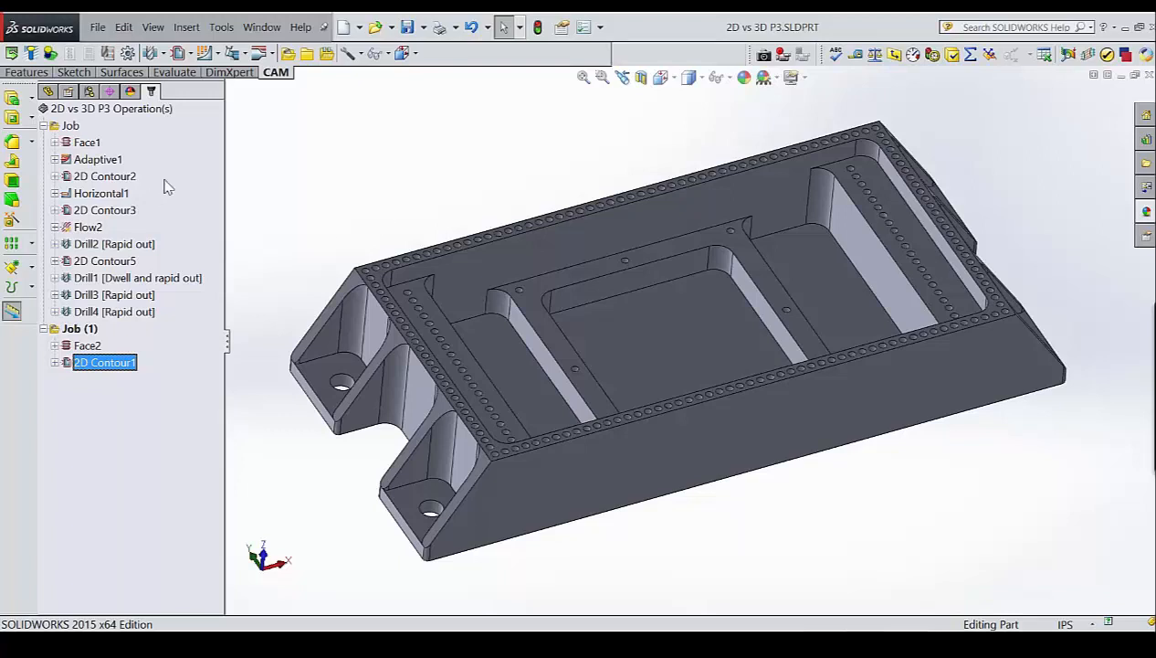
# Examine the part from its pocketed upper side, its front, and its engraved underside.
pyautogui.moveTo(550, 331); pyautogui.dragTo(646, 326, button='middle')
pyautogui.moveTo(647, 374); pyautogui.dragTo(567, 354, button='middle')
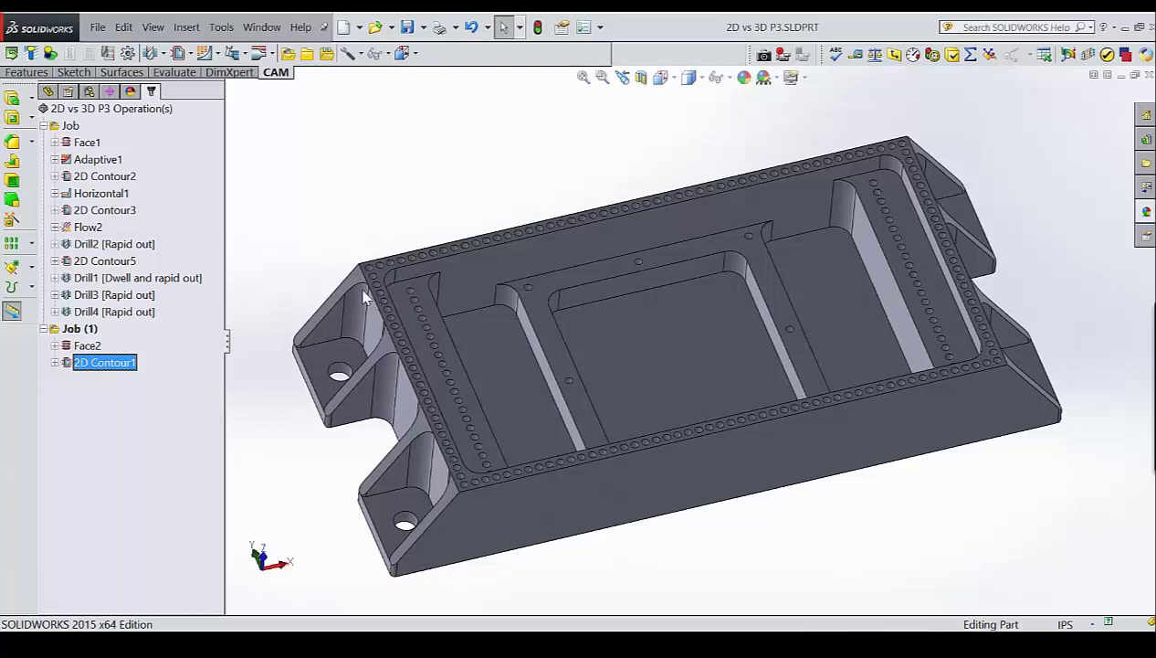
pyautogui.moveTo(375, 212); pyautogui.dragTo(372, 212, button='middle')
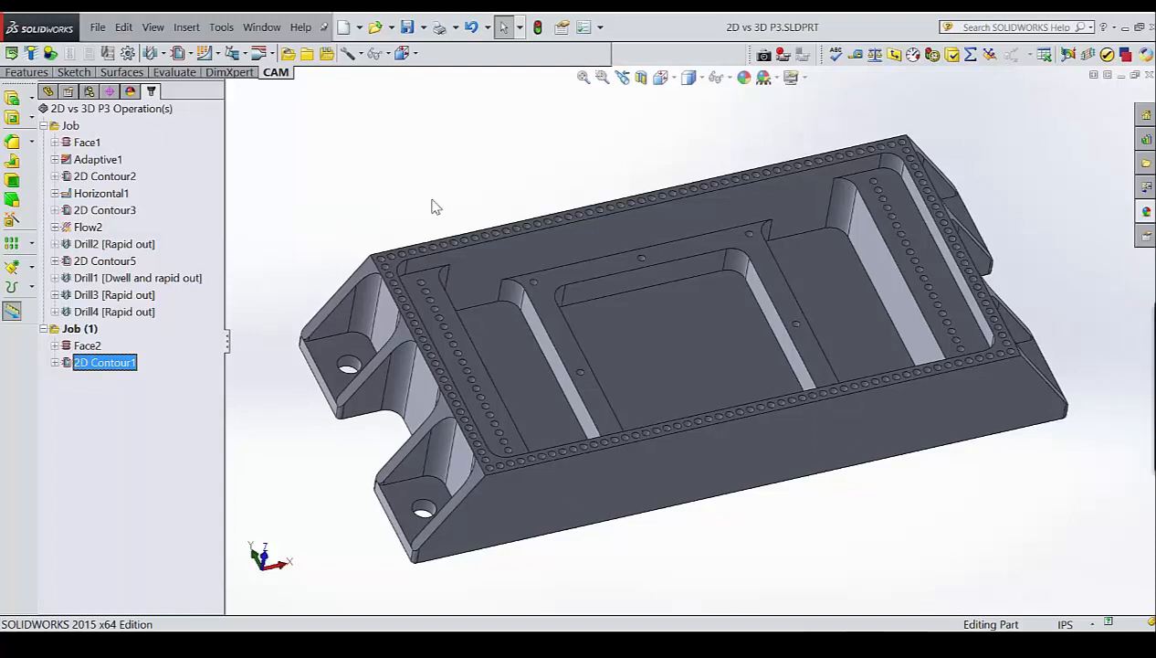
pyautogui.moveTo(416, 294); pyautogui.dragTo(407, 283, button='middle')
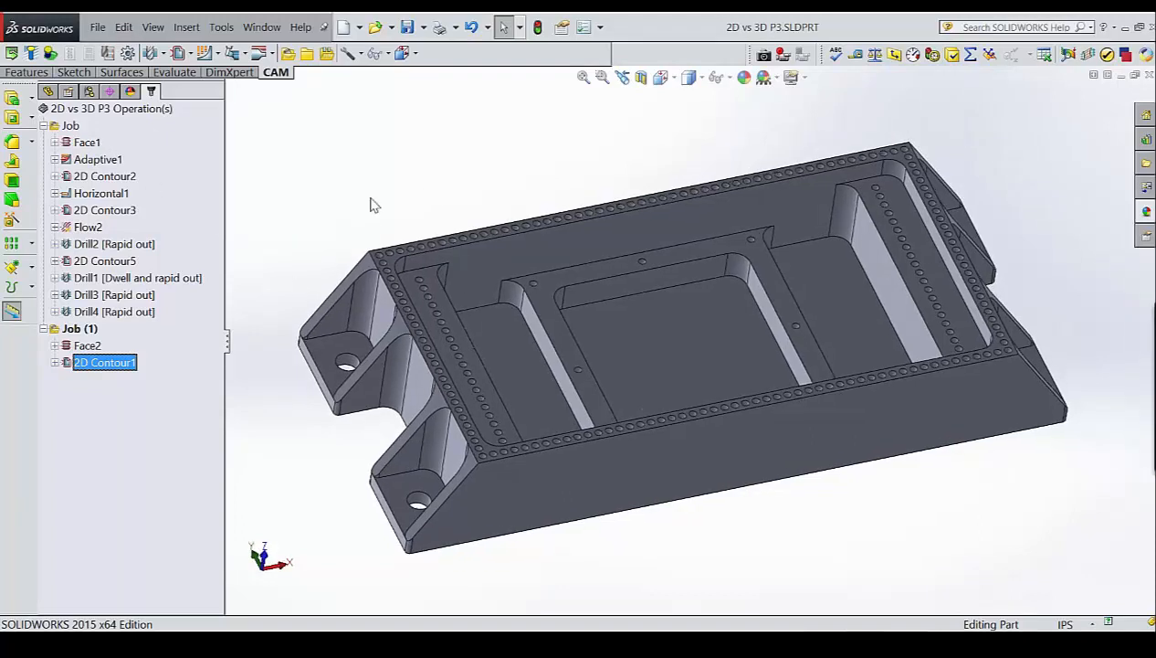
pyautogui.moveTo(400, 184); pyautogui.dragTo(711, 330, button='middle')
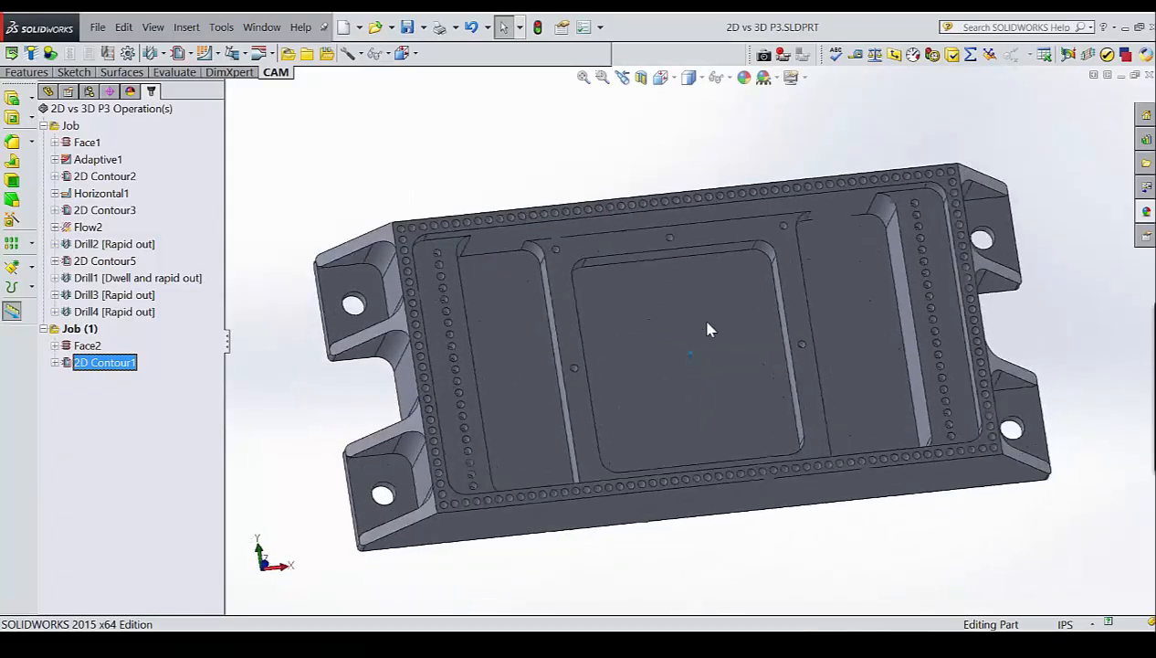
pyautogui.hotkey('ctrl', '1')
pyautogui.moveTo(528, 344); pyautogui.dragTo(909, 343, button='middle')
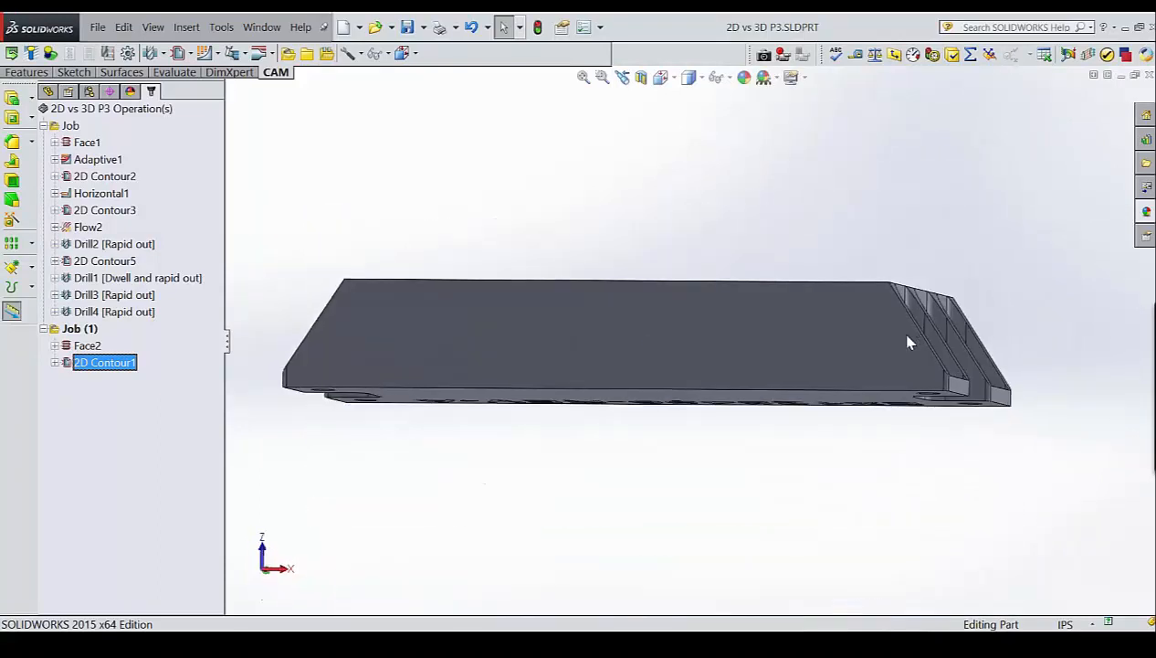
pyautogui.moveTo(803, 291); pyautogui.dragTo(925, 316, button='middle')
pyautogui.moveTo(420, 391); pyautogui.dragTo(621, 452, button='middle')
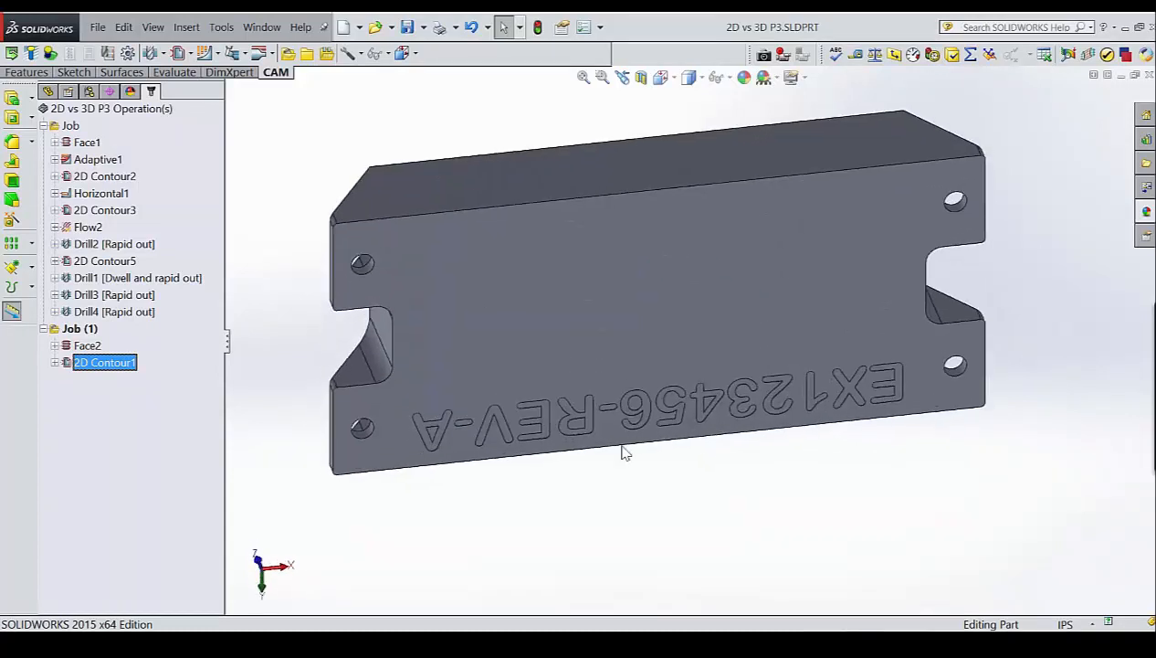
pyautogui.moveTo(360, 427); pyautogui.dragTo(363, 322, button='middle')
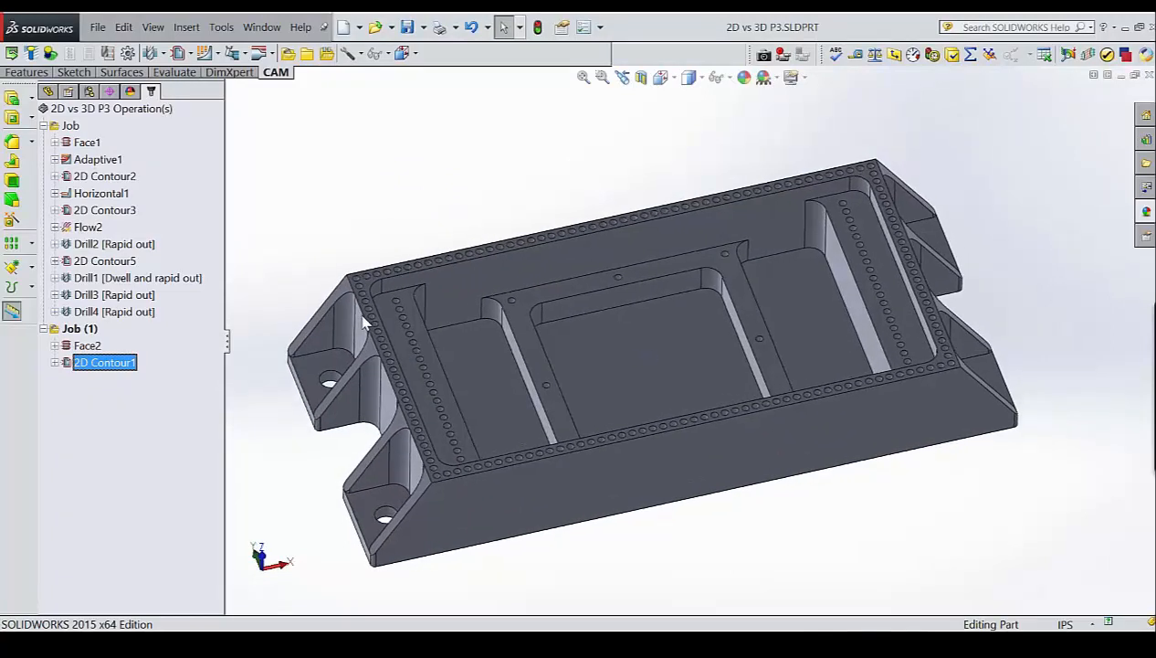
pyautogui.moveTo(531, 266); pyautogui.dragTo(604, 398, button='middle')
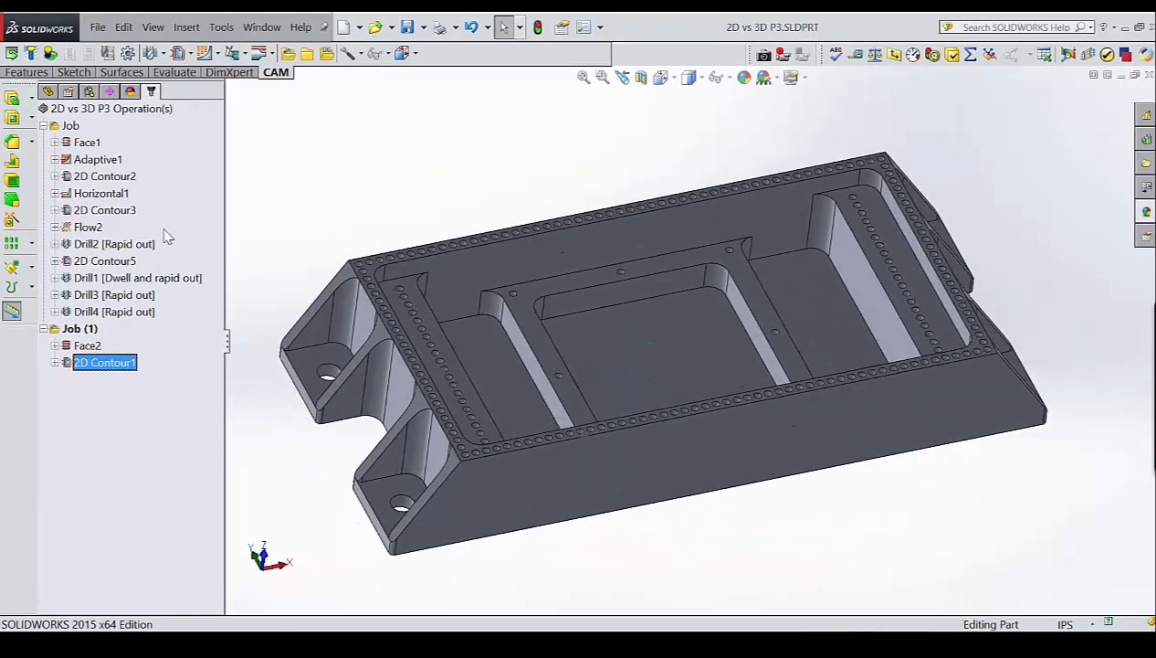
# Examine the toolpaths of Face1, Adaptive1, 2D Contour2 and Horizontal1 in the first Job.
pyautogui.click(85, 143)
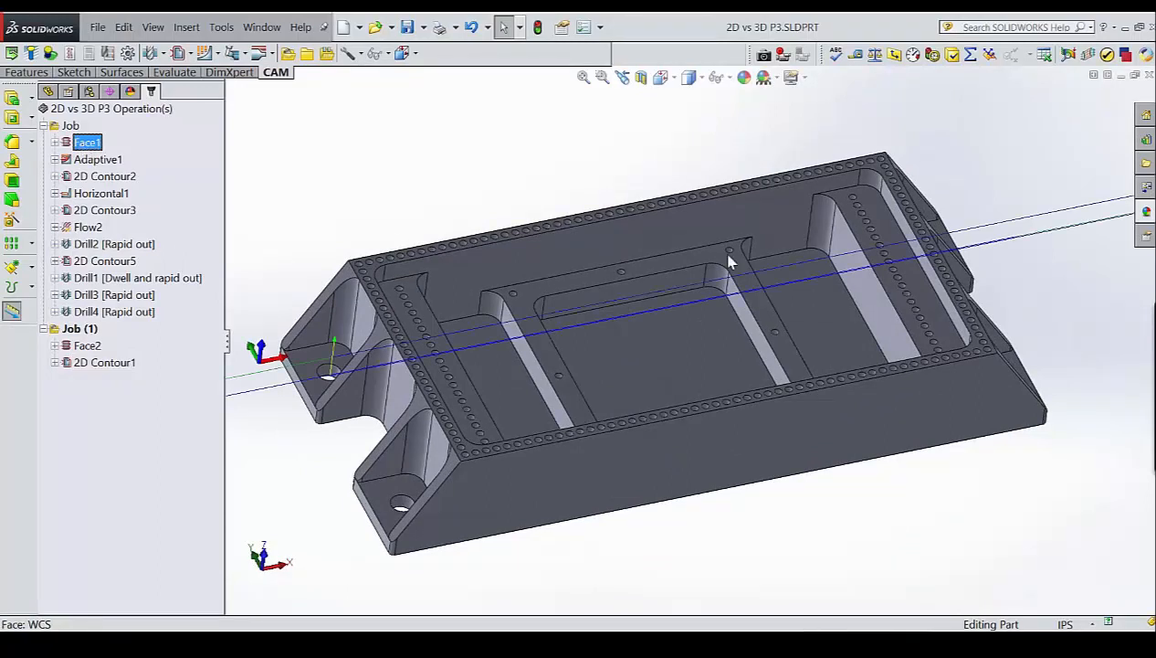
pyautogui.scroll(3, 666, 274)
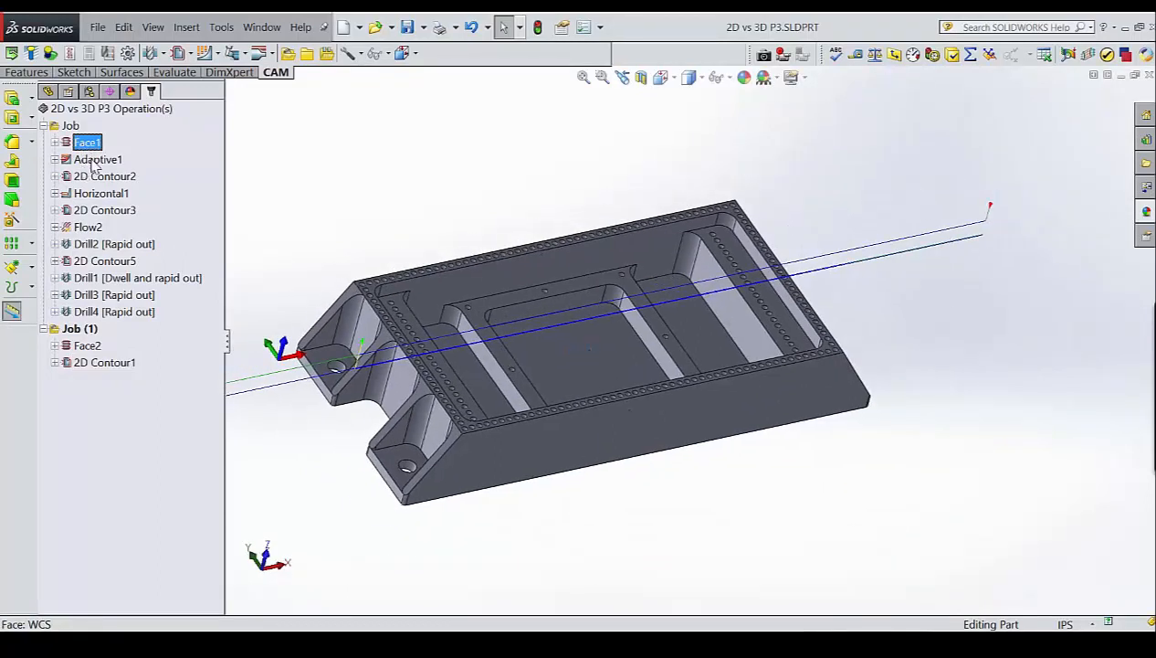
pyautogui.click(95, 161)
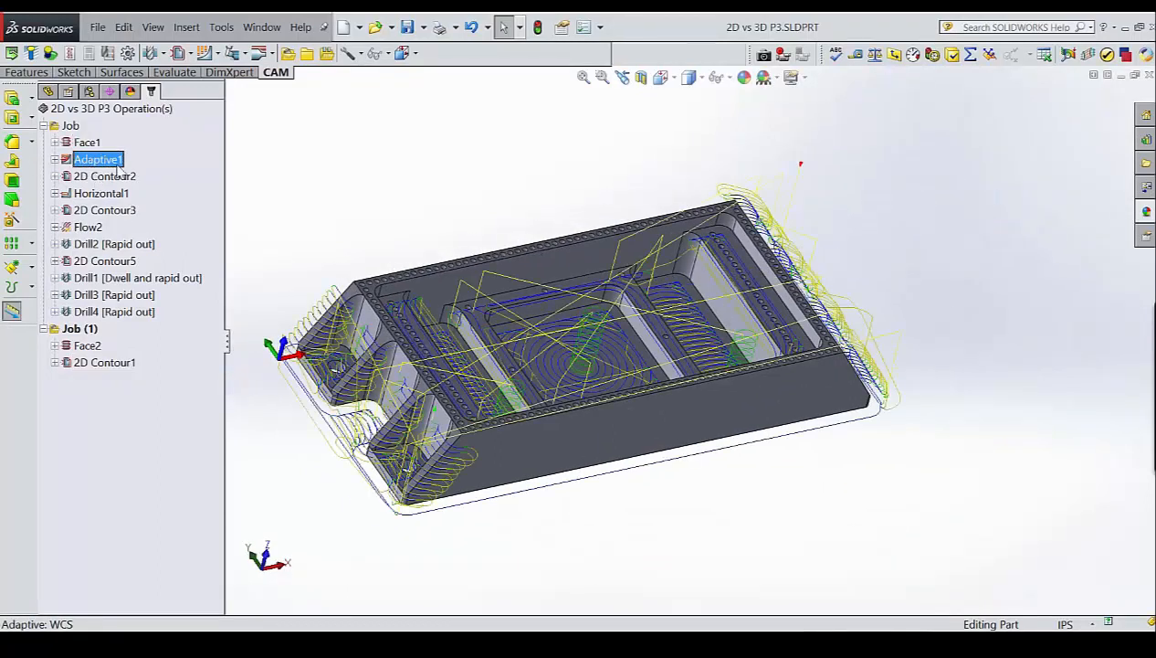
pyautogui.click(98, 180)
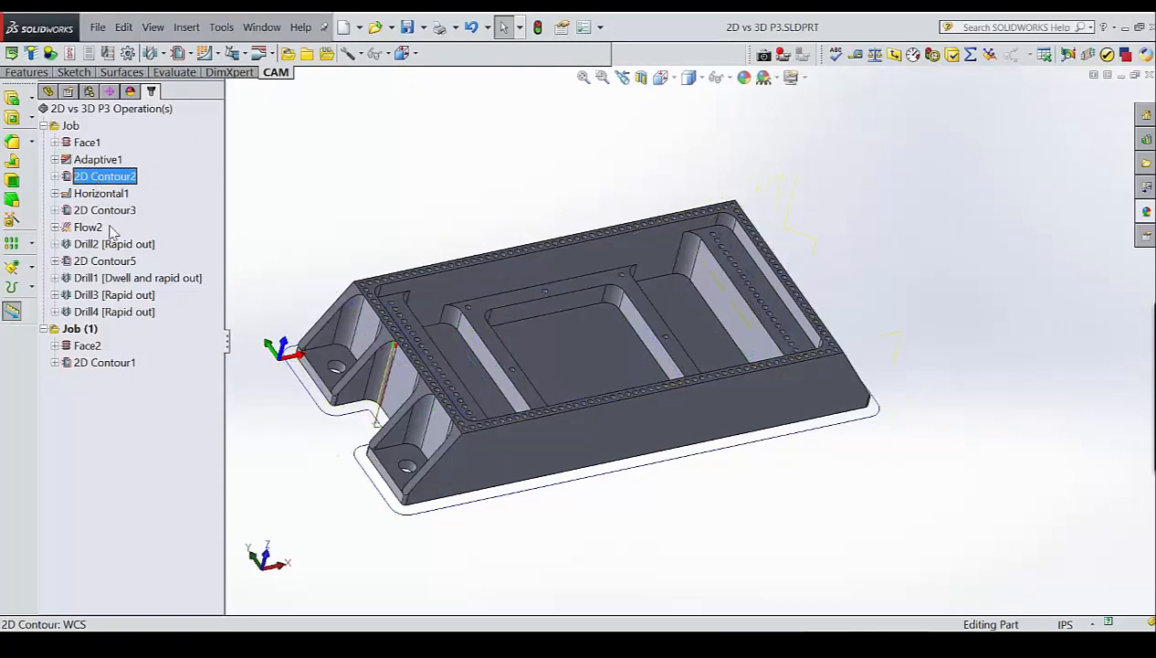
pyautogui.click(93, 194)
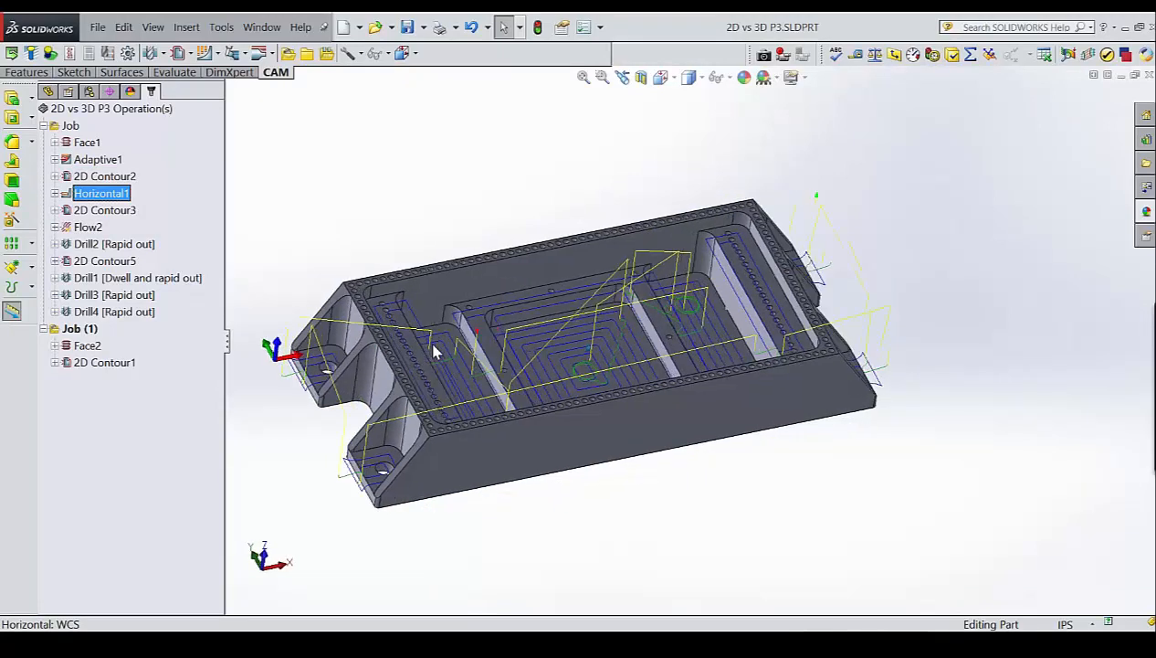
pyautogui.scroll(-2, 433, 351)
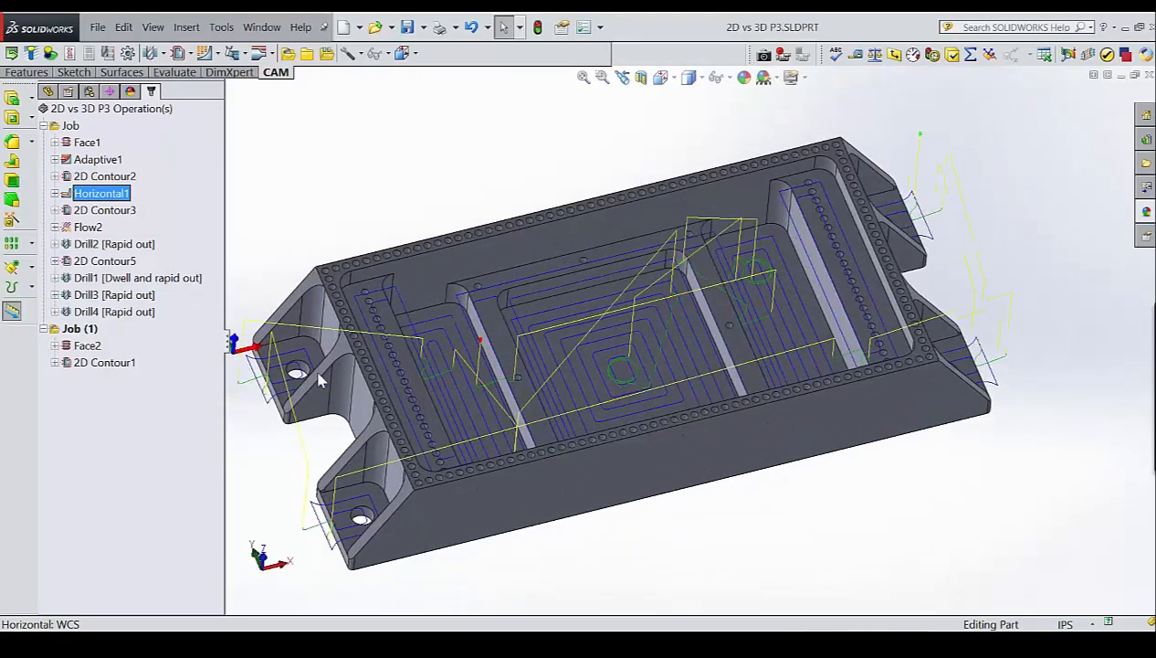
# Inspect the 2D Contour3 toolpath and the Flow2 passes along the sloped ribs at the part's ends.
pyautogui.click(106, 211)
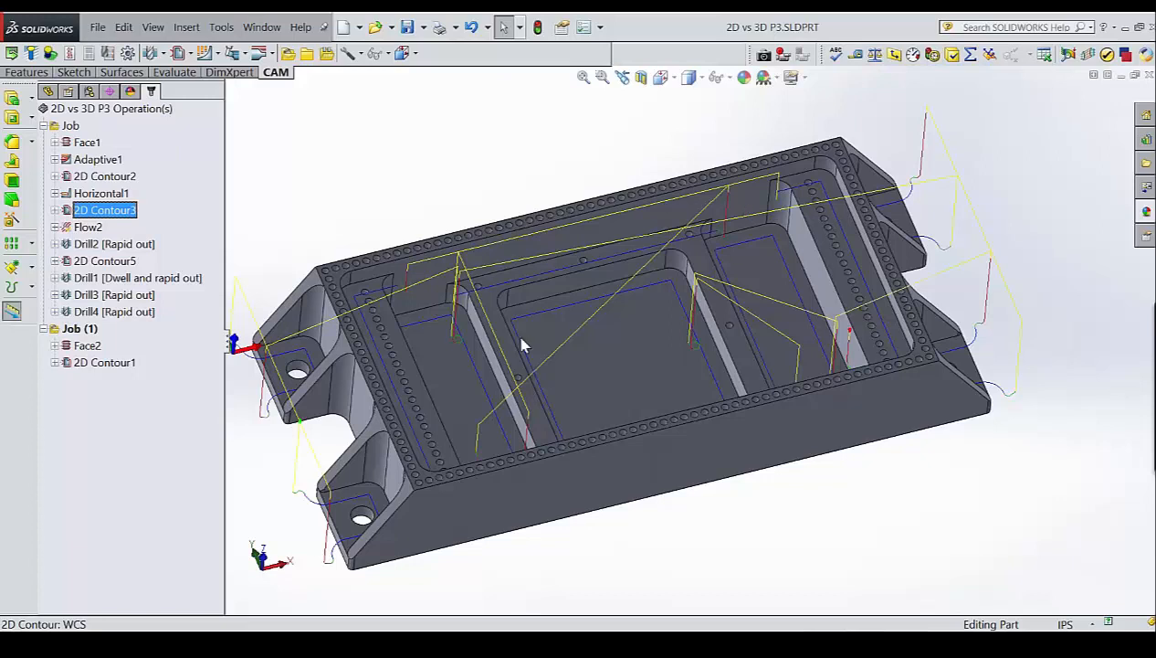
pyautogui.click(88, 228)
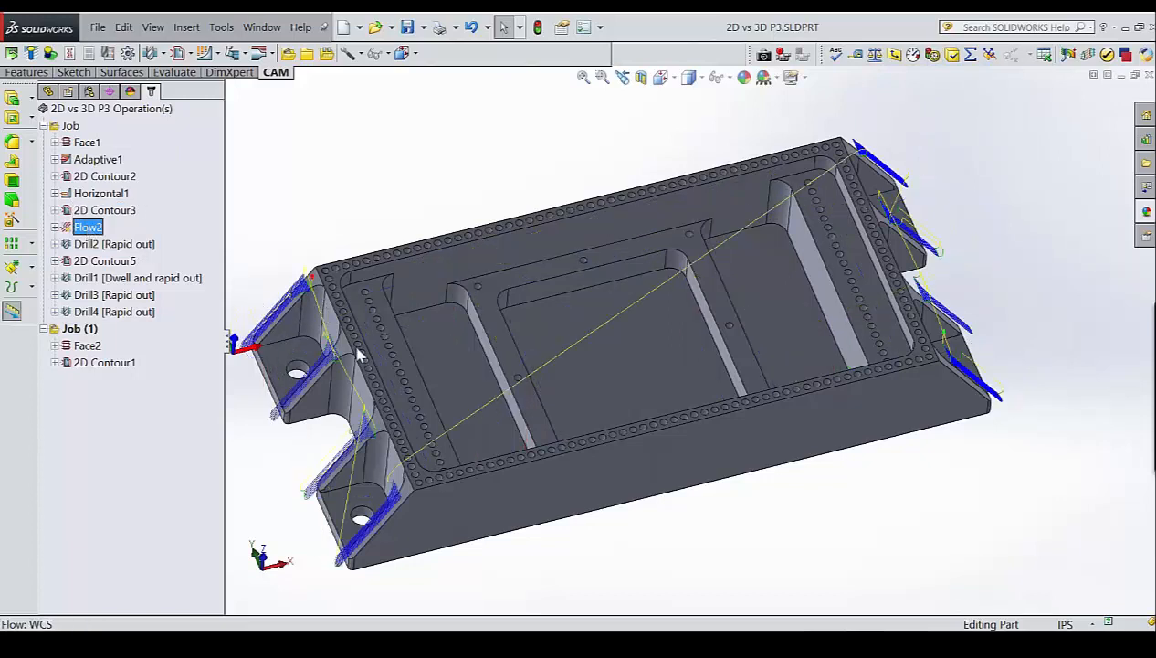
pyautogui.scroll(-5, 328, 381)
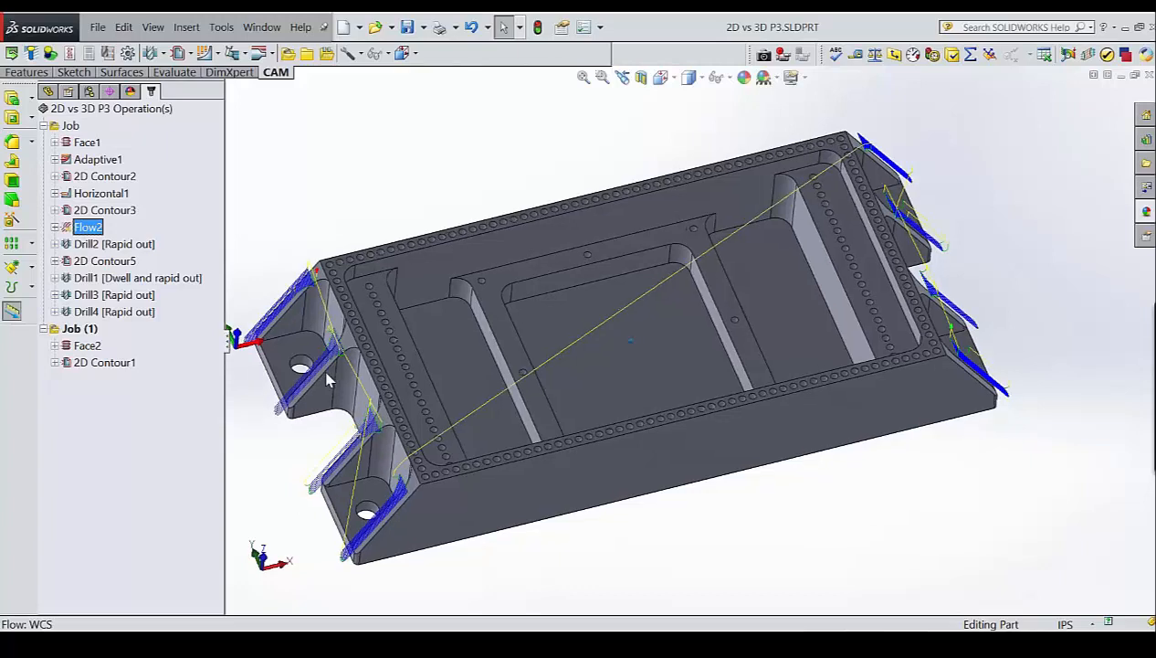
pyautogui.scroll(5, 443, 374)
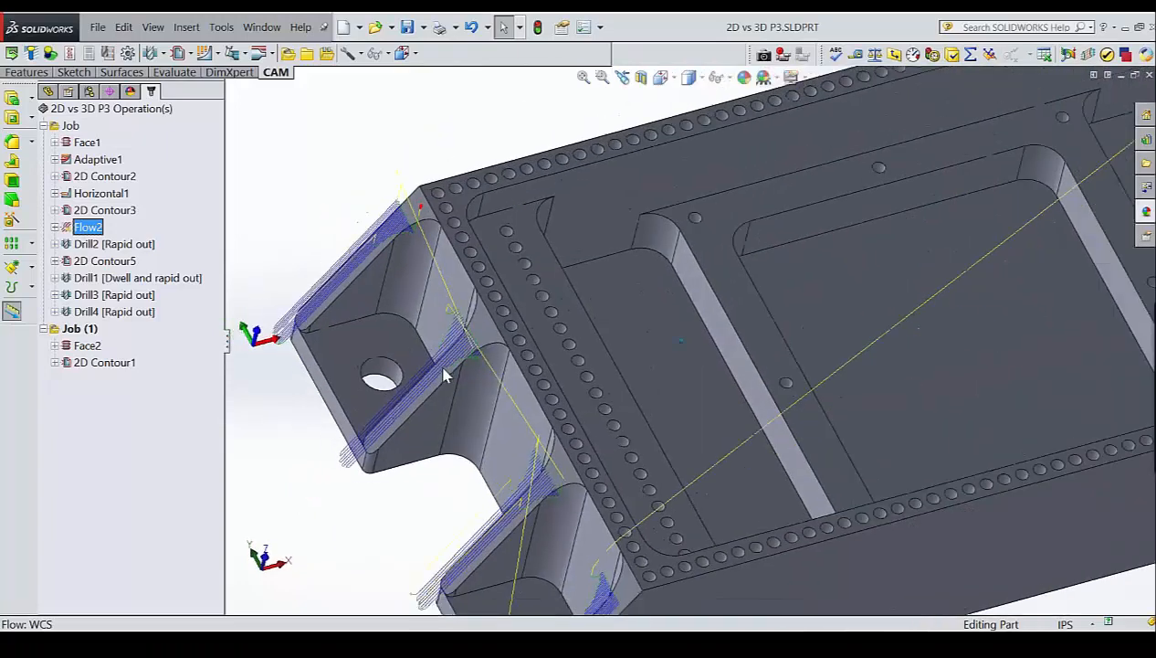
pyautogui.moveTo(363, 379); pyautogui.dragTo(351, 326, button='middle')
# Inspect the Drill2 toolpath at the mounting holes and the 2D Contour5 toolpath along the end tabs.
pyautogui.click(87, 244)
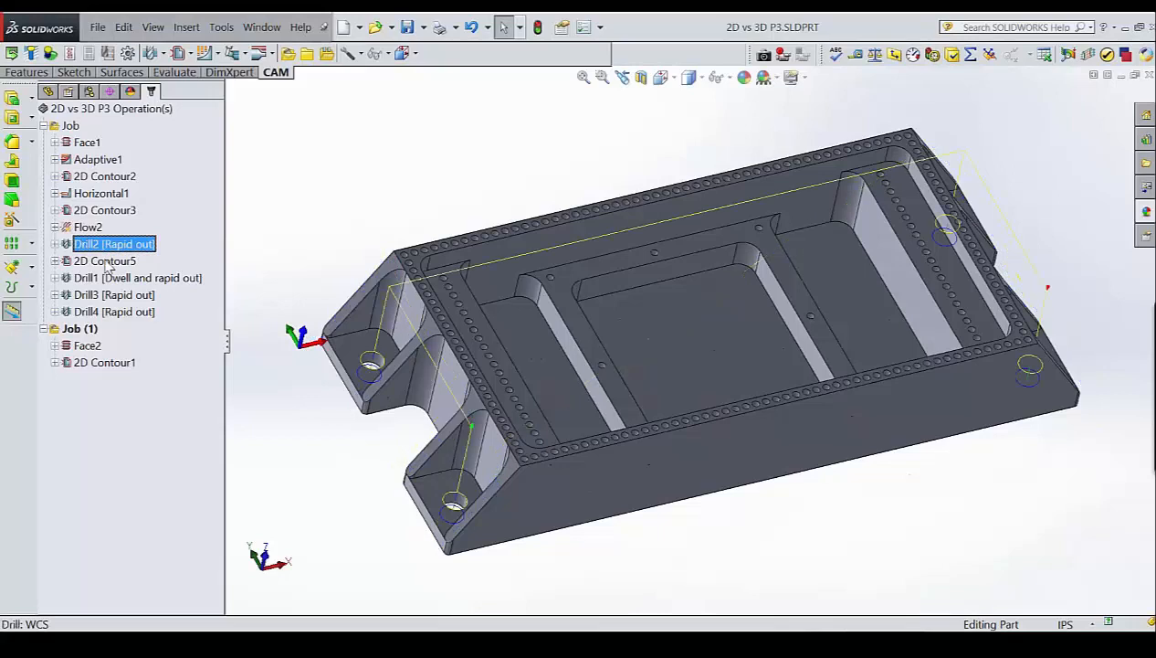
pyautogui.click(103, 261)
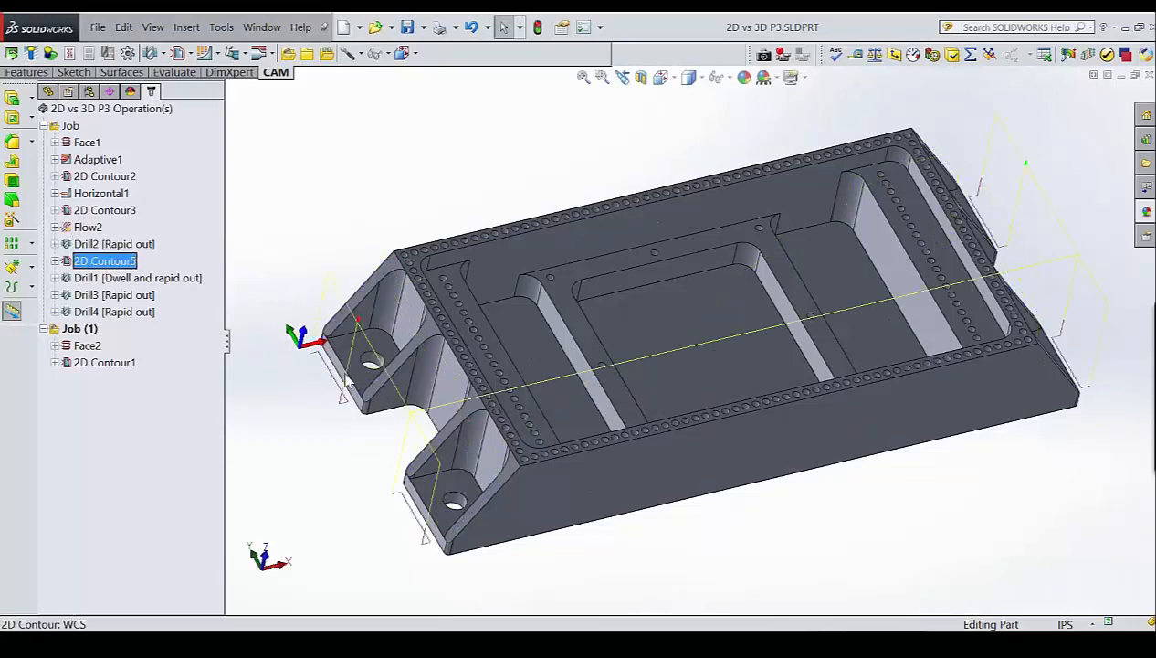
pyautogui.scroll(-8, 347, 382)
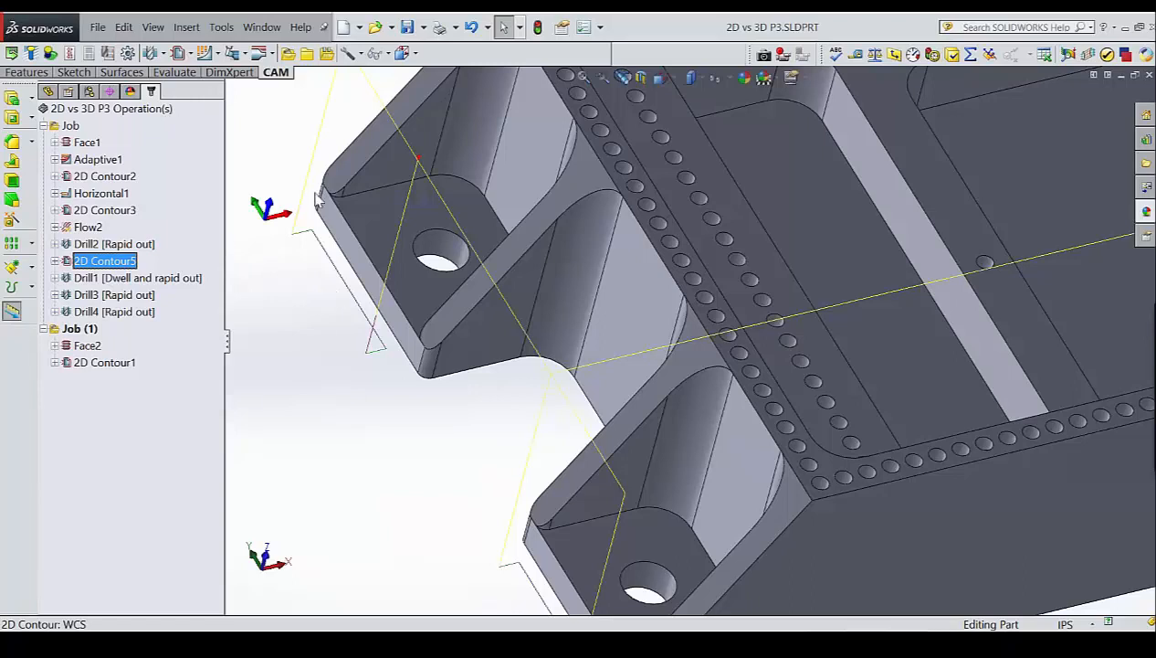
pyautogui.scroll(5, 270, 357)
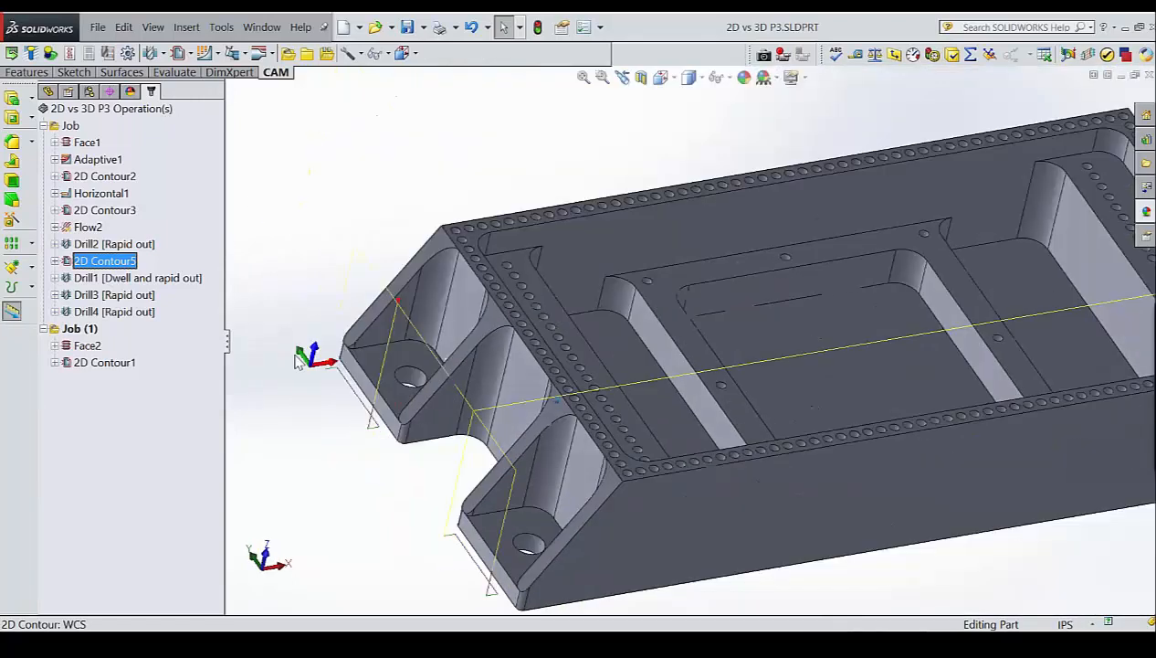
# Review the toolpaths of the remaining drilling operations Drill1, Drill3 and Drill4 in the first Job.
pyautogui.click(117, 278)
pyautogui.moveTo(457, 331); pyautogui.dragTo(409, 338, button='middle')
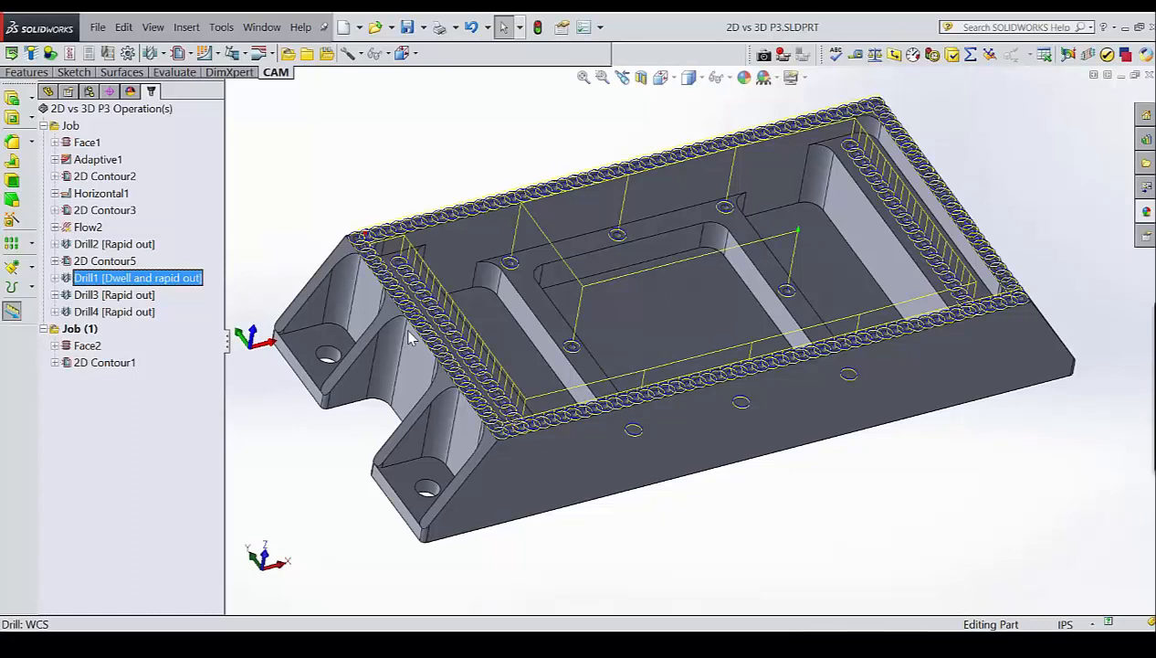
pyautogui.click(107, 295)
pyautogui.click(104, 313)
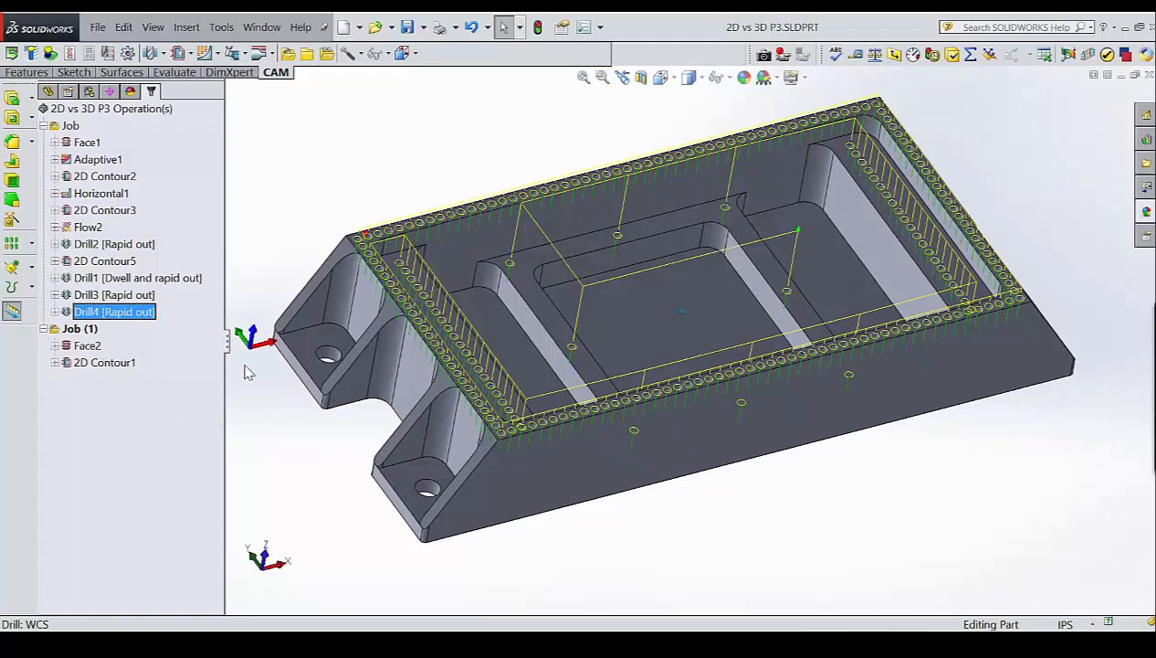
# View the part's underside and examine the Face2 and 2D Contour1 toolpaths of Job (1).
pyautogui.hotkey('ctrl', '6')
pyautogui.hotkey('ctrl', '7')
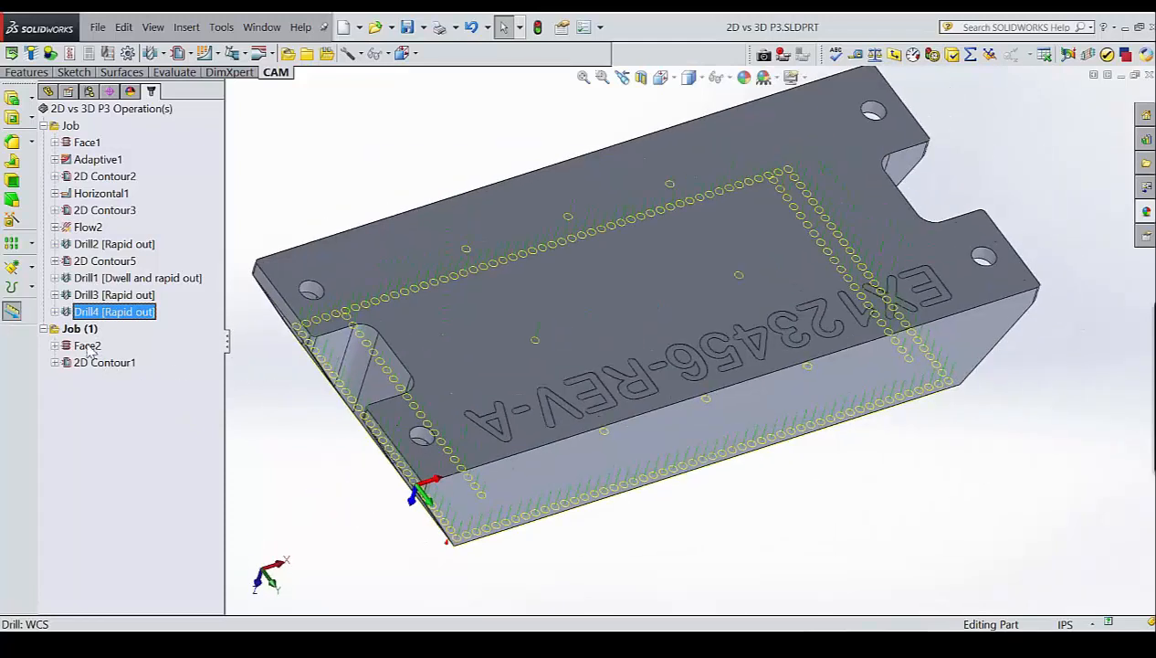
pyautogui.click(87, 345)
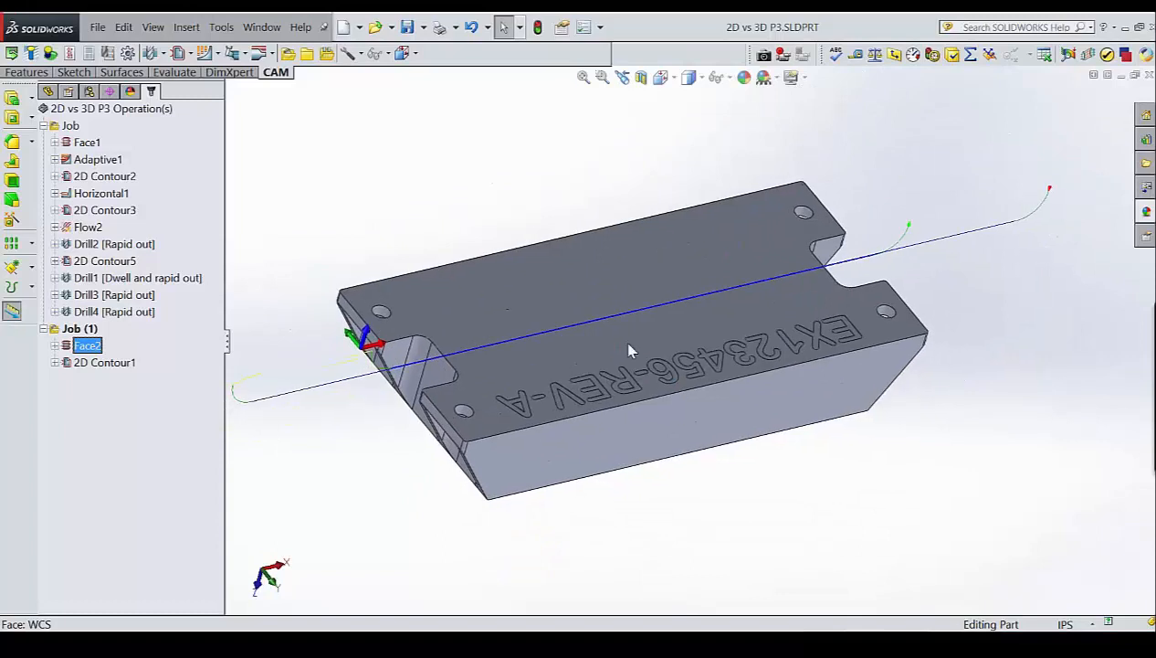
pyautogui.click(91, 363)
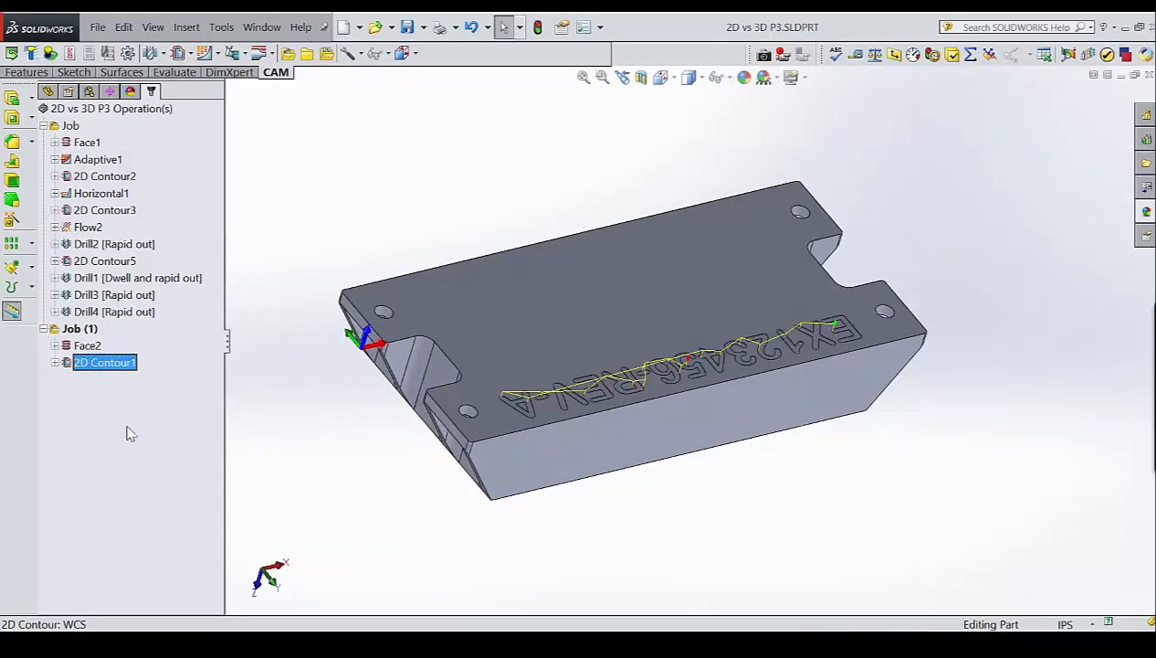
# Duplicate the first Job together with all its machining operations.
pyautogui.click(70, 125)
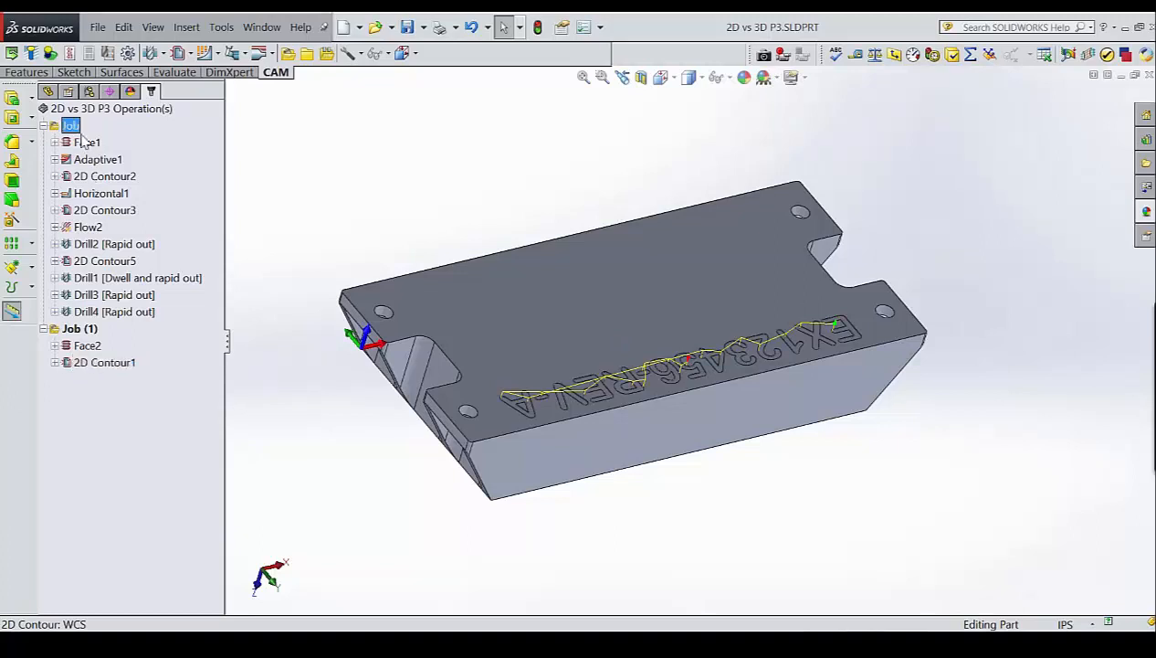
pyautogui.moveTo(341, 311); pyautogui.dragTo(623, 253, button='middle')
pyautogui.scroll(5, 624, 254)
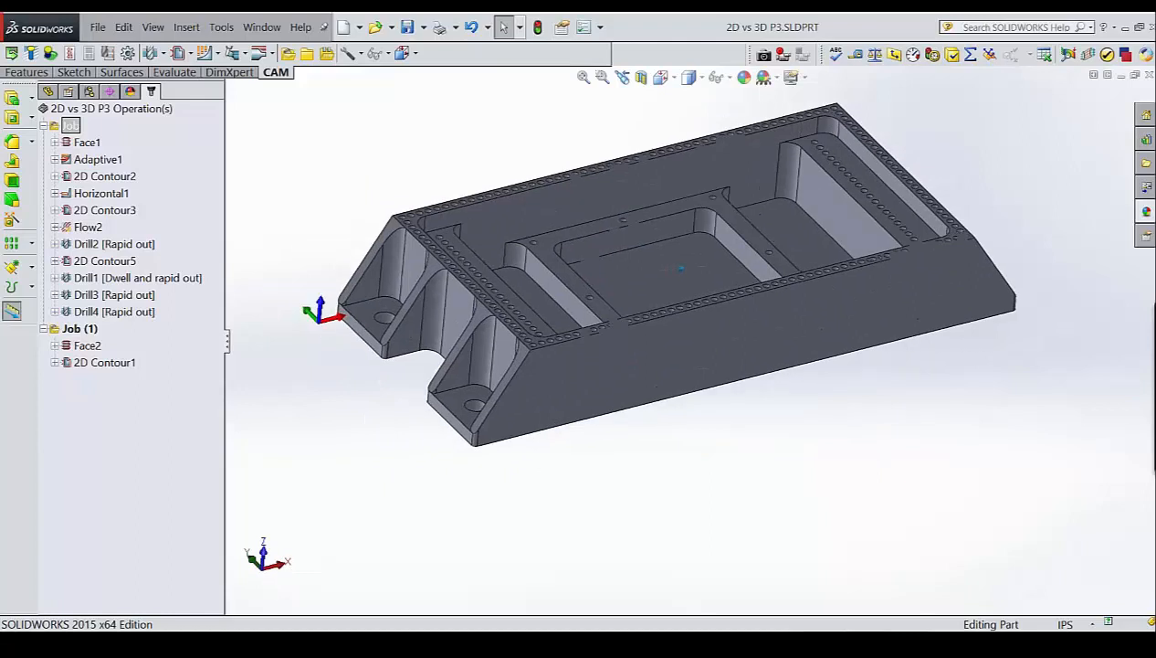
pyautogui.moveTo(898, 208); pyautogui.dragTo(906, 269, button='middle')
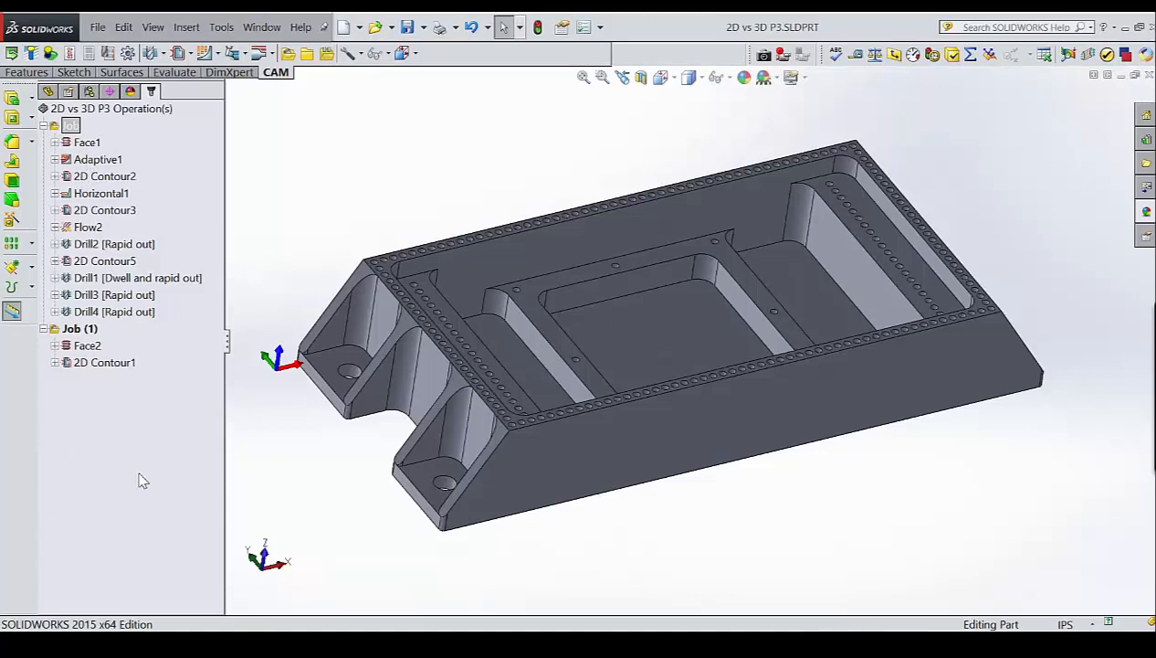
pyautogui.click(85, 143)
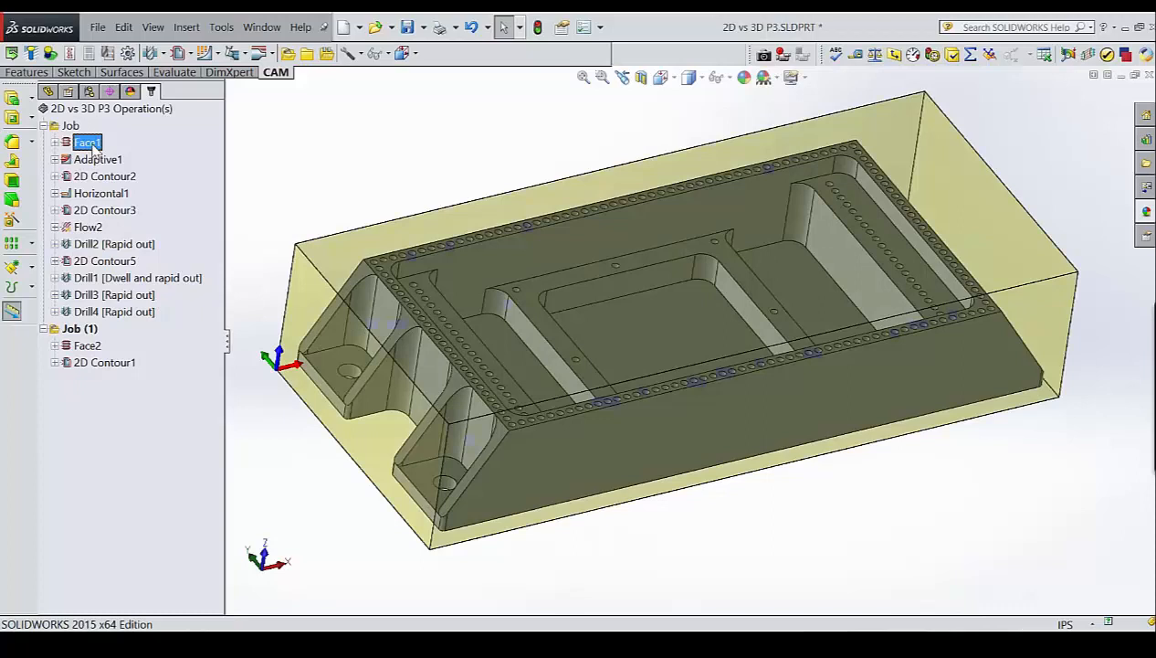
pyautogui.click(73, 126)
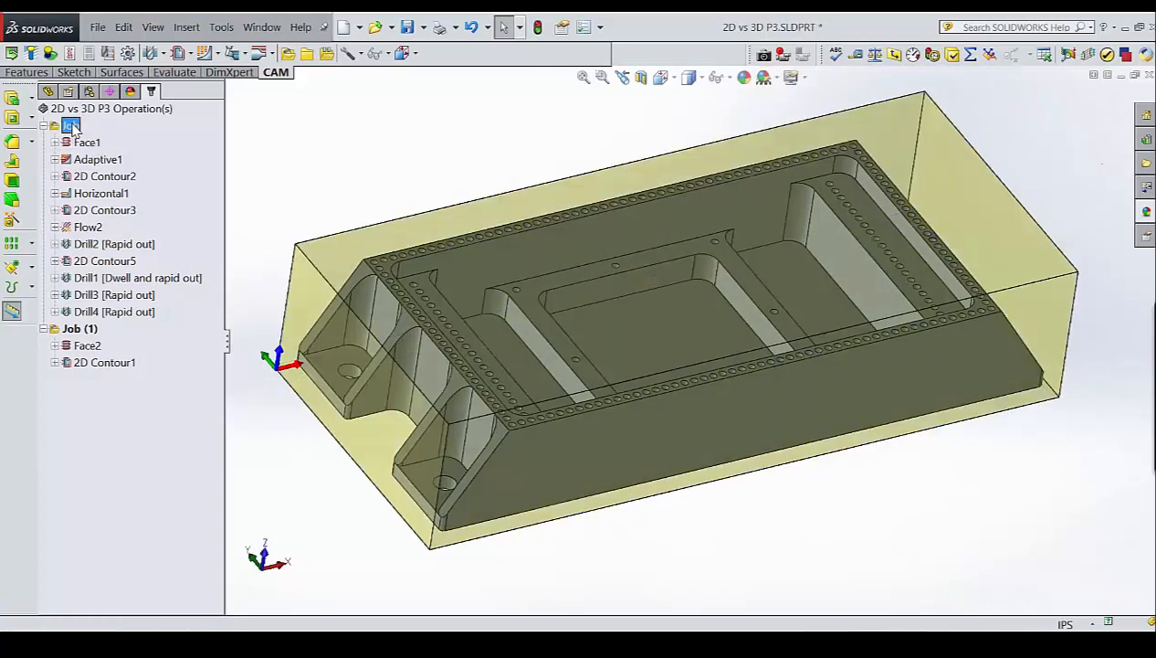
pyautogui.rightClick(73, 126)
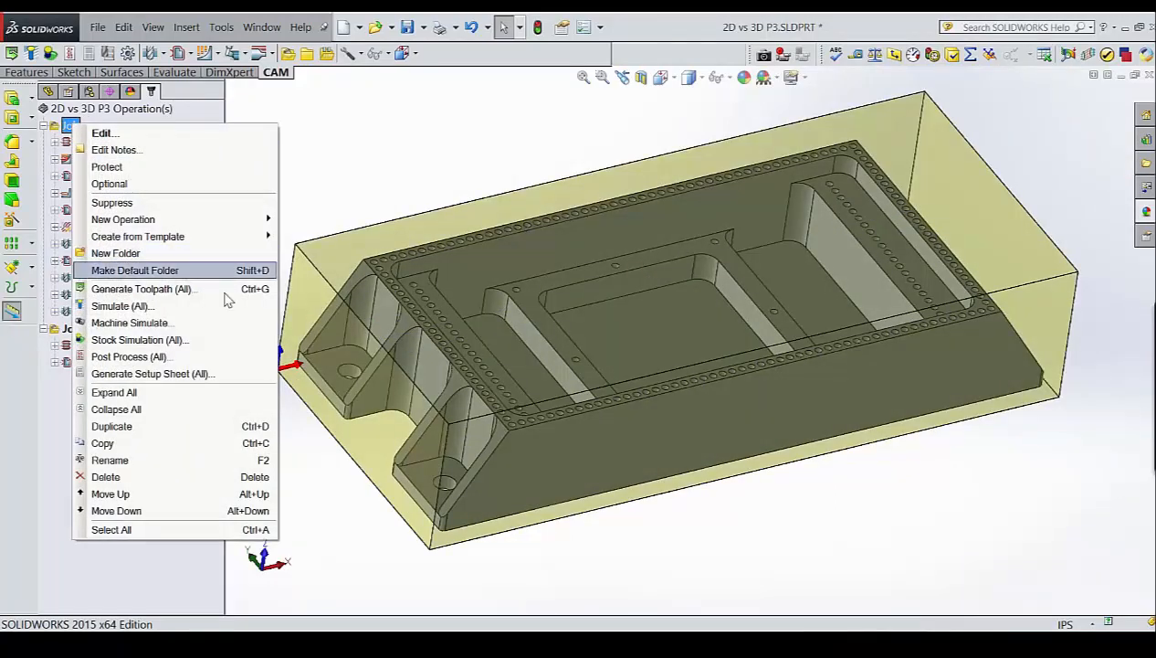
pyautogui.click(239, 429)
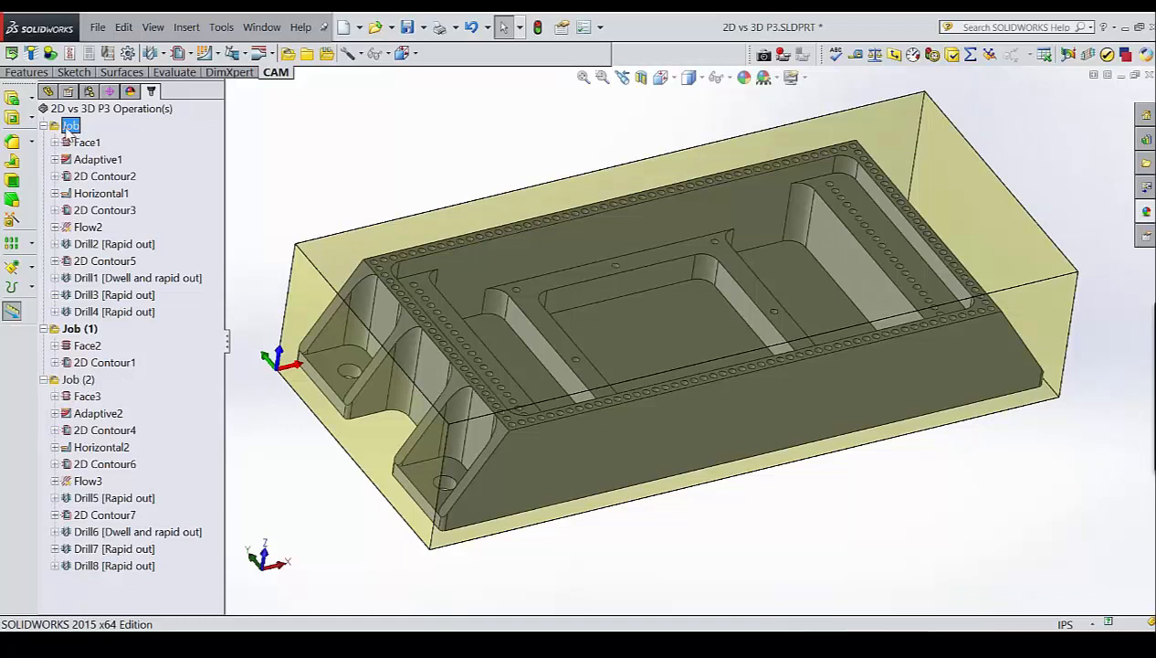
pyautogui.rightClick(70, 128)
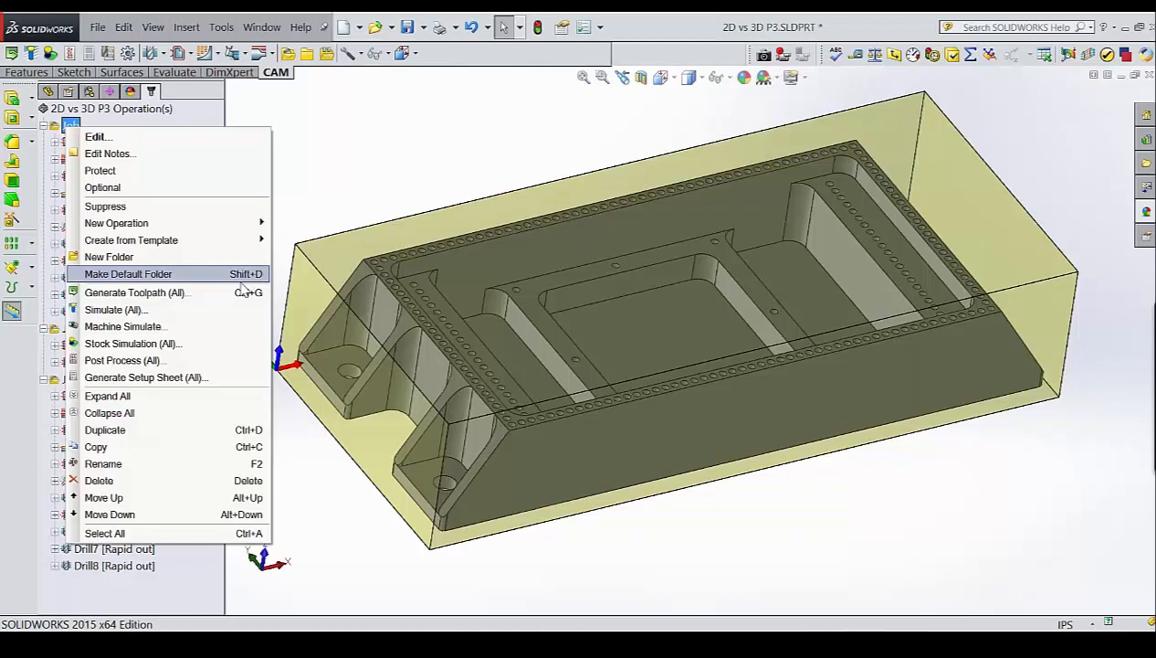
pyautogui.click(340, 179)
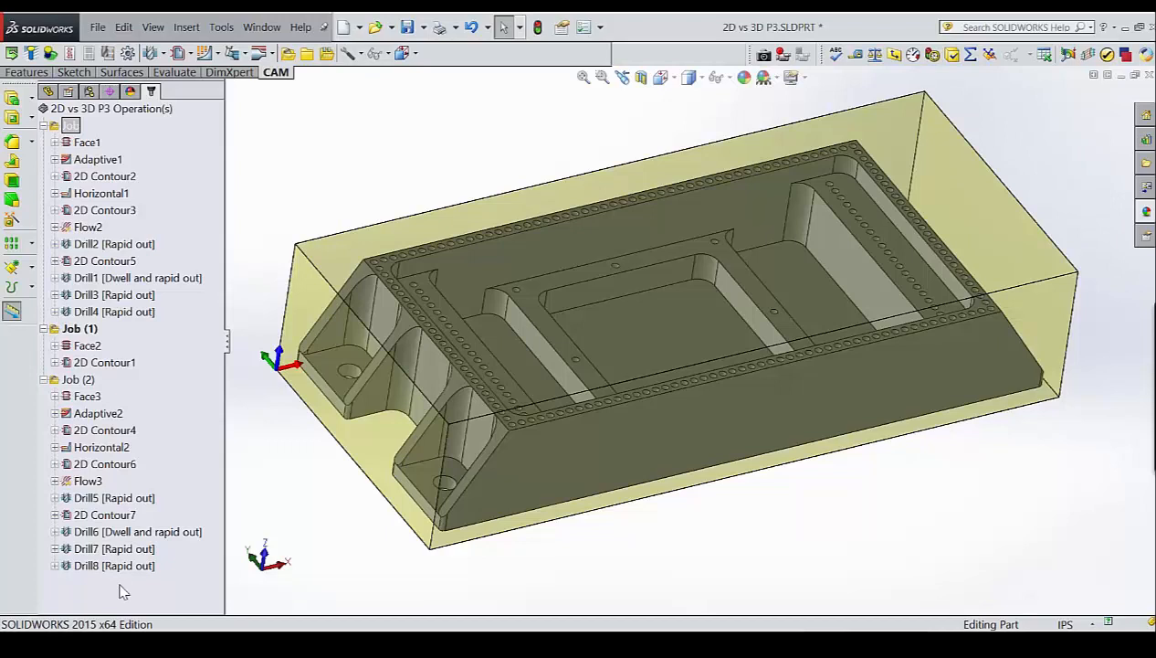
pyautogui.moveTo(335, 483); pyautogui.dragTo(354, 460, button='middle')
pyautogui.moveTo(466, 466); pyautogui.dragTo(459, 460, button='middle')
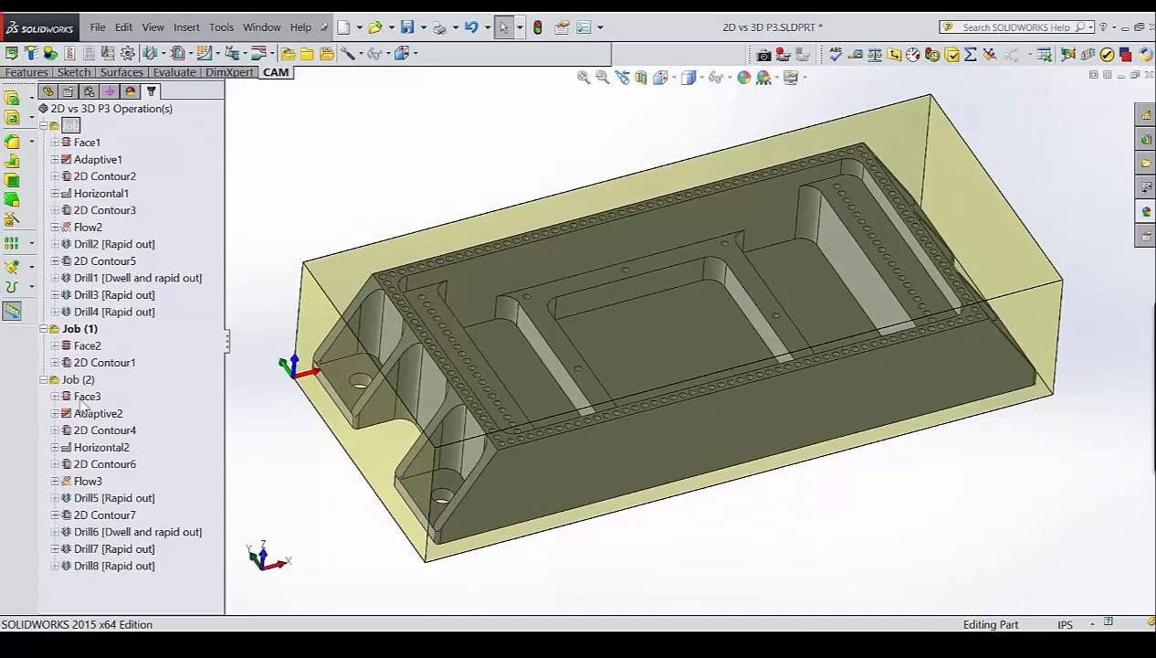
# Make Job (2) the default folder for new operations.
pyautogui.click(82, 380)
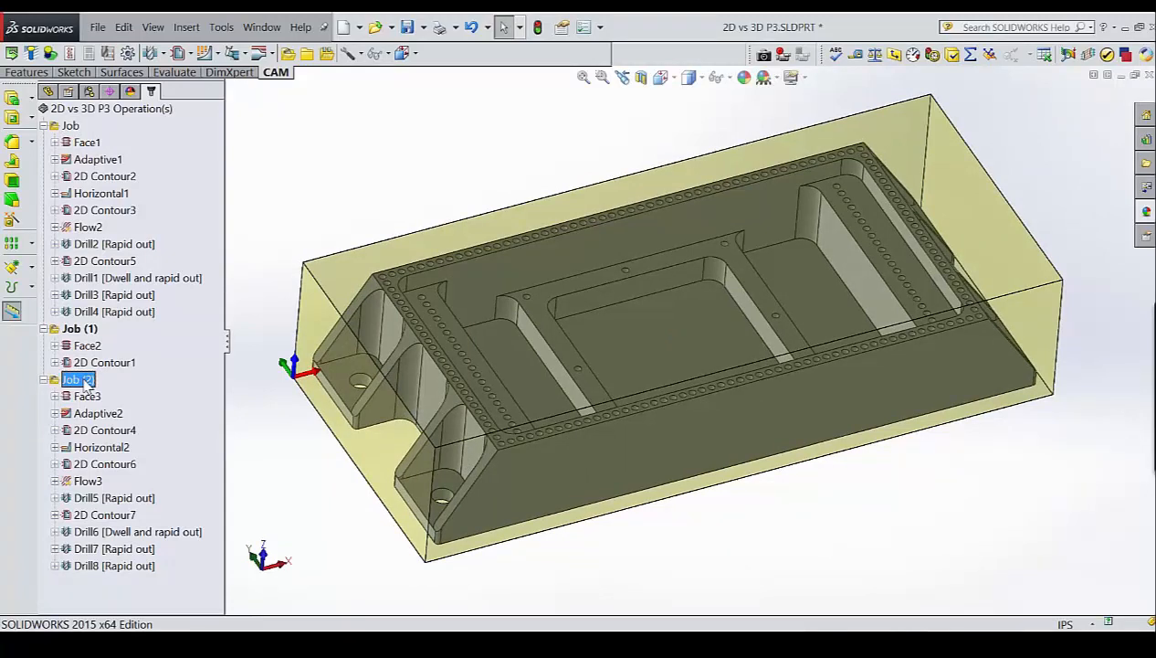
pyautogui.rightClick(85, 385)
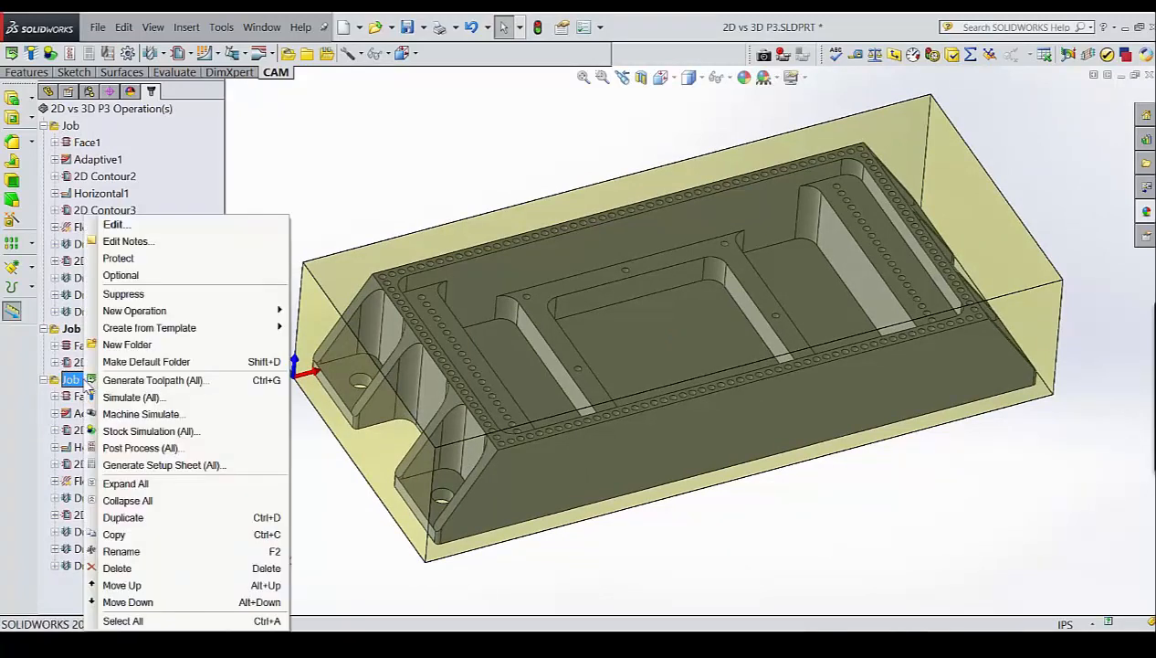
pyautogui.click(129, 362)
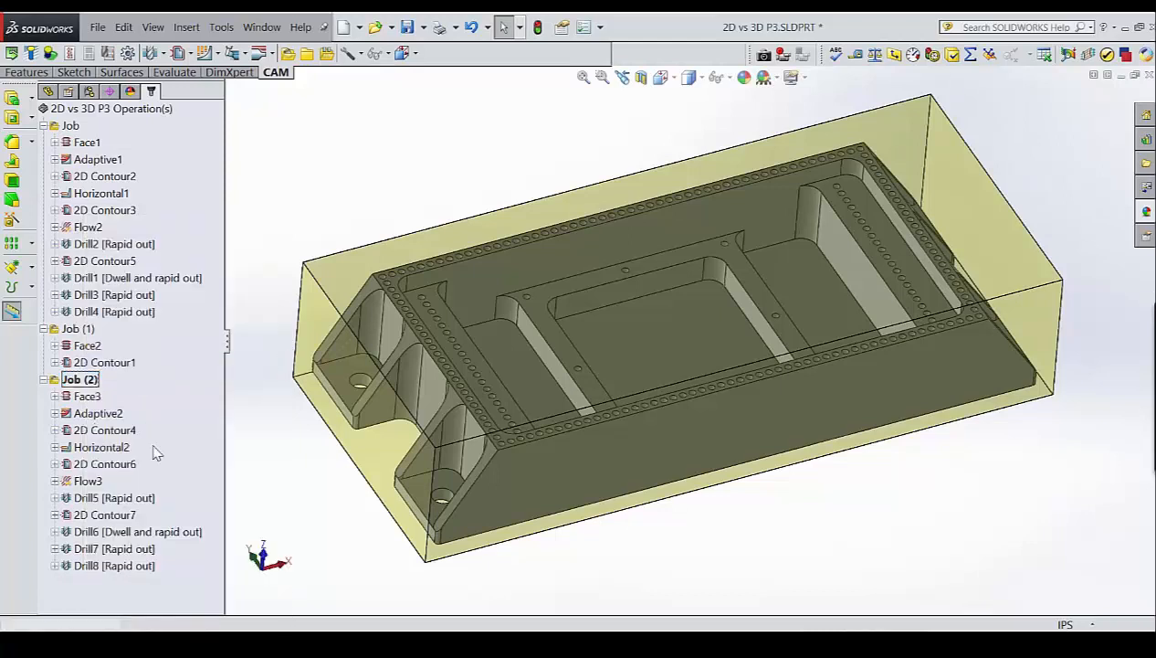
# Delete all the operations in Job (2), from Face3 through Drill8, and collapse Job (1).
pyautogui.moveTo(133, 577); pyautogui.dragTo(85, 399)
pyautogui.rightClick(86, 402)
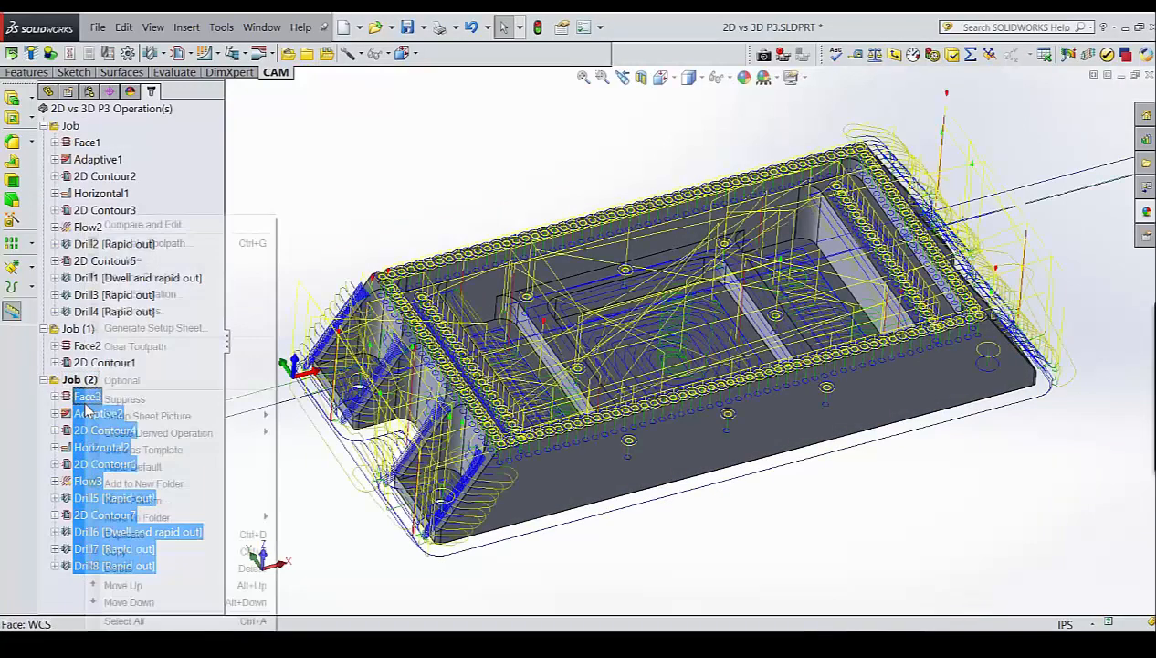
pyautogui.click(143, 571)
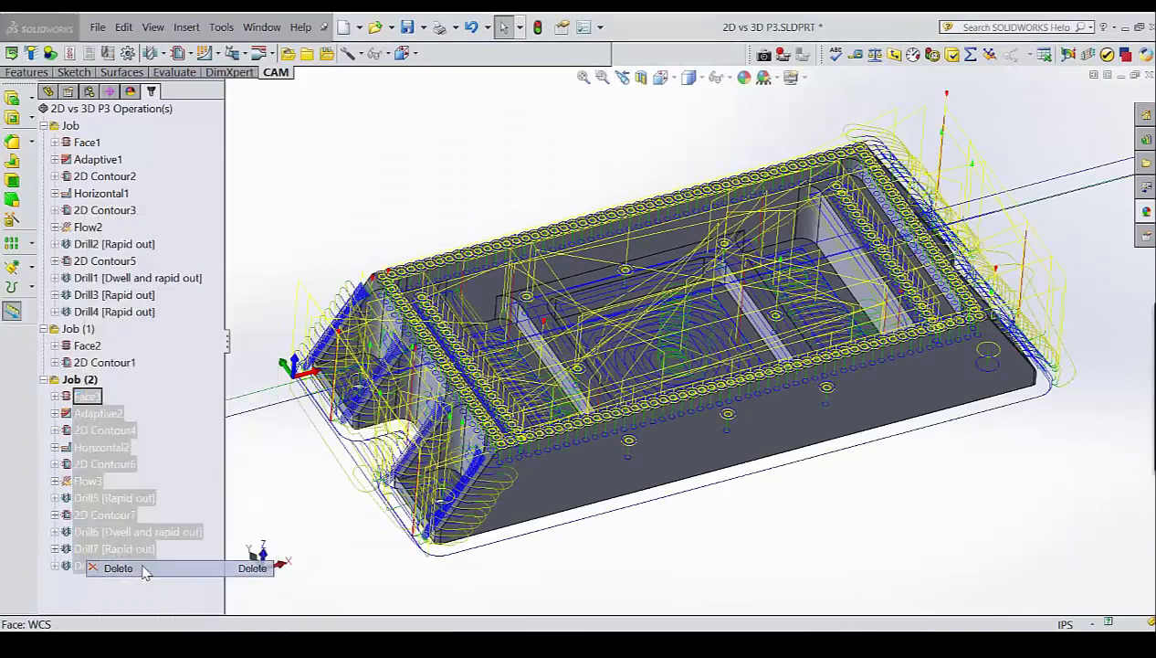
pyautogui.click(642, 370)
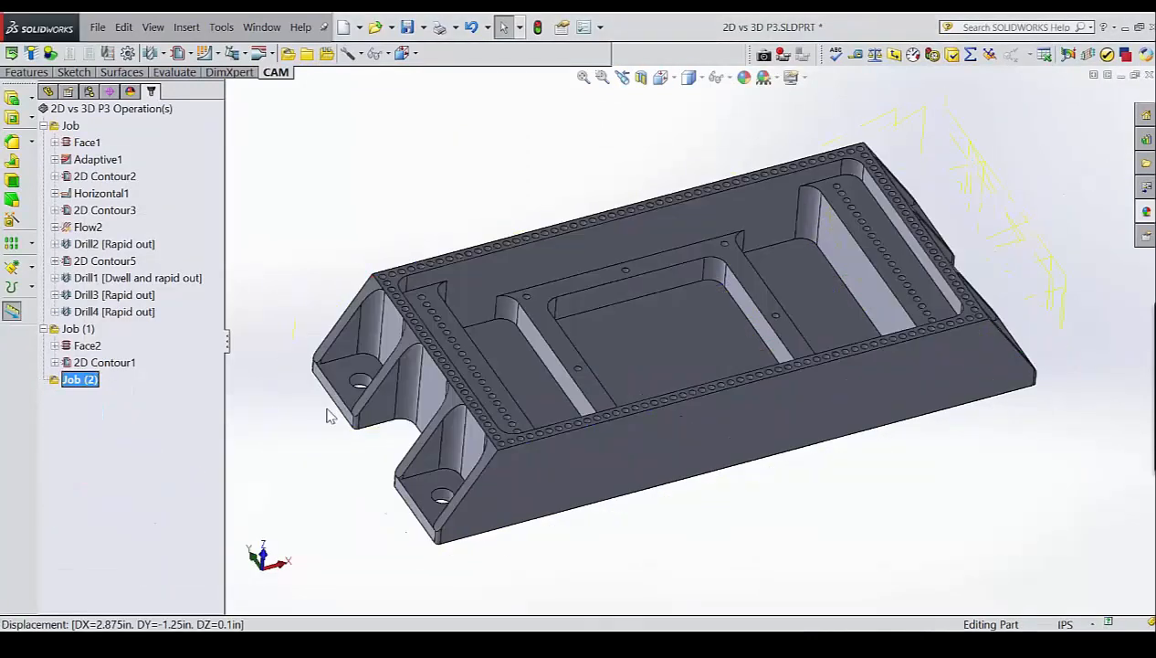
pyautogui.click(44, 329)
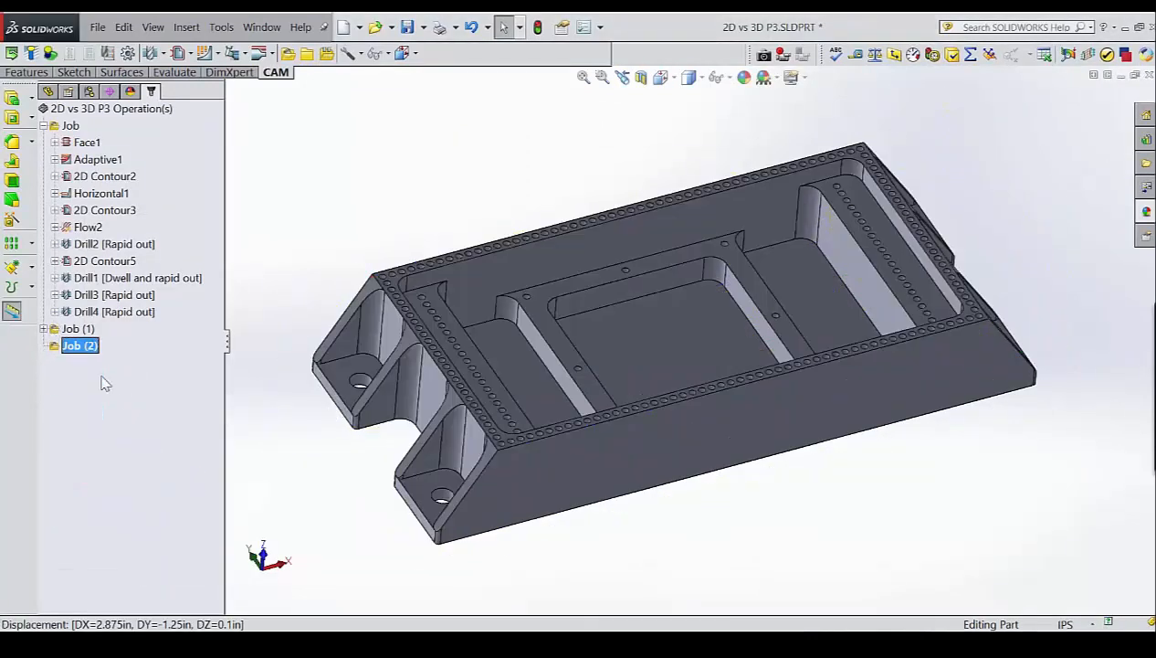
# View the stock of the emptied Job (2) and check the Face1 and Adaptive1 operations in the first Job.
pyautogui.click(57, 345)
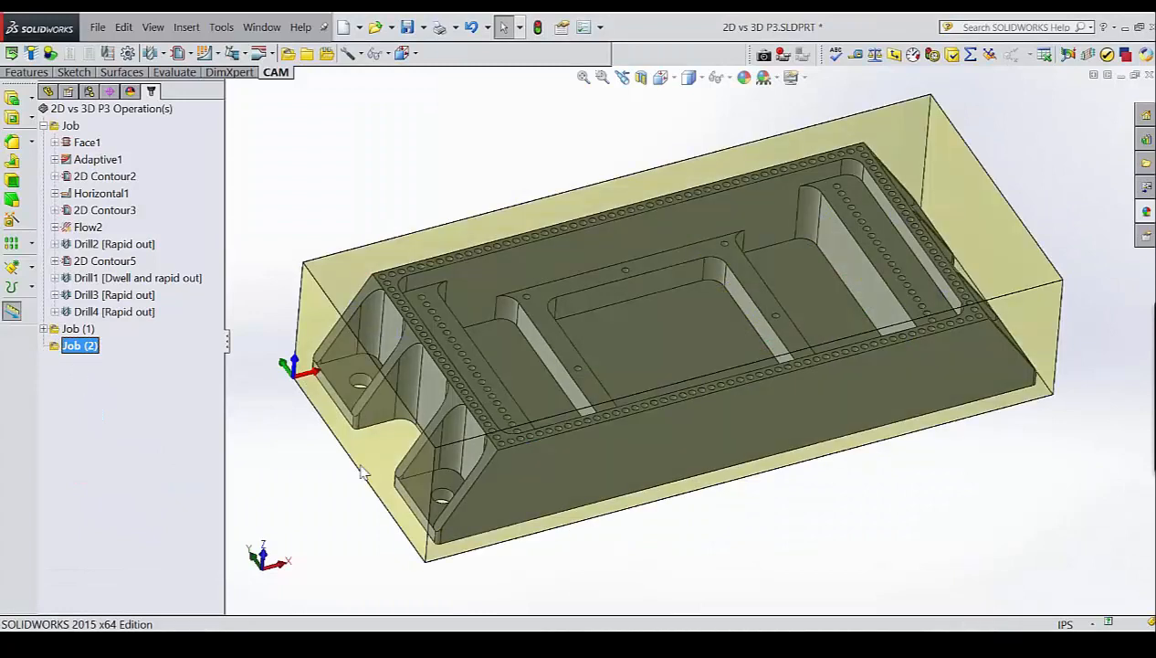
pyautogui.scroll(3, 439, 413)
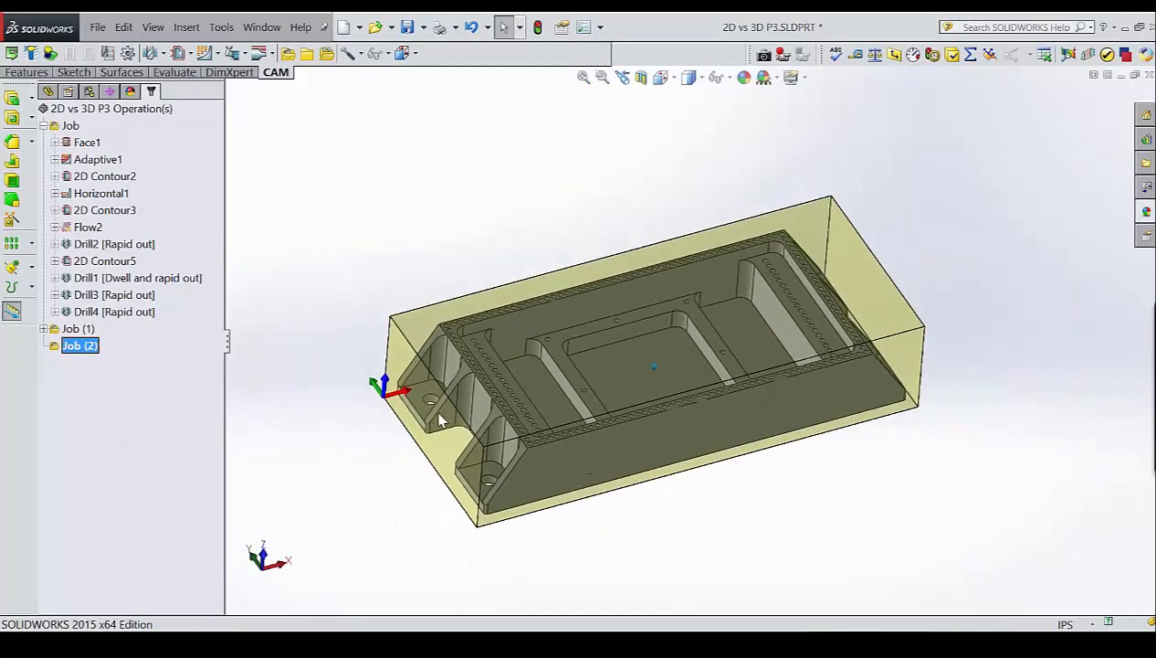
pyautogui.click(91, 143)
pyautogui.click(97, 160)
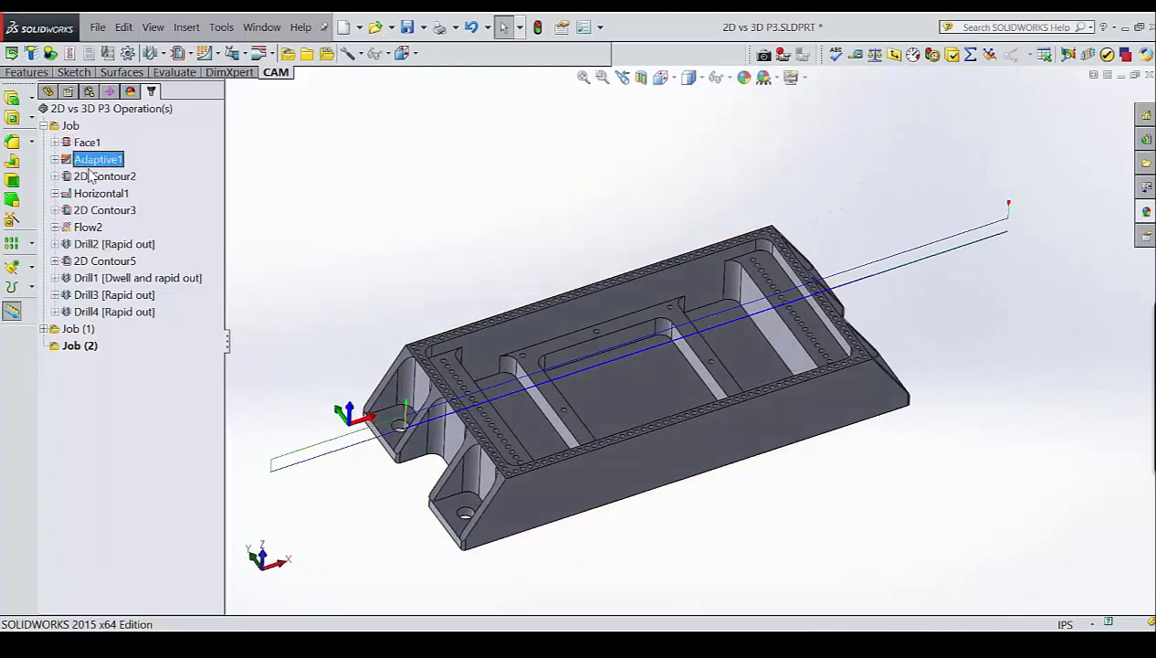
pyautogui.click(92, 439)
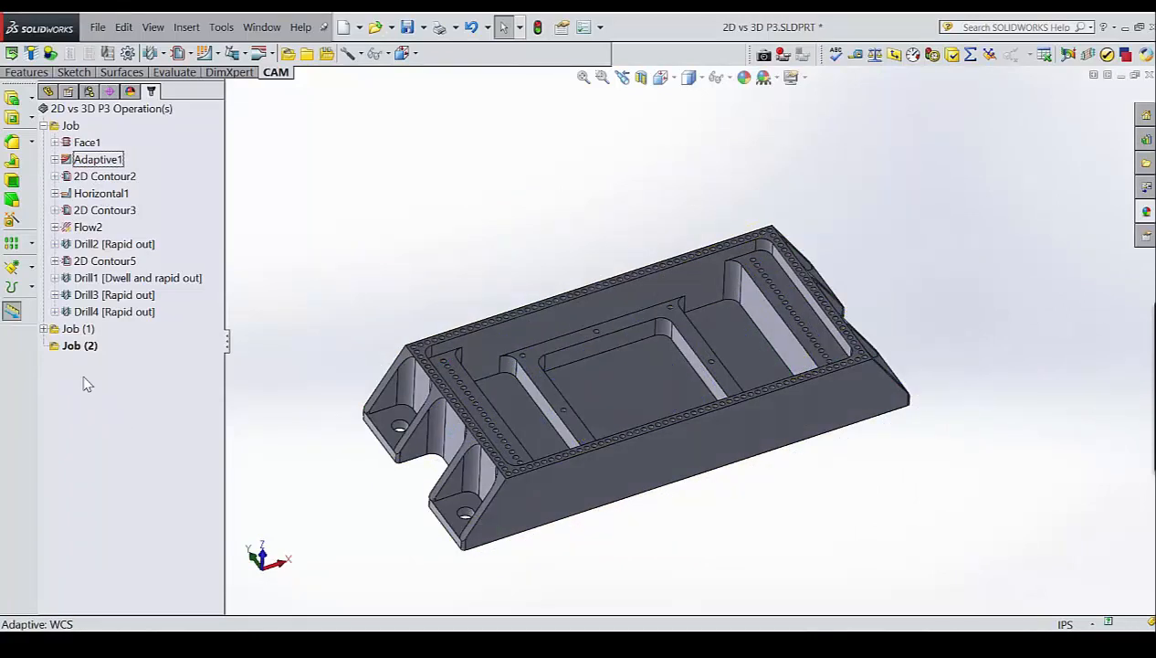
pyautogui.rightClick(85, 378)
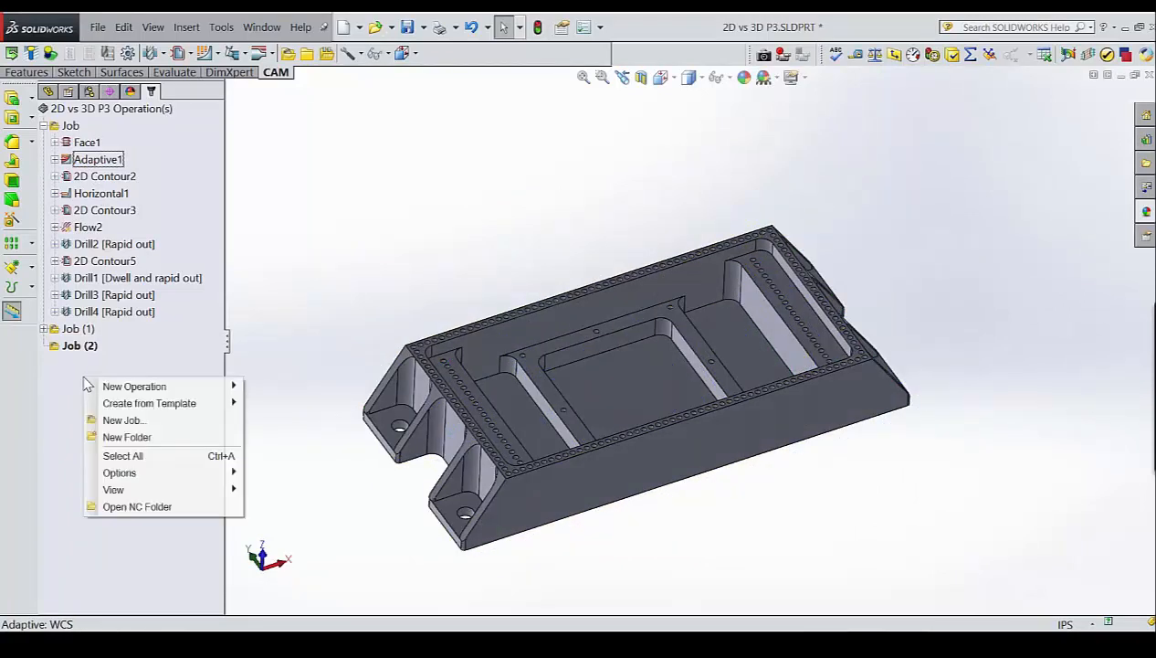
pyautogui.moveTo(103, 386)
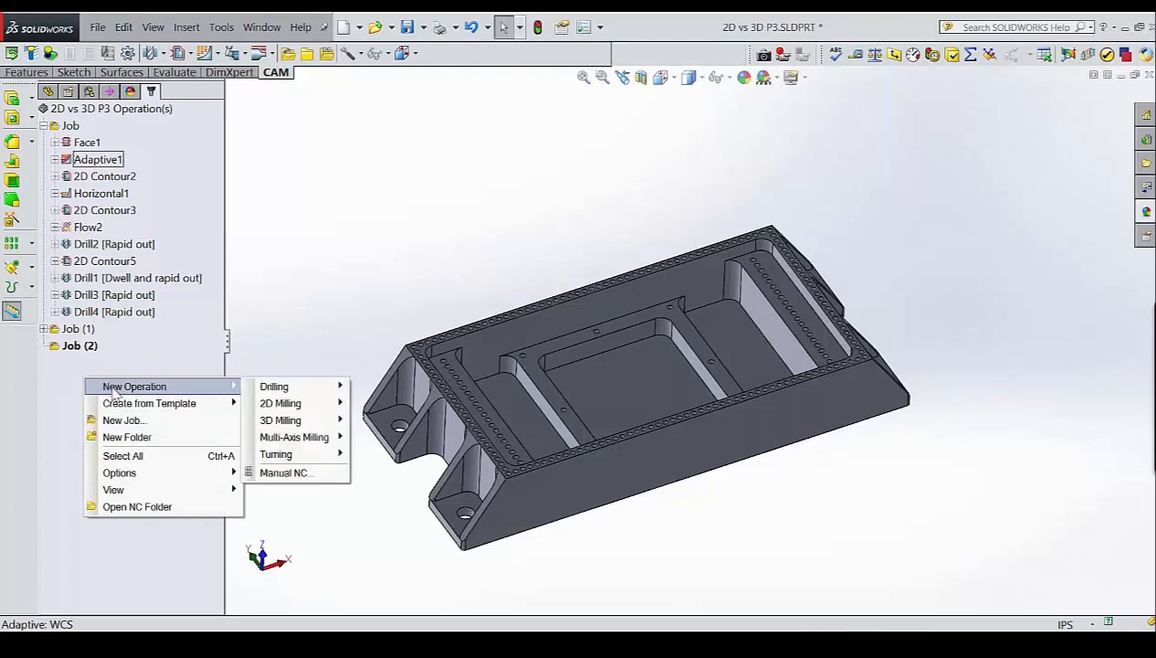
pyautogui.click(130, 363)
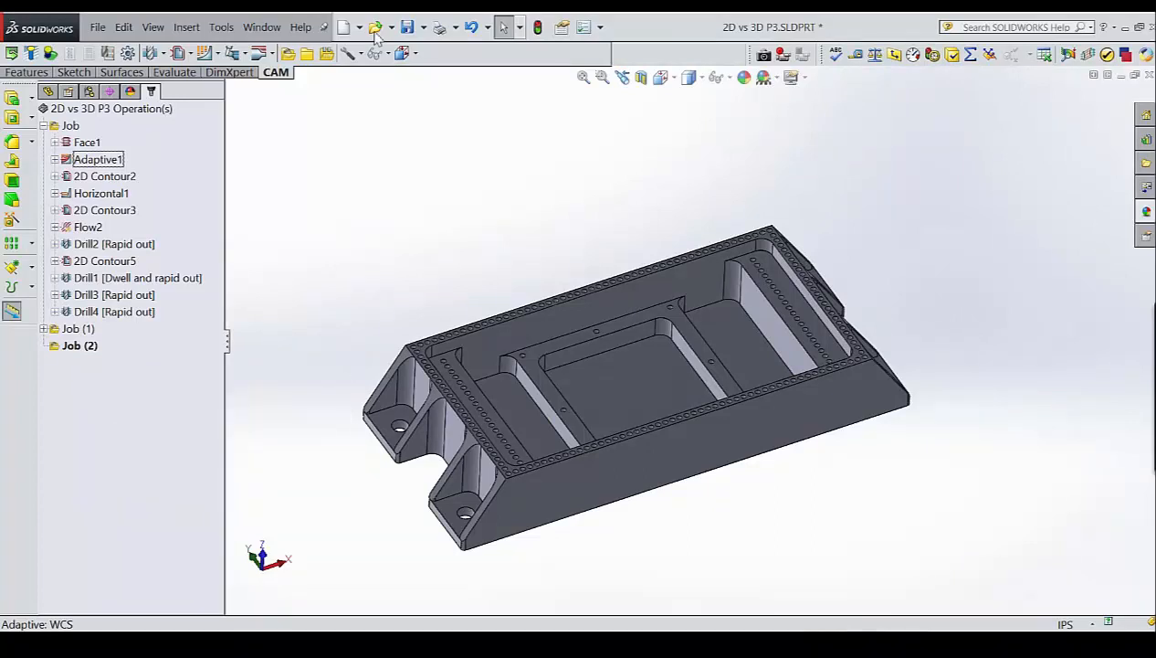
# Try displaying the CAM commands as large buttons with text, and restore the compact display.
pyautogui.rightClick(589, 62)
pyautogui.click(639, 57)
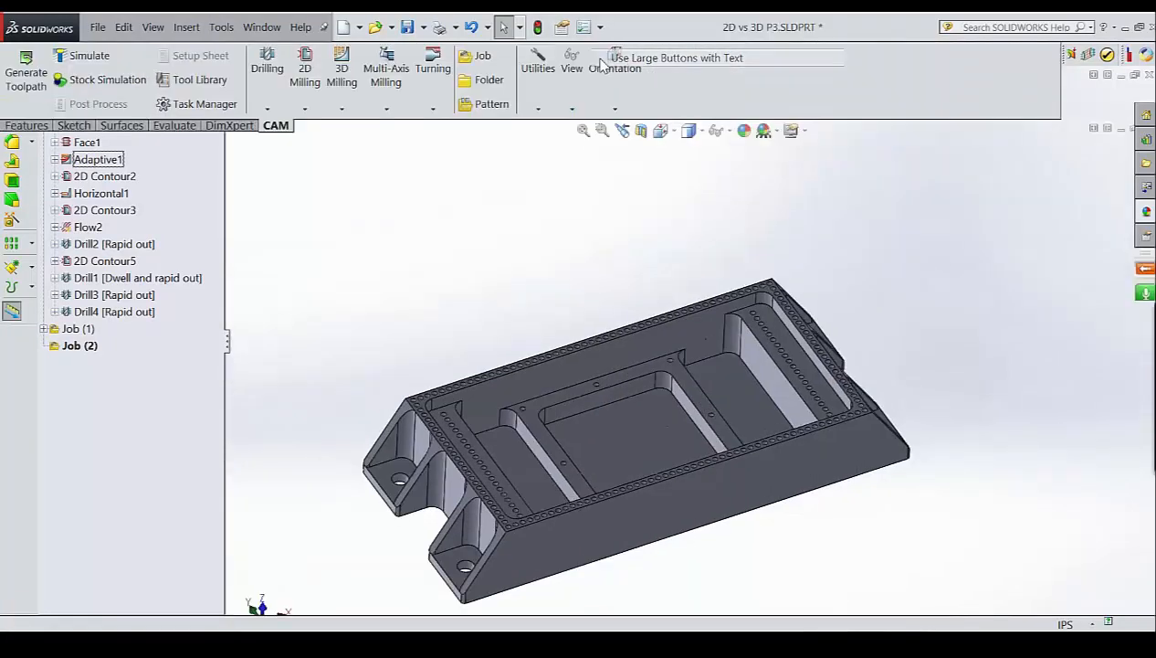
pyautogui.rightClick(1005, 83)
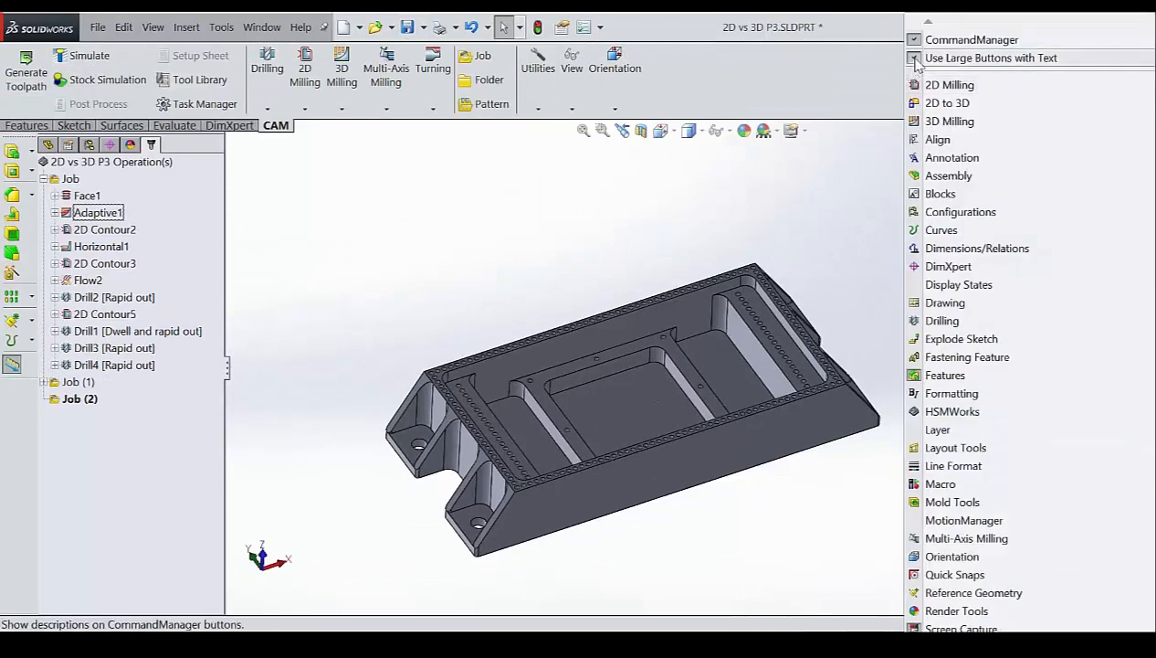
pyautogui.click(917, 61)
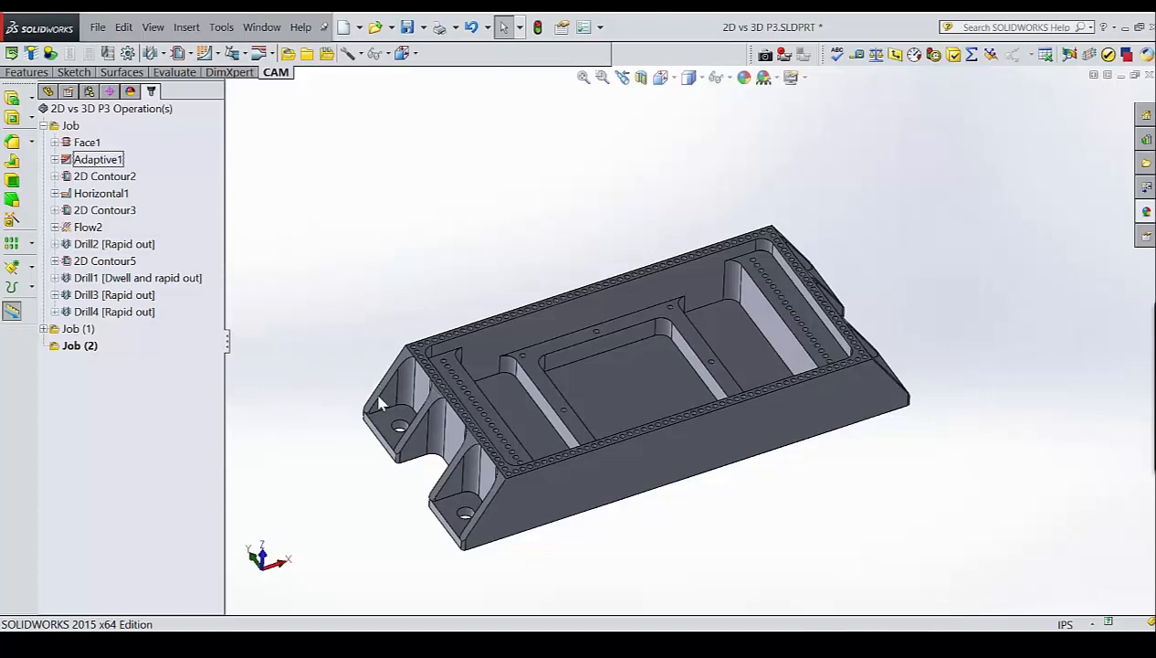
# Create a 2D milling Face operation in Job (2) using the #40 Ø3" face mill, keeping its default settings.
pyautogui.rightClick(157, 382)
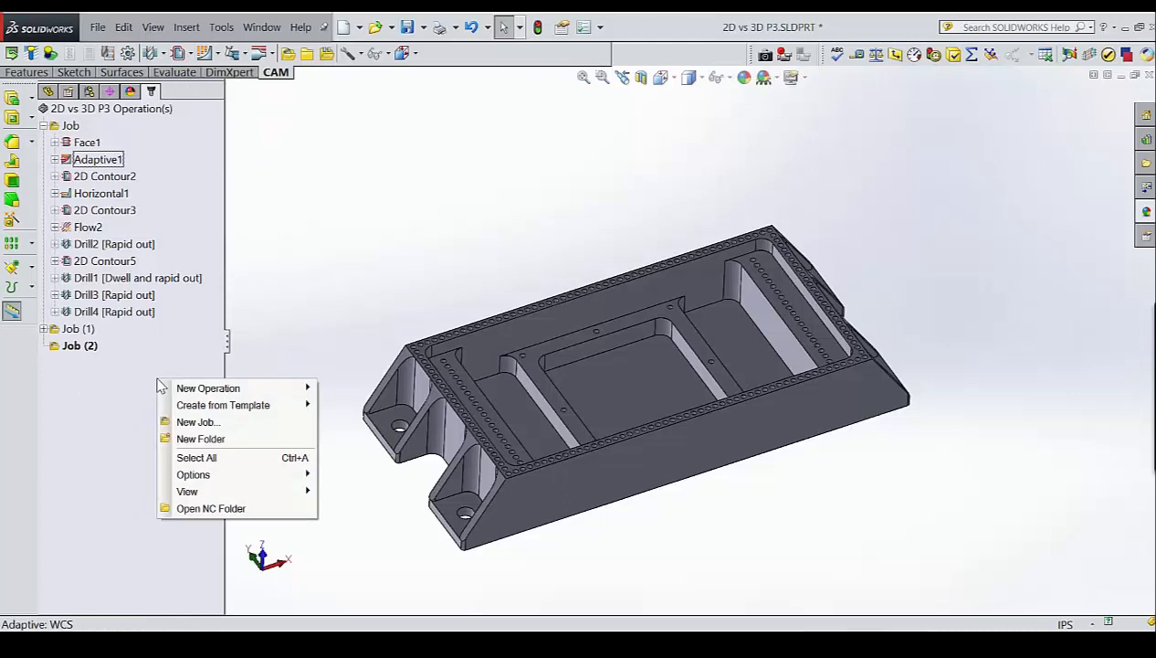
pyautogui.click(128, 379)
pyautogui.rightClick(150, 383)
pyautogui.moveTo(159, 391)
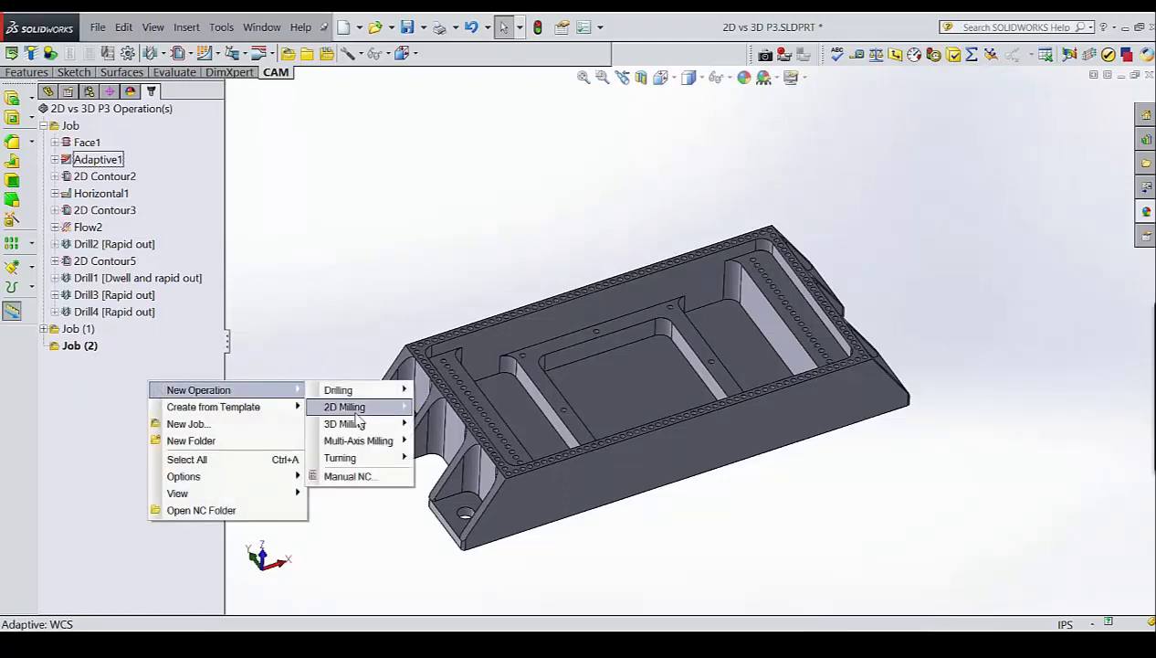
pyautogui.moveTo(355, 413)
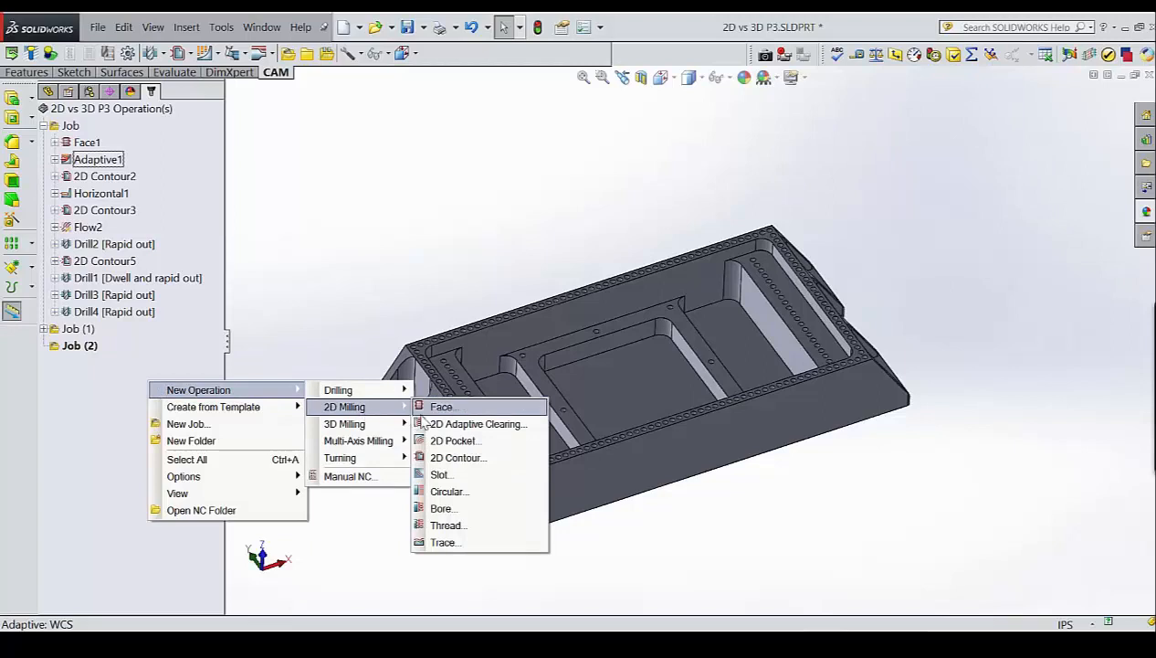
pyautogui.click(440, 406)
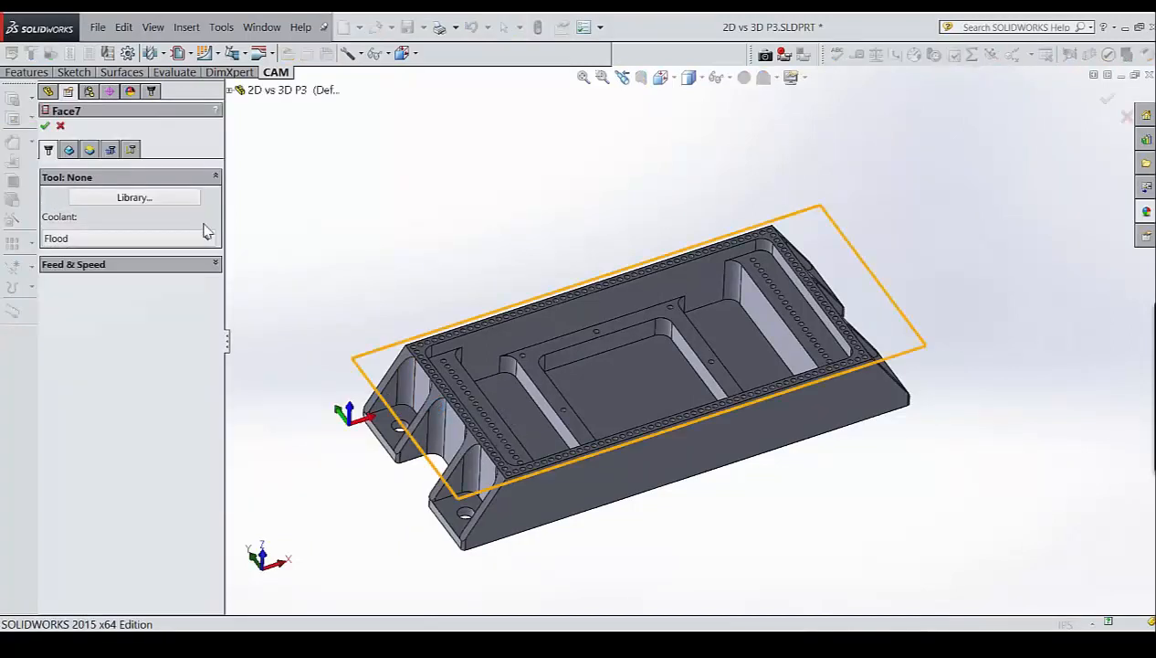
pyautogui.click(143, 199)
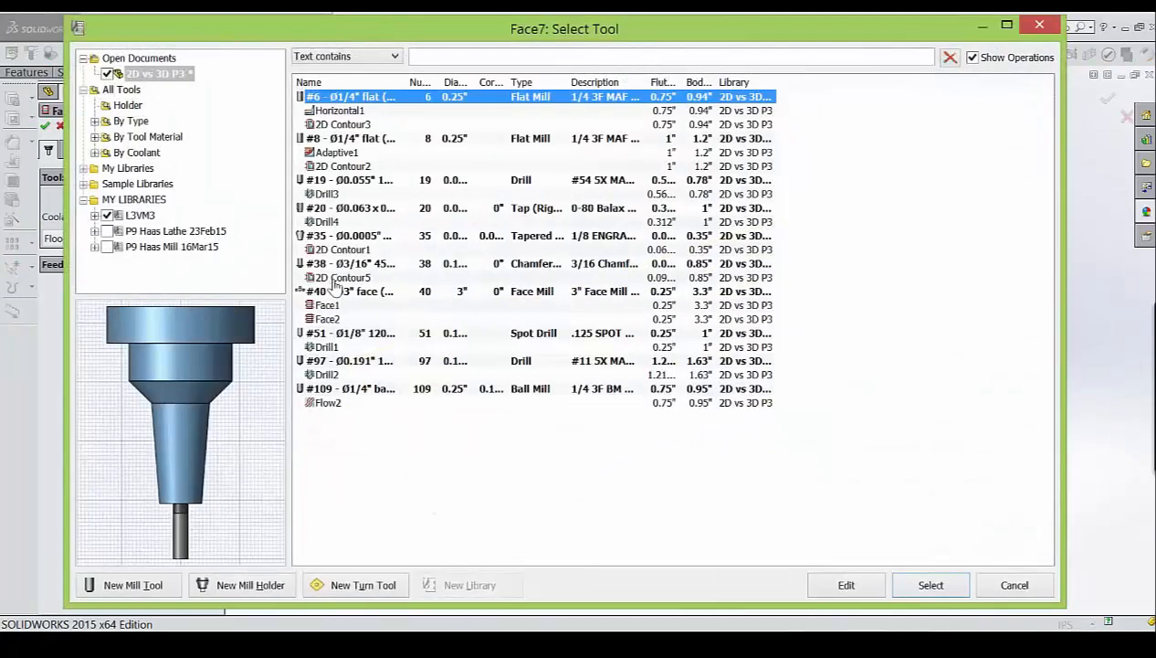
pyautogui.click(338, 291)
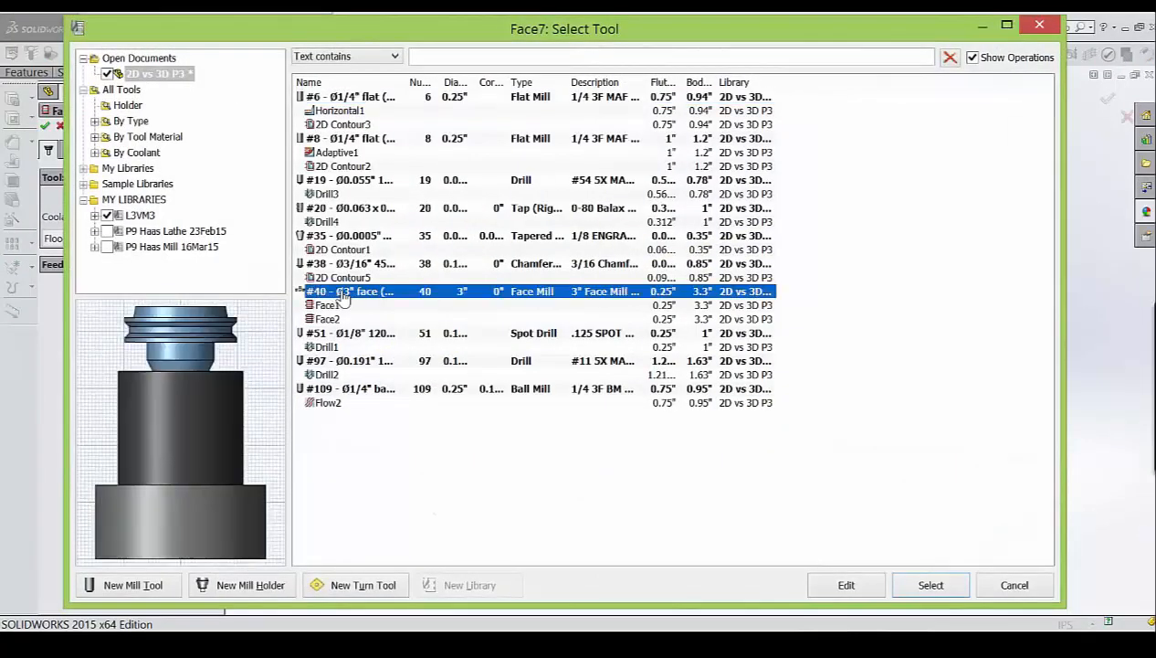
pyautogui.click(936, 585)
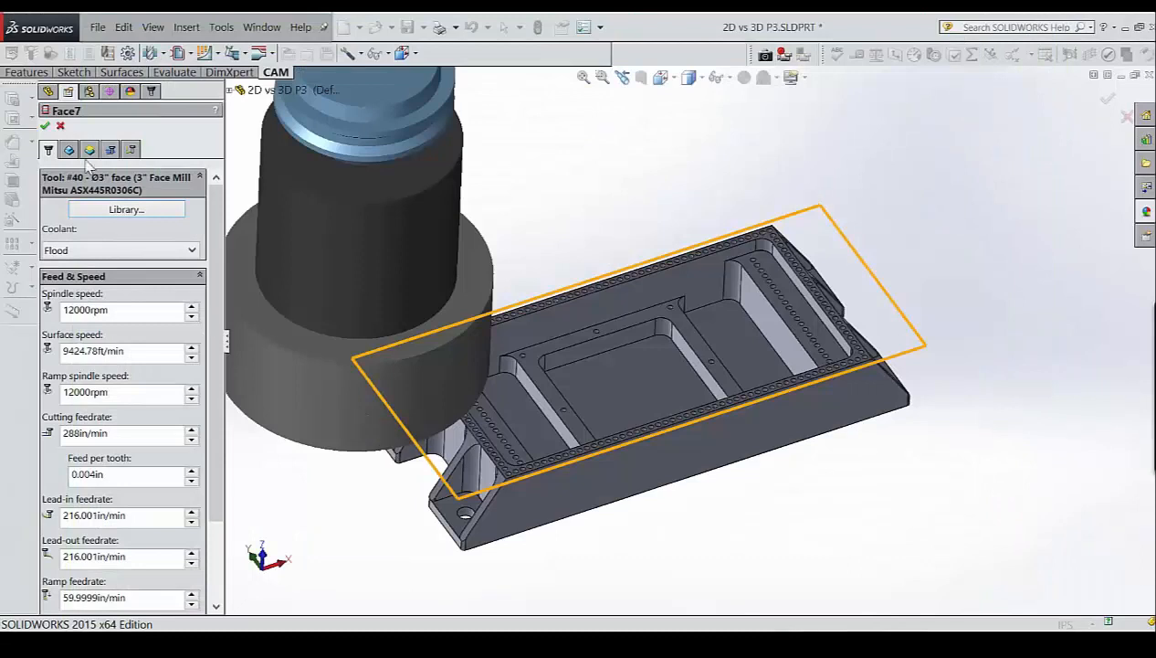
pyautogui.click(44, 127)
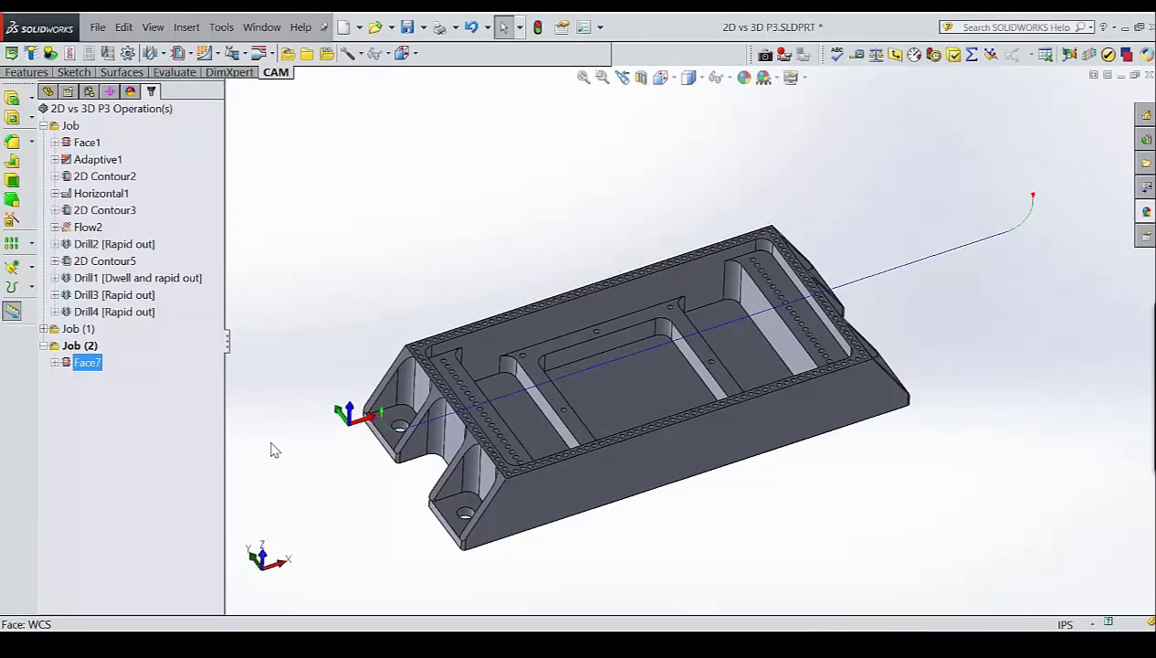
# Examine the Job (2) stock from the side and the Face7 toolpath over the part.
pyautogui.moveTo(613, 428); pyautogui.dragTo(410, 339, button='middle')
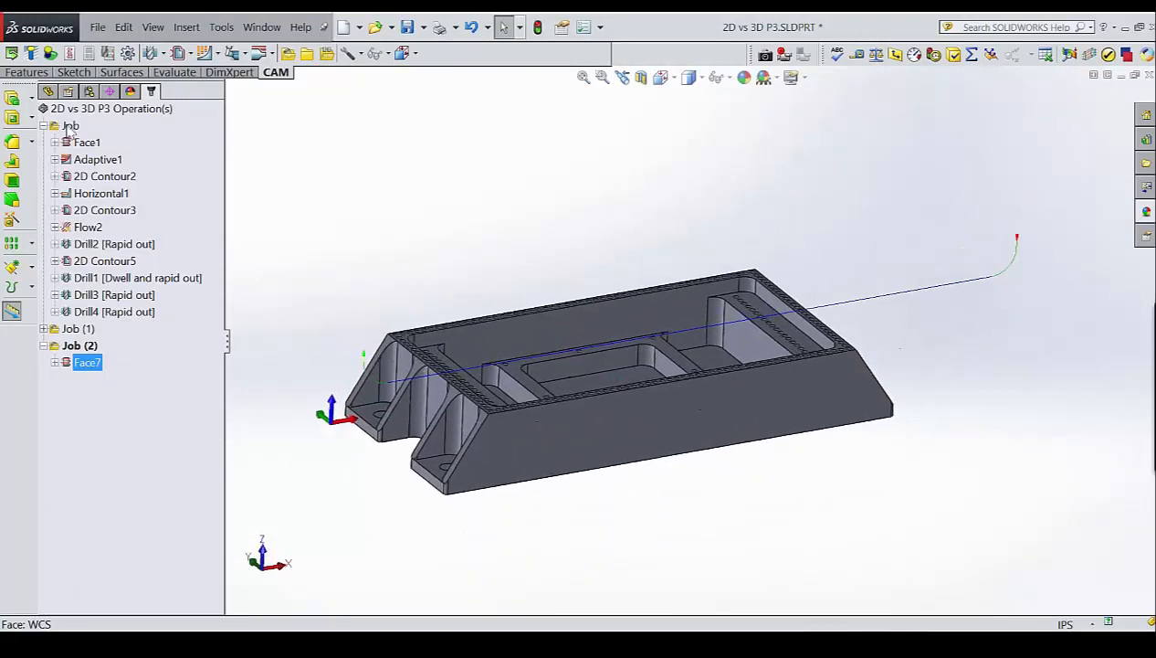
pyautogui.click(79, 346)
pyautogui.moveTo(442, 339)
pyautogui.mouseDown(button='middle')
pyautogui.moveTo(438, 361)
pyautogui.moveTo(443, 320)
pyautogui.mouseUp(button='middle')
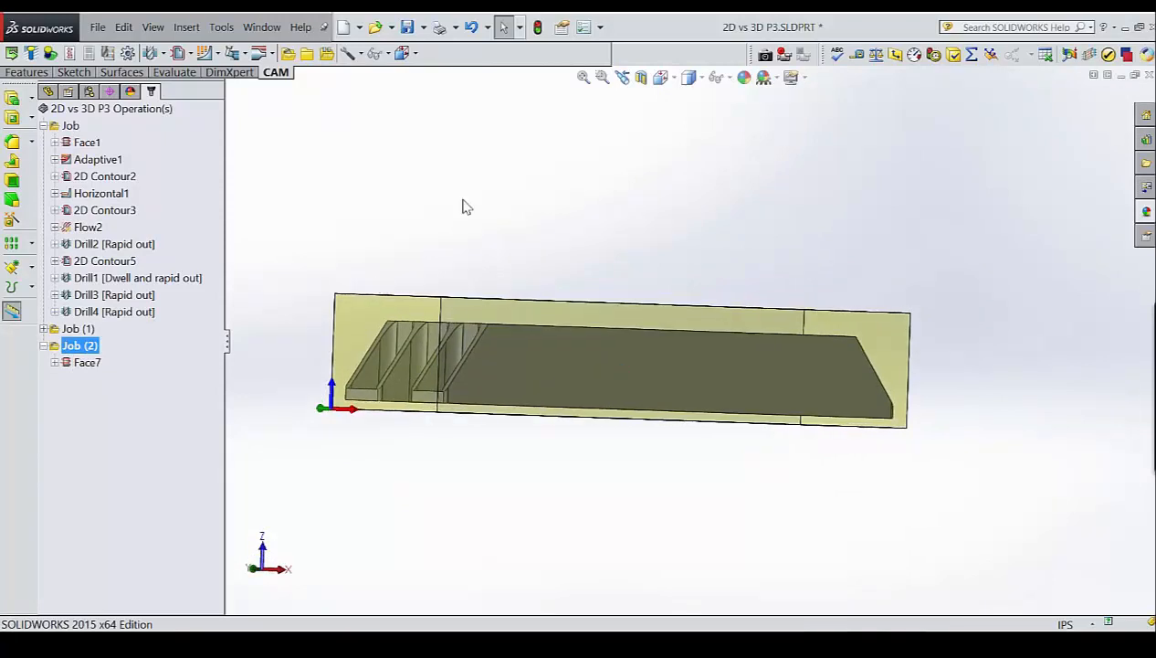
pyautogui.click(82, 363)
pyautogui.moveTo(487, 319); pyautogui.dragTo(489, 322, button='middle')
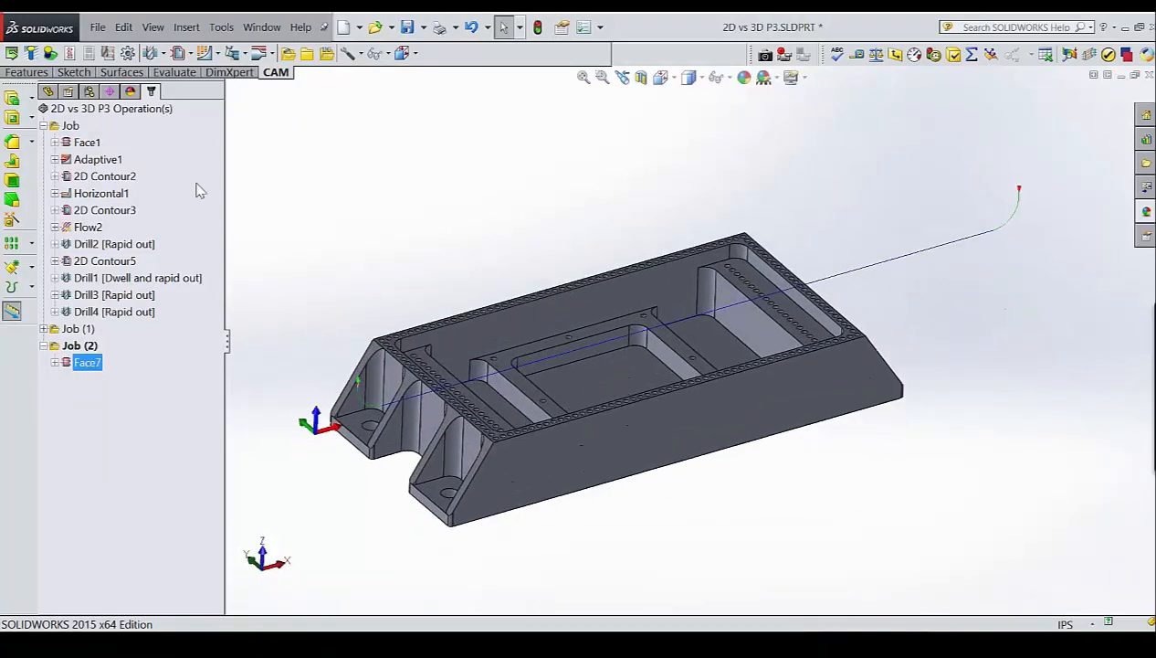
# Compare the Face1 toolpath with Face7, and examine Face1's passes closely at the part's far end.
pyautogui.click(87, 143)
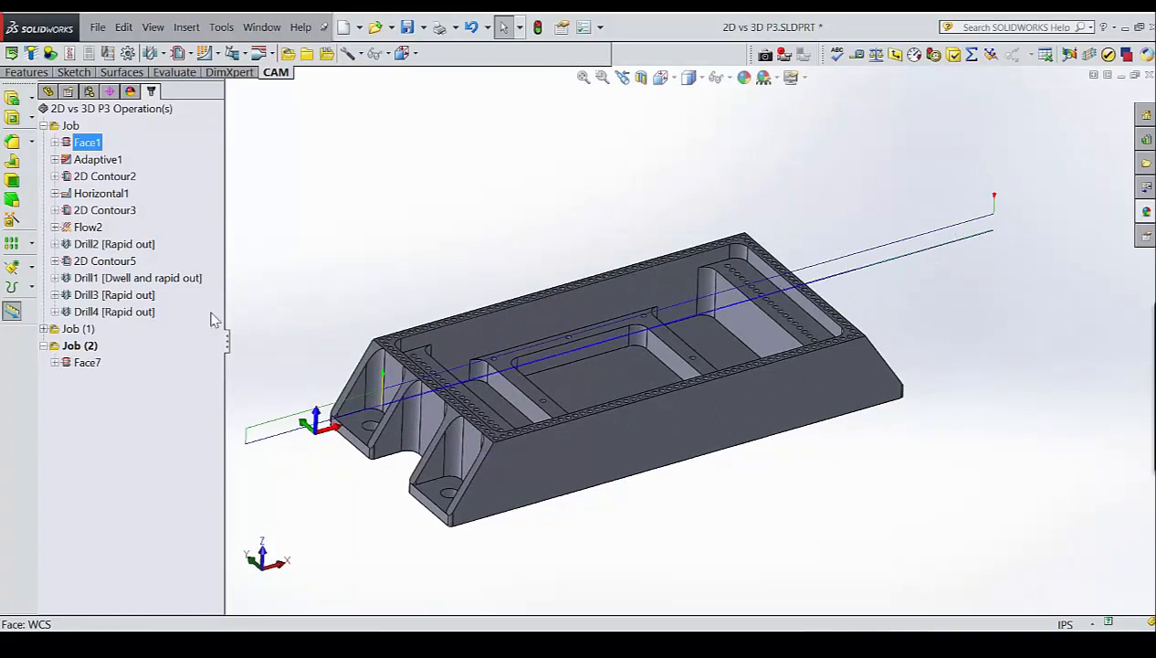
pyautogui.click(91, 364)
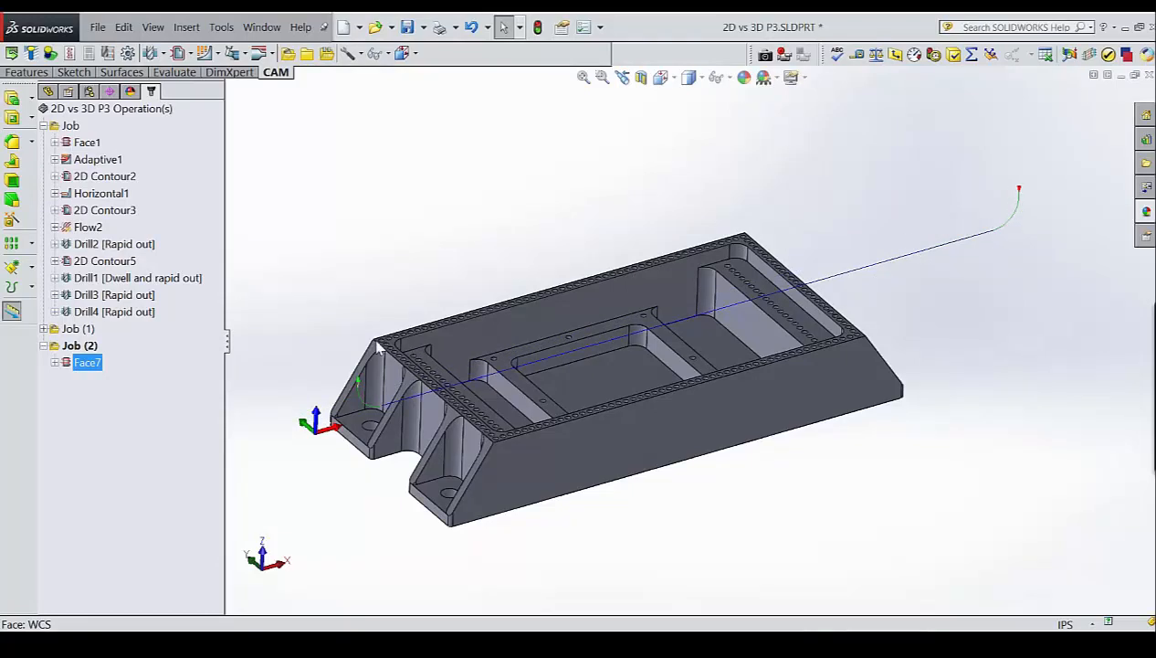
pyautogui.click(87, 142)
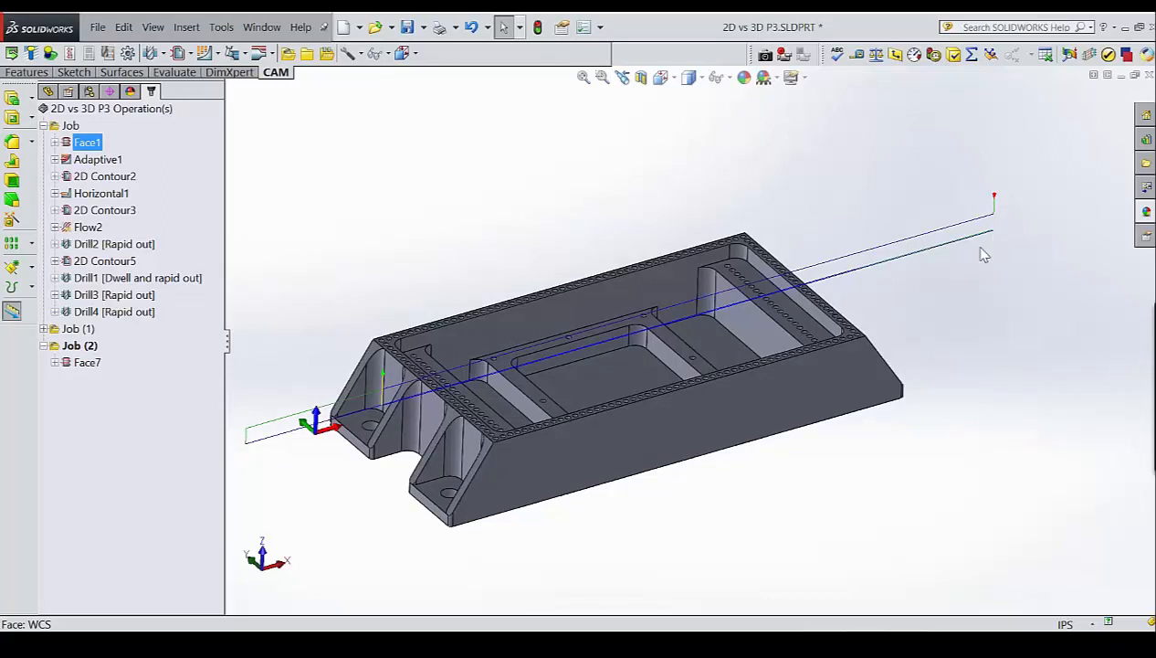
pyautogui.scroll(-8, 887, 239)
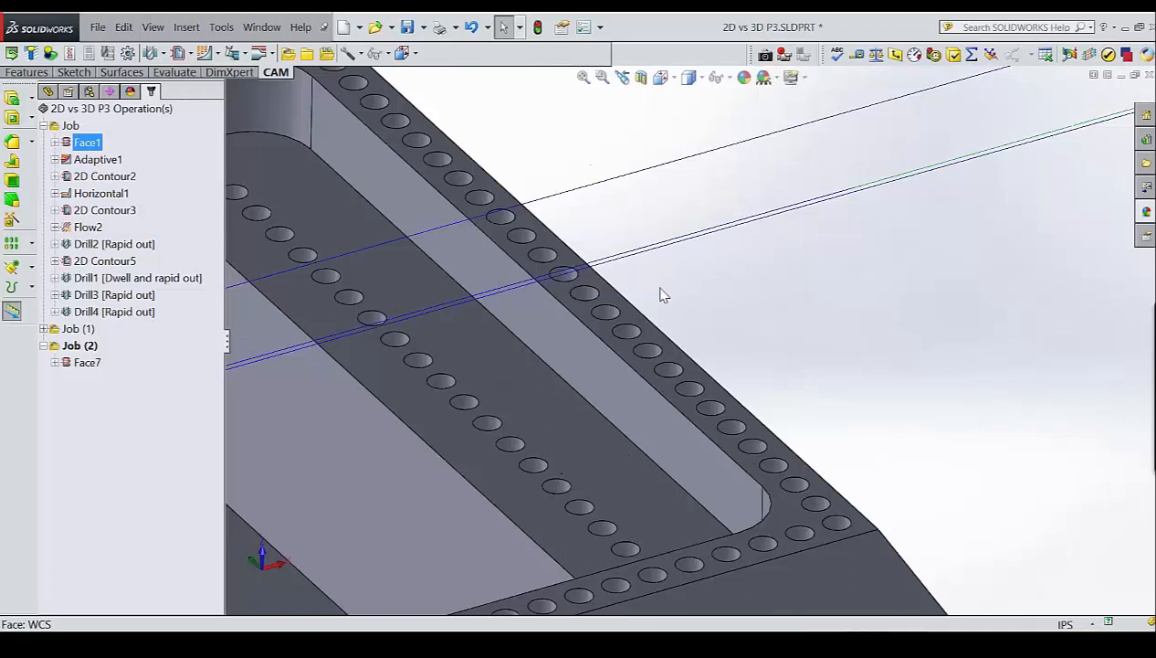
# Compare the Face1 and Face7 toolpaths over the whole part, alternating between the two operations.
pyautogui.scroll(10, 682, 325)
pyautogui.scroll(-3, 683, 325)
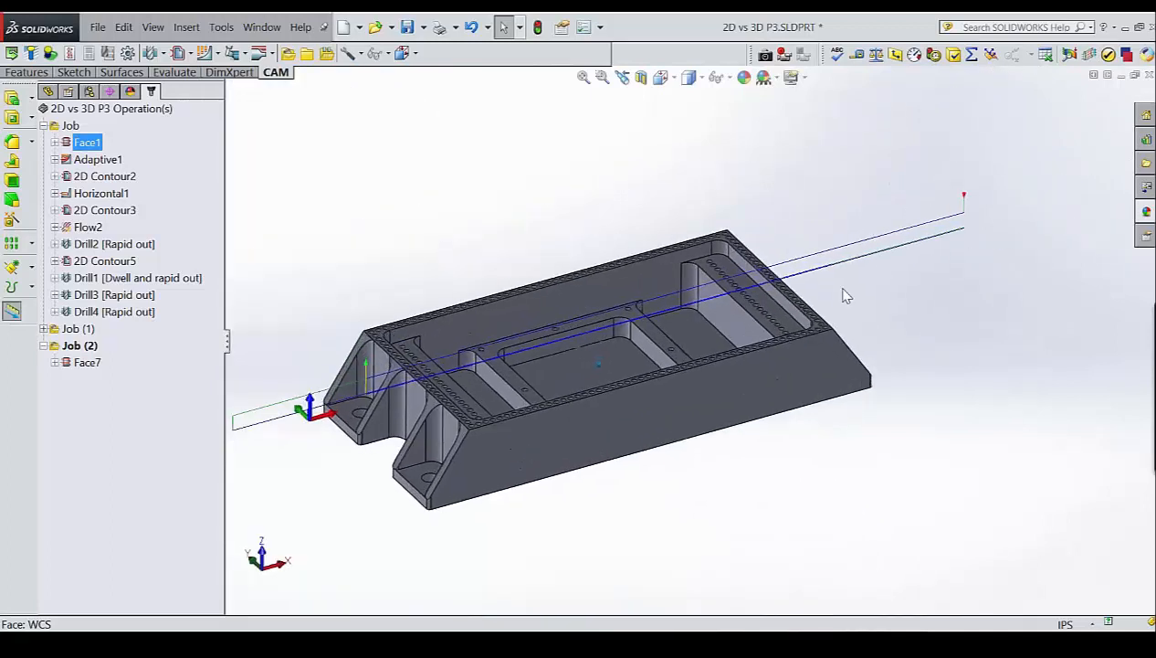
pyautogui.scroll(-2, 845, 295)
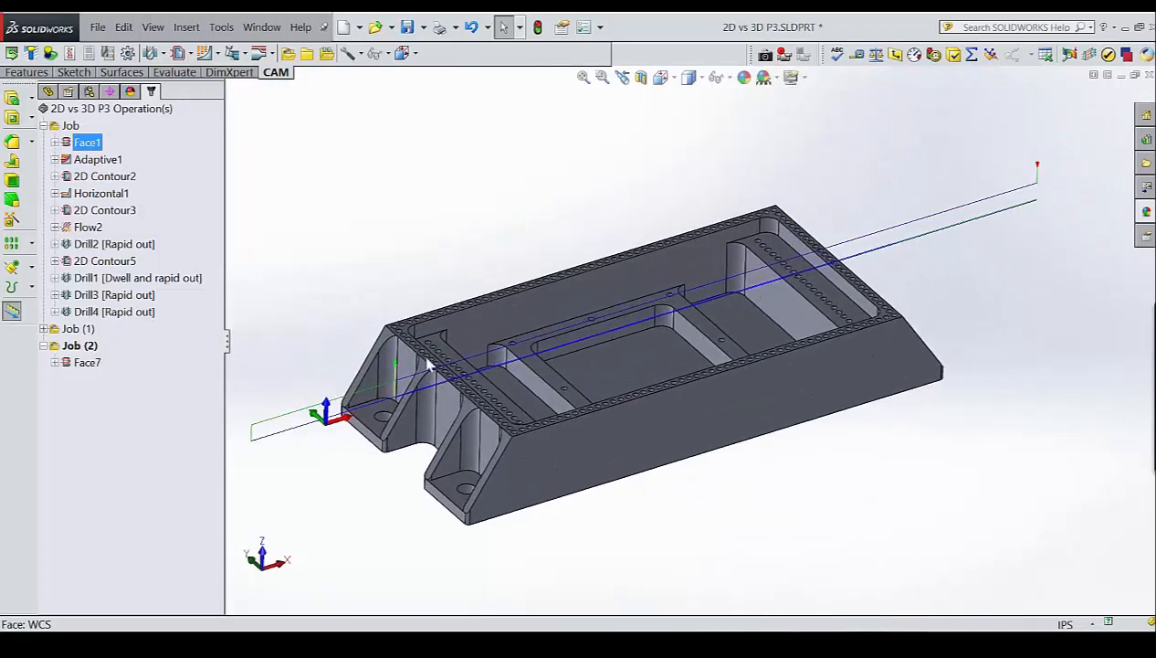
pyautogui.click(87, 363)
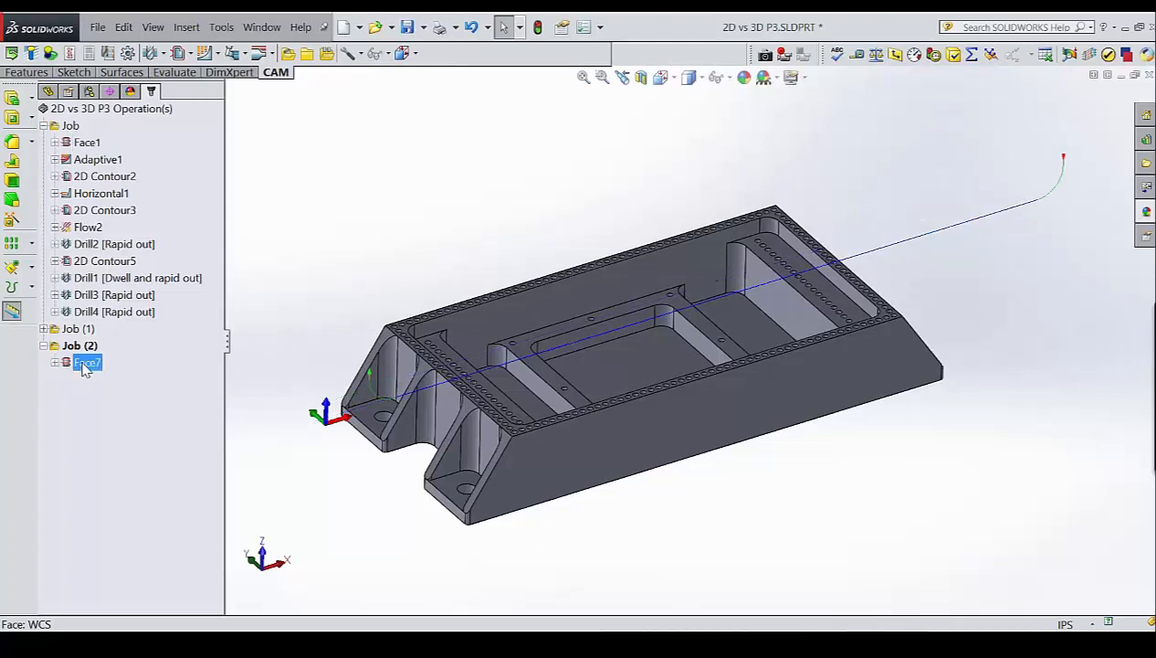
pyautogui.click(85, 143)
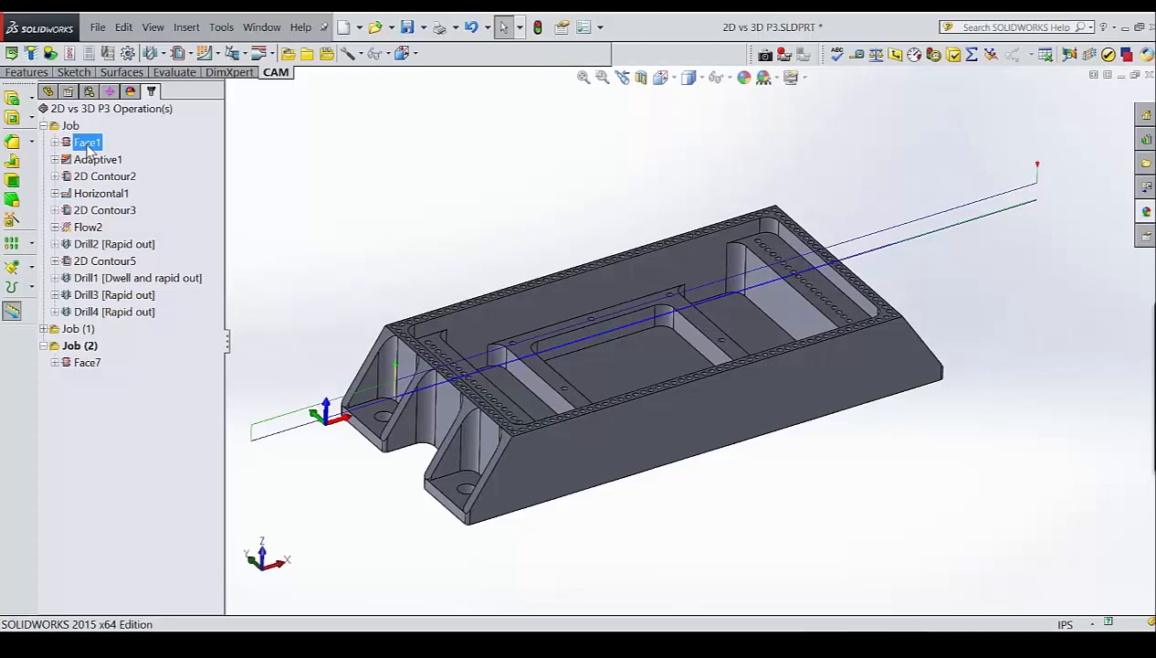
pyautogui.click(86, 363)
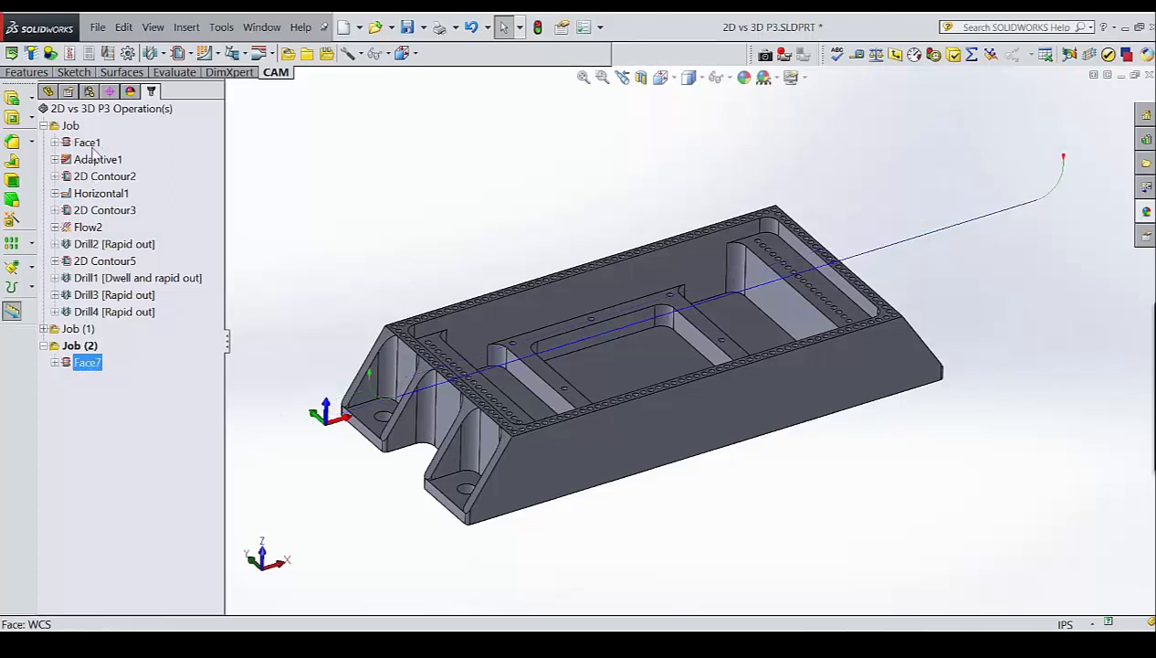
pyautogui.click(88, 144)
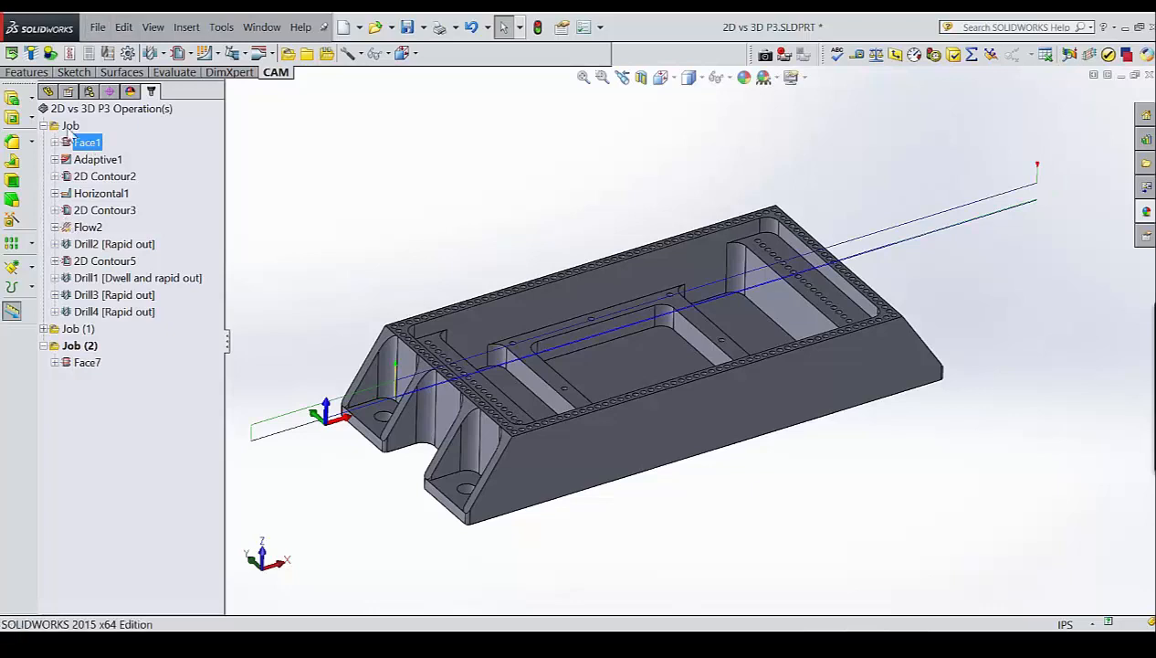
# Open Face1 for editing and examine its heights and pass settings, including what the Multiple depths option controls.
pyautogui.rightClick(75, 150)
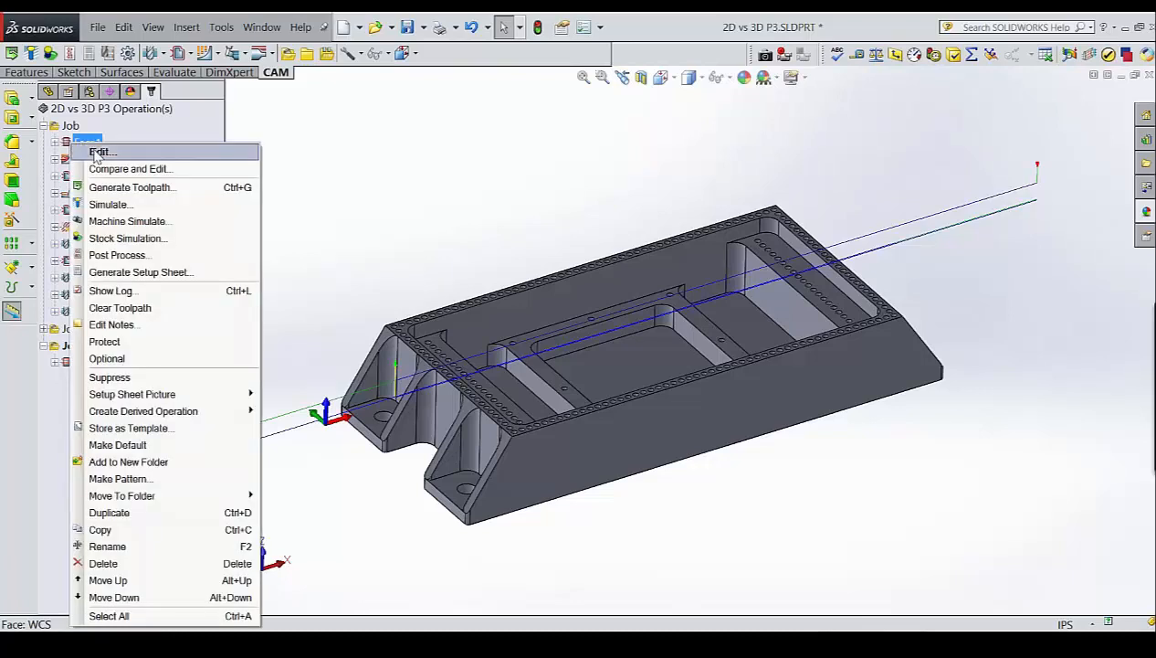
pyautogui.click(97, 153)
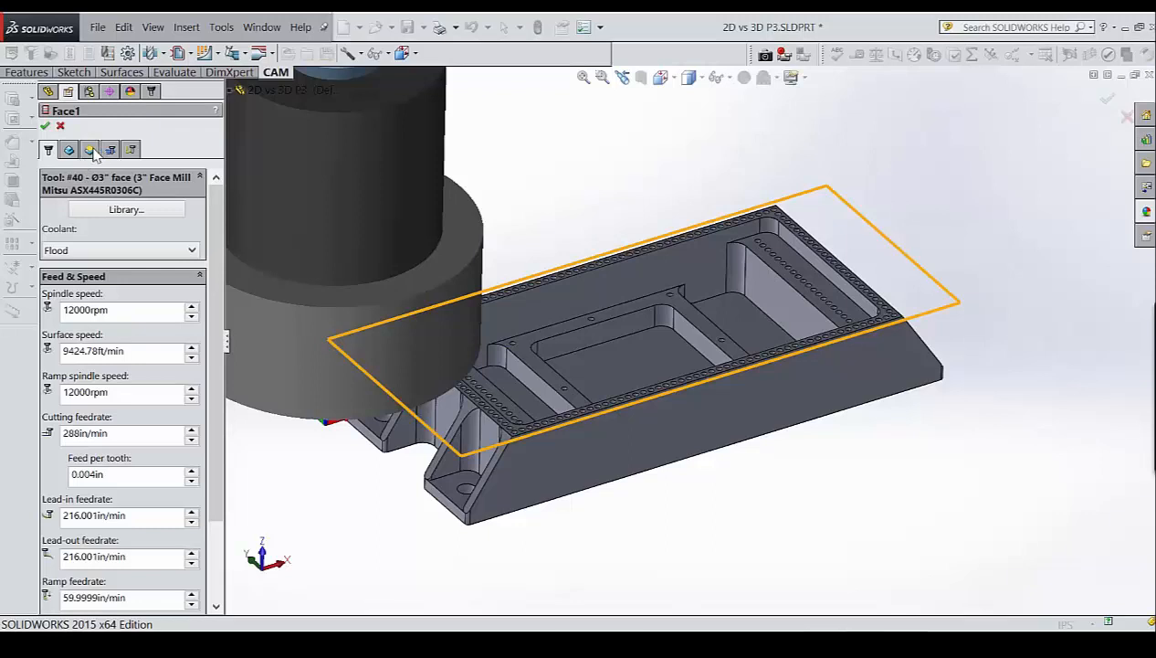
pyautogui.click(90, 150)
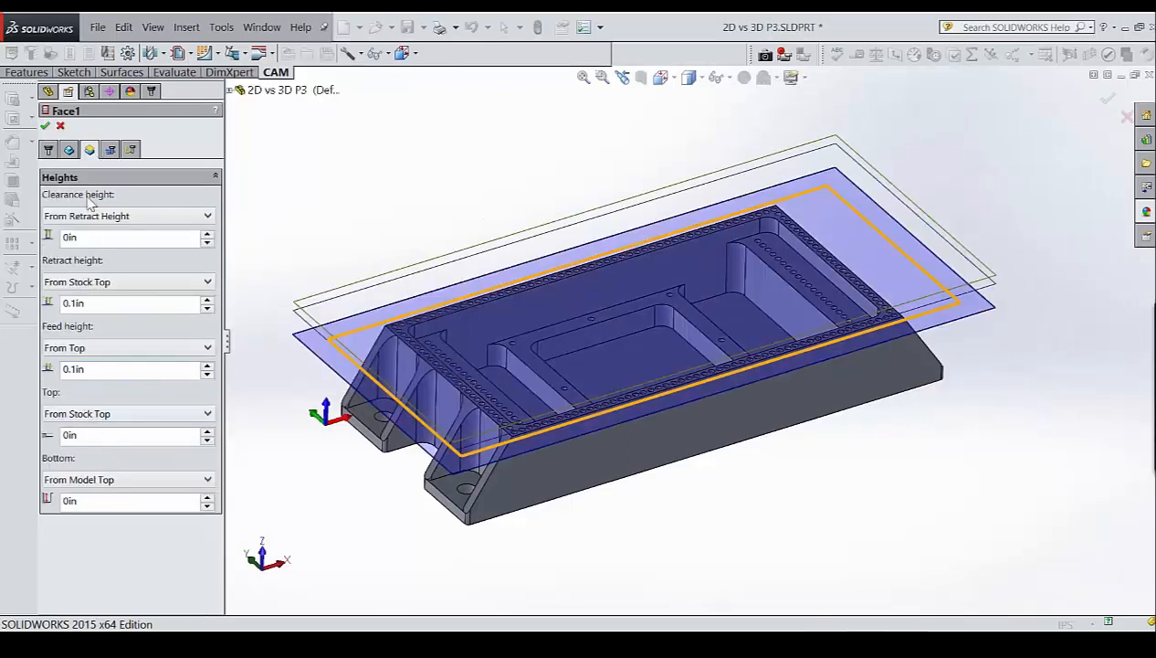
pyautogui.click(111, 149)
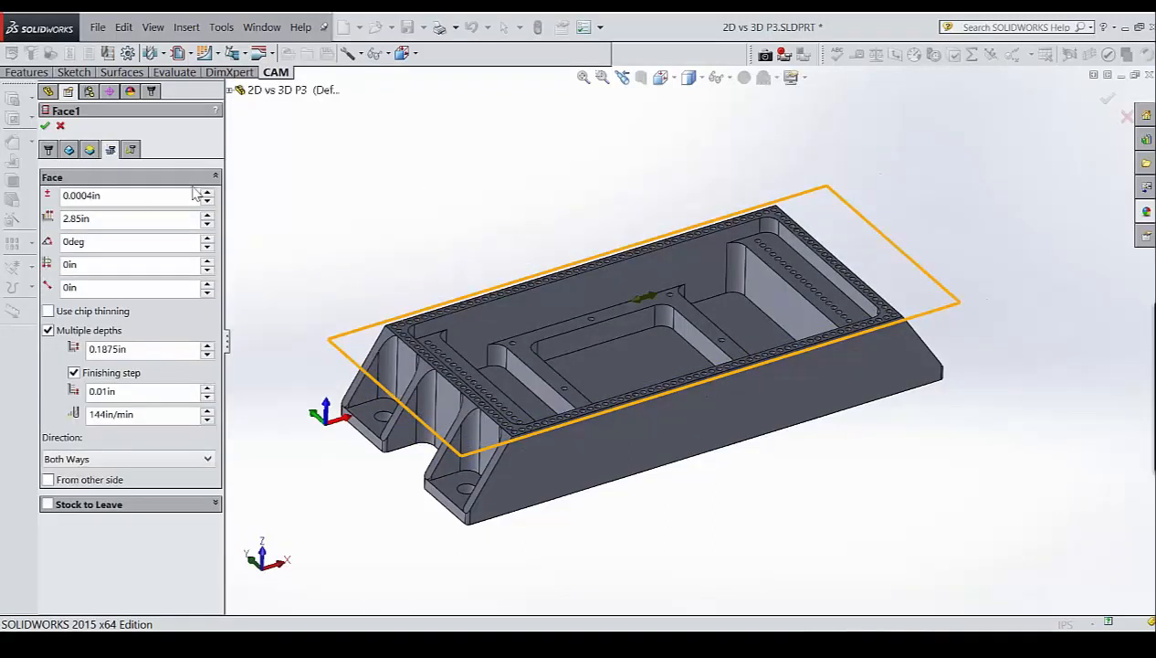
pyautogui.click(89, 151)
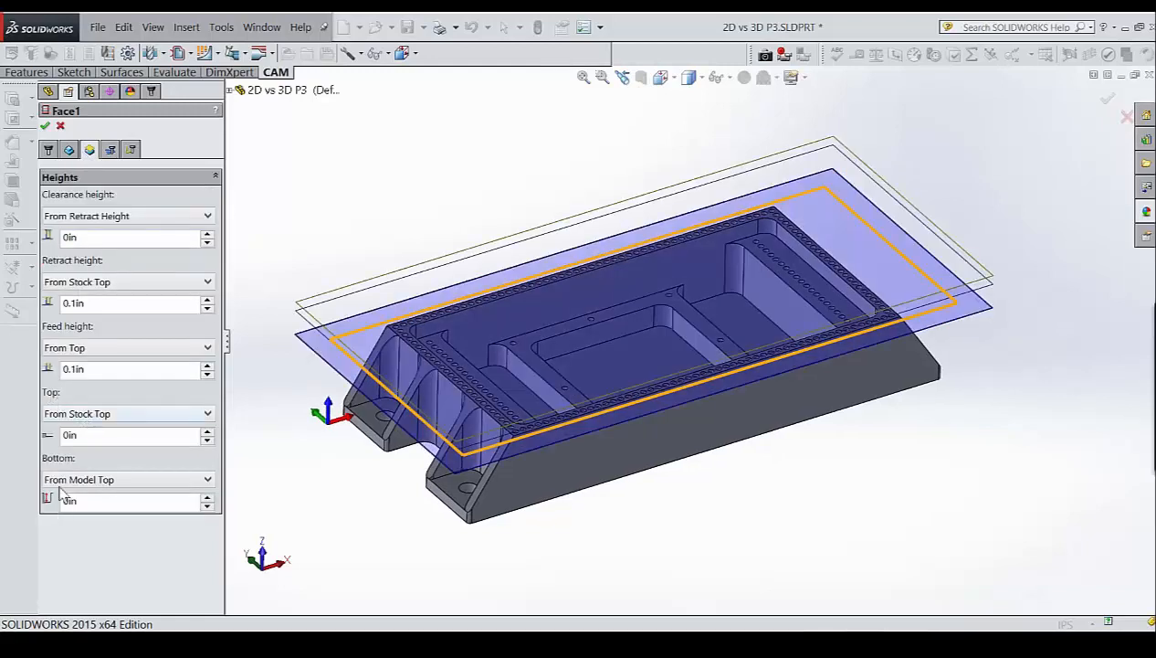
pyautogui.click(110, 149)
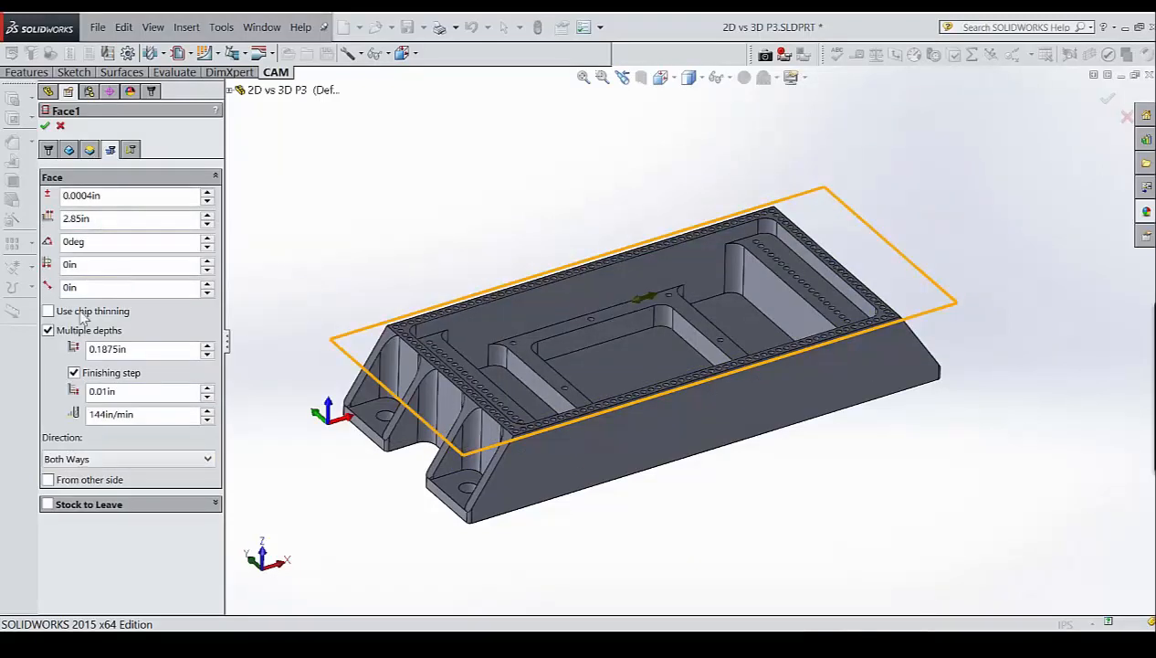
pyautogui.moveTo(52, 338)
pyautogui.click(48, 331)
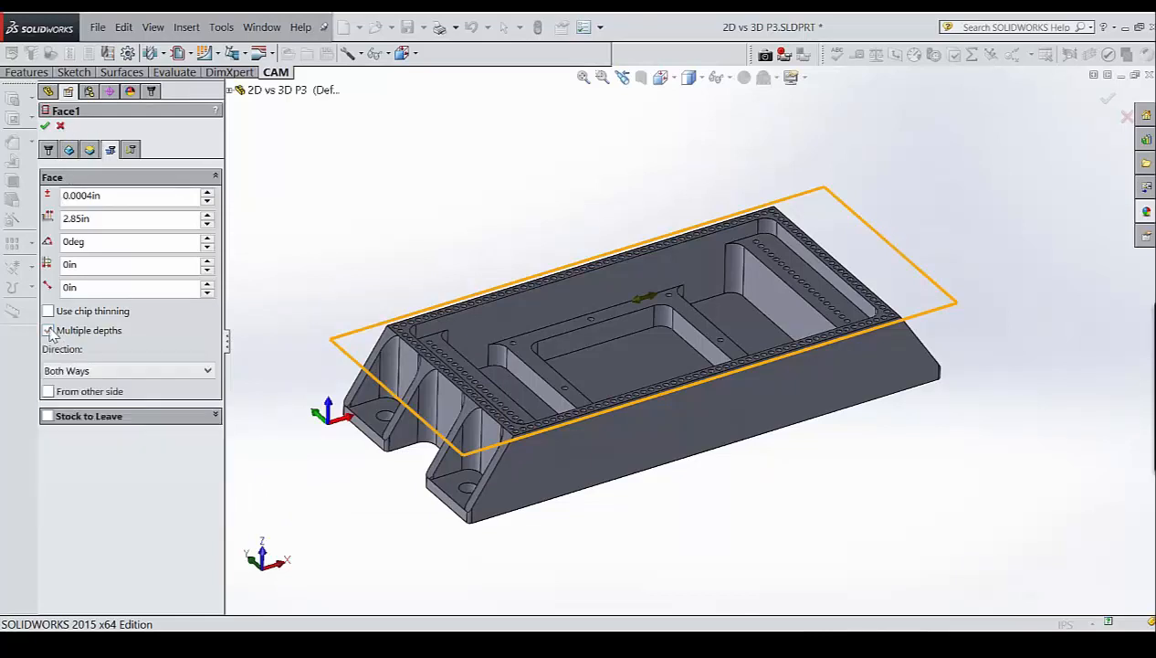
pyautogui.click(48, 331)
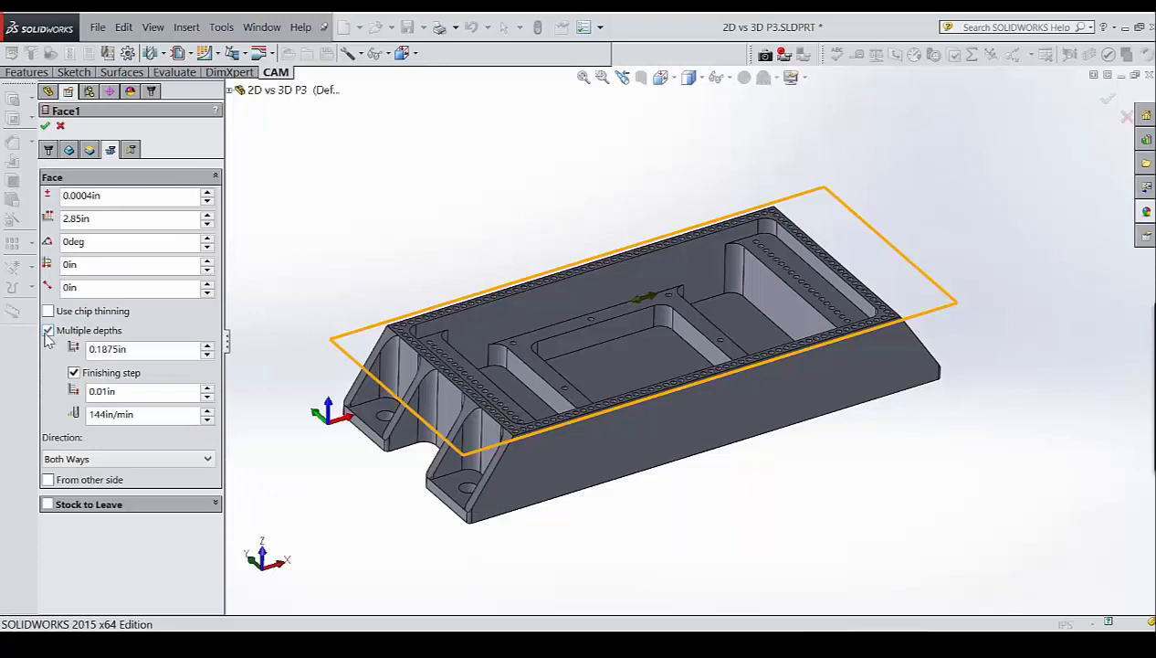
# Examine Face1's Maximum Stepdown expression and accept it as tool_fluteLength*.75.
pyautogui.click(141, 350)
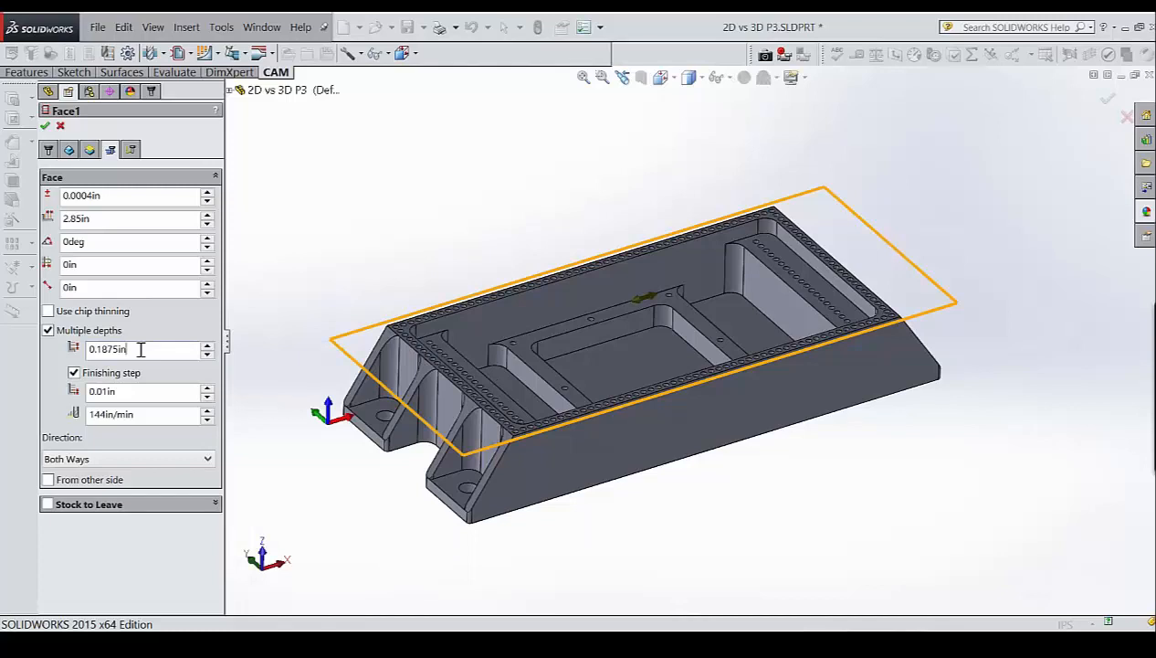
pyautogui.rightClick(141, 350)
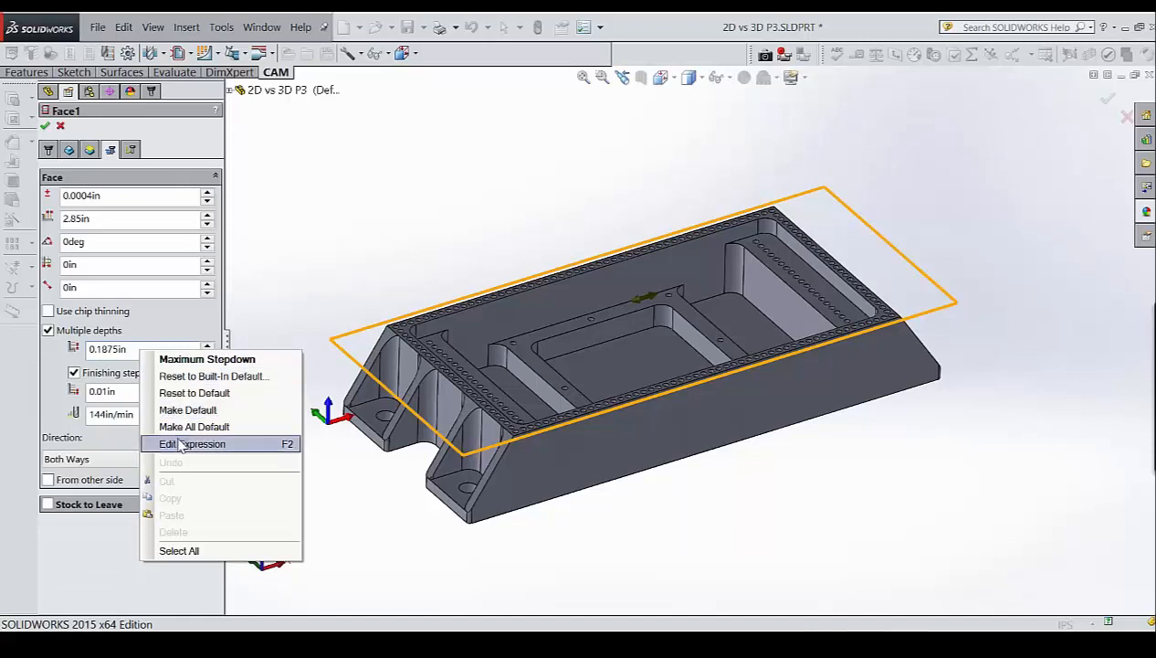
pyautogui.click(129, 352)
pyautogui.rightClick(130, 351)
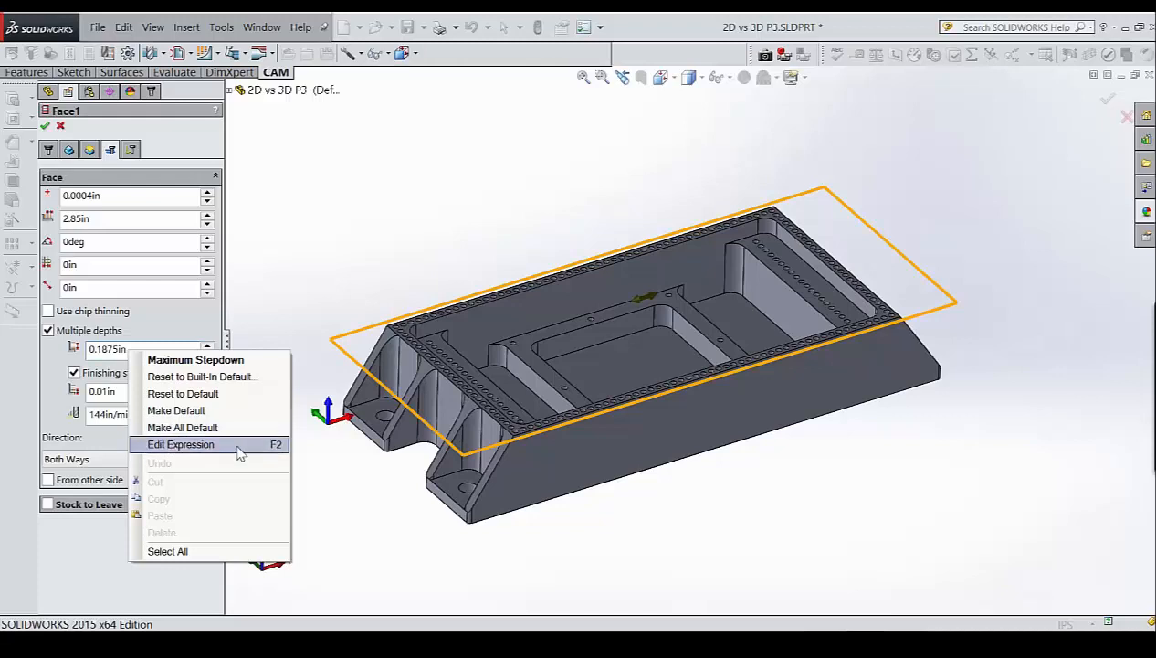
pyautogui.click(181, 444)
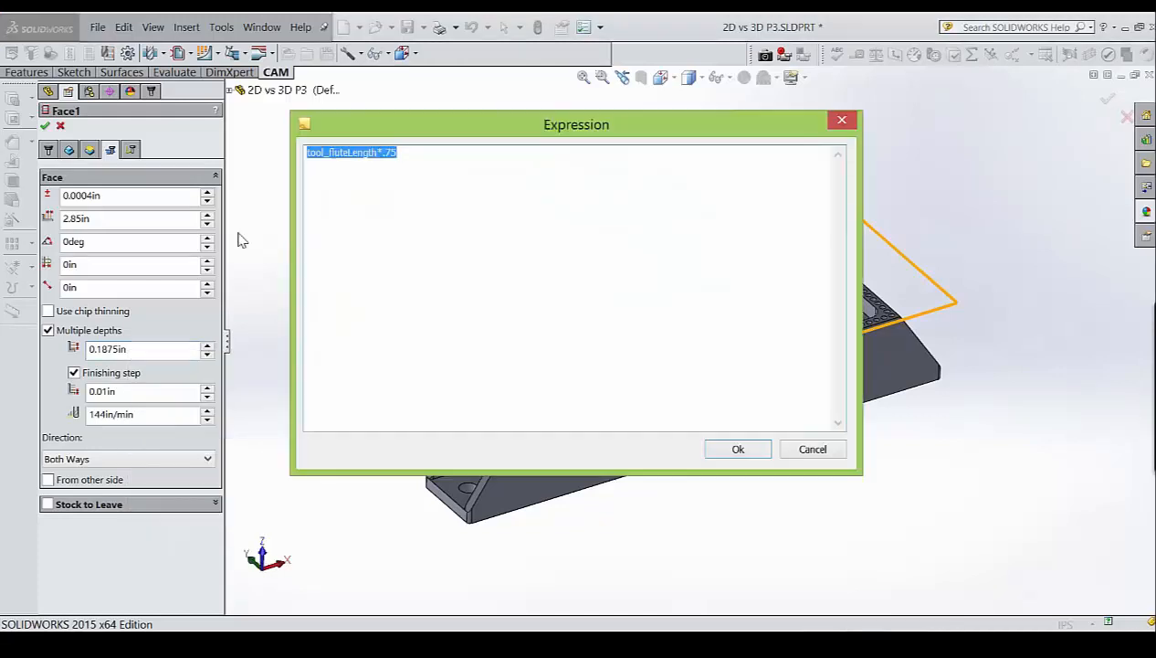
pyautogui.moveTo(398, 151); pyautogui.dragTo(314, 164)
pyautogui.moveTo(398, 152); pyautogui.dragTo(390, 153)
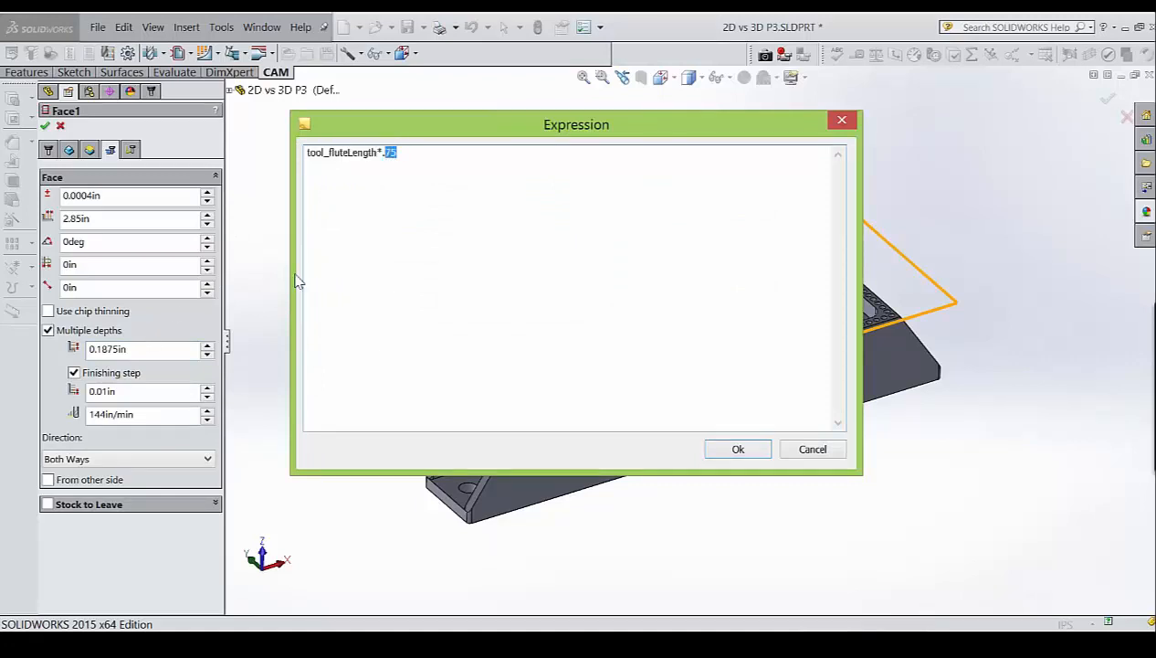
pyautogui.click(409, 153)
pyautogui.moveTo(402, 155); pyautogui.dragTo(386, 156)
pyautogui.click(740, 448)
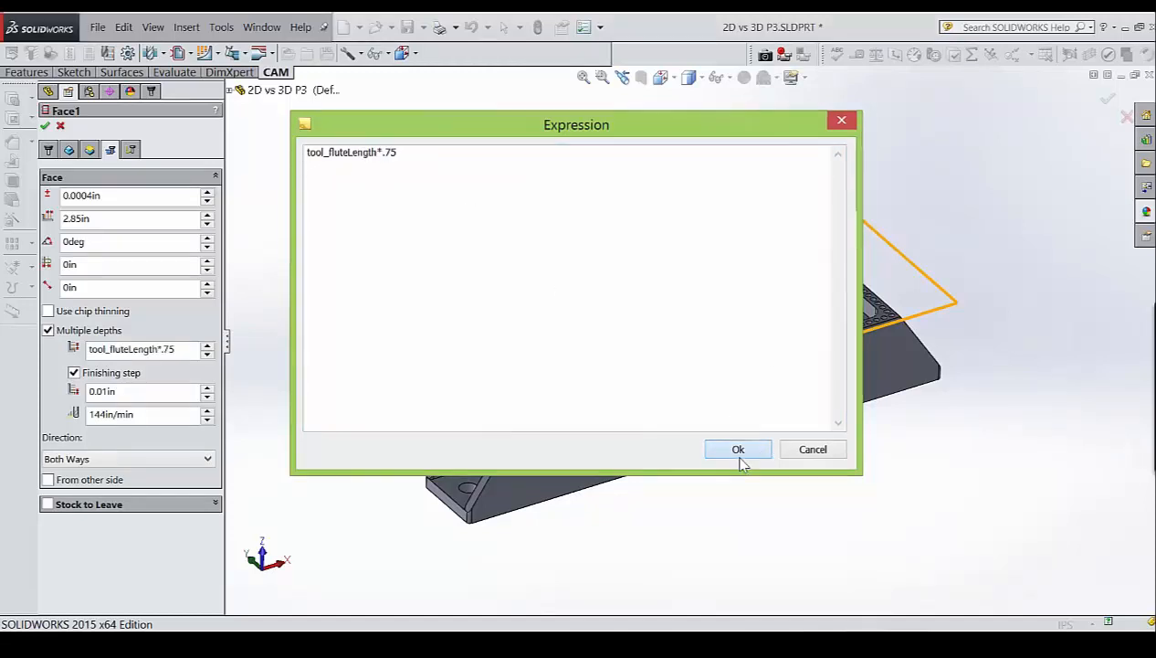
pyautogui.press('Tab')
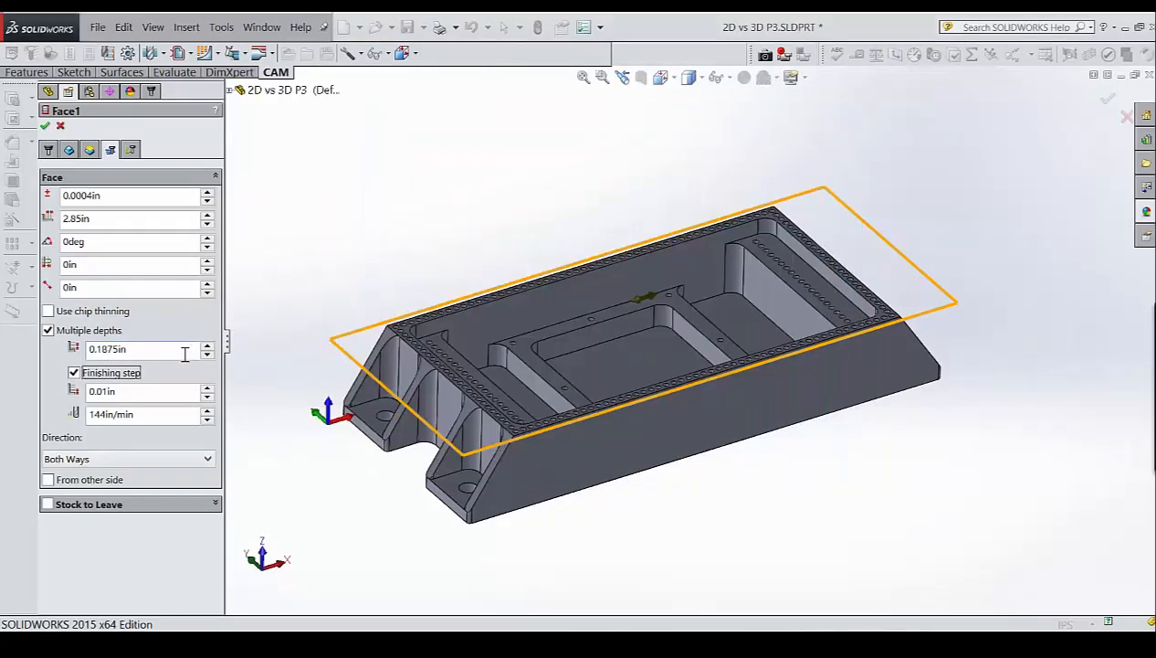
# Make Face1's Maximum Stepdown setting the default for facing operations.
pyautogui.click(137, 350)
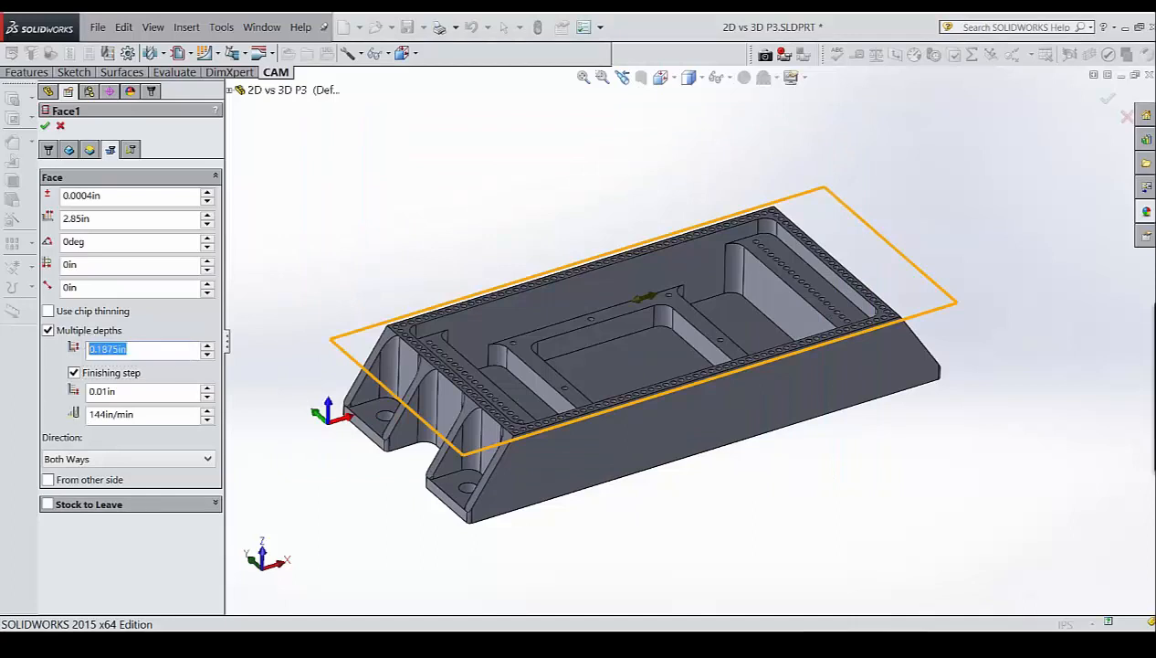
pyautogui.click(135, 349)
pyautogui.rightClick(135, 349)
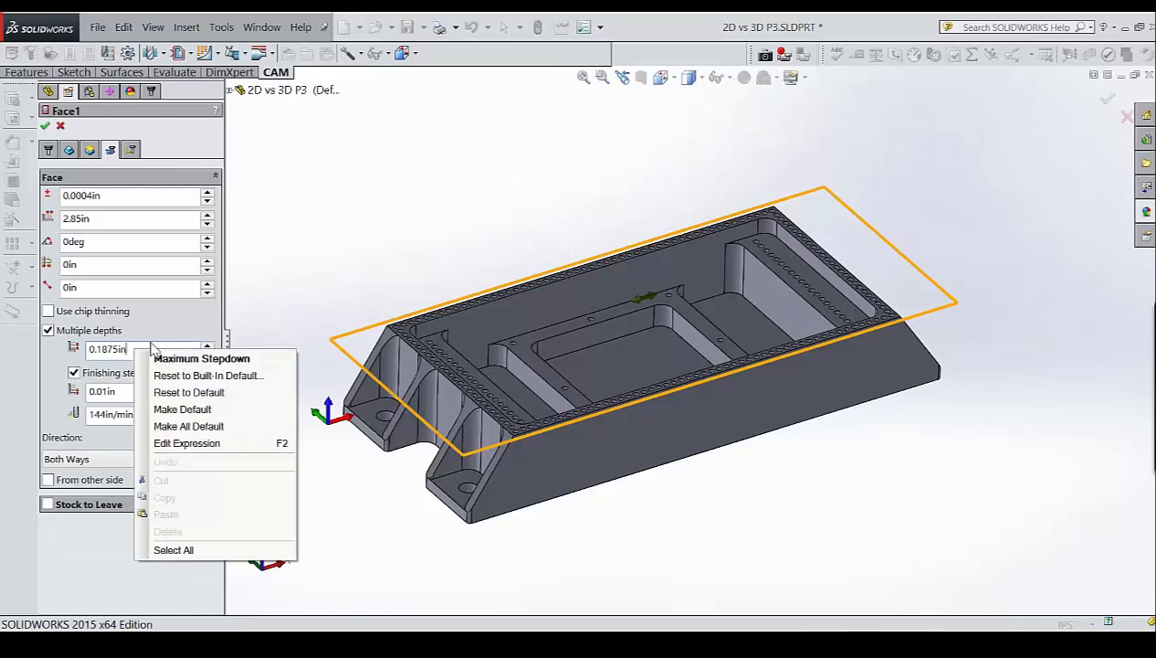
pyautogui.click(322, 301)
pyautogui.moveTo(142, 349)
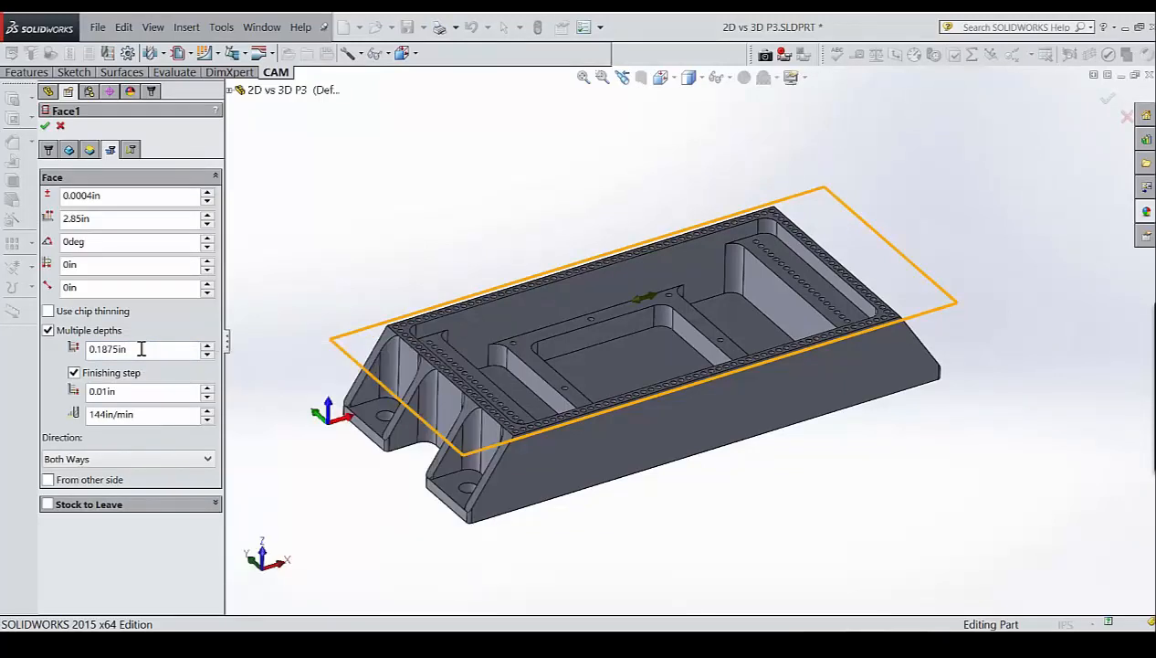
pyautogui.rightClick(142, 349)
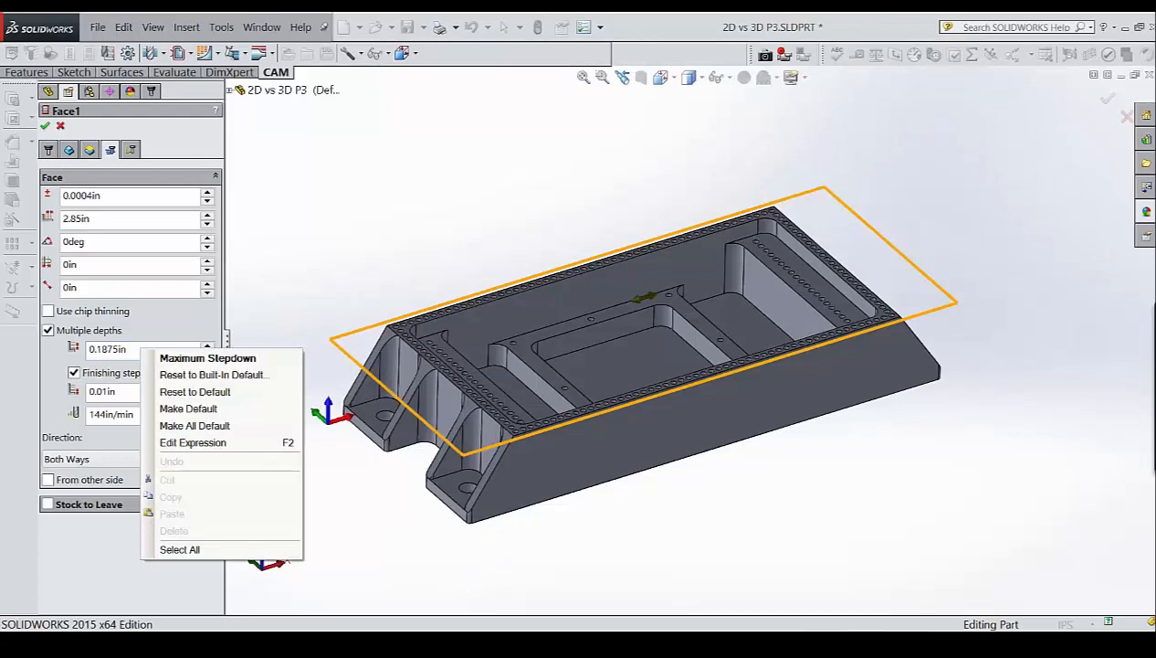
pyautogui.click(191, 408)
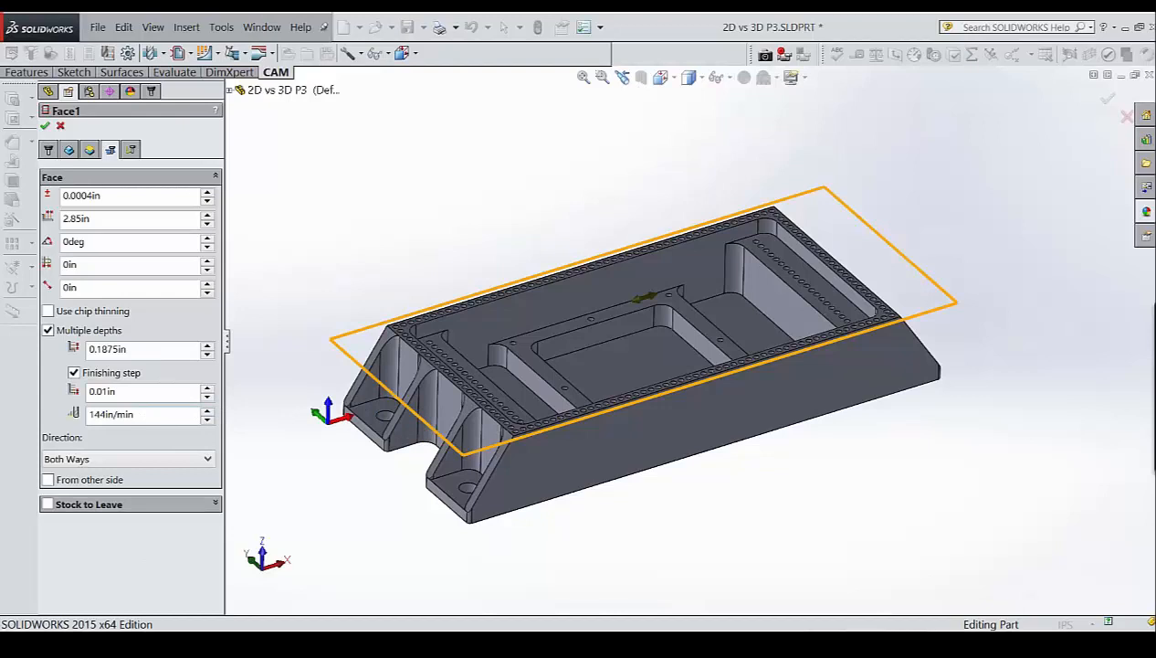
# Set Face1's Finishing Stepdown to 0.015 in and make it the default.
pyautogui.doubleClick(142, 390)
pyautogui.write('.015')
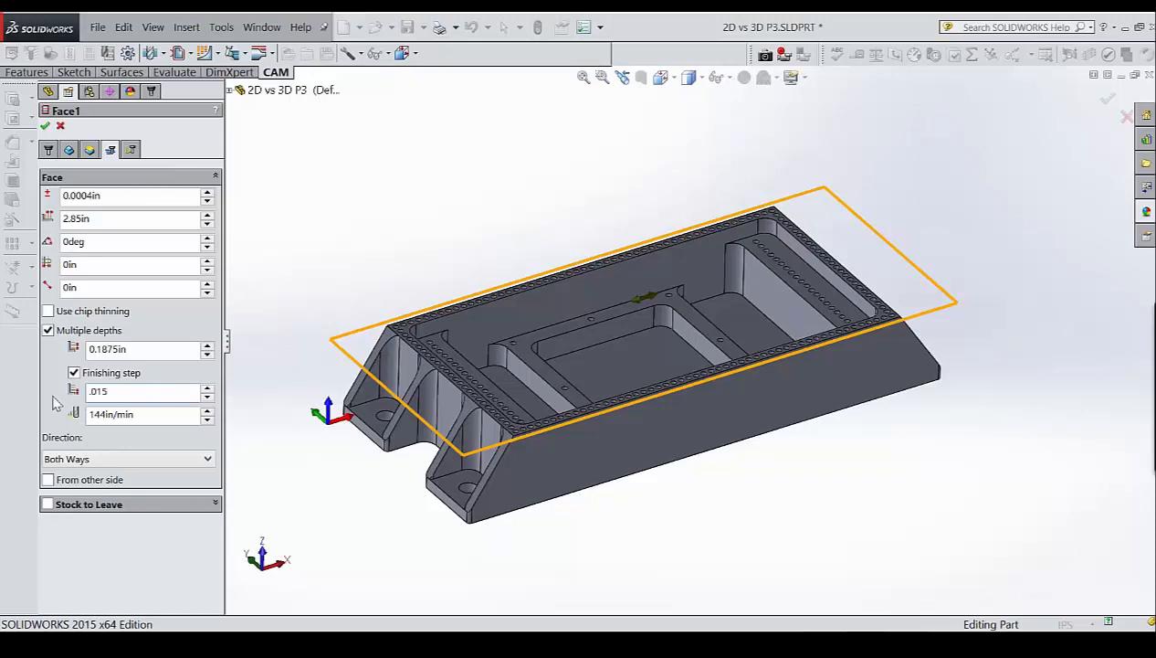
pyautogui.rightClick(130, 393)
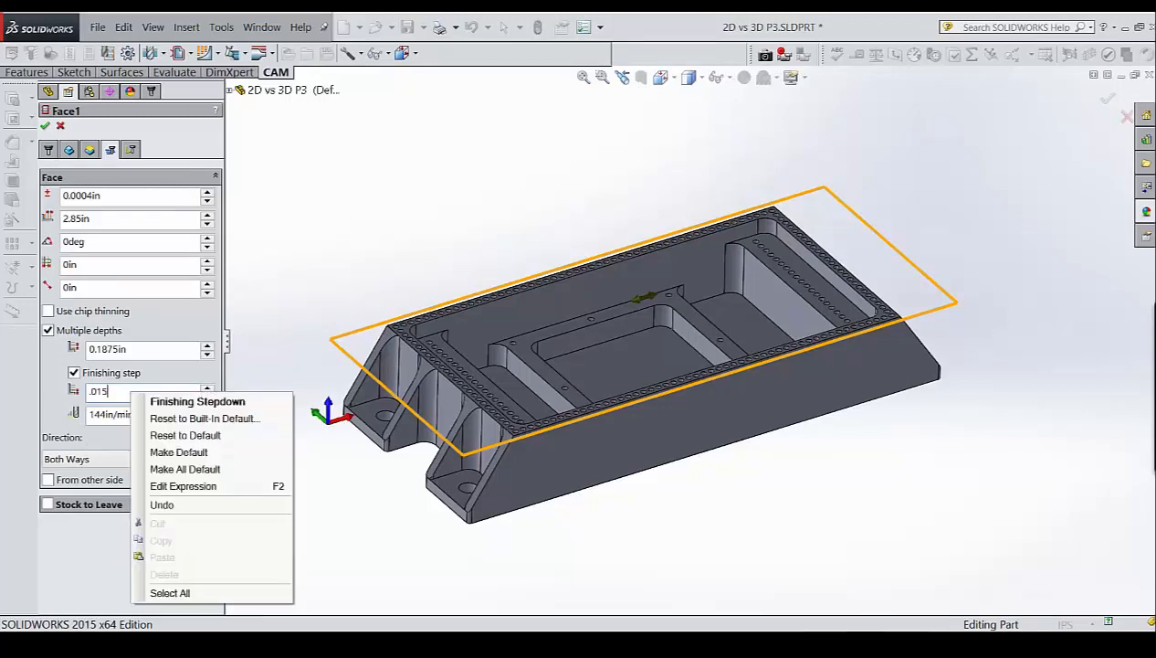
pyautogui.click(160, 452)
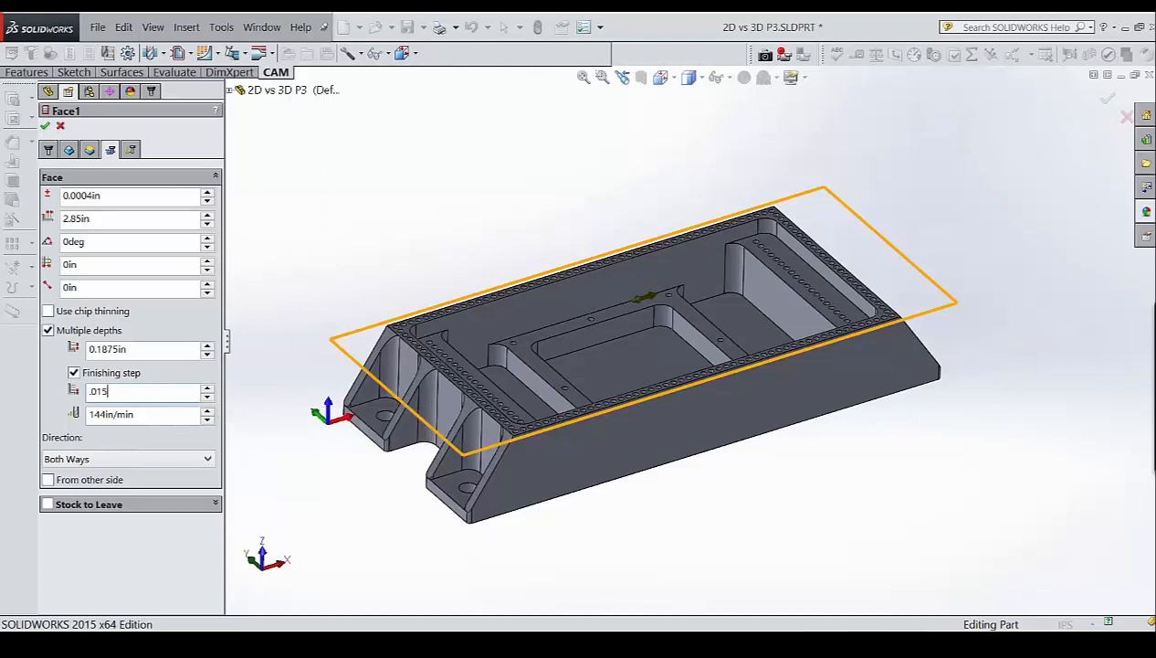
# Examine Face1's Finish Feedrate expression and accept it as tool_feedCutting*.5.
pyautogui.rightClick(166, 414)
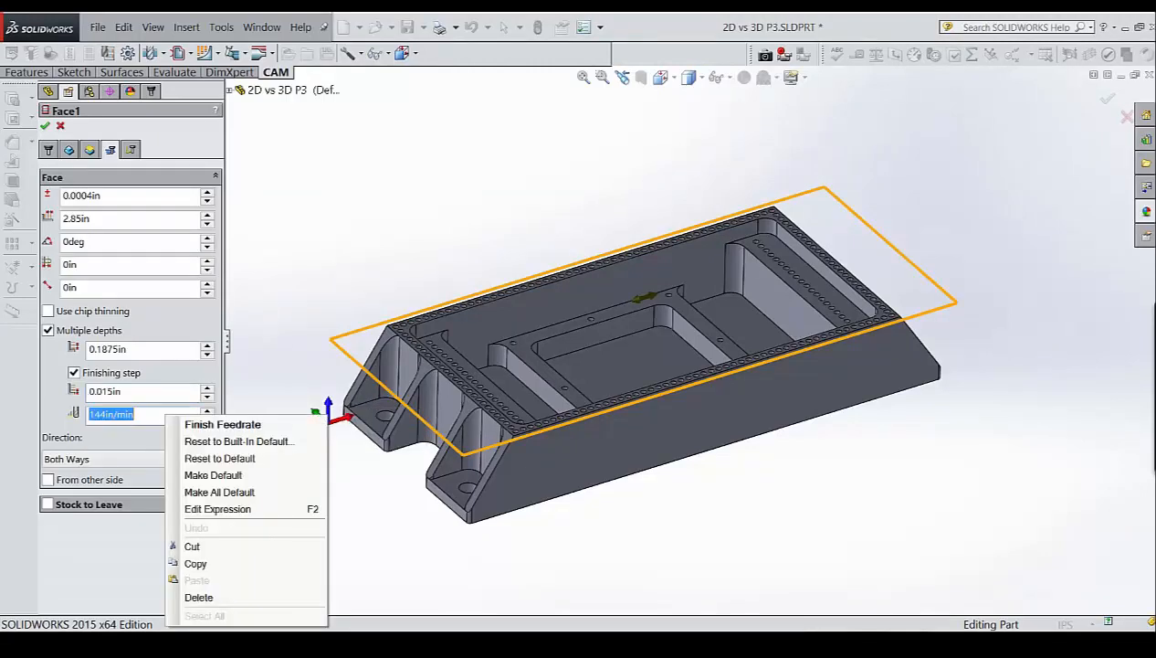
pyautogui.click(210, 509)
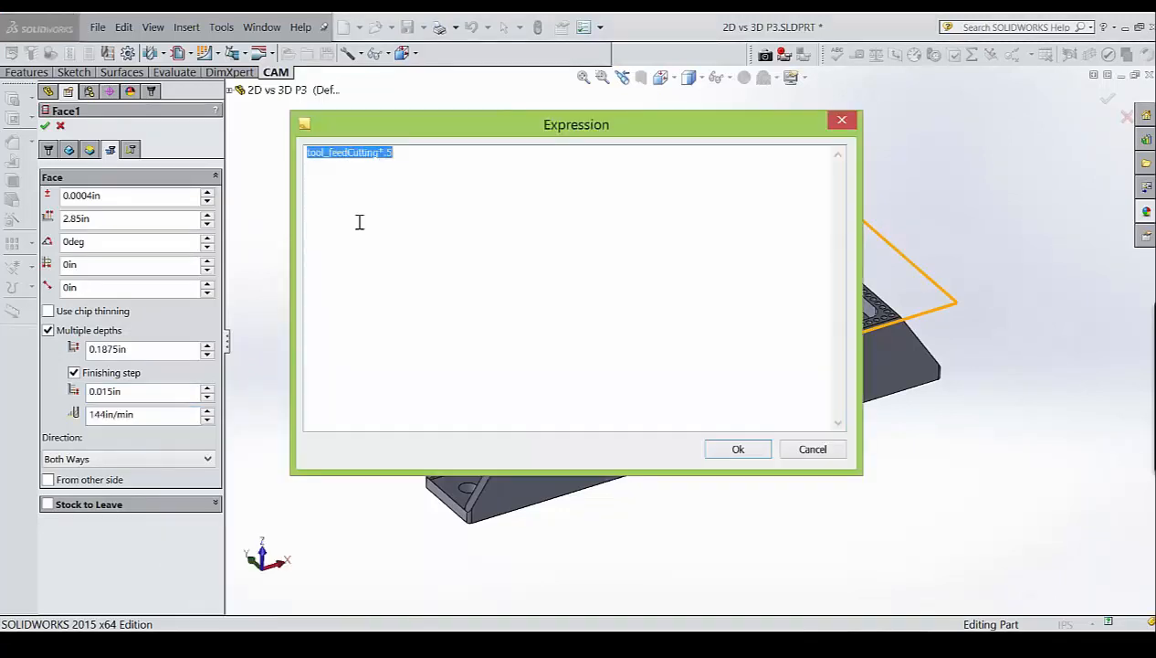
pyautogui.click(397, 157)
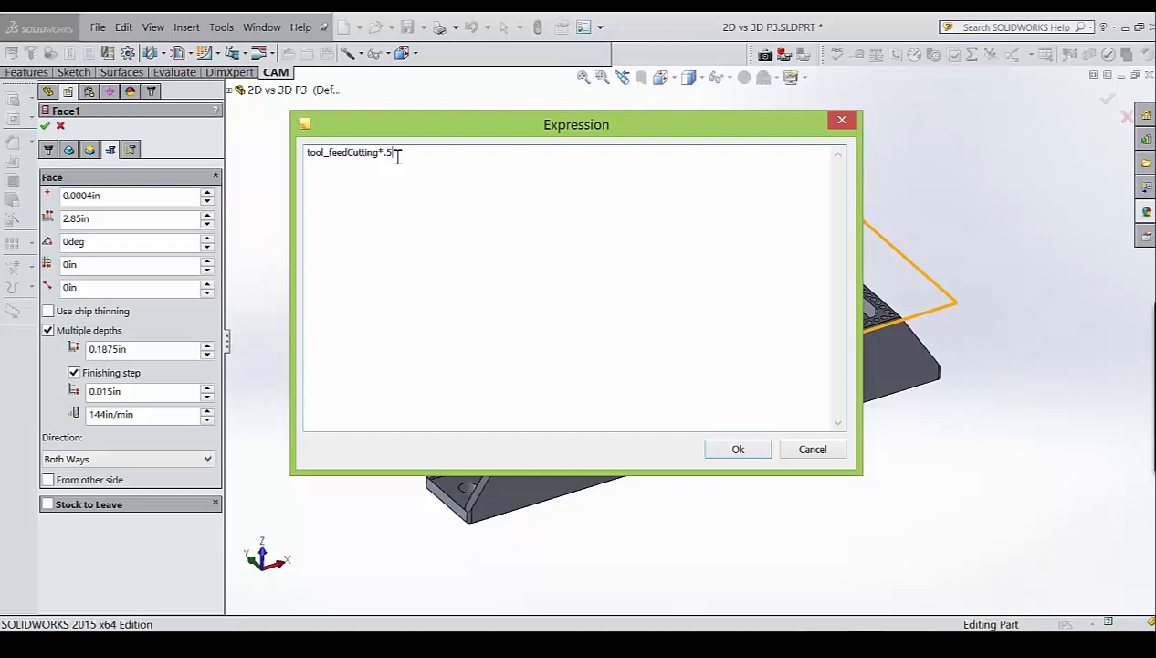
pyautogui.click(760, 450)
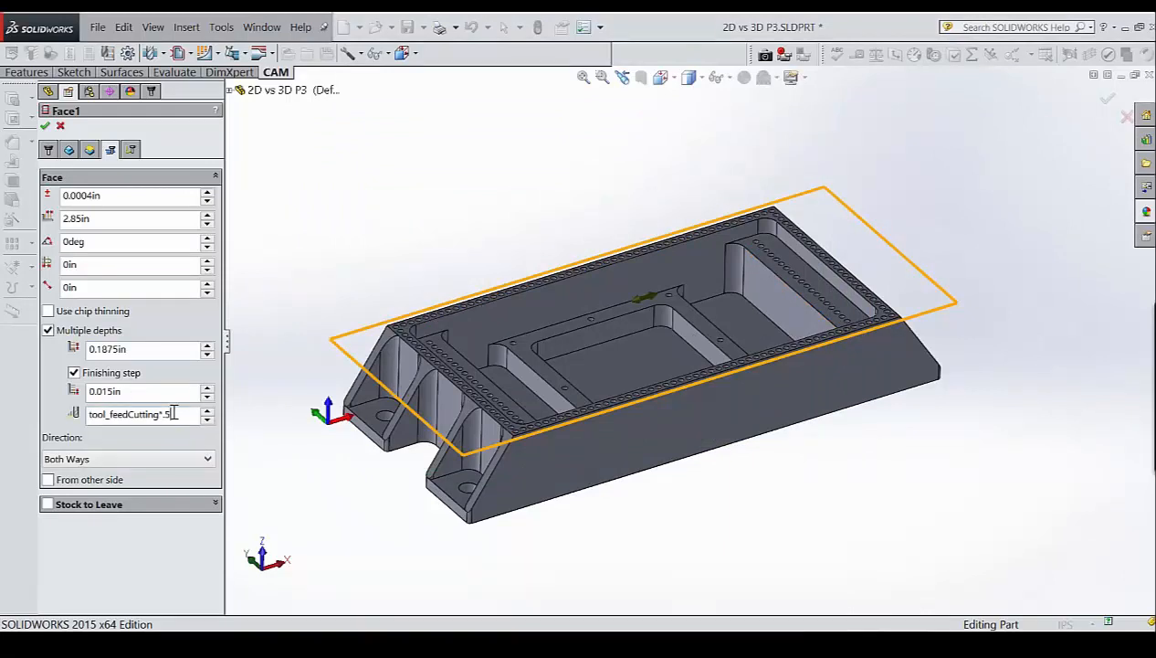
pyautogui.press('Tab')
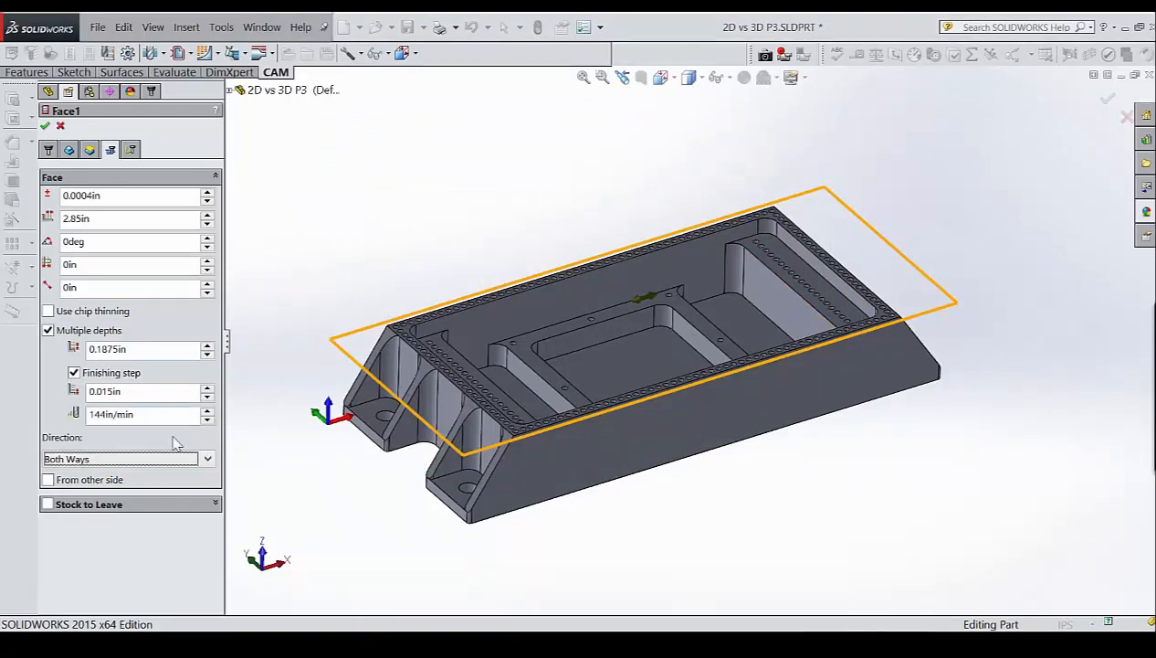
pyautogui.click(144, 414)
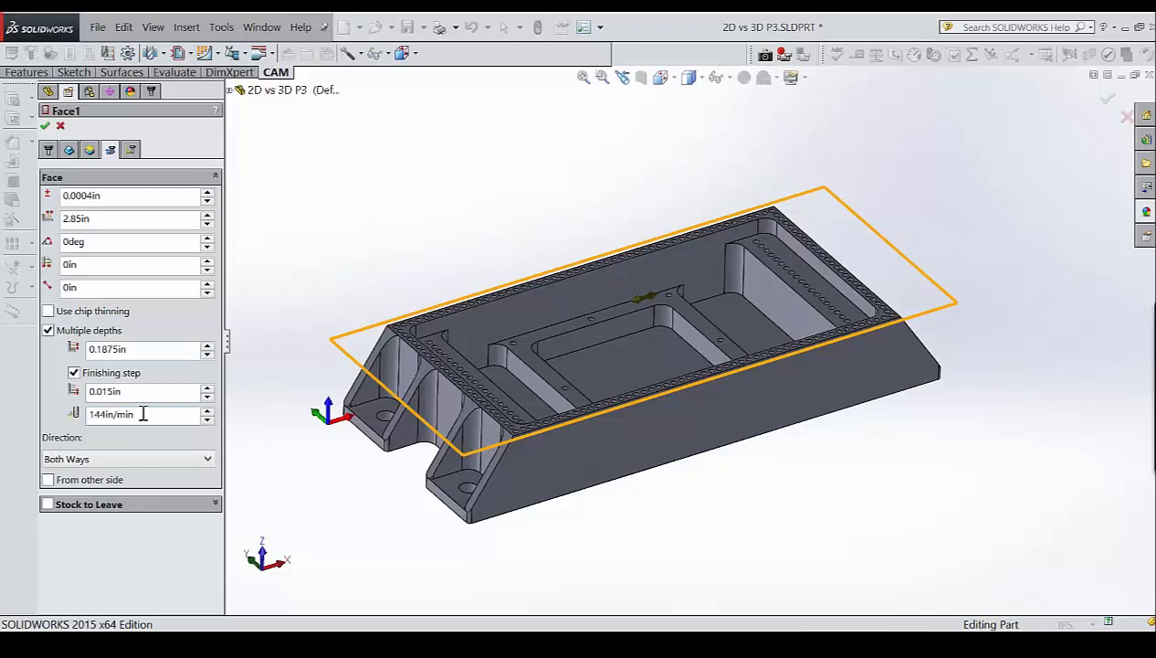
# Make Face1's Finish Feedrate setting the default for facing operations.
pyautogui.rightClick(143, 413)
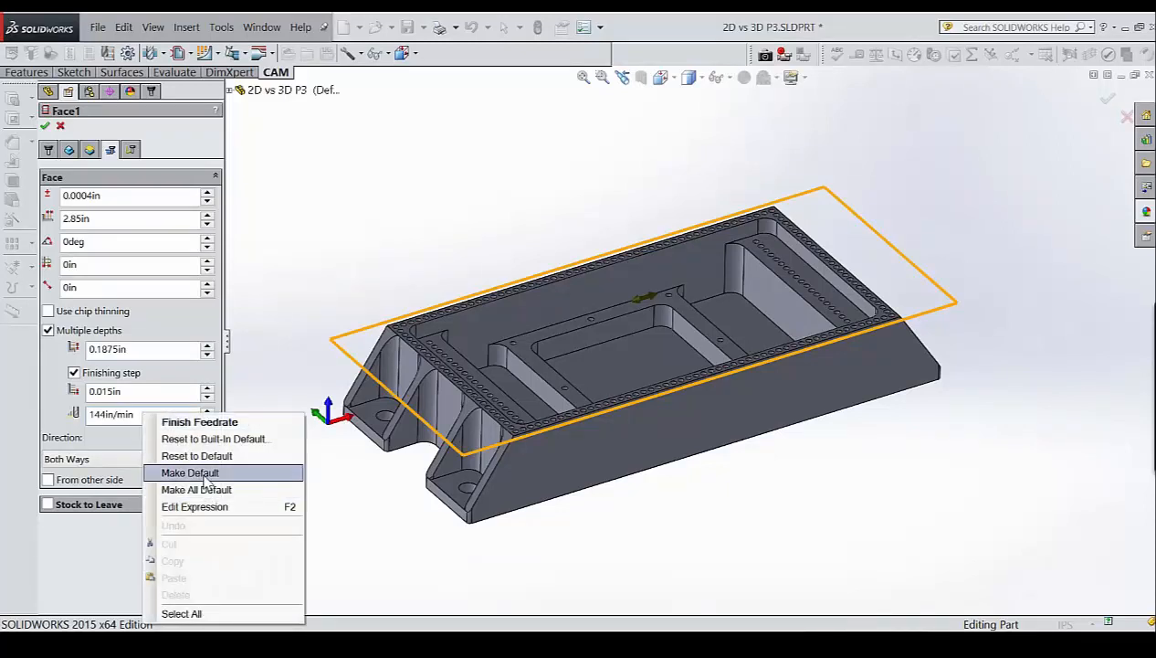
pyautogui.click(205, 474)
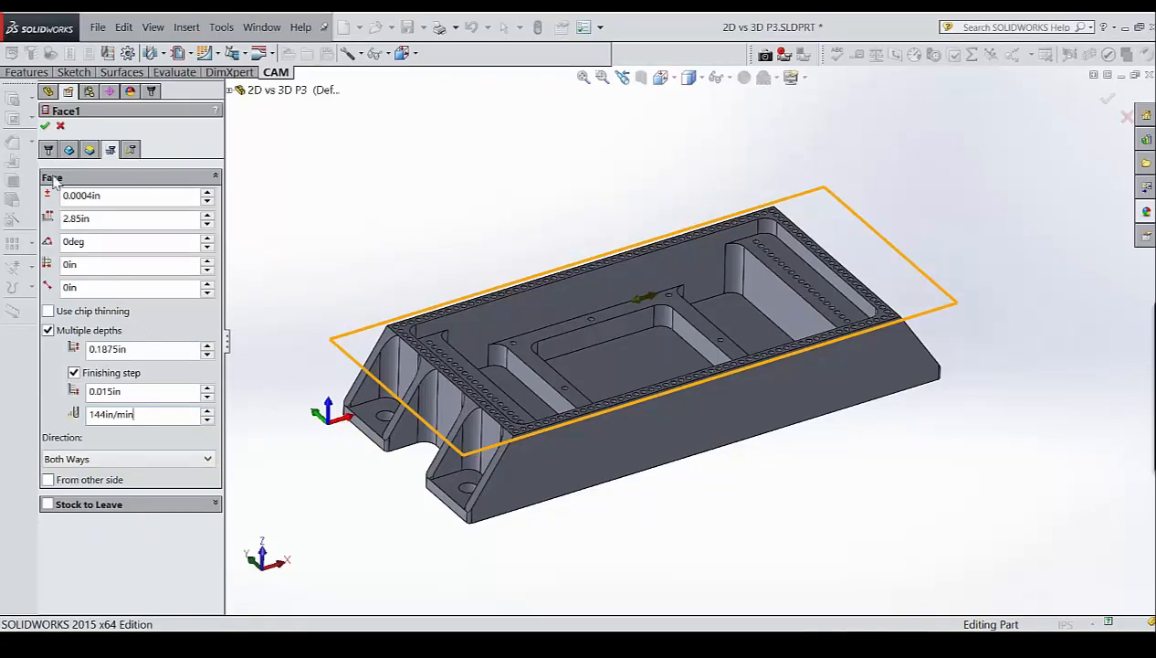
pyautogui.click(49, 331)
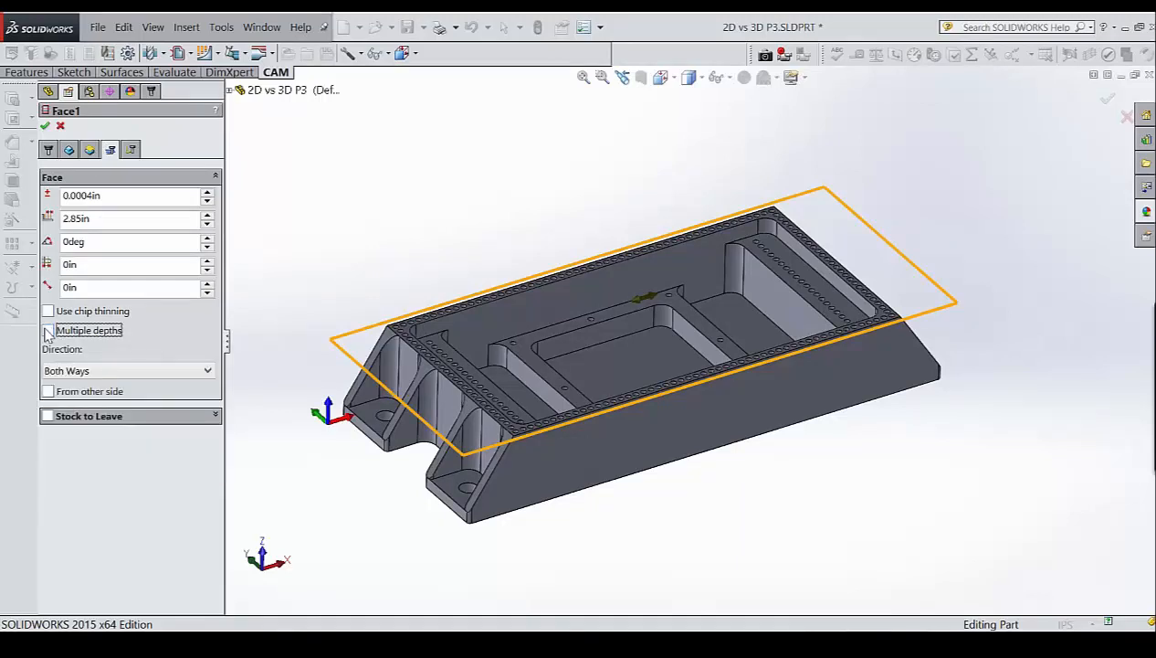
pyautogui.click(49, 331)
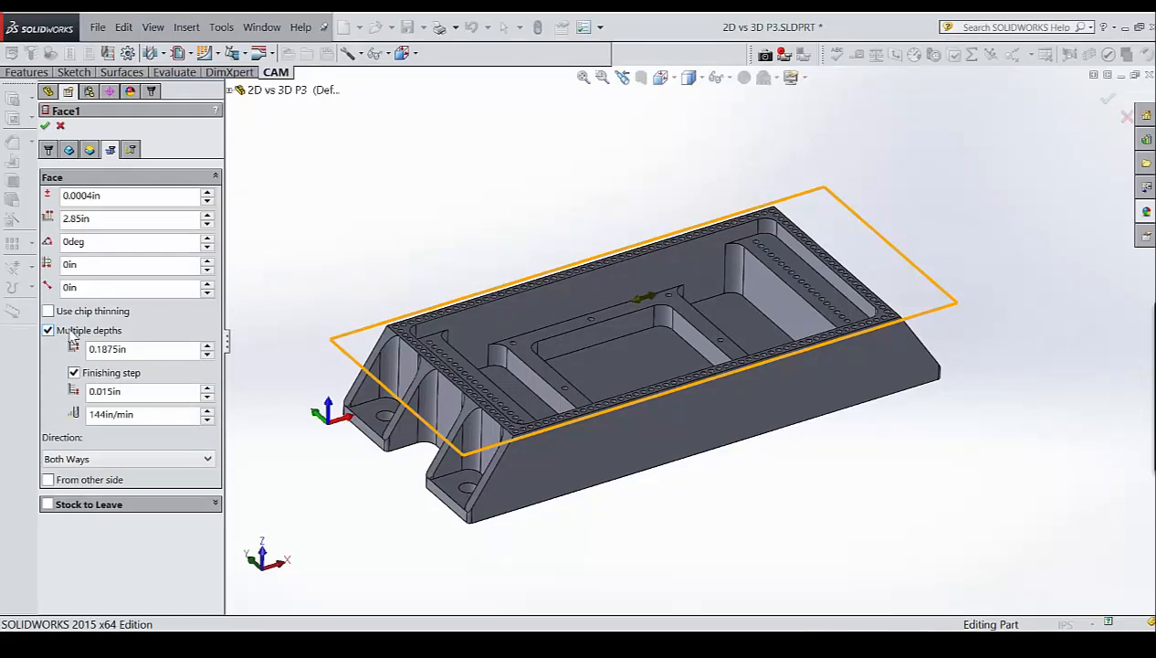
pyautogui.click(147, 286)
pyautogui.rightClick(147, 264)
pyautogui.click(372, 248)
pyautogui.click(61, 330)
pyautogui.click(50, 331)
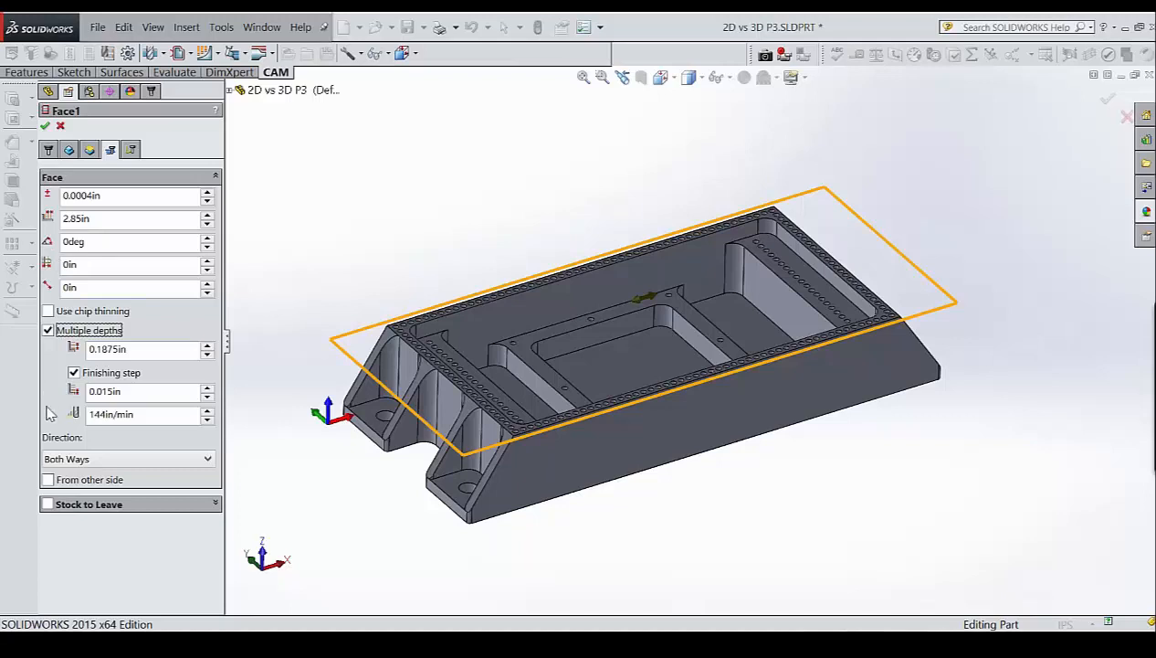
# Accept Face1's edits and filter its Compare and Edit parameter list by "mul".
pyautogui.click(46, 128)
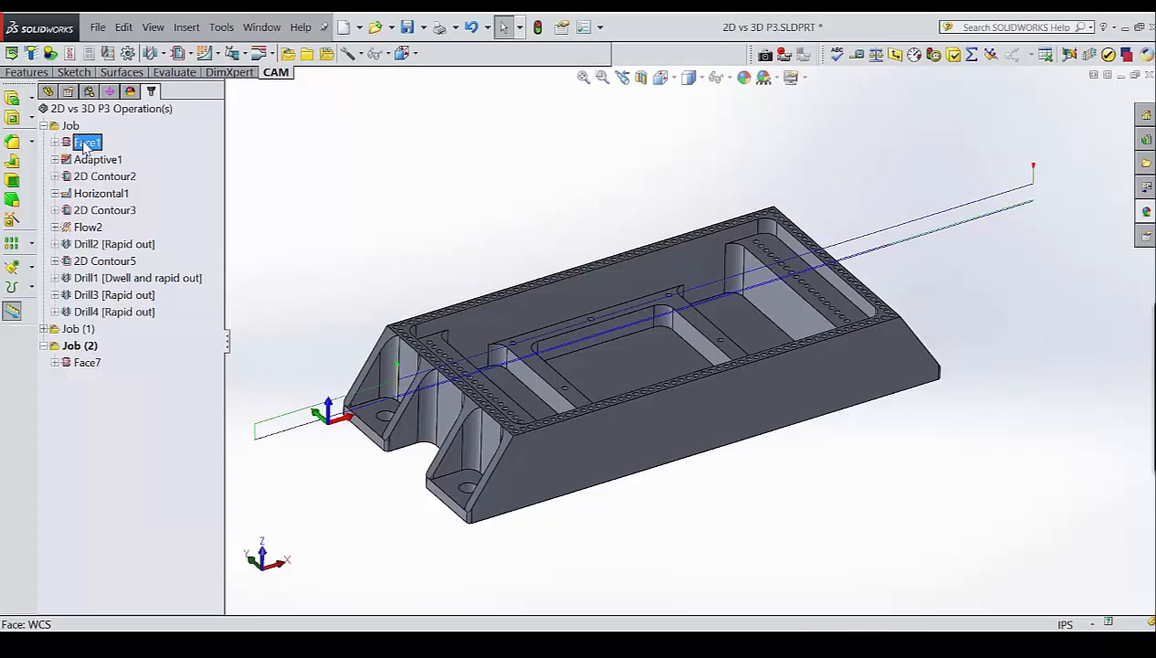
pyautogui.rightClick(87, 148)
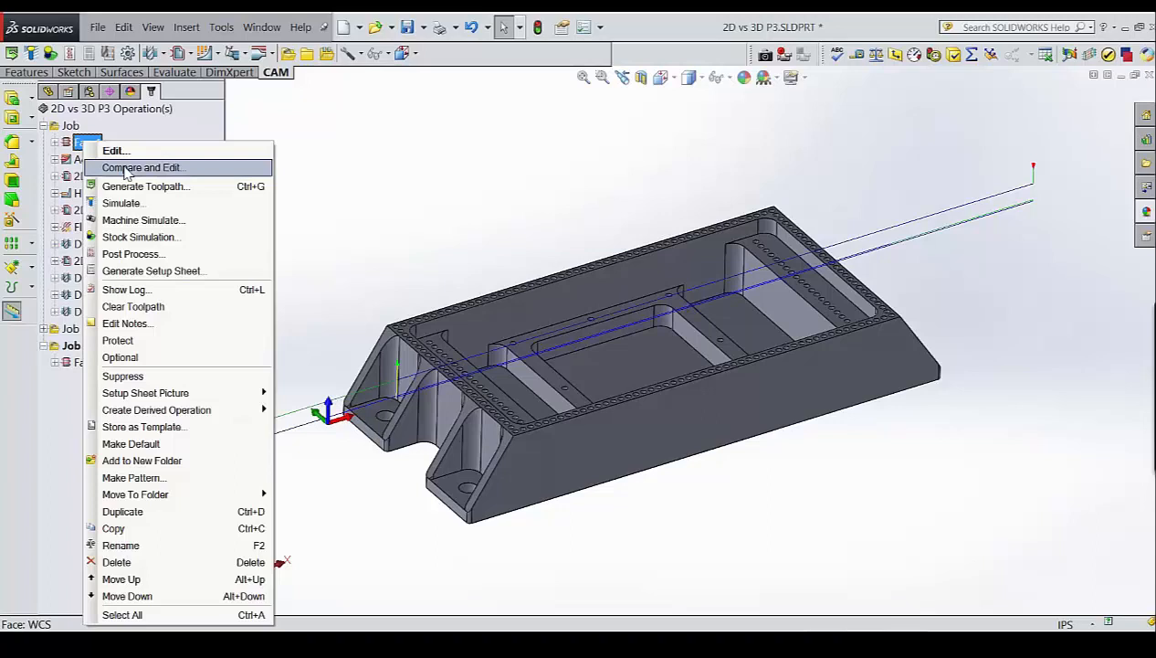
pyautogui.click(128, 168)
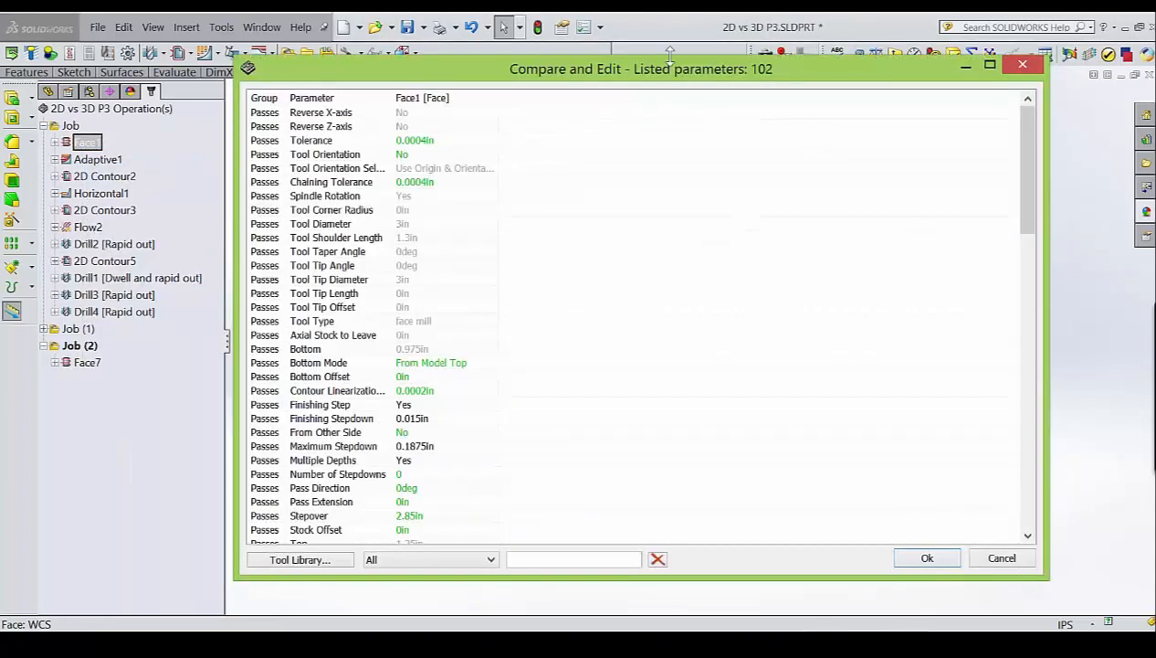
pyautogui.moveTo(672, 68); pyautogui.dragTo(644, 46)
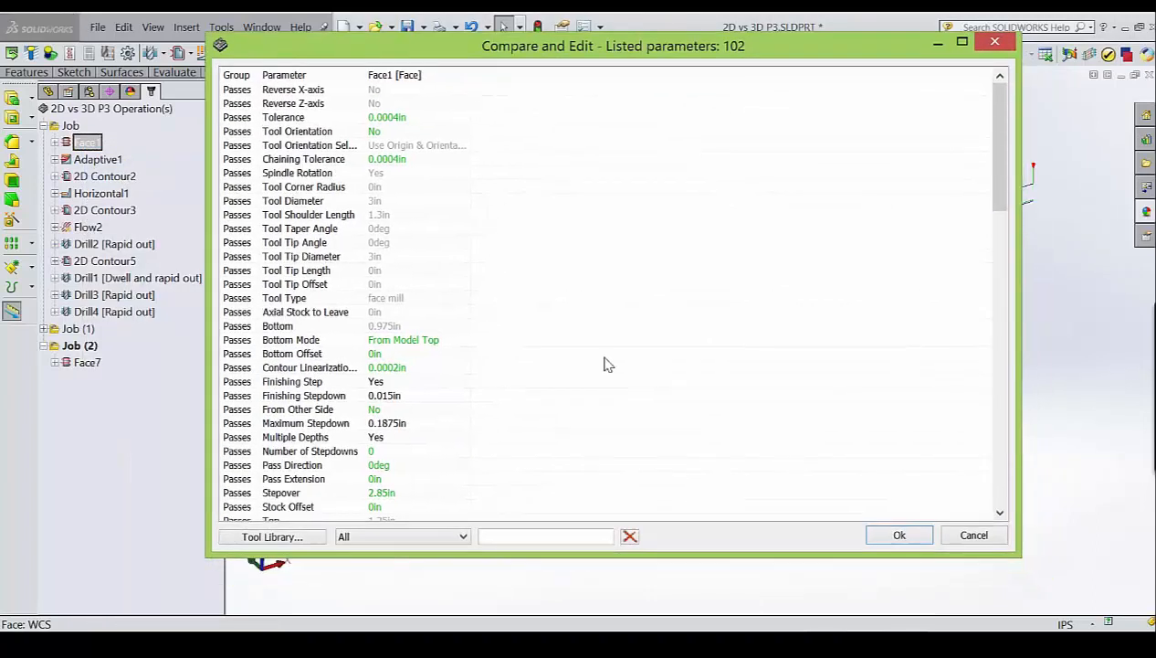
pyautogui.click(539, 536)
pyautogui.write('mul')
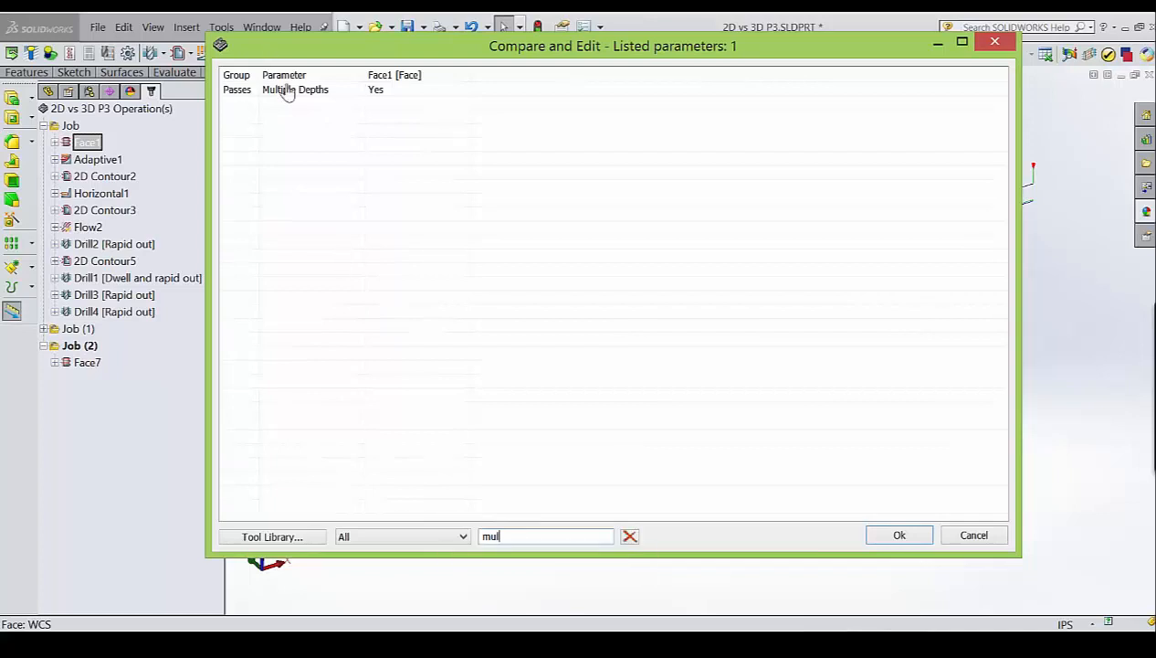
# Set Face1's Multiple Depths parameter to Yes, make it the default, and accept the parameter list.
pyautogui.click(405, 94)
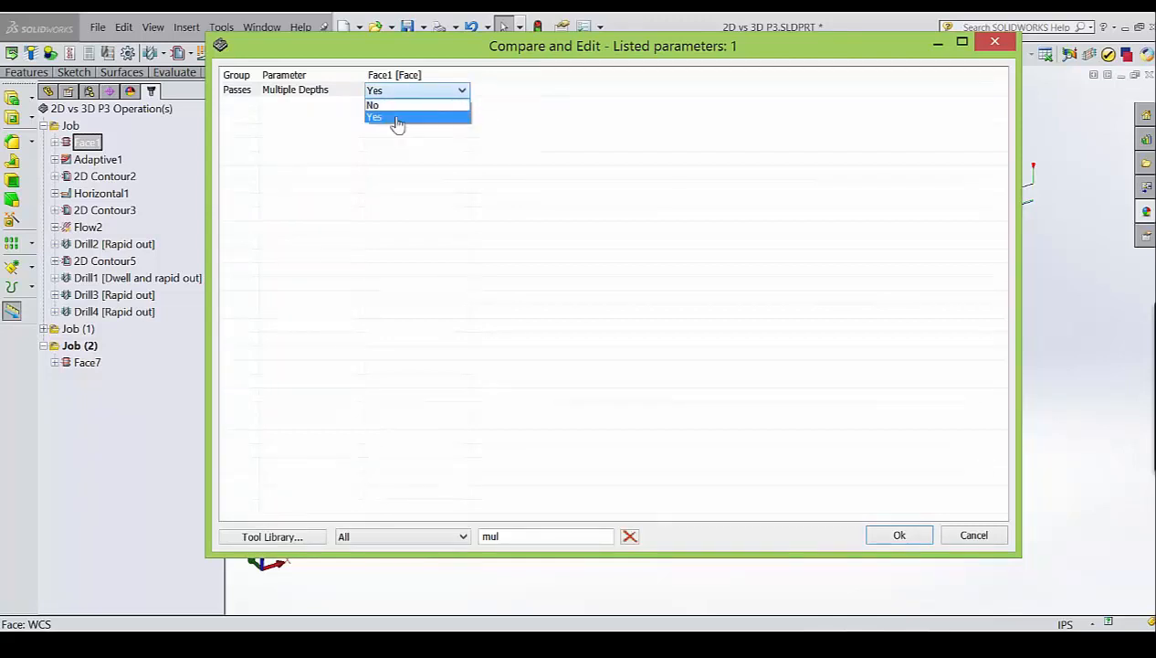
pyautogui.click(398, 119)
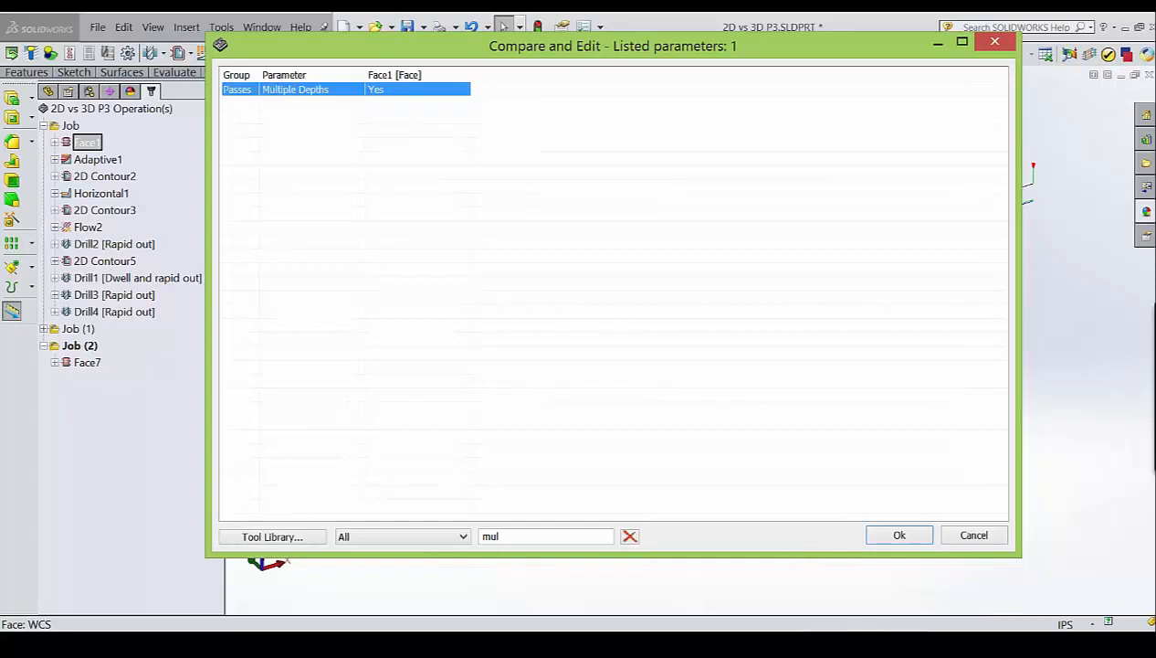
pyautogui.rightClick(394, 97)
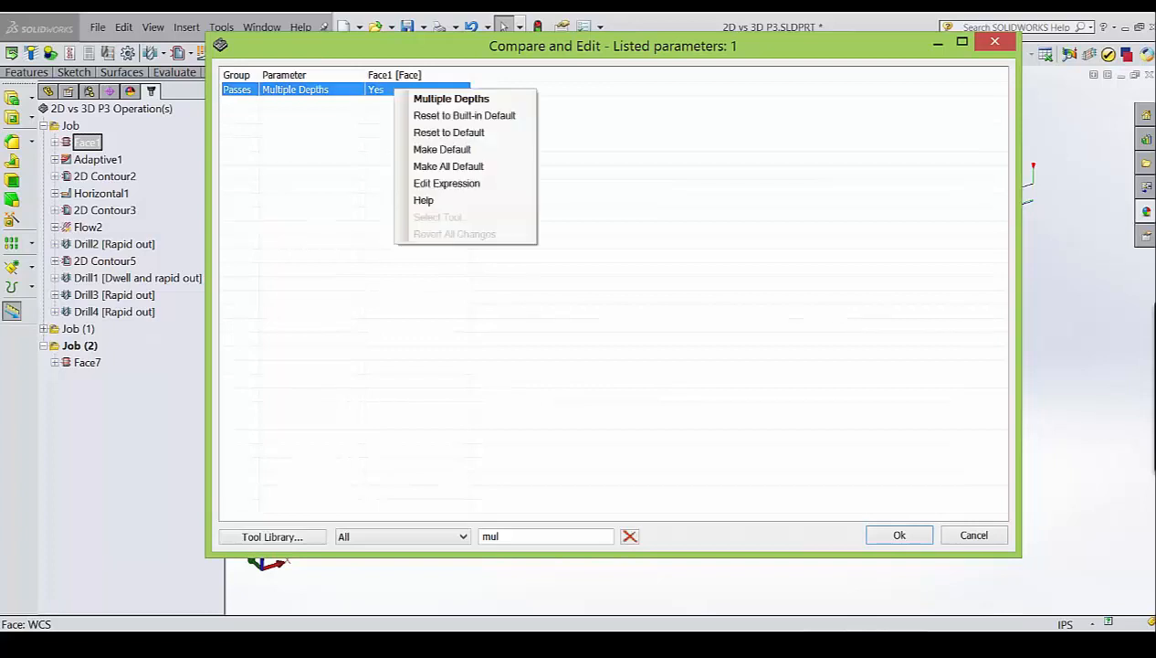
pyautogui.click(441, 150)
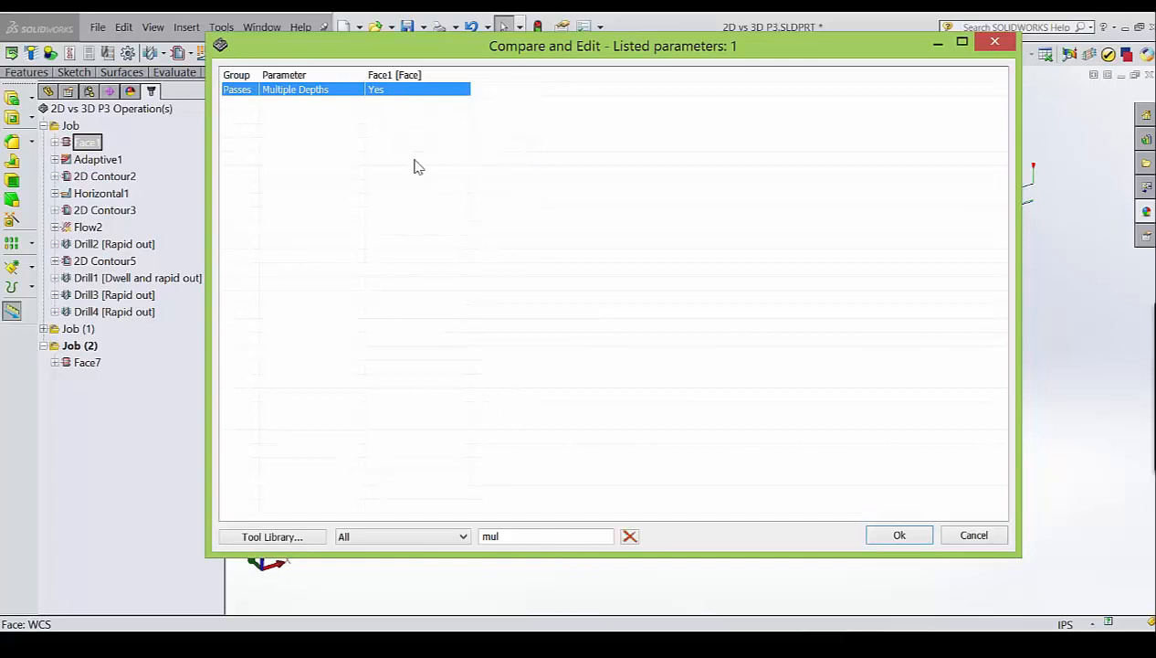
pyautogui.click(897, 537)
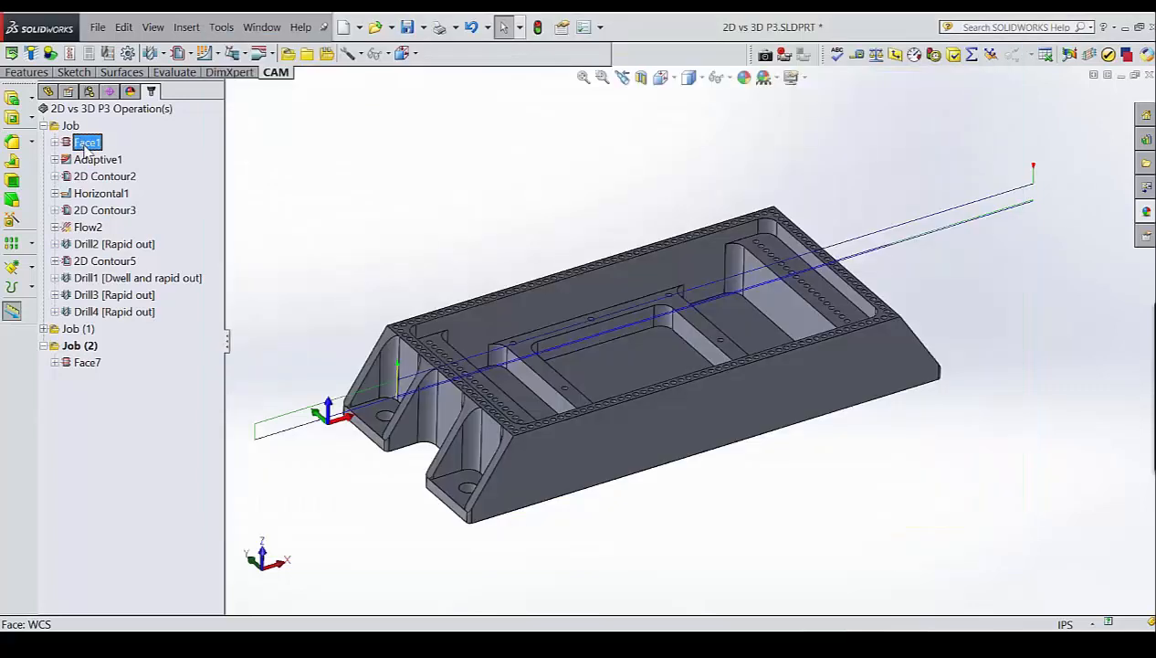
# Review Face1's pass settings for multiple depths and the finishing step, leaving them without changes.
pyautogui.rightClick(85, 146)
pyautogui.click(47, 413)
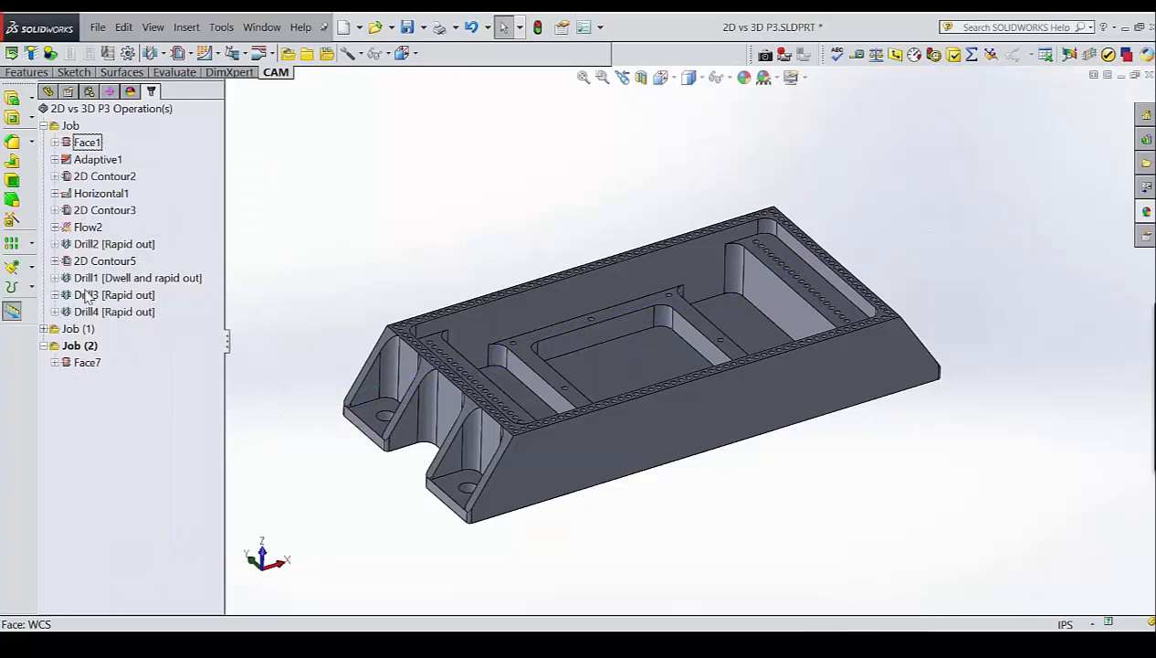
pyautogui.rightClick(86, 144)
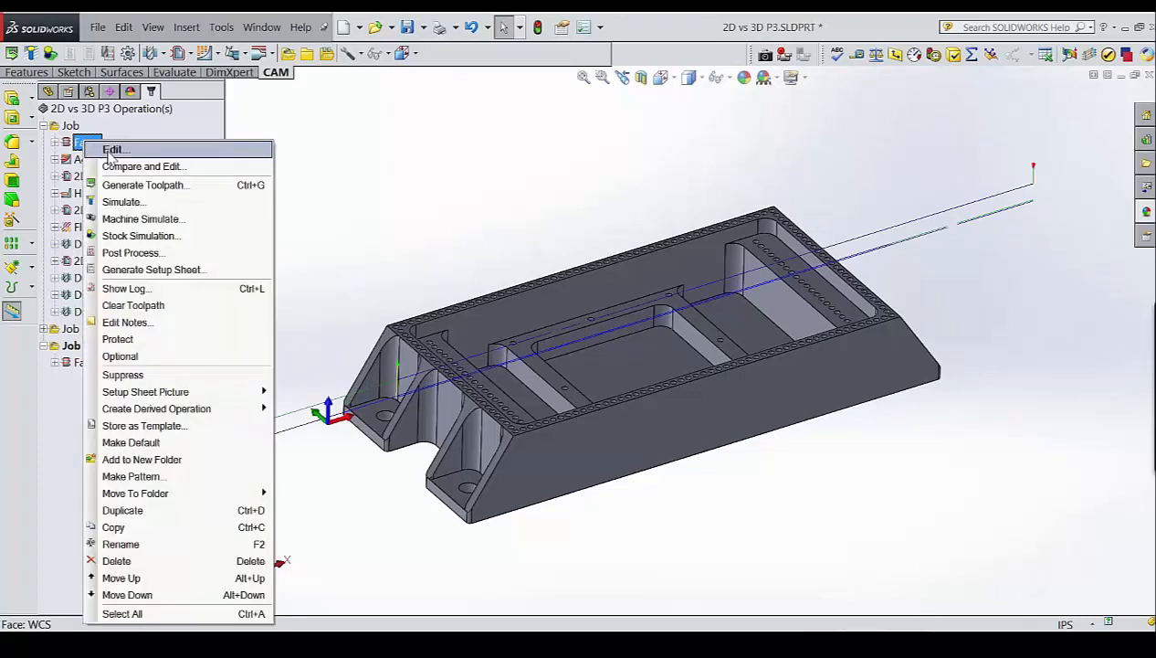
pyautogui.click(111, 149)
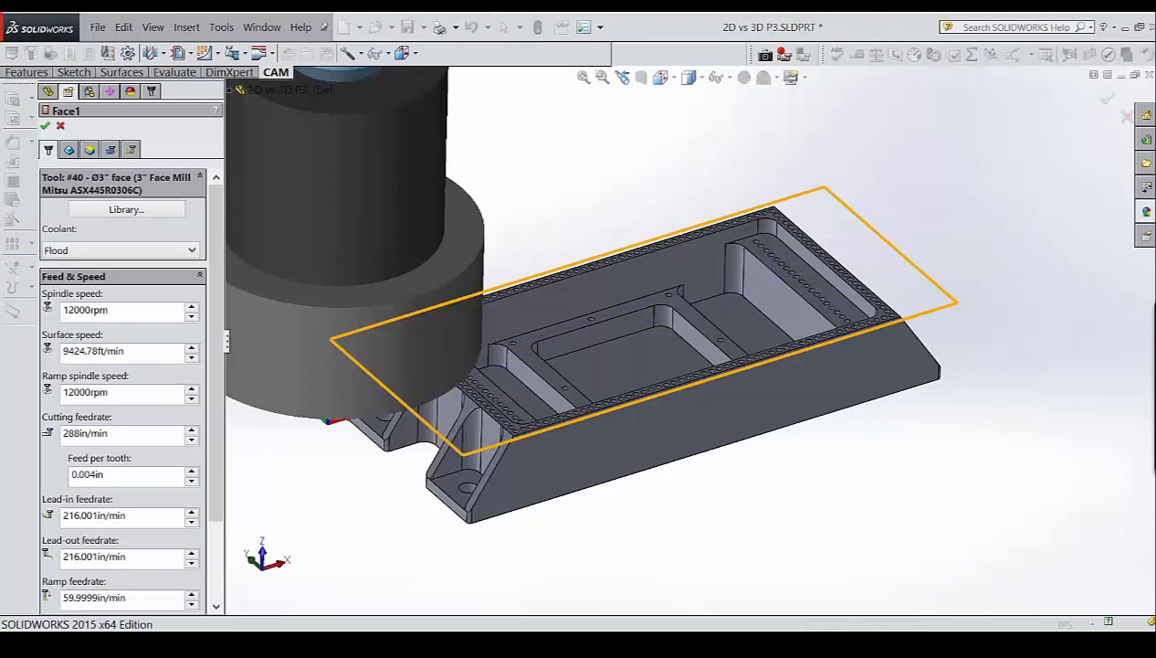
pyautogui.click(110, 150)
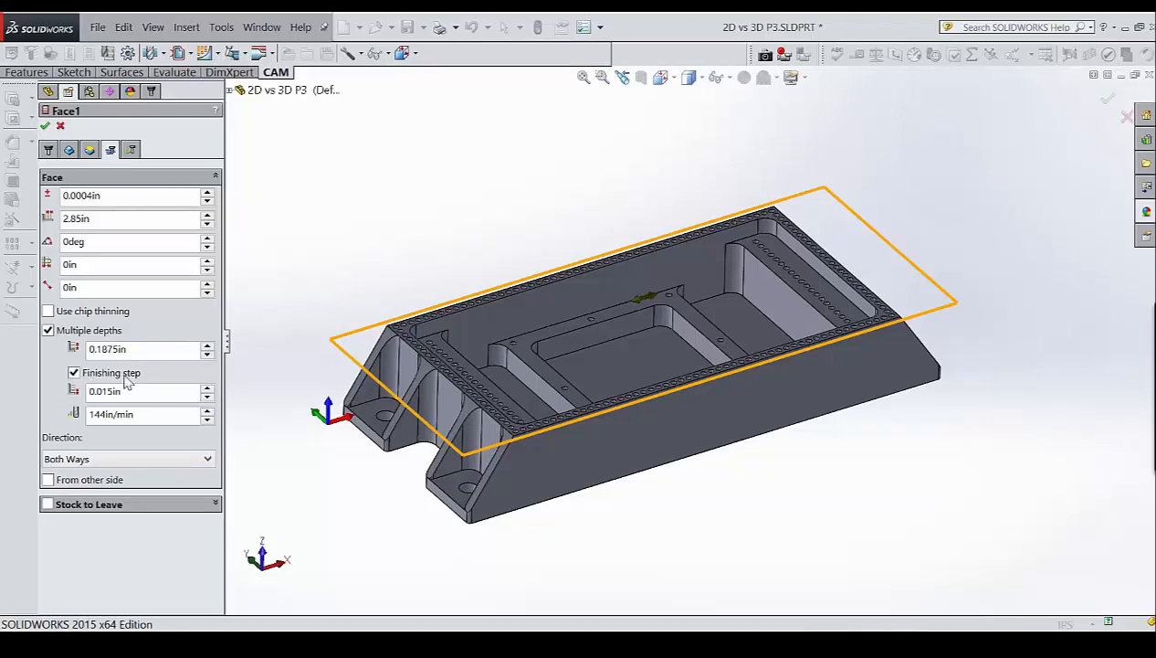
pyautogui.click(61, 128)
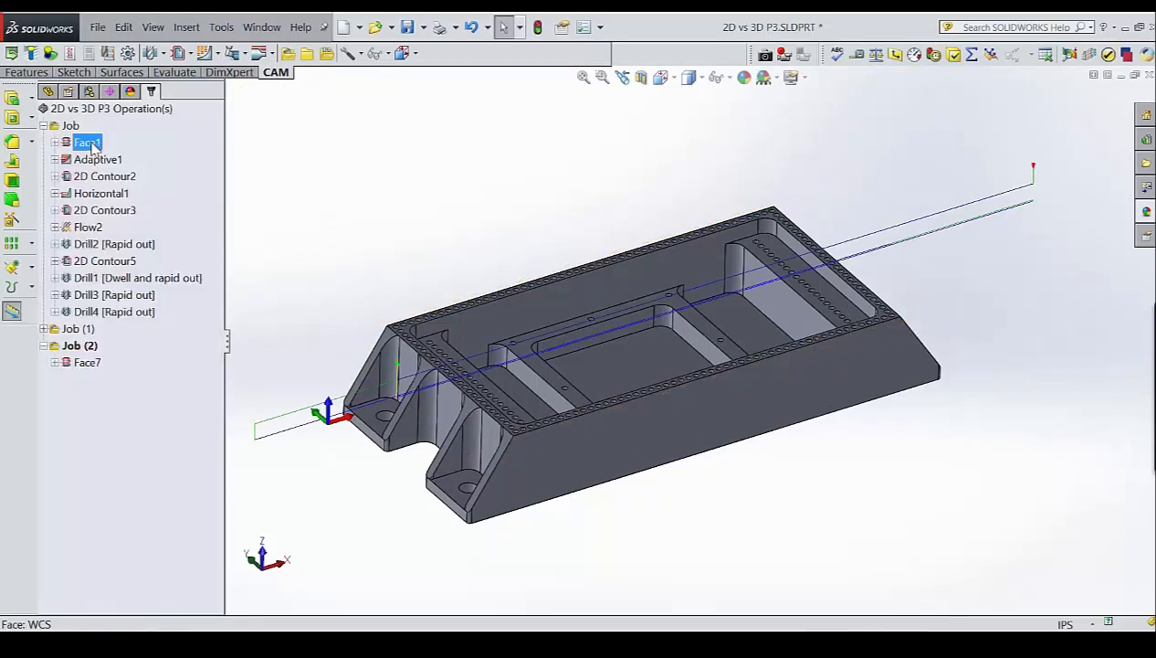
# Filter Face1's Compare and Edit parameters by "finis" and make its Finishing Step setting the default.
pyautogui.rightClick(90, 142)
pyautogui.click(128, 170)
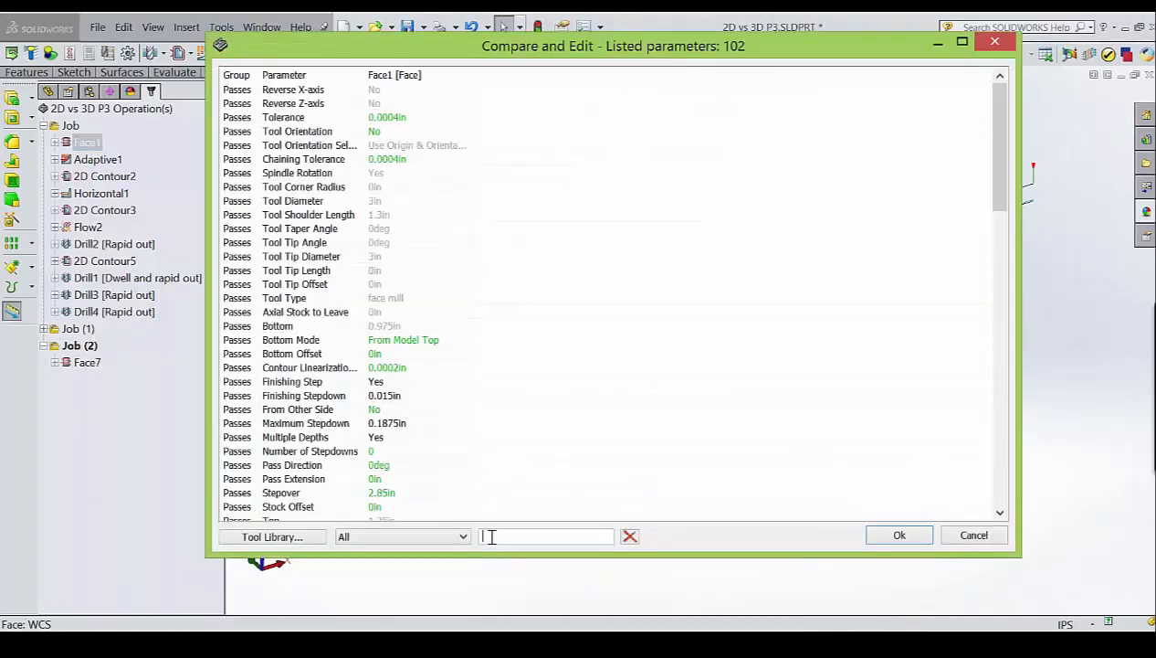
pyautogui.click(490, 536)
pyautogui.write('finis')
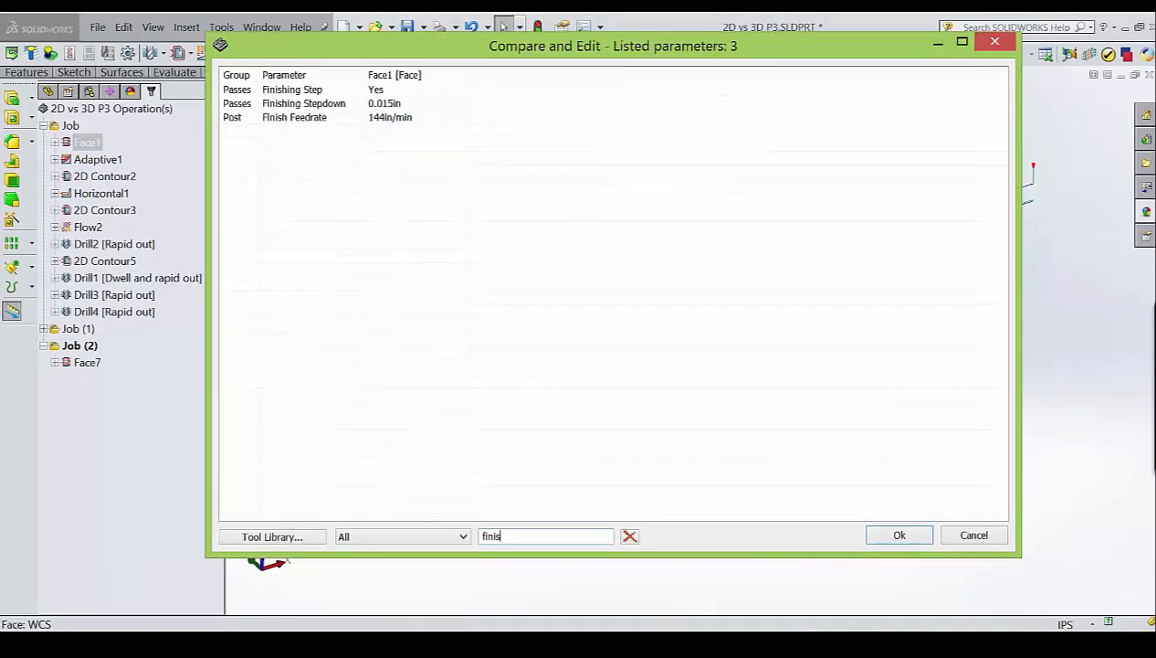
pyautogui.rightClick(392, 95)
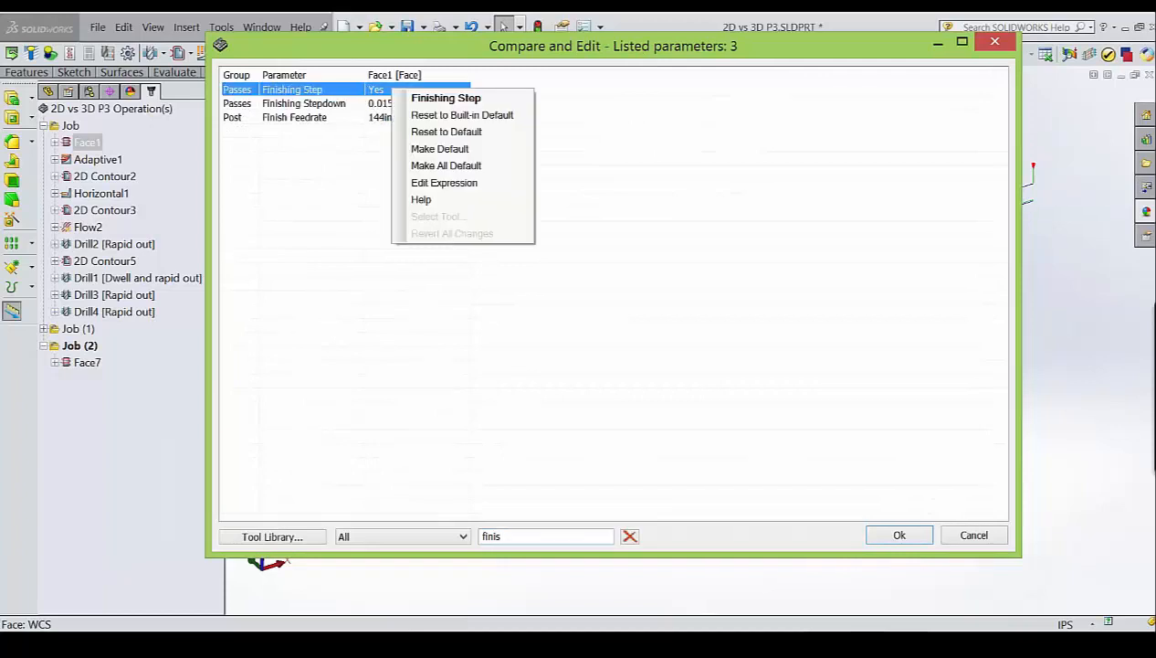
pyautogui.click(430, 149)
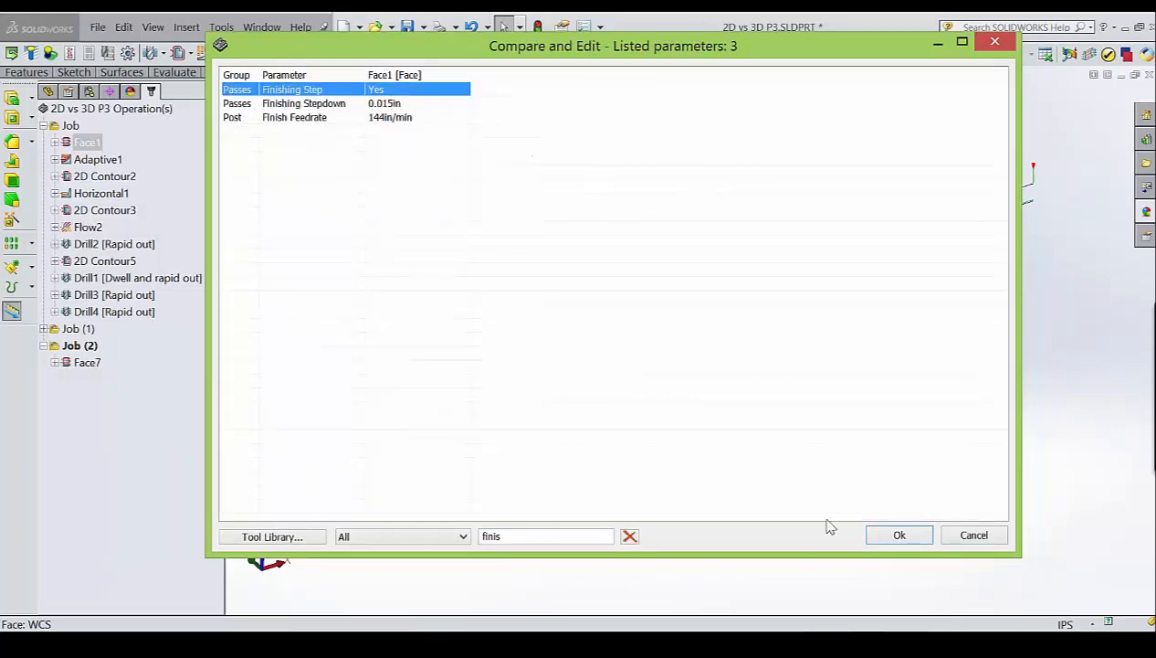
pyautogui.click(904, 537)
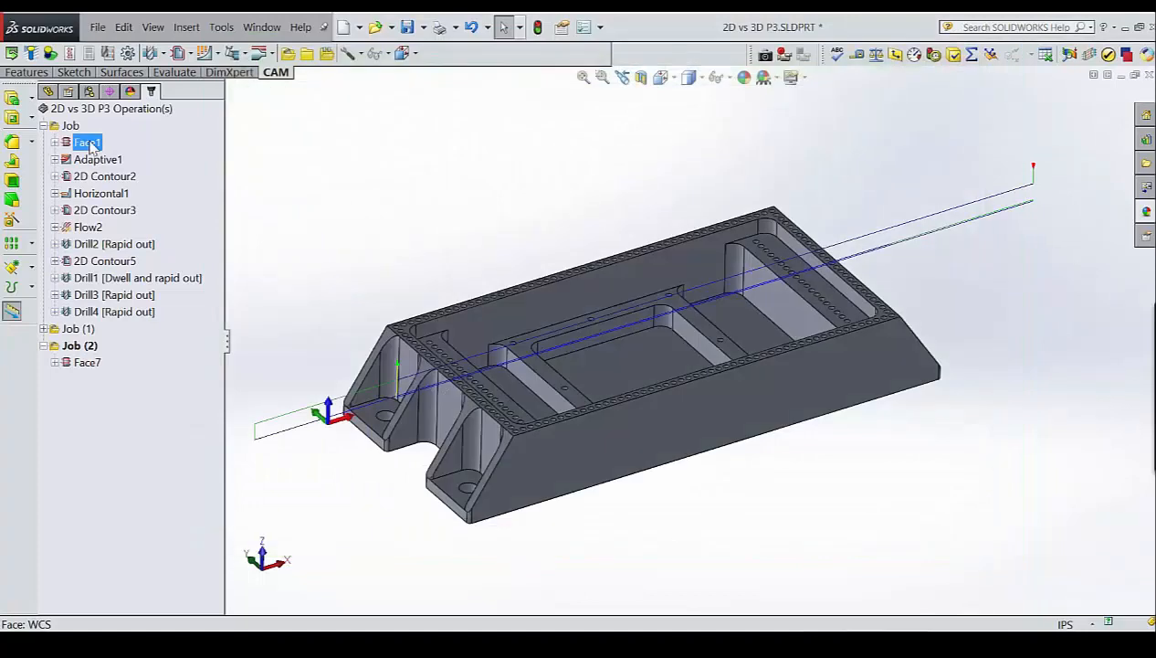
# Display Face7's toolpath in Job (2) and open Face1's linking settings for editing.
pyautogui.rightClick(90, 141)
pyautogui.click(488, 190)
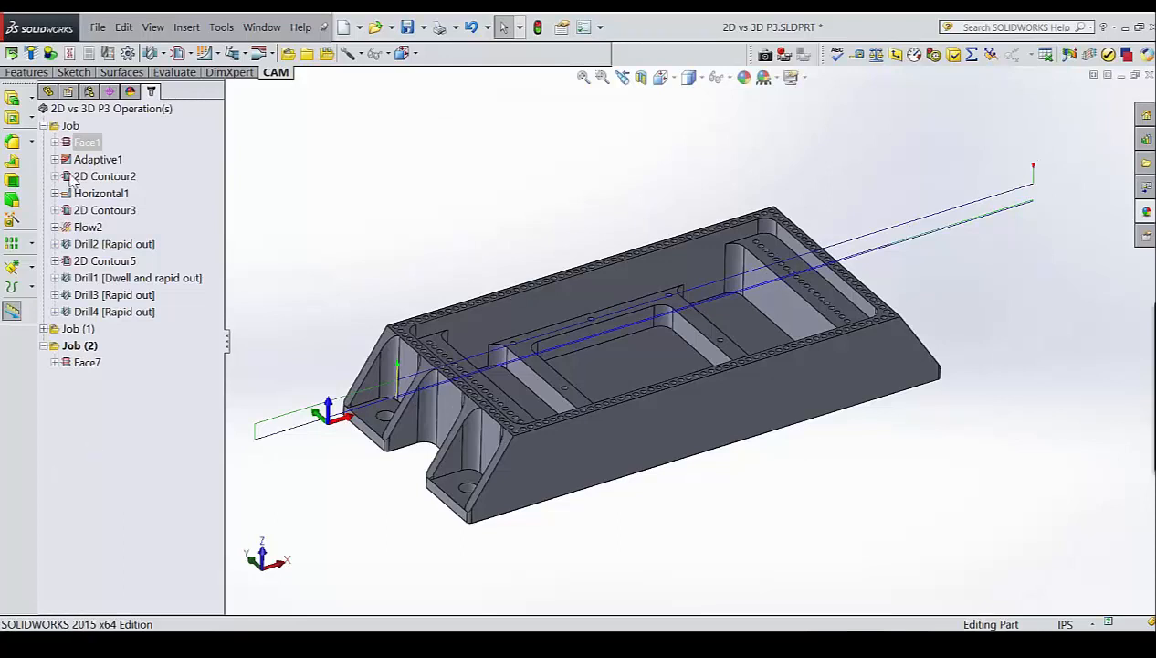
pyautogui.click(88, 364)
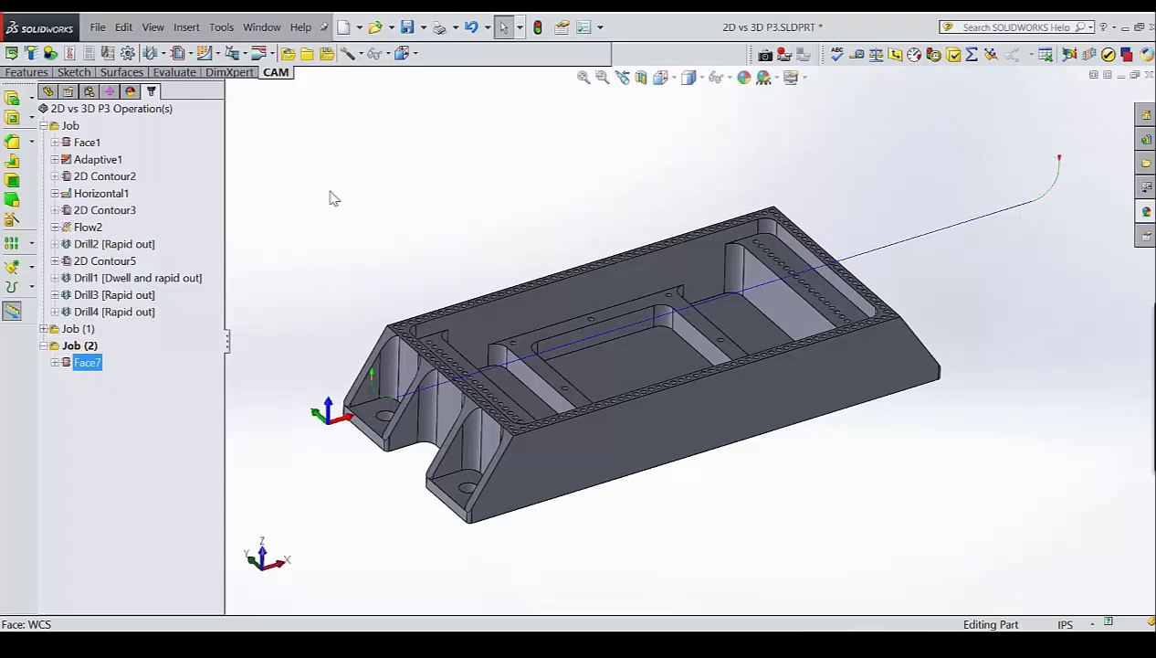
pyautogui.rightClick(91, 144)
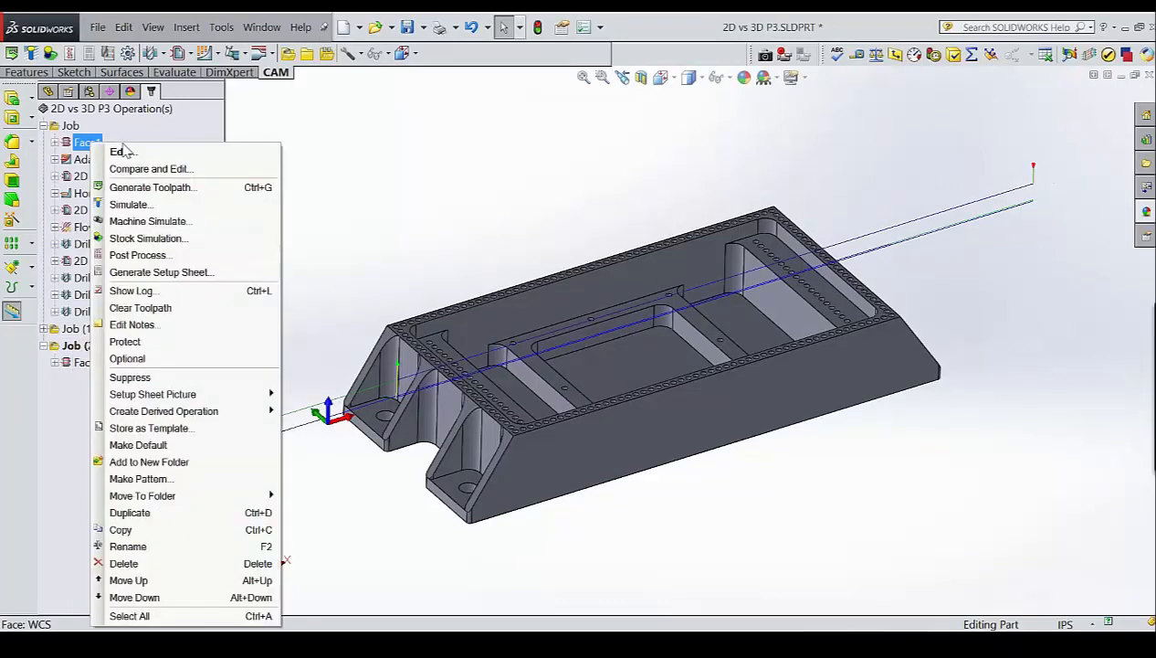
pyautogui.click(165, 152)
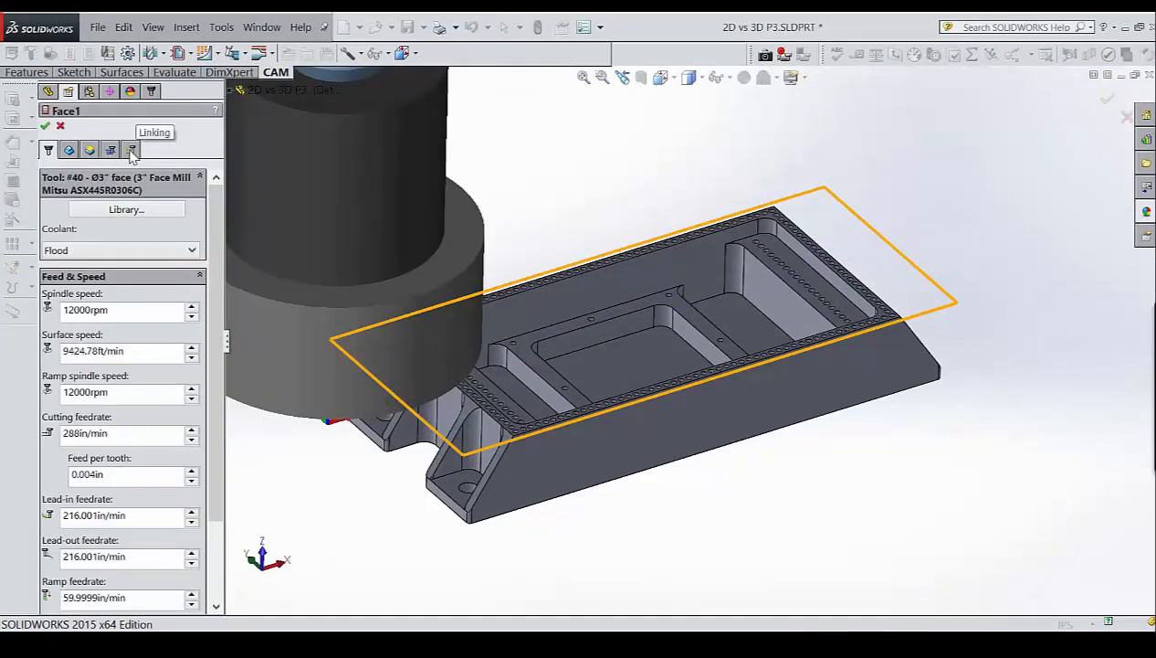
pyautogui.click(132, 150)
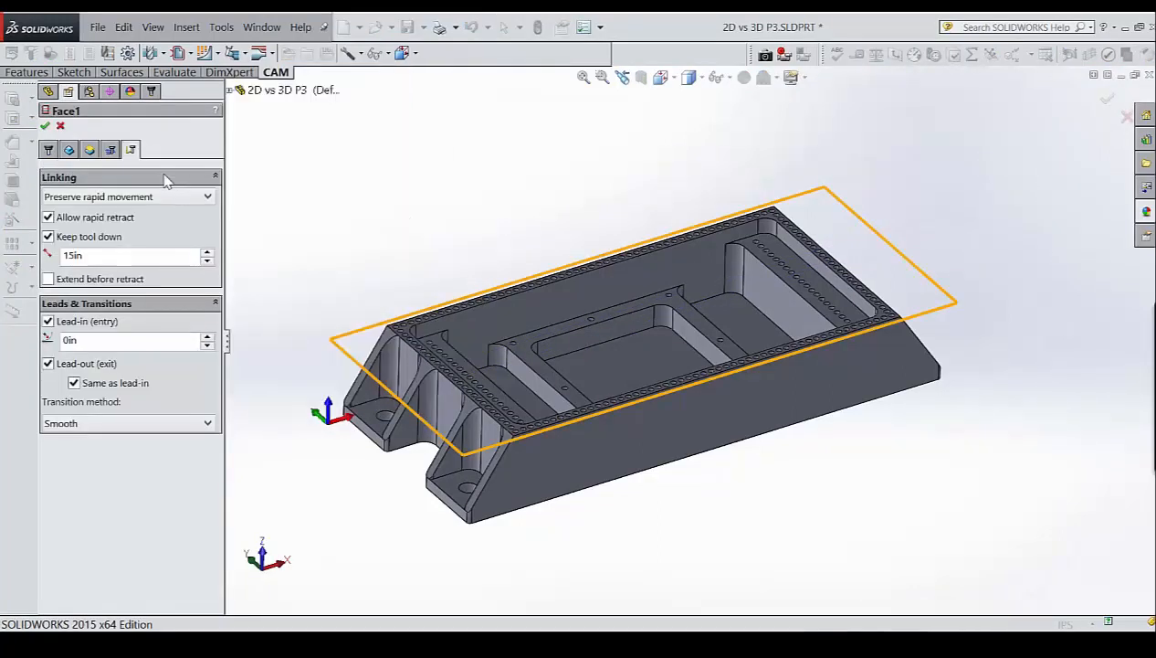
pyautogui.click(47, 324)
pyautogui.click(49, 341)
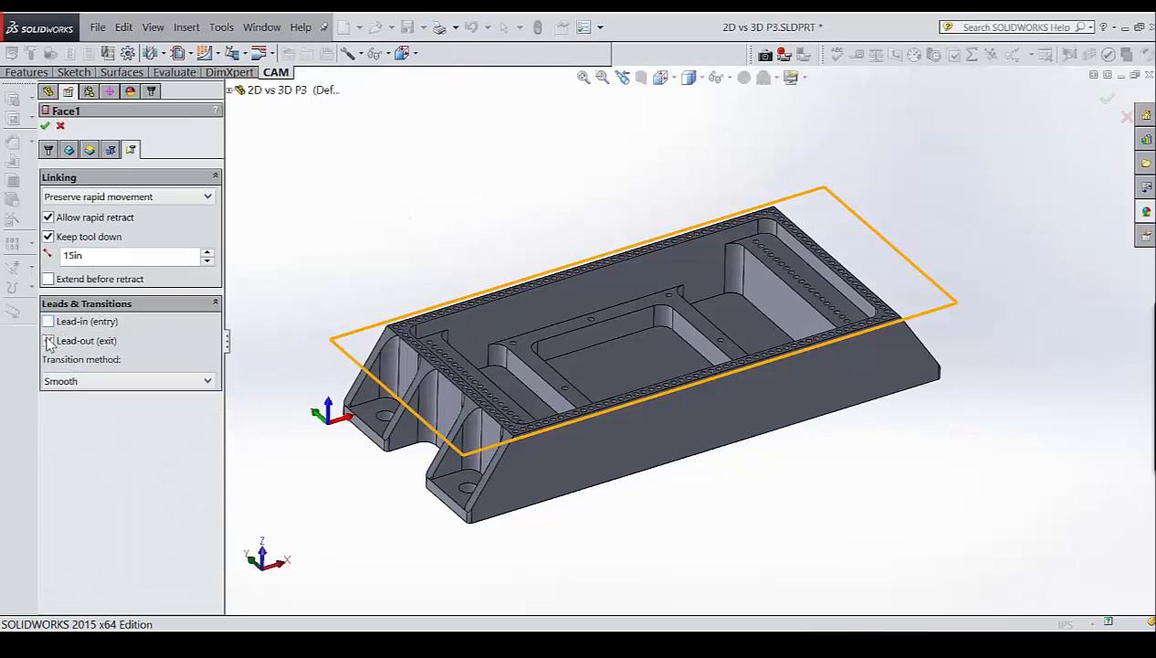
pyautogui.click(48, 325)
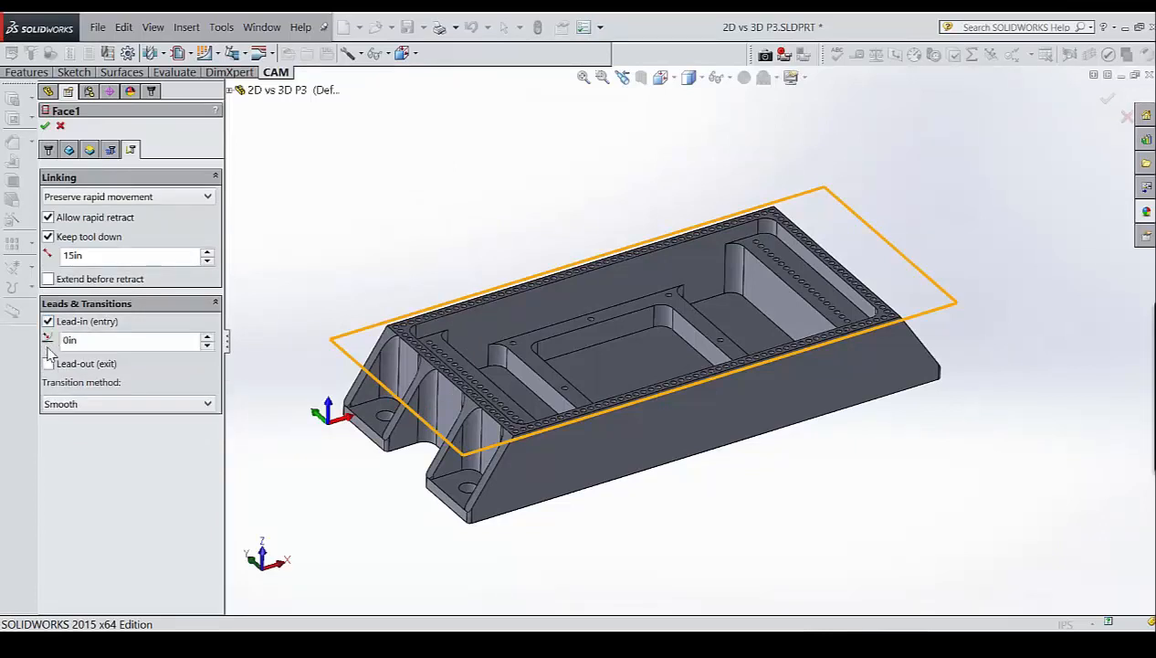
pyautogui.click(49, 364)
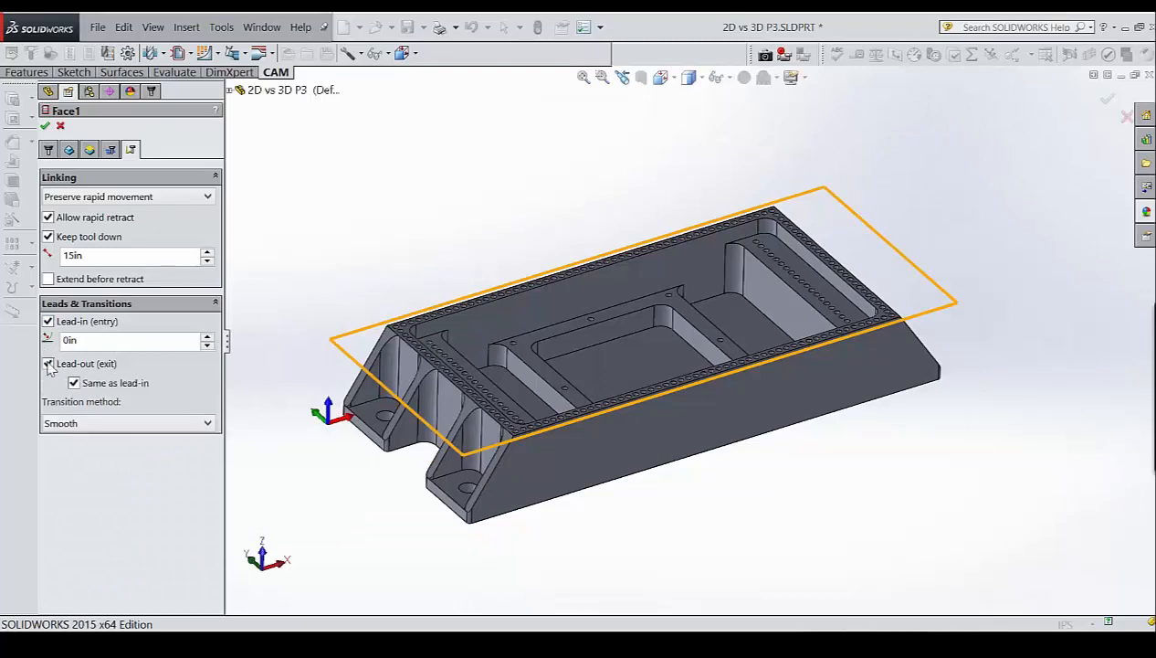
pyautogui.click(48, 364)
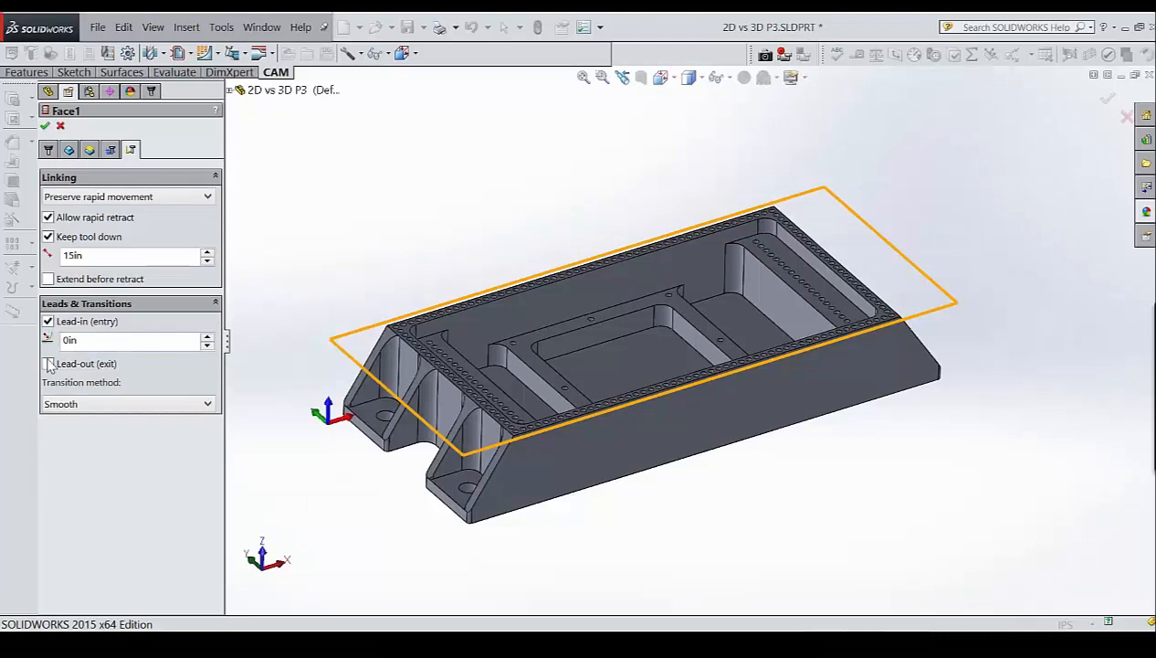
pyautogui.click(49, 363)
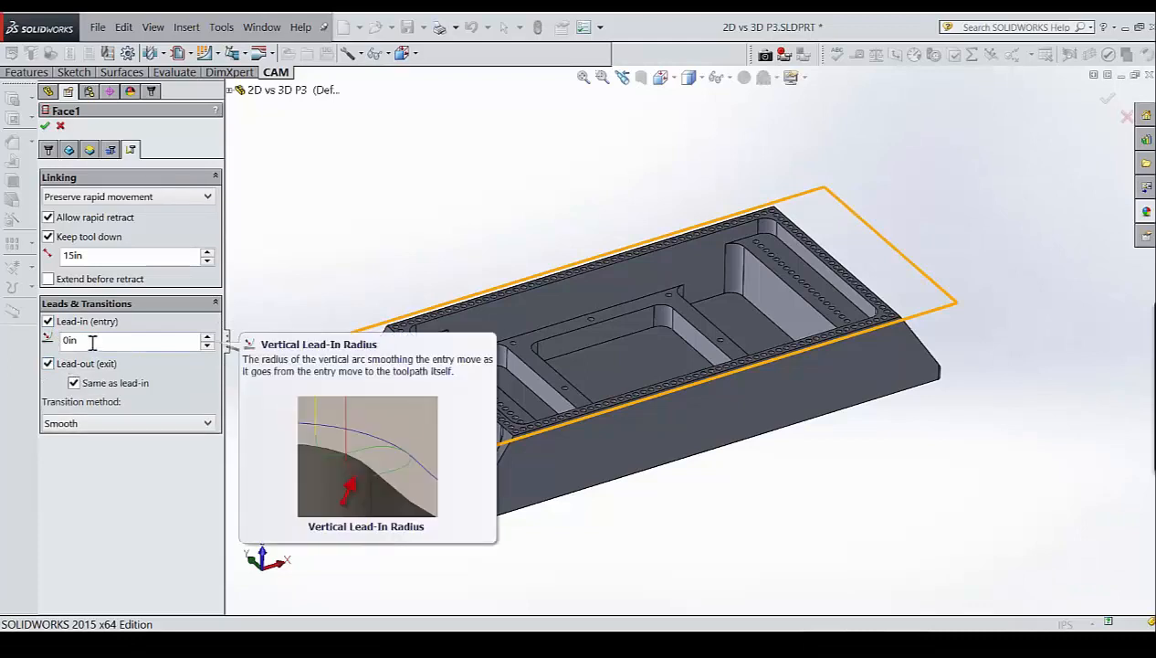
# Set Face1's vertical lead-in radius to 0, make it the default, and accept the operation.
pyautogui.doubleClick(90, 340)
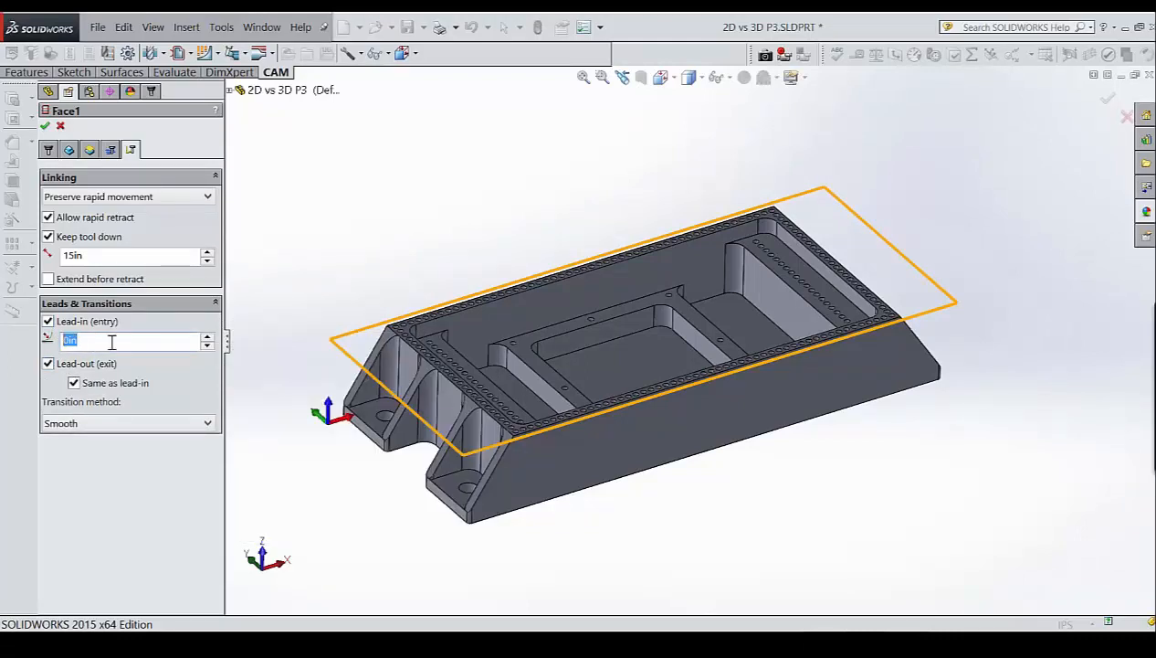
pyautogui.write('0.')
pyautogui.rightClick(73, 340)
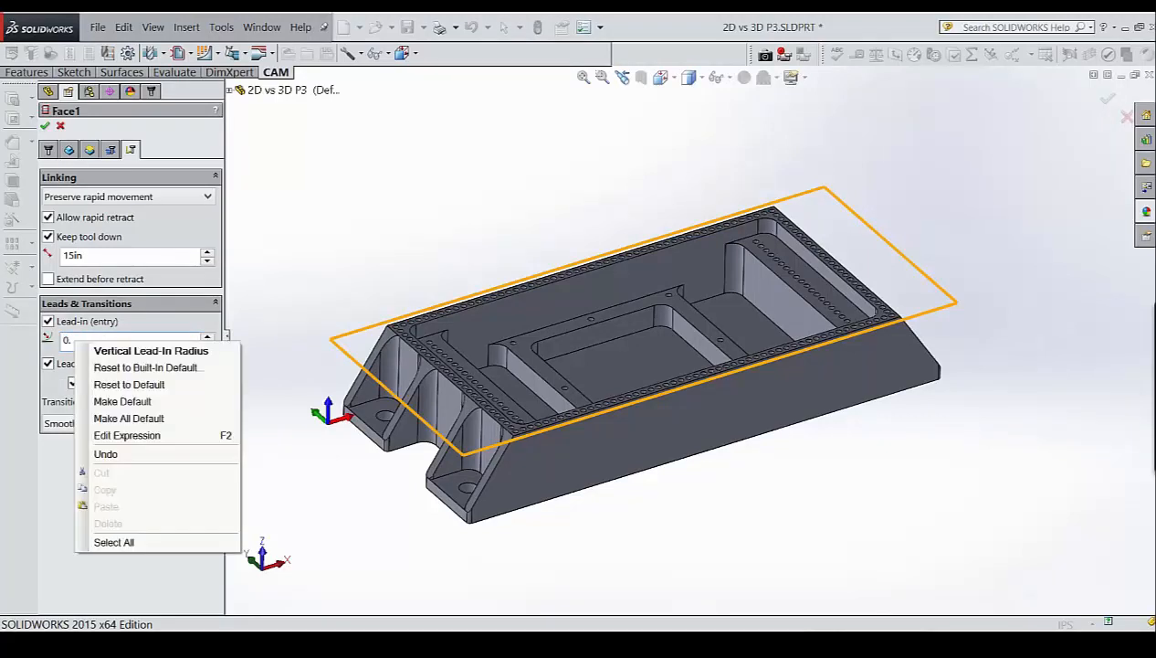
pyautogui.click(143, 402)
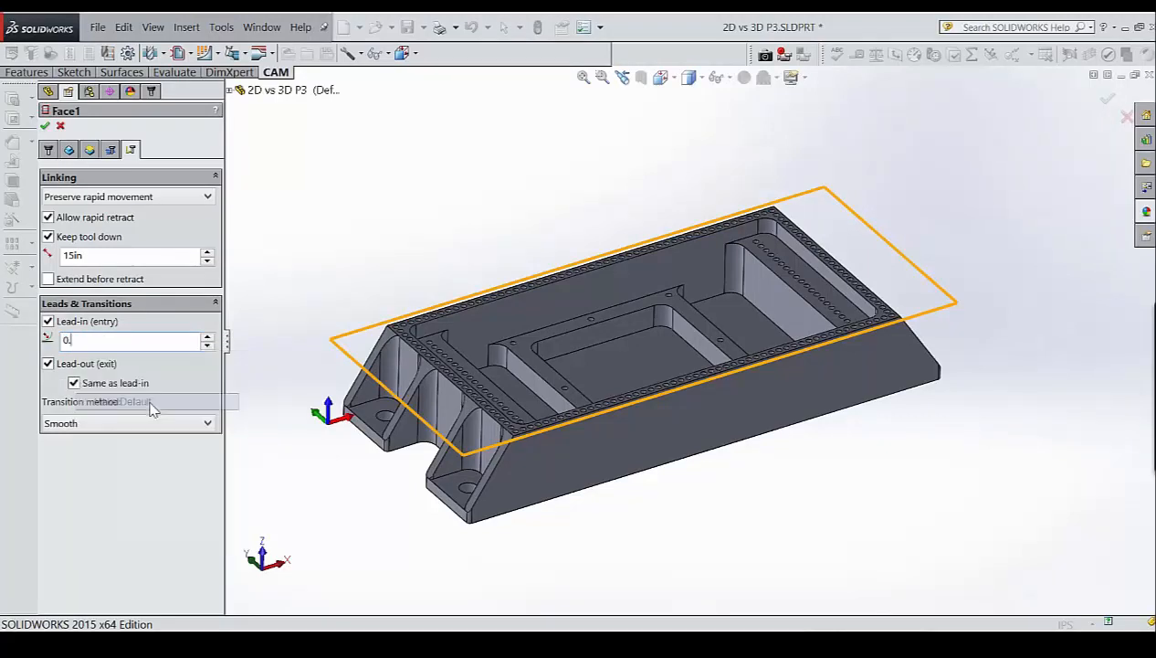
pyautogui.click(47, 126)
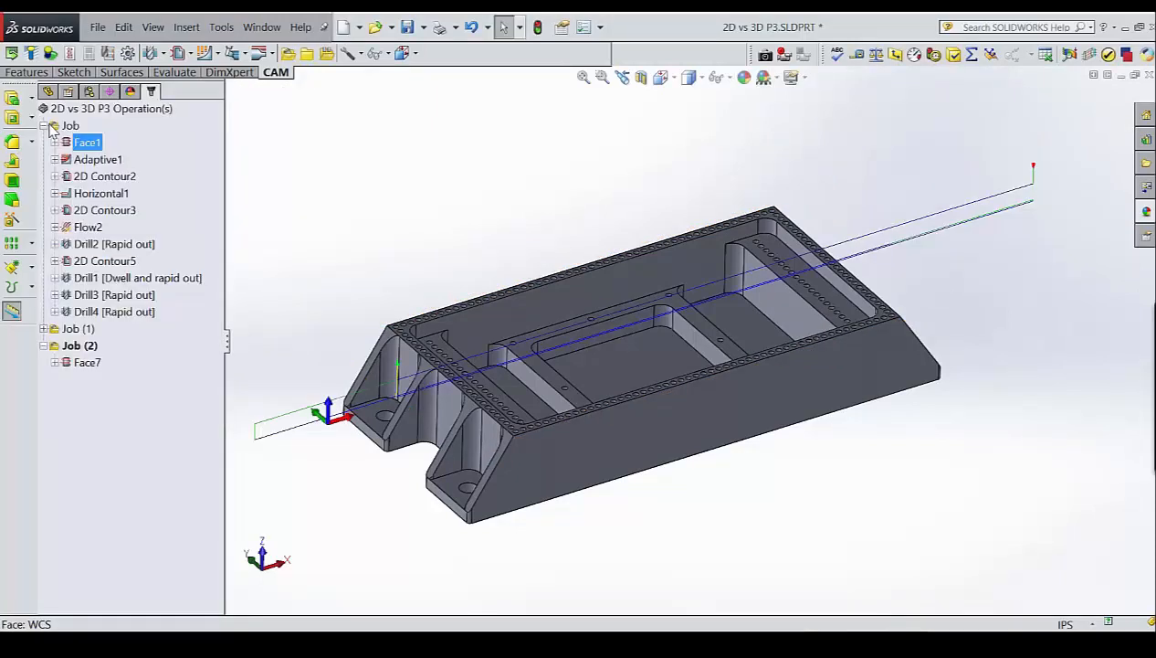
# Delete the Face7 operation from Job (2).
pyautogui.click(87, 364)
pyautogui.rightClick(87, 364)
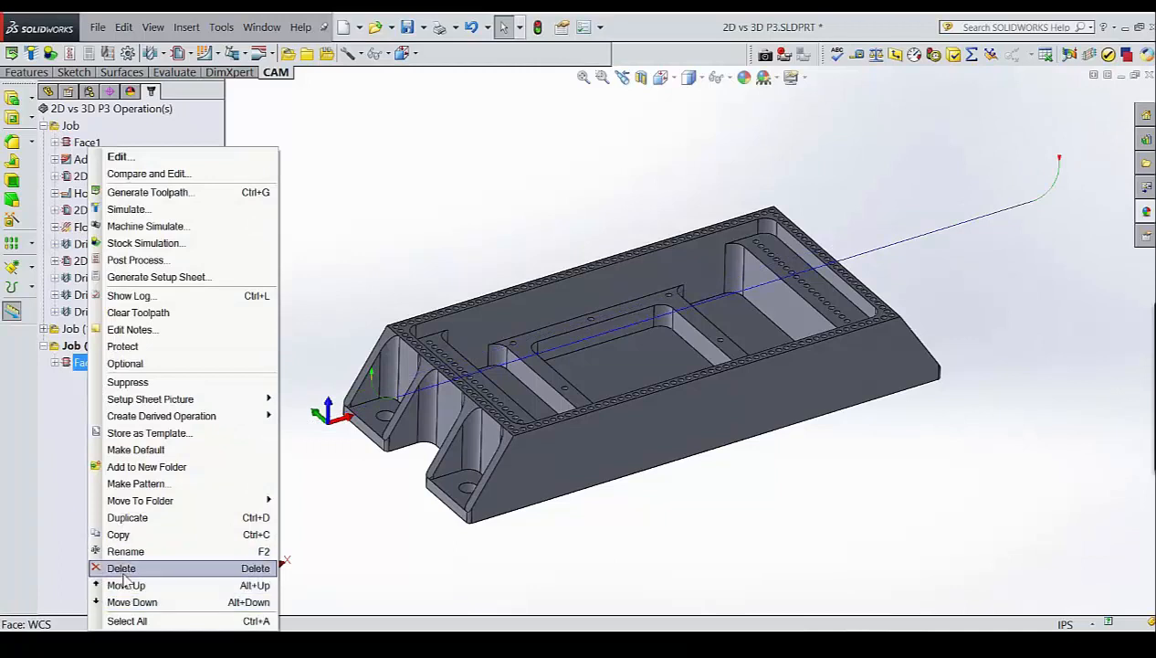
pyautogui.click(124, 572)
pyautogui.click(630, 374)
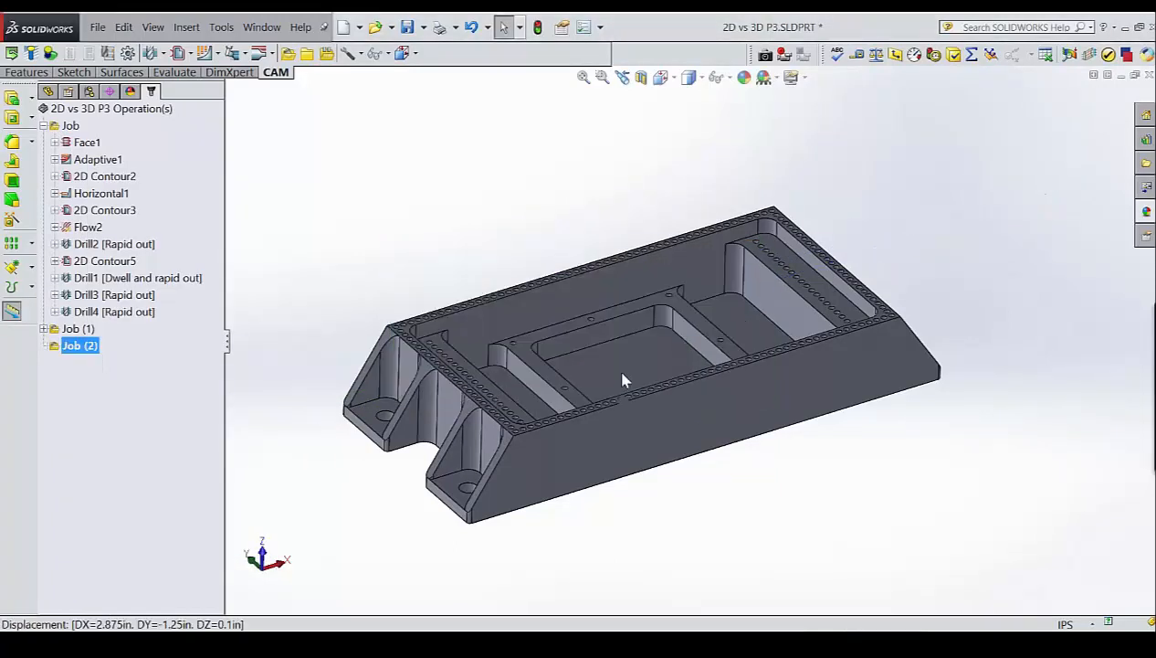
# Create a new 2D milling Face operation in Job (2) using tool #40, the 3" face mill, and accept it.
pyautogui.click(77, 328)
pyautogui.click(79, 346)
pyautogui.rightClick(92, 406)
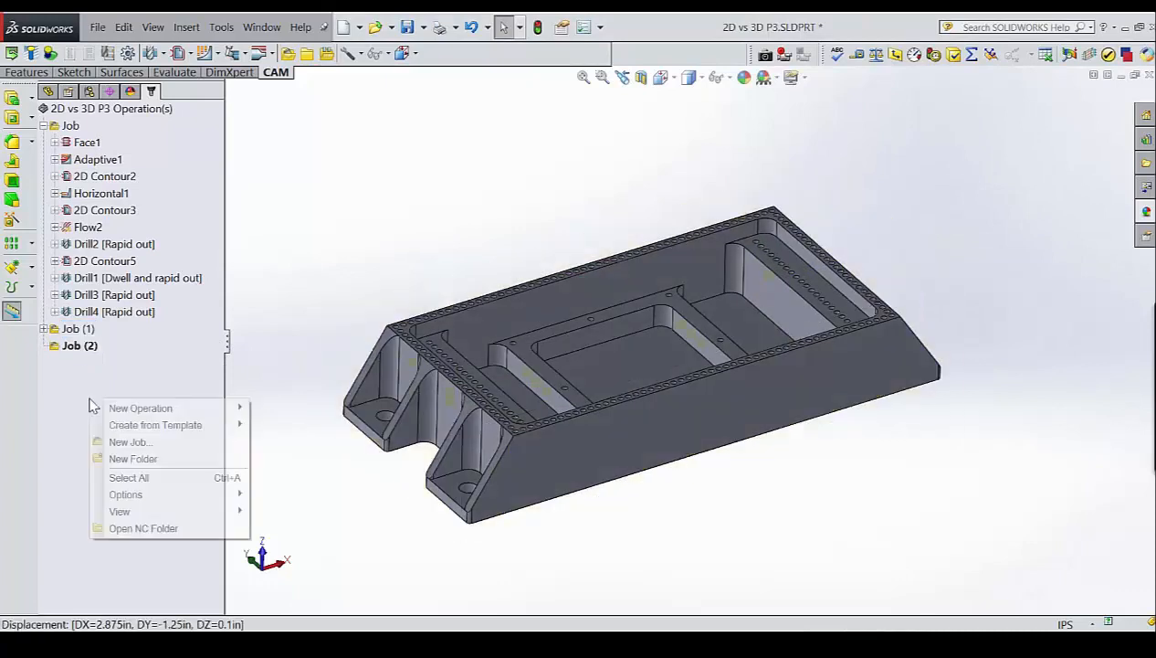
pyautogui.moveTo(162, 408)
pyautogui.moveTo(300, 426)
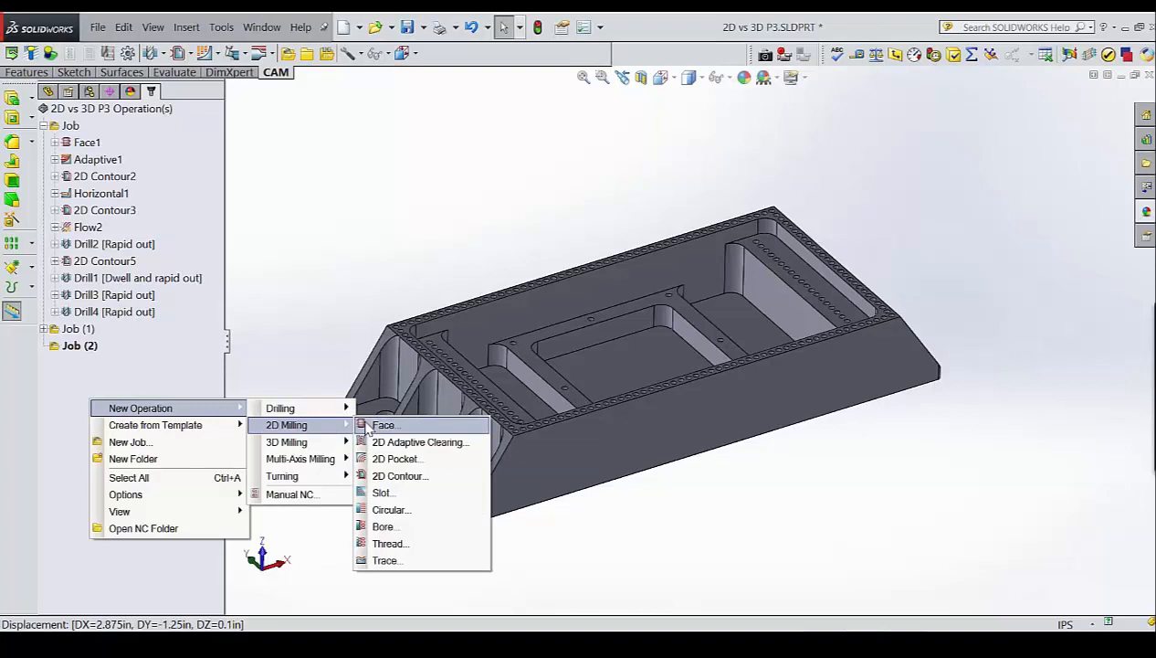
pyautogui.rightClick(140, 384)
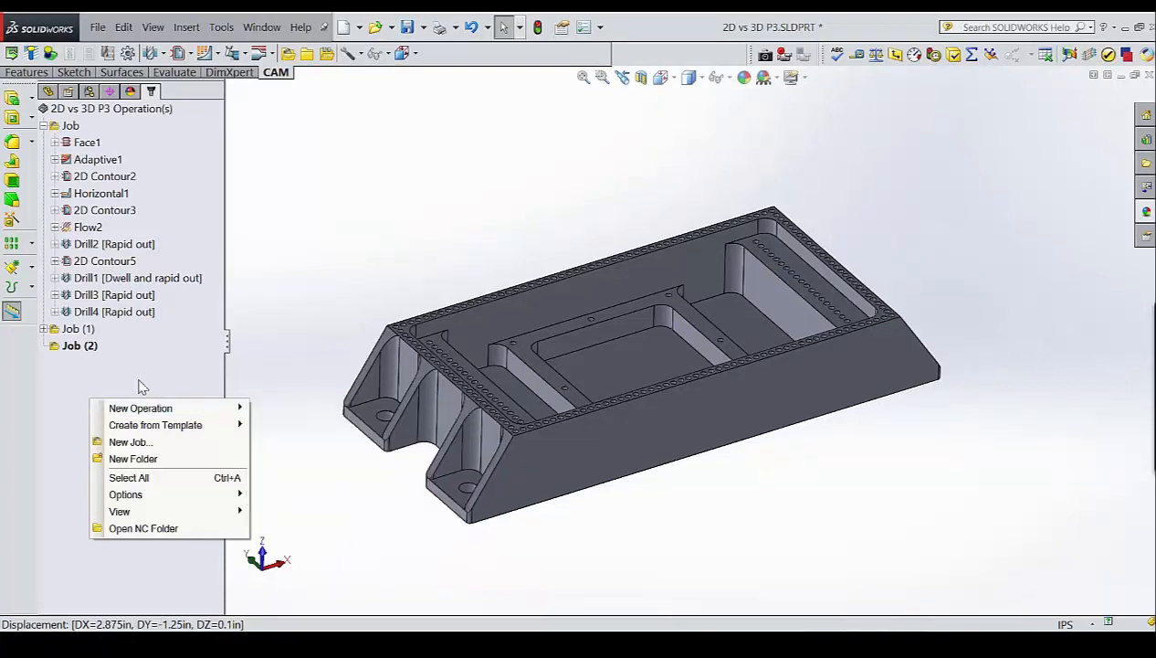
pyautogui.moveTo(157, 391)
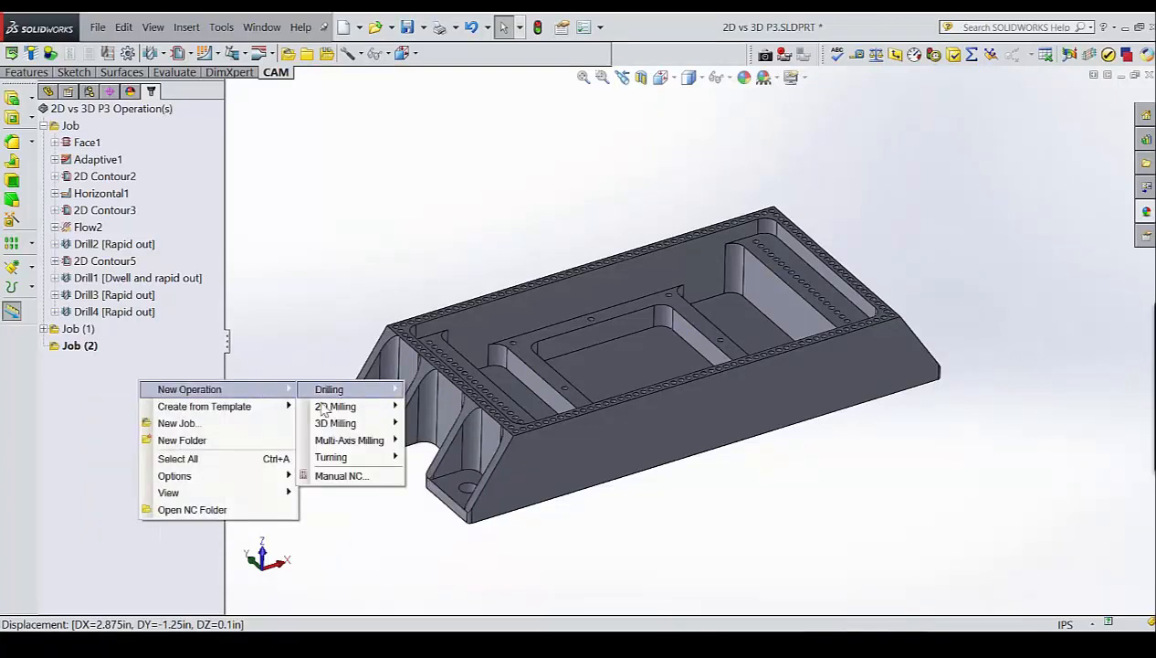
pyautogui.moveTo(336, 410)
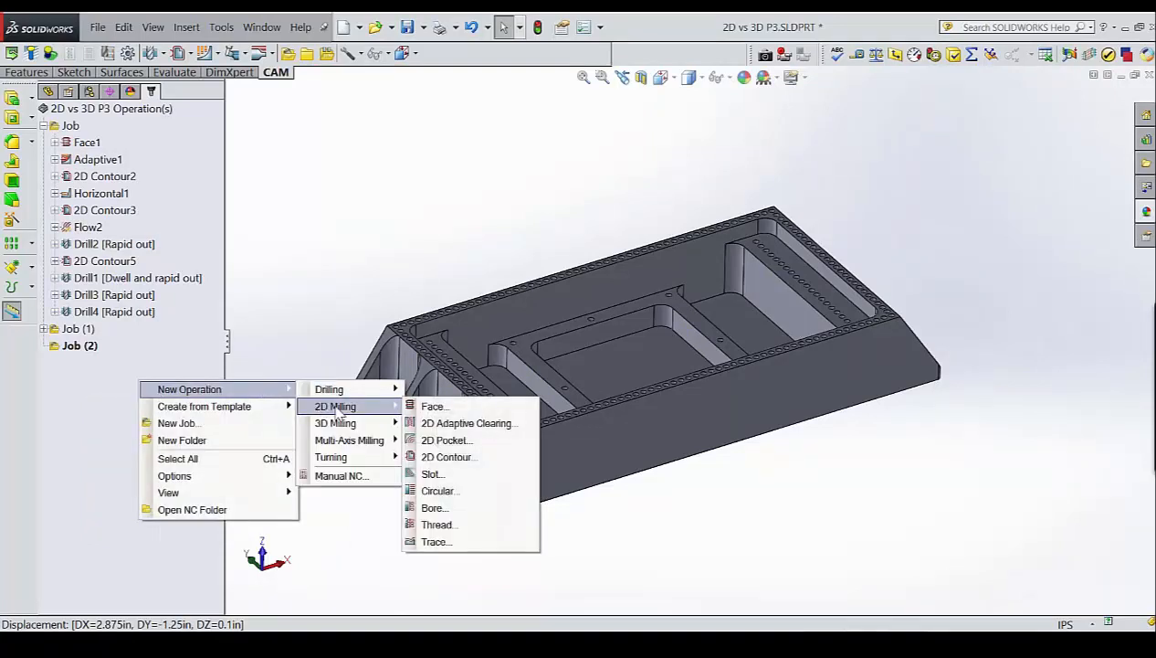
pyautogui.click(429, 407)
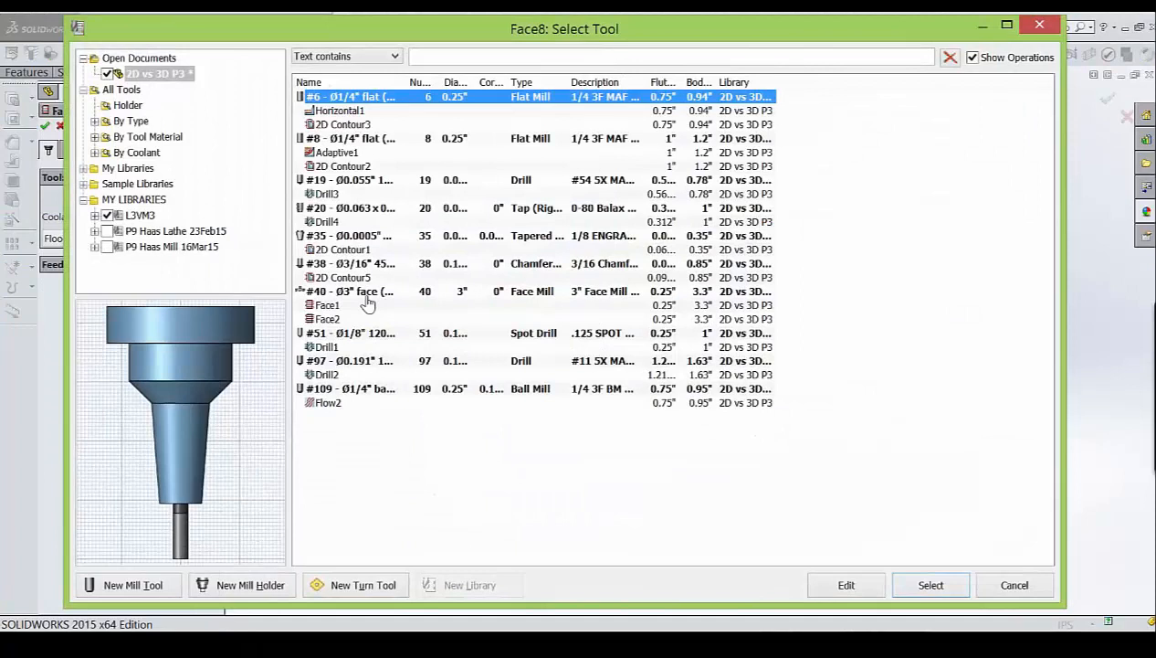
pyautogui.click(367, 293)
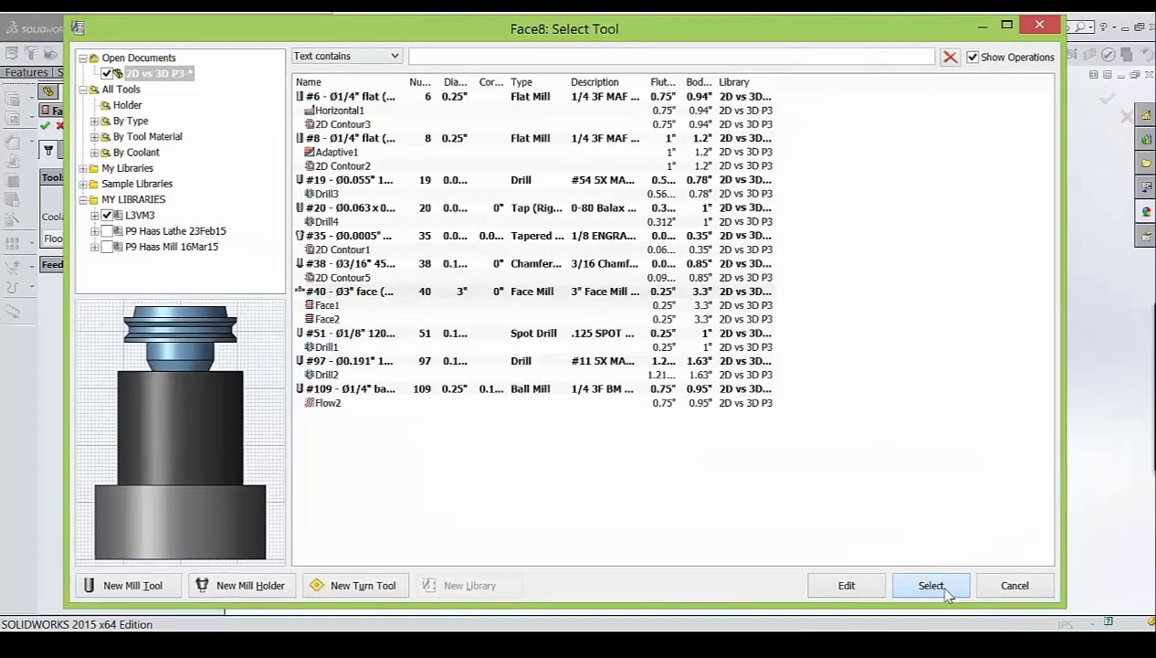
pyautogui.click(931, 584)
pyautogui.click(46, 128)
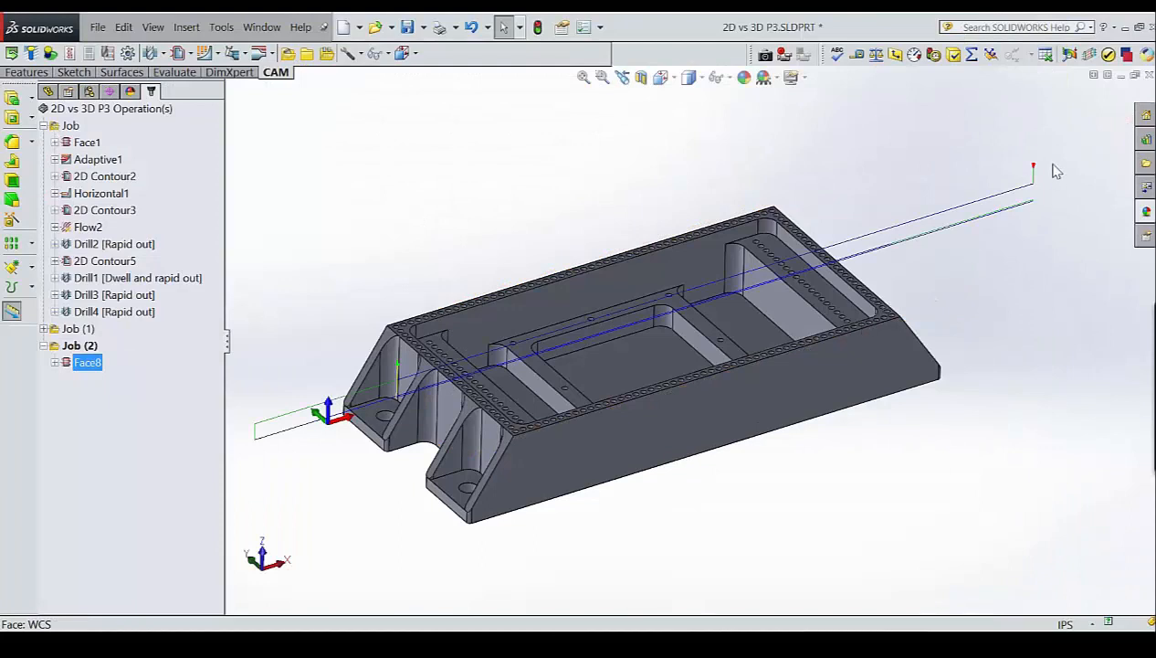
# Compare the toolpaths of Face1 in the first job and Face8 in Job (2), and clear the selection.
pyautogui.click(86, 145)
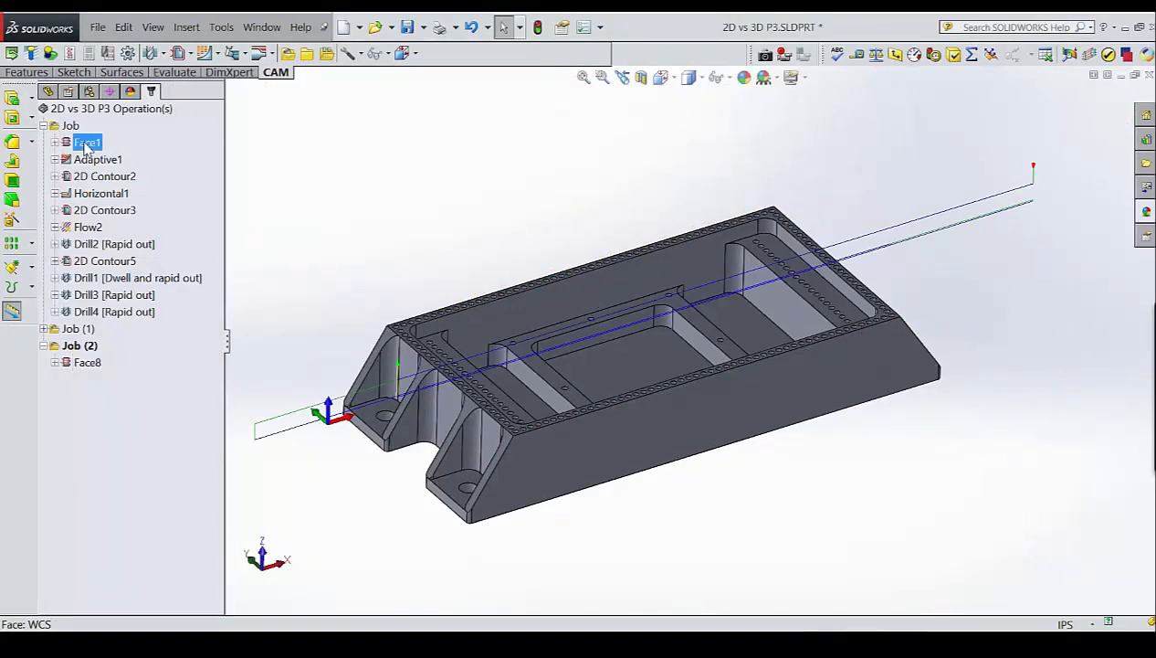
pyautogui.click(77, 362)
pyautogui.click(90, 142)
pyautogui.click(86, 362)
pyautogui.click(88, 144)
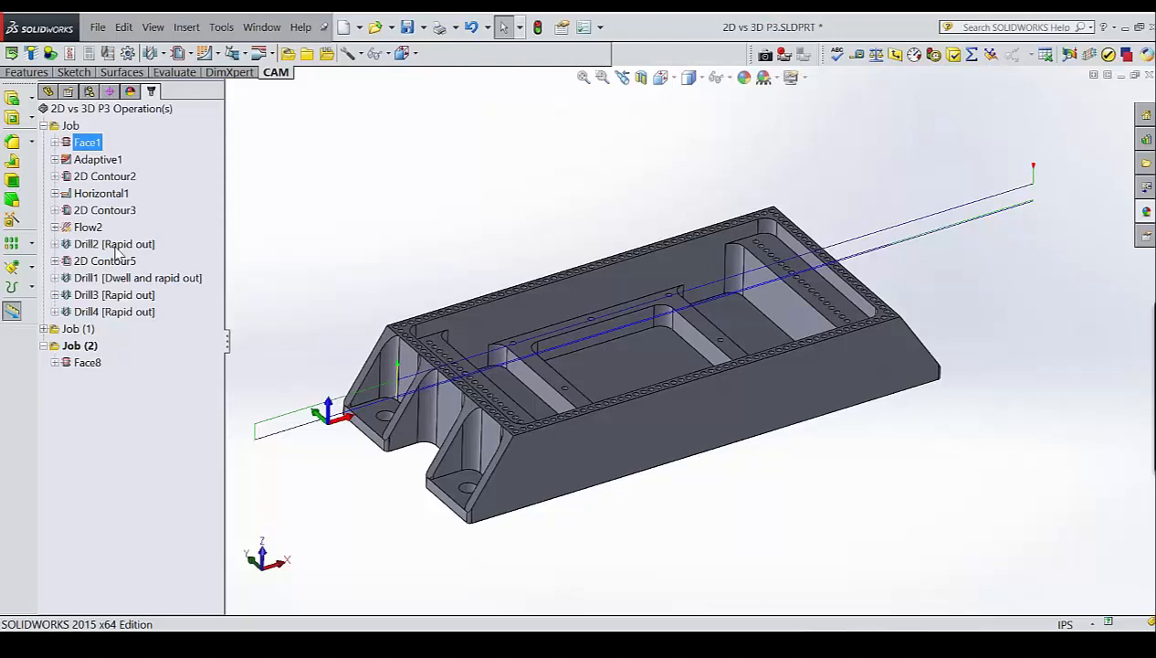
pyautogui.click(133, 439)
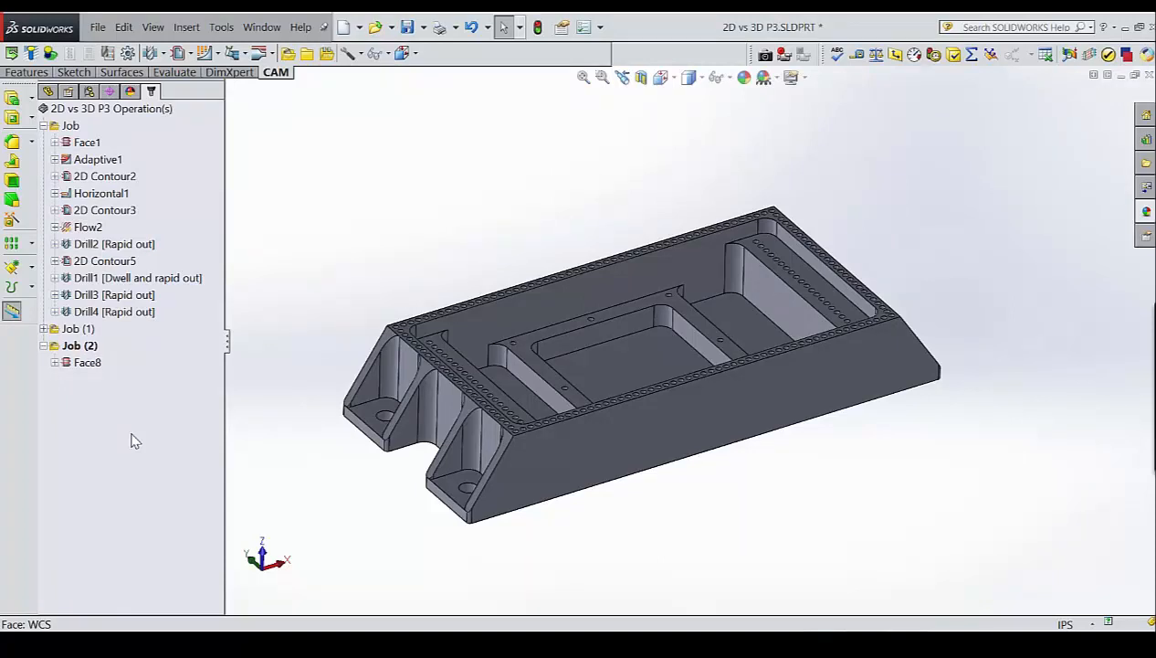
# Open Face1's pass settings and examine the tolerance expression, stepover and maximum roughing stepdown without changing them.
pyautogui.doubleClick(85, 143)
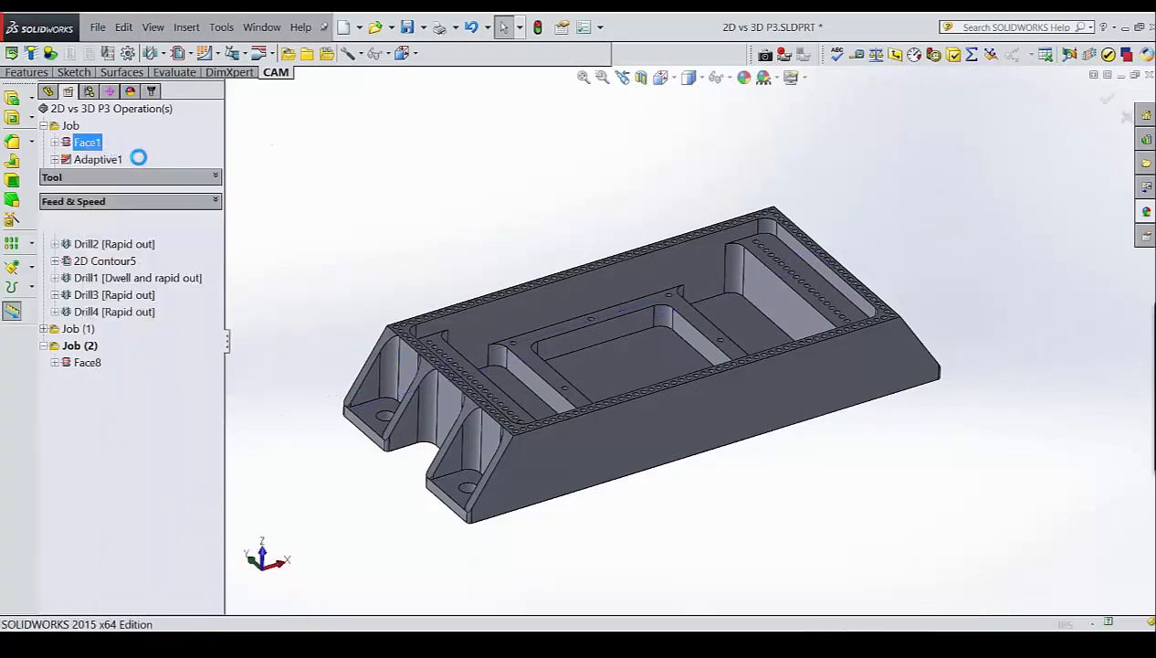
pyautogui.click(110, 150)
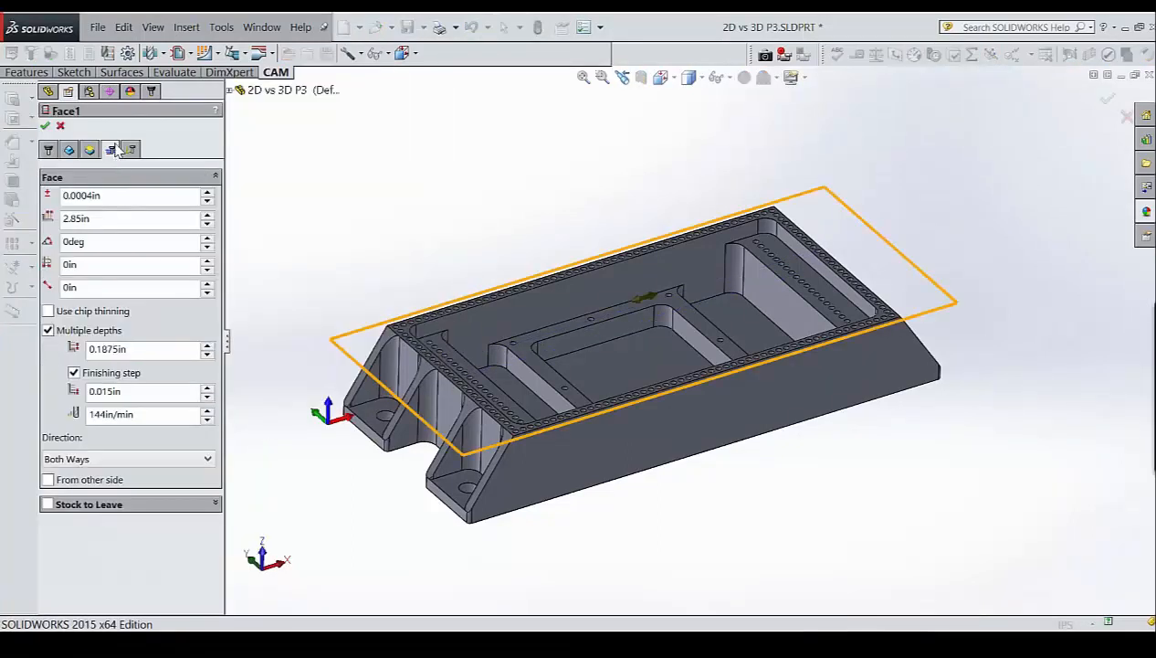
pyautogui.moveTo(102, 219)
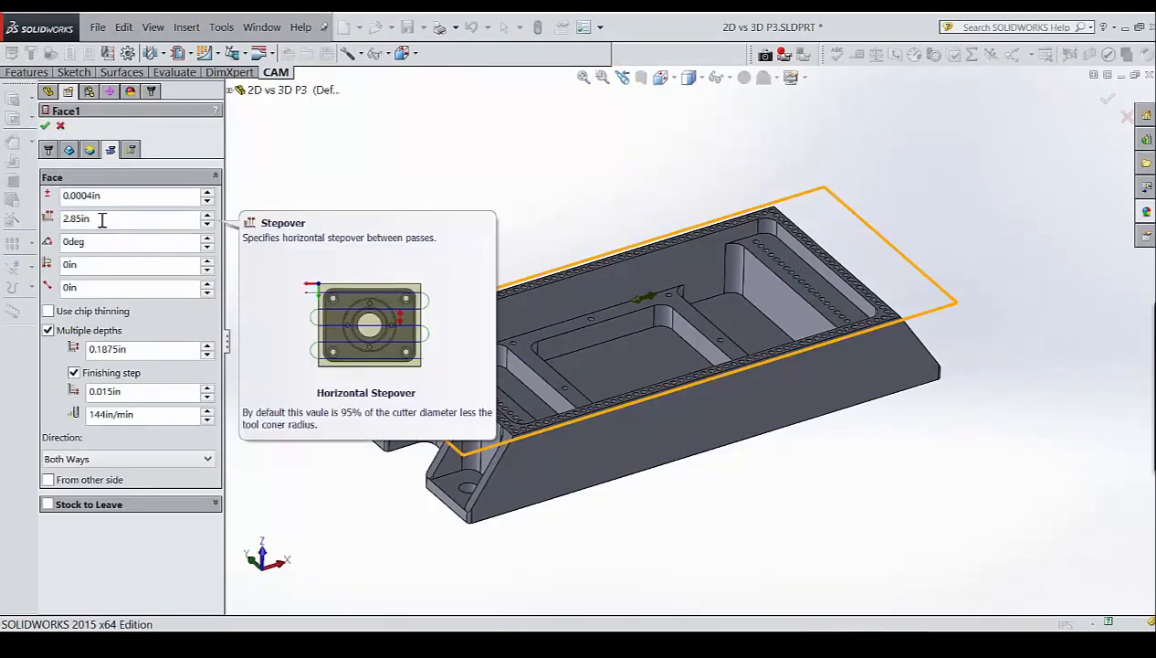
pyautogui.moveTo(116, 199)
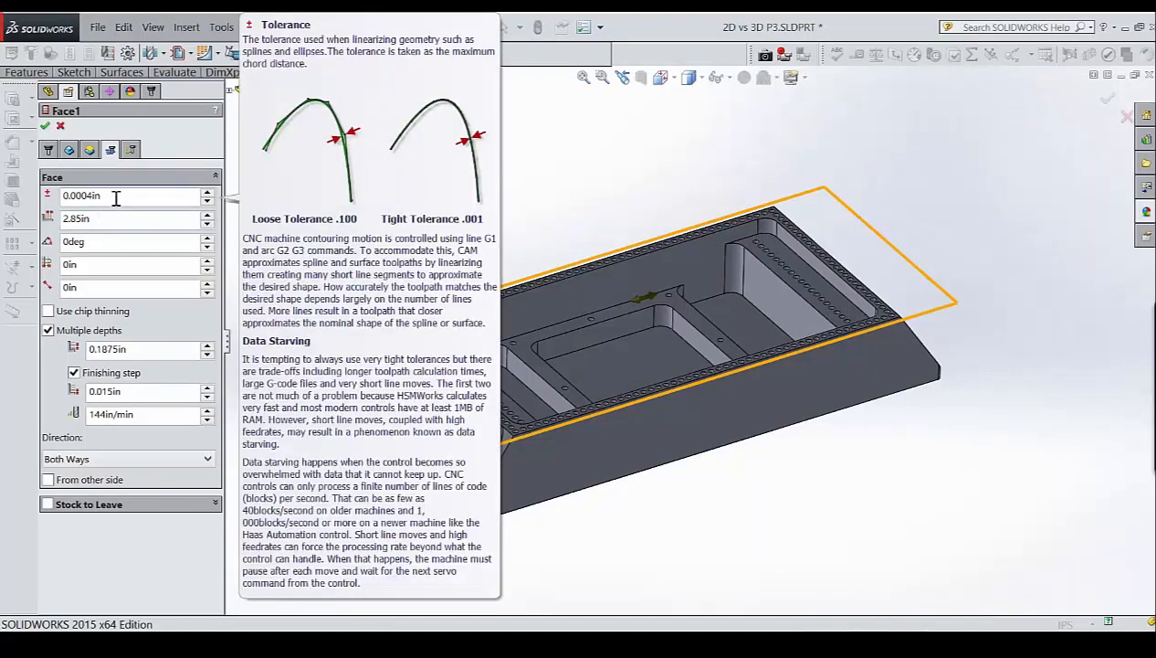
pyautogui.rightClick(117, 197)
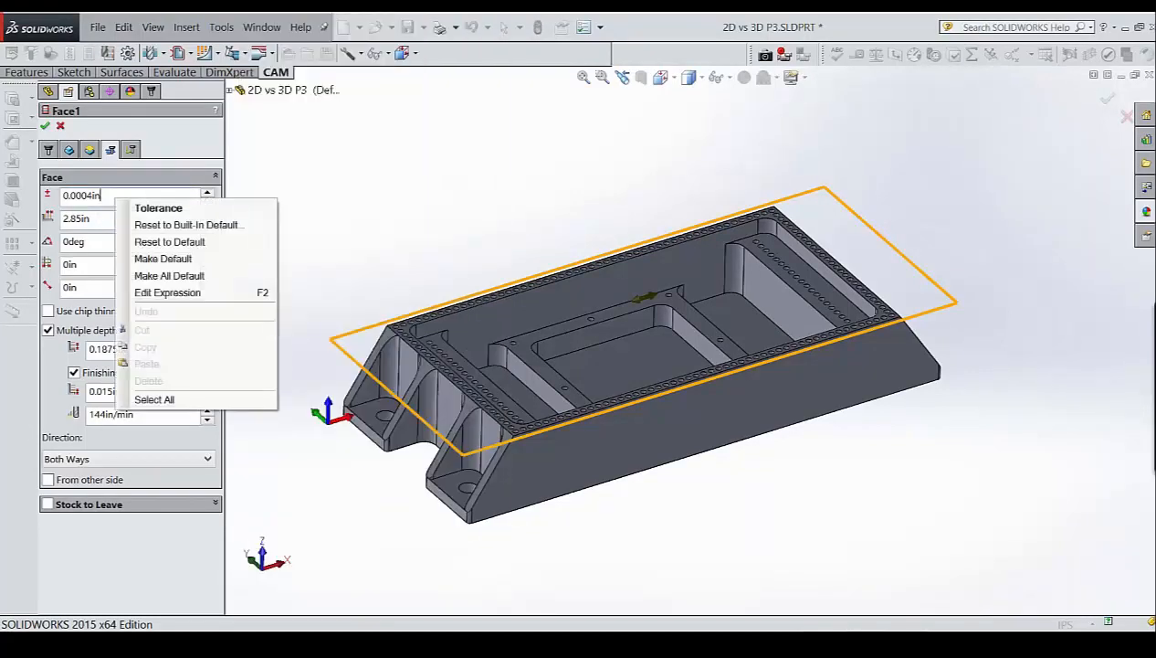
pyautogui.click(163, 292)
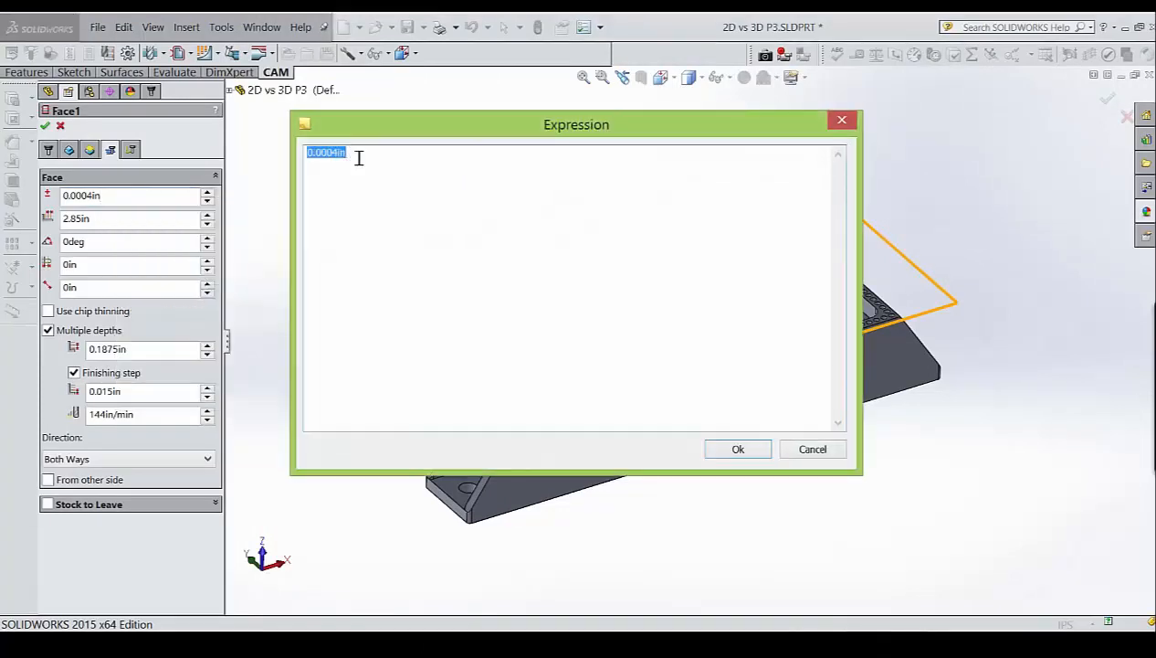
pyautogui.click(842, 120)
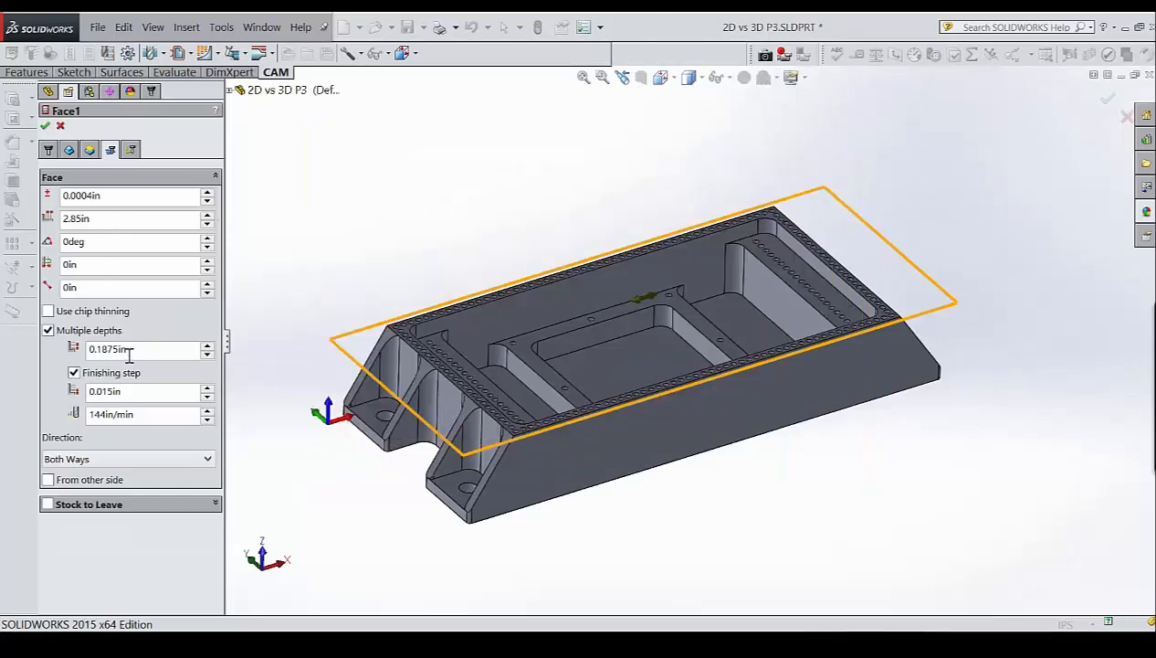
pyautogui.moveTo(134, 350)
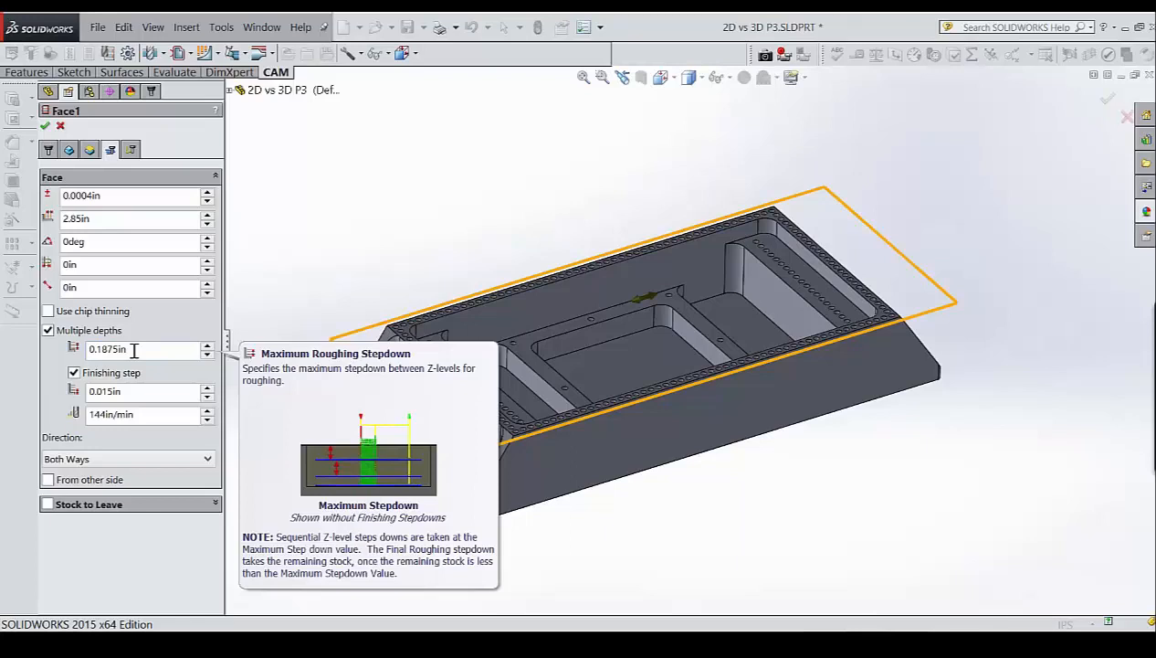
pyautogui.rightClick(110, 227)
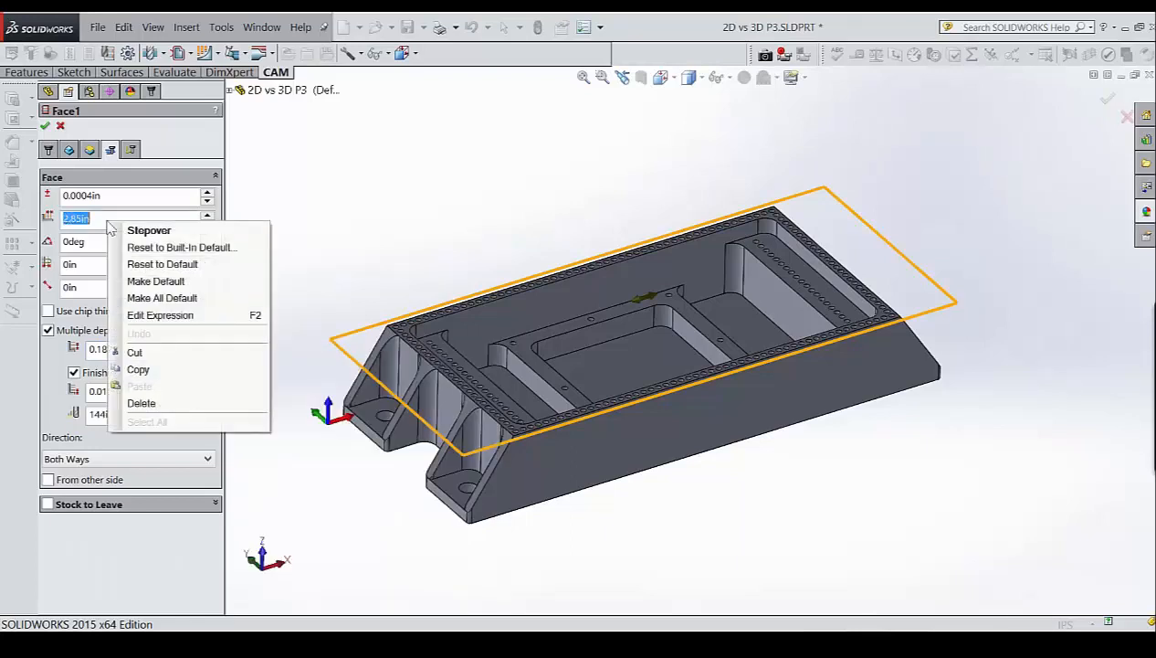
pyautogui.click(280, 201)
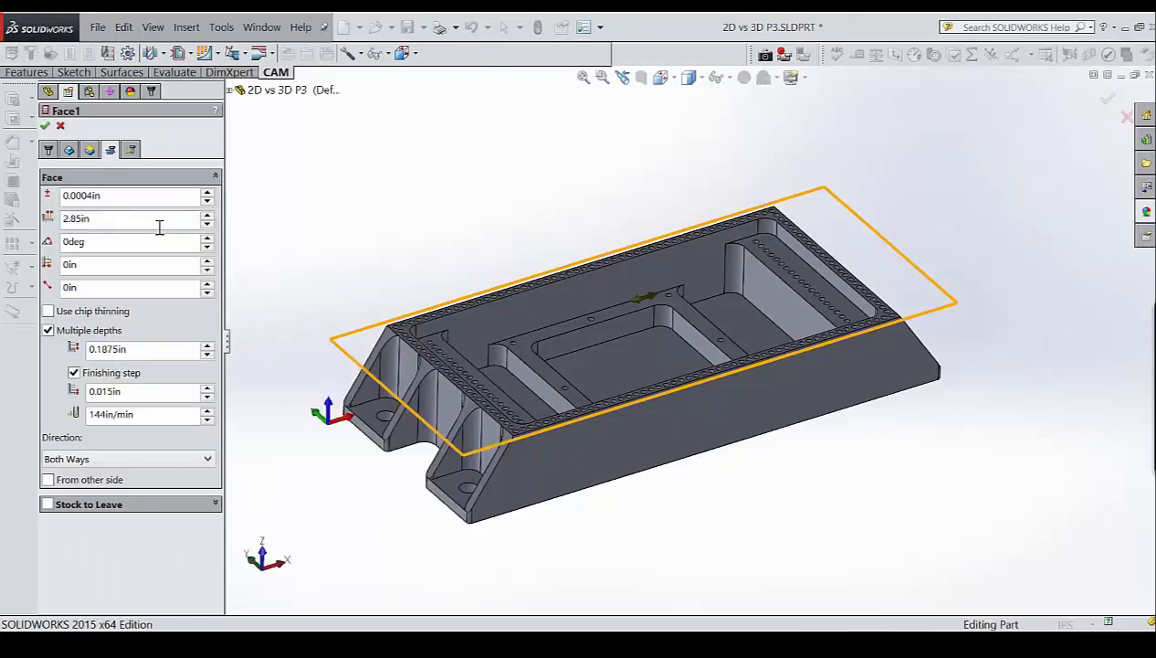
# Reduce the 0.95 multiplier in Face1's stepover expression and accept the operation to regenerate its toolpath.
pyautogui.moveTo(156, 220)
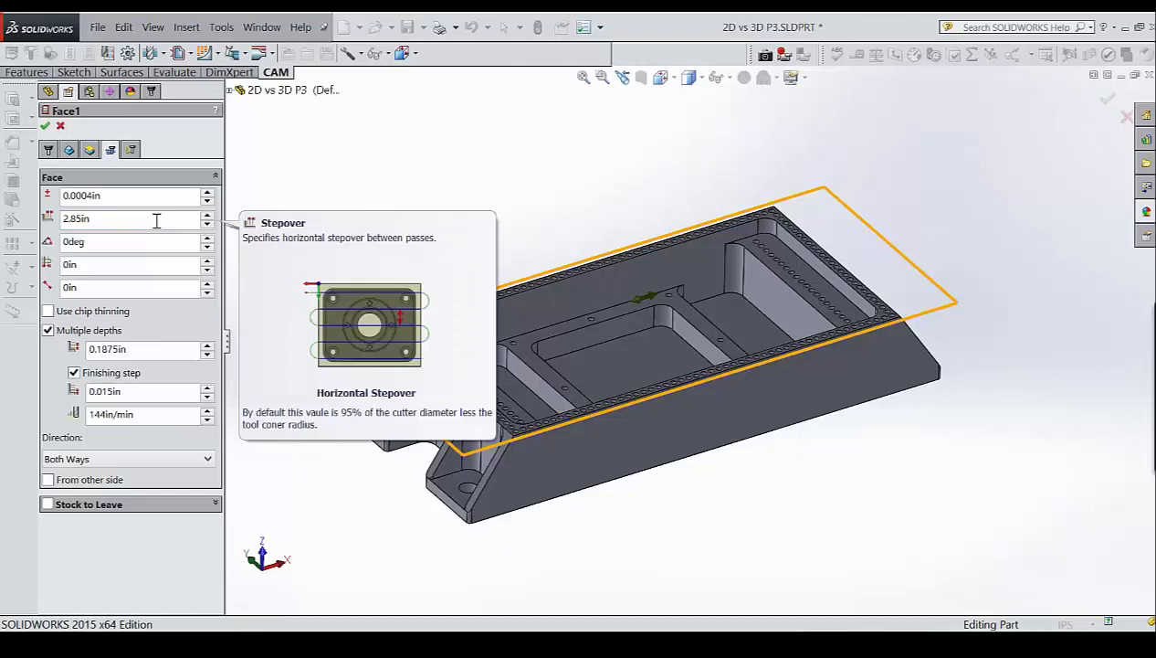
pyautogui.rightClick(156, 221)
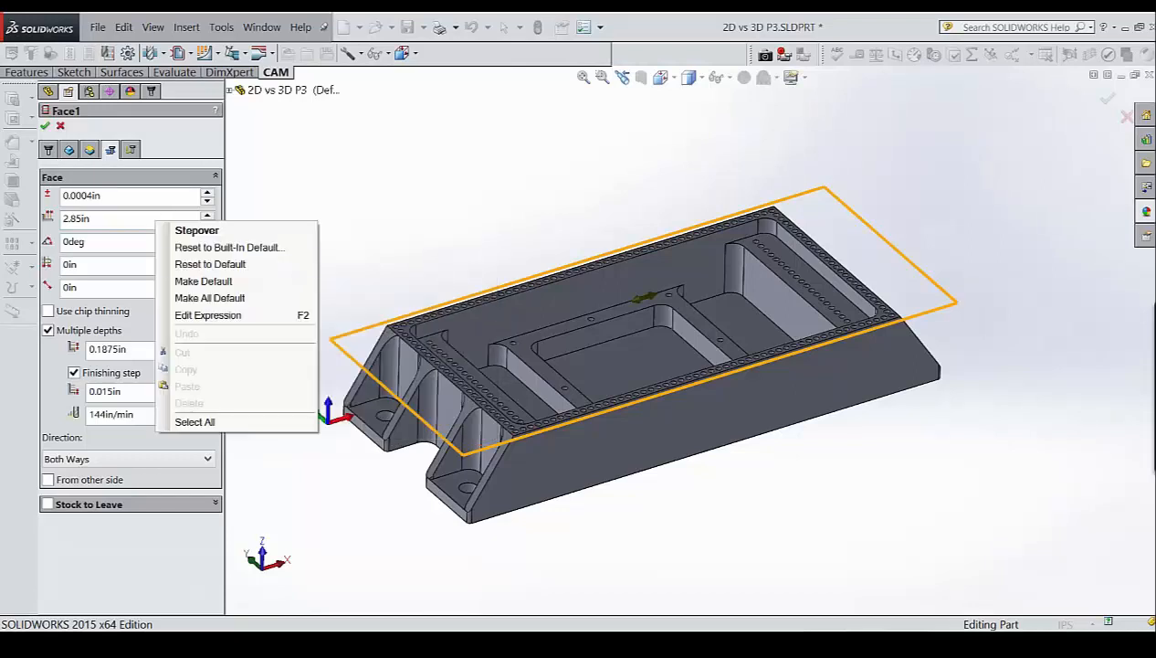
pyautogui.click(204, 315)
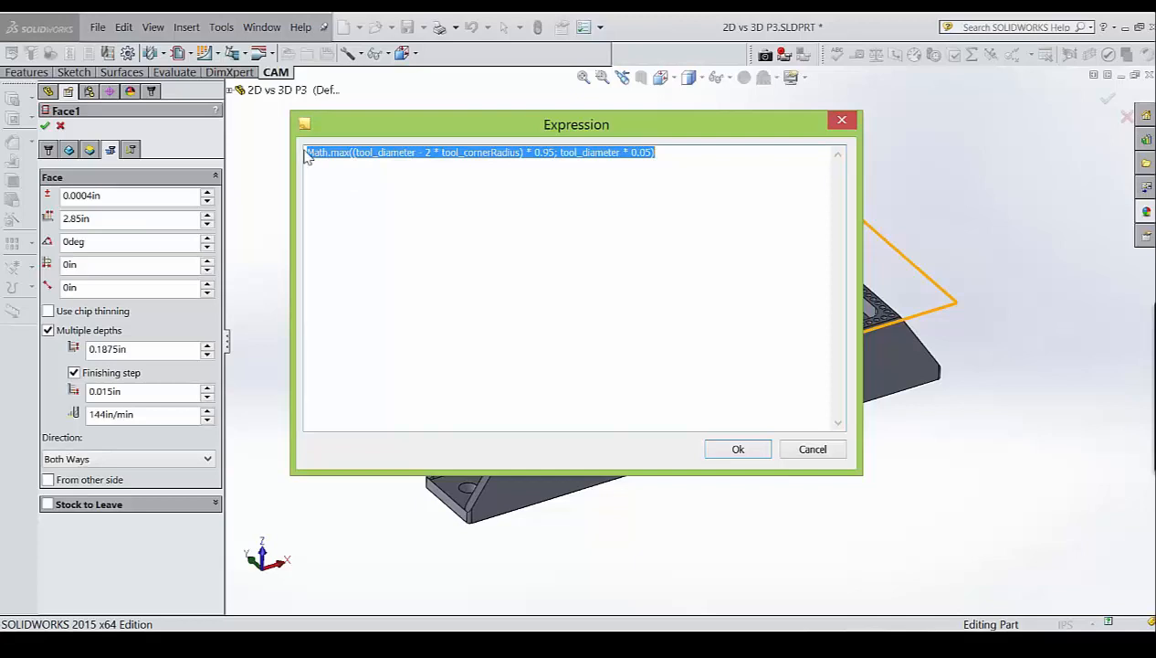
pyautogui.moveTo(672, 154); pyautogui.dragTo(276, 137)
pyautogui.click(548, 154)
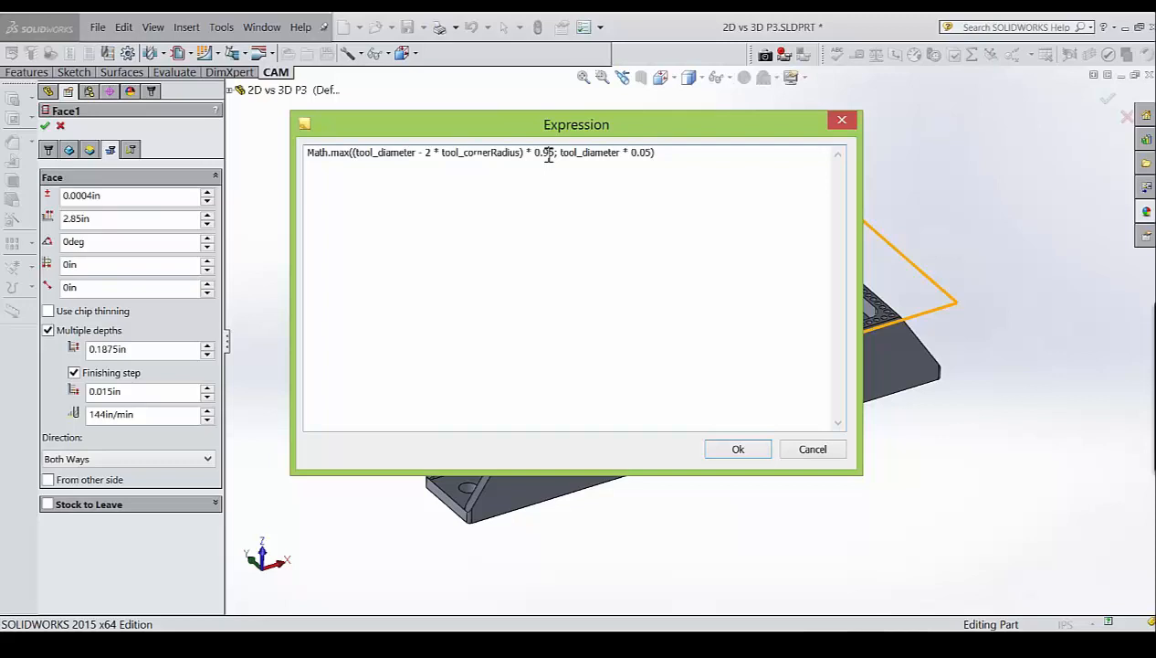
pyautogui.doubleClick(546, 153)
pyautogui.press('BackSpace')
pyautogui.write('4')
pyautogui.click(741, 450)
pyautogui.click(45, 125)
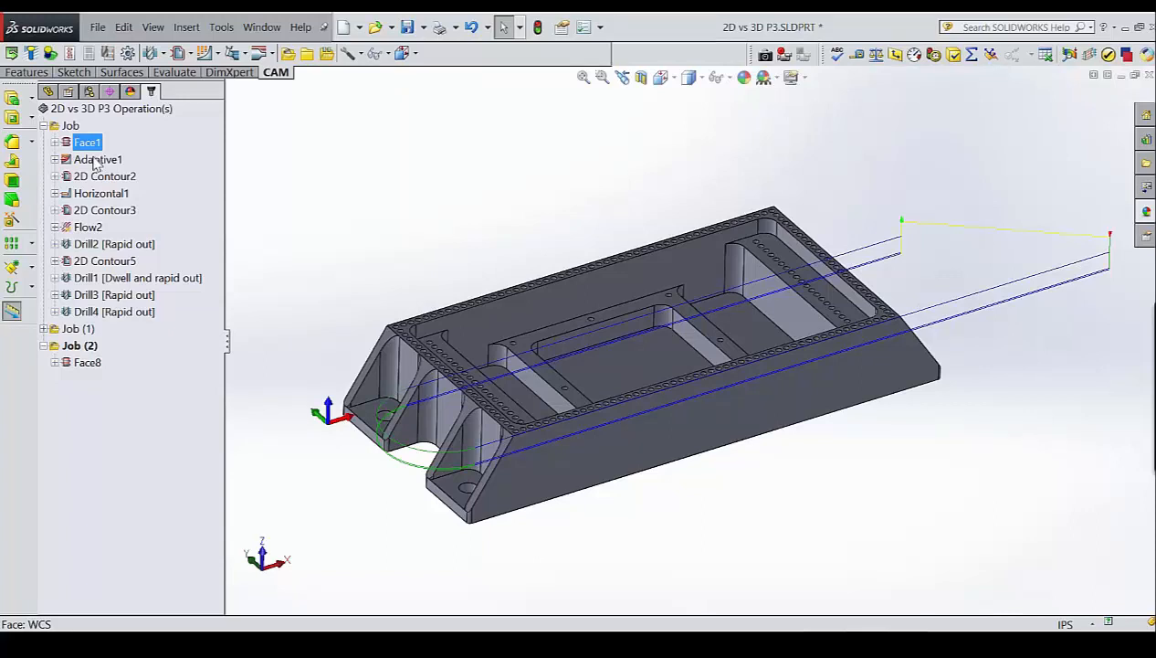
# Open Adaptive1's pass settings in the first job and copy all of its parameters as text.
pyautogui.rightClick(96, 161)
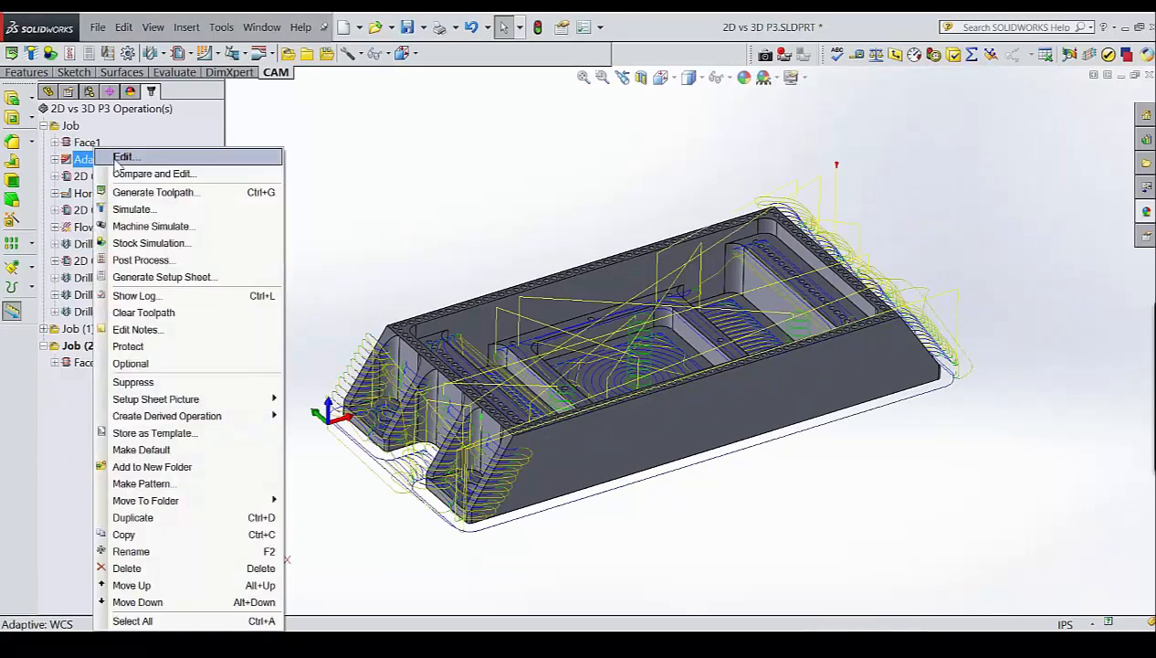
pyautogui.click(122, 158)
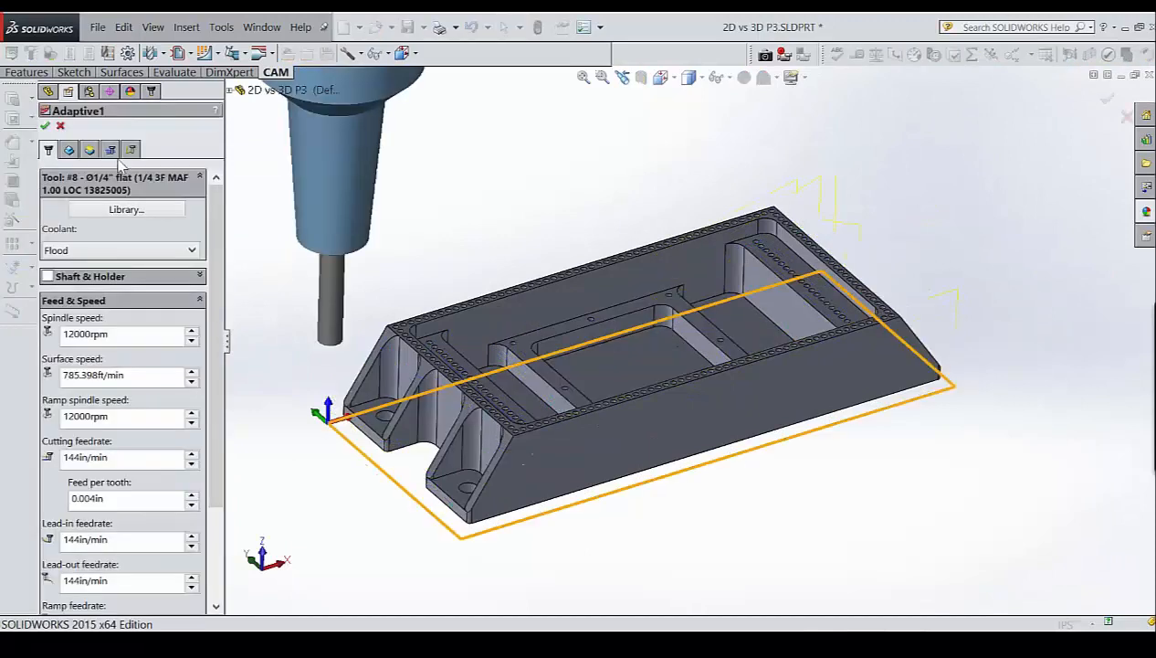
pyautogui.click(110, 150)
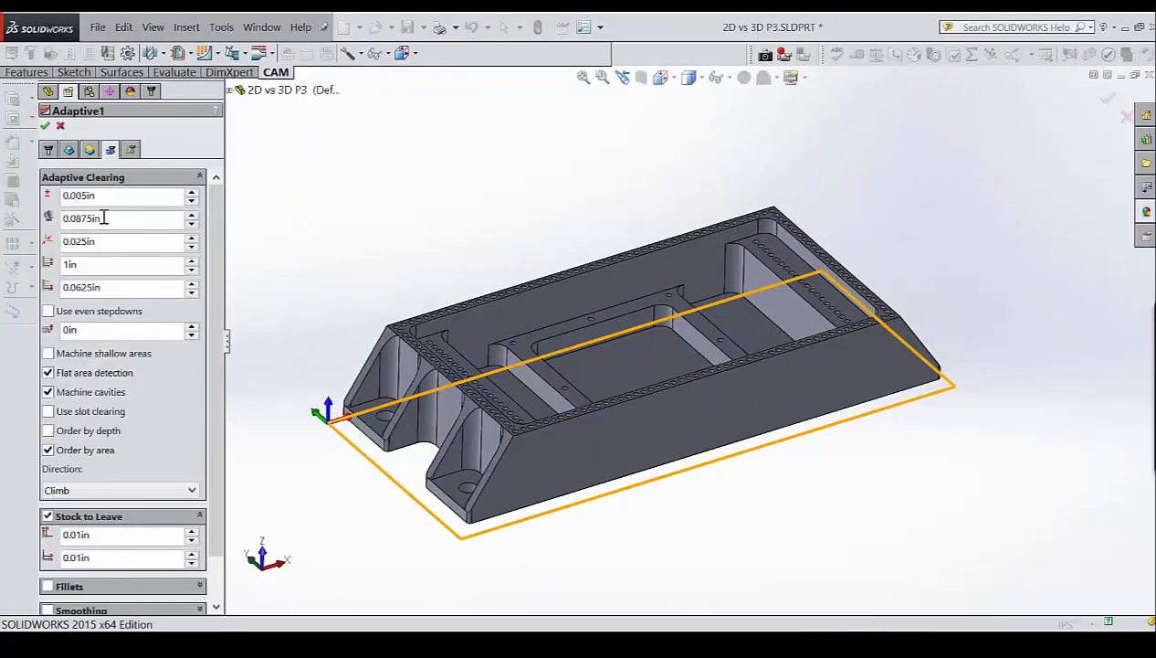
pyautogui.moveTo(105, 218)
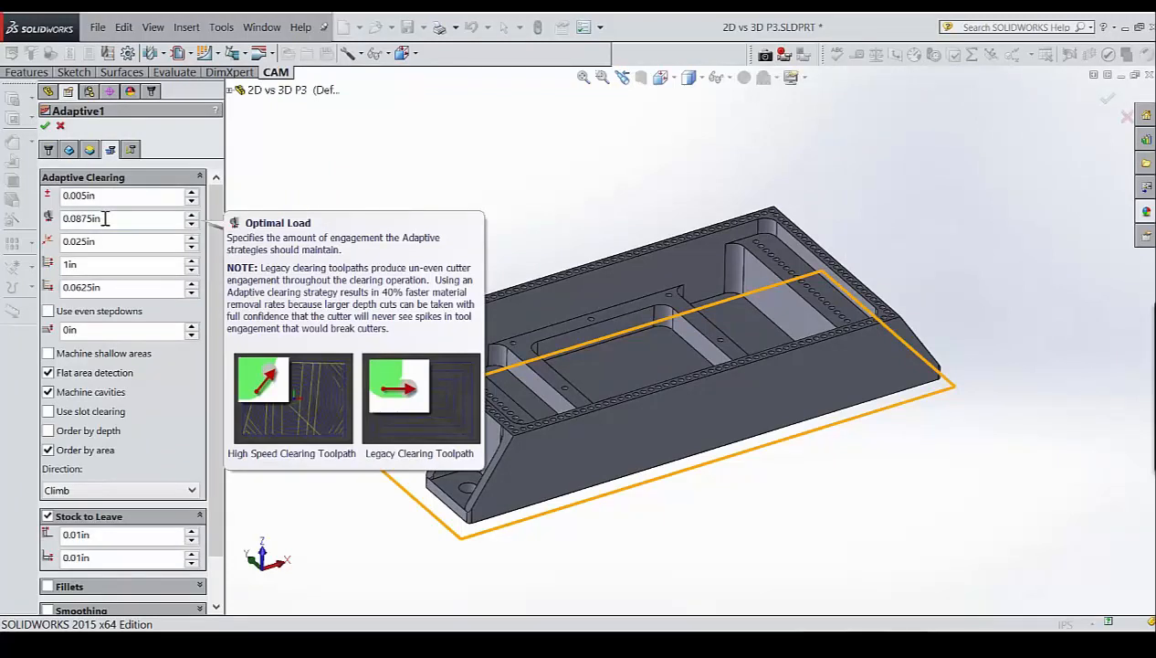
pyautogui.rightClick(164, 389)
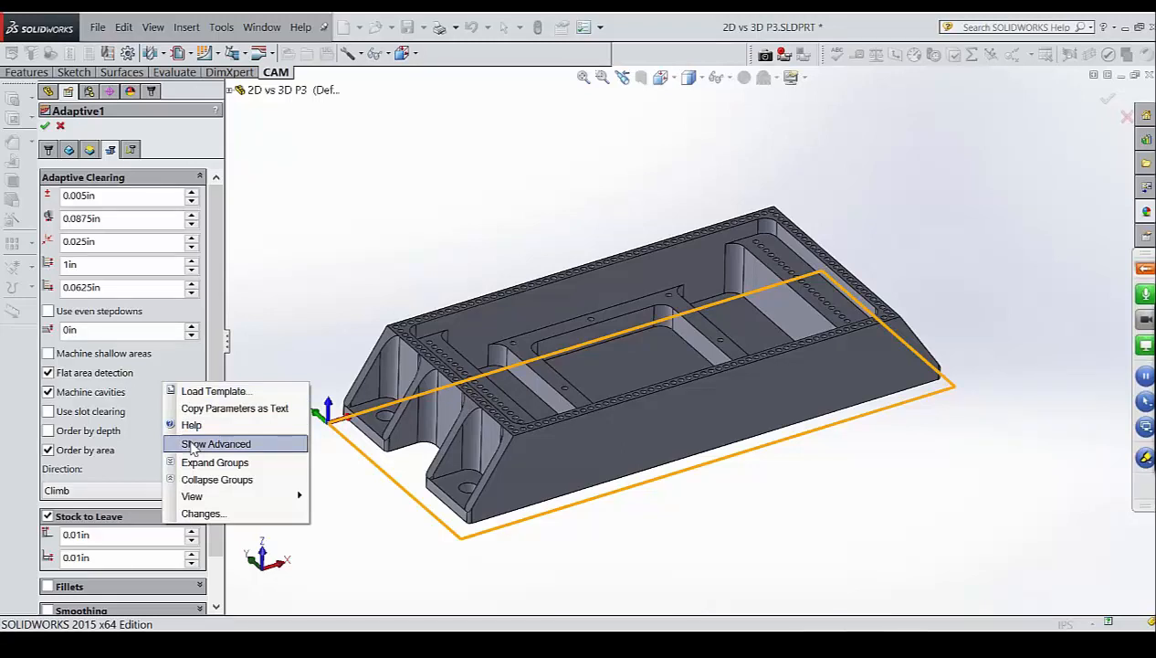
pyautogui.click(201, 411)
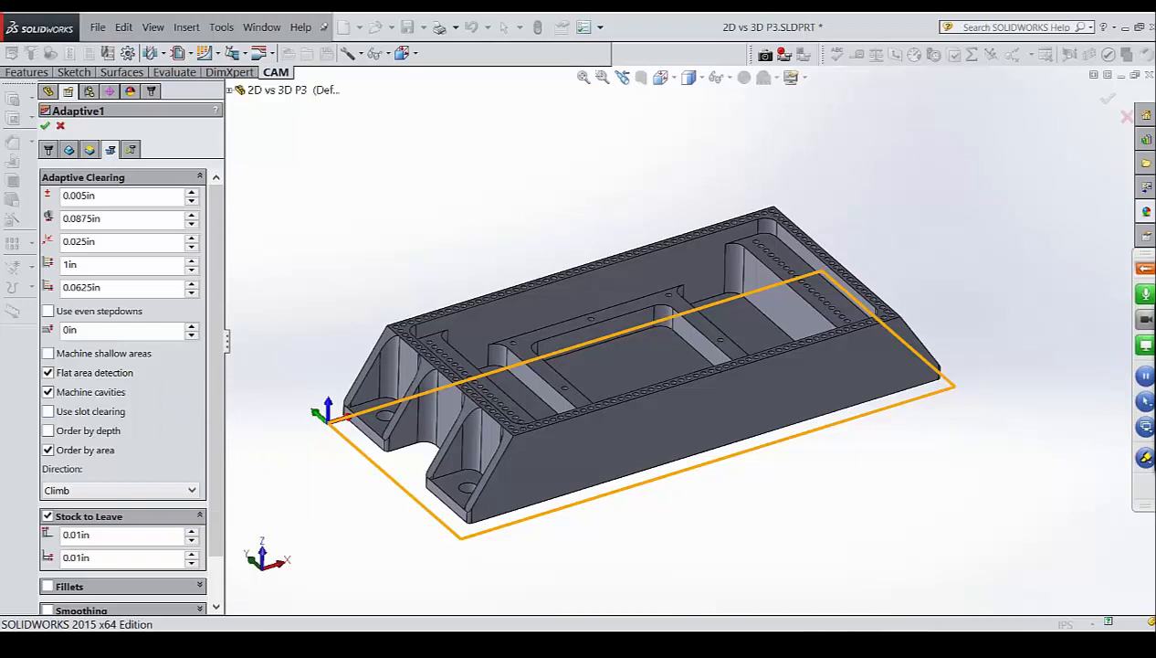
# Switch to Microsoft Word and paste the copied Adaptive1 parameters into the blank document as text only.
pyautogui.click(487, 644)
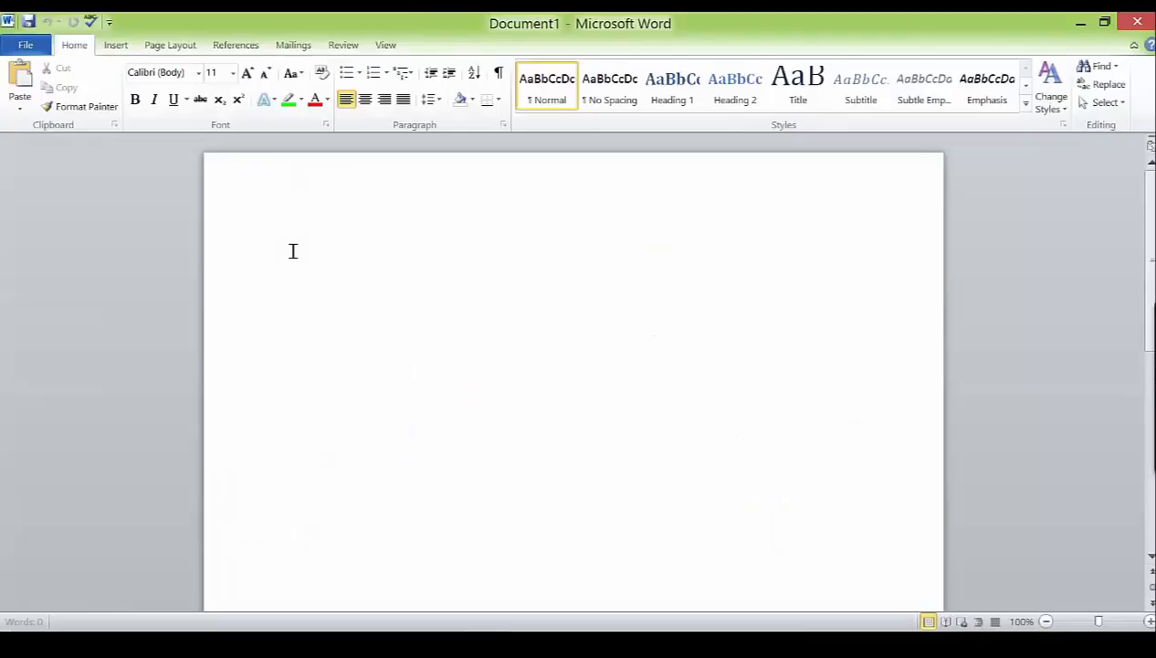
pyautogui.rightClick(291, 251)
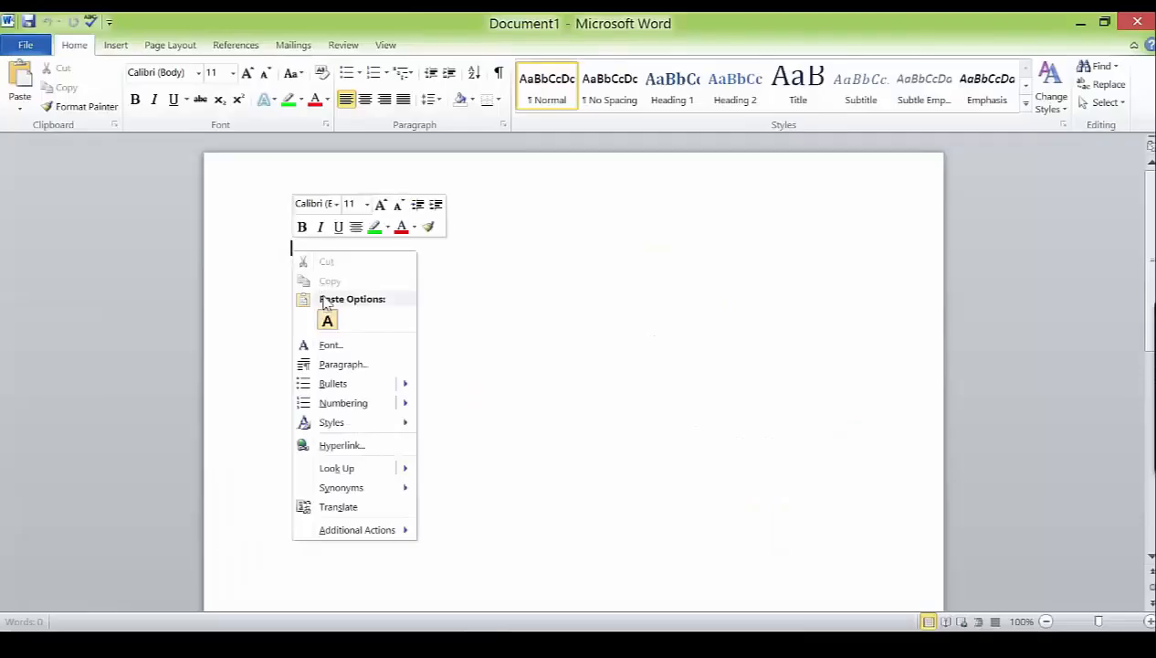
pyautogui.click(328, 318)
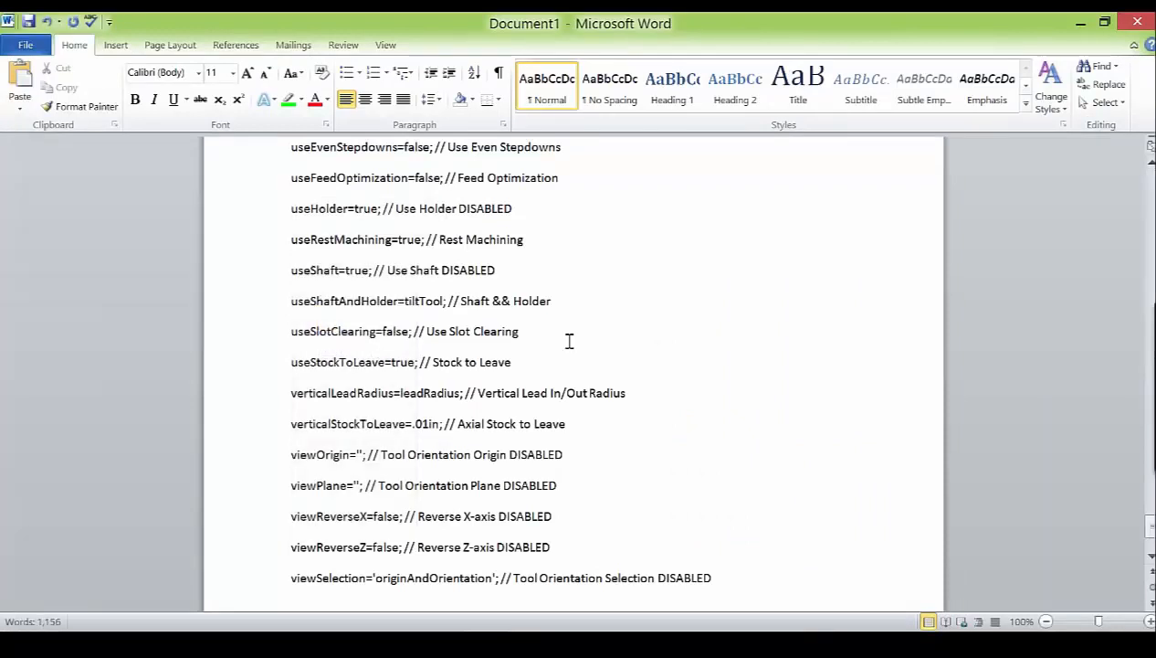
# Read through the pasted list for the tool variables such as tool_diameter and tool_feedPerTooth, and return to SOLIDWORKS.
pyautogui.moveTo(565, 340); pyautogui.dragTo(555, 306)
pyautogui.scroll(10, 574, 366)
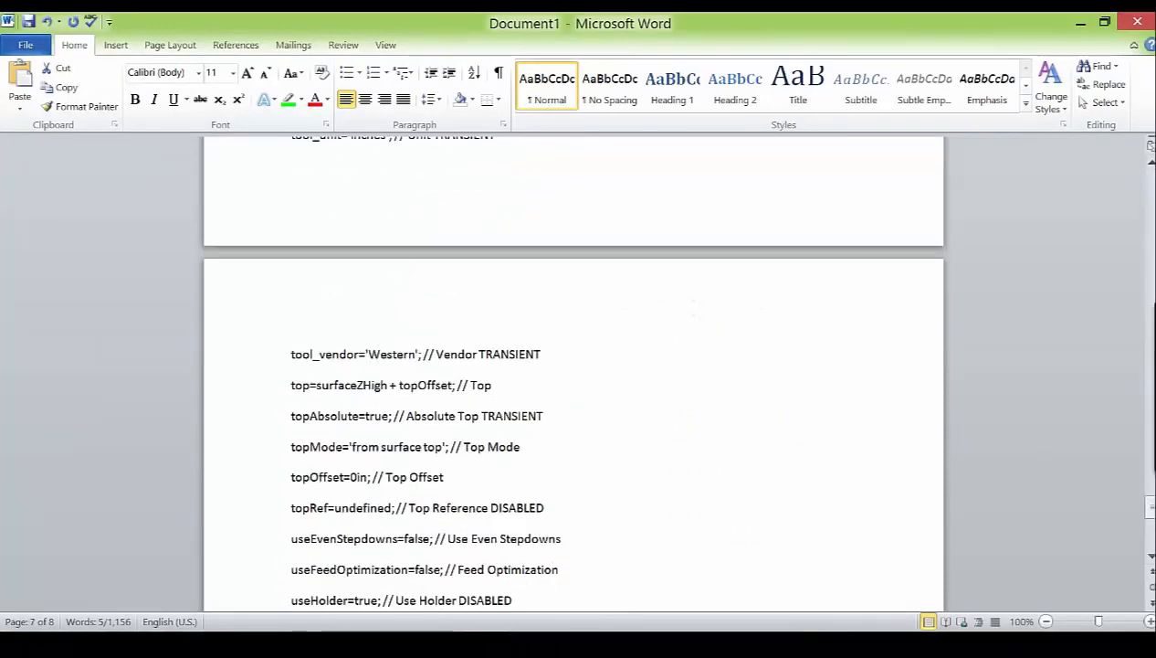
pyautogui.scroll(15, 573, 366)
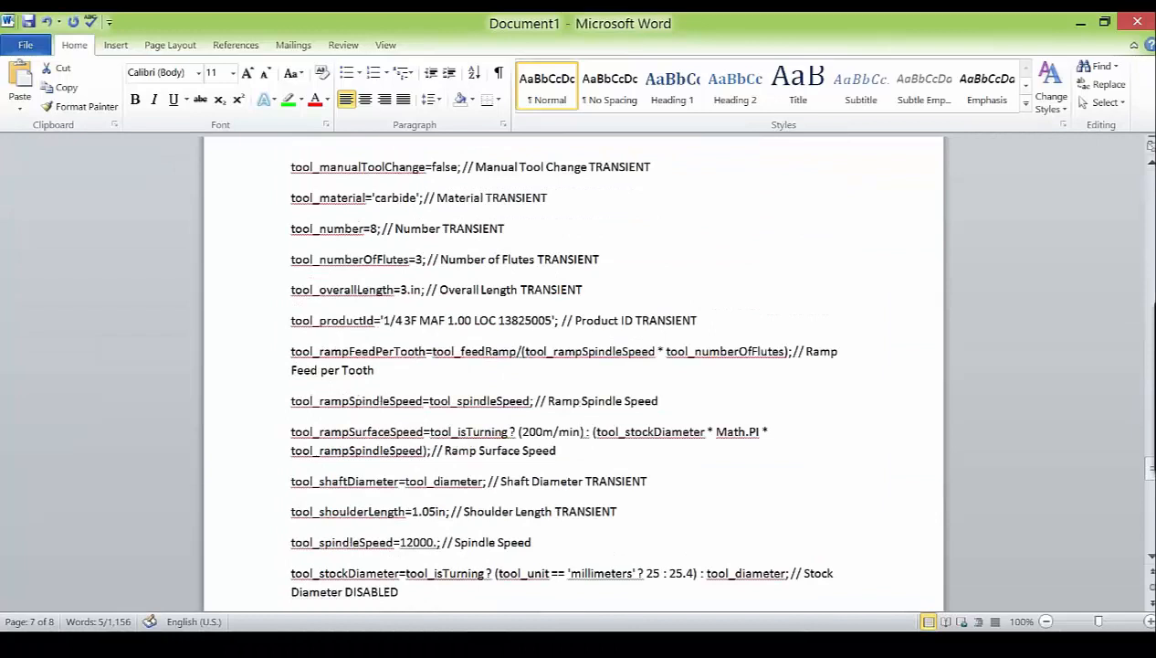
pyautogui.scroll(10, 574, 375)
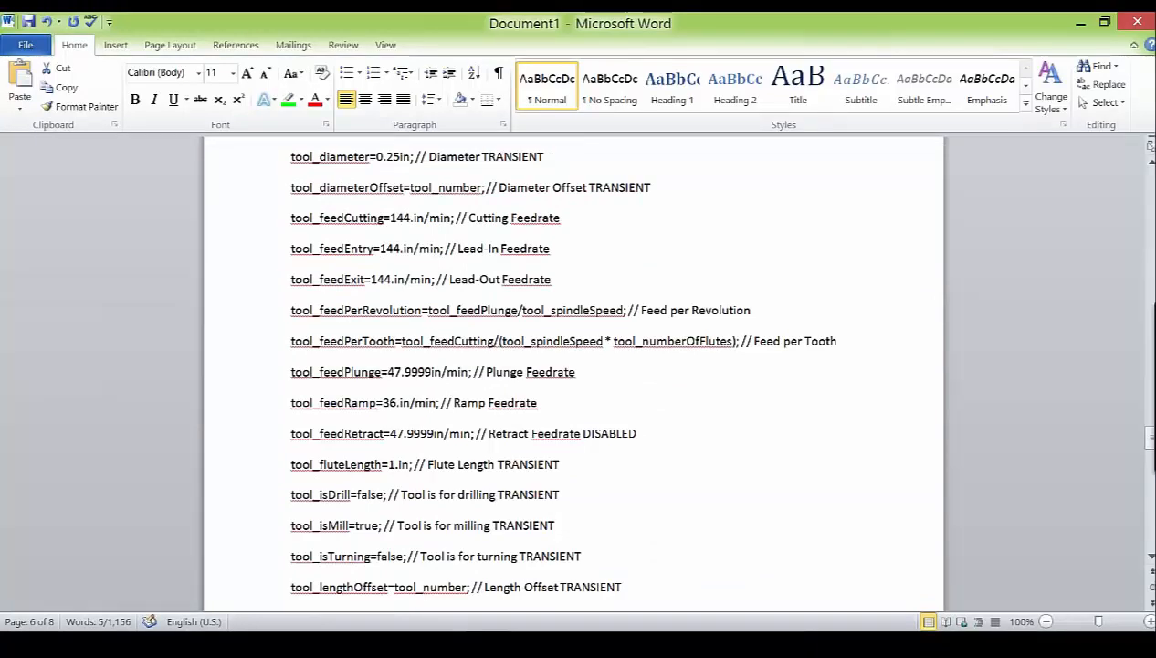
pyautogui.click(1081, 26)
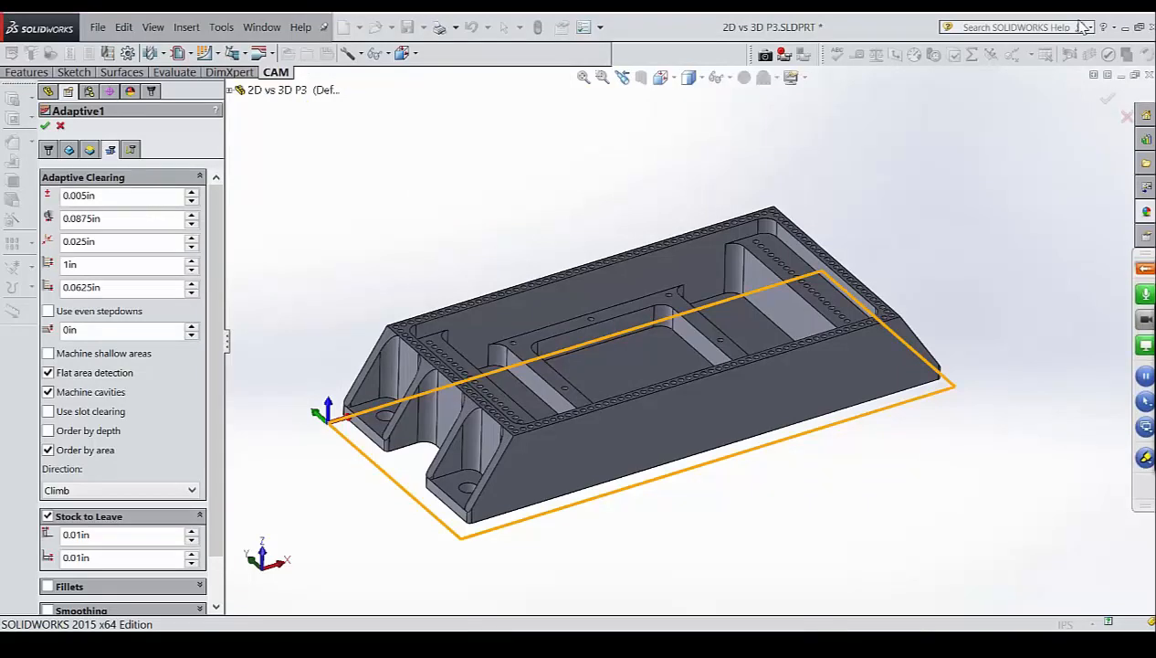
# Examine the expression behind Adaptive1's optimal load and close the operation without changing it.
pyautogui.rightClick(109, 217)
pyautogui.click(173, 311)
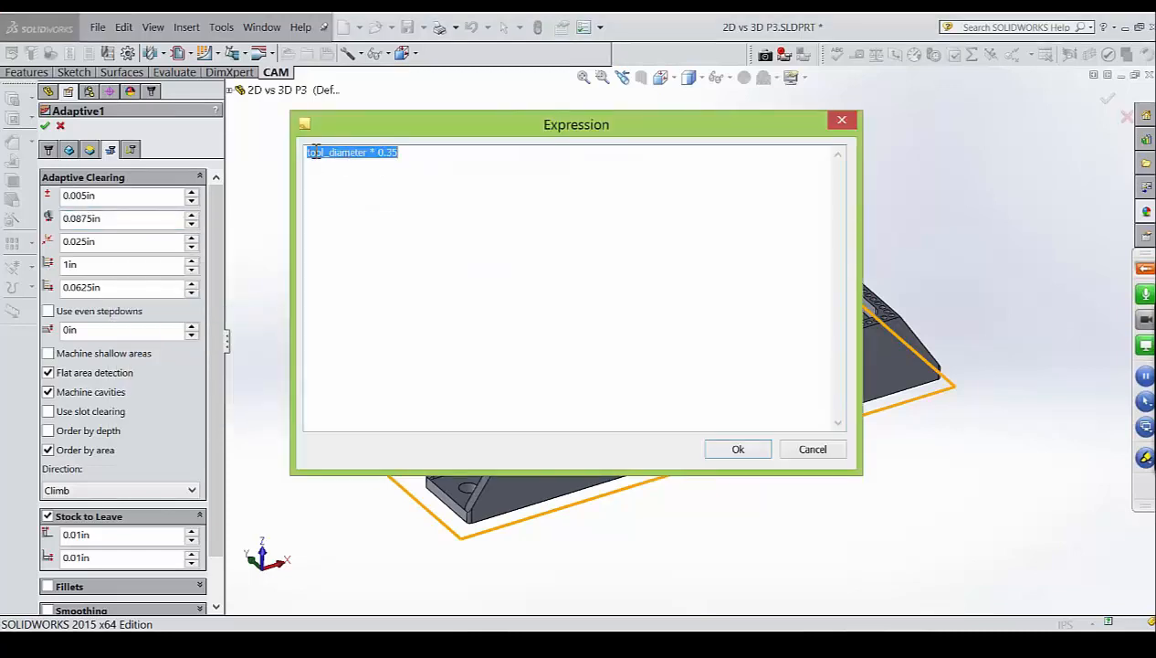
pyautogui.moveTo(308, 152); pyautogui.dragTo(368, 155)
pyautogui.moveTo(415, 156); pyautogui.dragTo(272, 147)
pyautogui.click(841, 124)
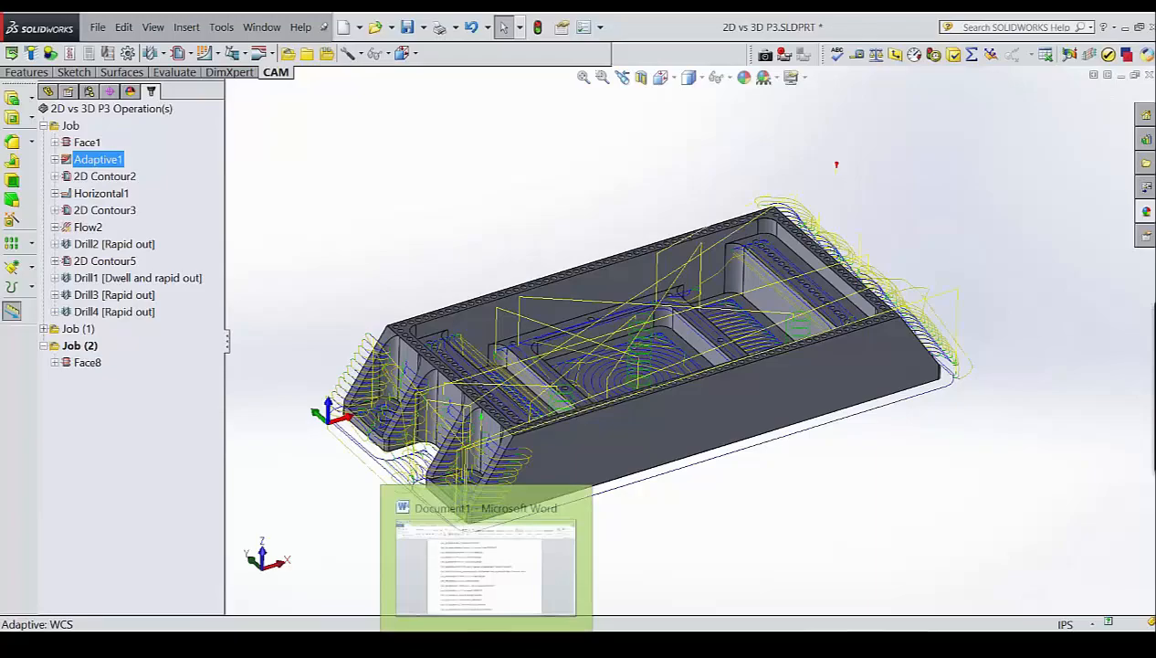
# Check the parameter variable names in the Word document once more and return to SOLIDWORKS.
pyautogui.click(509, 536)
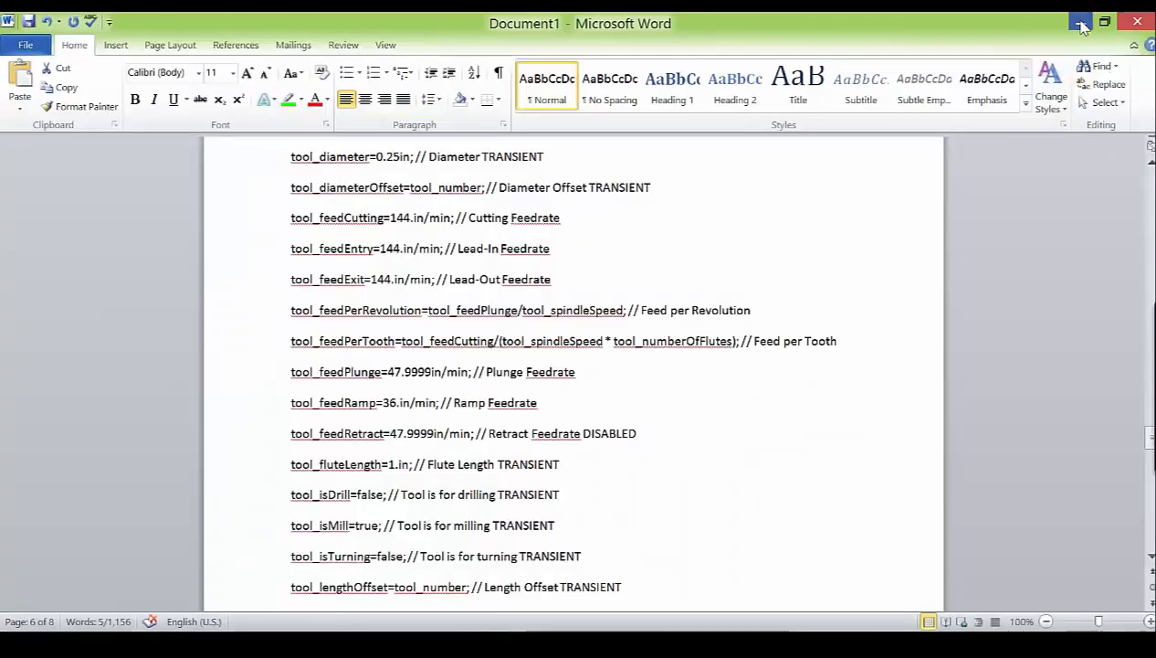
pyautogui.click(1083, 25)
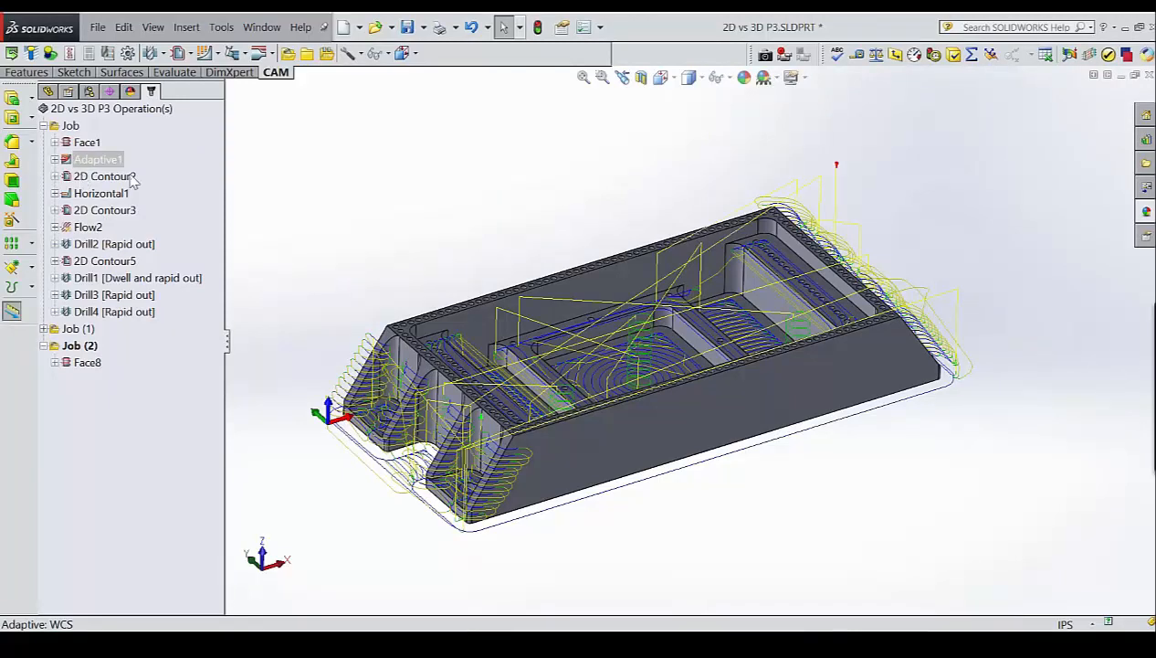
pyautogui.moveTo(486, 644)
# Open Face1's height settings, examine the clearance height offset and the other height references, and accept the operation unchanged.
pyautogui.click(86, 144)
pyautogui.doubleClick(87, 144)
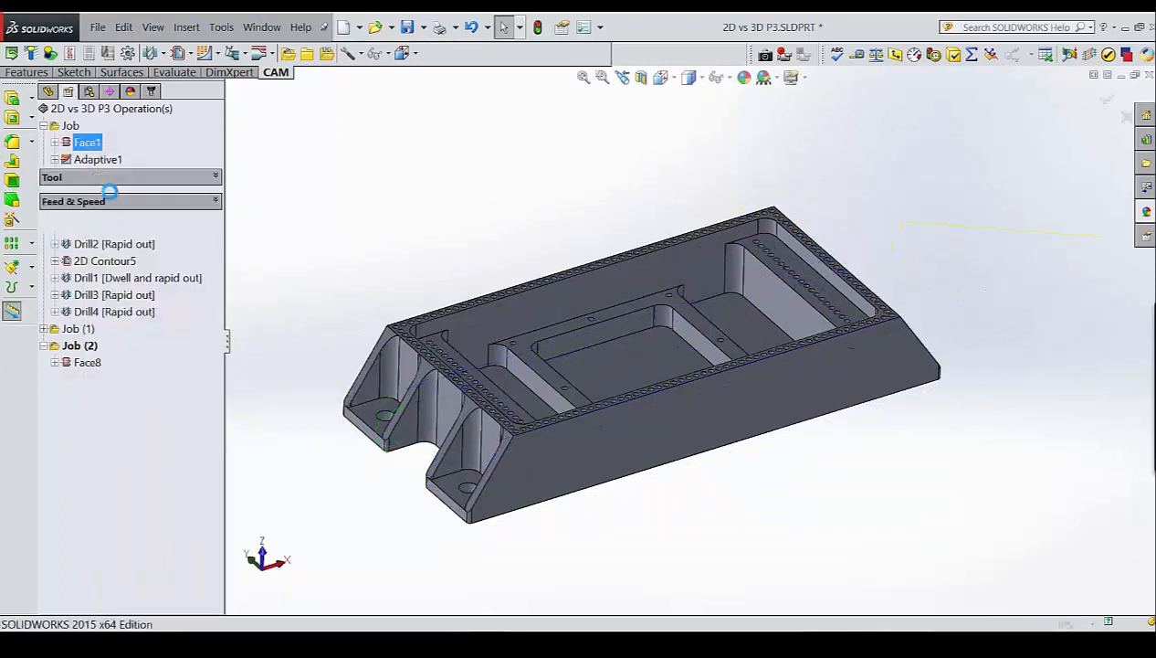
pyautogui.click(90, 150)
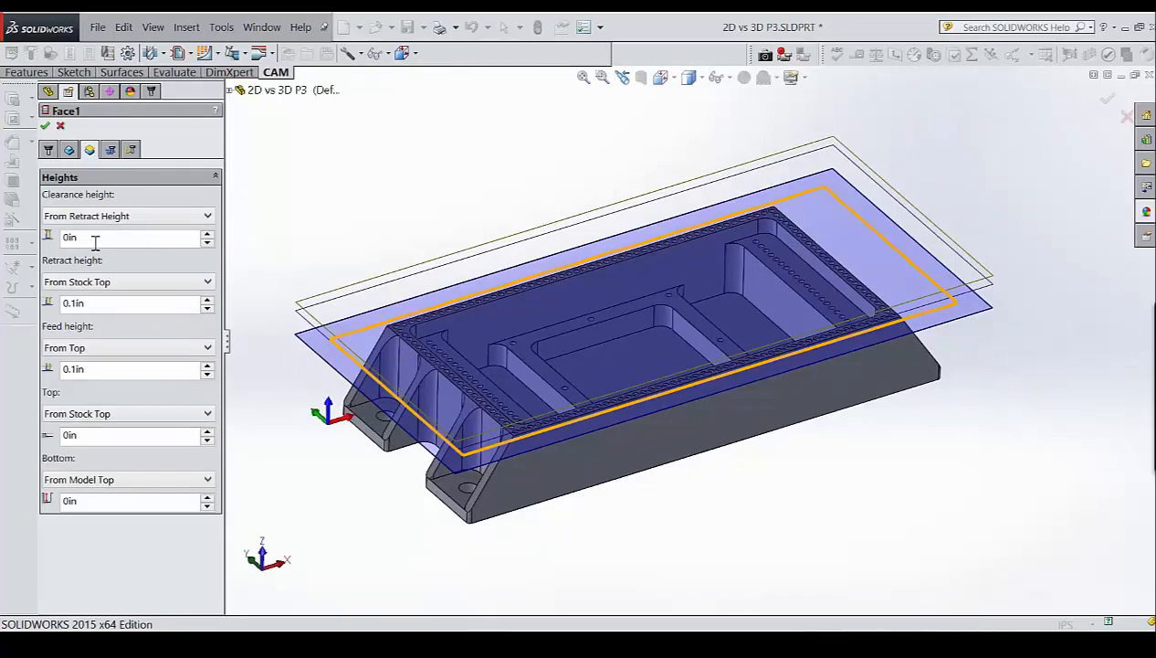
pyautogui.click(96, 239)
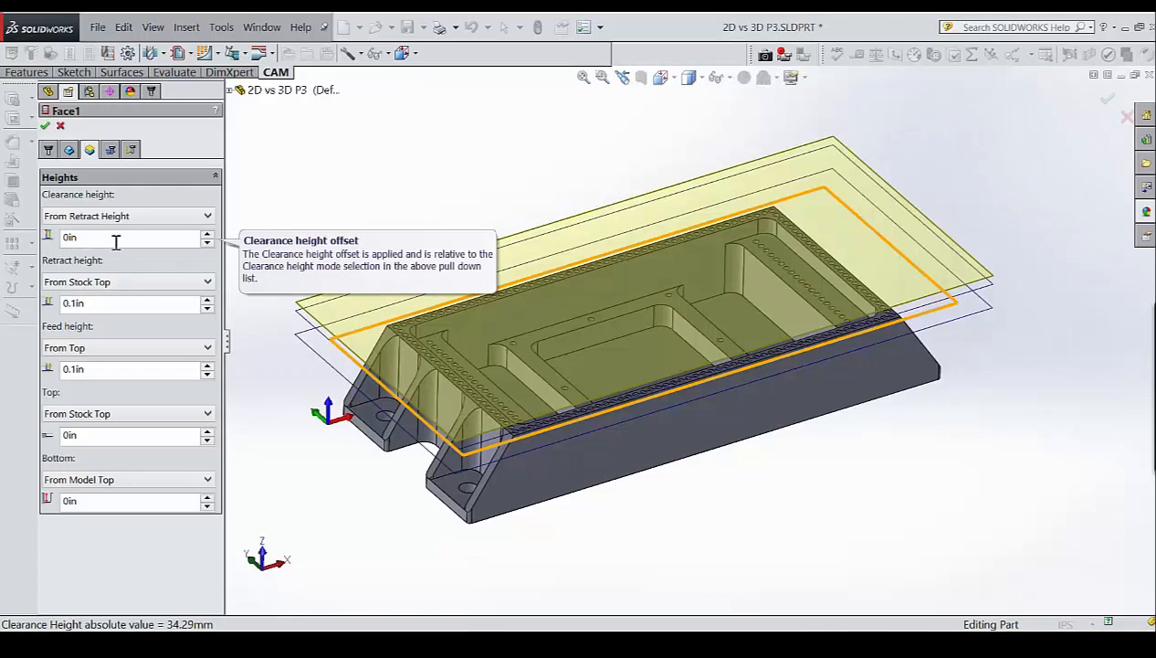
pyautogui.click(98, 241)
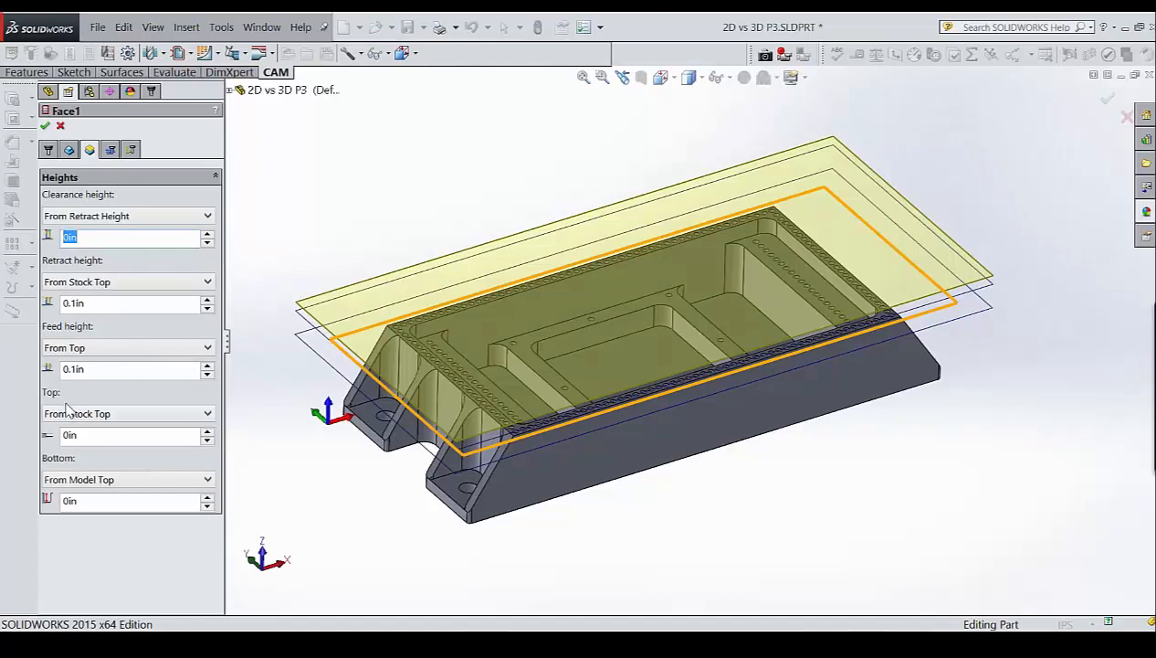
pyautogui.moveTo(128, 421)
pyautogui.click(45, 126)
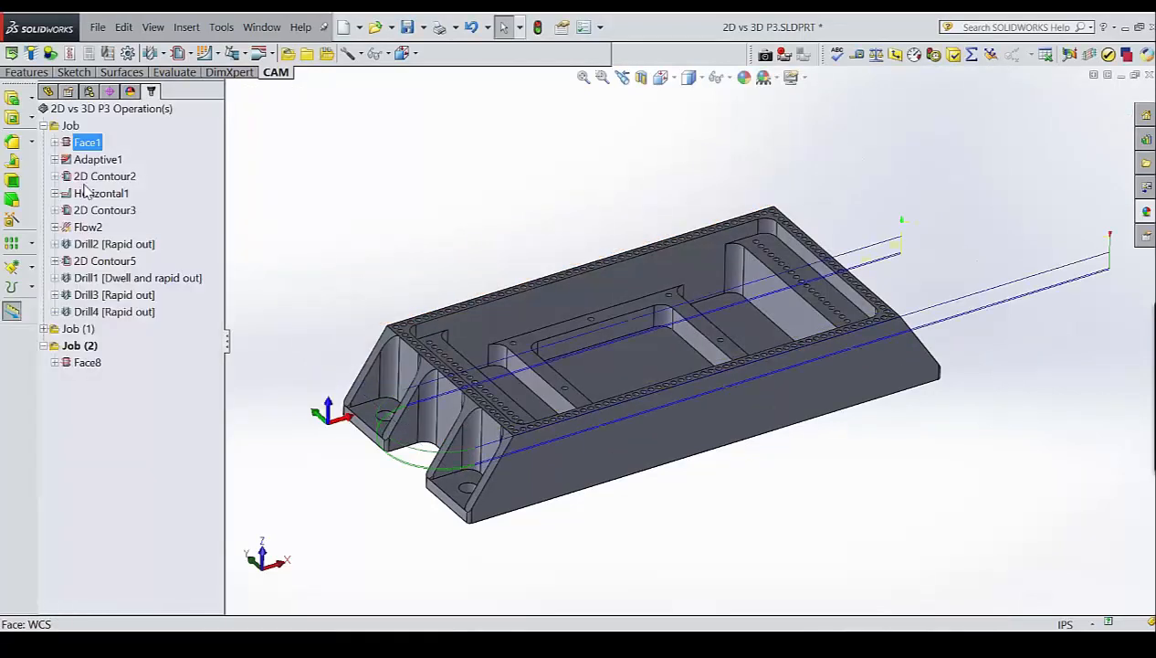
# View the toolpath of Drill1 in the first job and clear the selection.
pyautogui.click(104, 279)
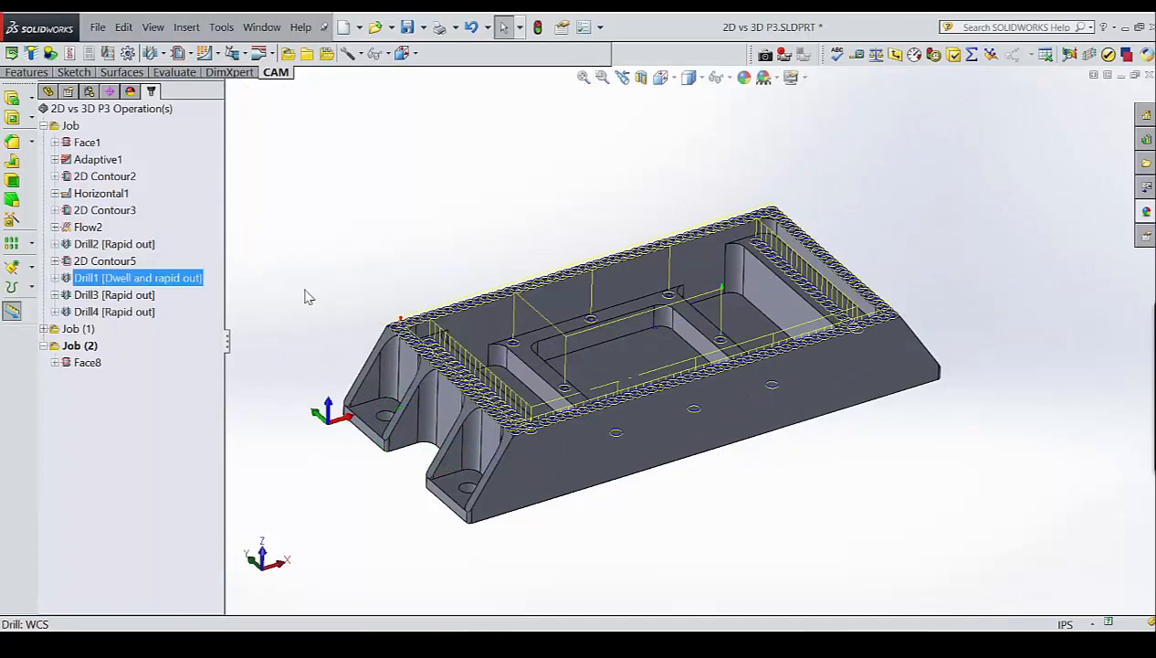
pyautogui.click(409, 277)
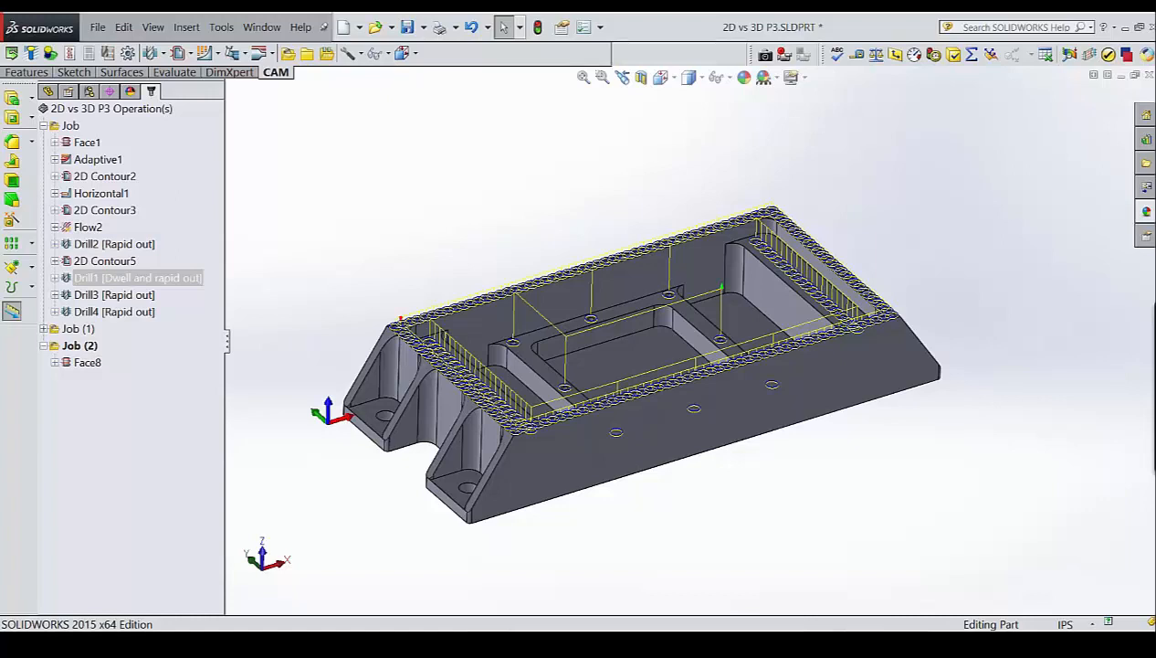
pyautogui.click(108, 415)
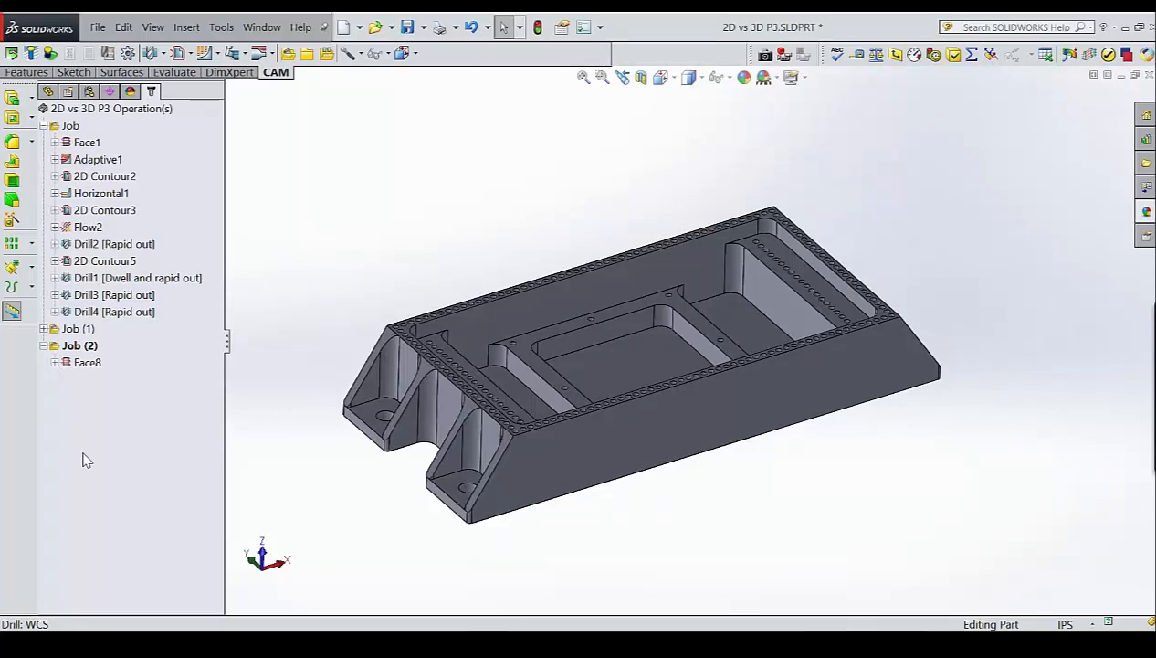
# Save the part file and slightly widen the CAM operations tree.
pyautogui.scroll(-3, 475, 300)
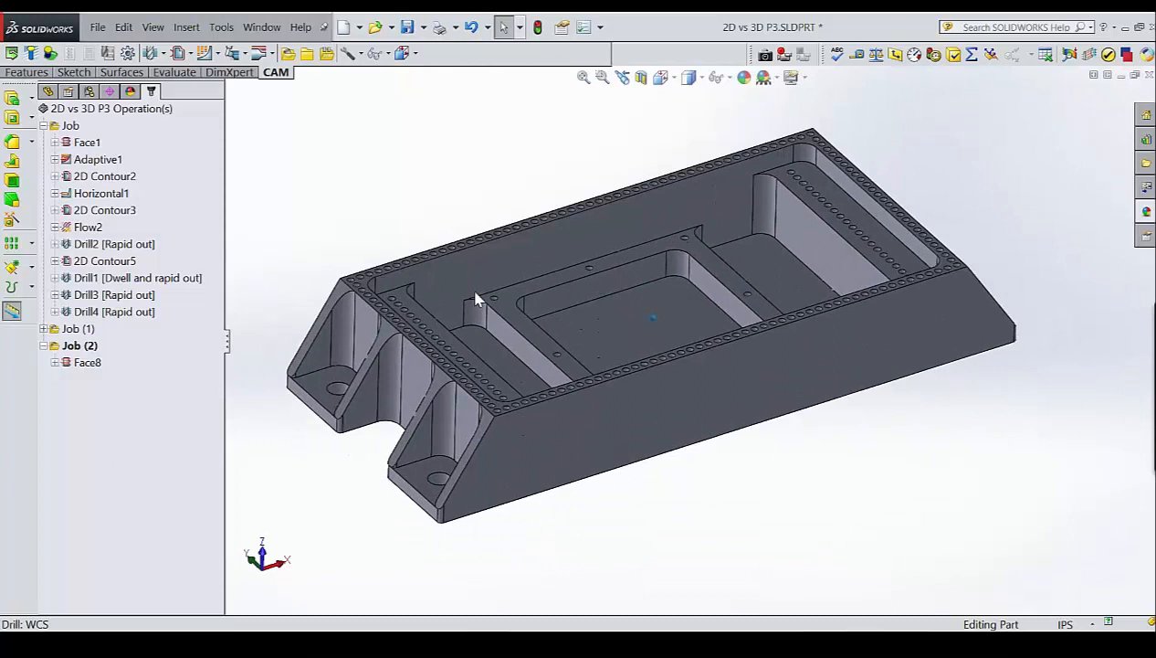
pyautogui.scroll(-2, 475, 300)
pyautogui.click(407, 27)
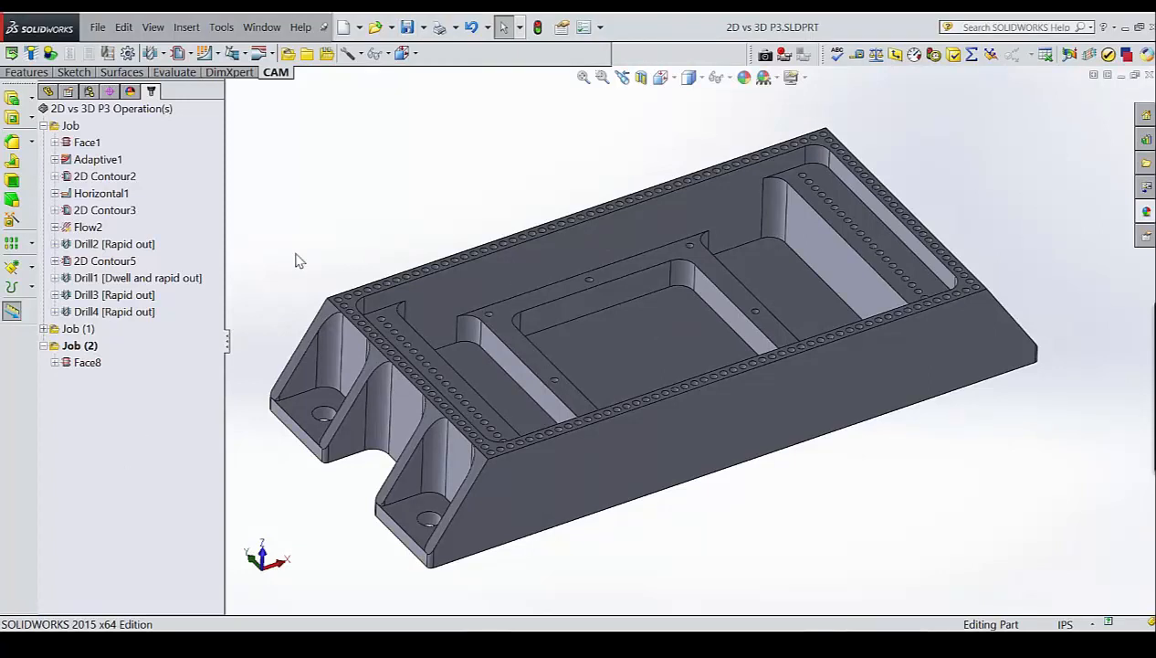
pyautogui.scroll(1, 485, 253)
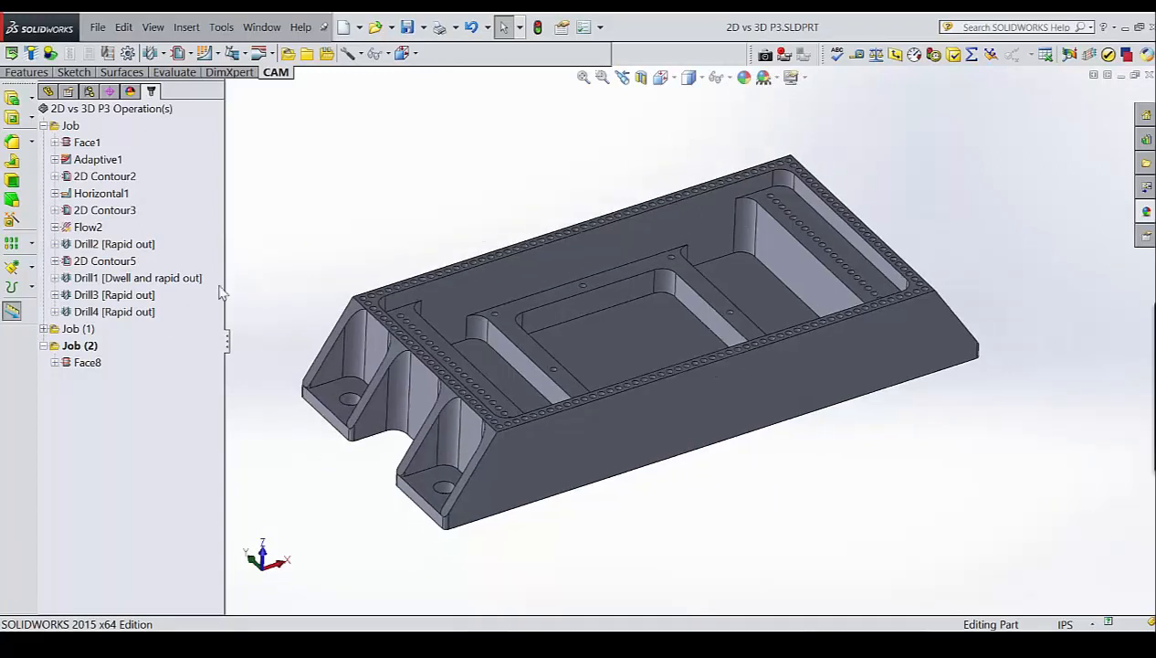
pyautogui.moveTo(227, 286); pyautogui.dragTo(247, 284)
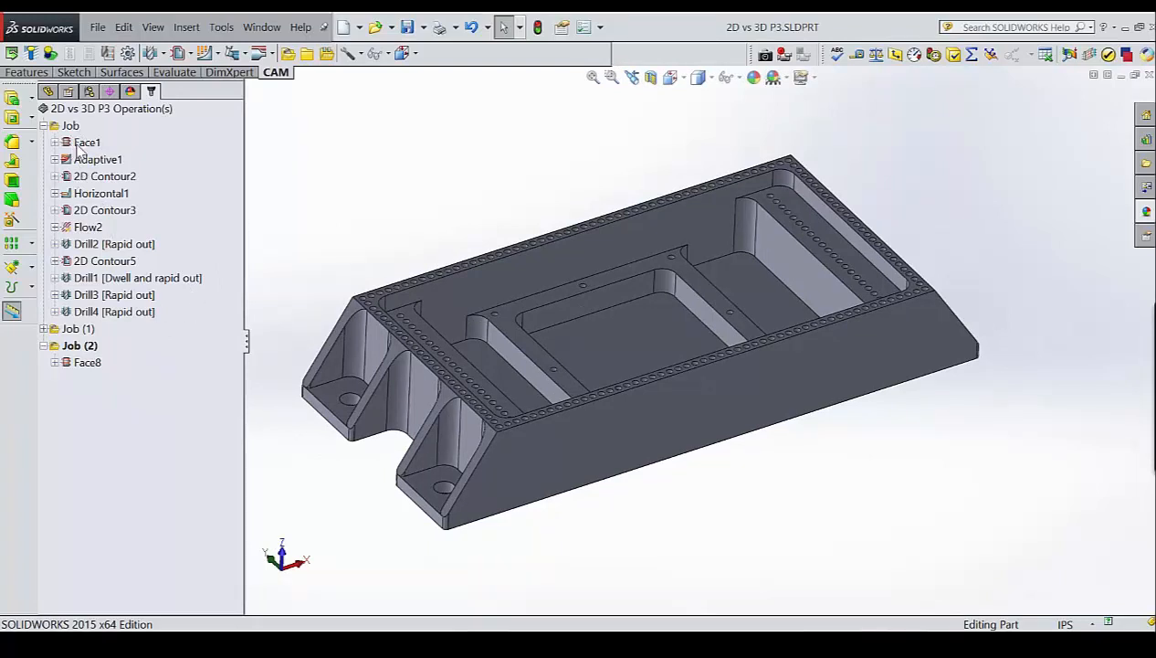
pyautogui.moveTo(169, 322); pyautogui.dragTo(99, 150)
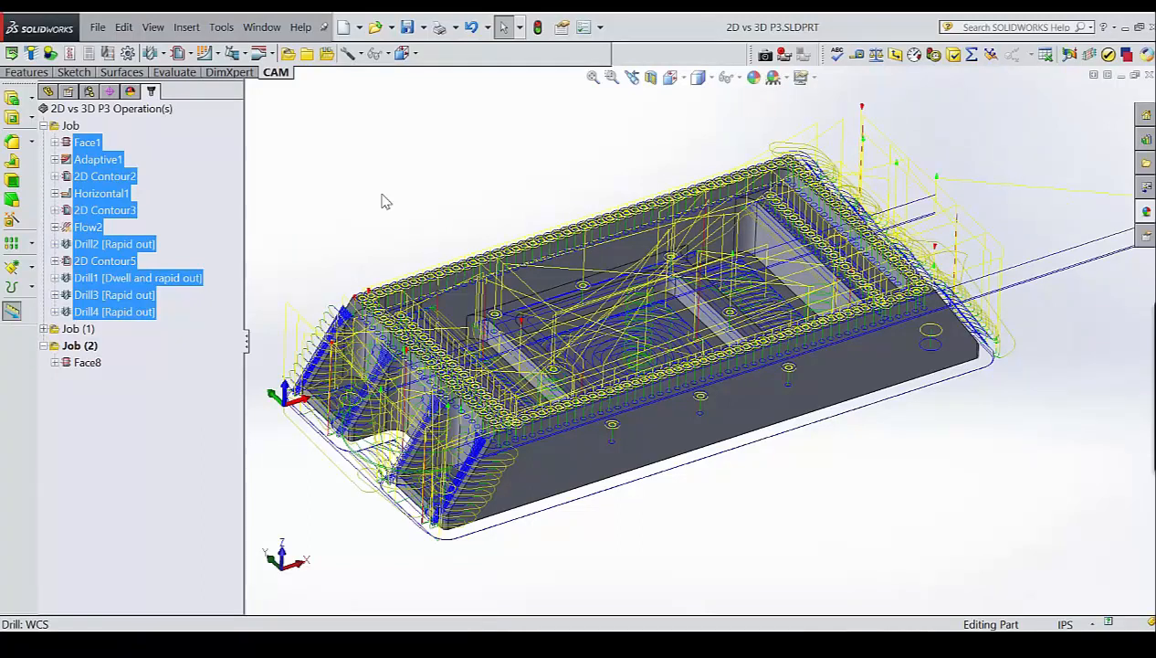
pyautogui.rightClick(82, 148)
pyautogui.click(108, 151)
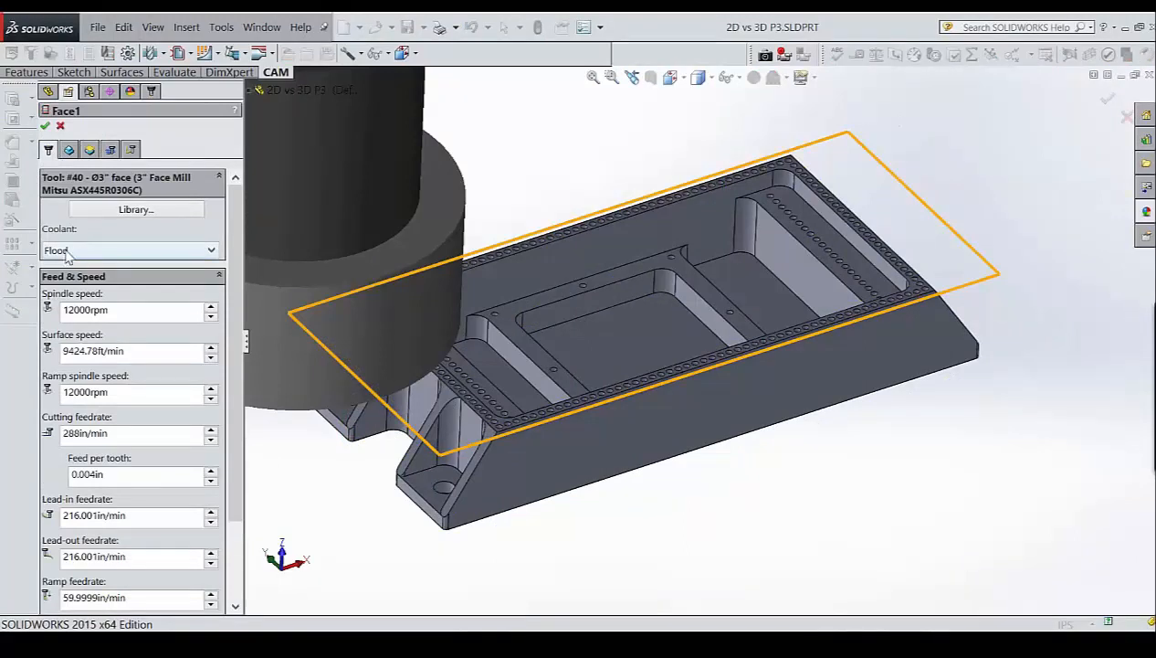
pyautogui.click(60, 126)
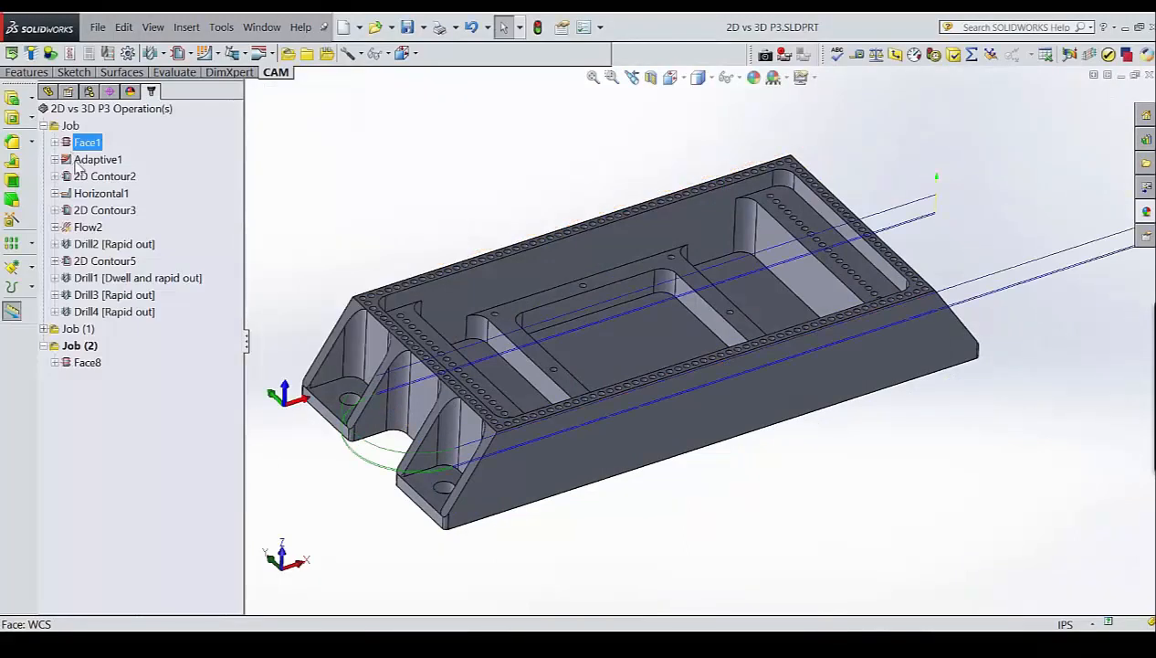
# Select all operations of the first job, from Face1 through Drill4, and open them together in Compare and Edit.
pyautogui.moveTo(175, 316); pyautogui.dragTo(82, 149)
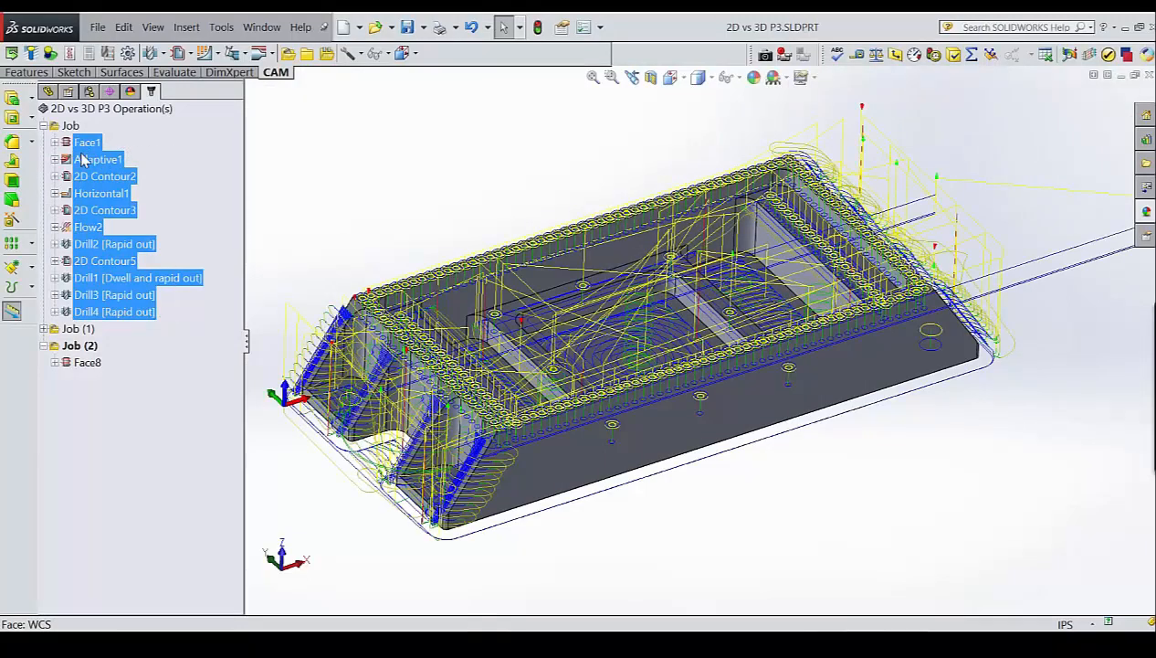
pyautogui.rightClick(83, 159)
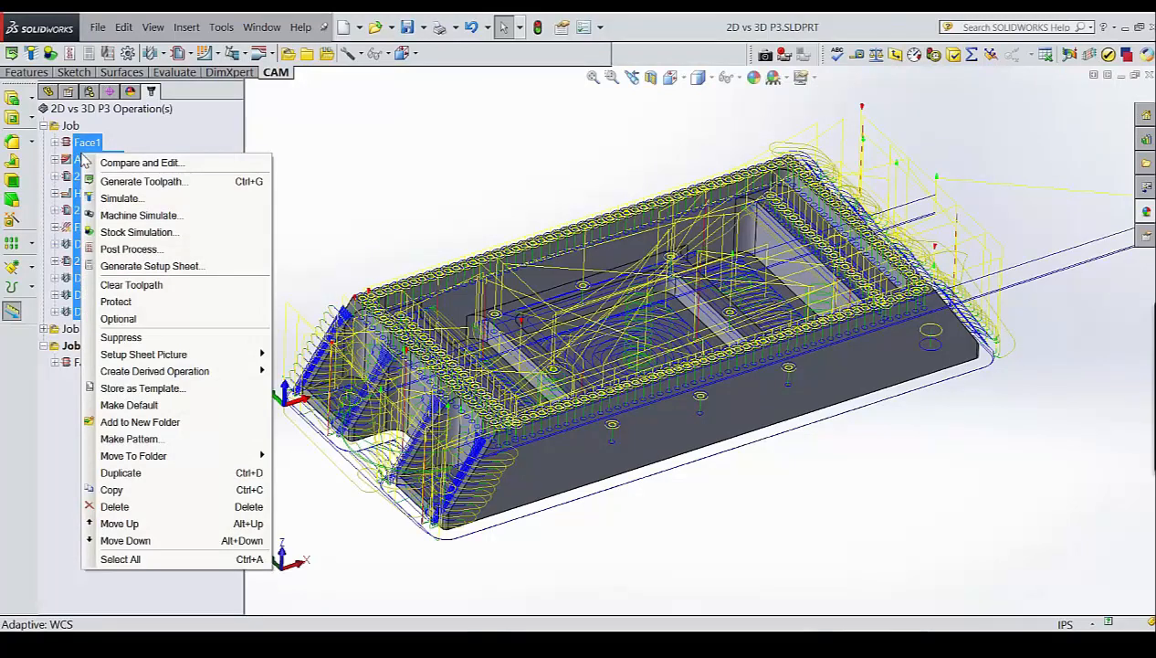
pyautogui.click(107, 164)
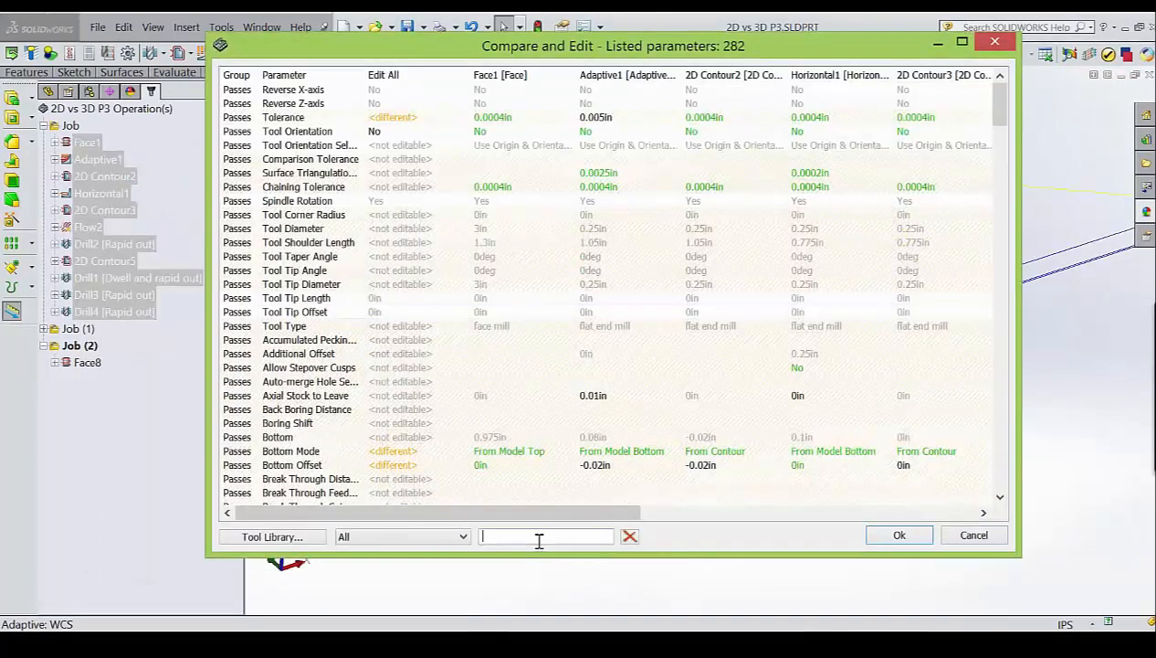
# Filter the compared parameters by "cool", try setting Coolant to Air for all operations, and discard the change.
pyautogui.write('cool')
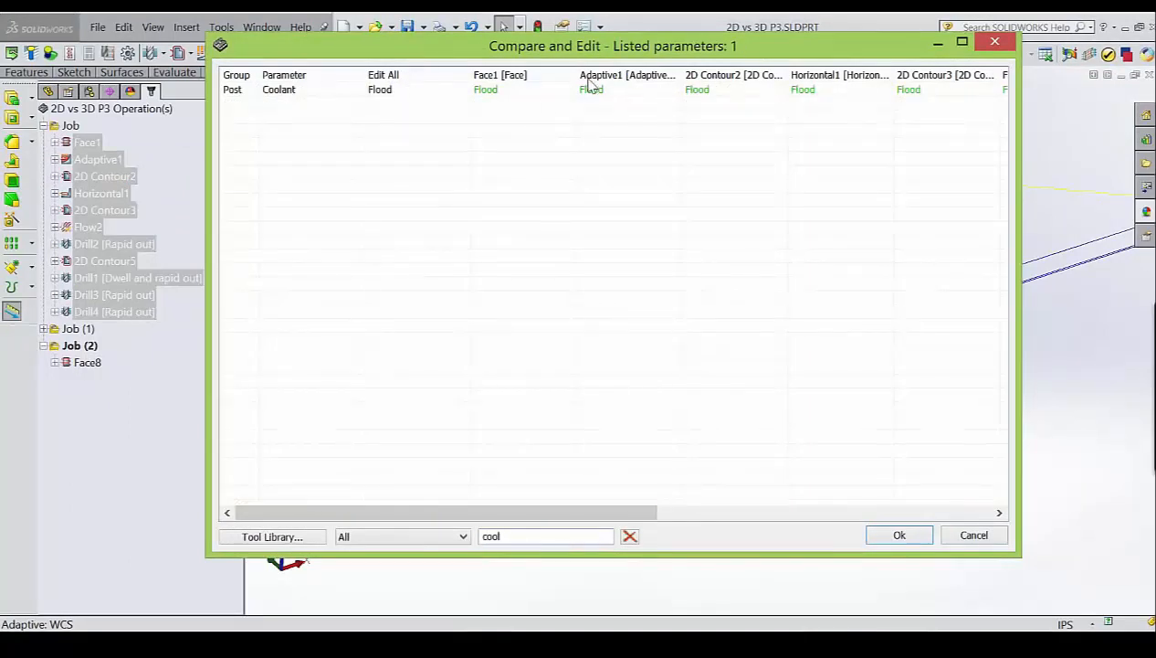
pyautogui.click(436, 90)
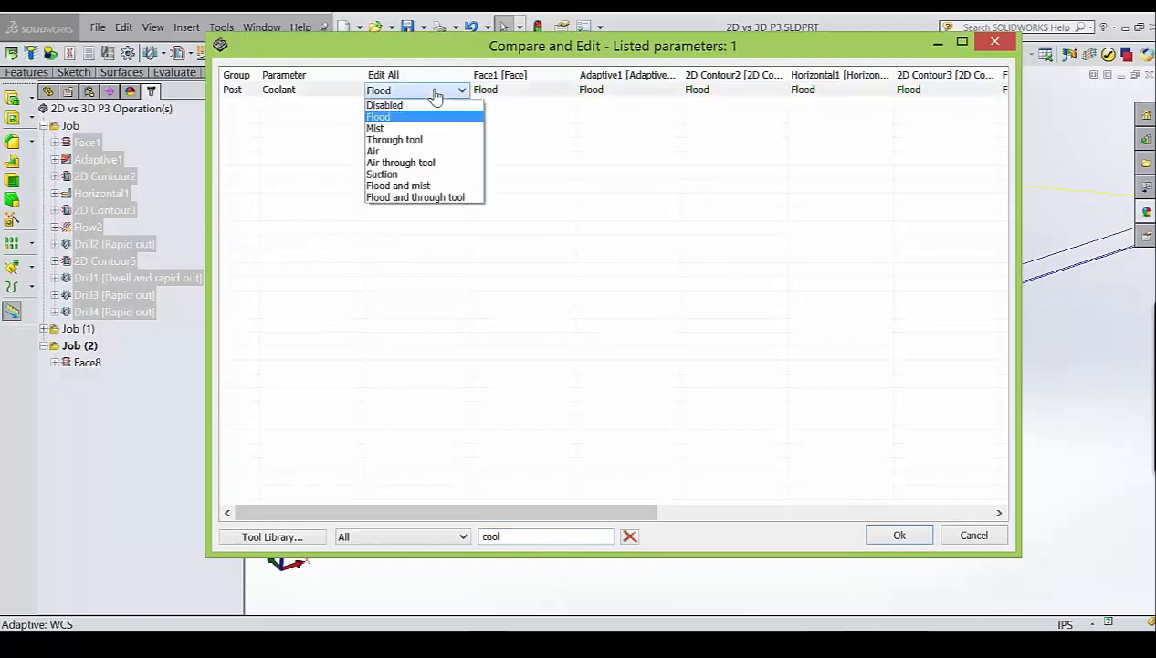
pyautogui.click(430, 151)
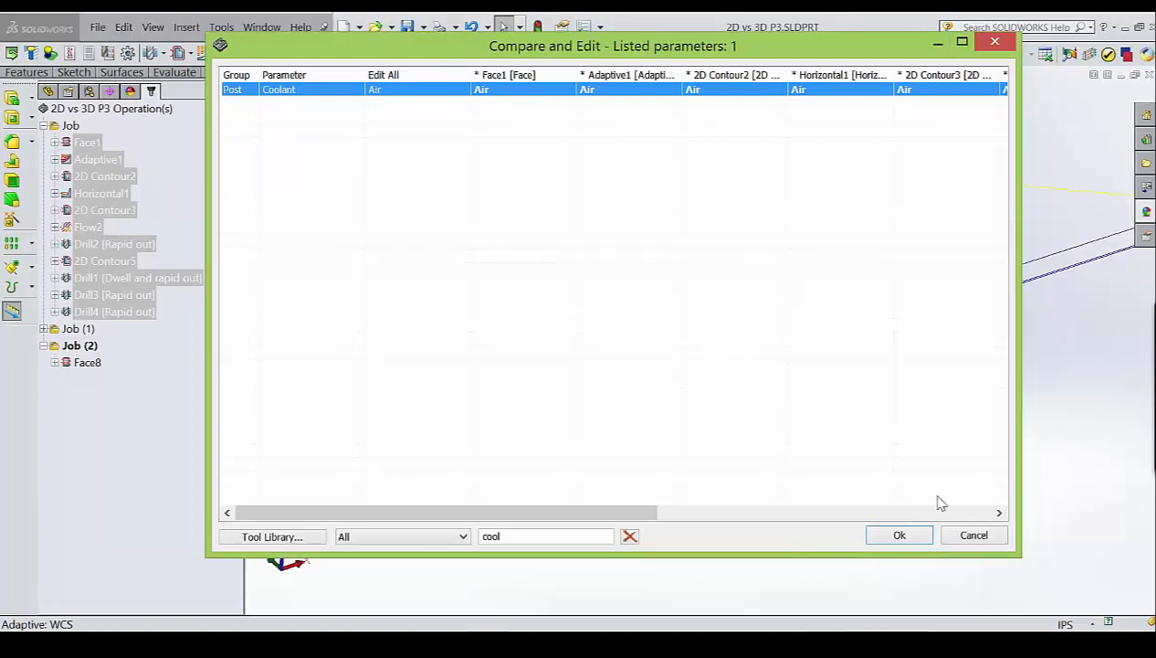
pyautogui.click(973, 535)
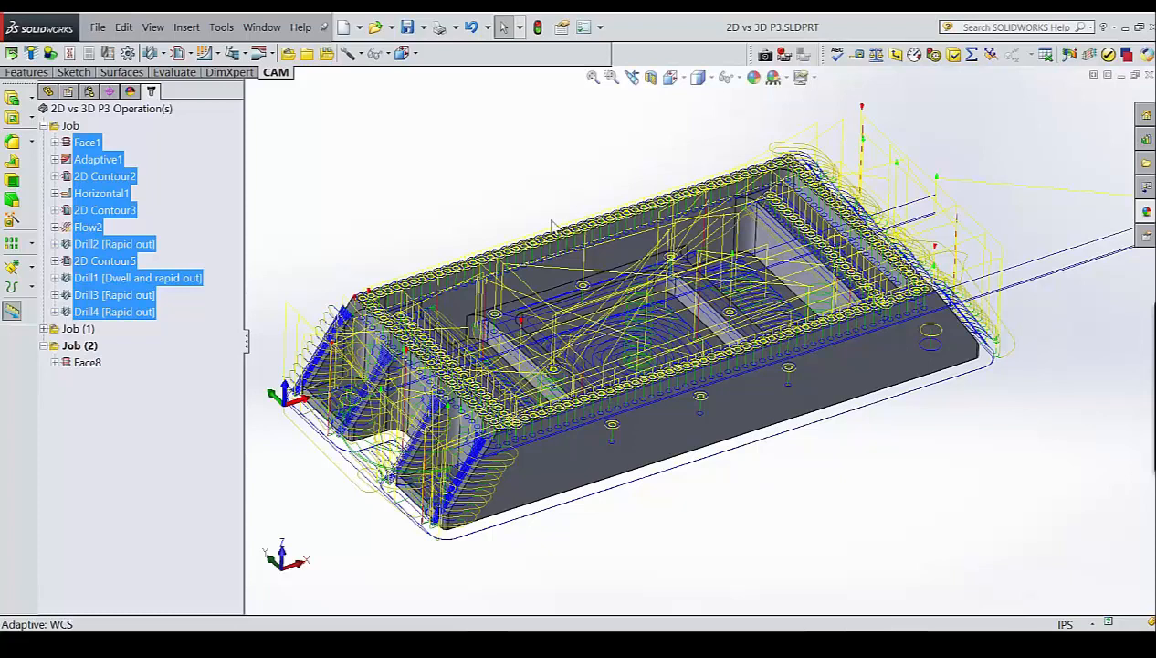
pyautogui.click(185, 392)
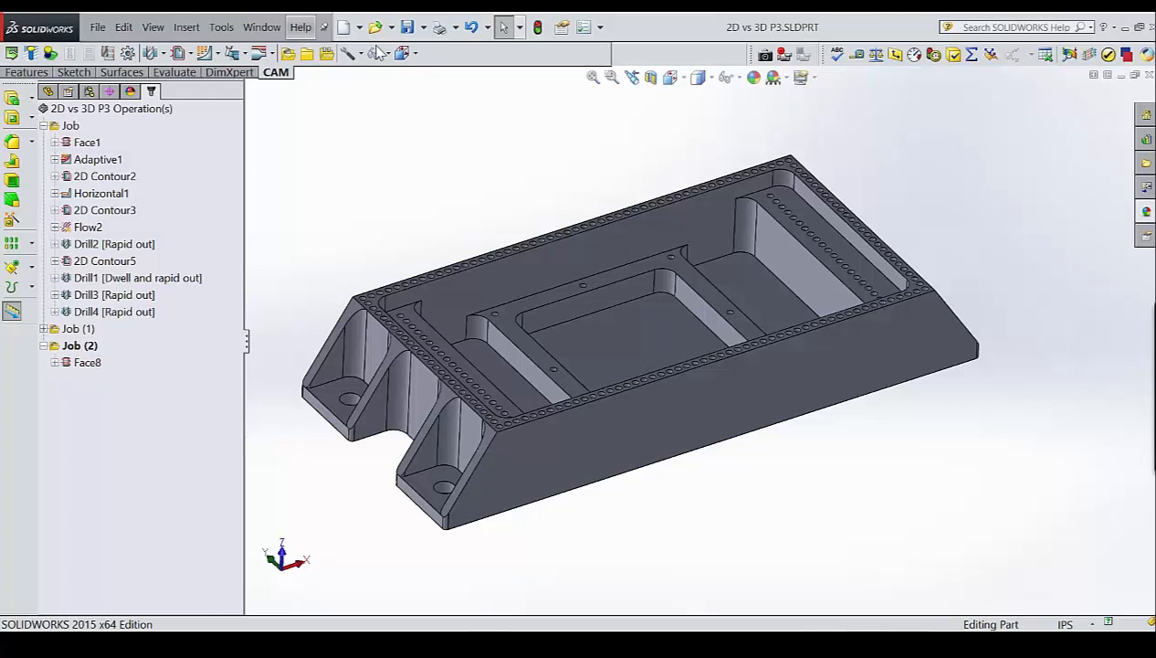
# Open all operations of the first job, Face1 through Drill4, in Compare and Edit again and filter the parameters by "hei".
pyautogui.moveTo(182, 320); pyautogui.dragTo(87, 141)
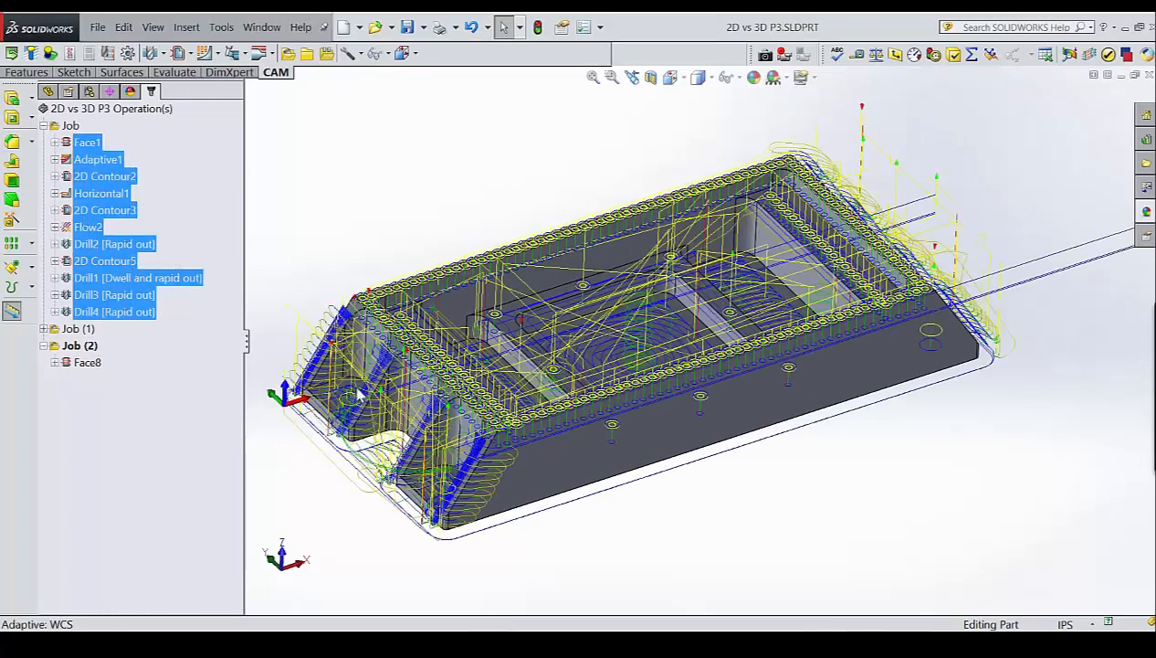
pyautogui.rightClick(97, 179)
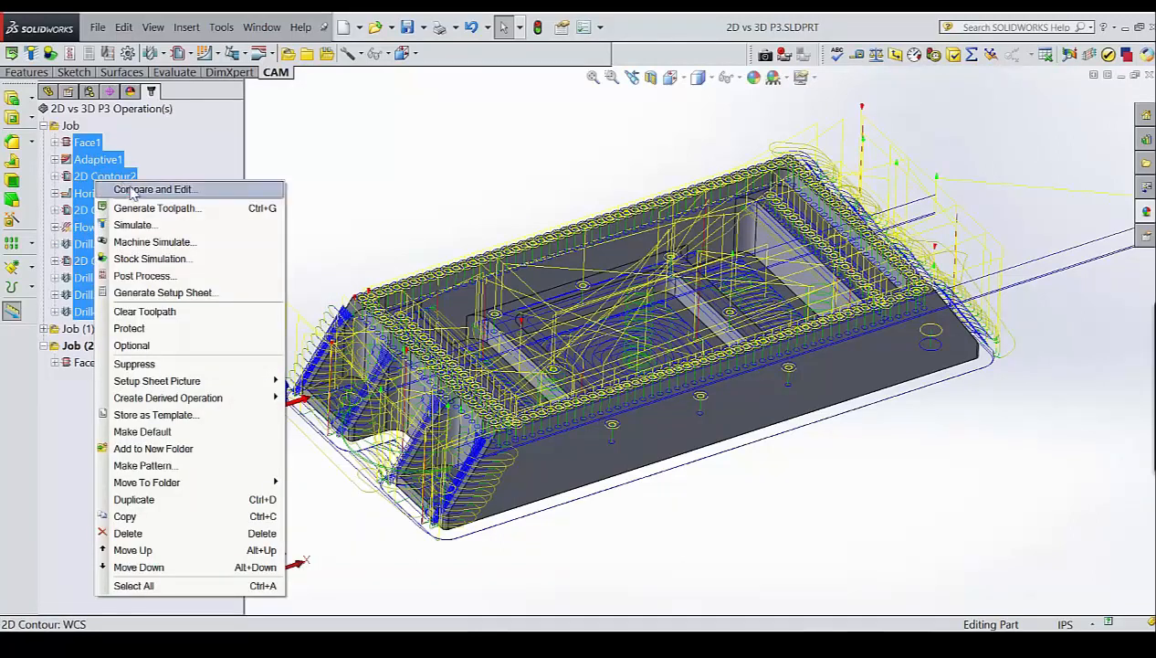
pyautogui.click(133, 190)
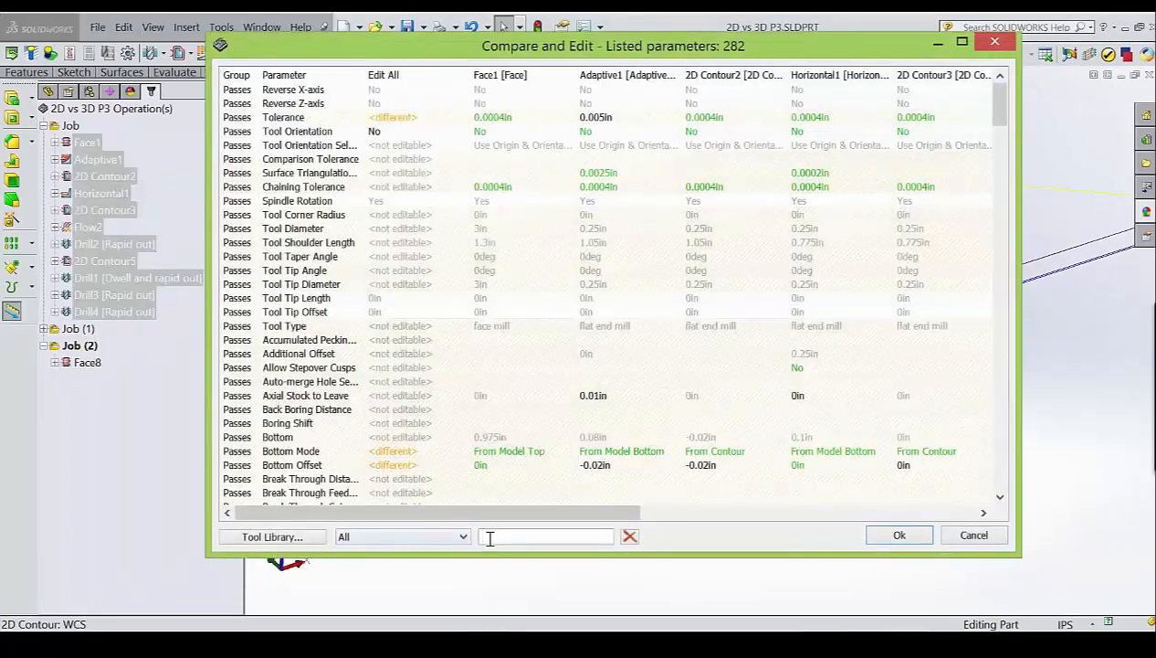
pyautogui.click(490, 538)
pyautogui.write('hei')
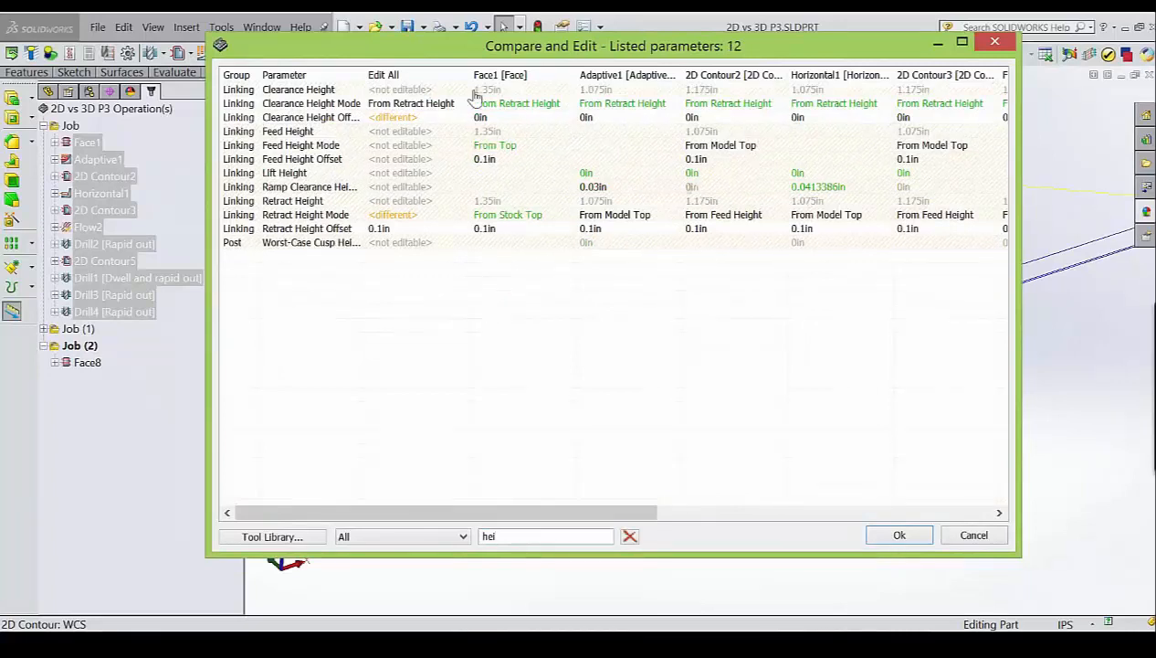
# Examine the Clearance Height Mode choices for editing all operations at once, and close the comparison without changes.
pyautogui.click(429, 105)
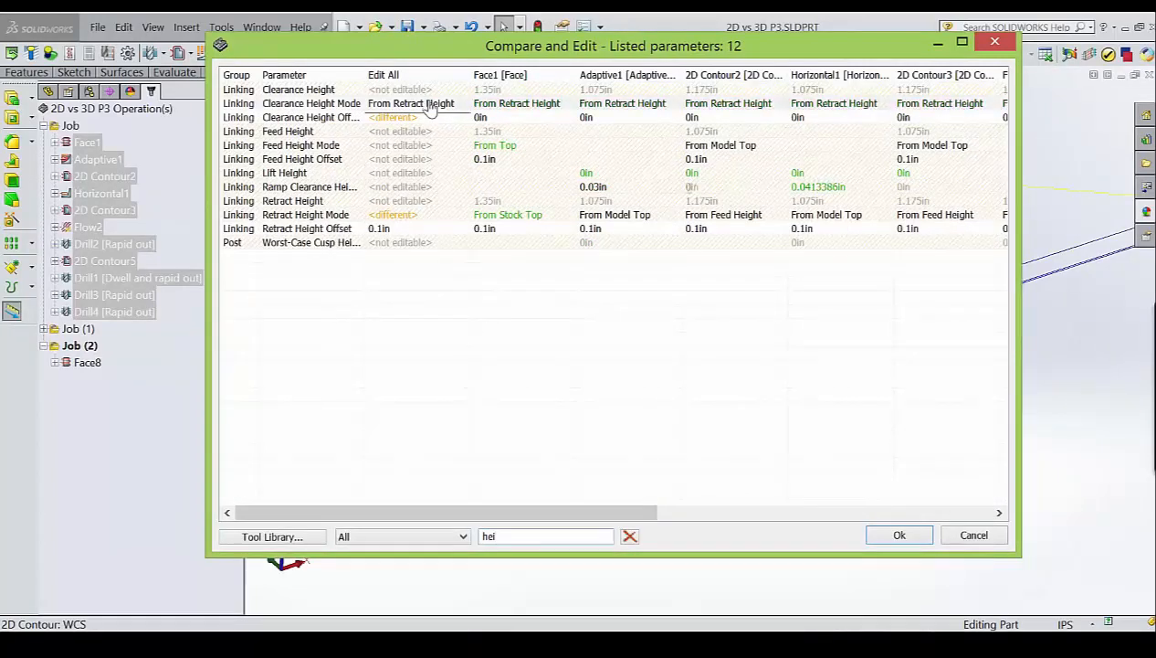
pyautogui.click(431, 106)
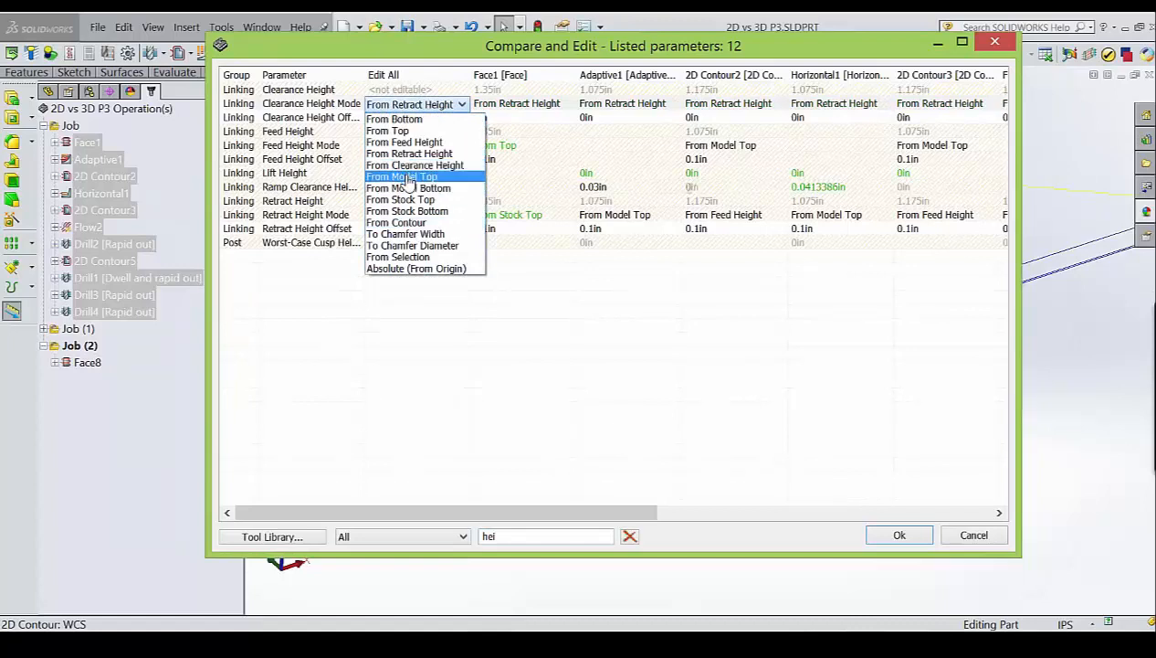
pyautogui.click(959, 540)
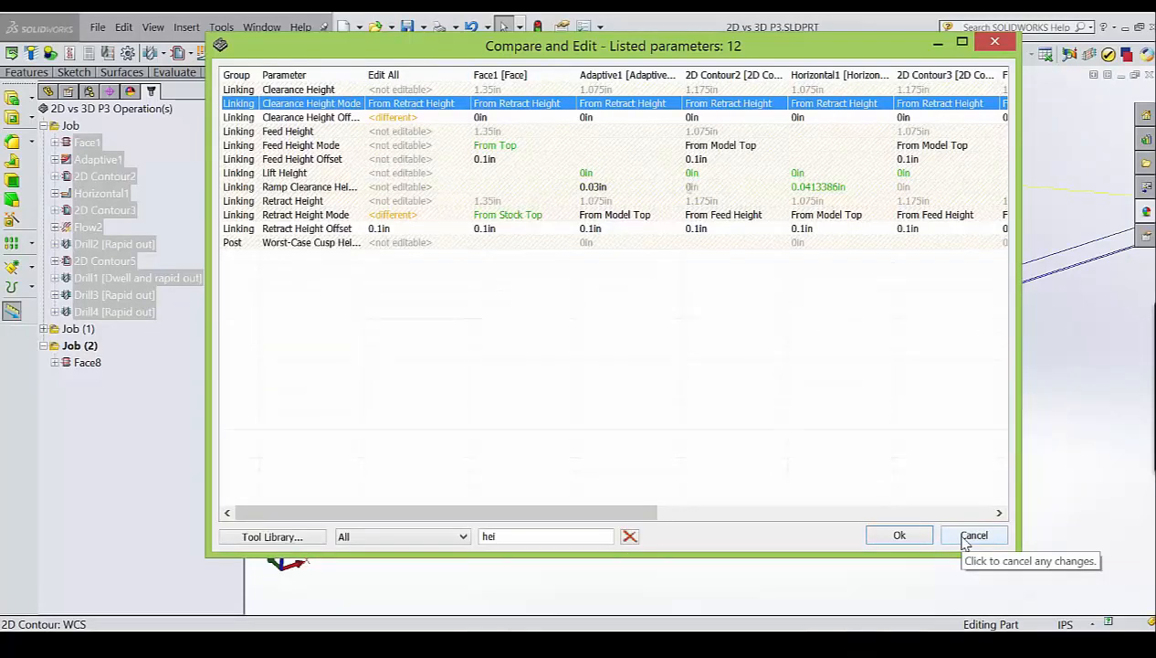
pyautogui.click(965, 540)
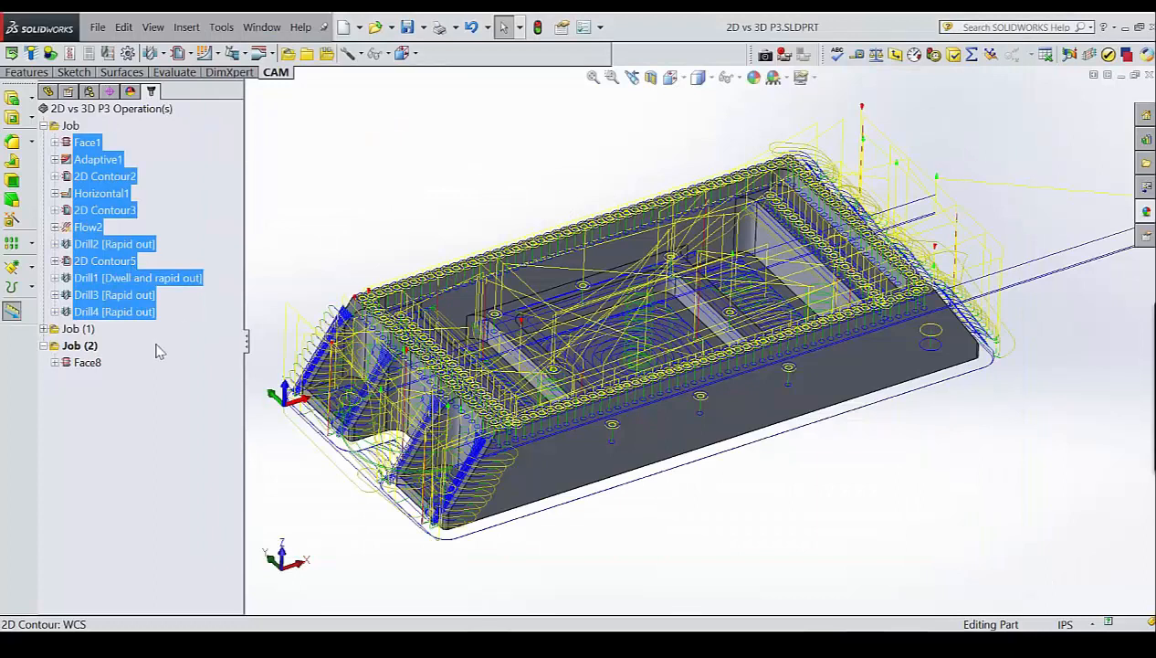
# Look over the commands available for Drill3 and Drill4 together, and view the toolpath of 2D Contour2.
pyautogui.moveTo(186, 320); pyautogui.dragTo(149, 302)
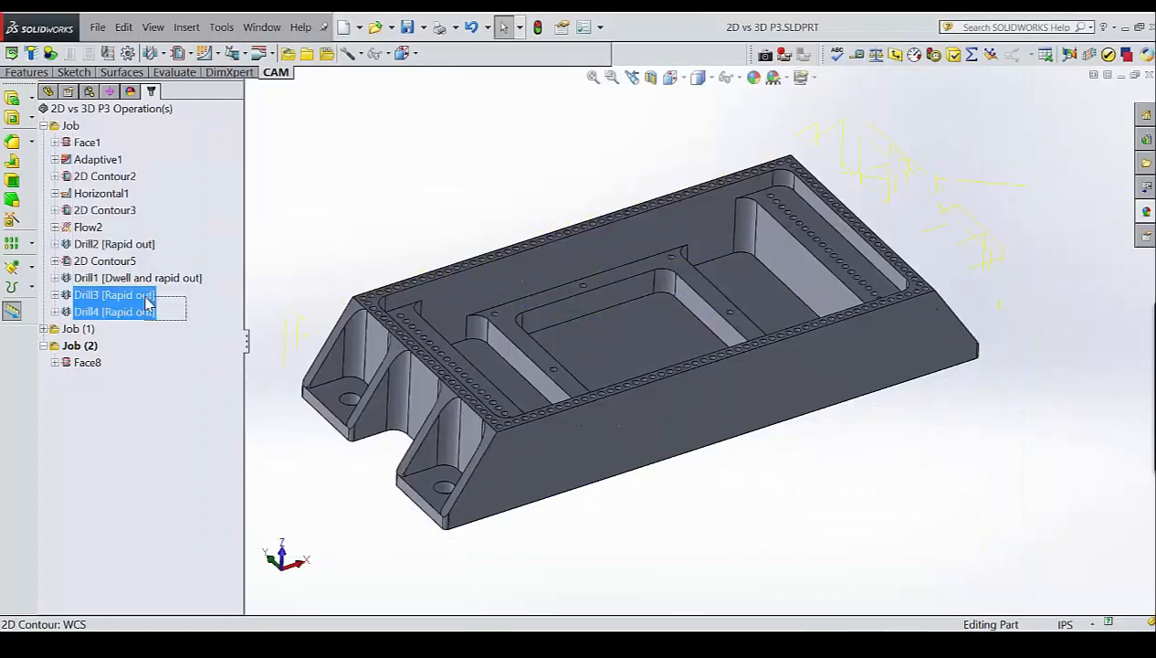
pyautogui.rightClick(122, 305)
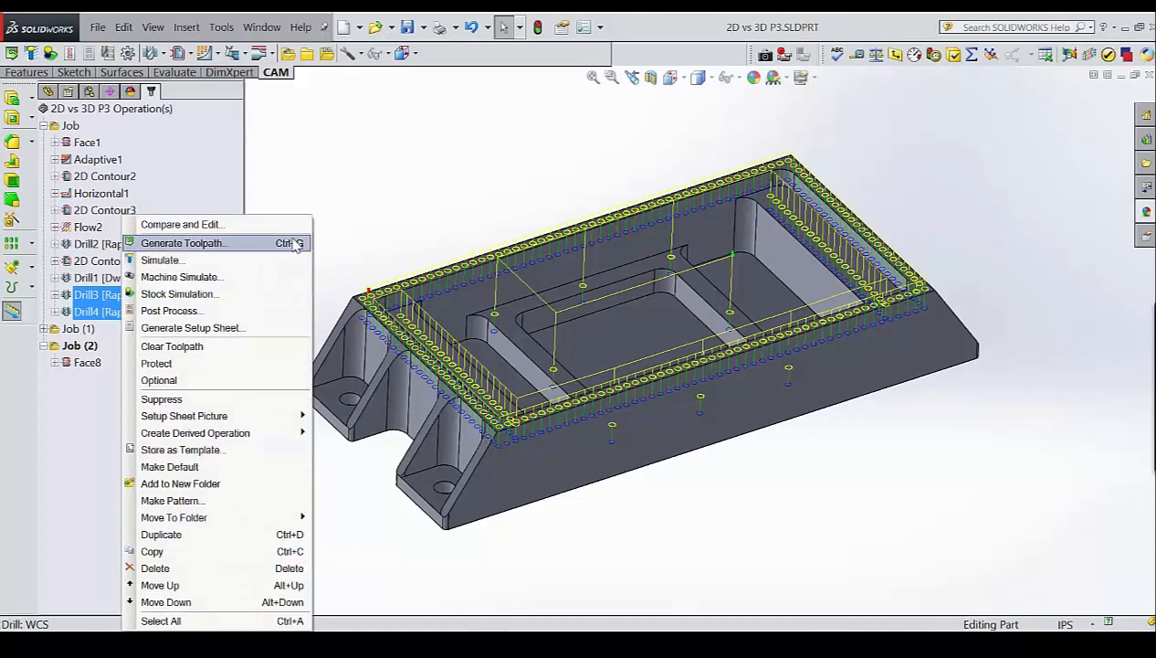
pyautogui.click(354, 194)
pyautogui.rightClick(99, 290)
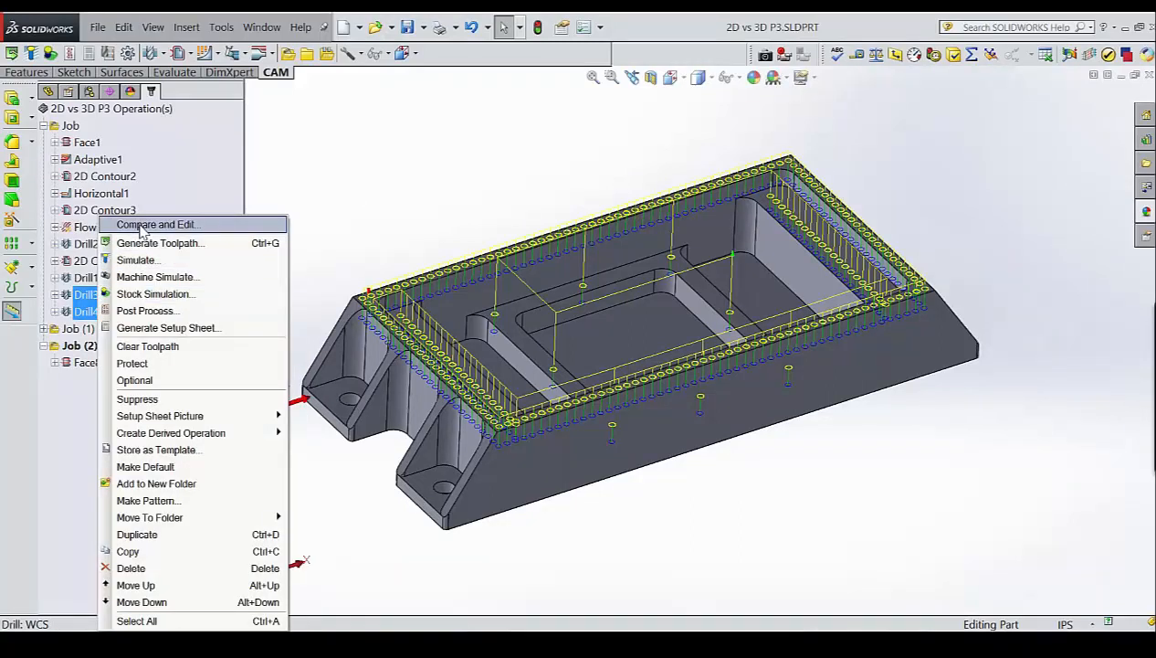
pyautogui.click(351, 186)
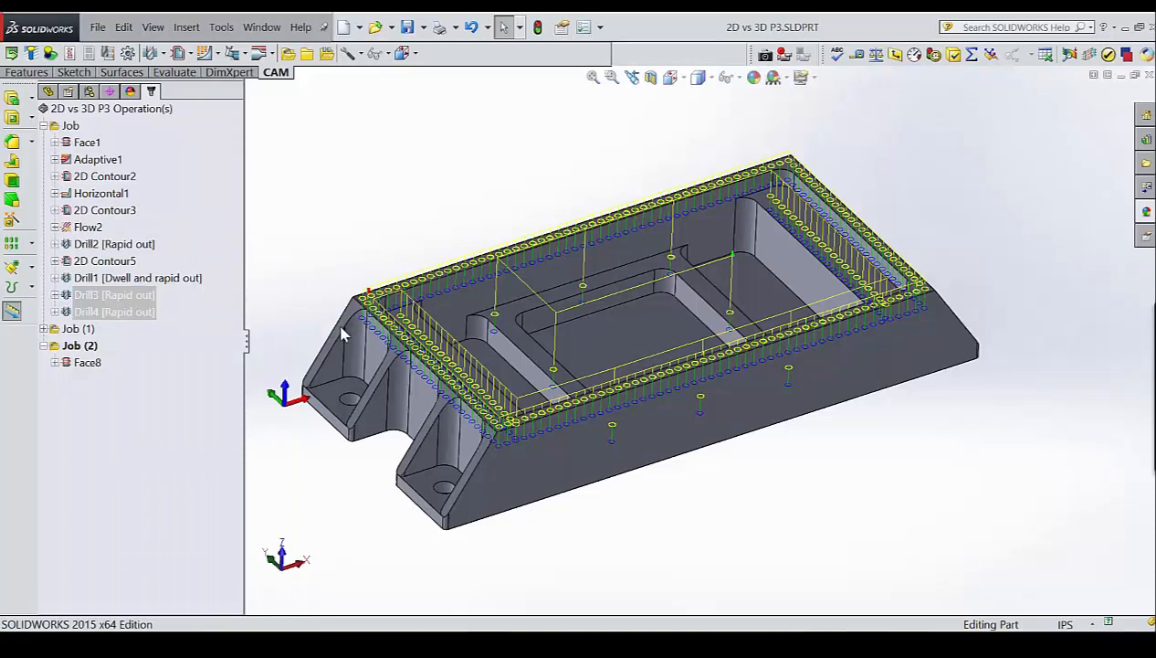
pyautogui.click(91, 179)
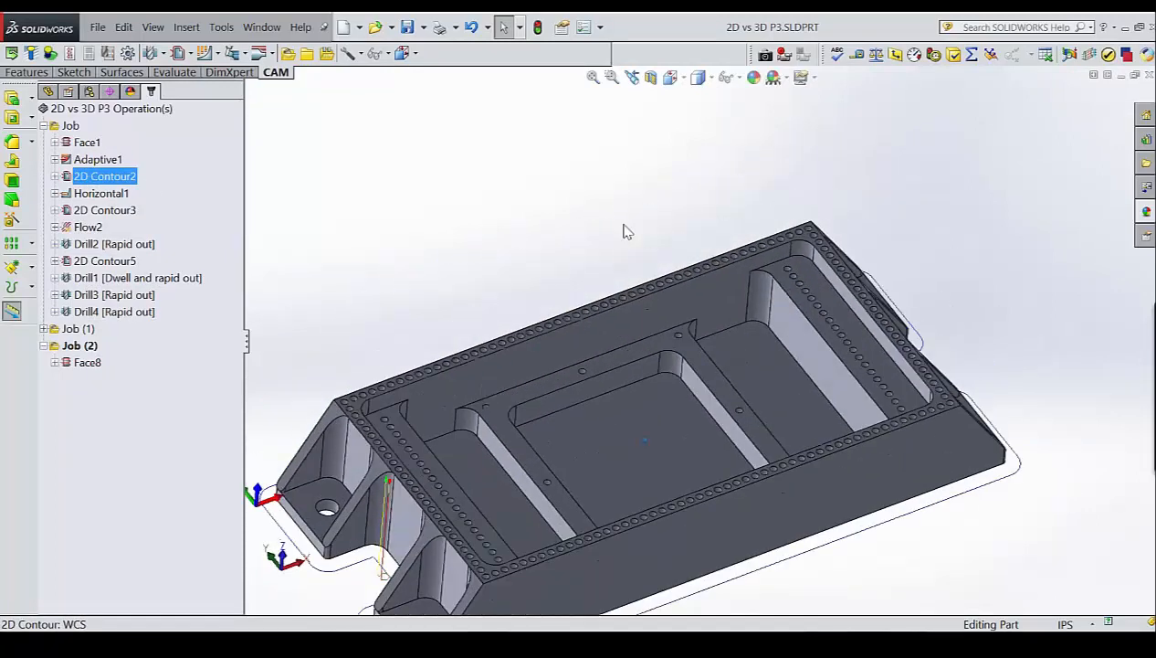
pyautogui.click(372, 210)
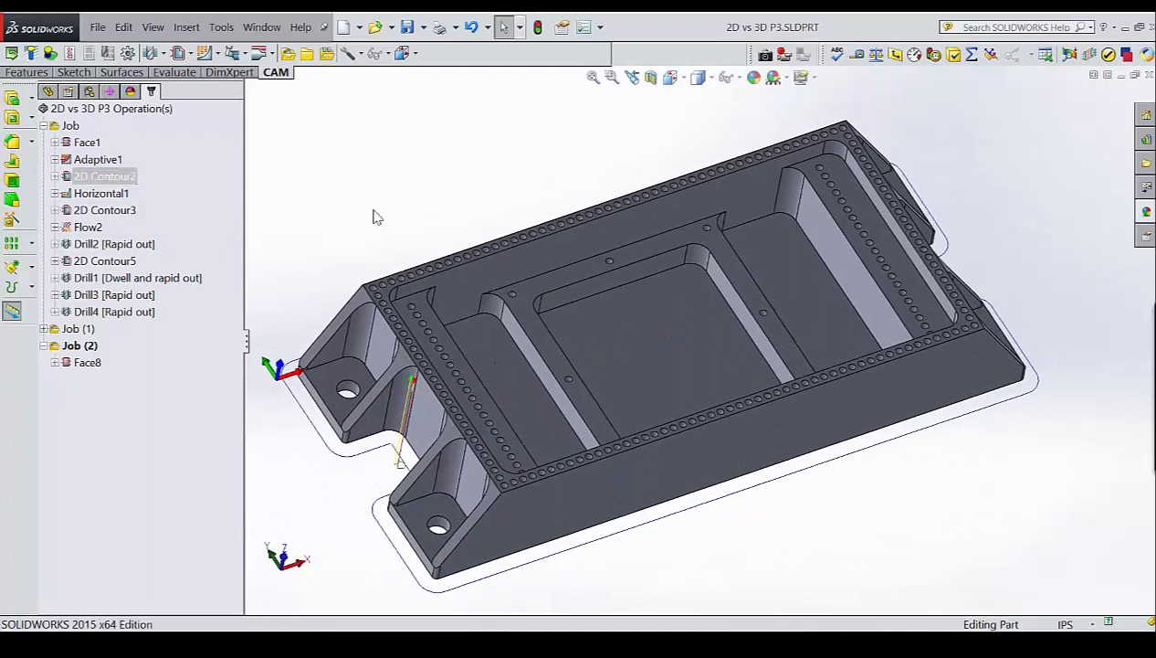
# Start a new 2D Contour milling operation in Job (2) and assign tool #8, the 1/4" flat mill.
pyautogui.click(99, 433)
pyautogui.click(100, 436)
pyautogui.rightClick(86, 411)
pyautogui.moveTo(93, 420)
pyautogui.moveTo(266, 437)
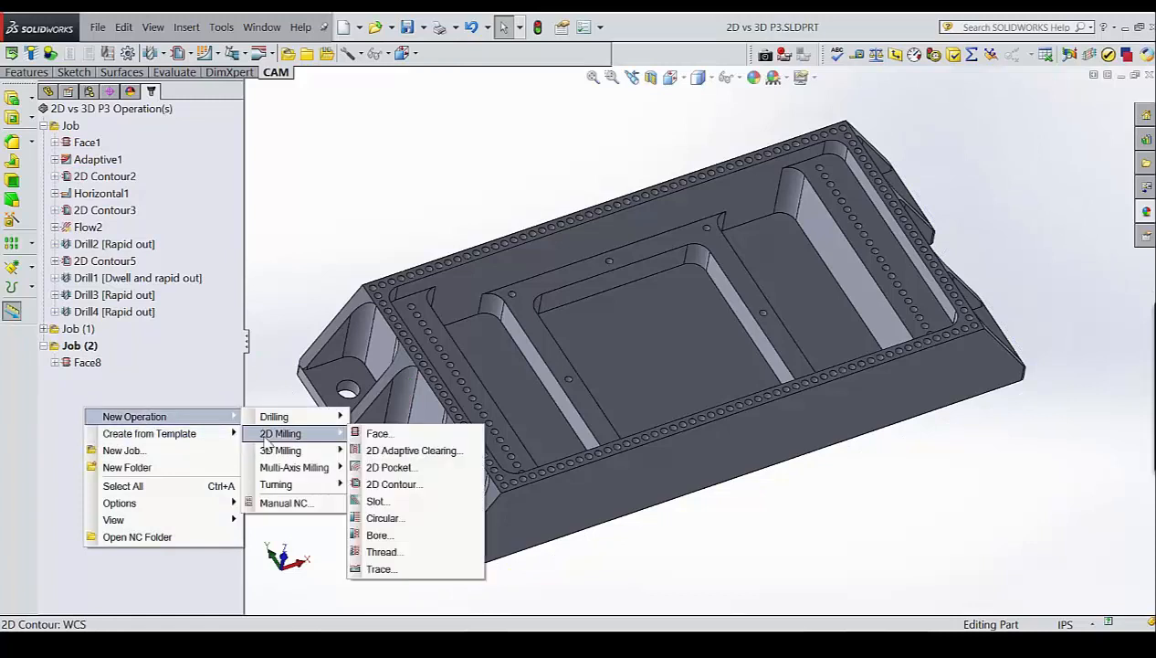
pyautogui.click(395, 484)
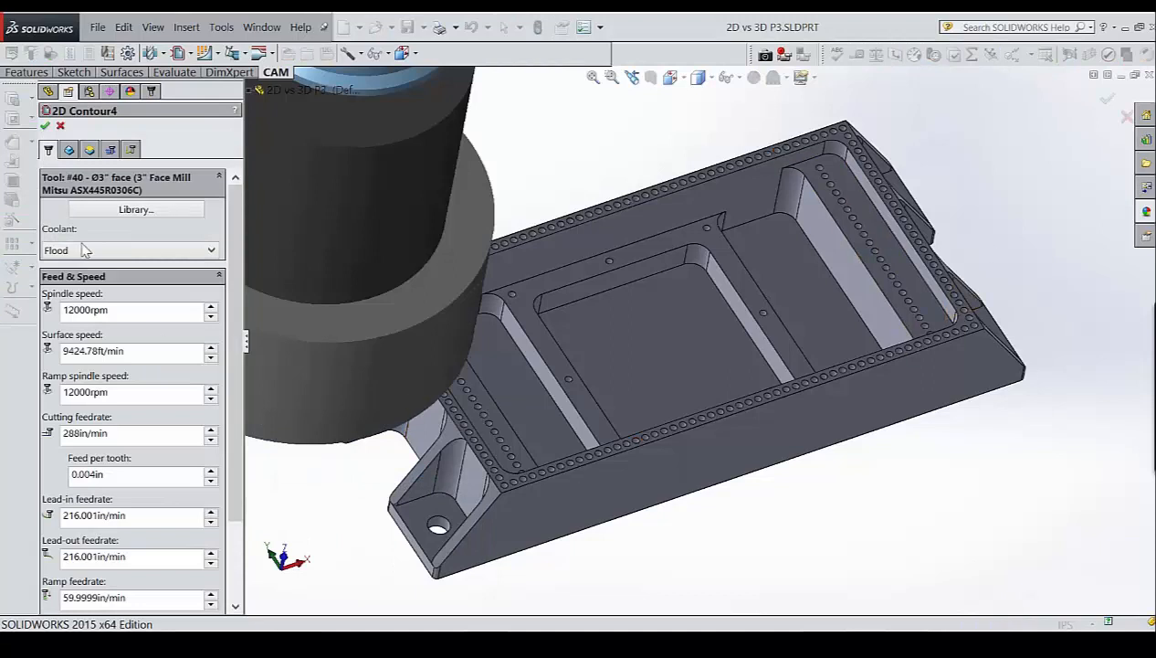
pyautogui.click(110, 215)
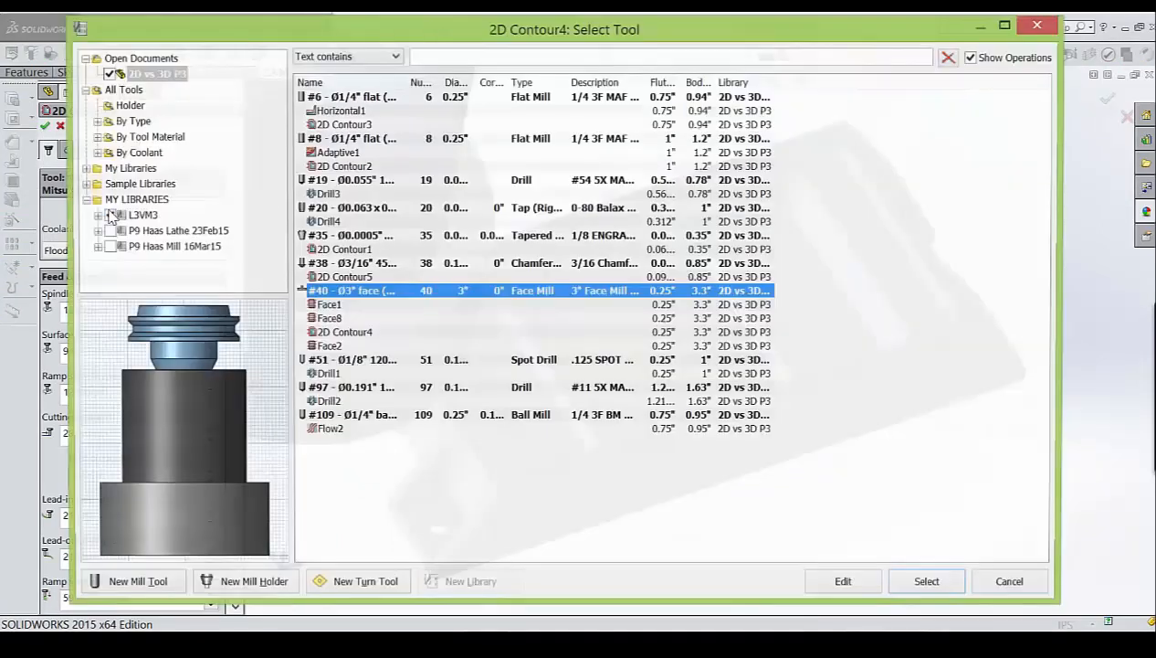
pyautogui.click(351, 138)
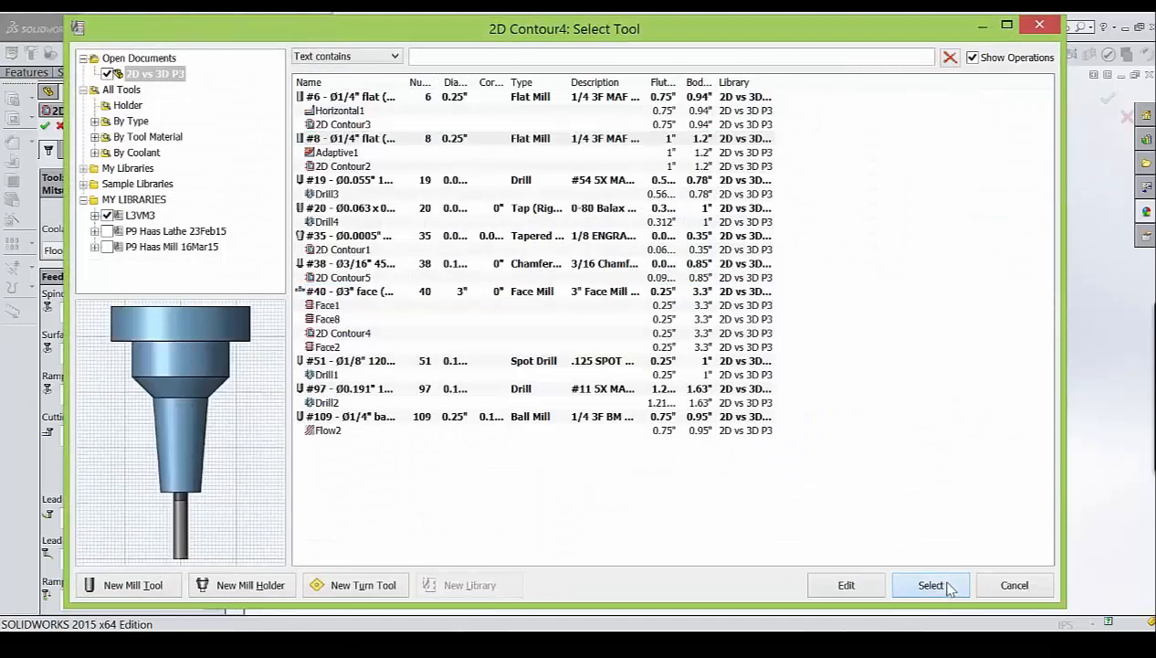
pyautogui.click(930, 585)
# Select the part's outer bottom edge as the contour geometry and accept the new 2D Contour operation.
pyautogui.click(88, 150)
pyautogui.click(109, 150)
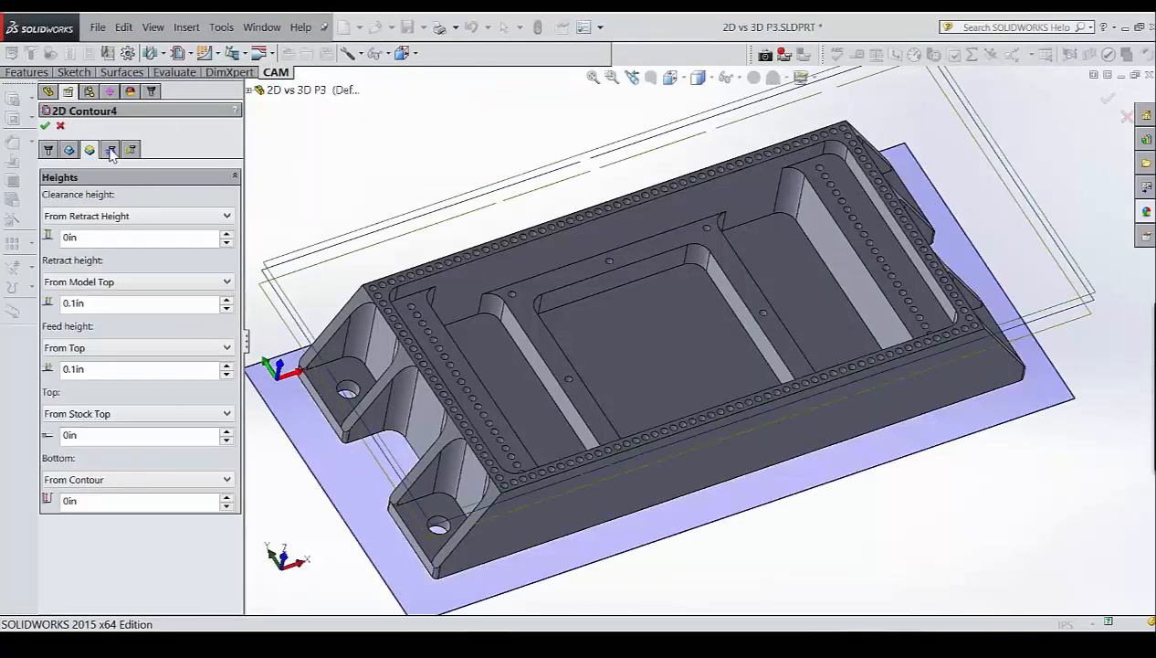
pyautogui.click(110, 151)
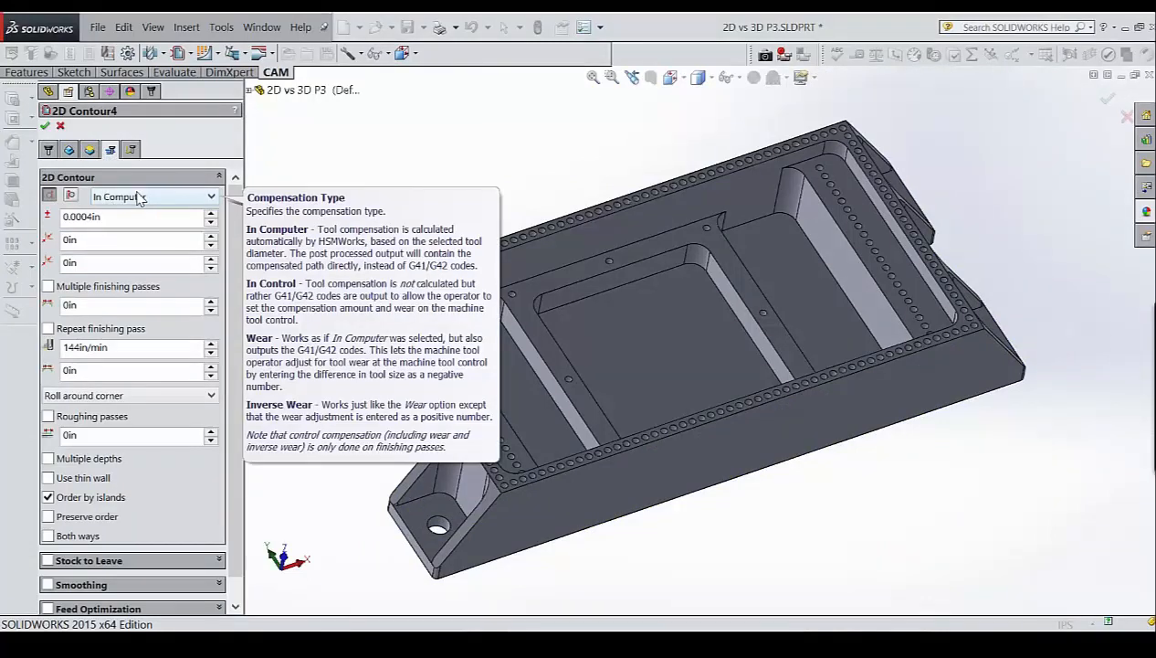
pyautogui.click(69, 149)
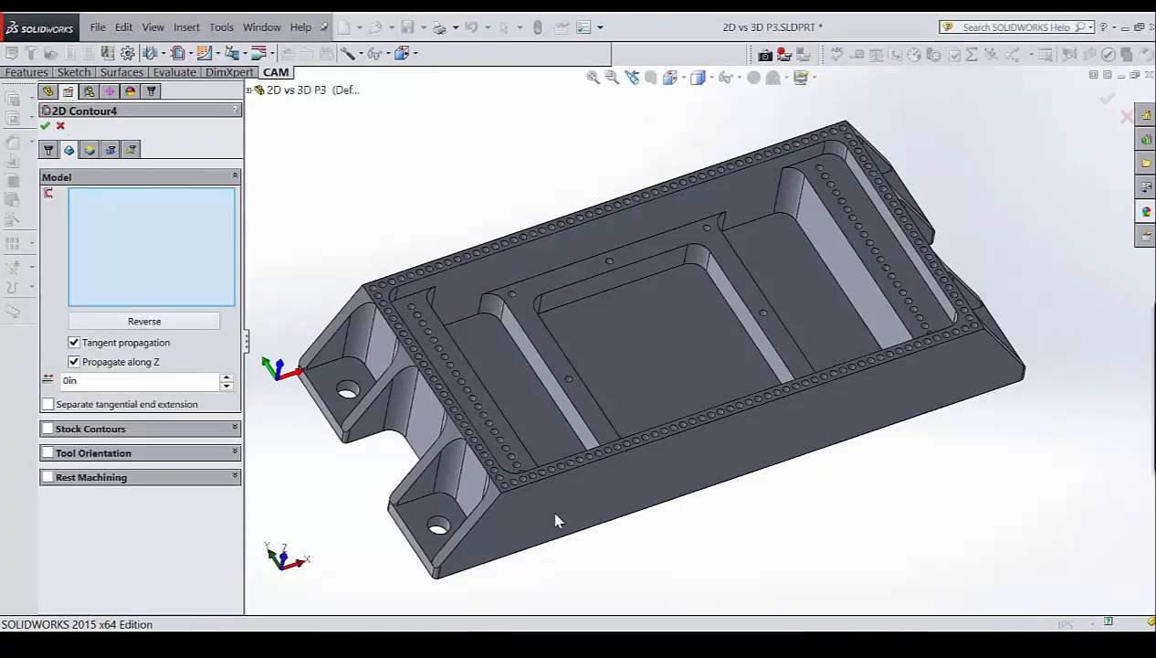
pyautogui.click(949, 405)
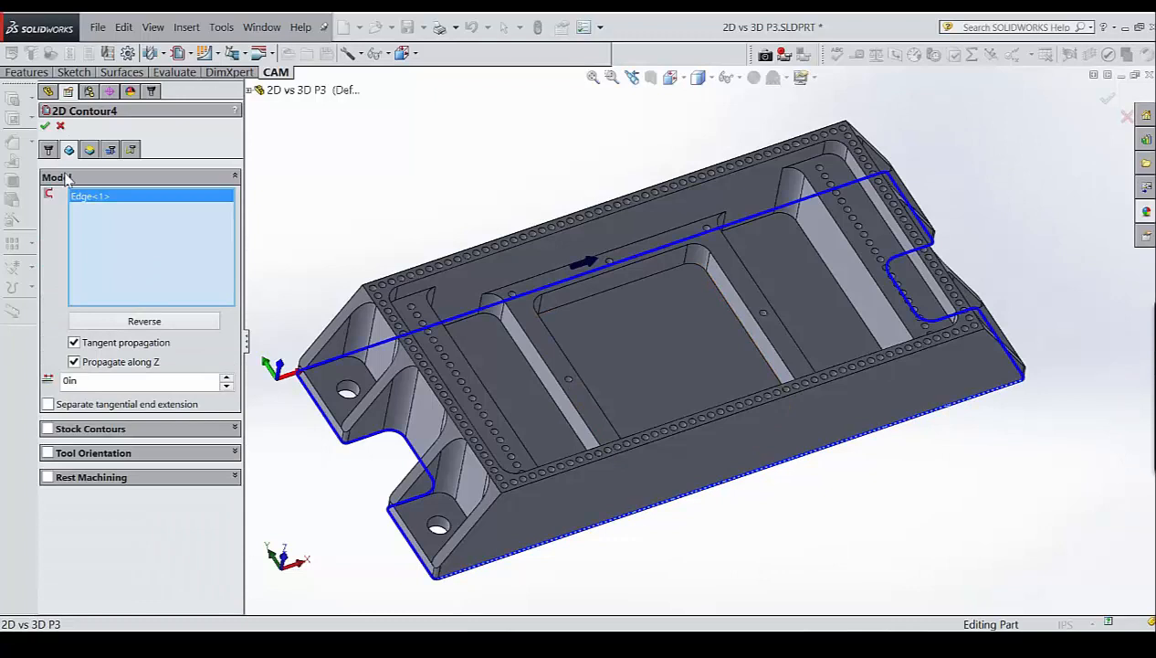
pyautogui.click(45, 127)
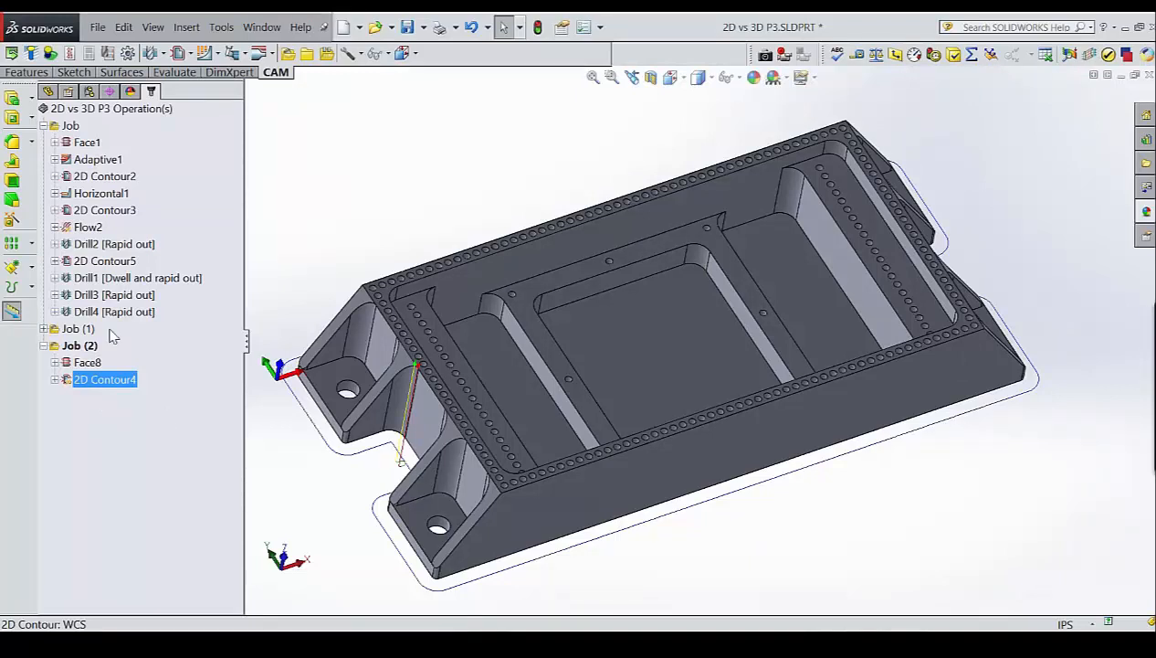
# Open 2D Contour2 of the first job for editing, examine its compensation type options, and cancel the edit.
pyautogui.click(101, 178)
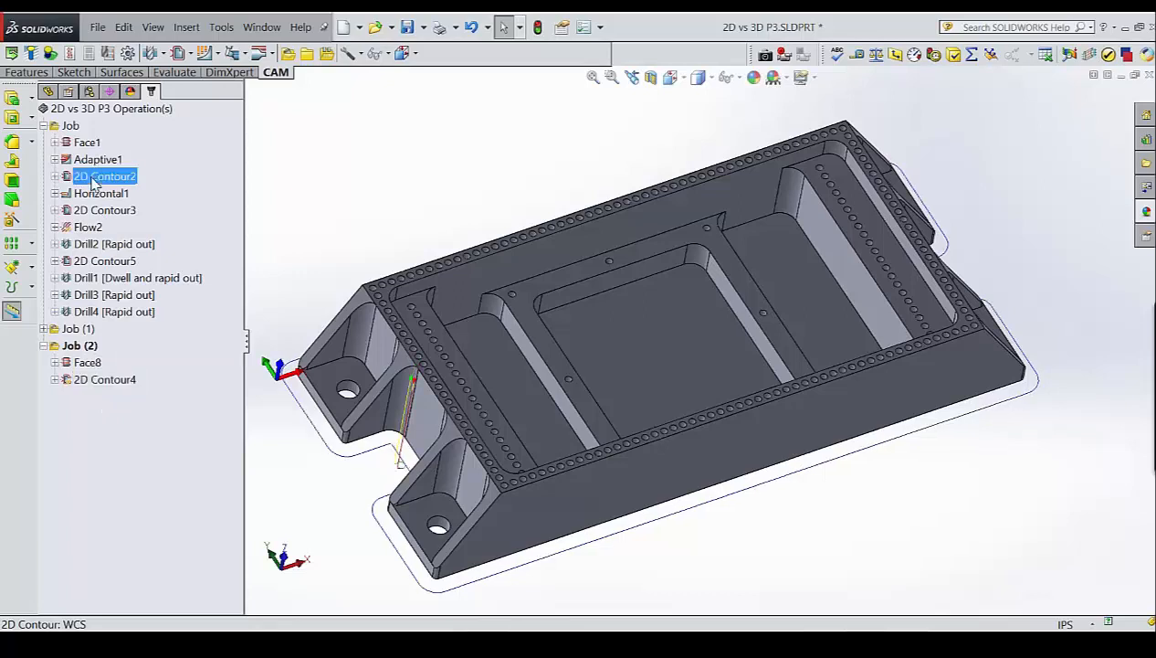
pyautogui.rightClick(96, 183)
pyautogui.click(116, 155)
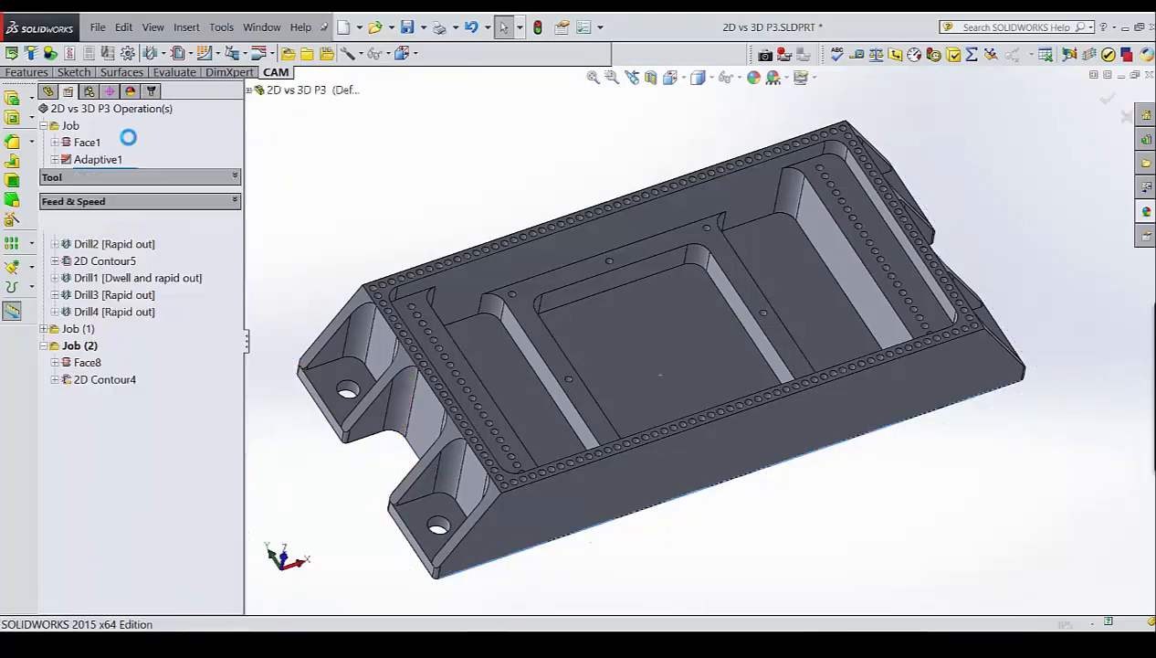
pyautogui.click(111, 150)
pyautogui.click(124, 199)
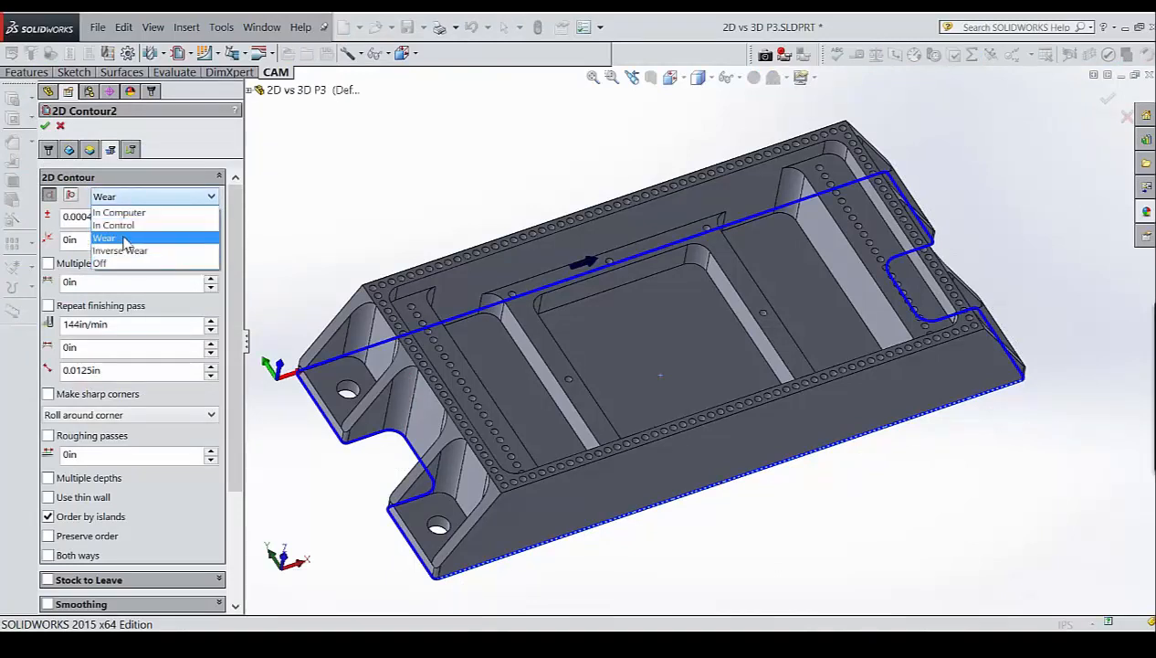
pyautogui.click(119, 239)
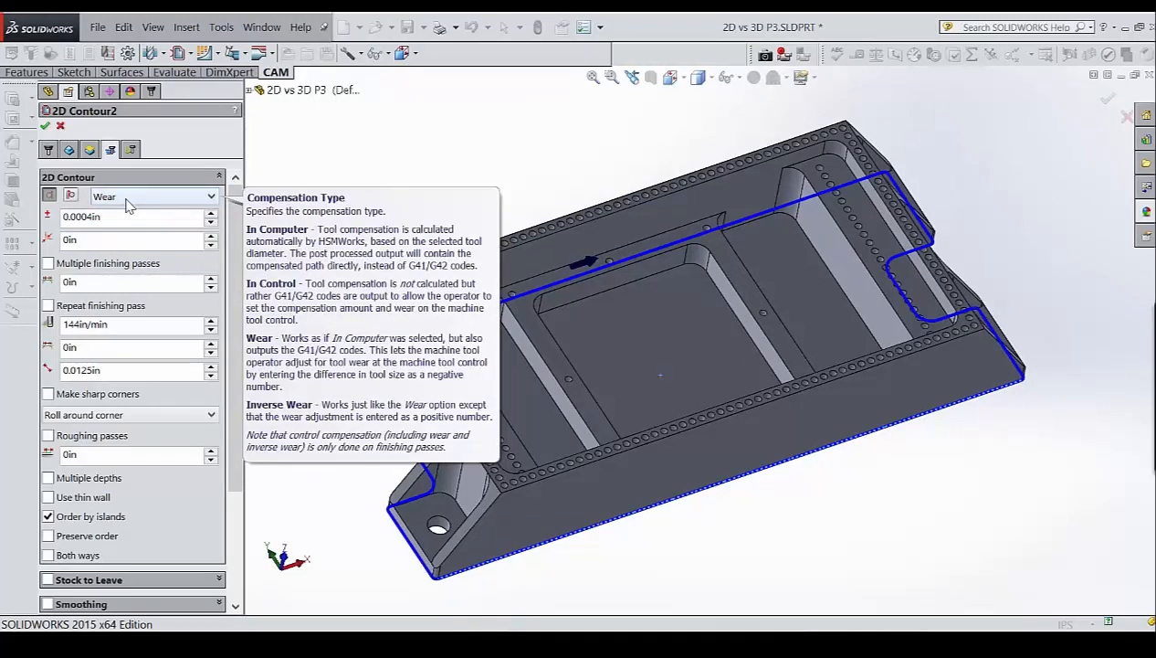
pyautogui.click(60, 127)
# Reopen the pass settings of 2D Contour2, check its compensation type once more, and leave without changes.
pyautogui.rightClick(117, 178)
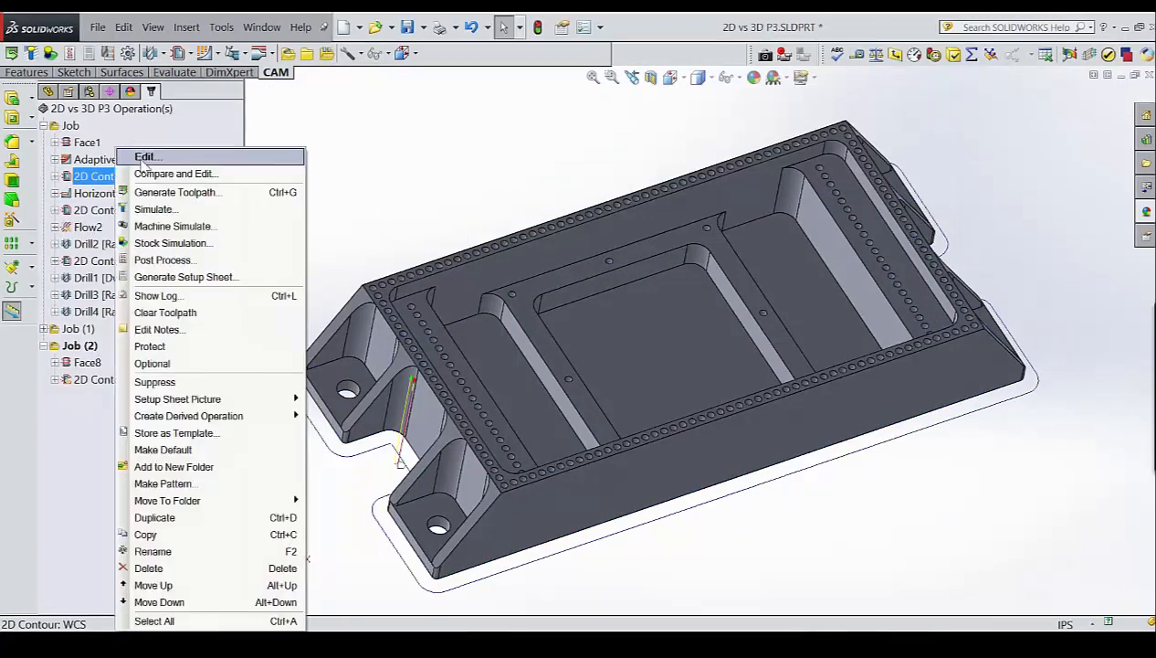
pyautogui.click(139, 158)
pyautogui.click(110, 150)
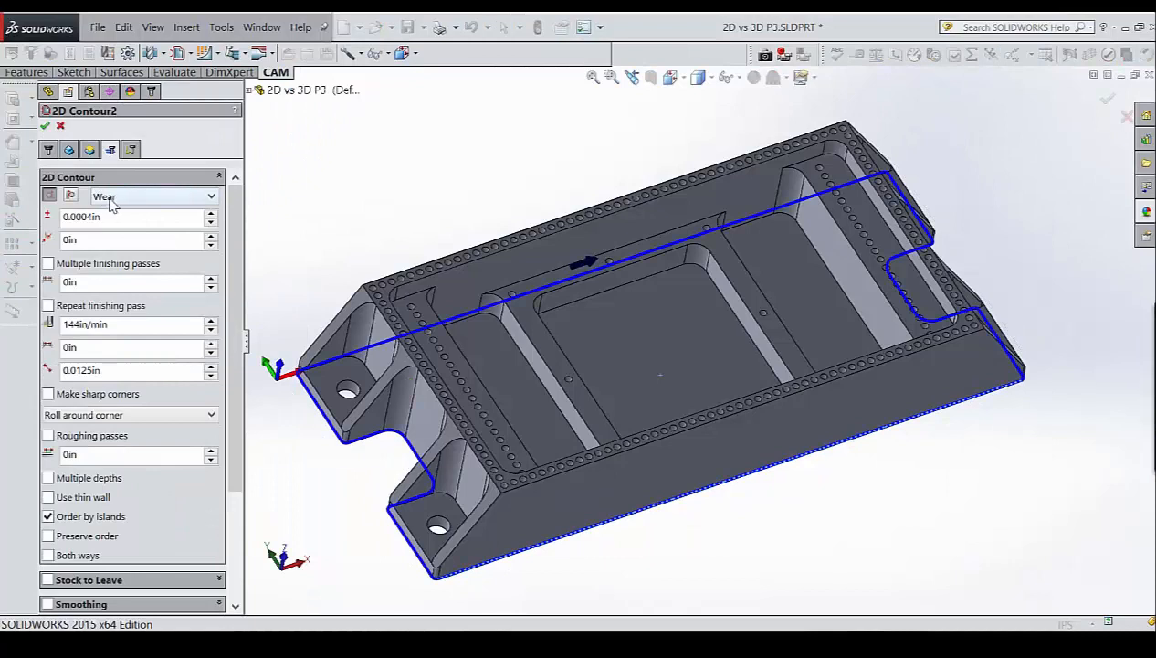
pyautogui.moveTo(110, 204)
pyautogui.click(60, 126)
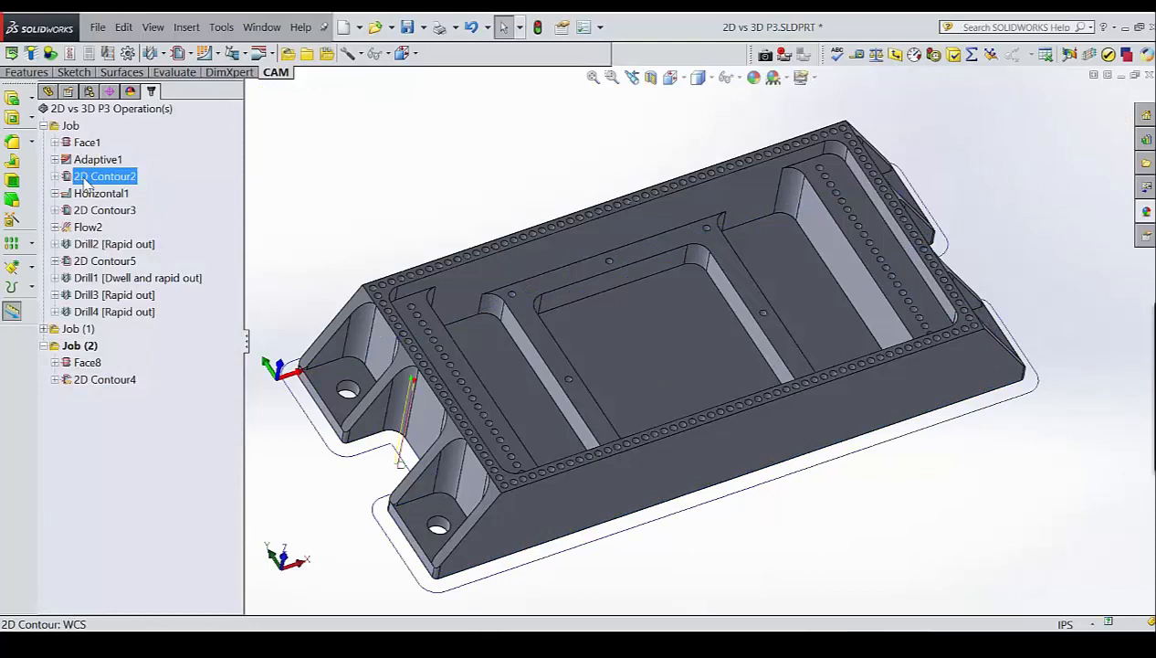
# Open 2D Contour2 of the first job in Compare and Edit and filter its parameters by "comp".
pyautogui.rightClick(85, 181)
pyautogui.click(137, 173)
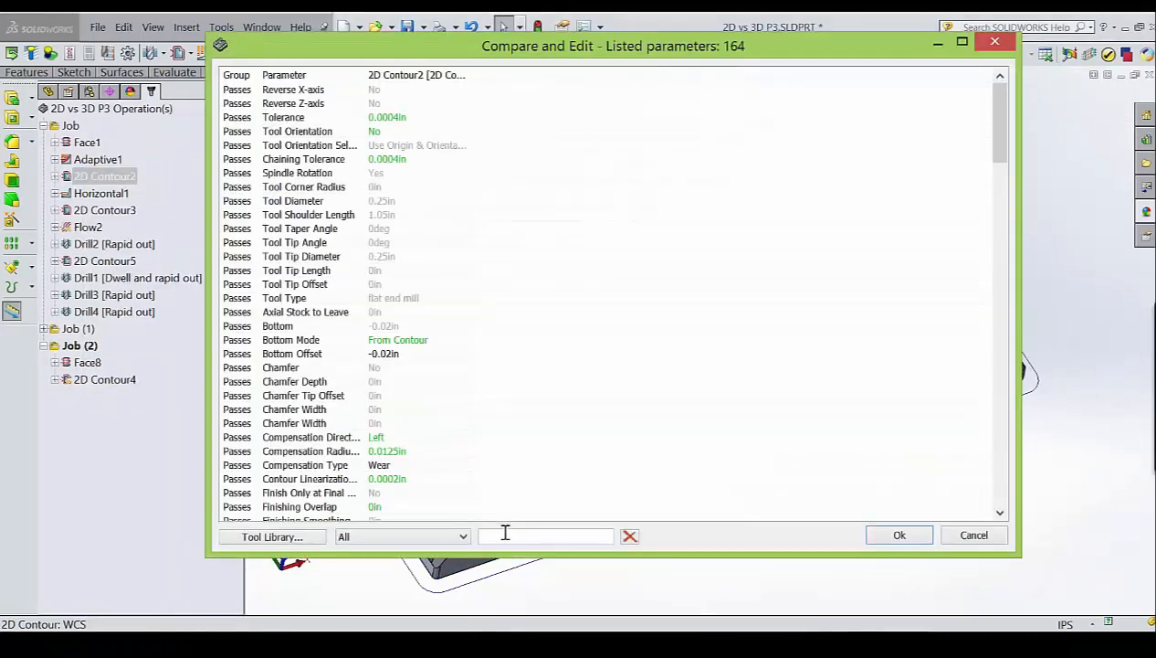
pyautogui.click(508, 535)
pyautogui.write('comp')
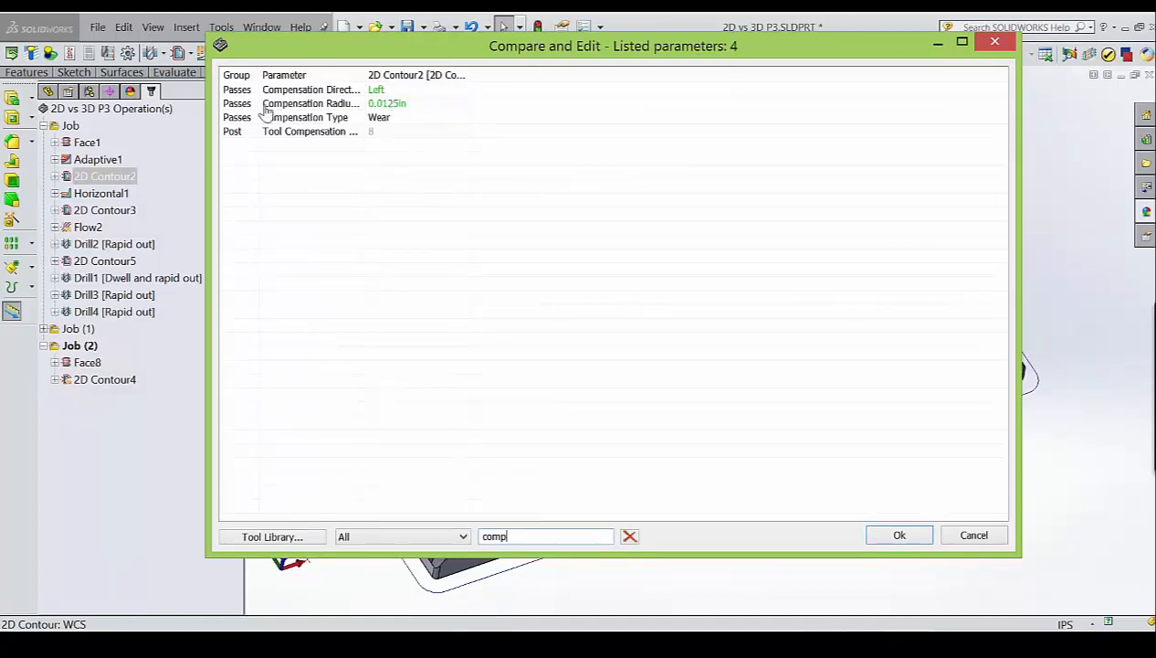
# Keep Wear as the compensation type of 2D Contour2, make it the default, and accept the Compare and Edit dialog.
pyautogui.click(409, 122)
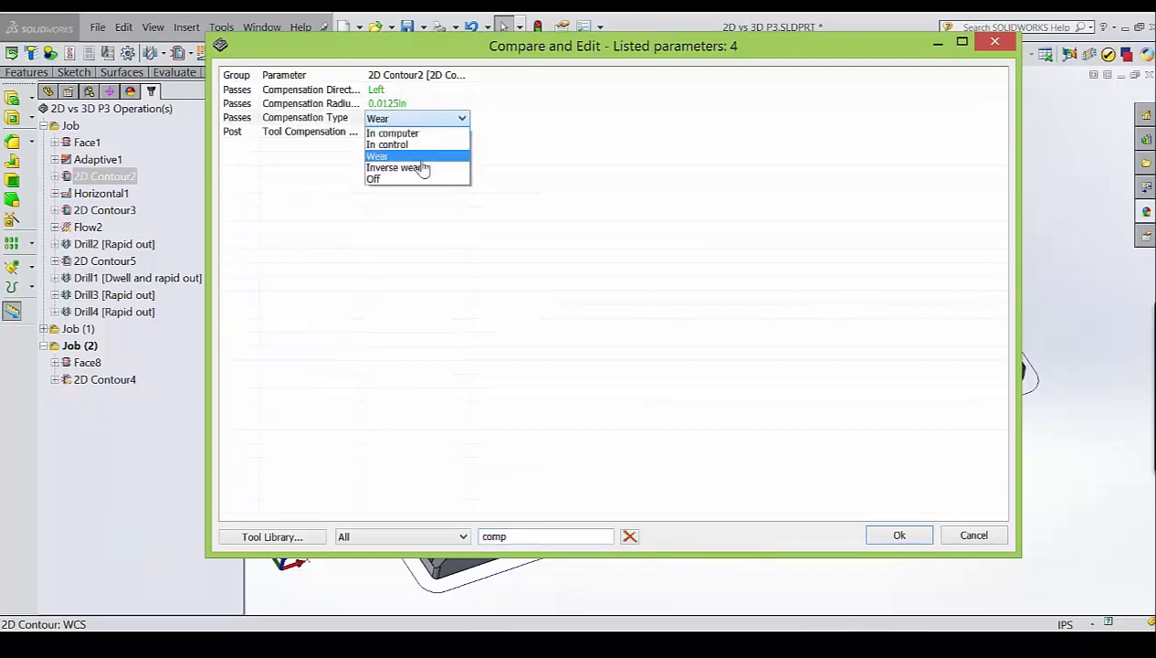
pyautogui.click(422, 157)
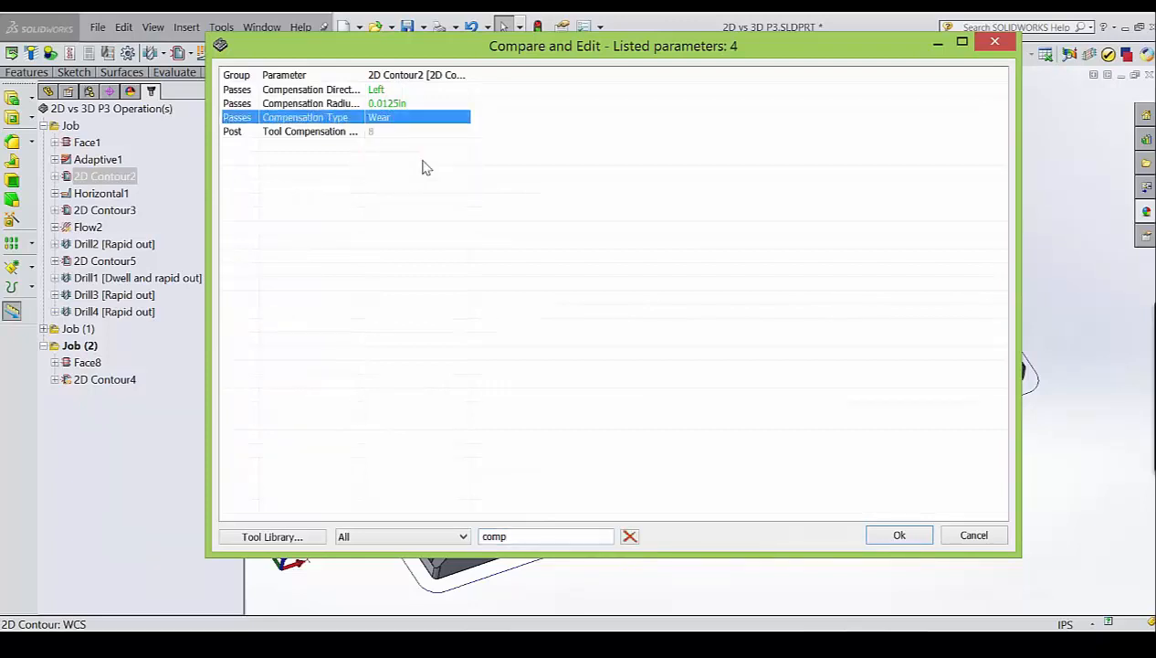
pyautogui.rightClick(400, 119)
pyautogui.click(385, 157)
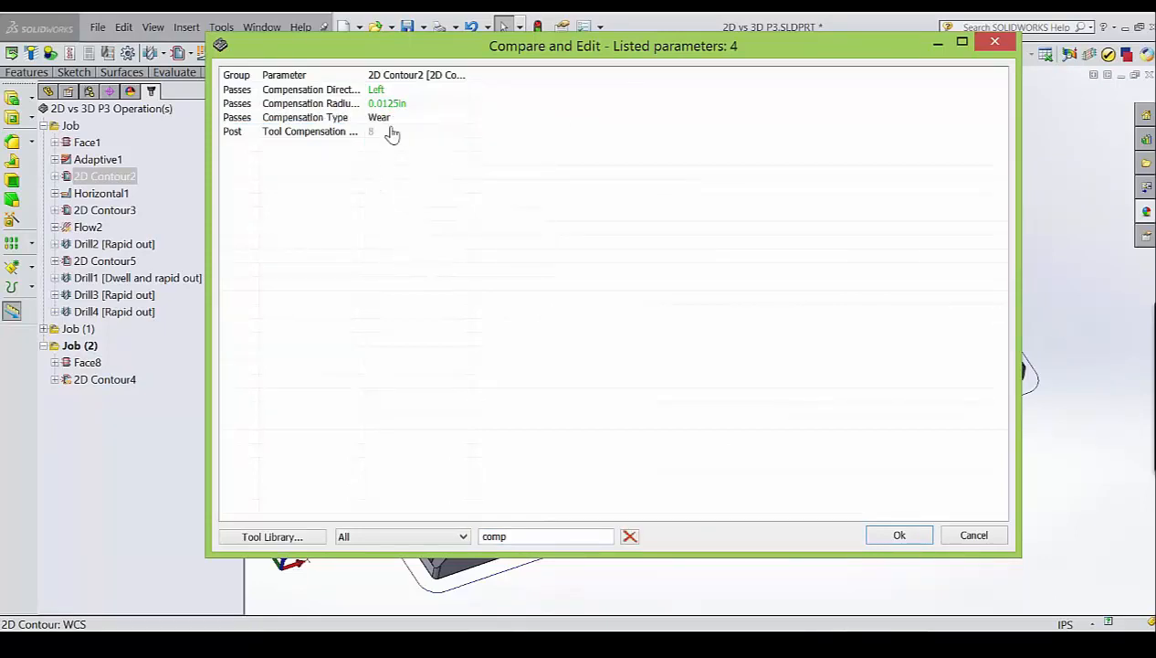
pyautogui.click(404, 121)
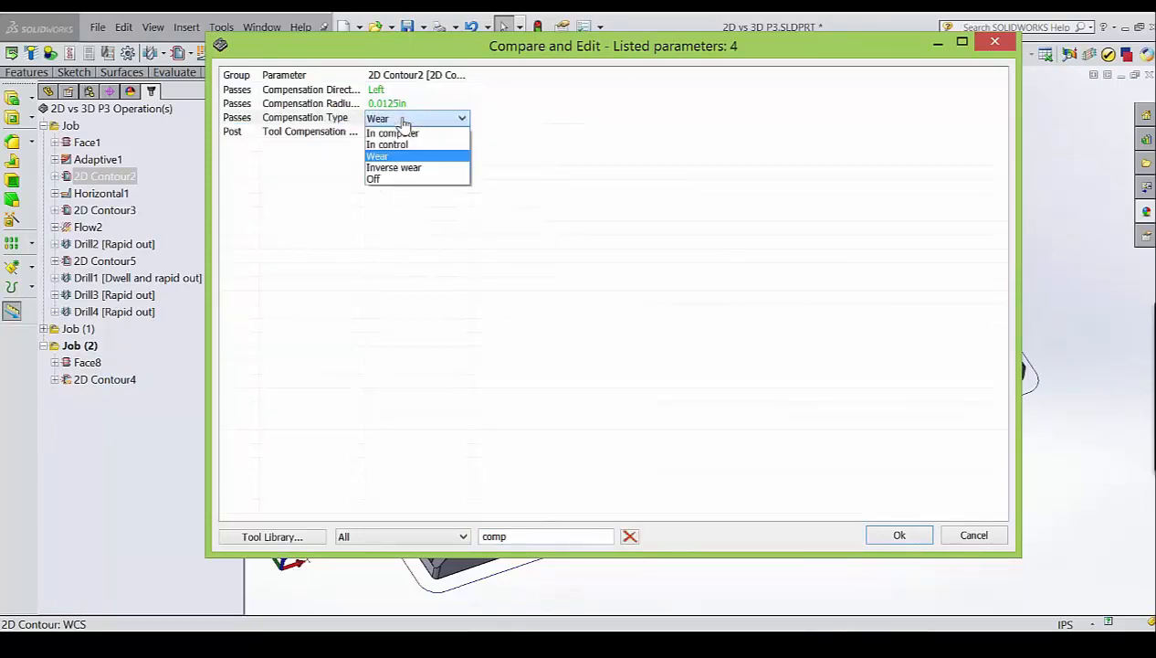
pyautogui.click(405, 122)
pyautogui.rightClick(413, 127)
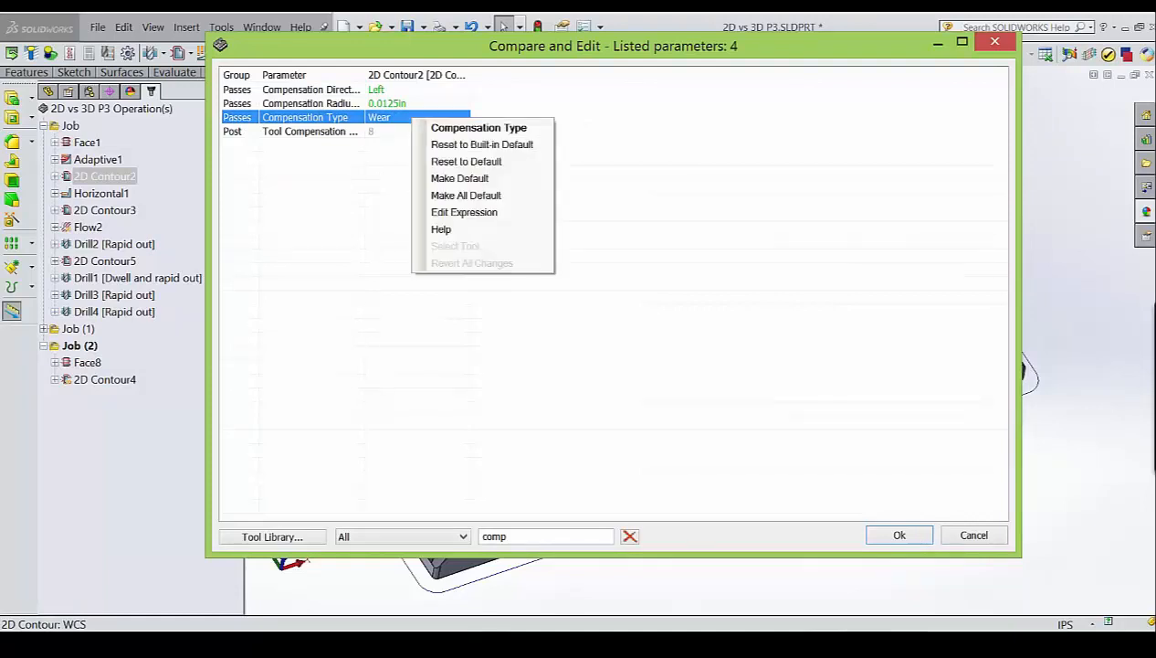
pyautogui.click(452, 179)
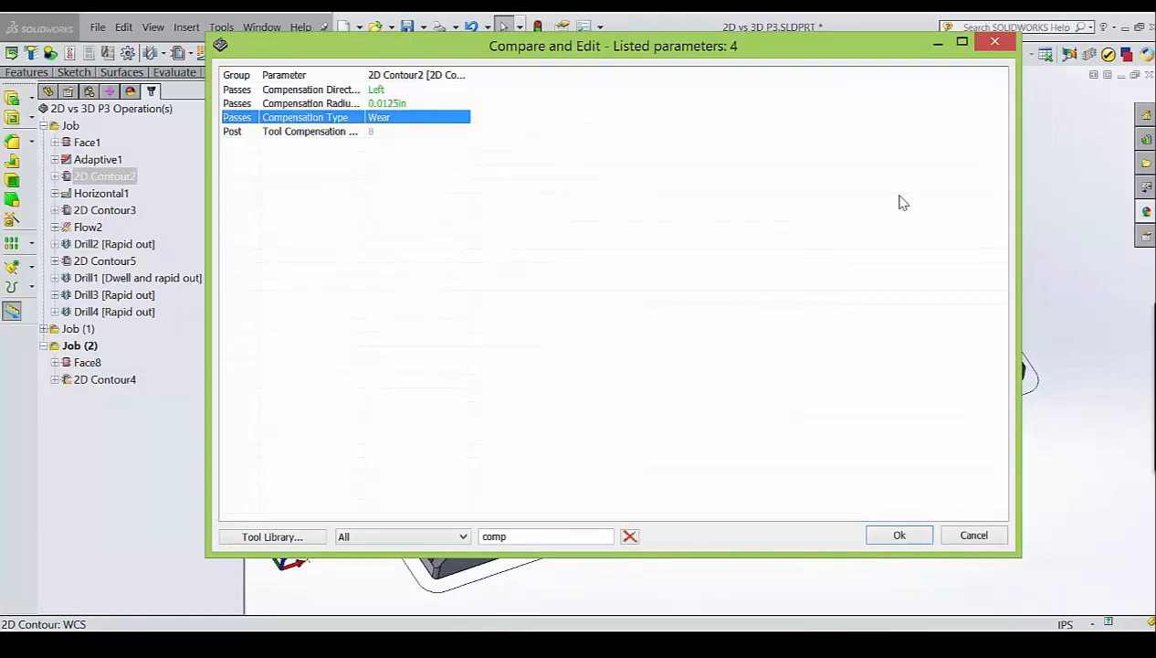
pyautogui.click(899, 535)
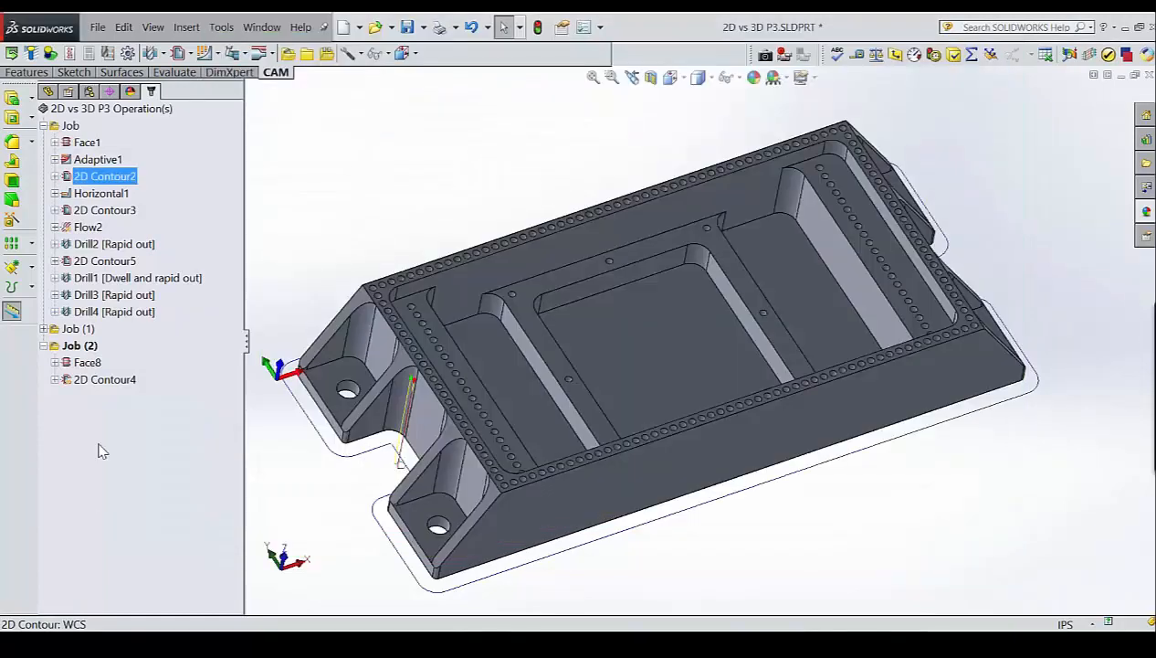
# Delete the 2D Contour4 operation from Job (2) and confirm the deletion.
pyautogui.click(92, 382)
pyautogui.rightClick(92, 382)
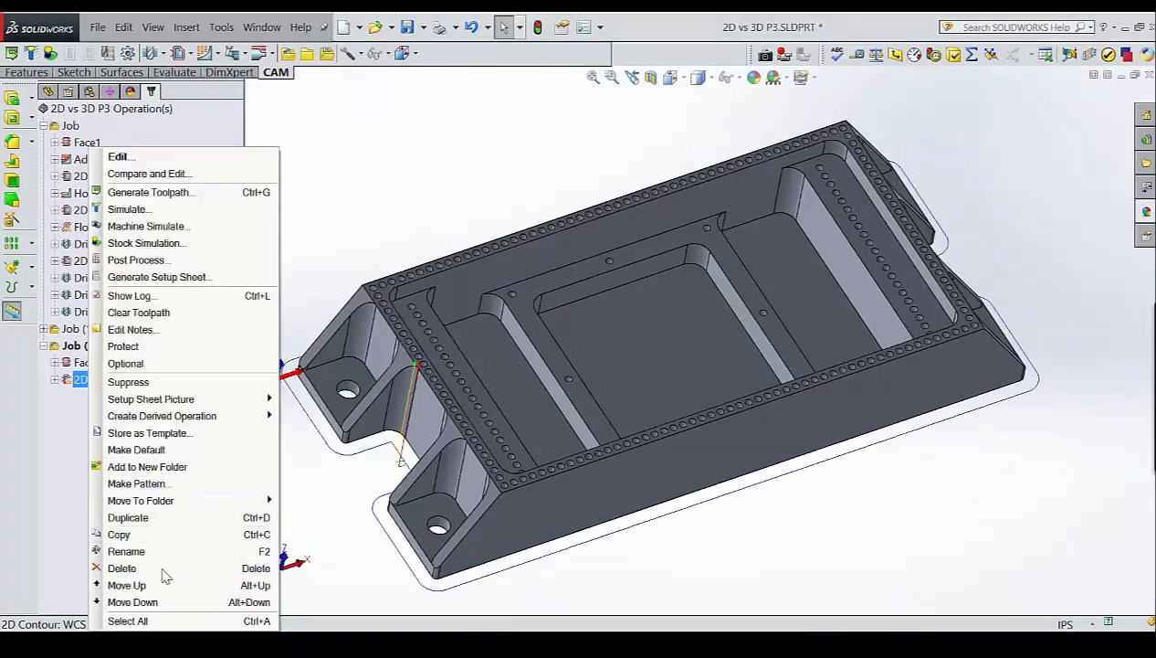
pyautogui.click(159, 570)
pyautogui.click(667, 368)
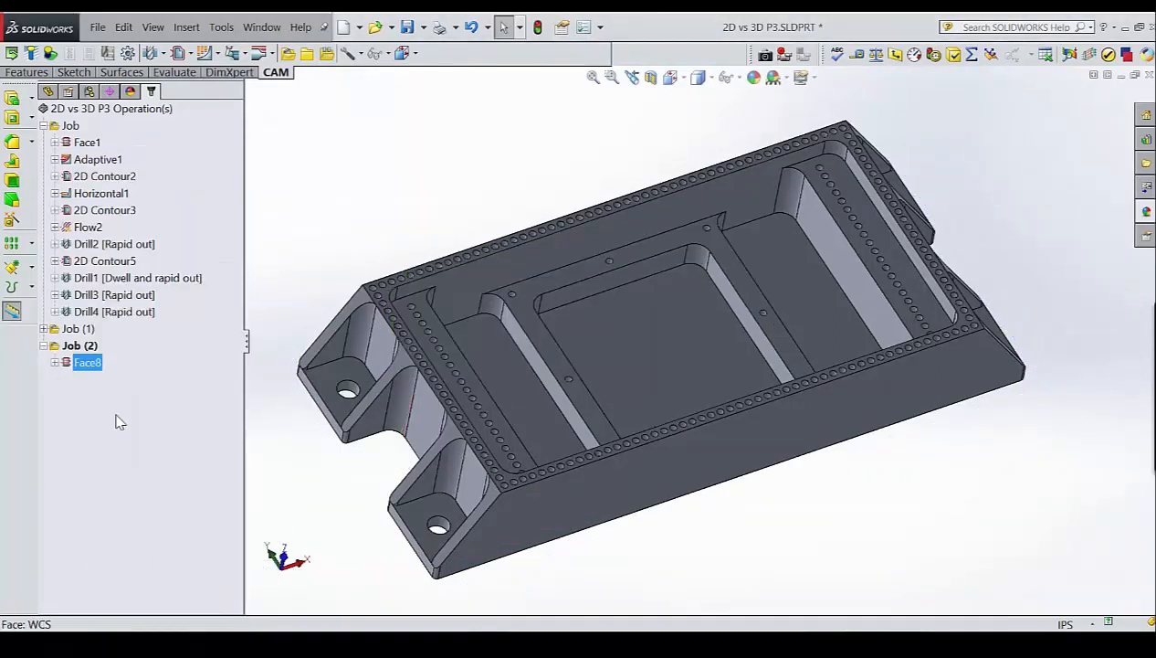
# Create a new 2D Contour milling operation in Job (2) with tool #8, the 1/4" flat mill, along the part's outer bottom edge.
pyautogui.rightClick(97, 418)
pyautogui.moveTo(137, 429)
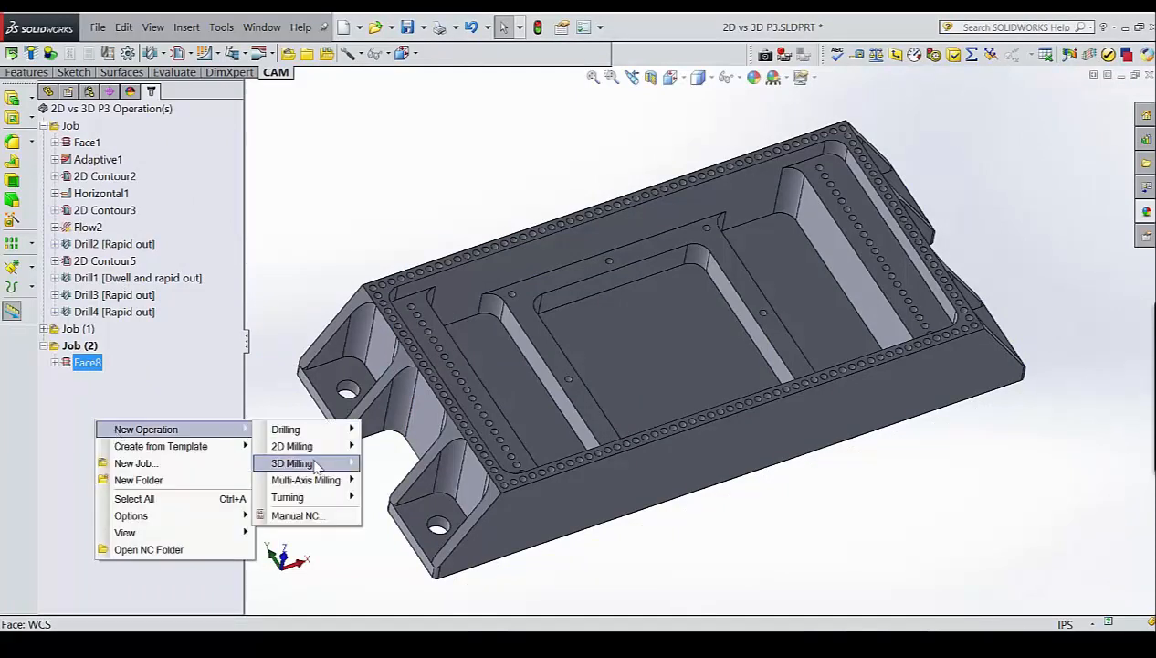
pyautogui.moveTo(315, 449)
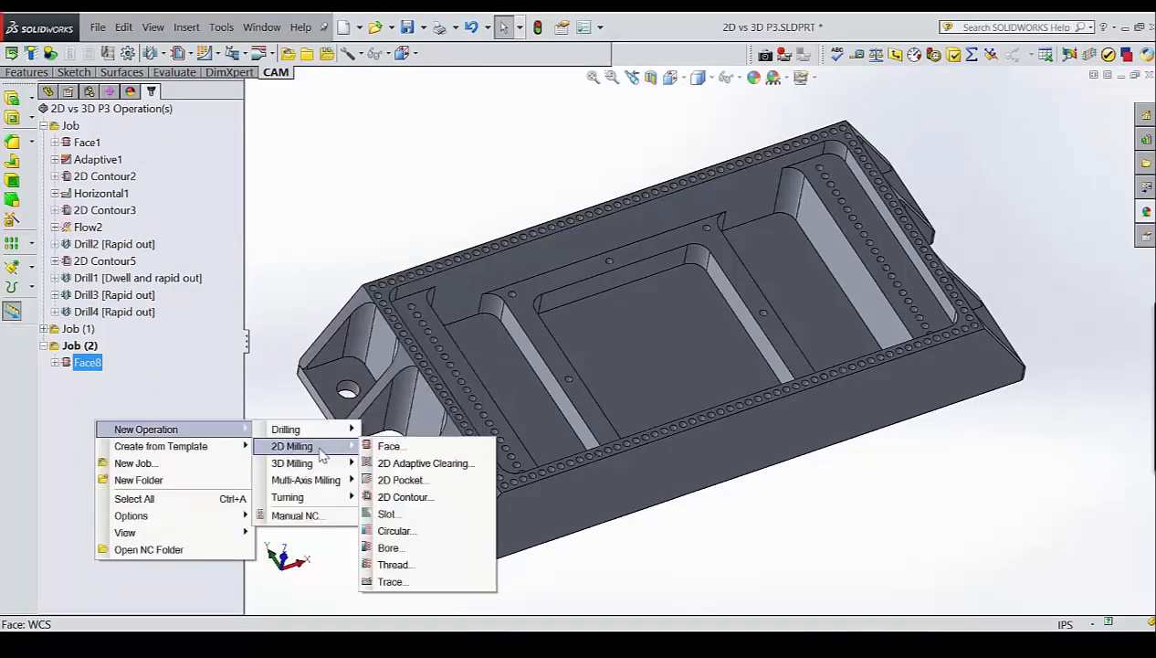
pyautogui.click(404, 496)
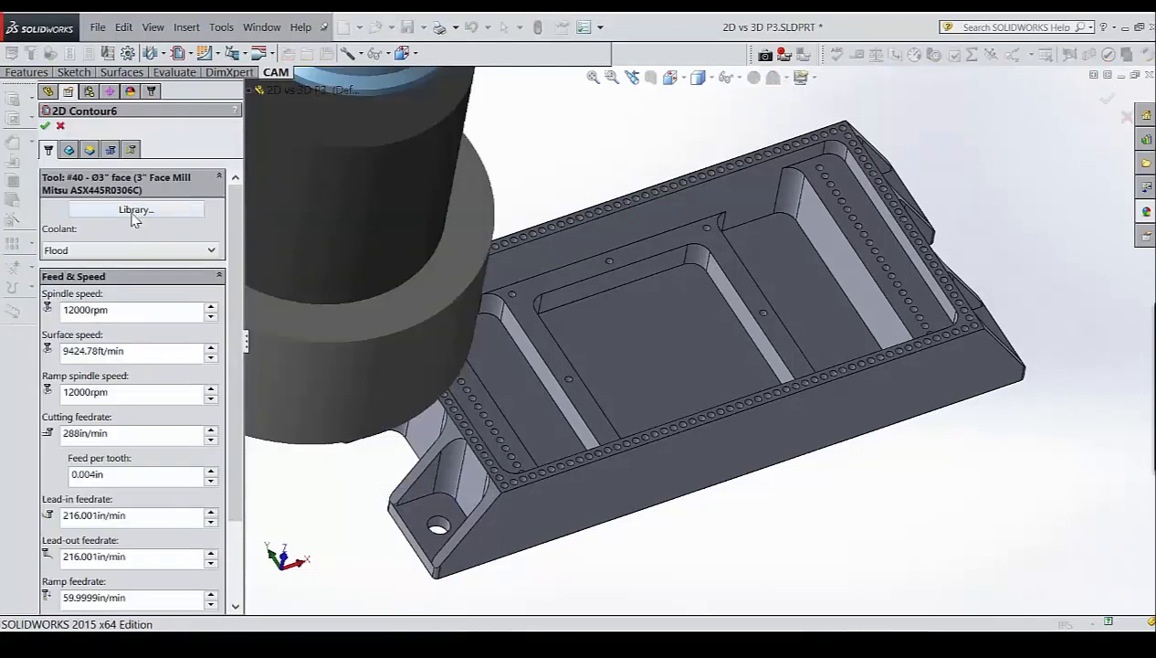
pyautogui.click(135, 211)
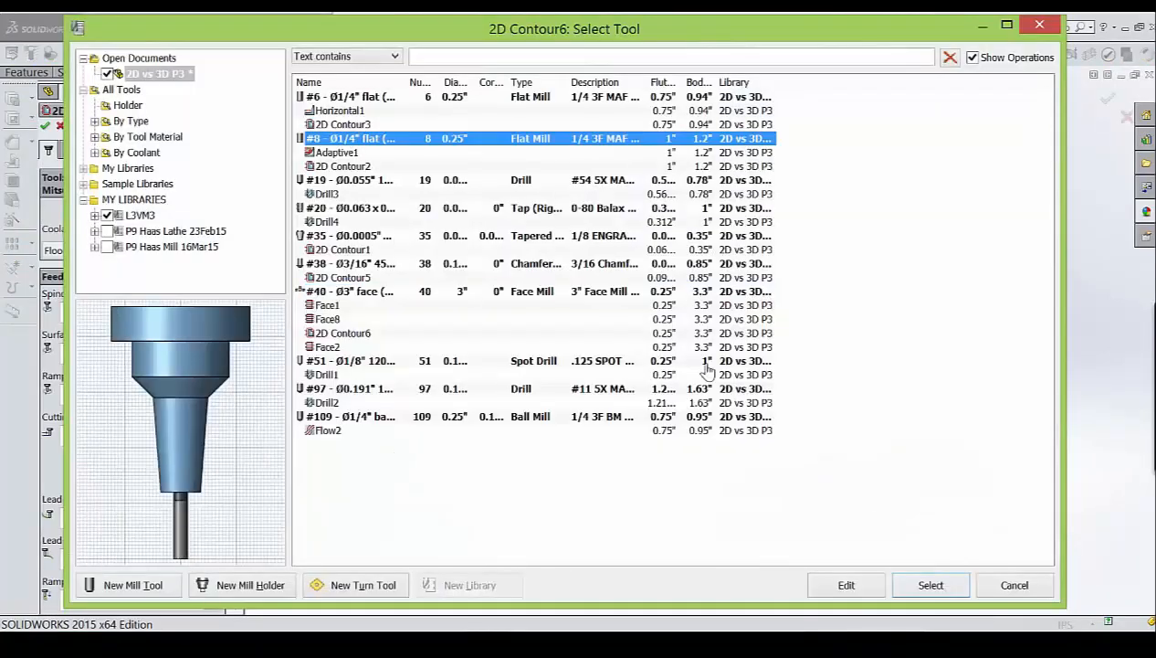
pyautogui.click(927, 586)
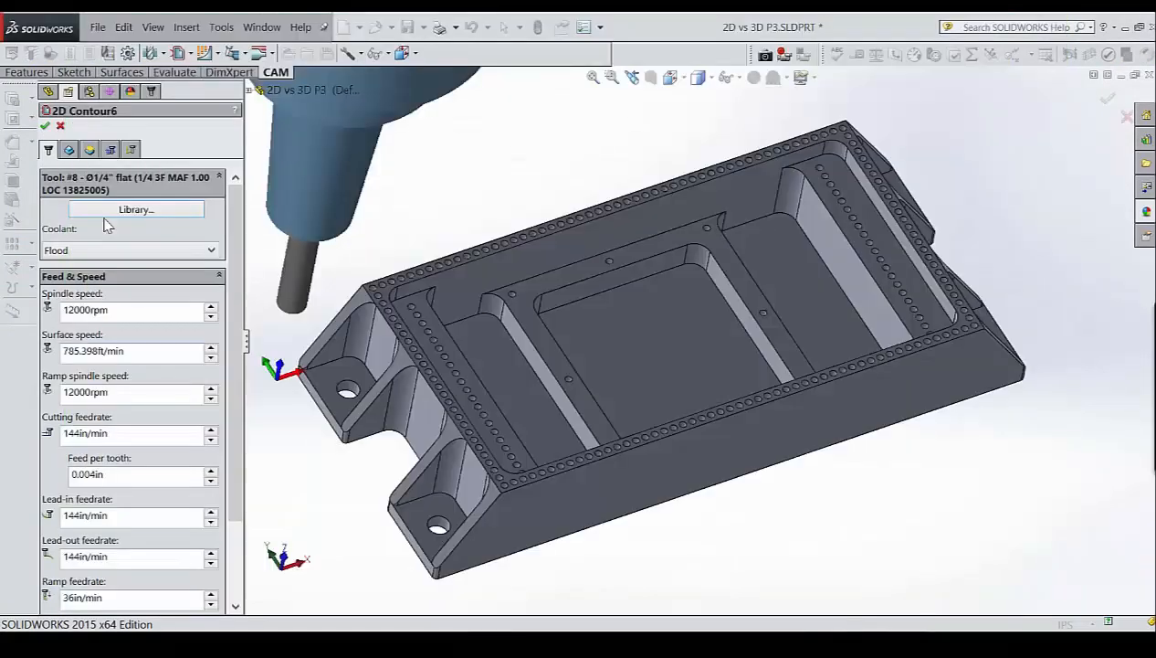
pyautogui.click(916, 425)
pyautogui.click(45, 127)
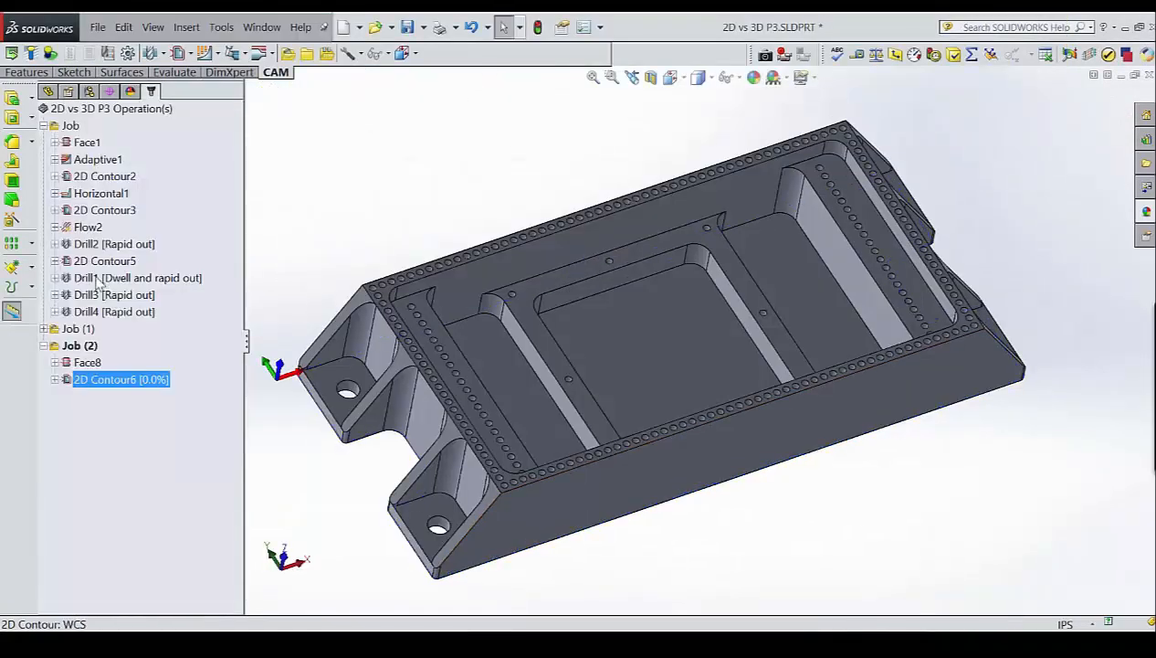
# Open the new 2D Contour6 for editing, check the compensation type in its pass settings, and cancel the edit.
pyautogui.rightClick(120, 388)
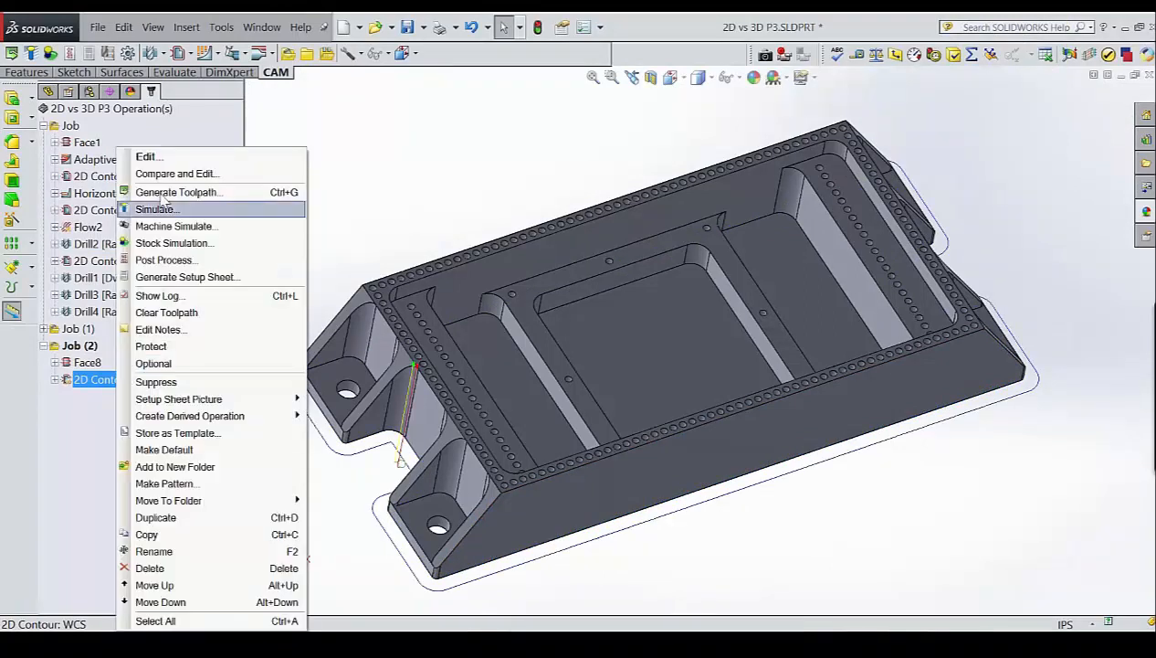
pyautogui.click(112, 156)
pyautogui.click(109, 152)
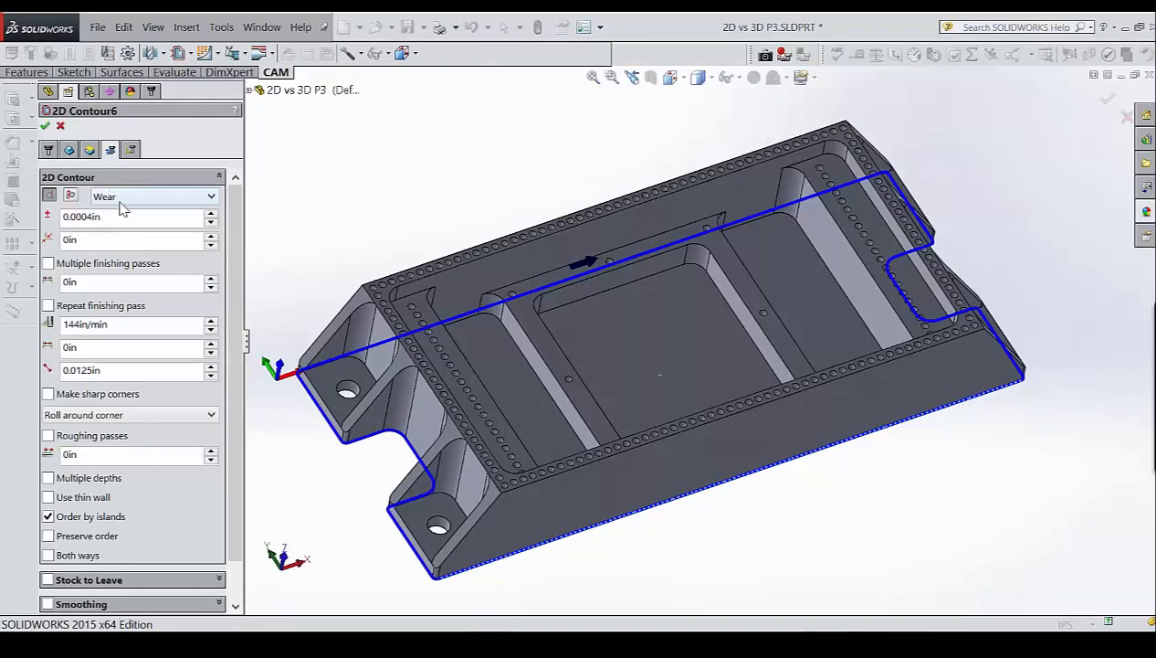
pyautogui.moveTo(124, 209)
pyautogui.click(61, 126)
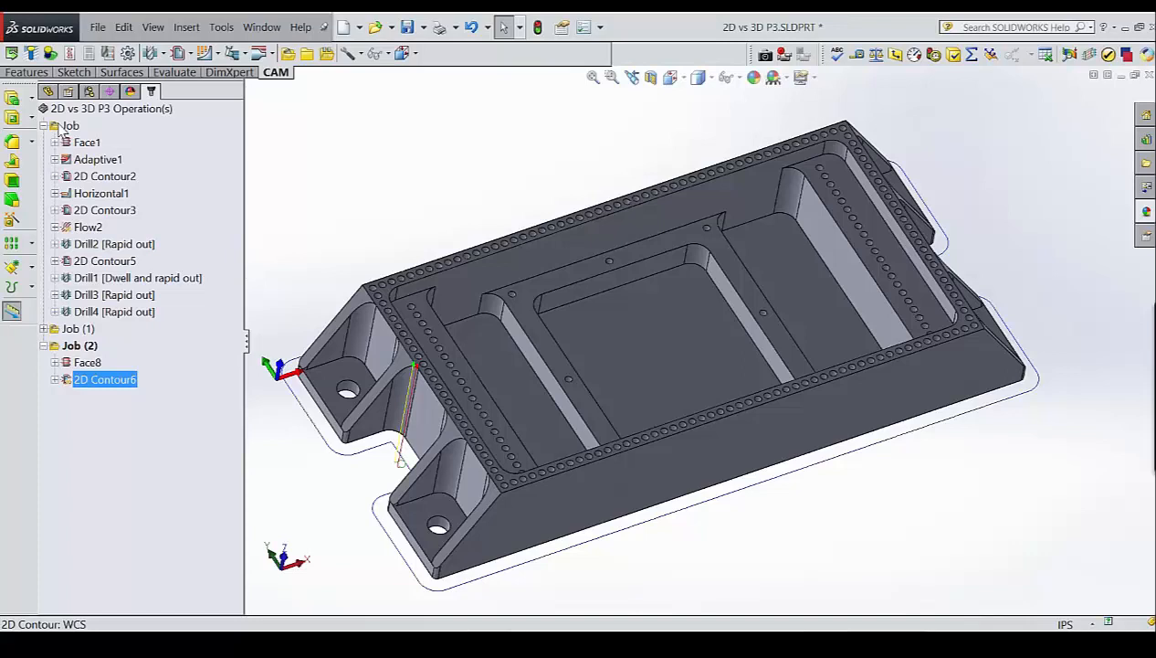
# Expand 2D Contour2 in the operation tree and widen the tree to read its full tool description.
pyautogui.click(91, 177)
pyautogui.click(88, 193)
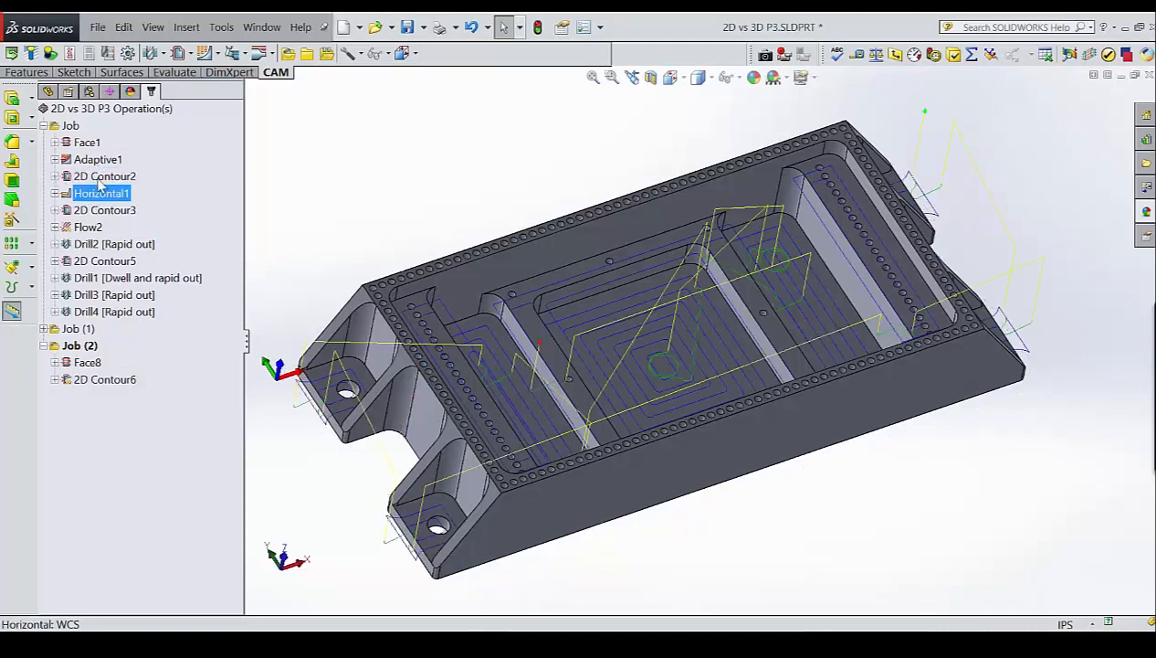
pyautogui.click(101, 177)
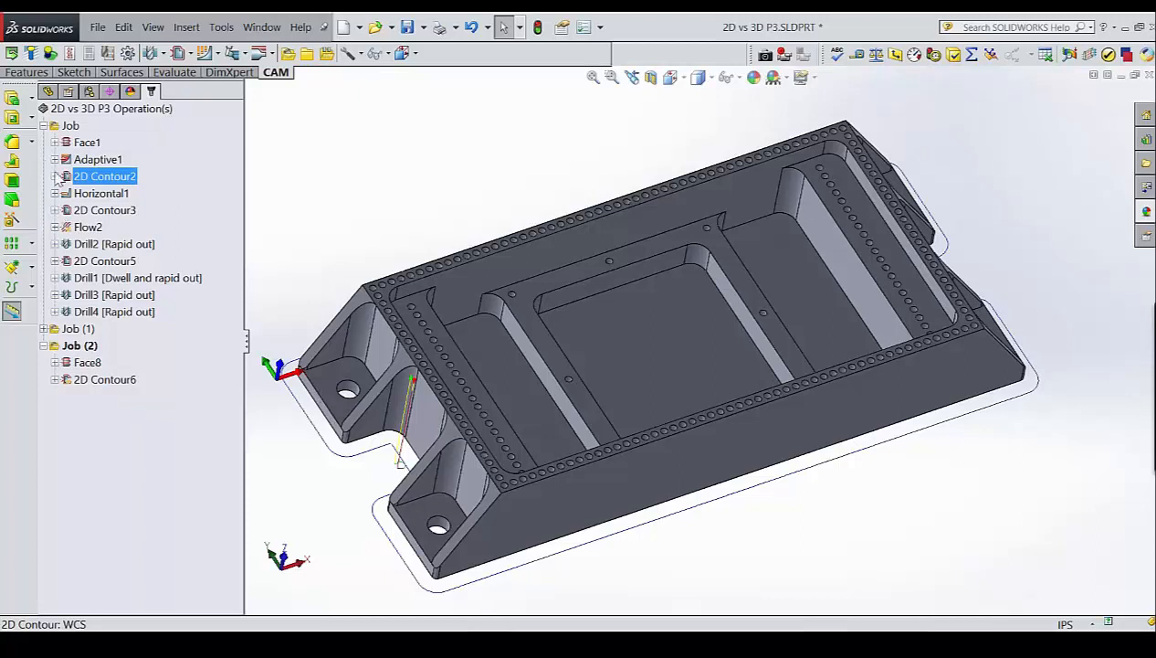
pyautogui.click(55, 176)
pyautogui.moveTo(244, 219); pyautogui.dragTo(353, 220)
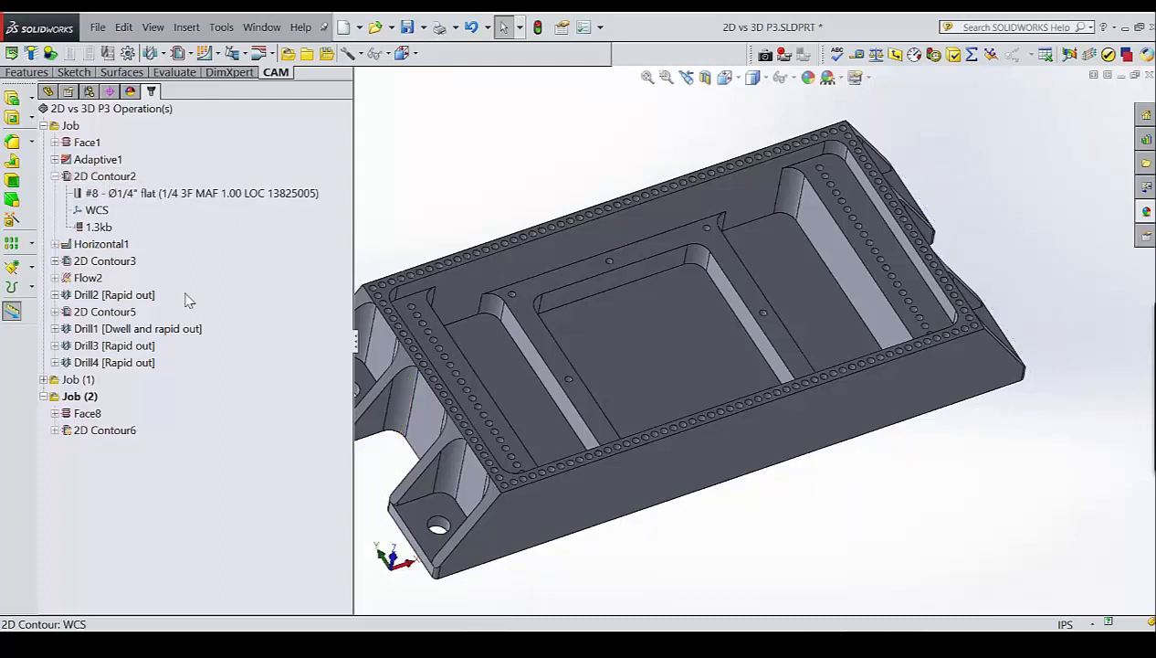
# Inspect the tools assigned to Horizontal1 and 2D Contour3, and collapse the expanded operations again.
pyautogui.click(95, 245)
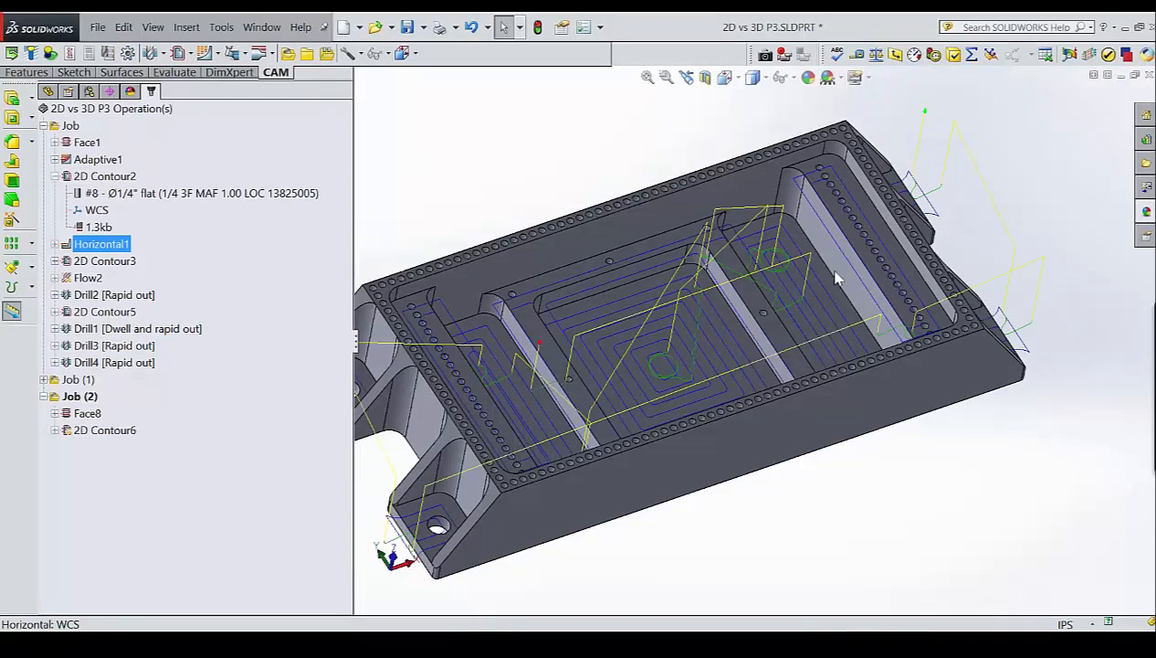
pyautogui.click(56, 245)
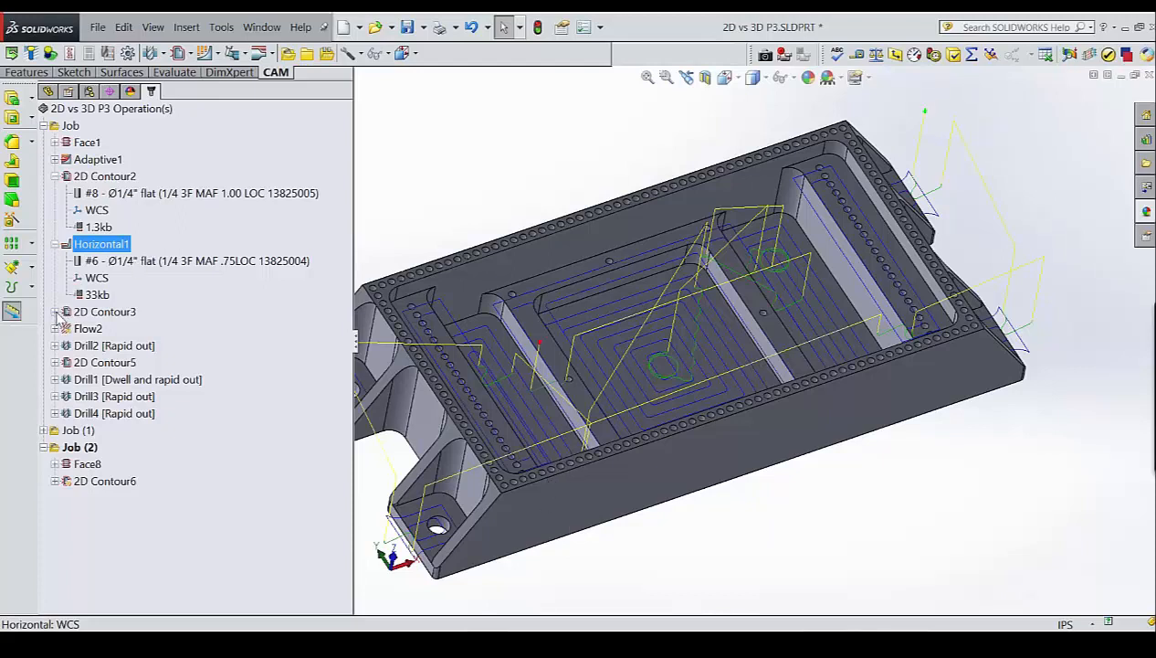
pyautogui.click(56, 311)
pyautogui.click(111, 313)
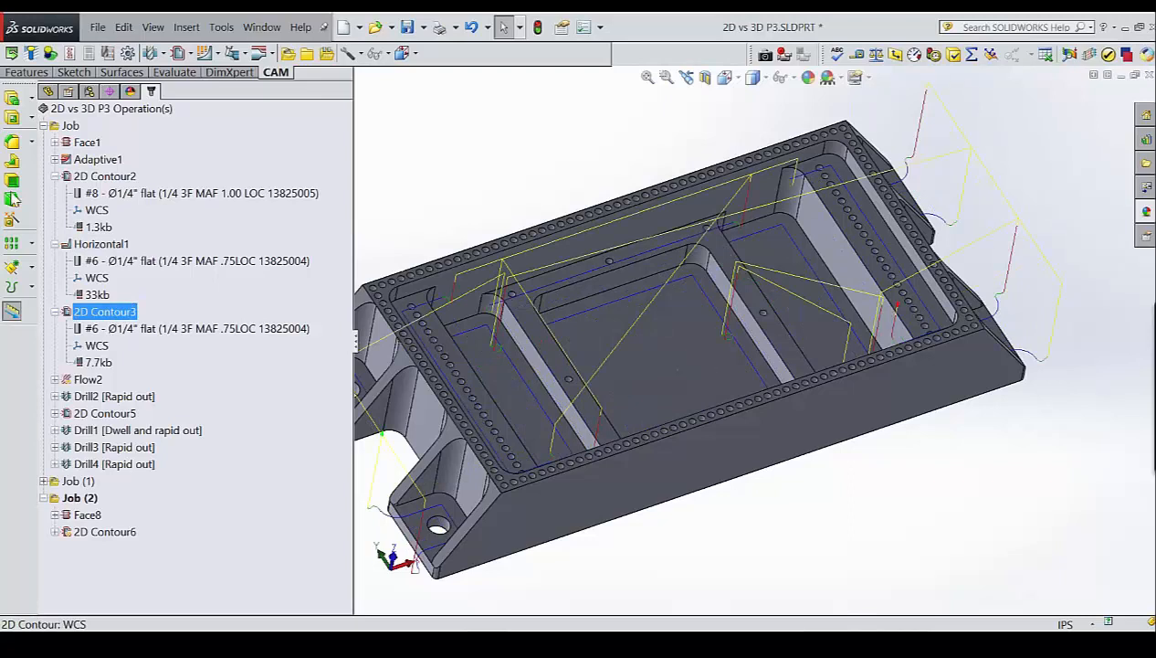
pyautogui.click(56, 312)
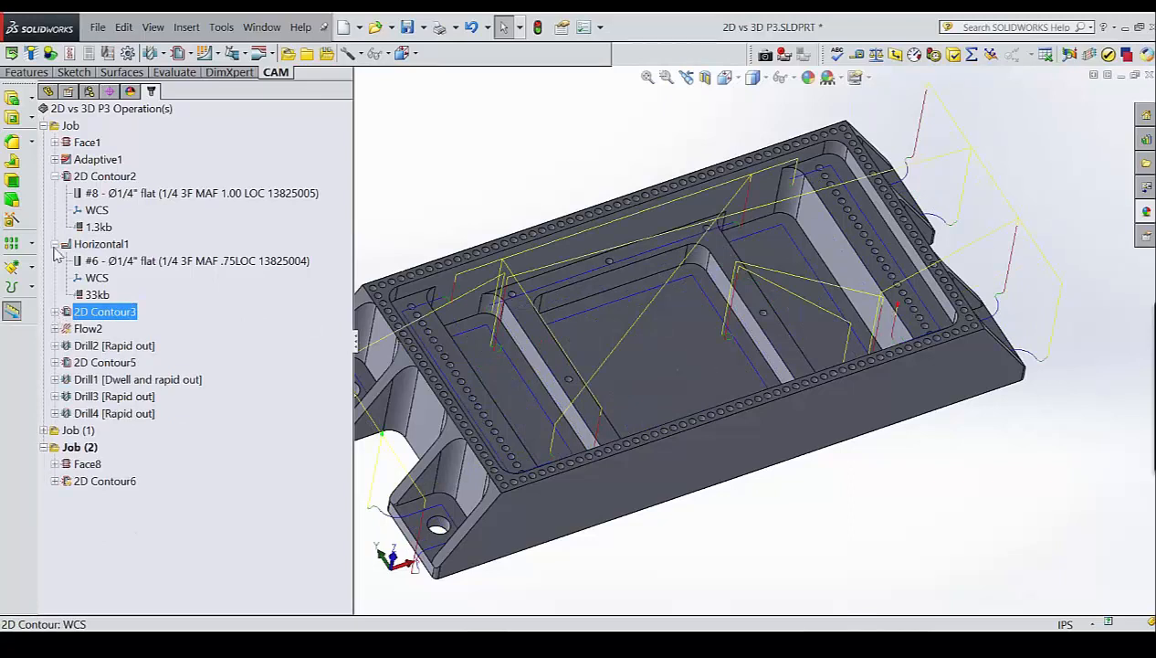
pyautogui.click(55, 245)
pyautogui.click(54, 176)
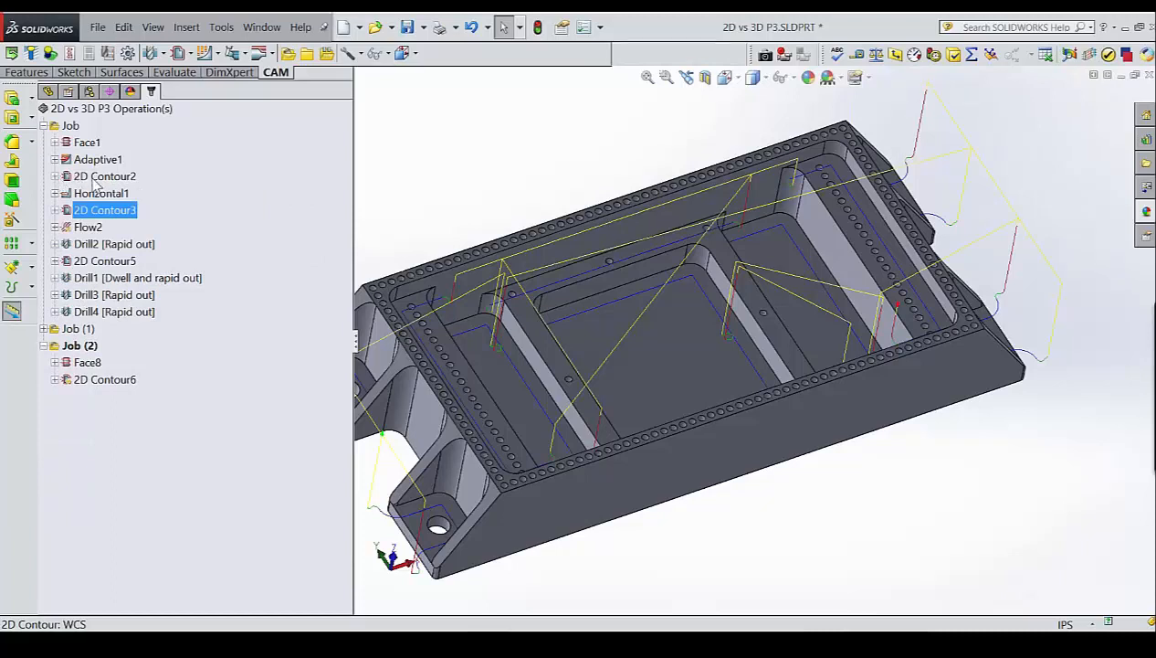
# Compare the toolpaths of 2D Contour2, Horizontal1 and 2D Contour3 on the part.
pyautogui.click(95, 179)
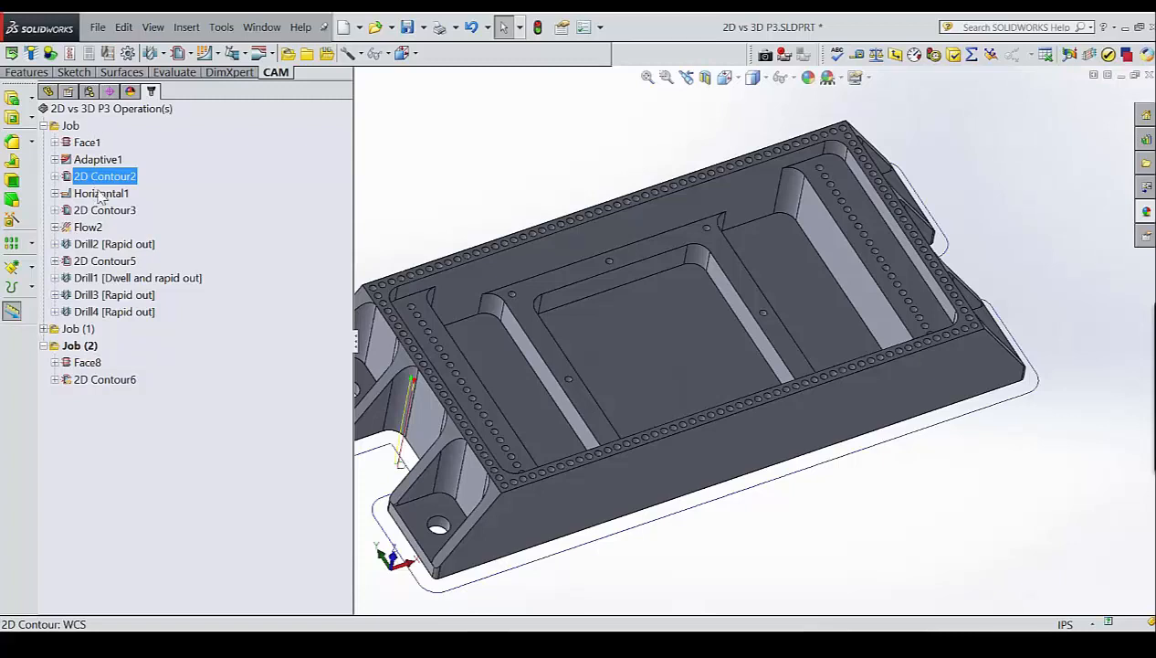
pyautogui.click(99, 194)
pyautogui.click(106, 212)
pyautogui.click(102, 194)
pyautogui.click(106, 211)
pyautogui.click(112, 182)
pyautogui.click(103, 179)
pyautogui.click(225, 205)
pyautogui.click(116, 182)
pyautogui.click(117, 179)
pyautogui.click(215, 209)
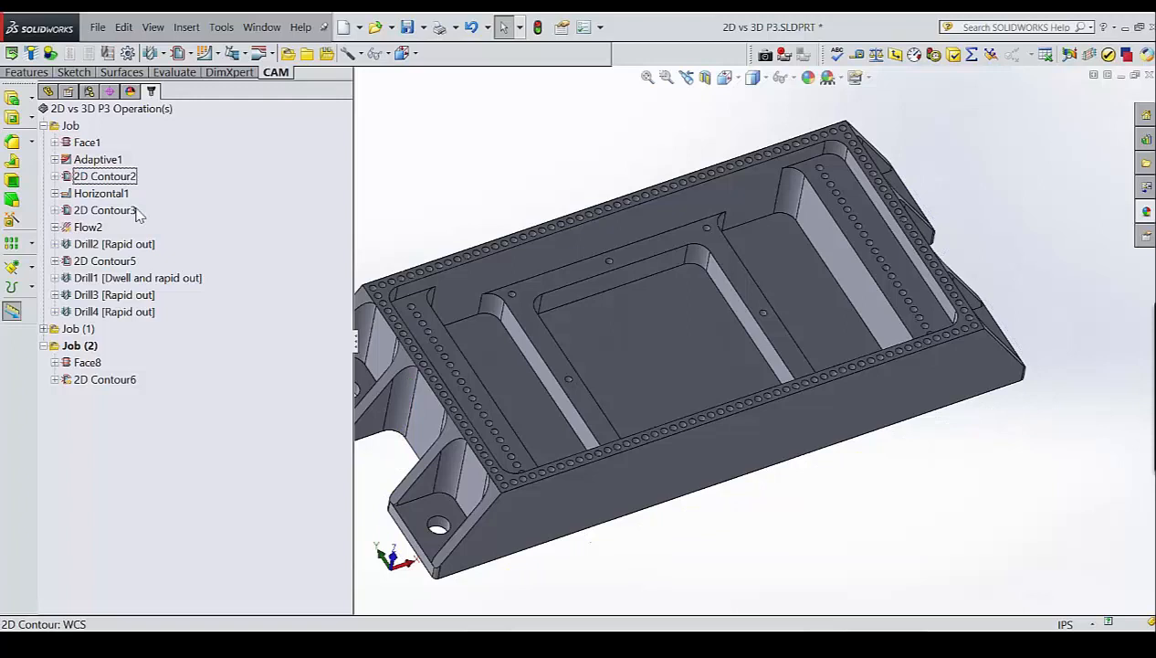
# Copy tool #8, the 1/4" flat mill, from 2D Contour2 to Horizontal1 and 2D Contour3, and expand Horizontal1 to check it.
pyautogui.click(55, 177)
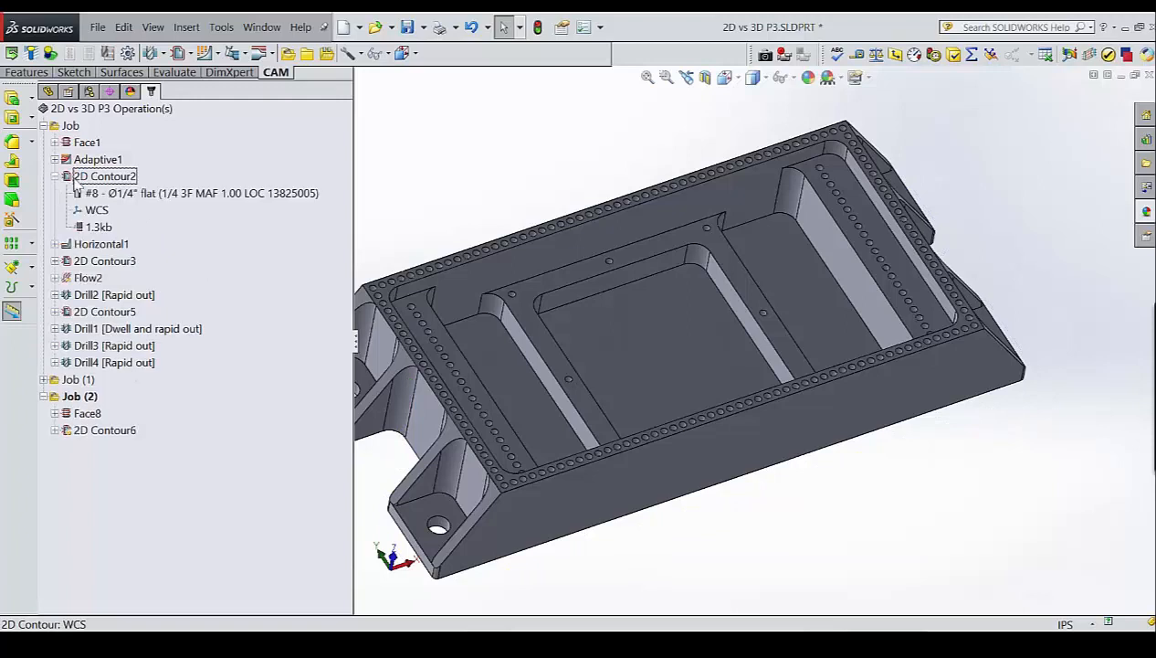
pyautogui.click(130, 193)
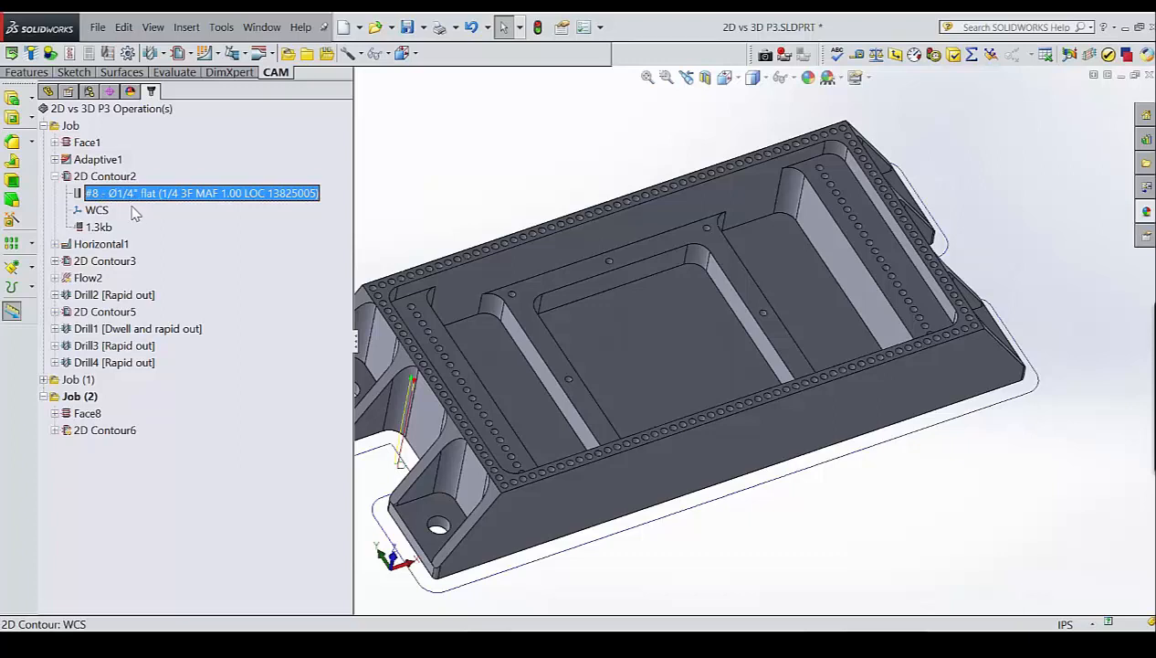
pyautogui.moveTo(134, 203); pyautogui.dragTo(103, 245)
pyautogui.moveTo(142, 195); pyautogui.dragTo(120, 266)
pyautogui.click(55, 244)
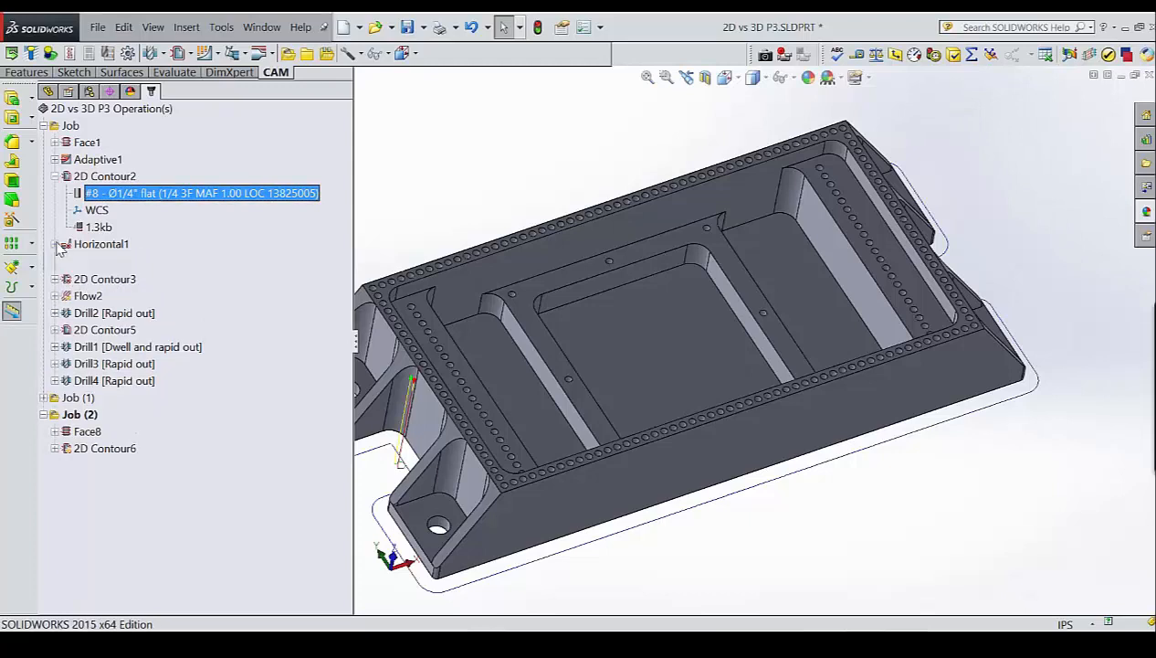
# Regenerate the toolpaths of the Horizontal1 and 2D Contour3 operations together.
pyautogui.click(55, 311)
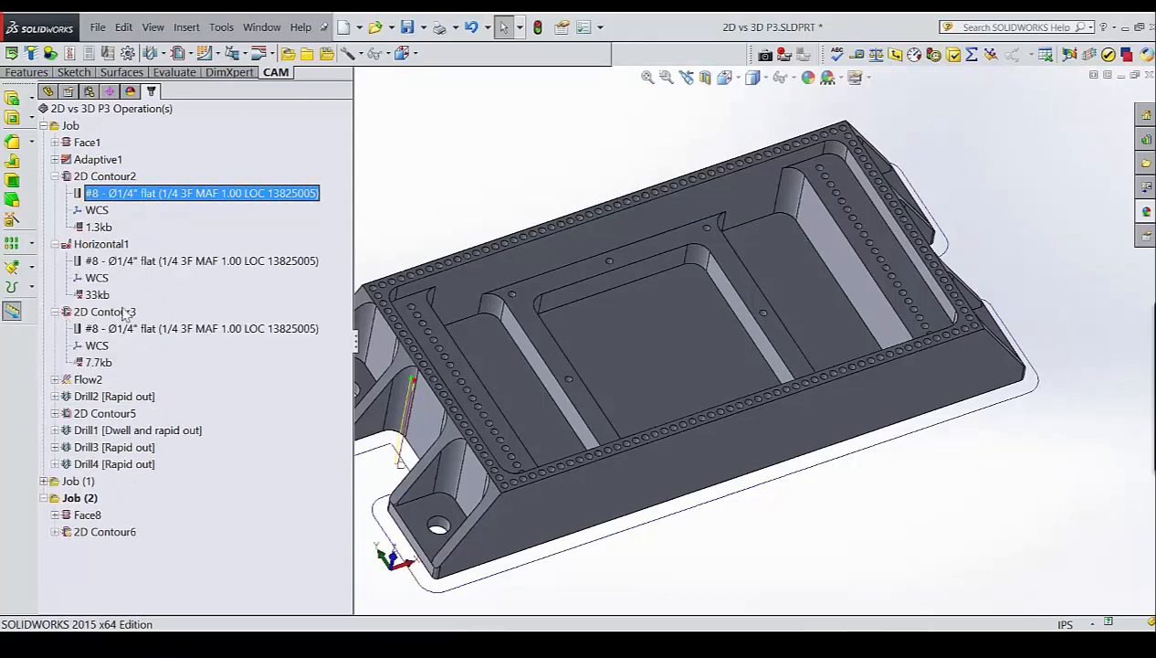
pyautogui.click(105, 311)
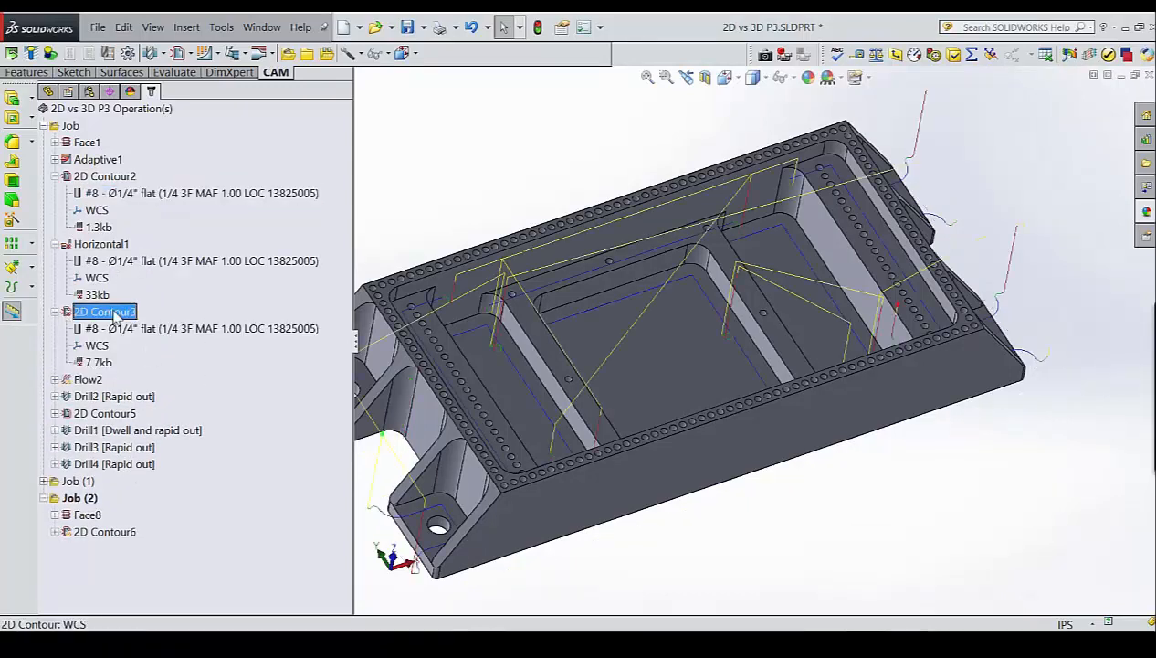
pyautogui.keyDown('ctrl'); pyautogui.click(107, 247); pyautogui.keyUp('ctrl')
pyautogui.rightClick(107, 247)
pyautogui.click(150, 243)
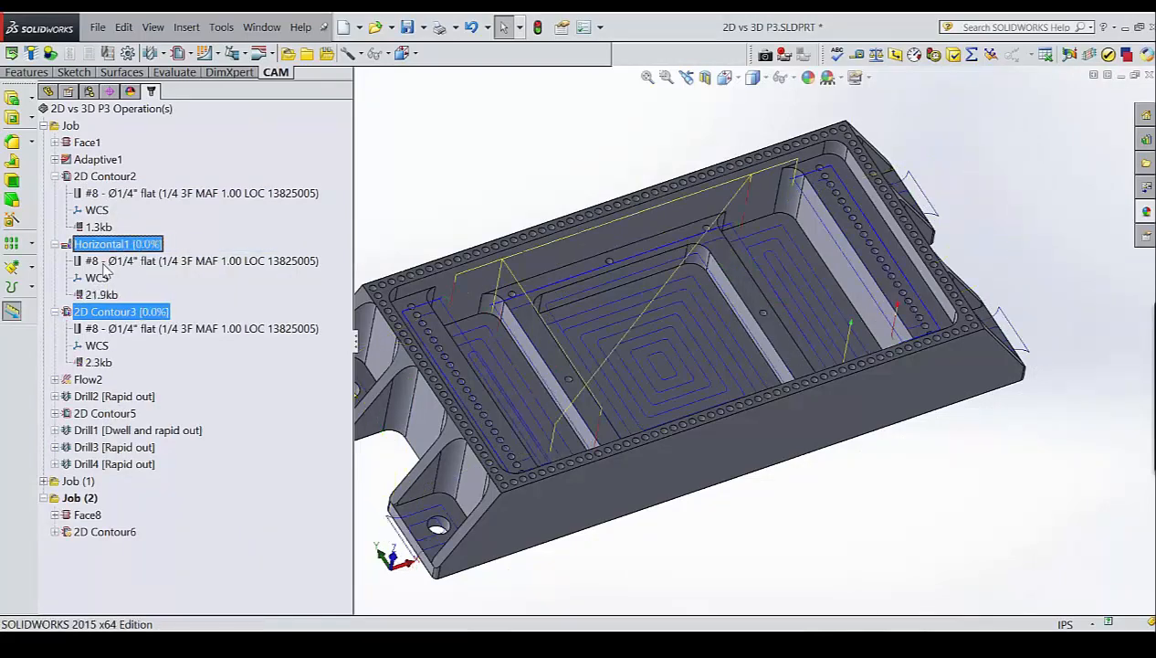
# Collapse the 2D Contour2, Horizontal1 and 2D Contour3 entries in the operation tree and clear the selection.
pyautogui.click(55, 177)
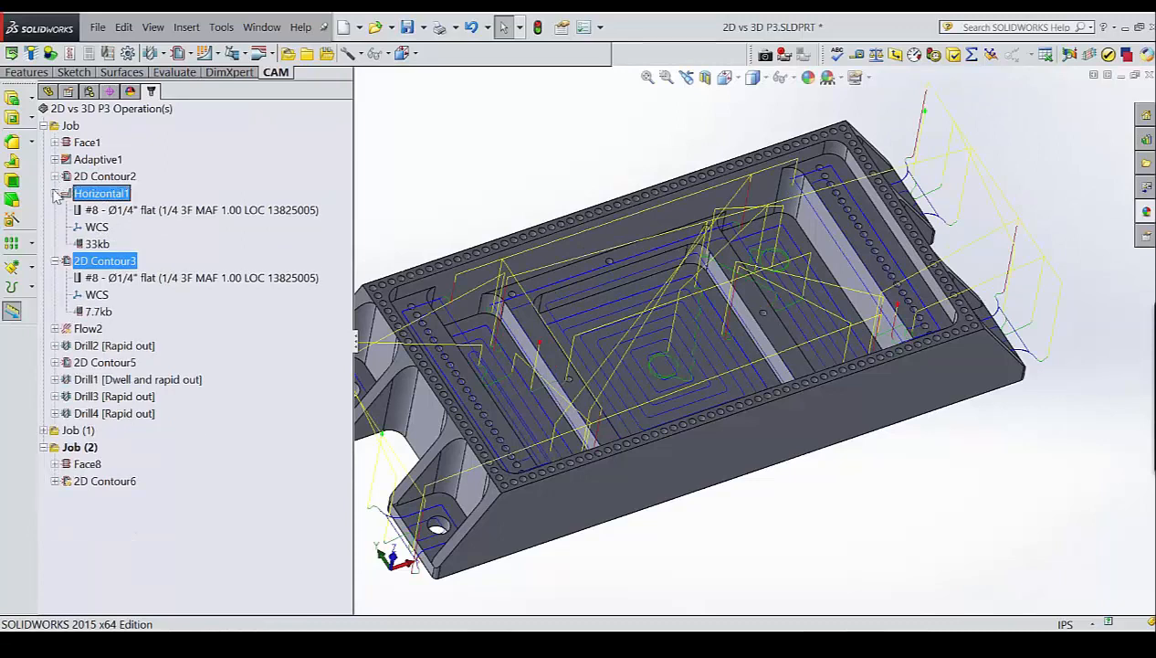
pyautogui.click(55, 193)
pyautogui.click(55, 210)
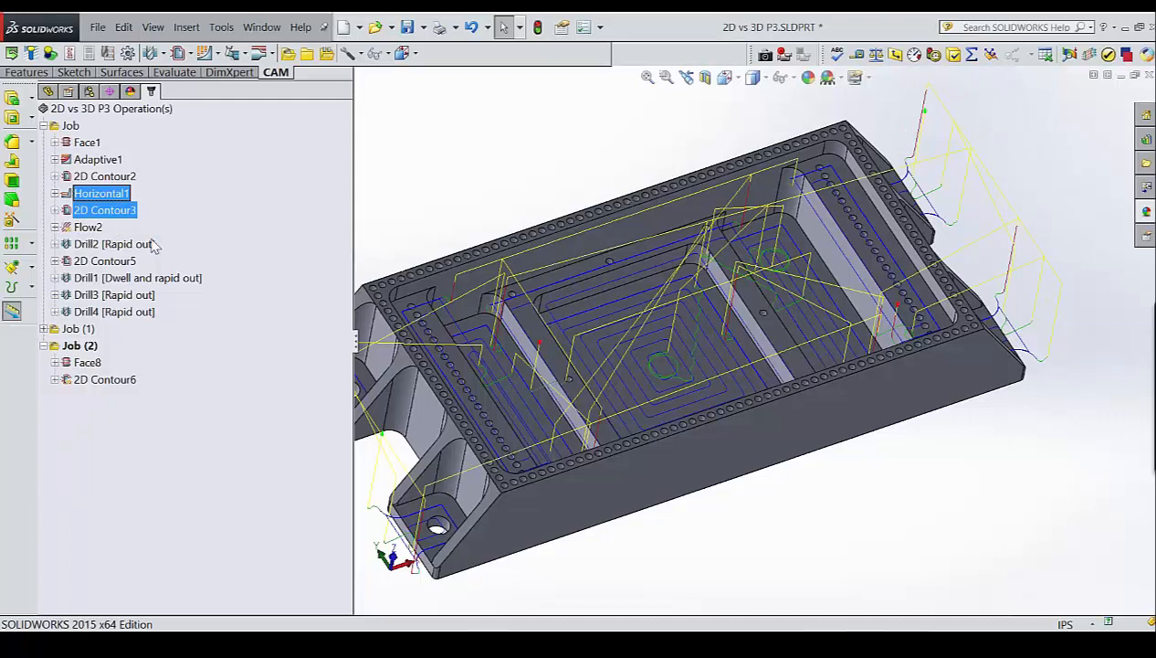
pyautogui.click(155, 483)
# Show the toolpaths of 2D Contour3 and Horizontal1 one at a time to compare them on the part.
pyautogui.click(103, 211)
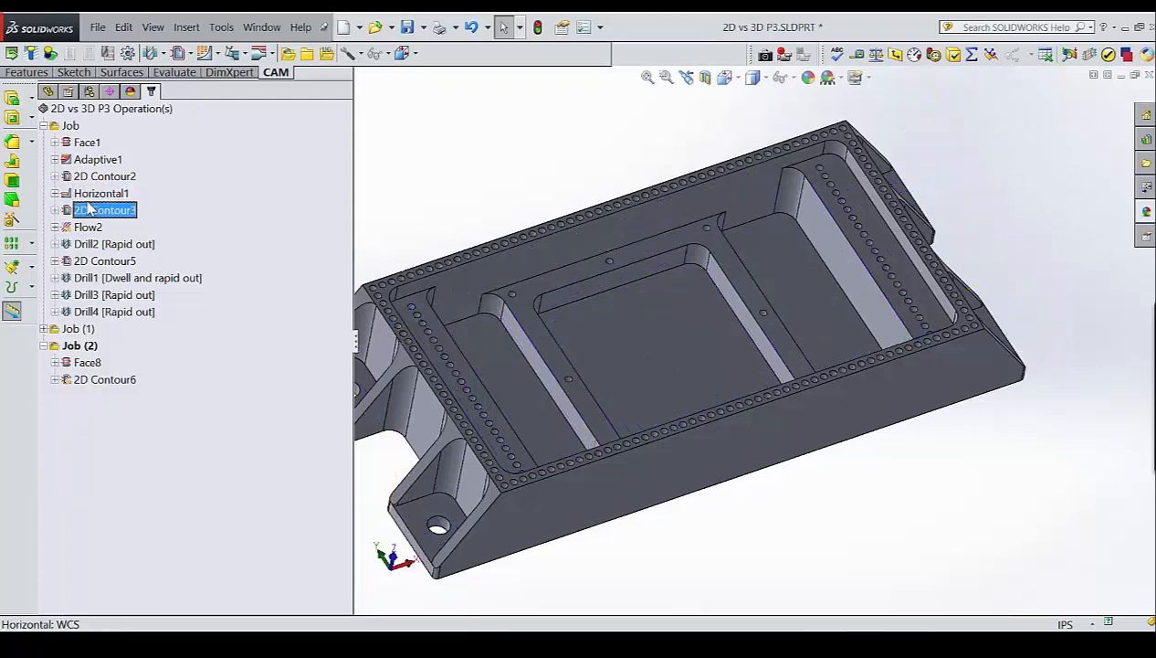
pyautogui.click(92, 195)
pyautogui.click(87, 211)
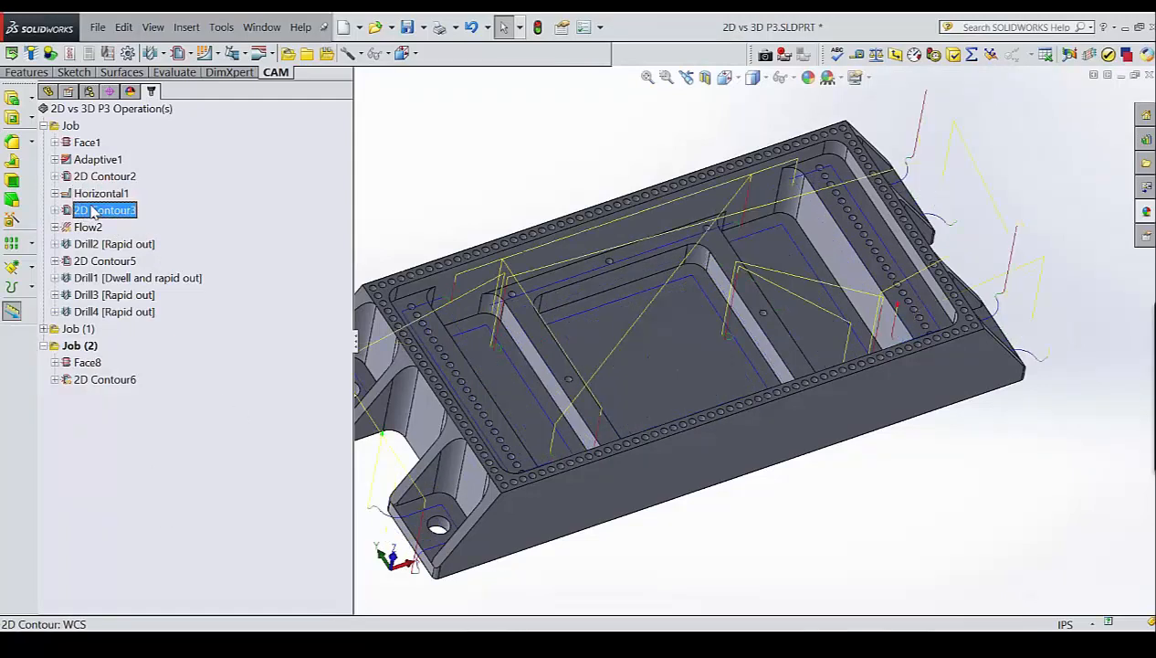
# Display the Flow2 toolpath, narrow the operation tree and examine the passes on the sloped rib faces from several angles.
pyautogui.click(89, 228)
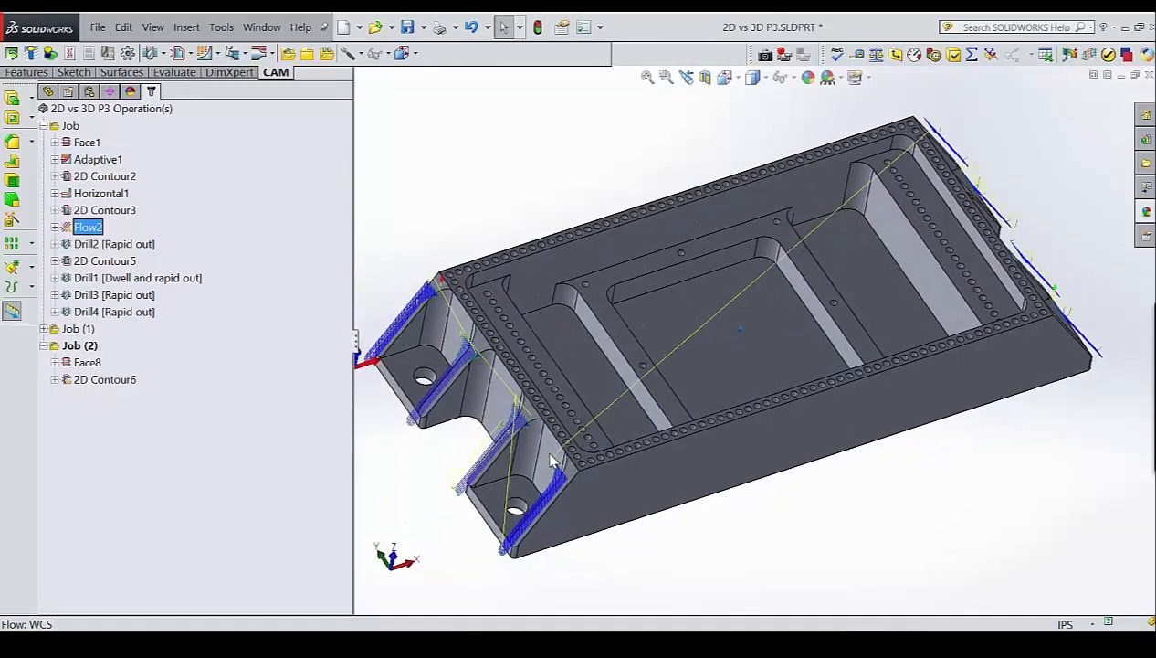
pyautogui.moveTo(353, 312); pyautogui.dragTo(213, 309)
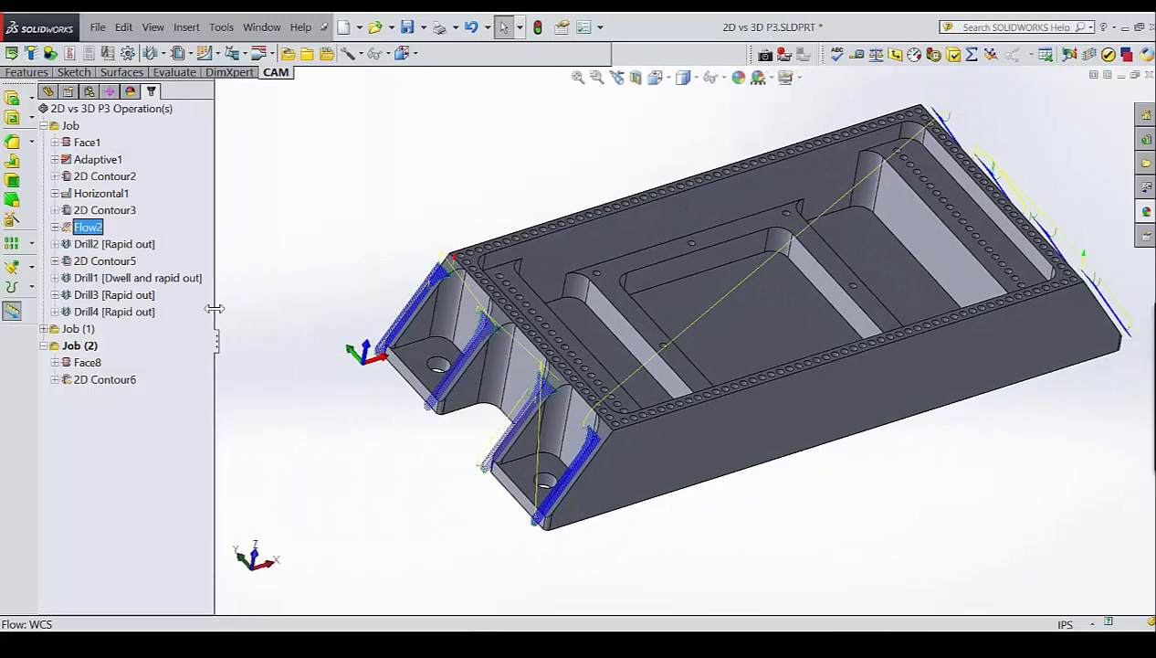
pyautogui.click(384, 226)
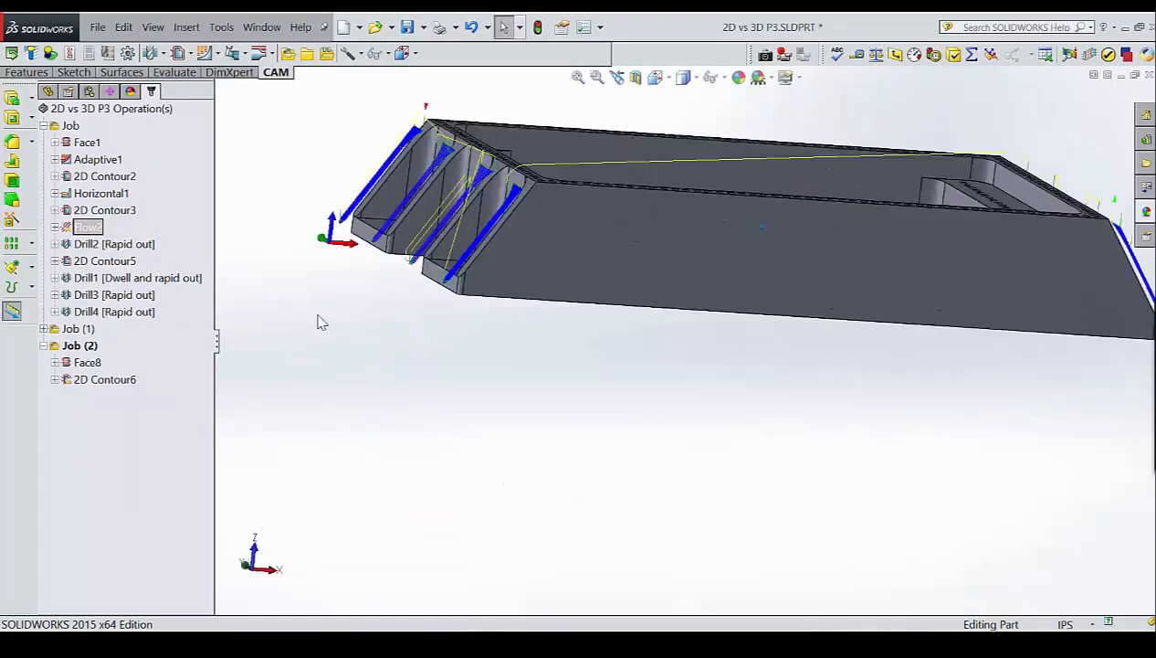
pyautogui.moveTo(359, 310); pyautogui.dragTo(327, 336, button='middle')
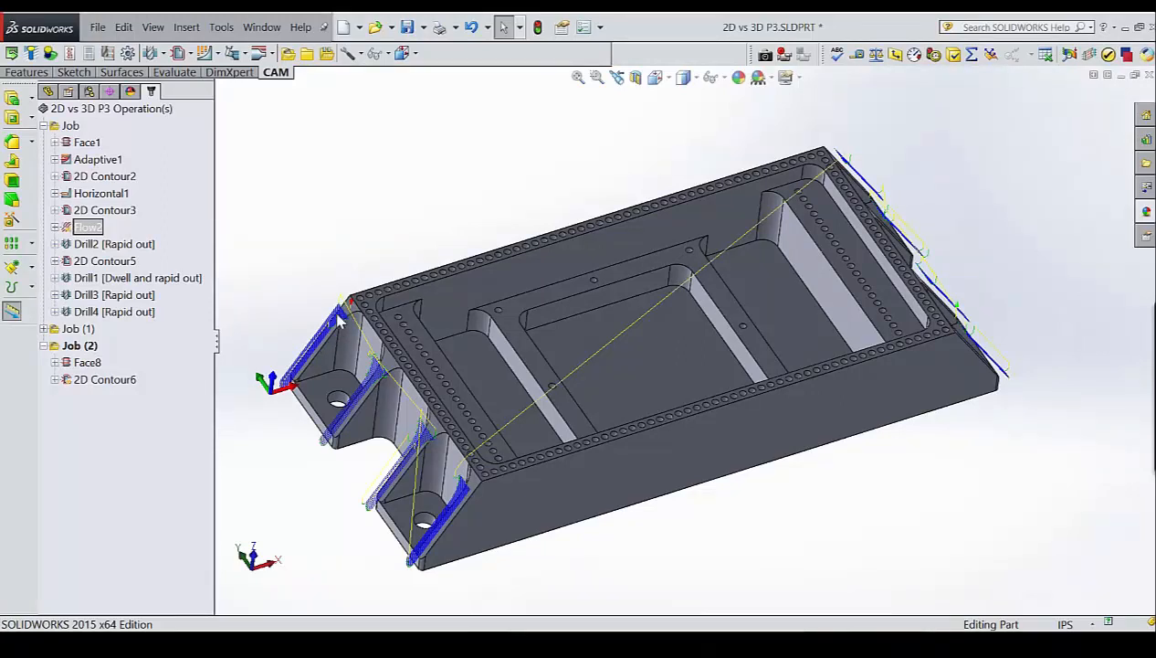
pyautogui.scroll(-5, 338, 318)
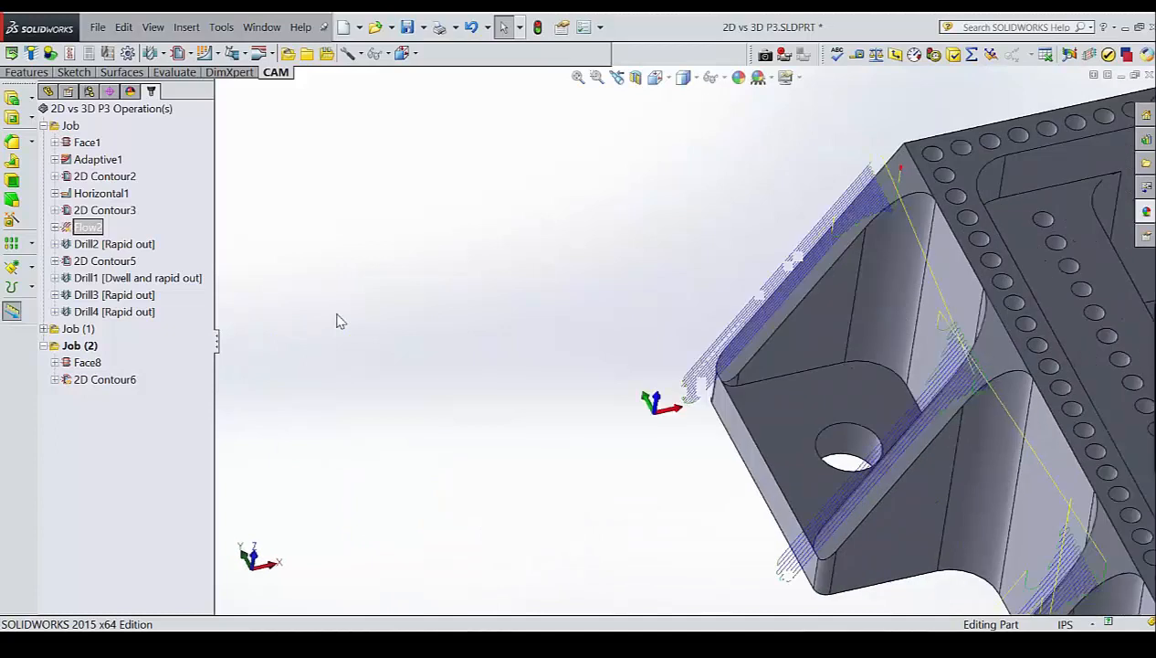
pyautogui.moveTo(791, 119); pyautogui.dragTo(666, 387, button='middle')
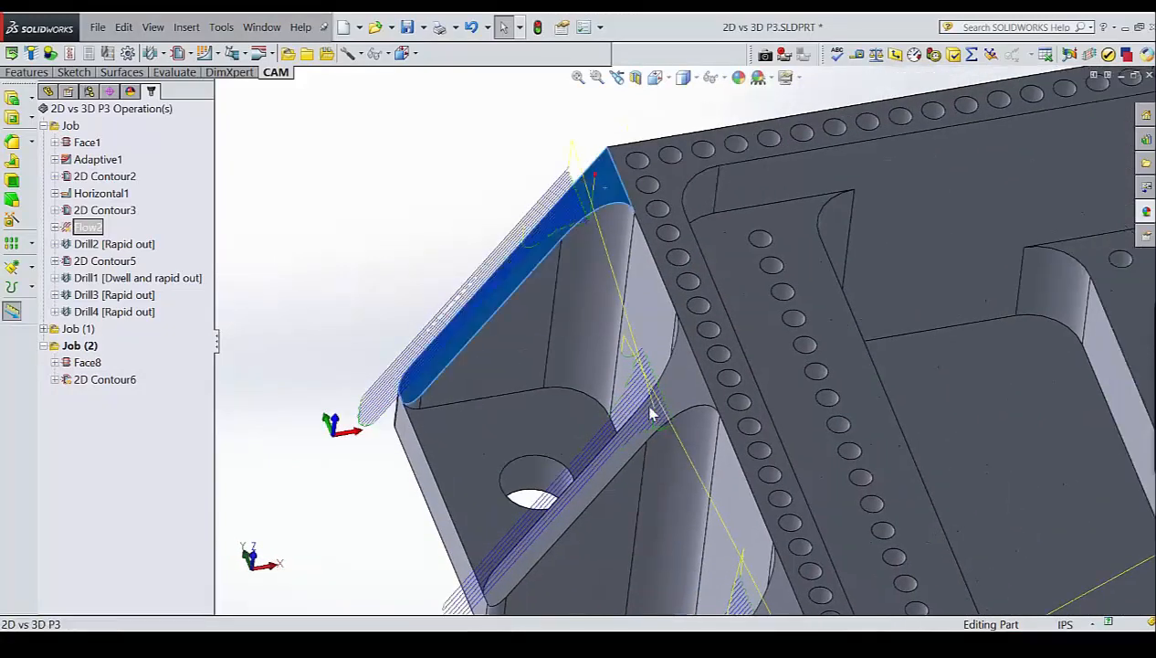
pyautogui.click(676, 382)
pyautogui.scroll(8, 676, 382)
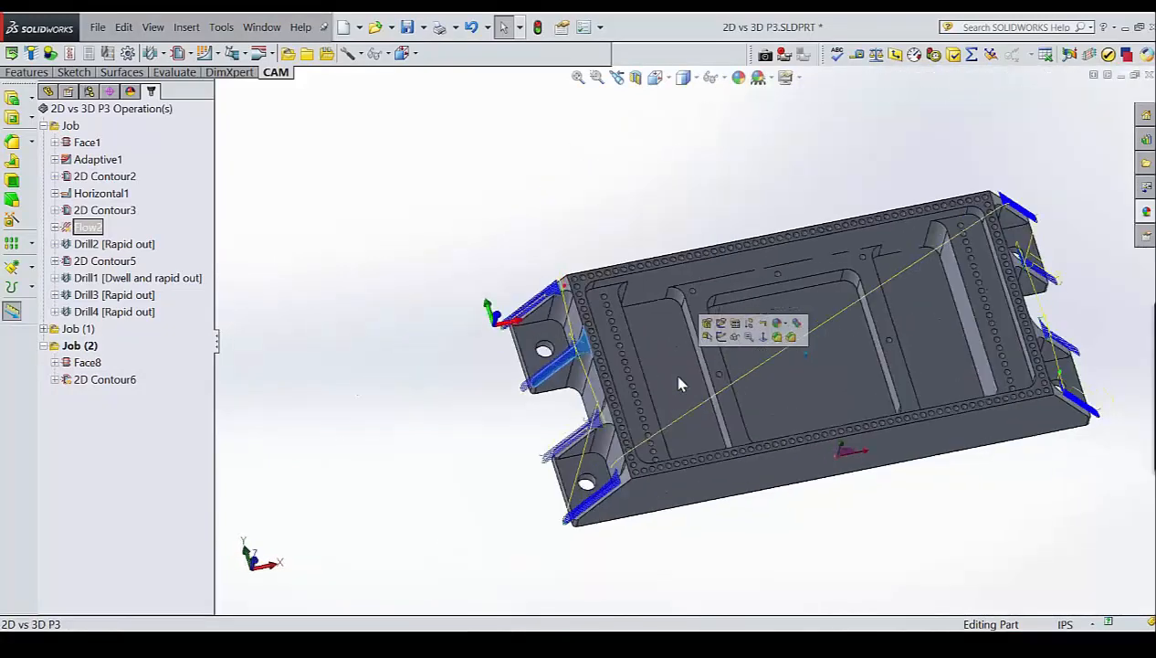
pyautogui.moveTo(680, 384); pyautogui.dragTo(461, 387, button='middle')
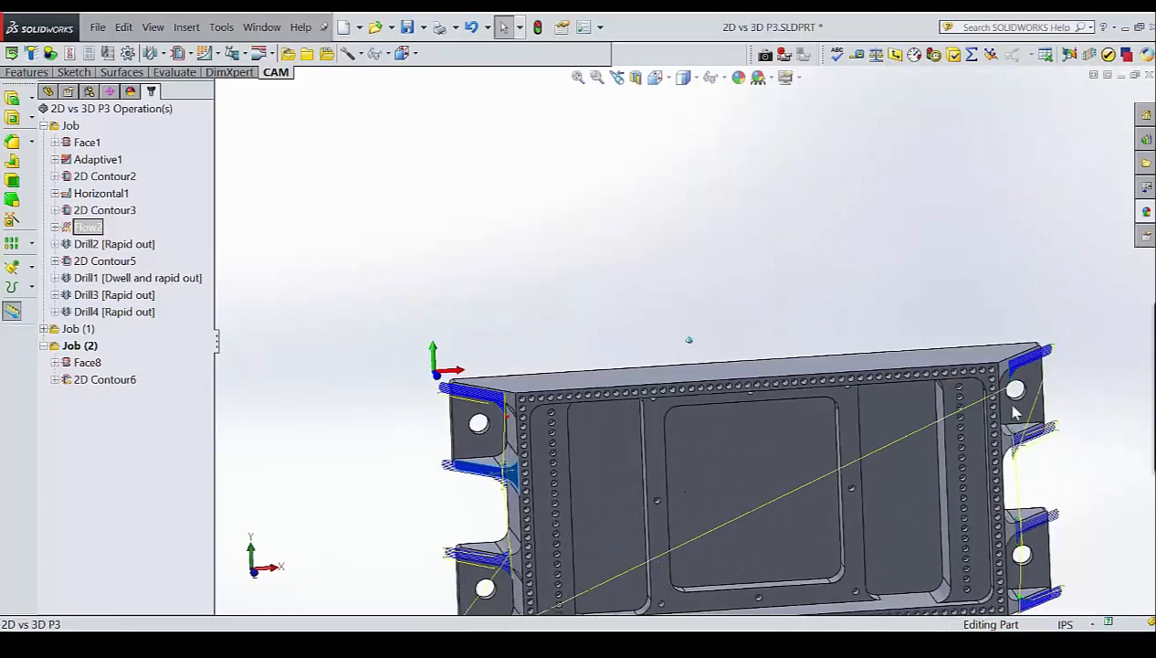
pyautogui.moveTo(689, 338); pyautogui.dragTo(1011, 413, button='middle')
pyautogui.hotkey('ctrl', '7')
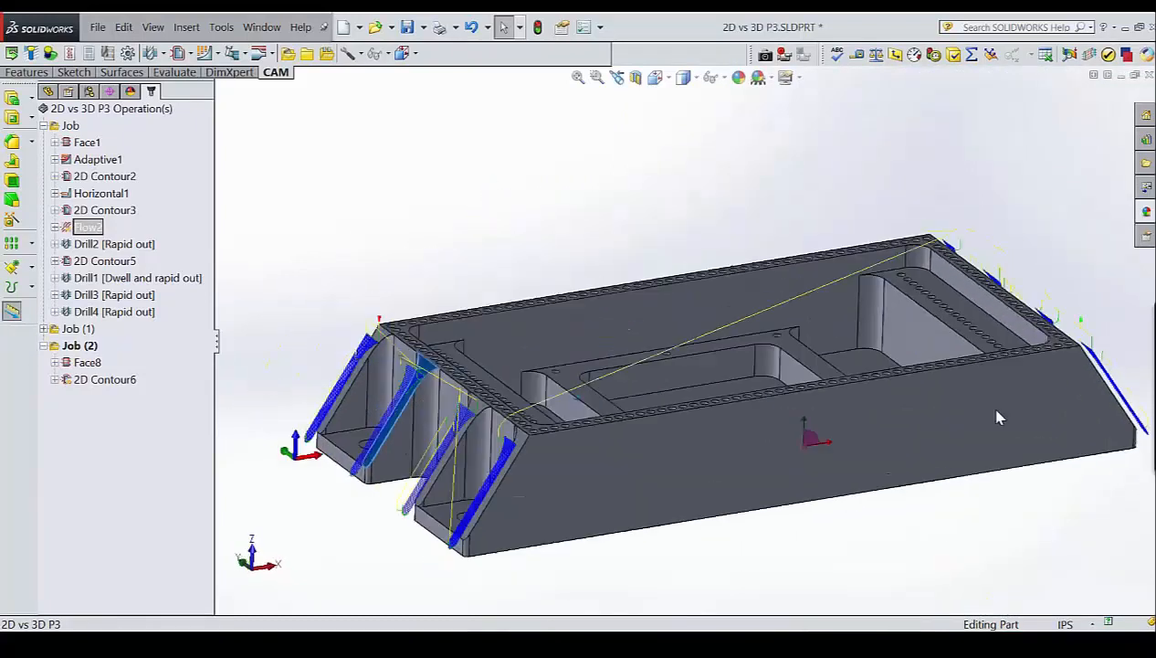
# Open the Flow2 operation's settings to check its tool and selected faces, and close them without changes.
pyautogui.click(88, 226)
pyautogui.rightClick(87, 227)
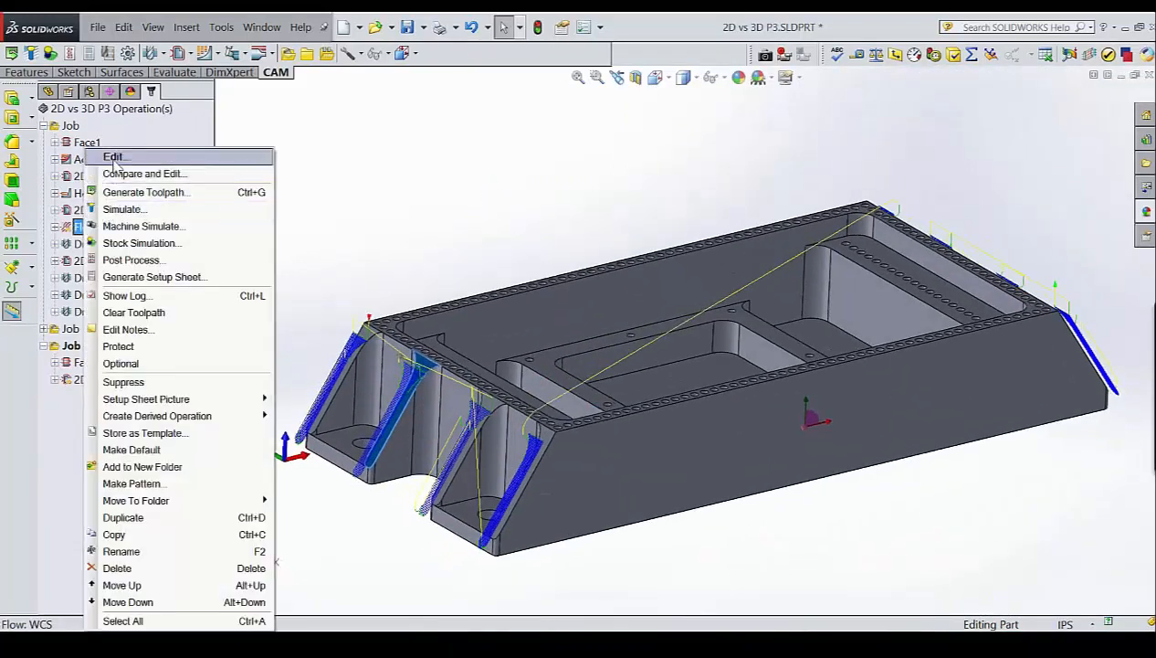
pyautogui.click(91, 158)
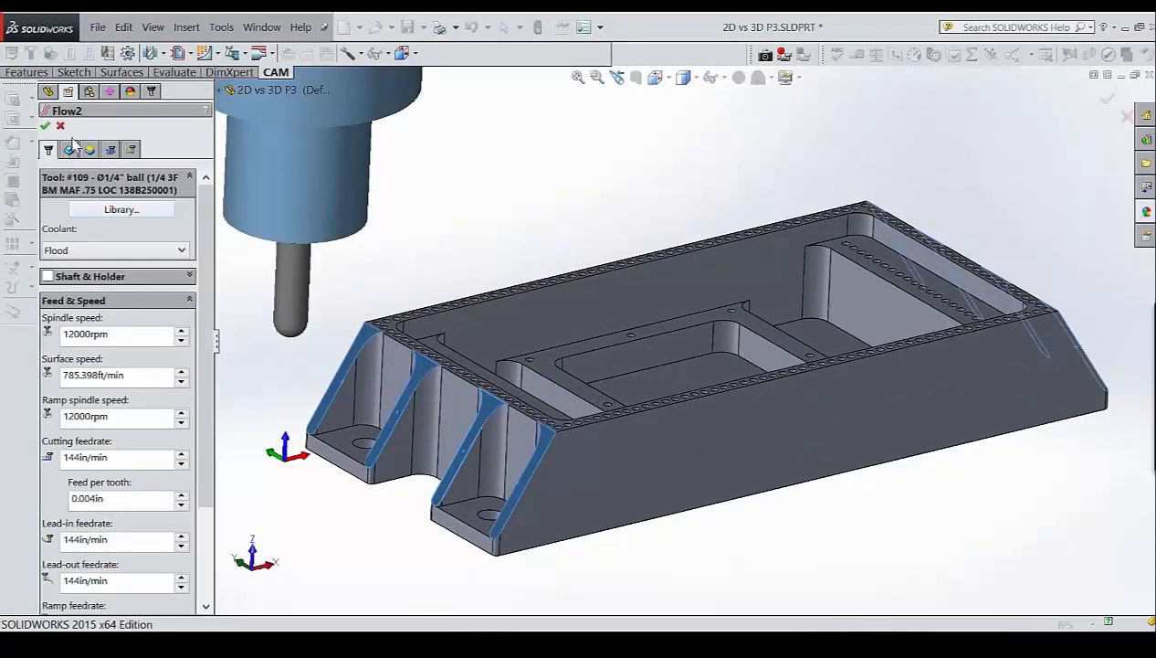
pyautogui.click(59, 126)
# Create a new 3D Flow operation and pick the two neighbouring sloped rib faces flanking the foot nearest the front.
pyautogui.rightClick(83, 470)
pyautogui.moveTo(116, 482)
pyautogui.moveTo(284, 508)
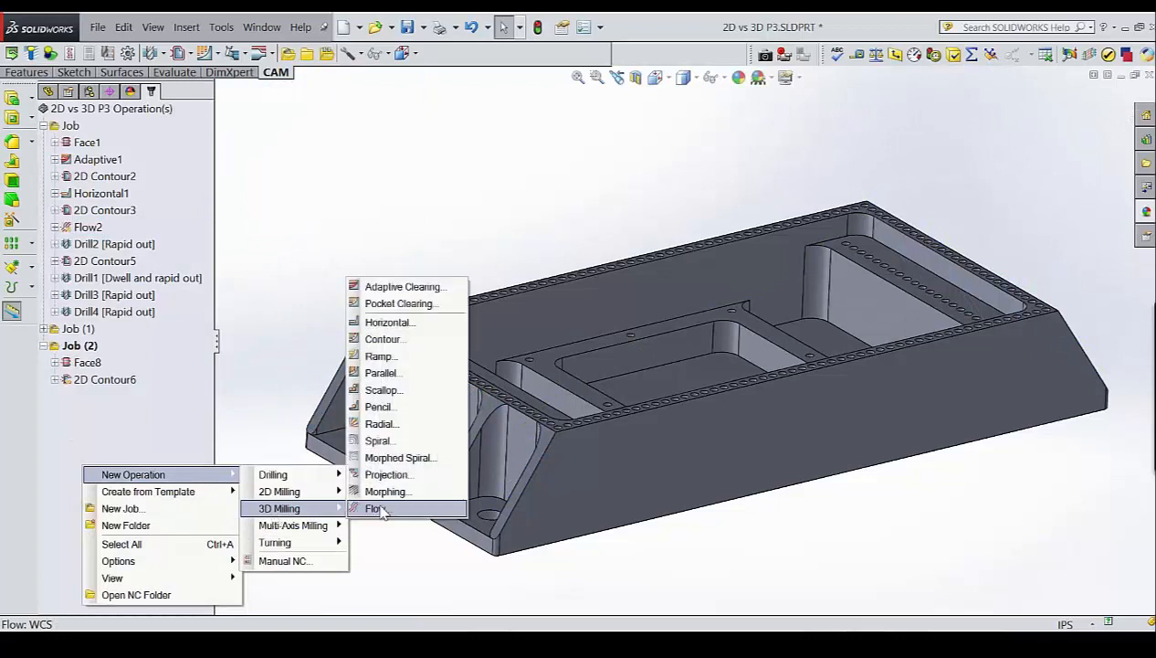
pyautogui.click(373, 509)
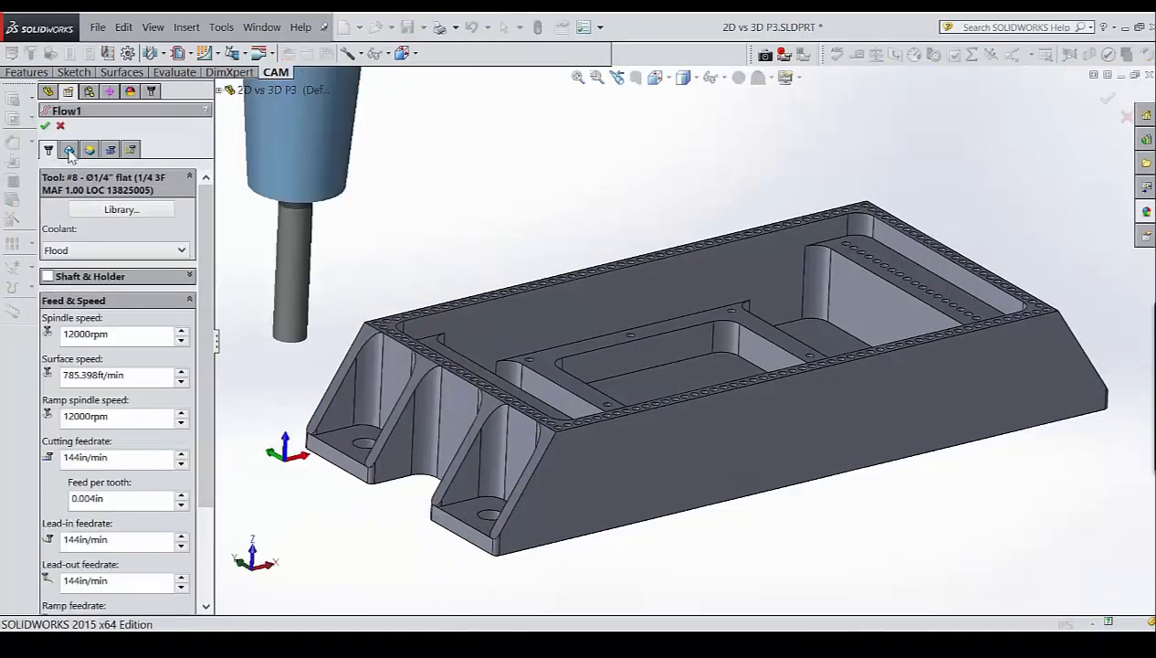
pyautogui.click(69, 149)
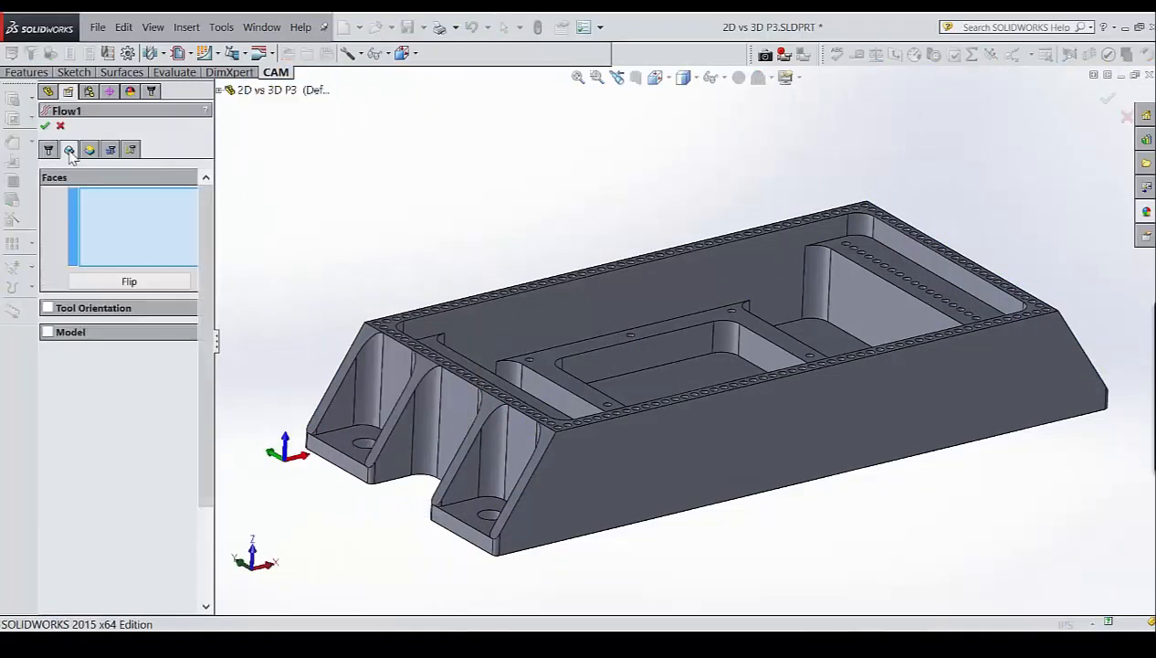
pyautogui.click(491, 408)
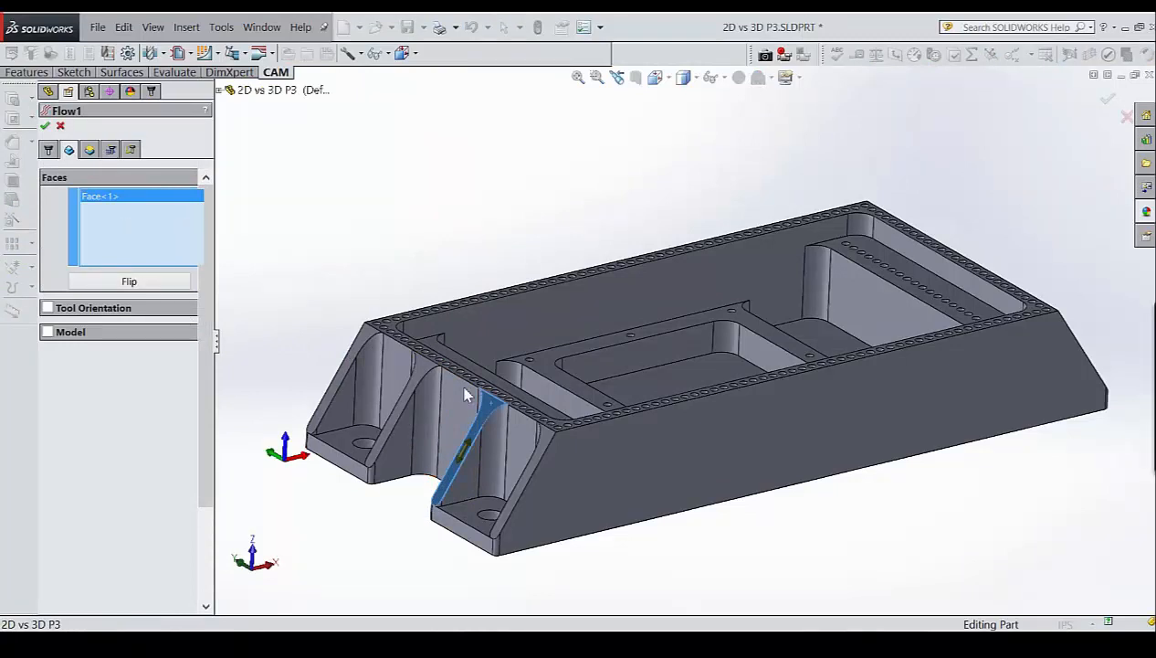
pyautogui.click(534, 452)
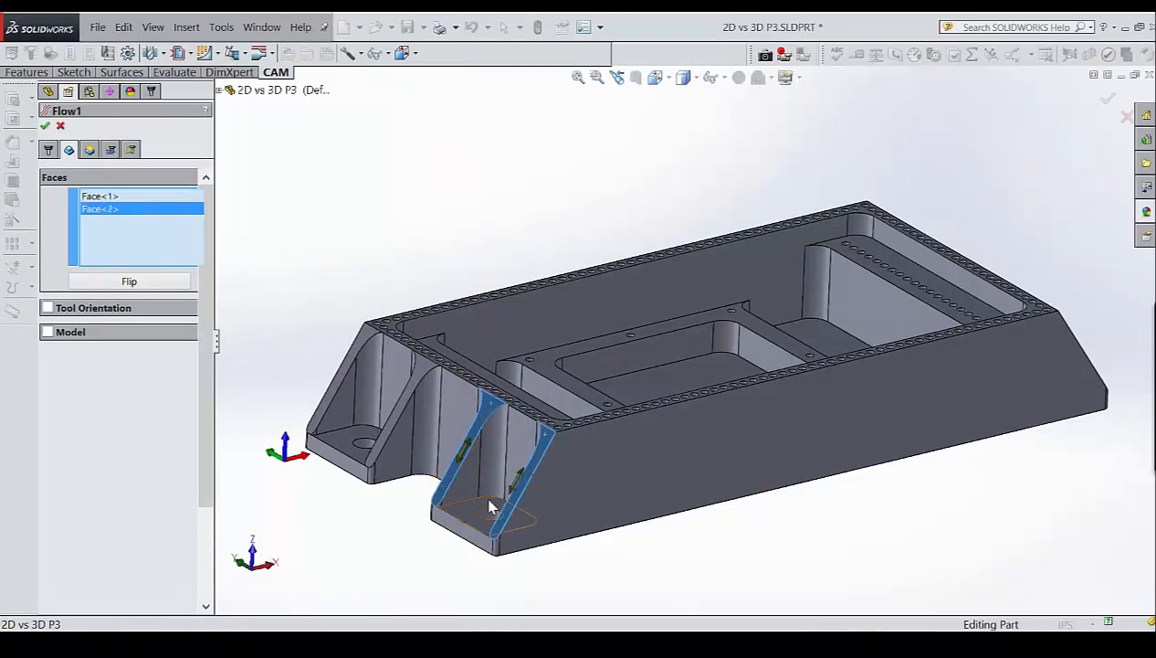
# Set the flow stepover count to 10 in the Along U direction and generate the toolpath.
pyautogui.click(111, 149)
pyautogui.doubleClick(87, 282)
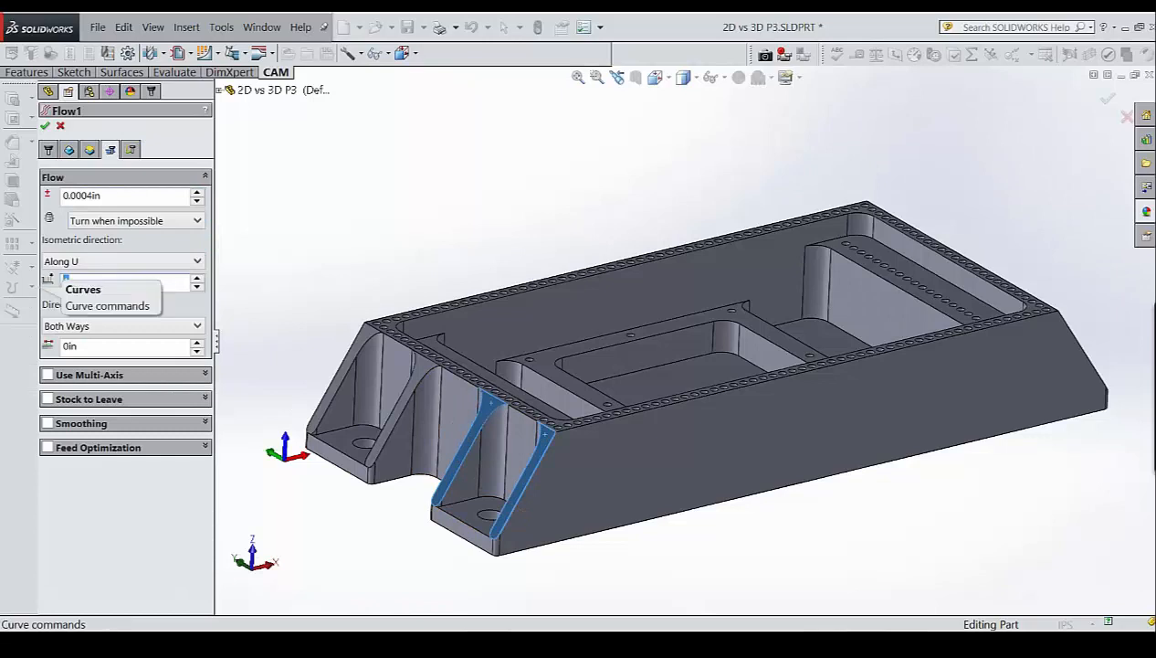
pyautogui.write('10')
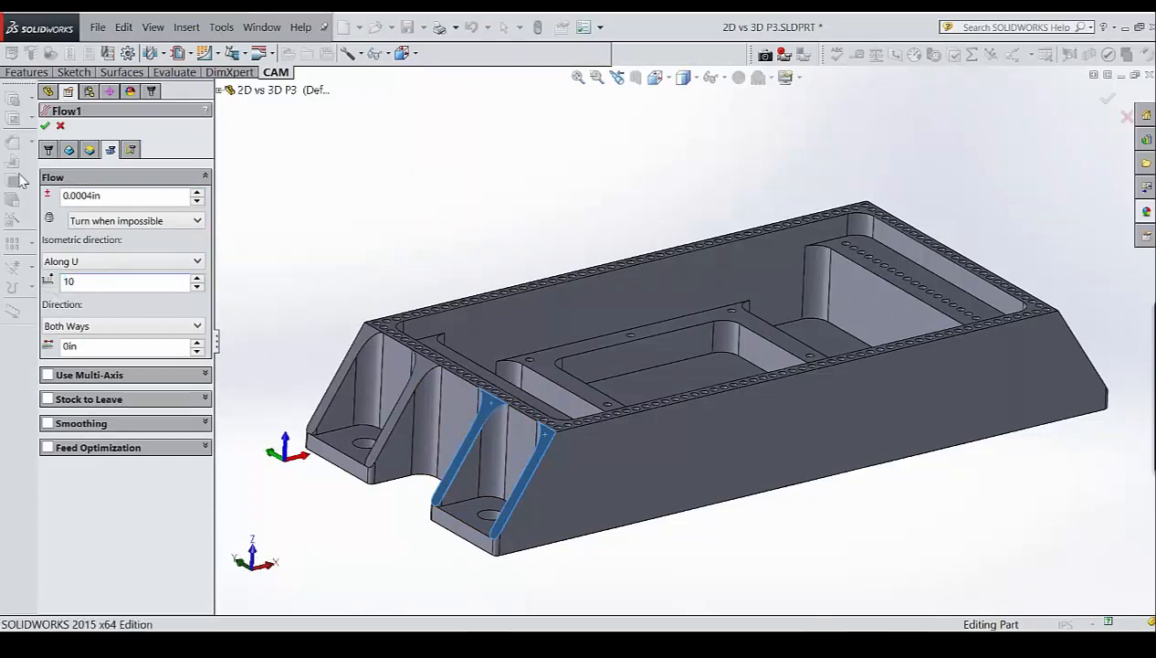
pyautogui.click(45, 125)
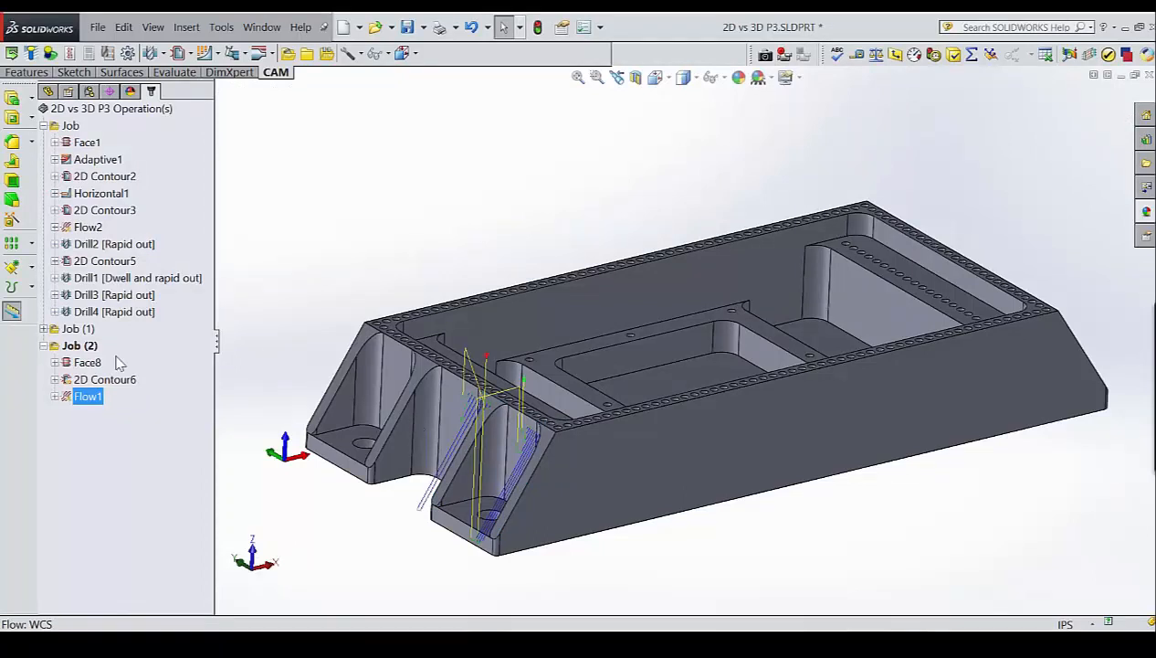
# Delete the Flow1 operation from Job (2).
pyautogui.rightClick(78, 402)
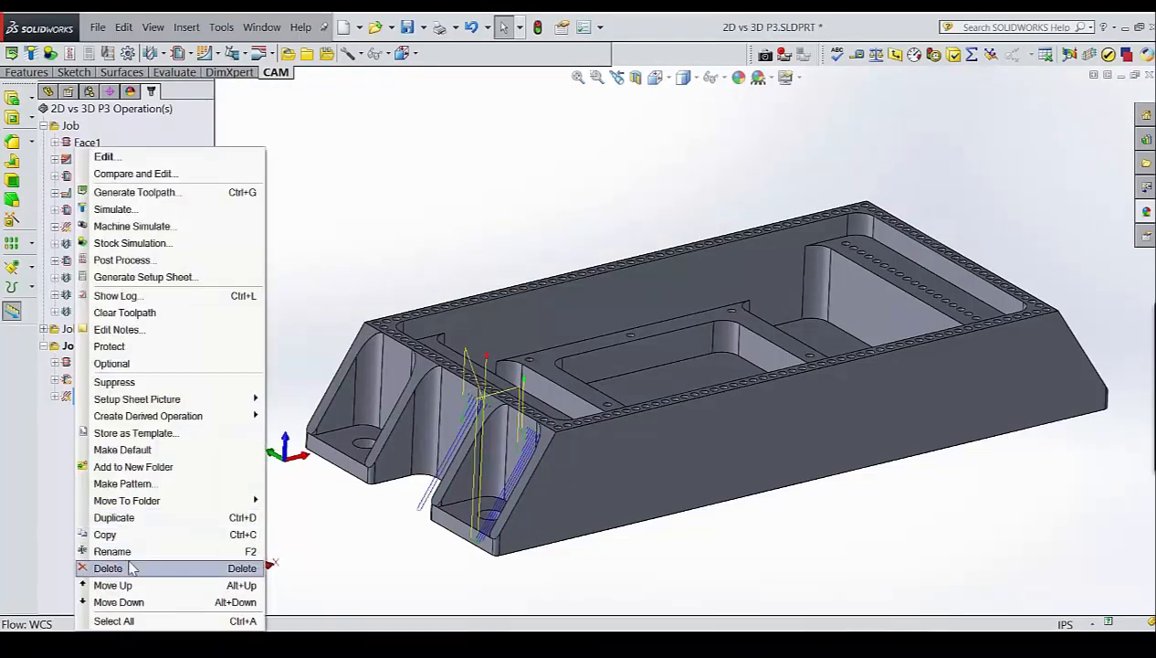
pyautogui.click(133, 568)
pyautogui.click(638, 370)
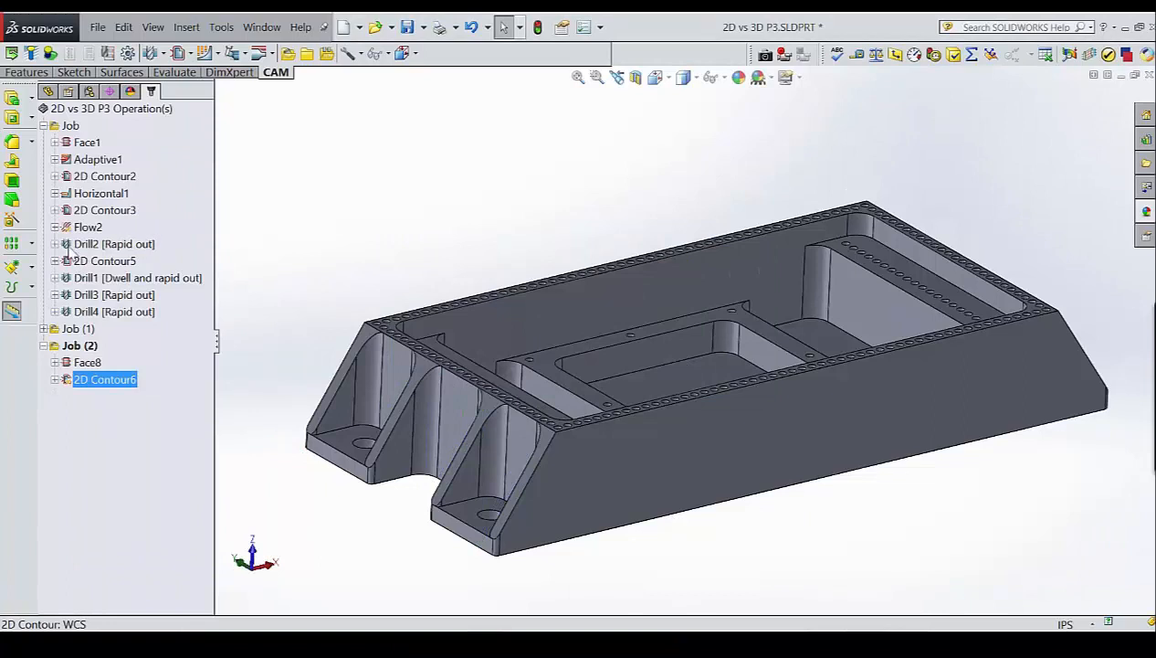
# Display the Drill2 toolpath and examine the drilled holes in the part's corner feet.
pyautogui.click(95, 245)
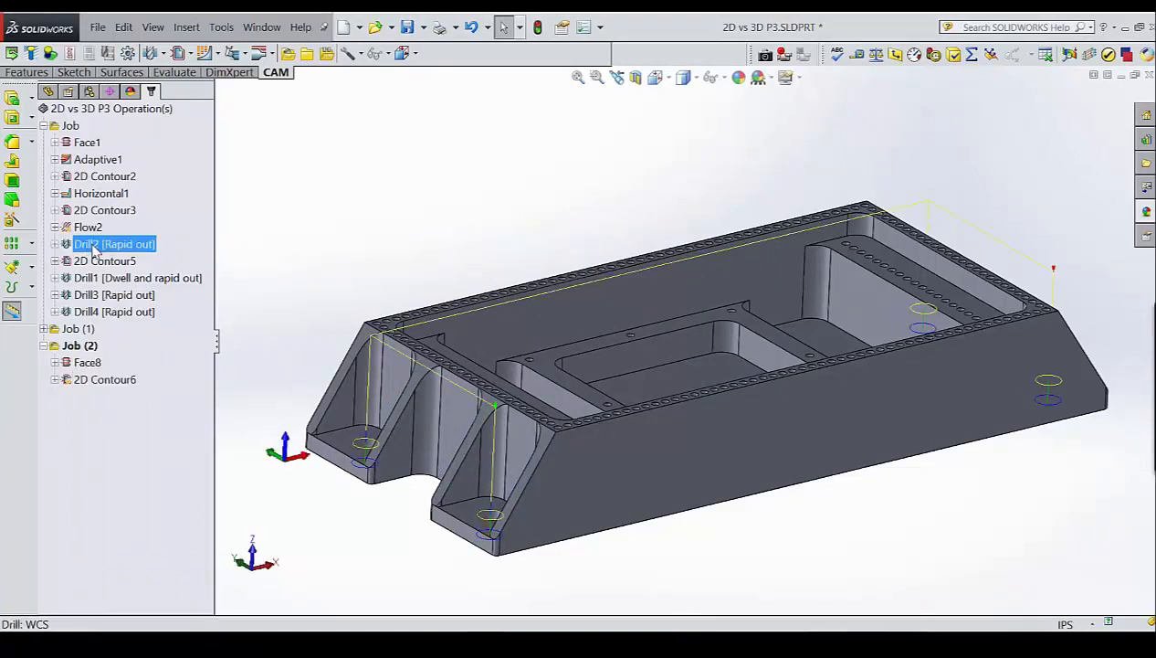
pyautogui.moveTo(348, 420); pyautogui.dragTo(490, 405, button='middle')
pyautogui.scroll(1, 366, 370)
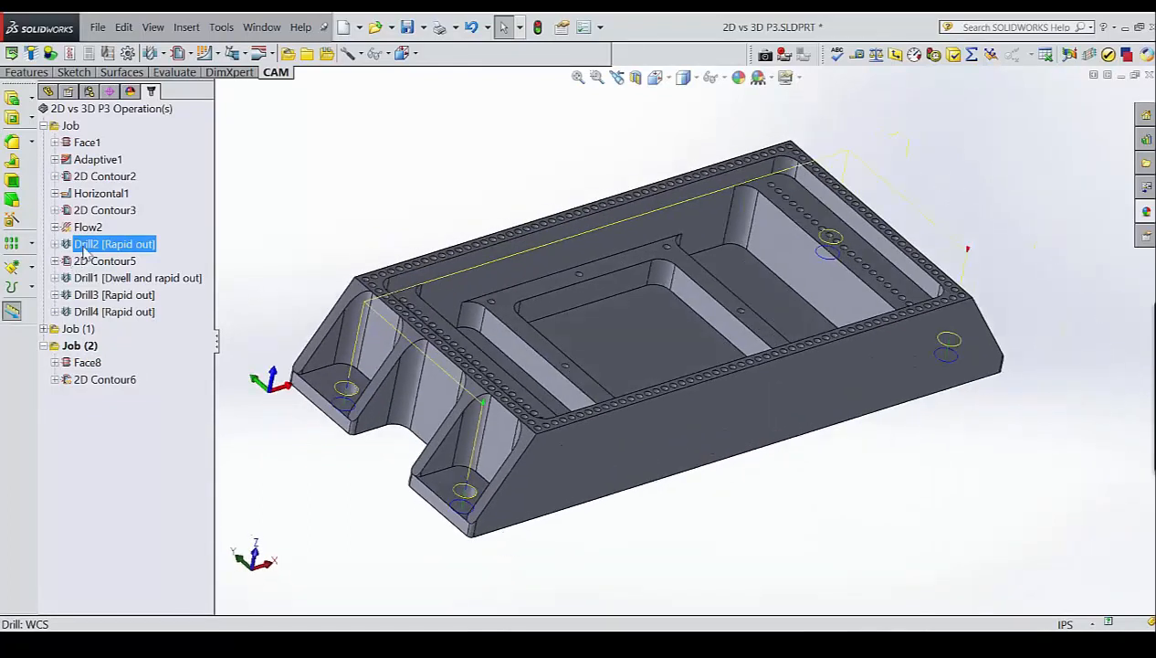
pyautogui.rightClick(84, 247)
pyautogui.click(281, 203)
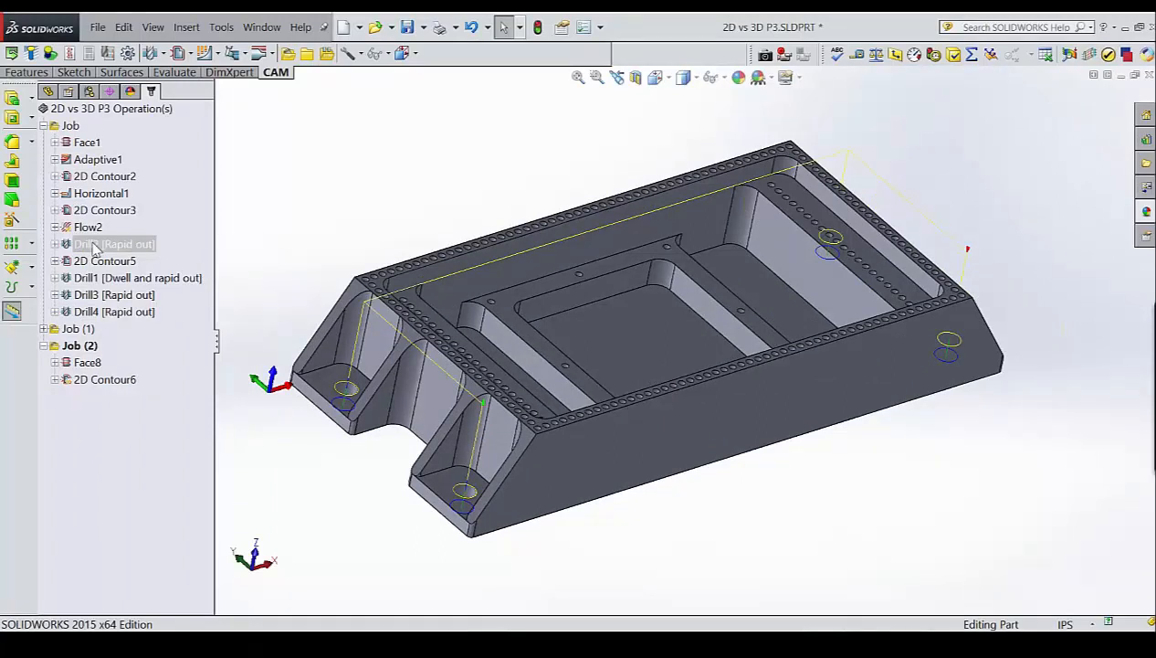
# Open the Drill2 operation for editing and review its drilling cycle and tool settings.
pyautogui.click(95, 245)
pyautogui.rightClick(95, 244)
pyautogui.click(123, 155)
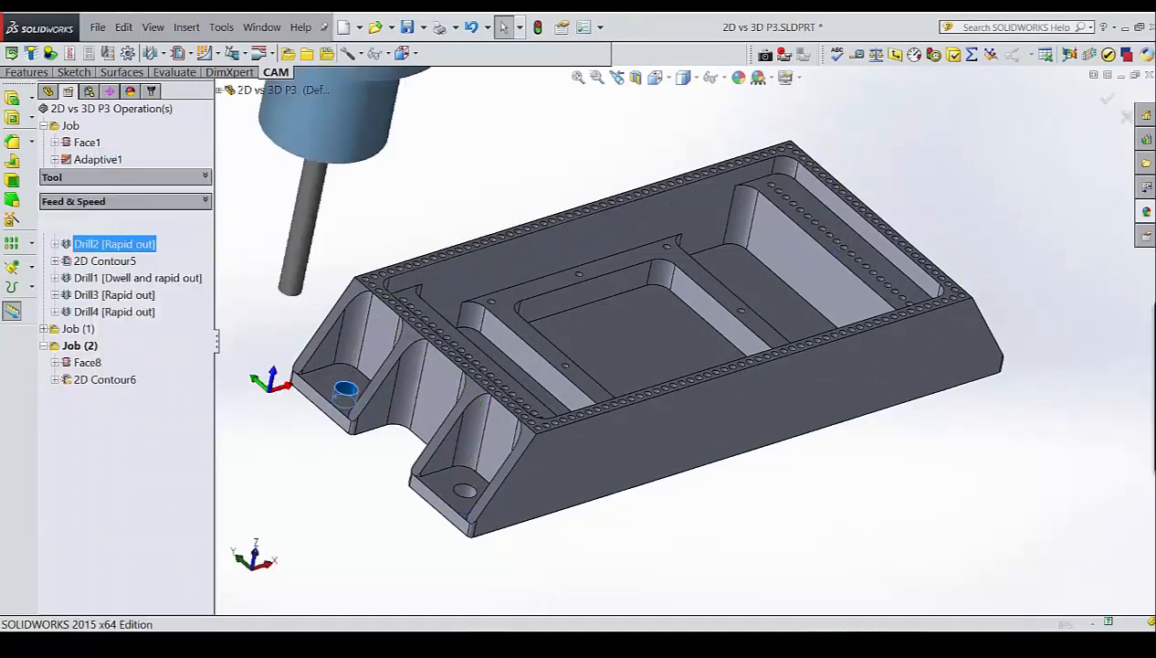
pyautogui.click(111, 150)
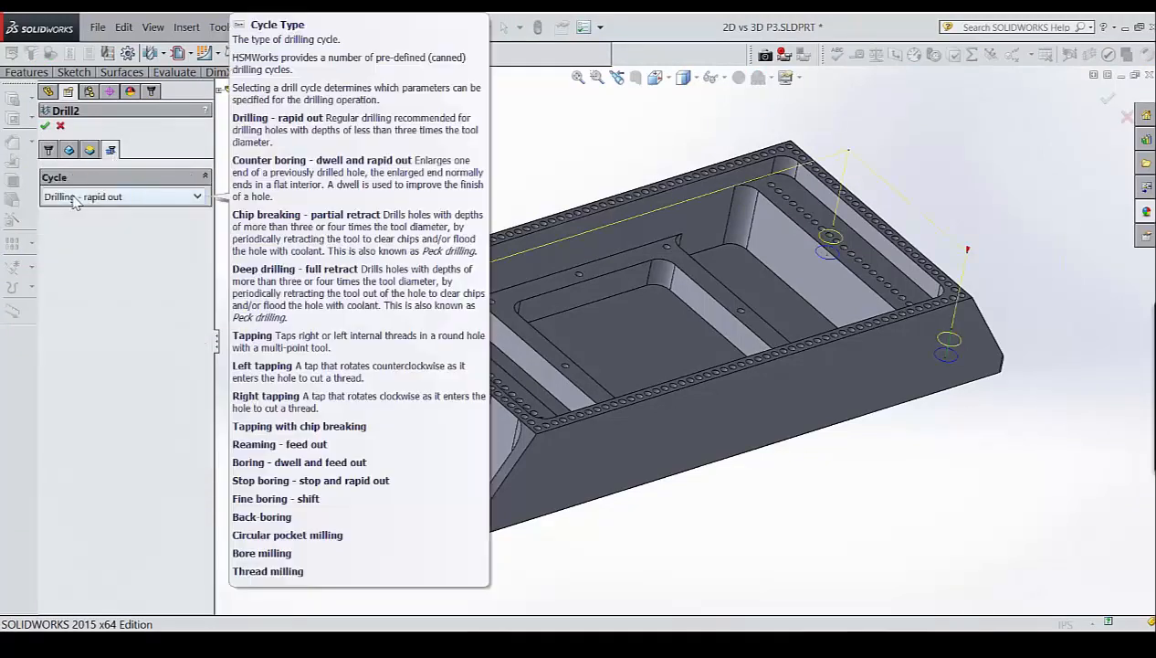
pyautogui.click(49, 151)
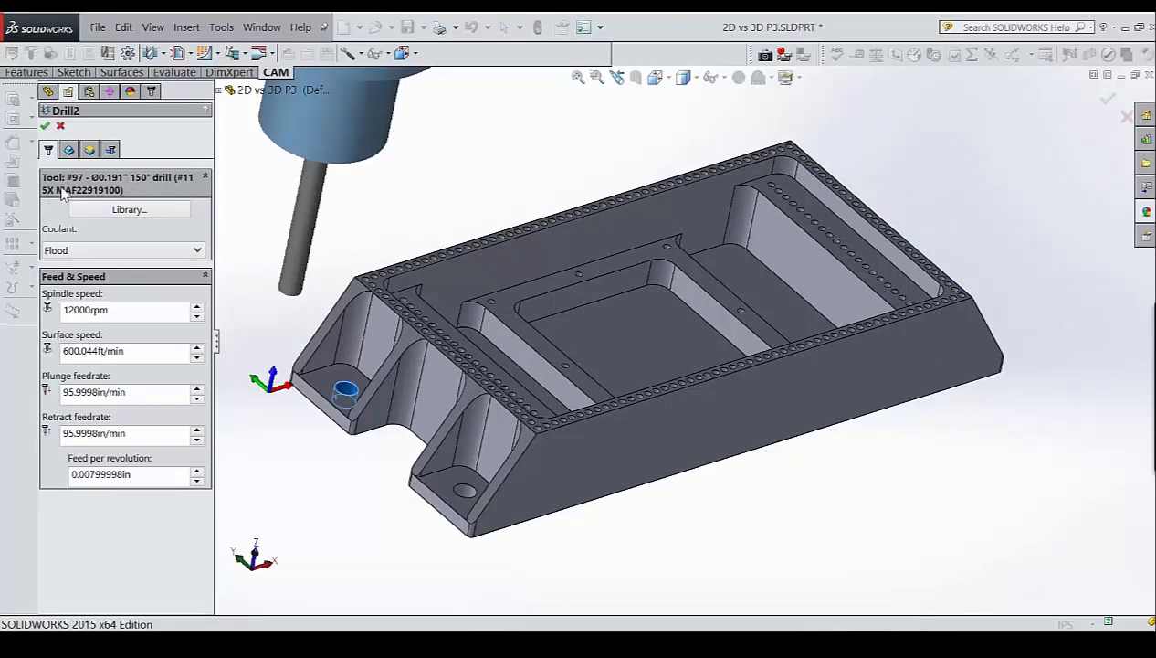
pyautogui.click(111, 149)
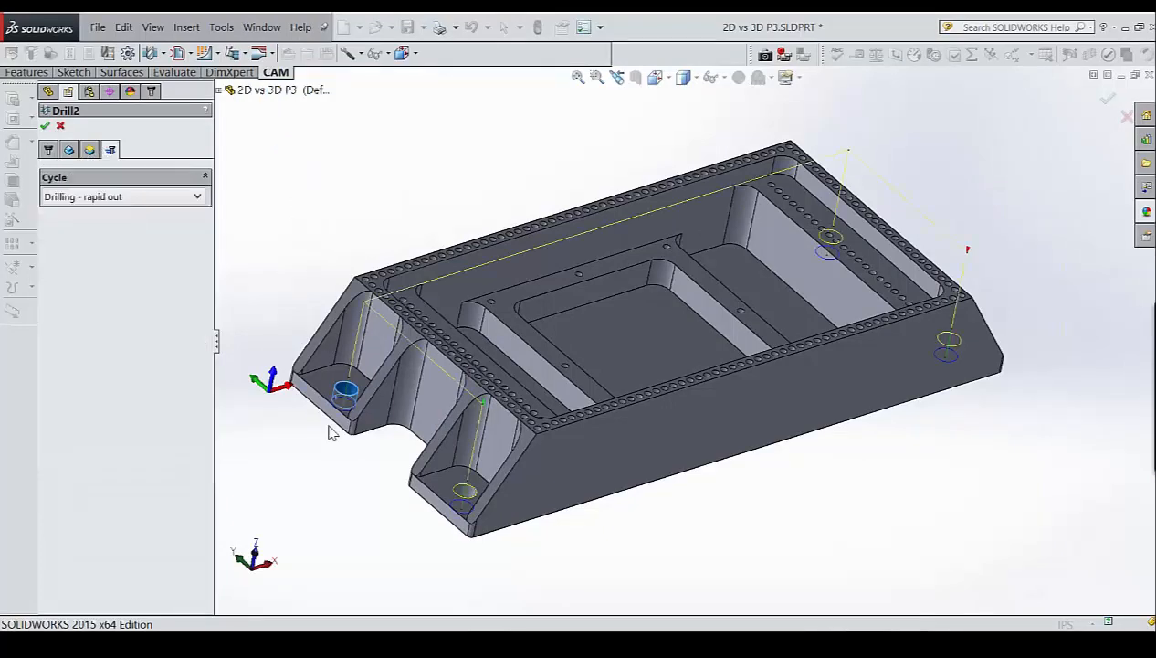
# Switch the Drill2 cycle to Chip breaking - partial retract and review its pecking and chip break distance settings.
pyautogui.click(90, 201)
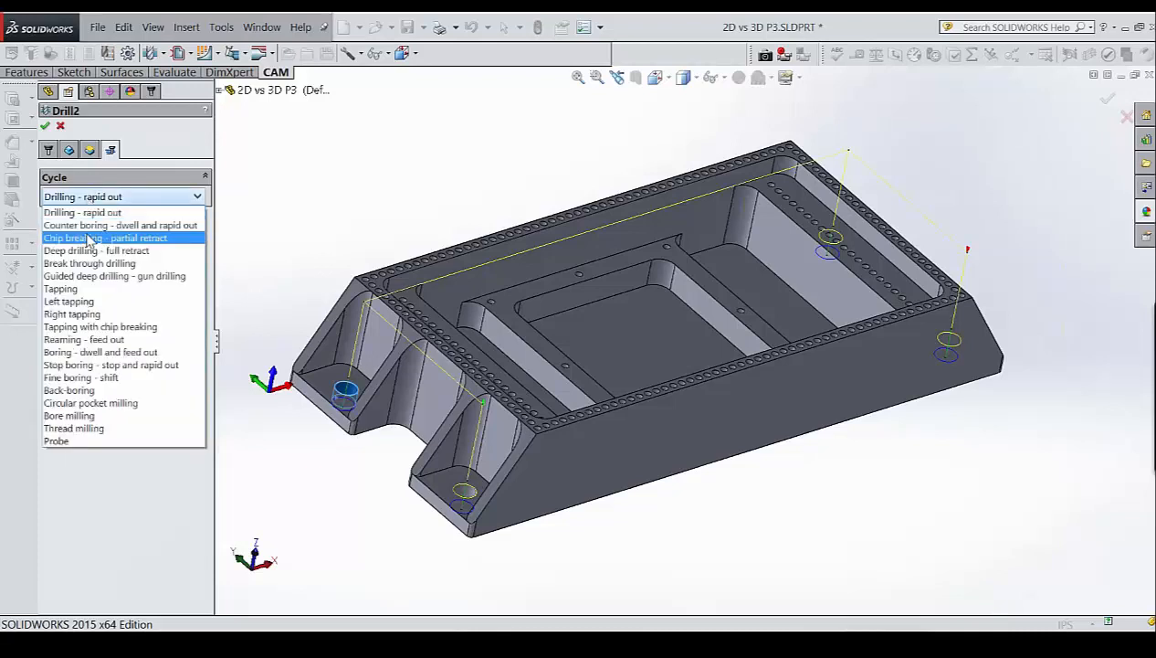
pyautogui.click(89, 239)
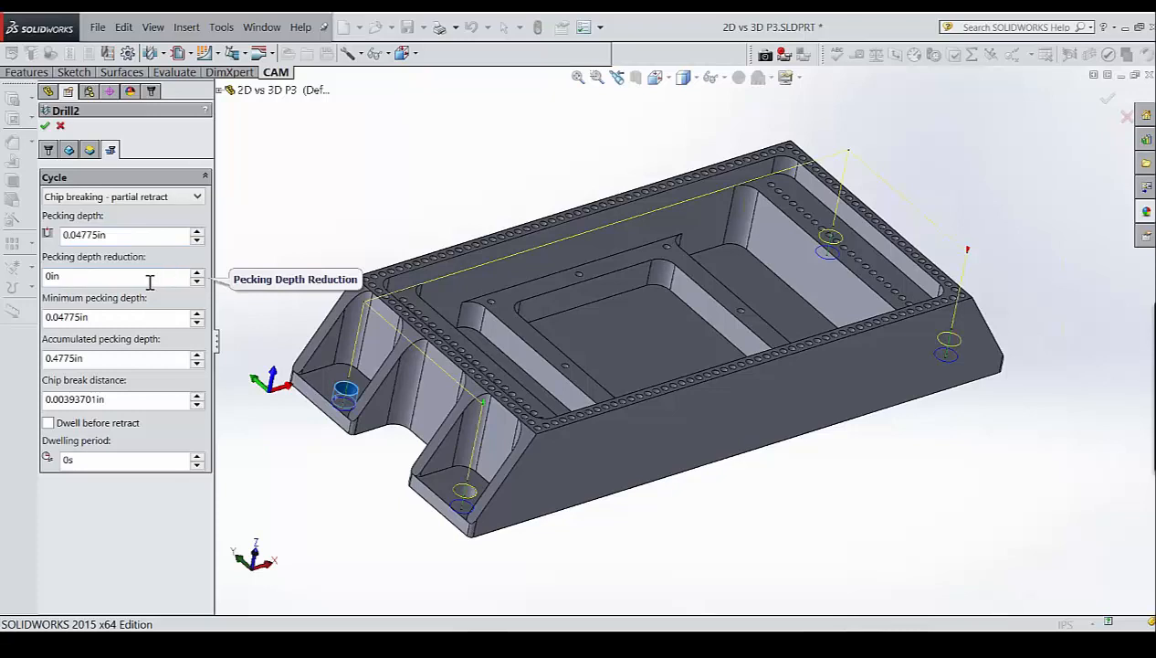
pyautogui.doubleClick(108, 400)
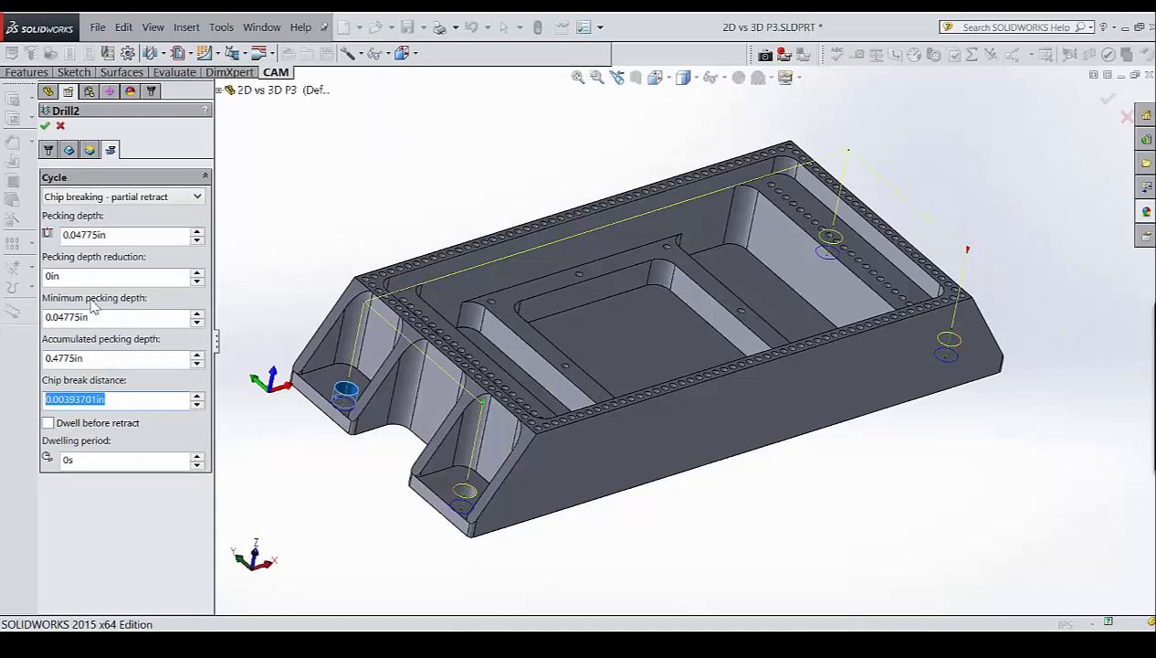
# Inspect the expression that drives Drill2's pecking depth, then close it without changes.
pyautogui.click(135, 235)
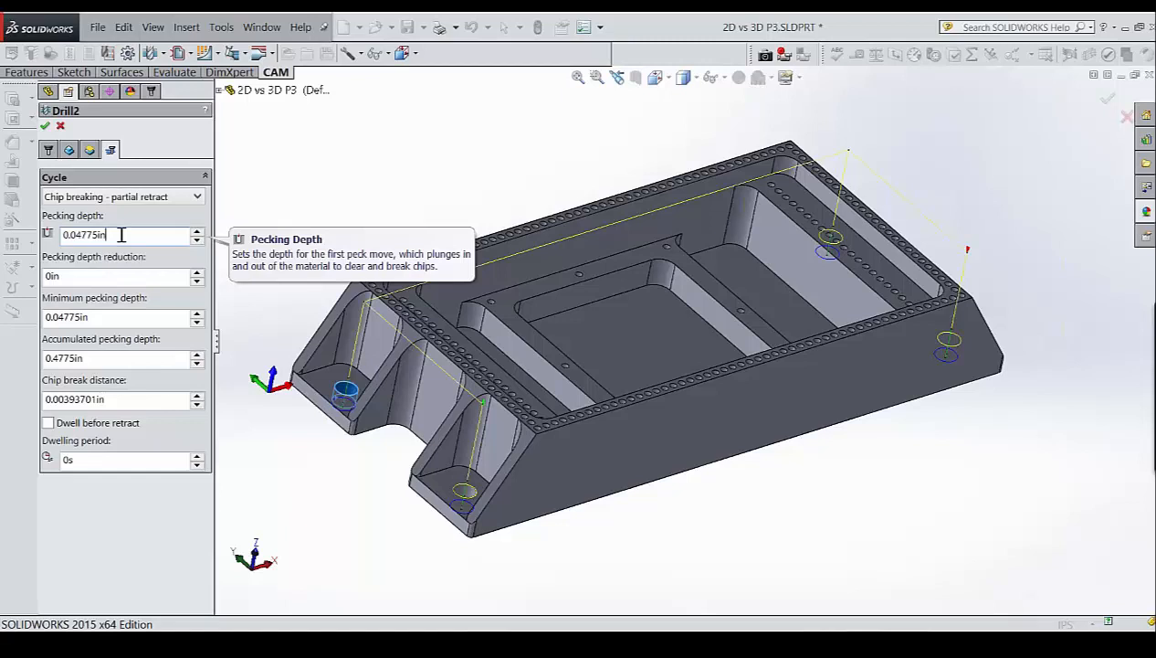
pyautogui.rightClick(120, 235)
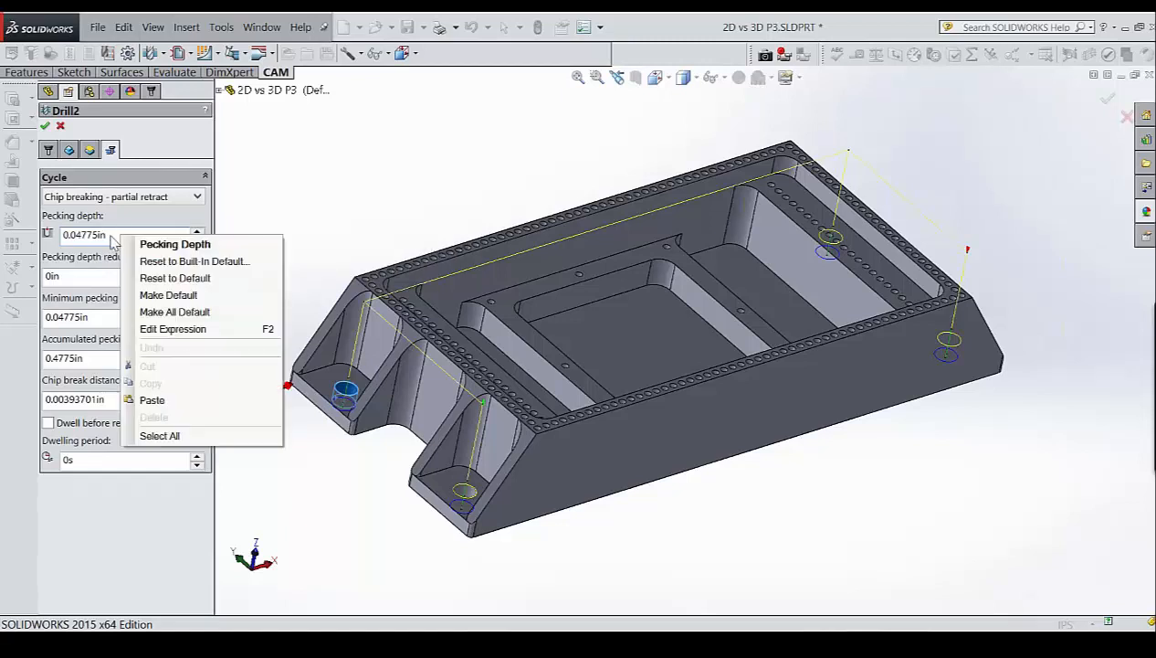
pyautogui.click(238, 328)
pyautogui.moveTo(400, 155); pyautogui.dragTo(272, 148)
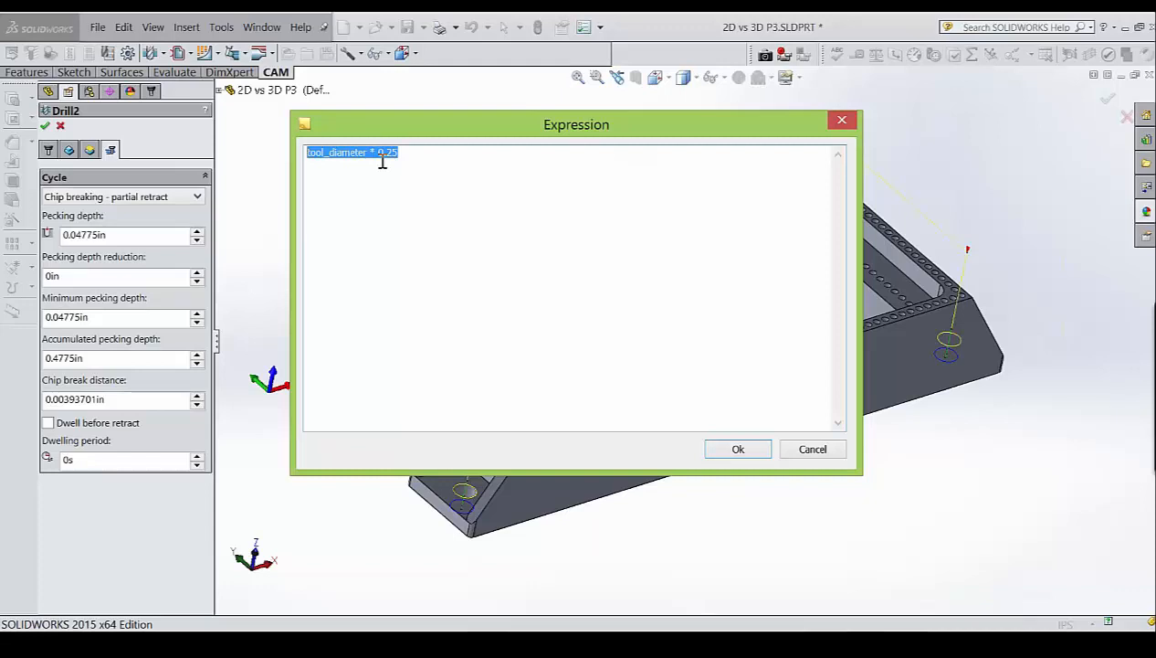
pyautogui.click(842, 119)
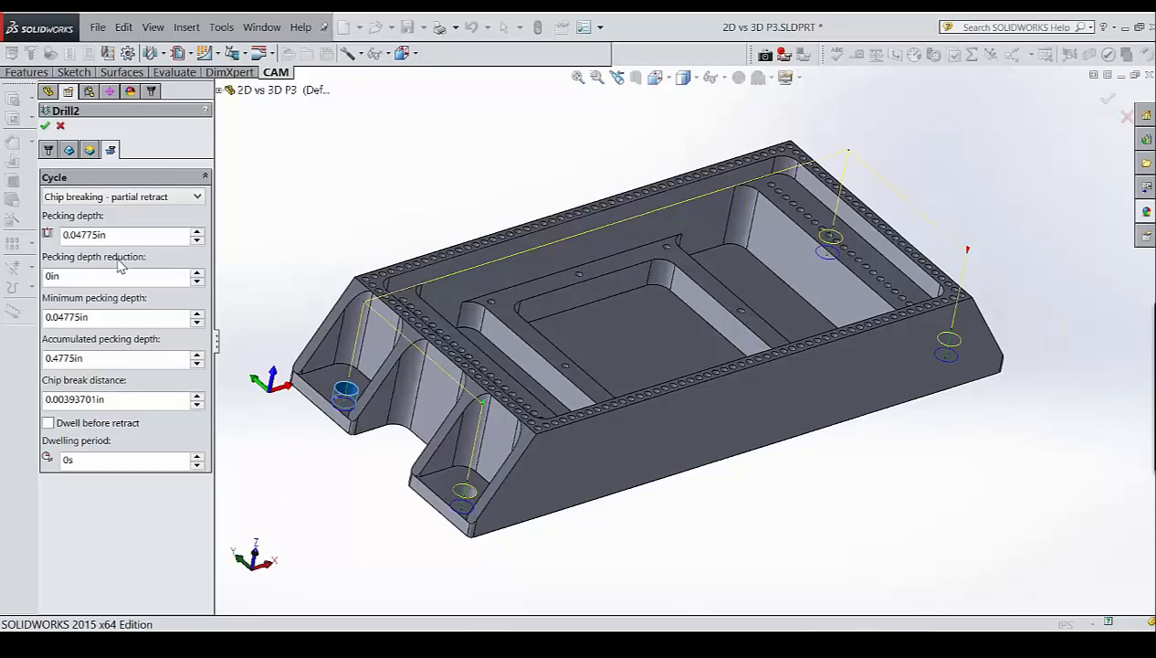
# Inspect the expression behind Drill2's accumulated pecking depth, then discard the edits to the operation.
pyautogui.rightClick(102, 357)
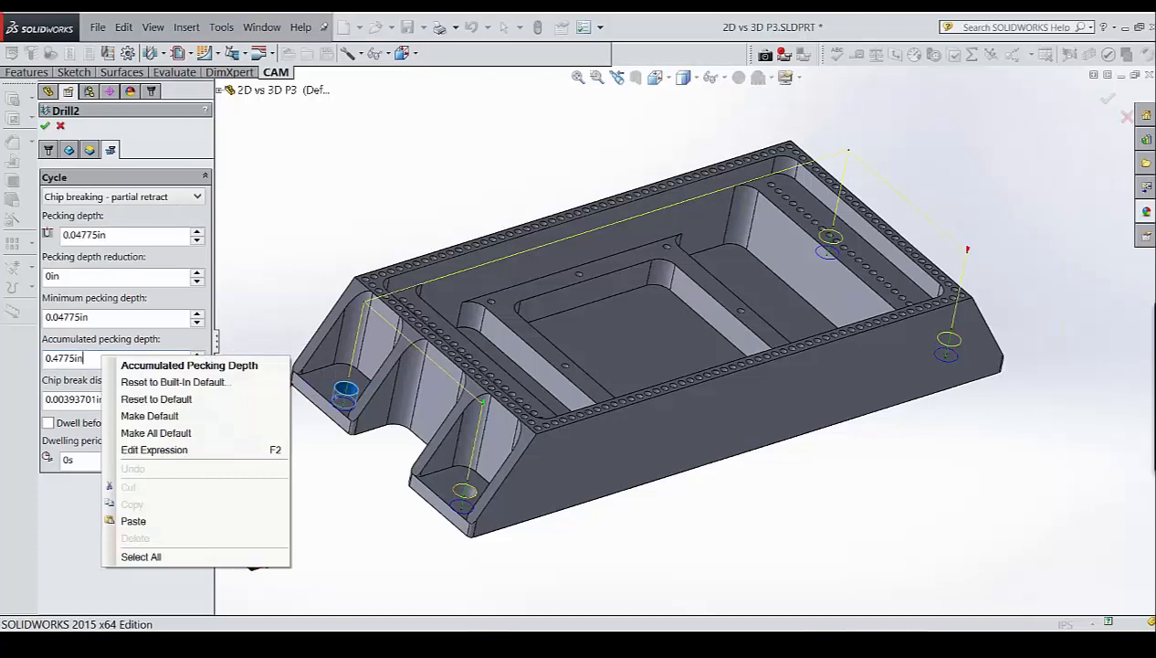
pyautogui.click(161, 450)
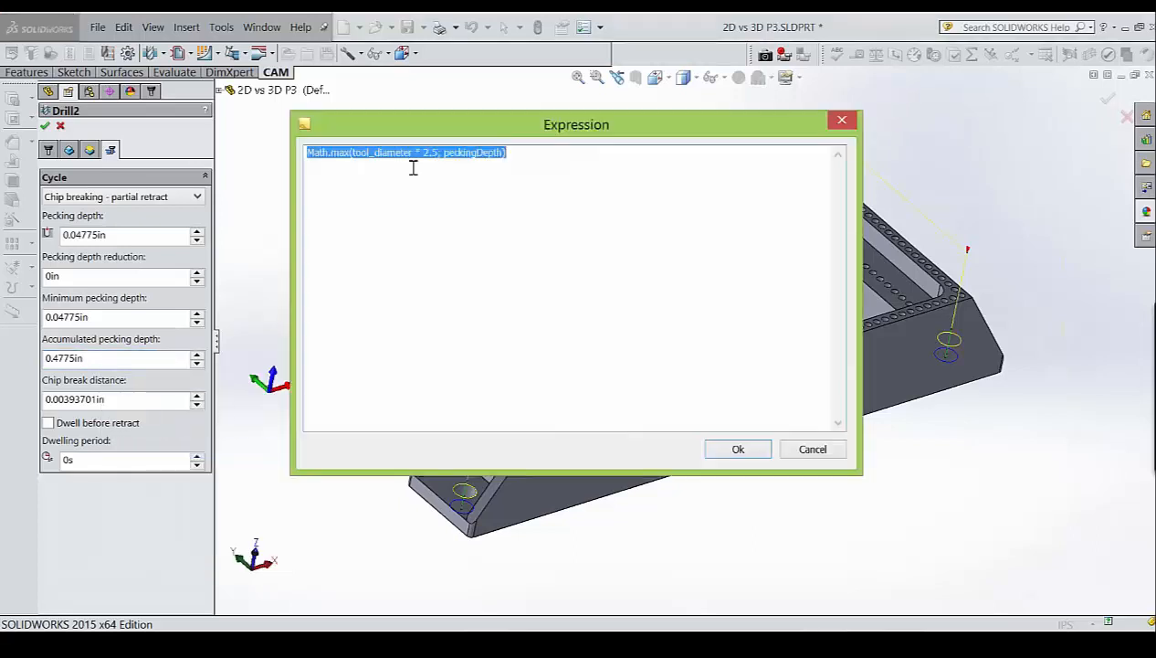
pyautogui.click(433, 154)
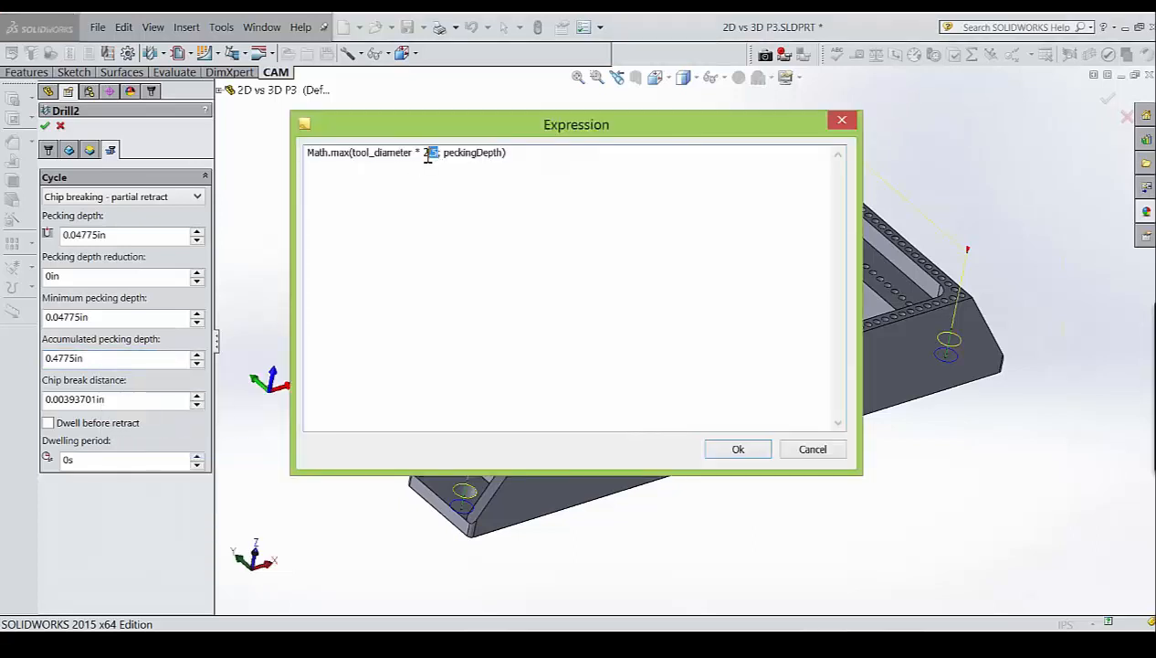
pyautogui.click(812, 449)
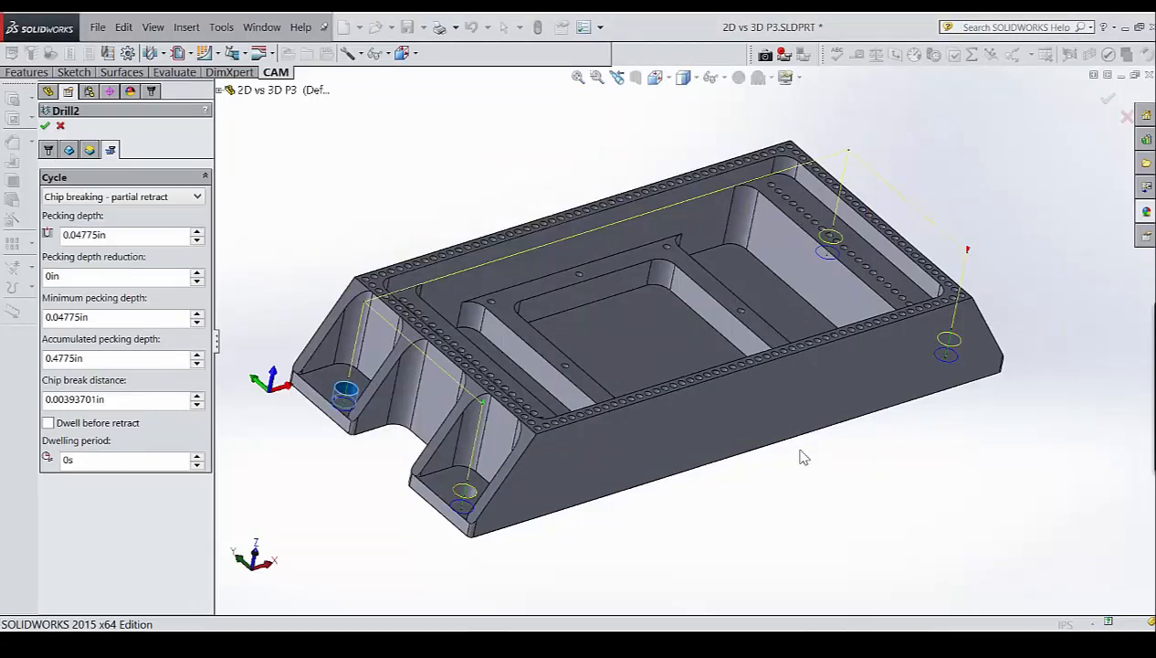
pyautogui.click(60, 126)
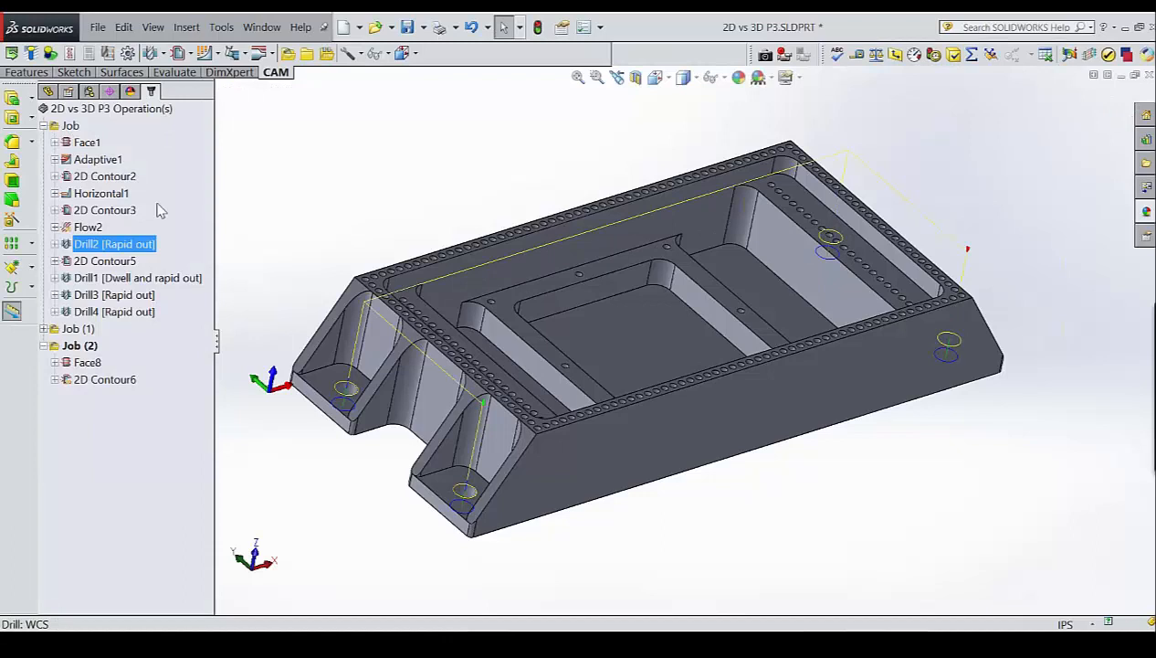
# Display the 2D Contour5 toolpath and examine it along the edges of the part's corner feet.
pyautogui.click(102, 262)
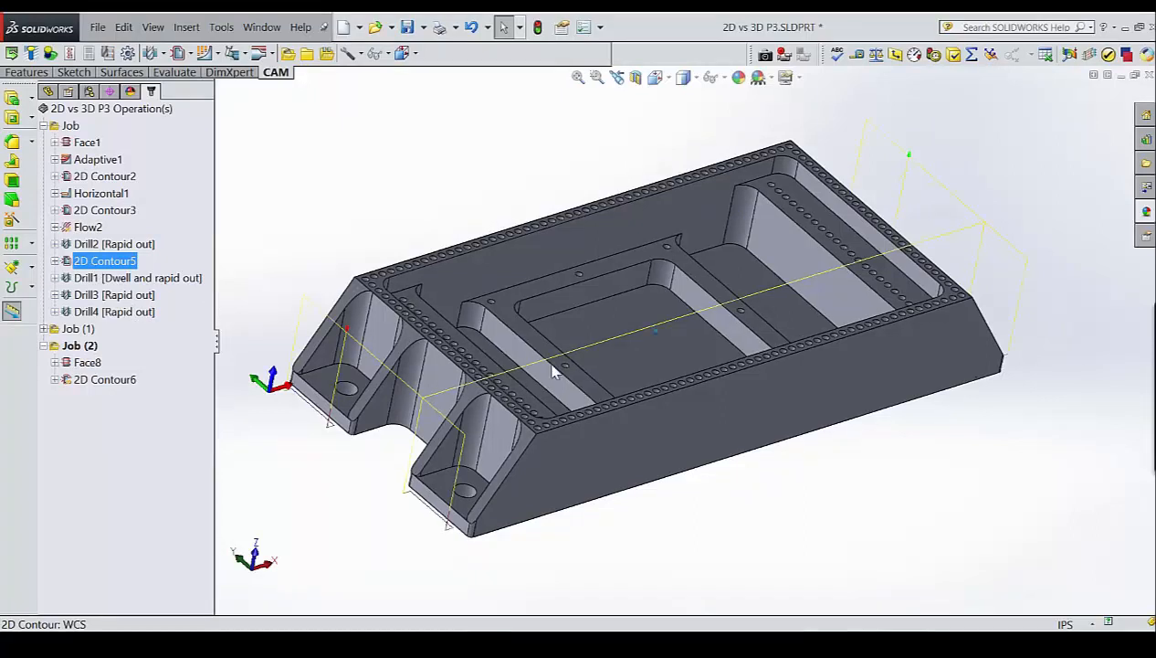
pyautogui.scroll(-3, 555, 370)
pyautogui.click(319, 285)
pyautogui.scroll(-1, 319, 285)
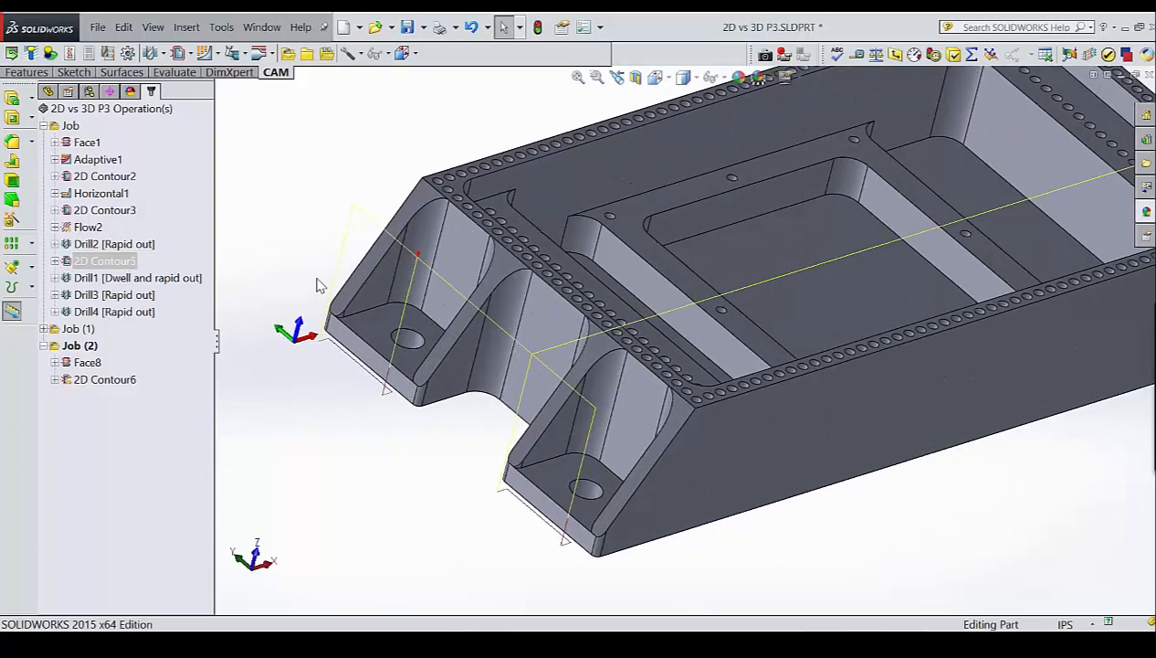
# Display the Drill1, Drill3 and Drill4 toolpaths together and examine the hole patterns across the whole part.
pyautogui.moveTo(165, 311); pyautogui.dragTo(137, 284)
pyautogui.scroll(4, 484, 367)
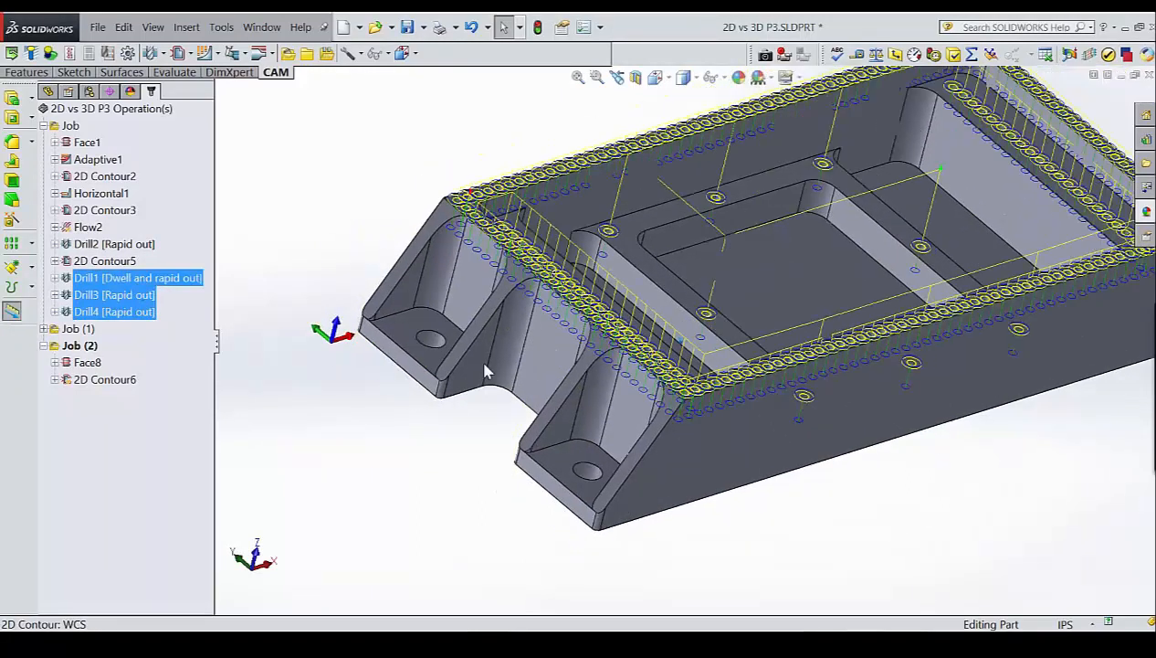
pyautogui.click(695, 524)
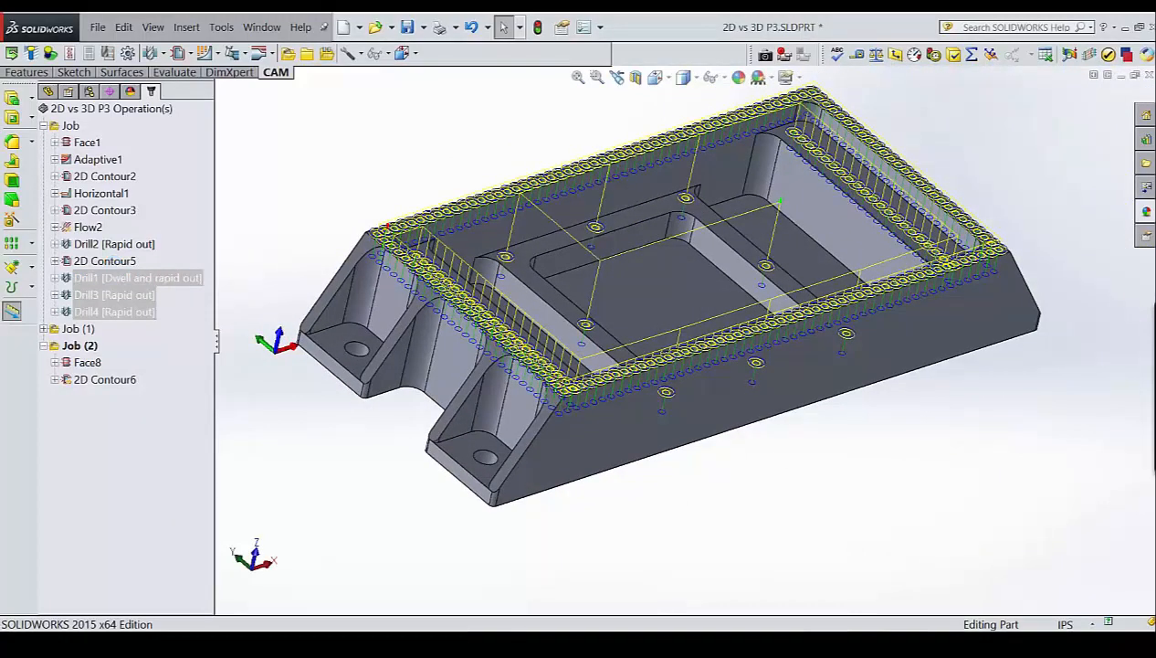
# Display the Drill1 toolpath on its own and save the part file.
pyautogui.click(116, 263)
pyautogui.click(160, 278)
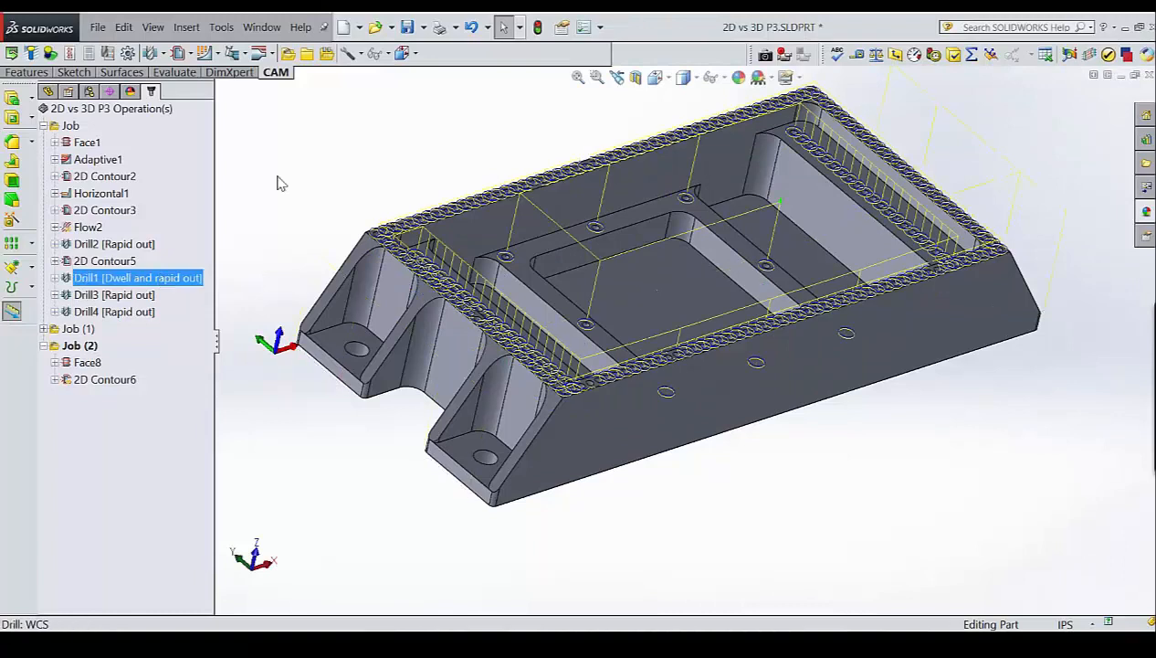
pyautogui.click(407, 26)
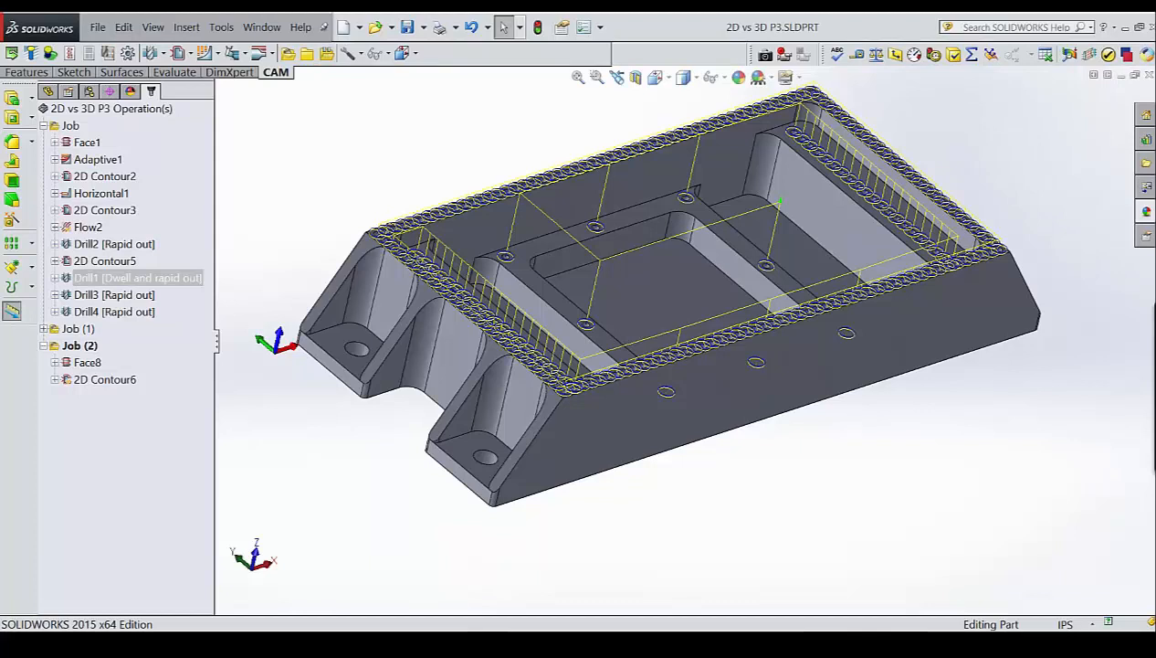
# Open the 2D Contour2 operation, review its tool and contour geometry settings, and close it without changes.
pyautogui.click(105, 176)
pyautogui.rightClick(104, 176)
pyautogui.click(132, 156)
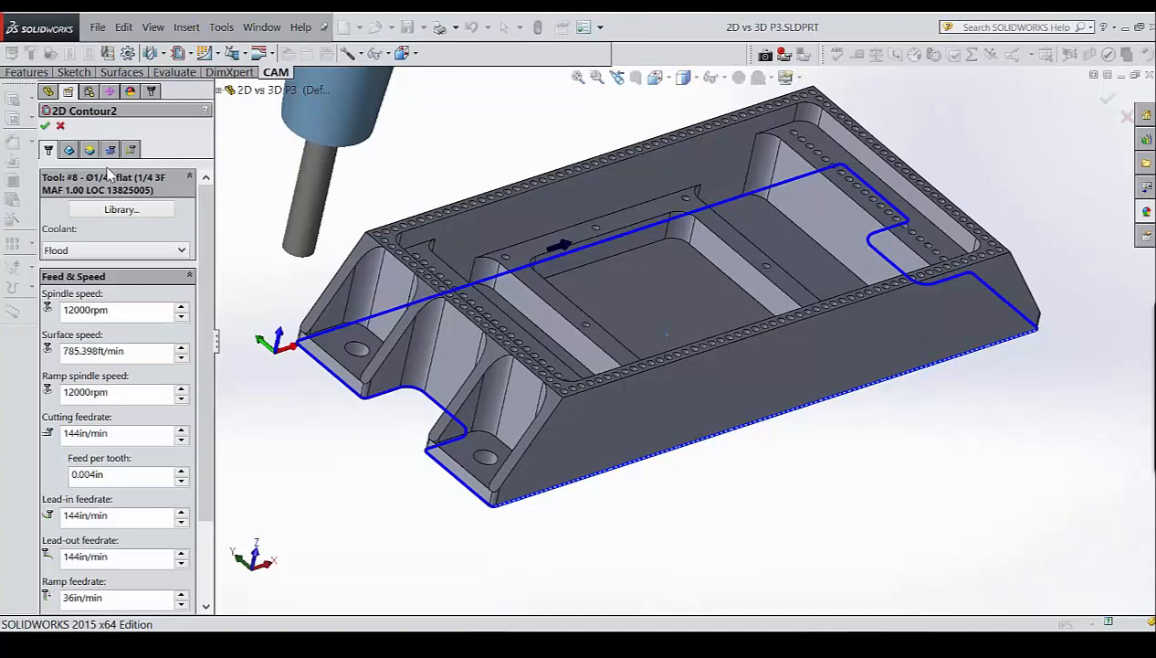
pyautogui.click(69, 151)
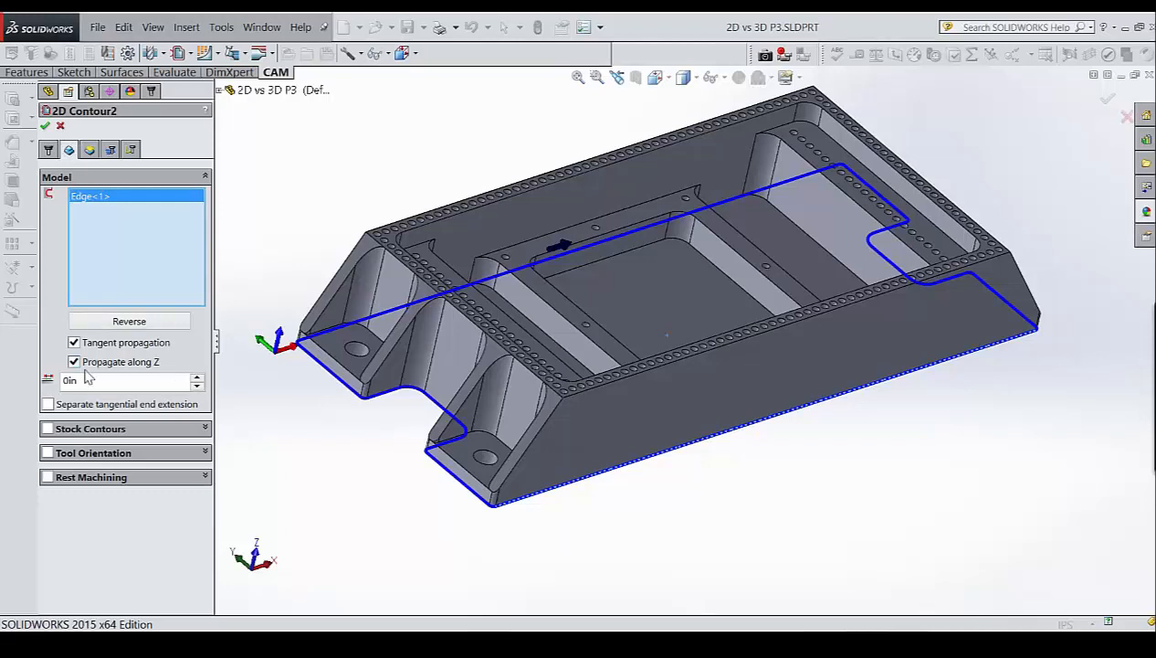
pyautogui.click(60, 125)
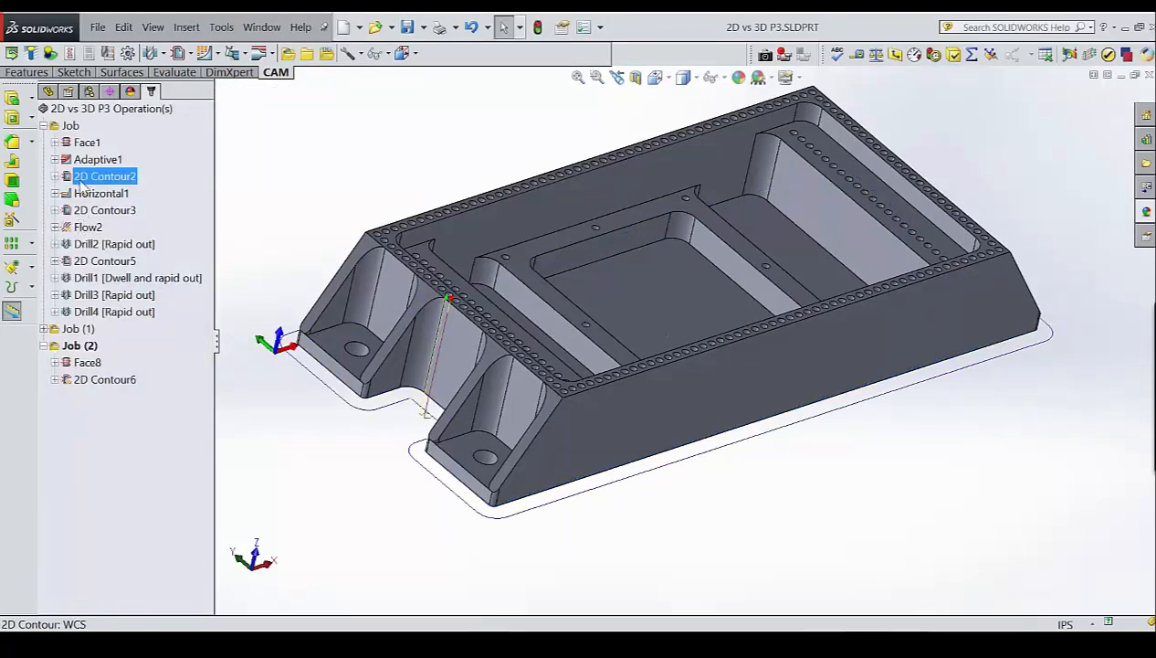
# Search 2D Contour2's parameters for "prop" in Compare and Edit, then clear the filter and close the parameter list.
pyautogui.rightClick(80, 183)
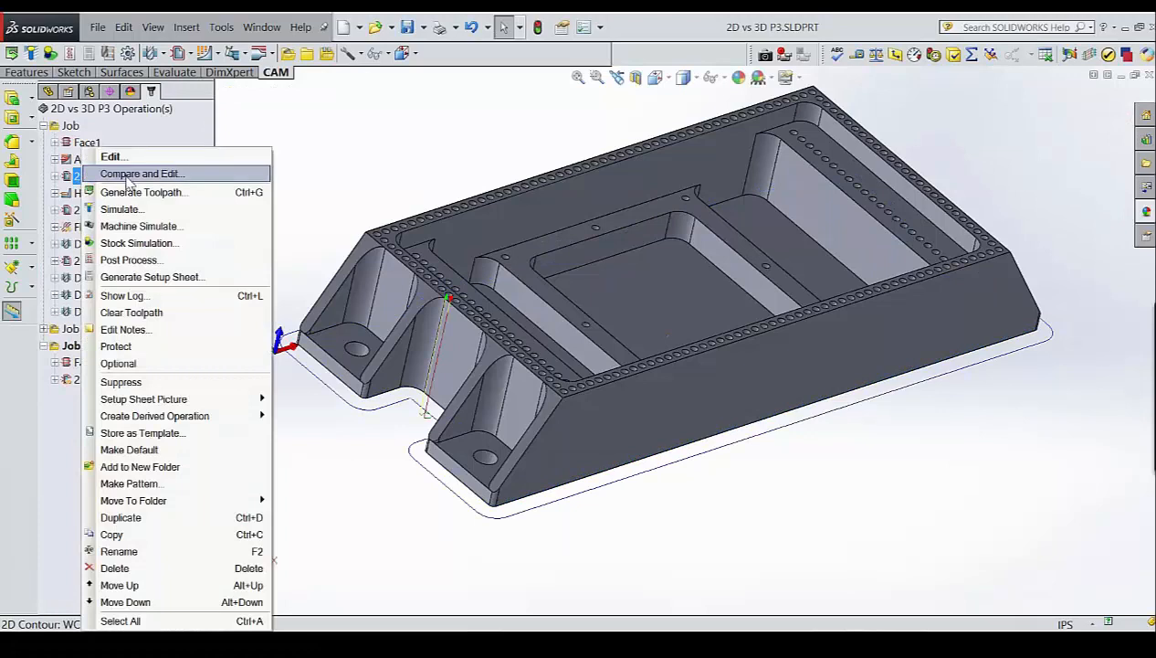
pyautogui.click(129, 174)
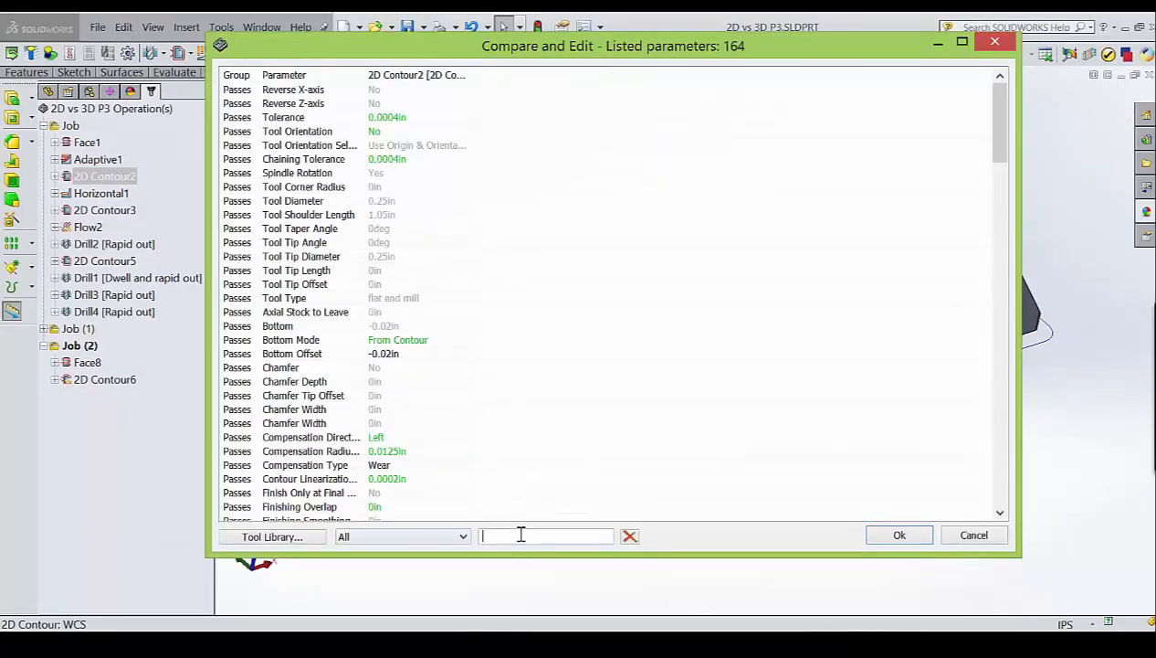
pyautogui.write('pro')
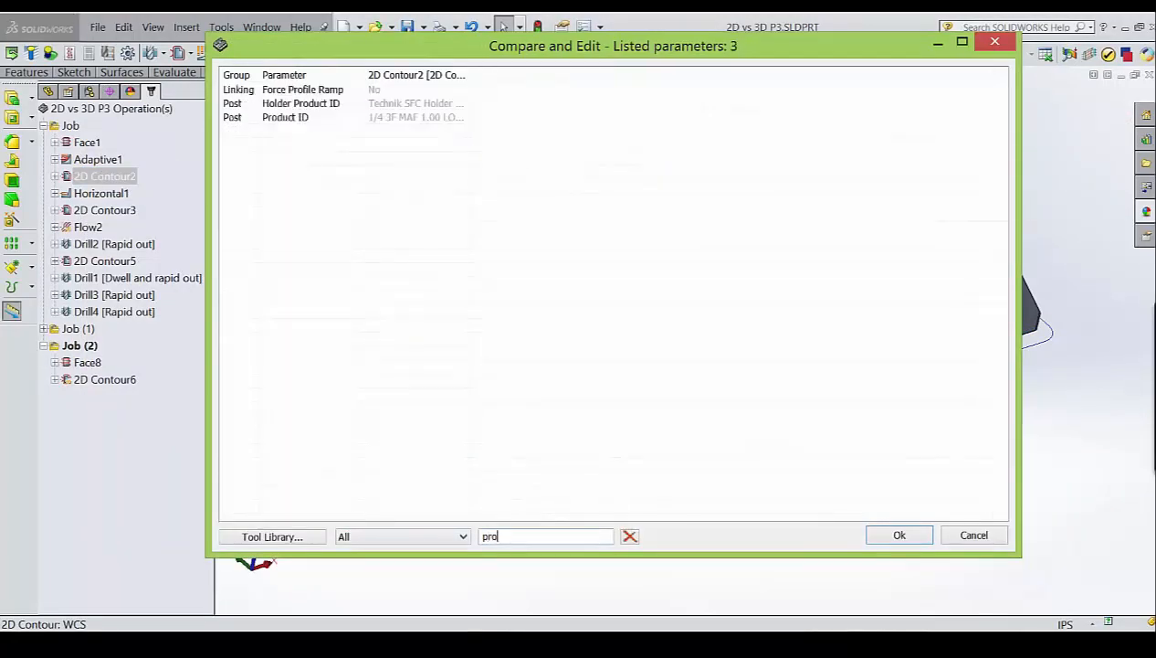
pyautogui.write('p')
pyautogui.press('BackSpace')
pyautogui.press('BackSpace')
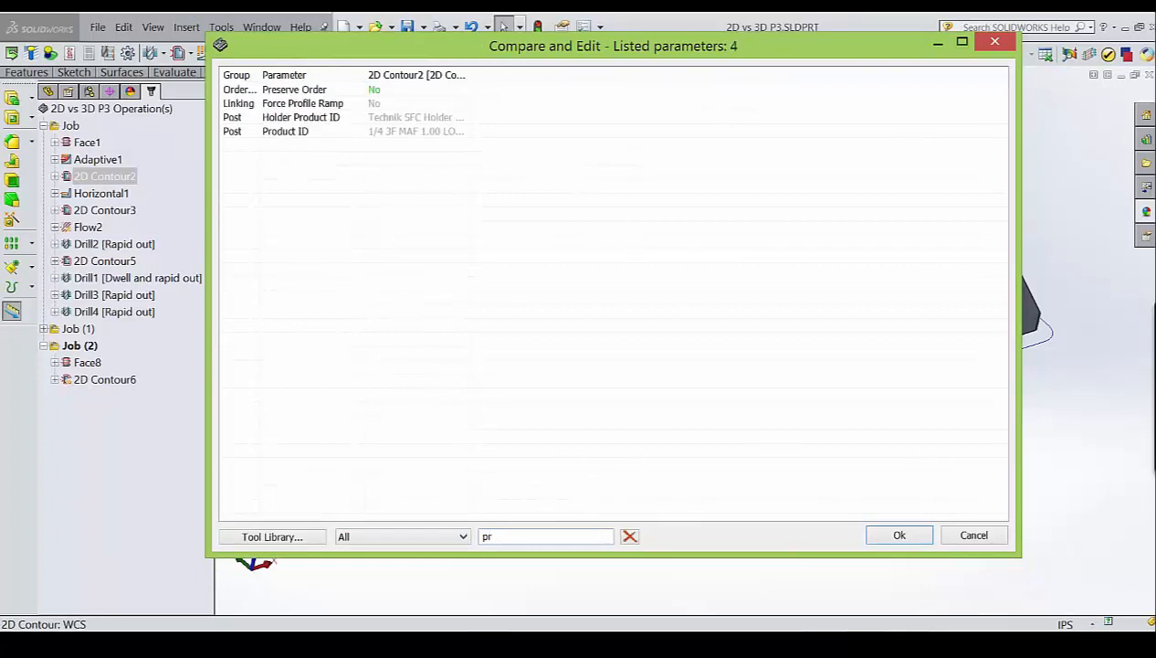
pyautogui.write('op')
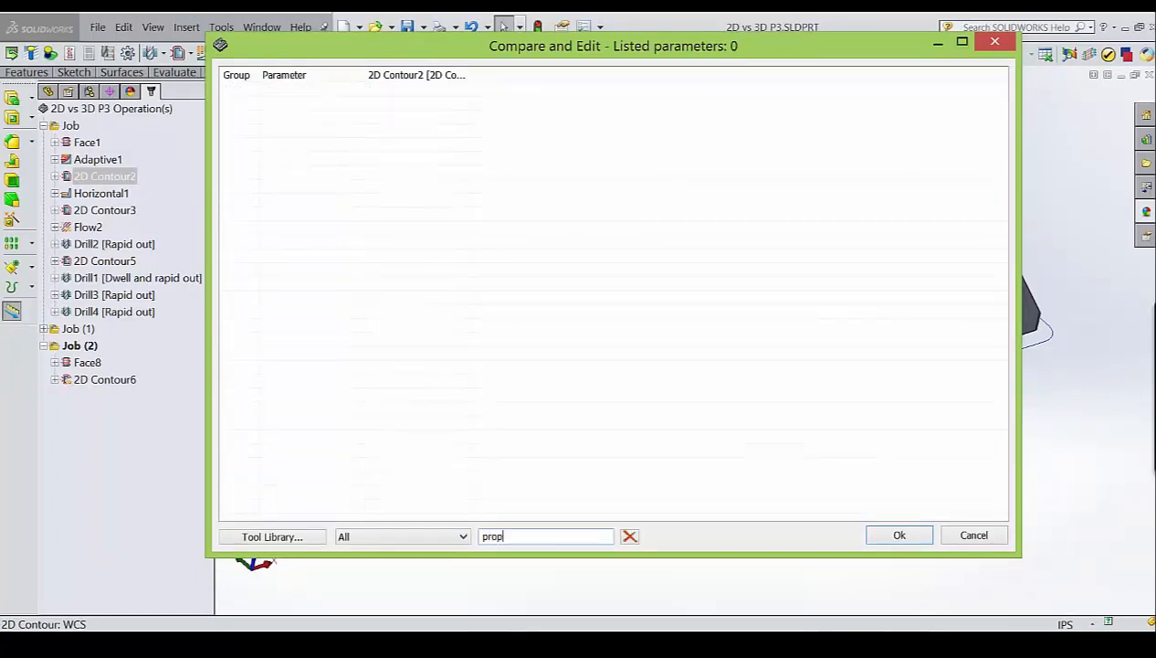
pyautogui.press('BackSpace')
pyautogui.press('BackSpace')
pyautogui.press('BackSpace')
pyautogui.press('BackSpace')
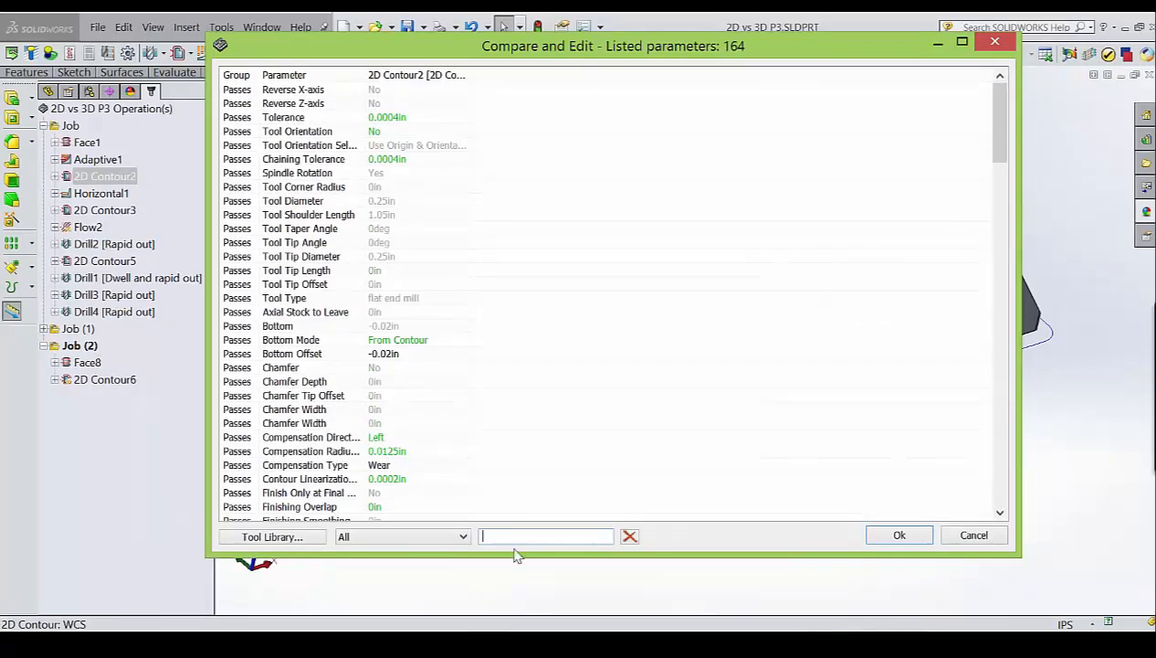
pyautogui.click(995, 42)
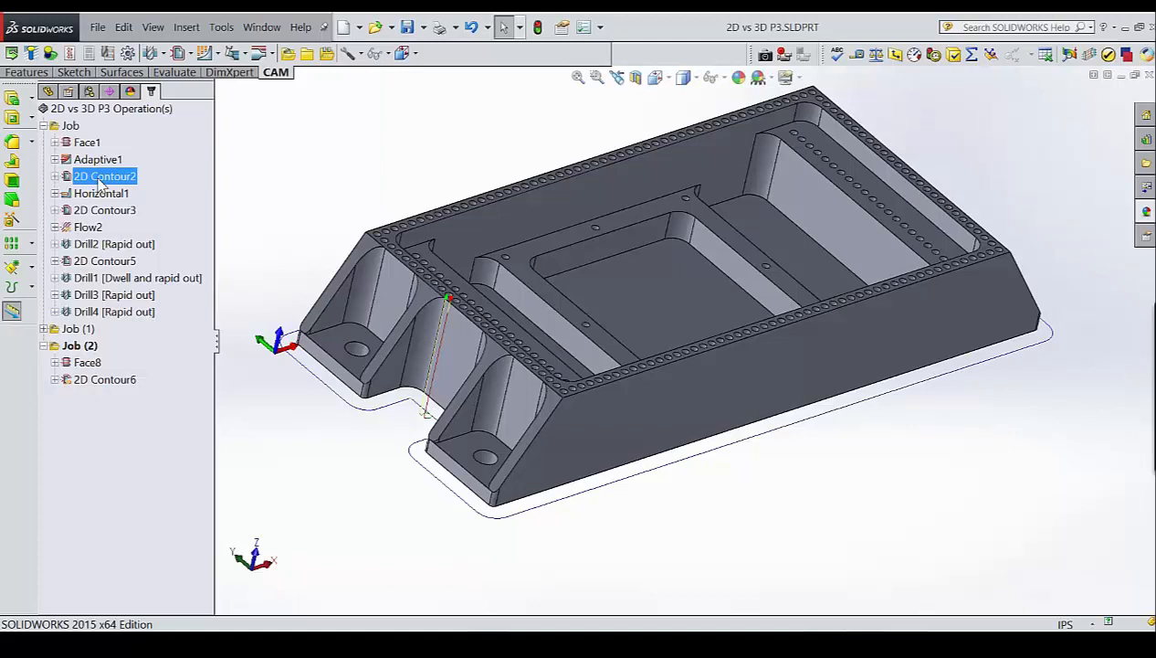
# Turn off Propagate along Z in 2D Contour2's geometry settings and accept the operation.
pyautogui.rightClick(101, 180)
pyautogui.click(129, 157)
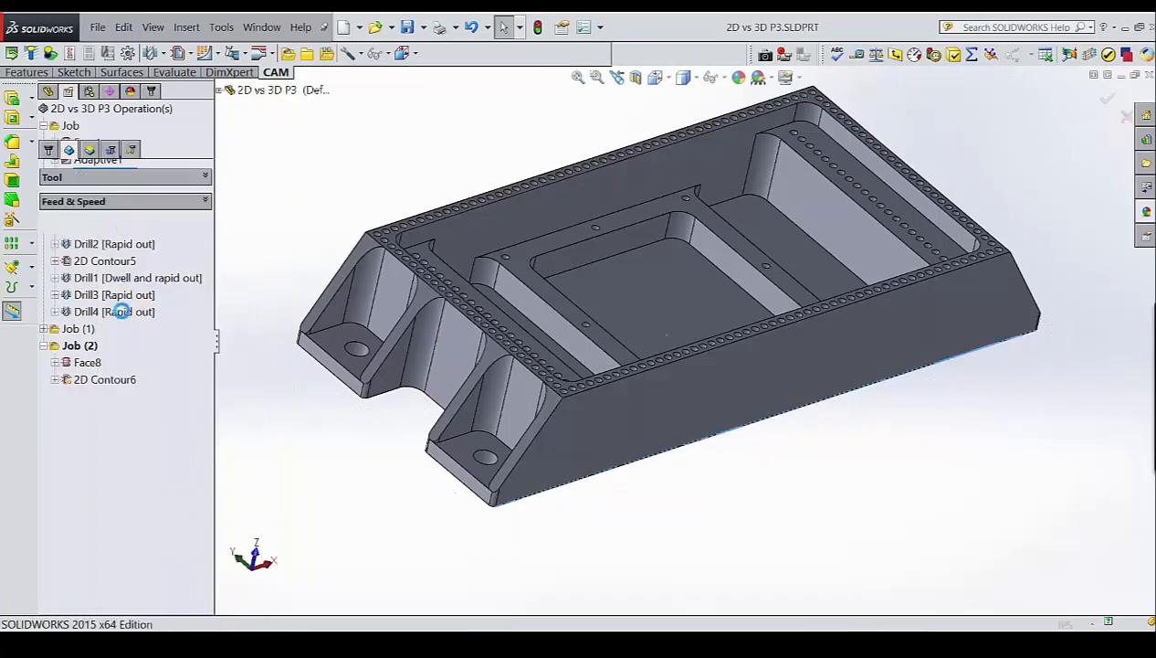
pyautogui.click(75, 363)
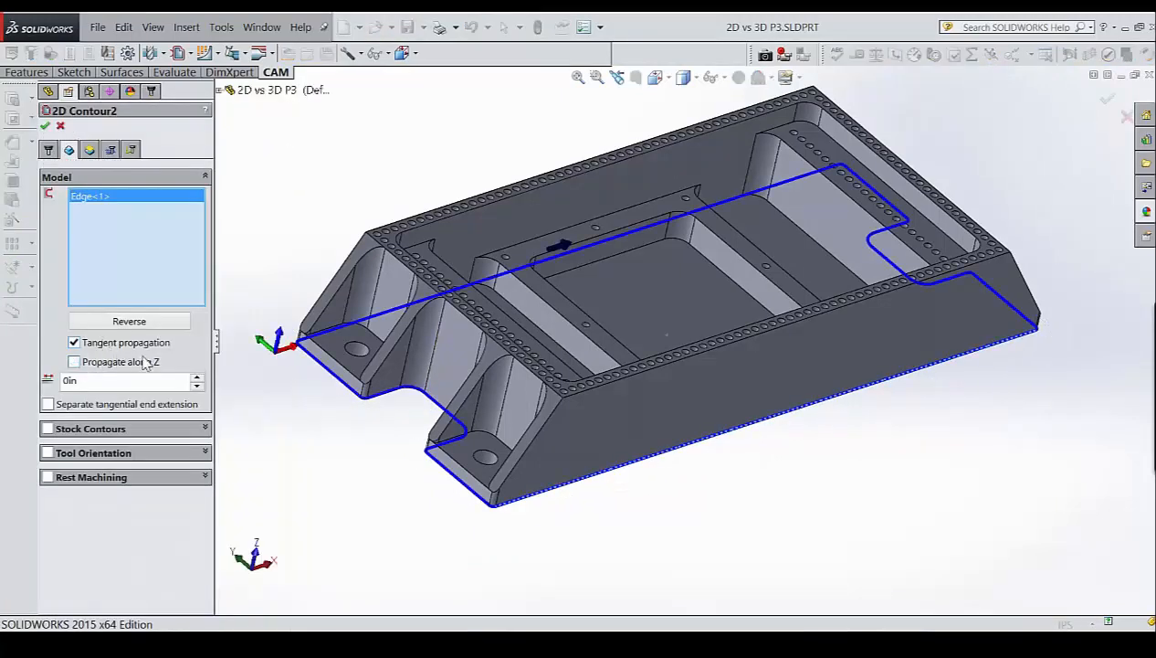
pyautogui.rightClick(187, 359)
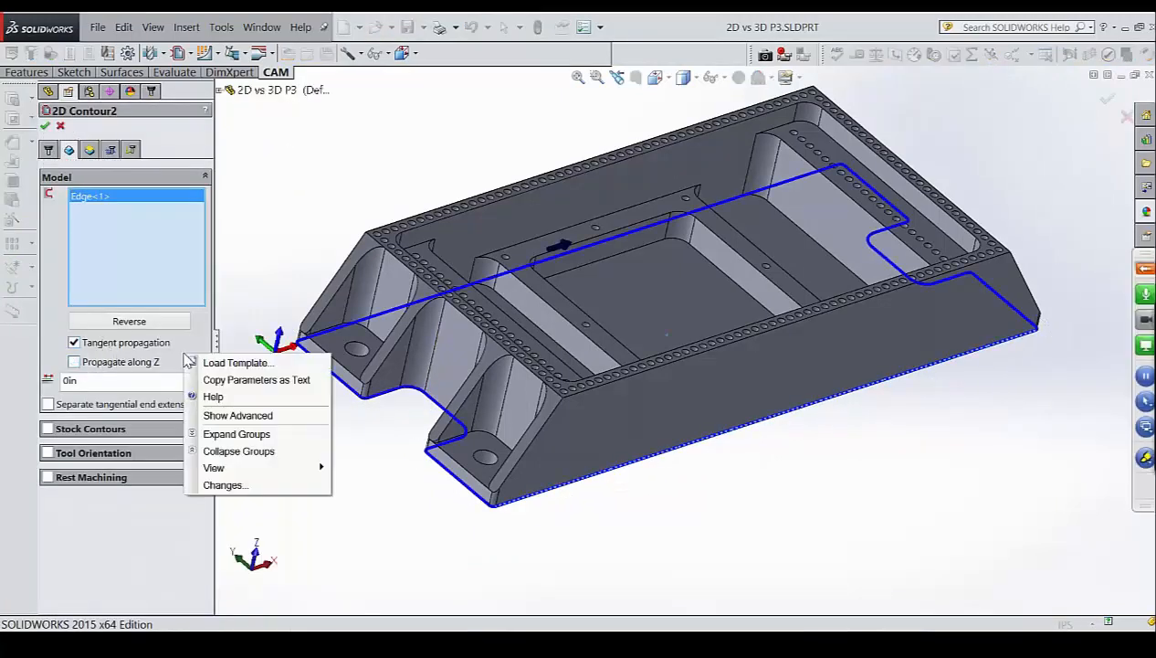
pyautogui.click(114, 369)
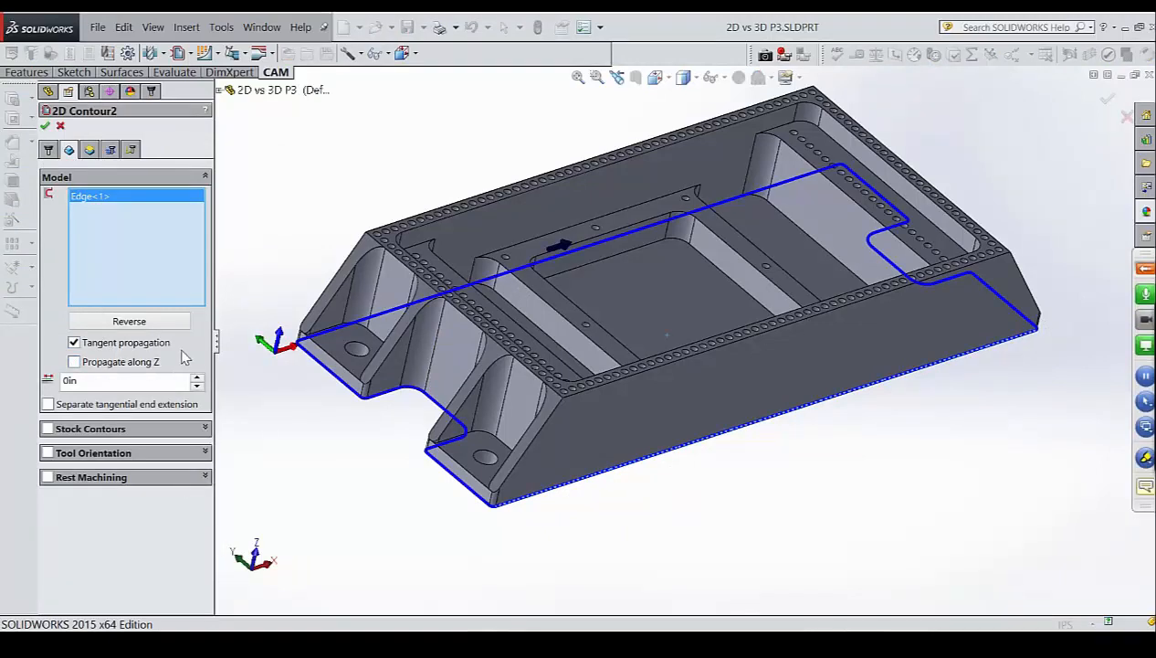
pyautogui.rightClick(161, 537)
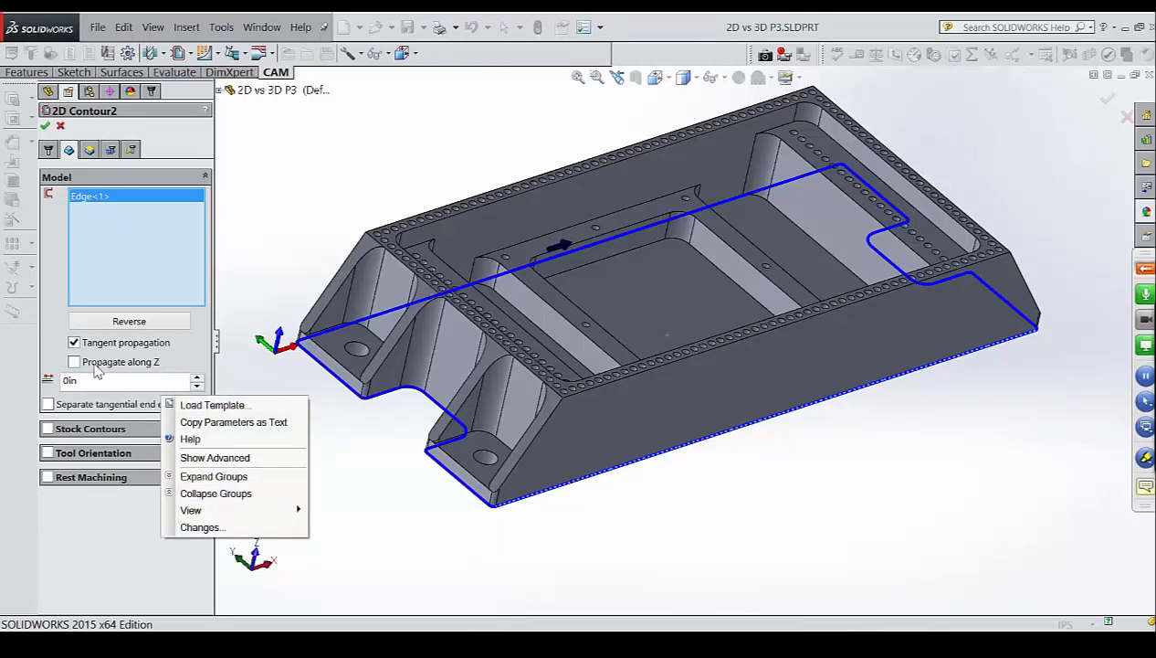
pyautogui.click(44, 127)
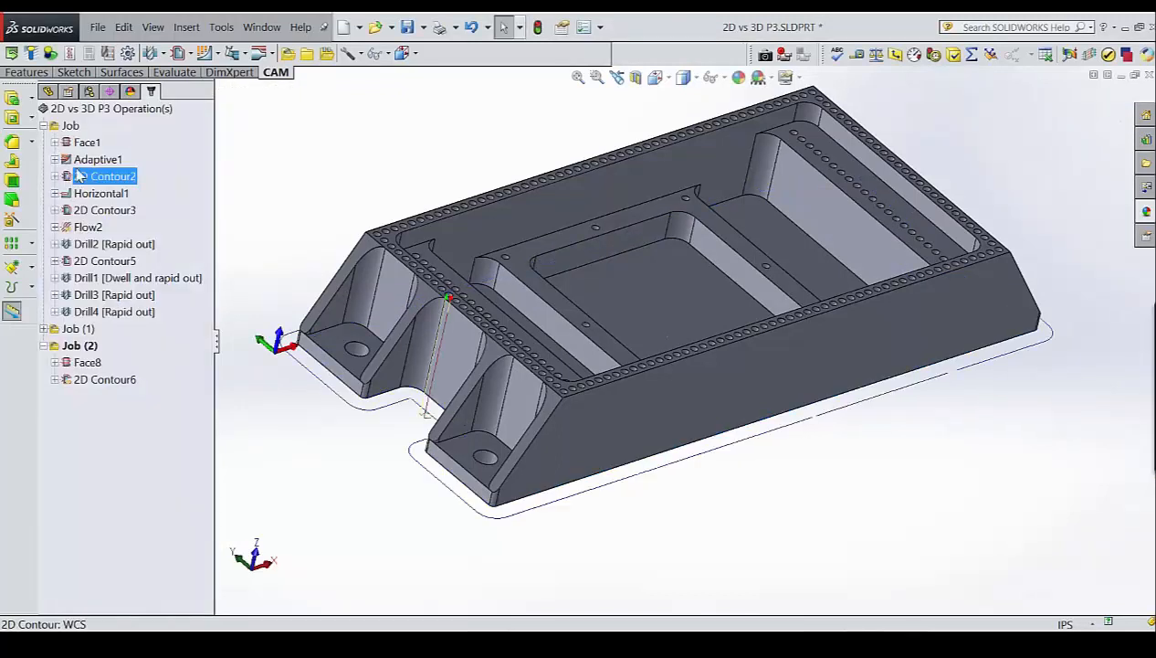
# Open 2D Contour2's parameters in Compare and Edit, check the options for Tool Tip Diameter and Tool Shoulder Length, and close the list.
pyautogui.rightClick(84, 174)
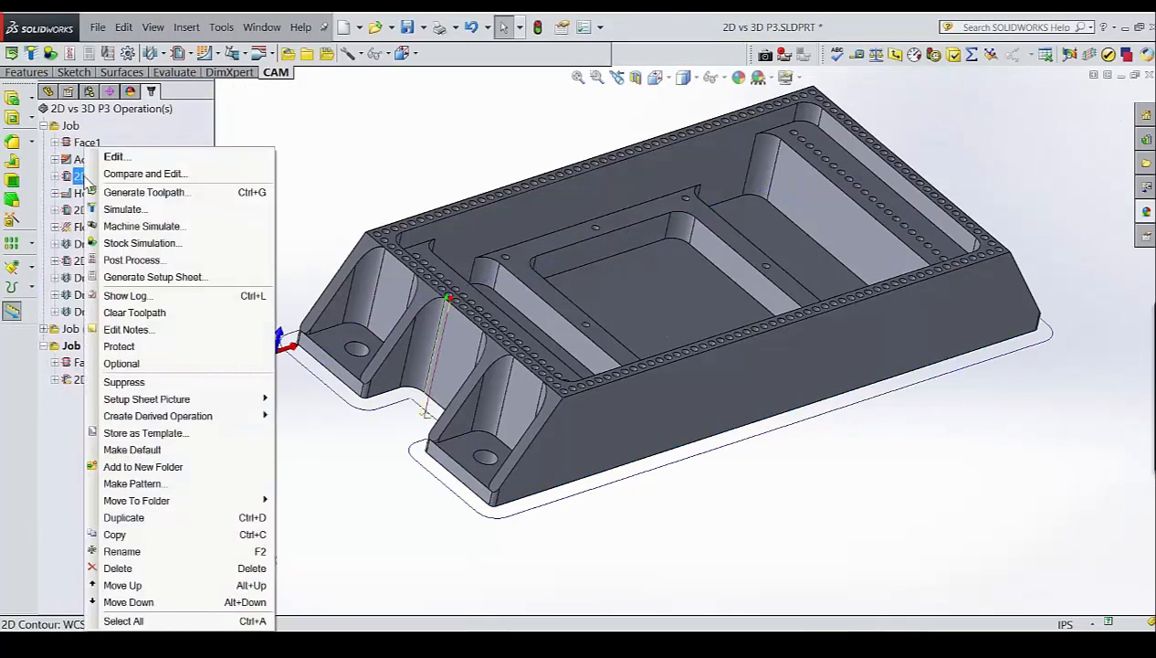
pyautogui.click(71, 443)
pyautogui.rightClick(96, 176)
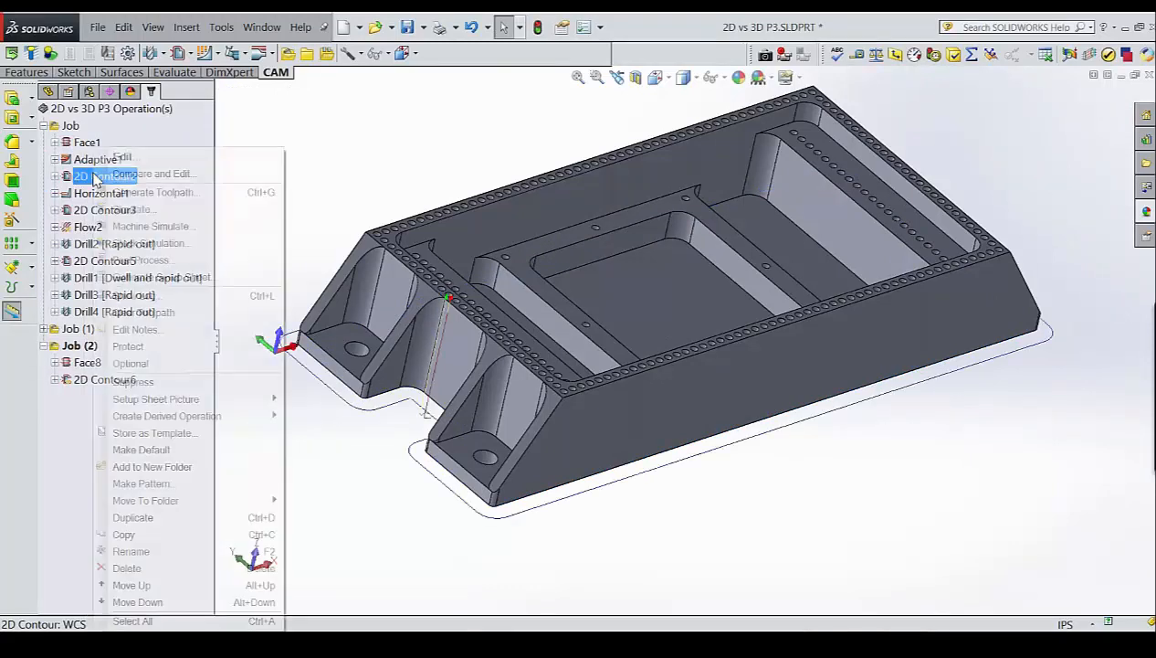
pyautogui.click(146, 173)
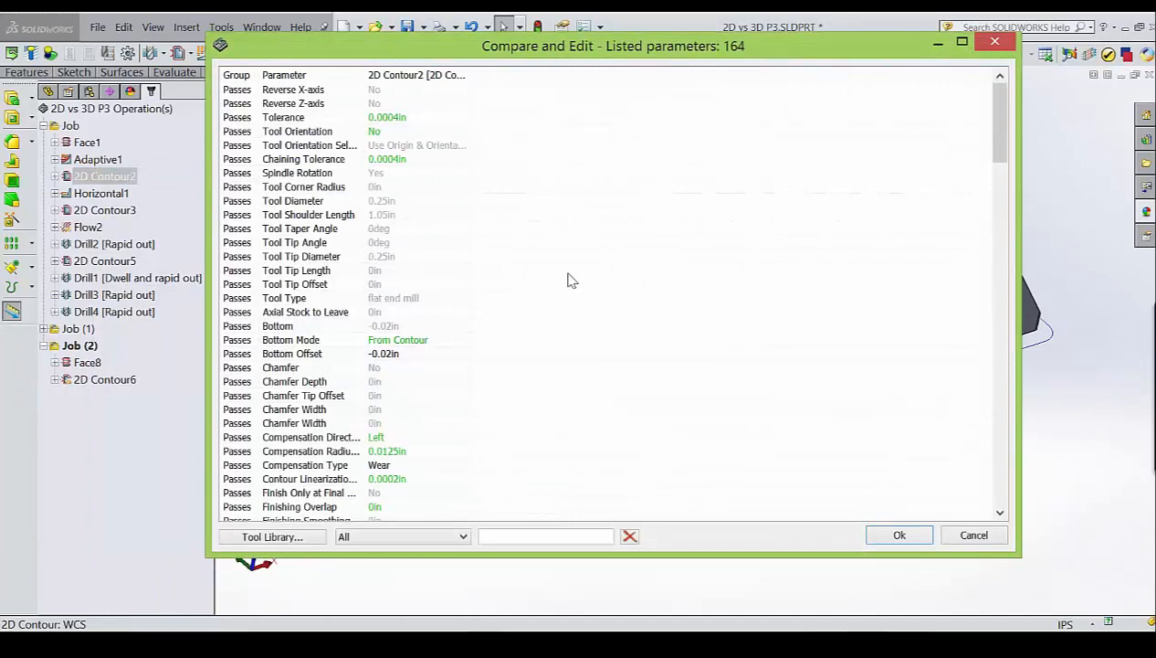
pyautogui.rightClick(425, 258)
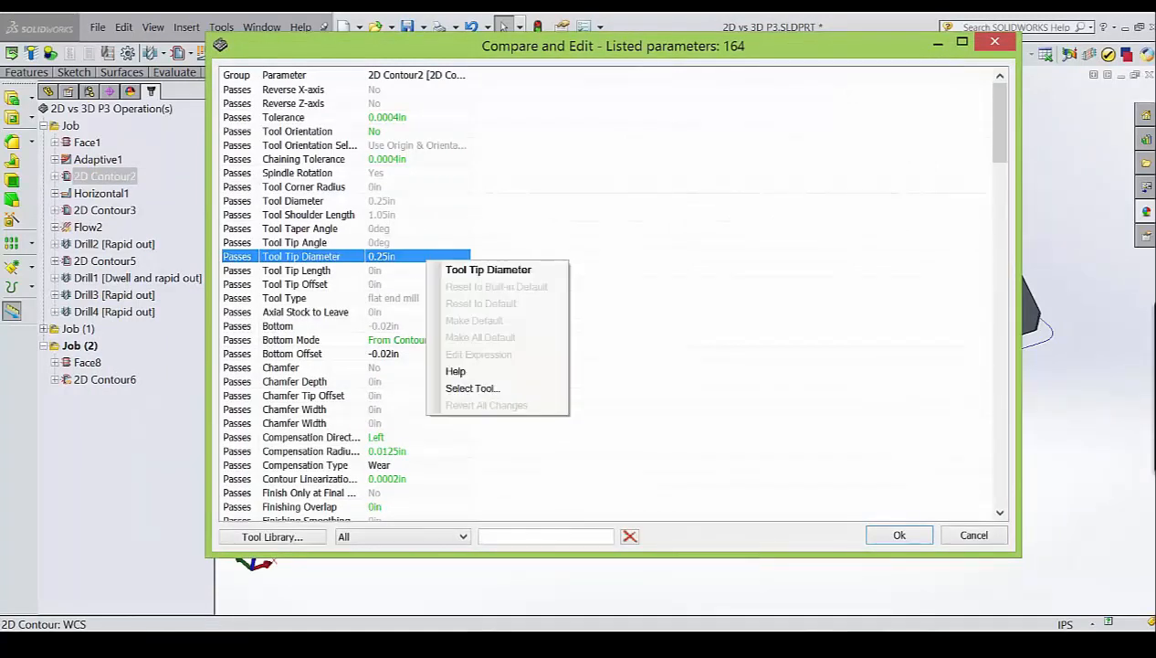
pyautogui.click(420, 215)
pyautogui.rightClick(421, 215)
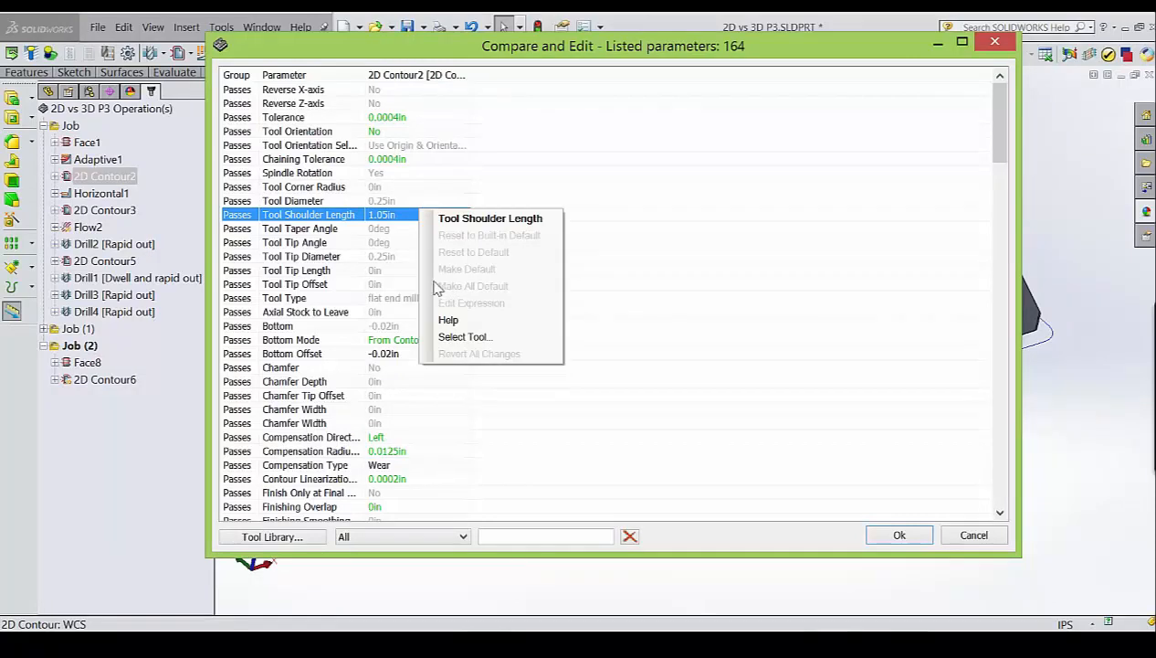
pyautogui.click(995, 45)
pyautogui.click(996, 45)
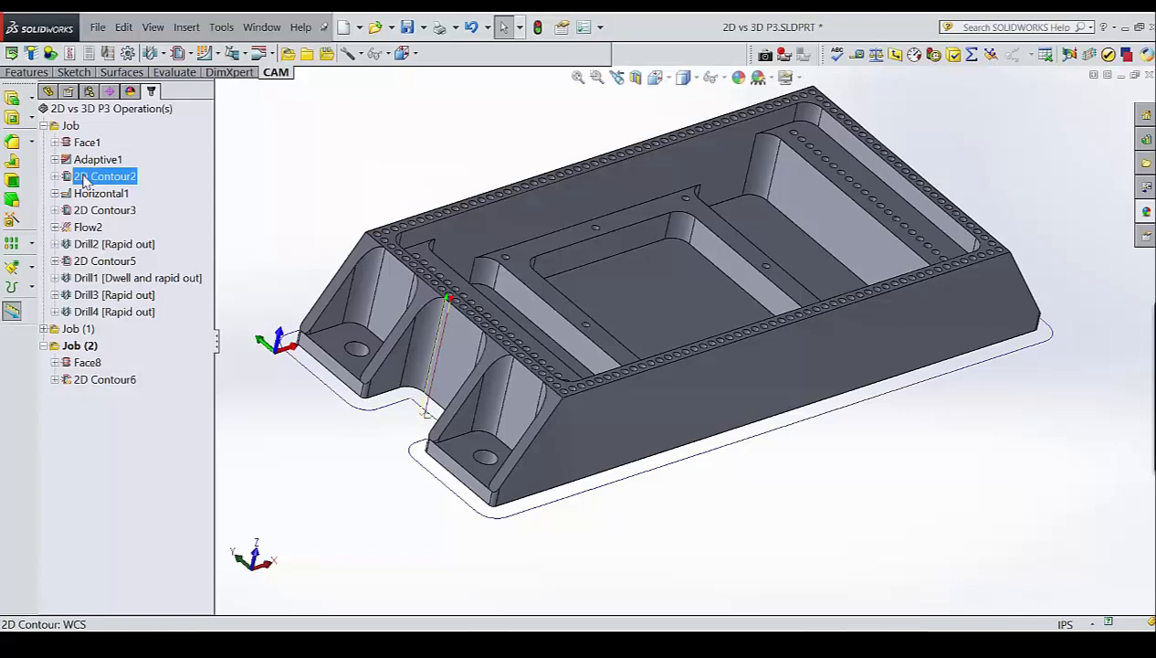
pyautogui.rightClick(85, 181)
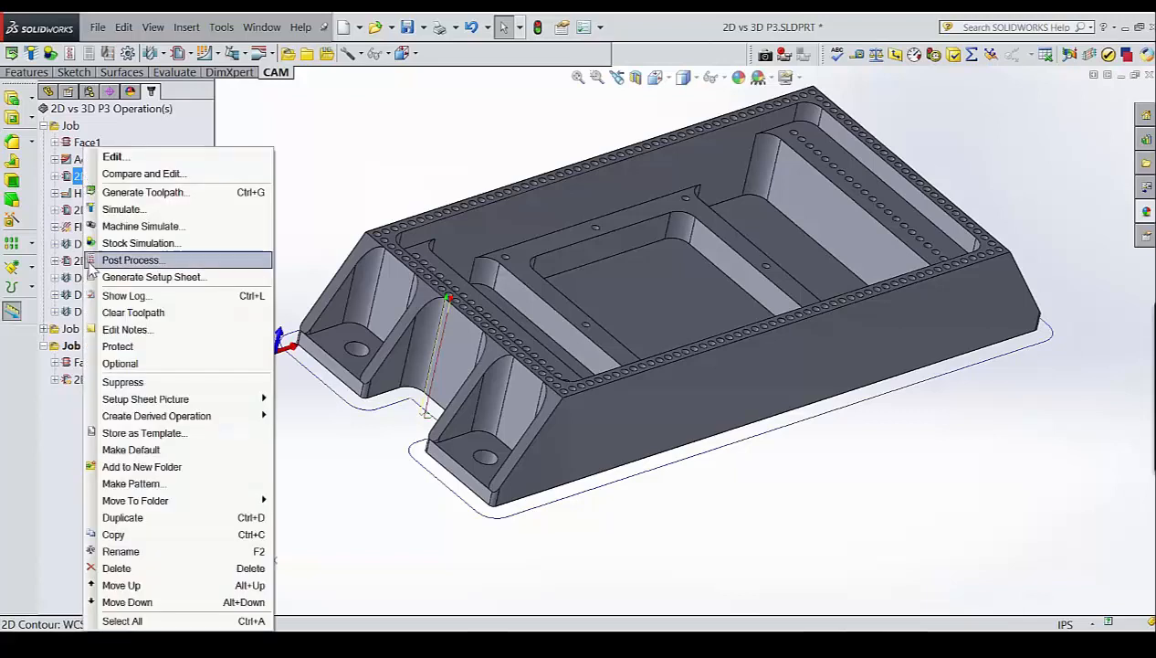
pyautogui.click(54, 468)
pyautogui.click(81, 179)
pyautogui.rightClick(82, 183)
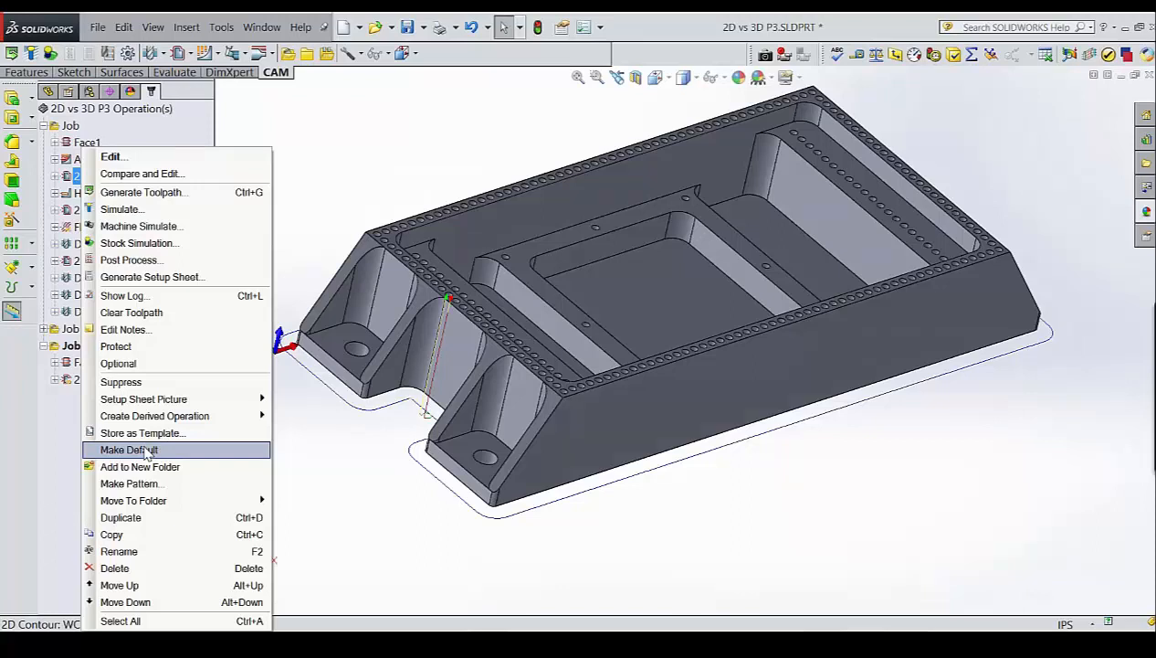
pyautogui.click(67, 422)
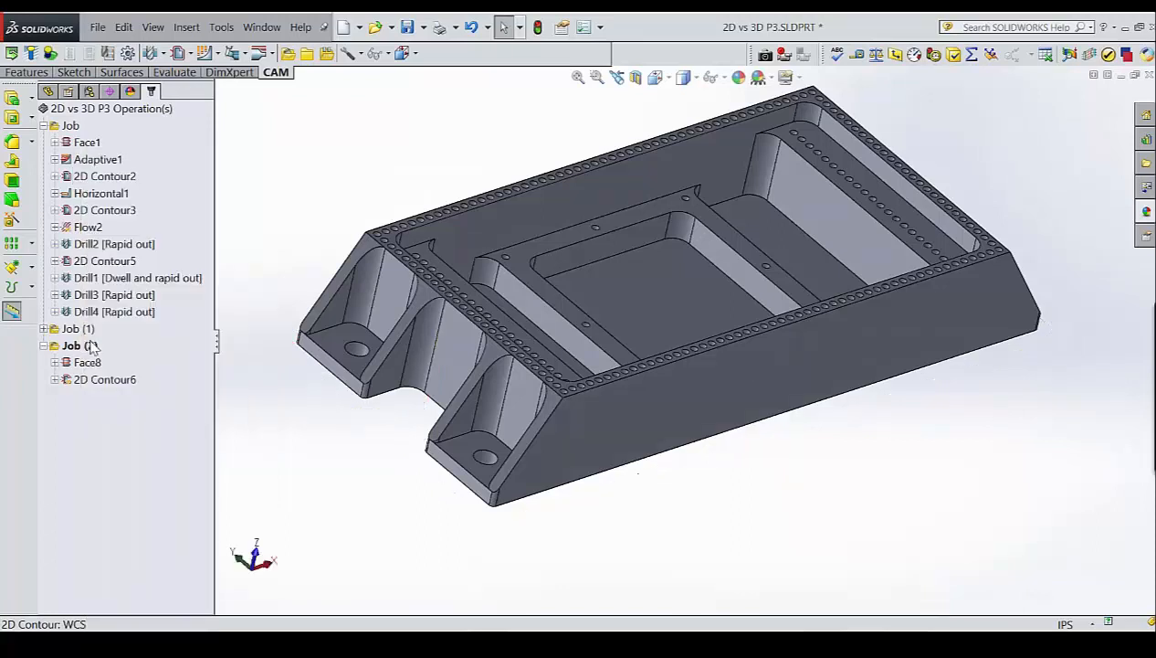
pyautogui.click(84, 145)
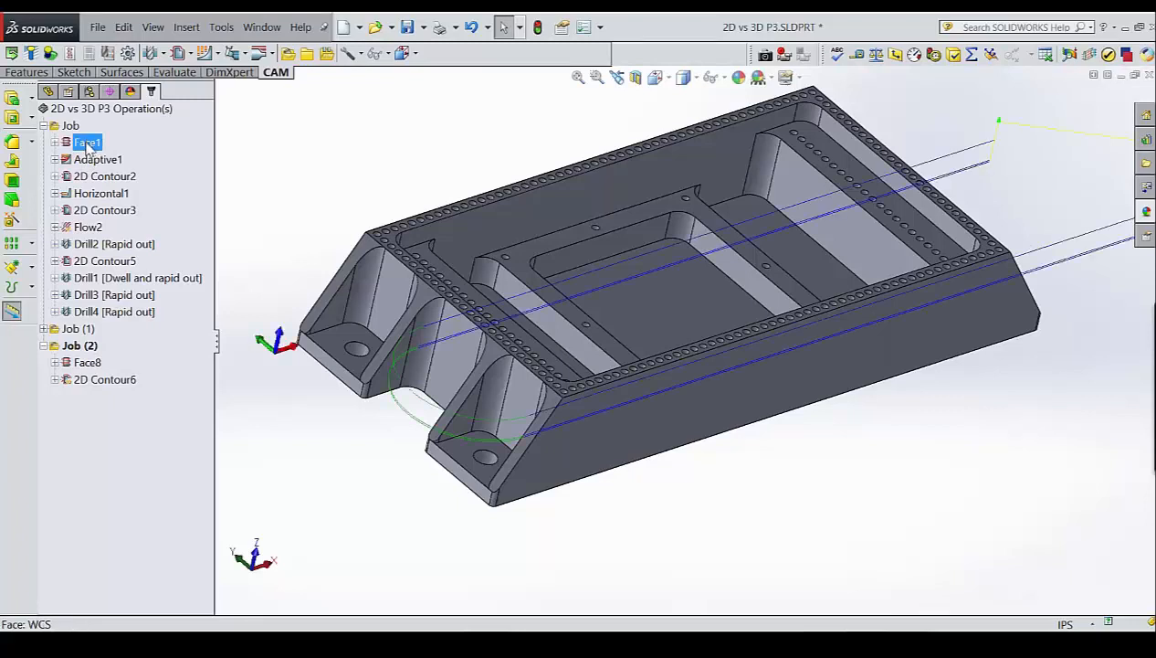
pyautogui.rightClick(87, 146)
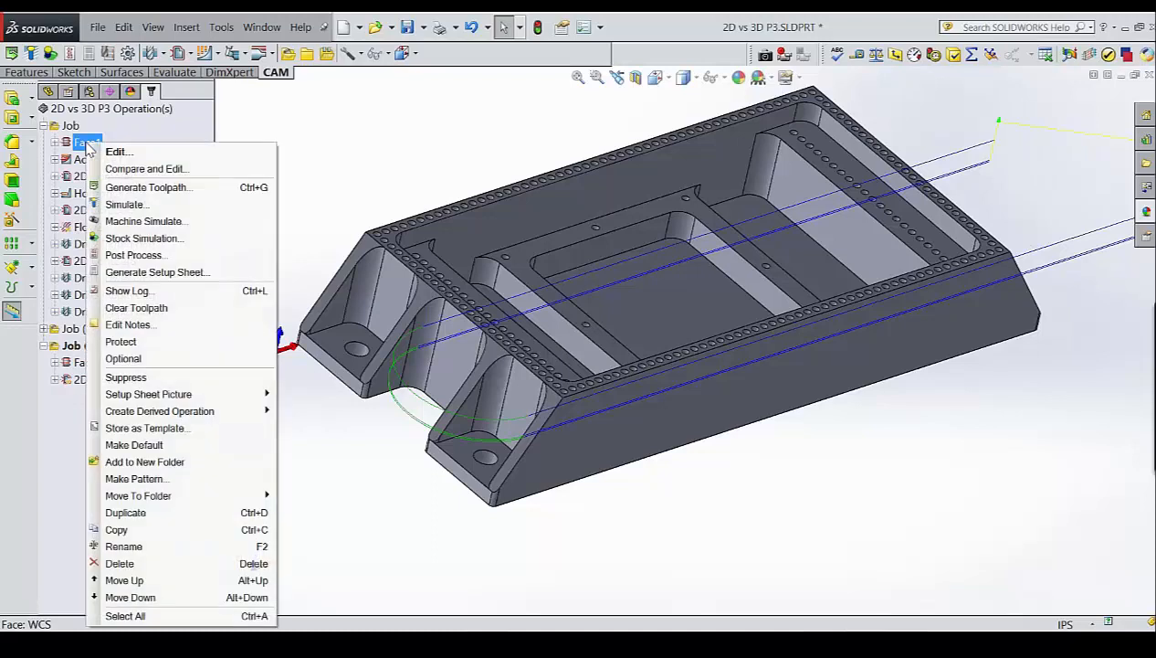
# Clear the operation selection and save the part file.
pyautogui.click(54, 496)
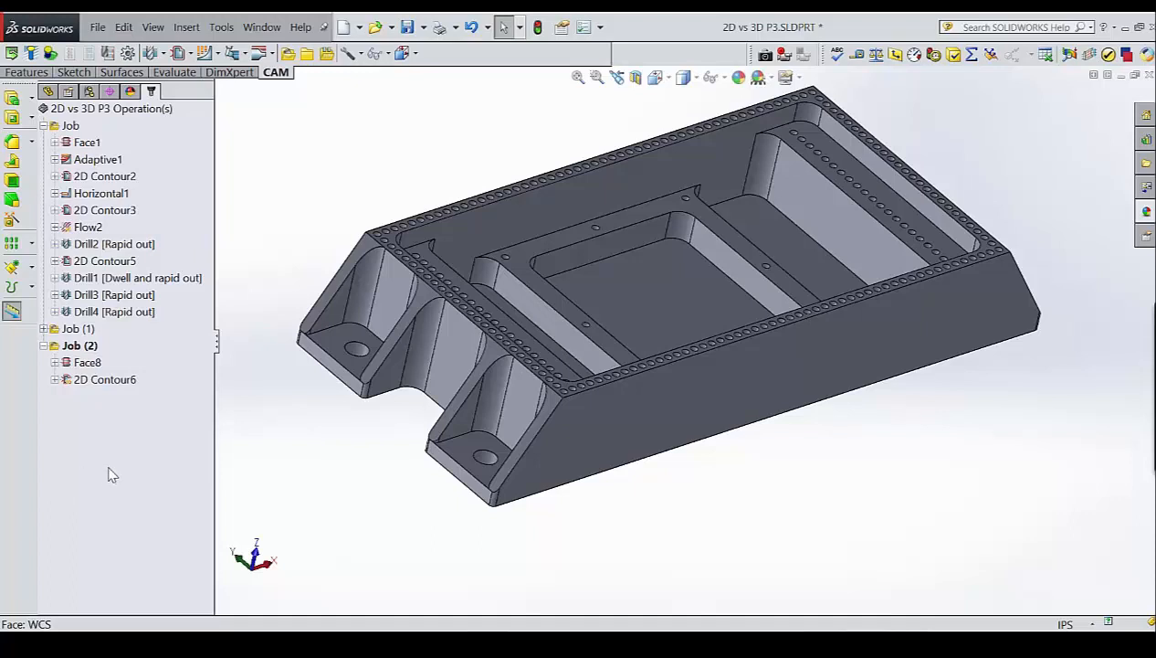
pyautogui.click(407, 26)
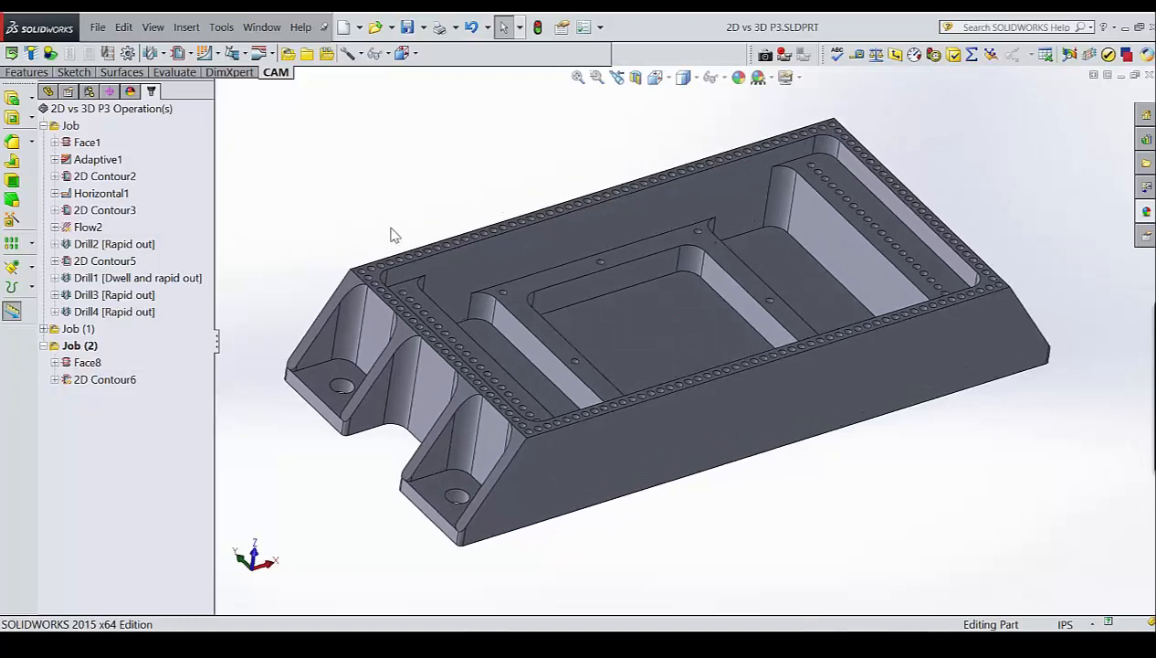
# View the Drill1 toolpath on the part, then clear the selection to hide it.
pyautogui.rightClick(84, 179)
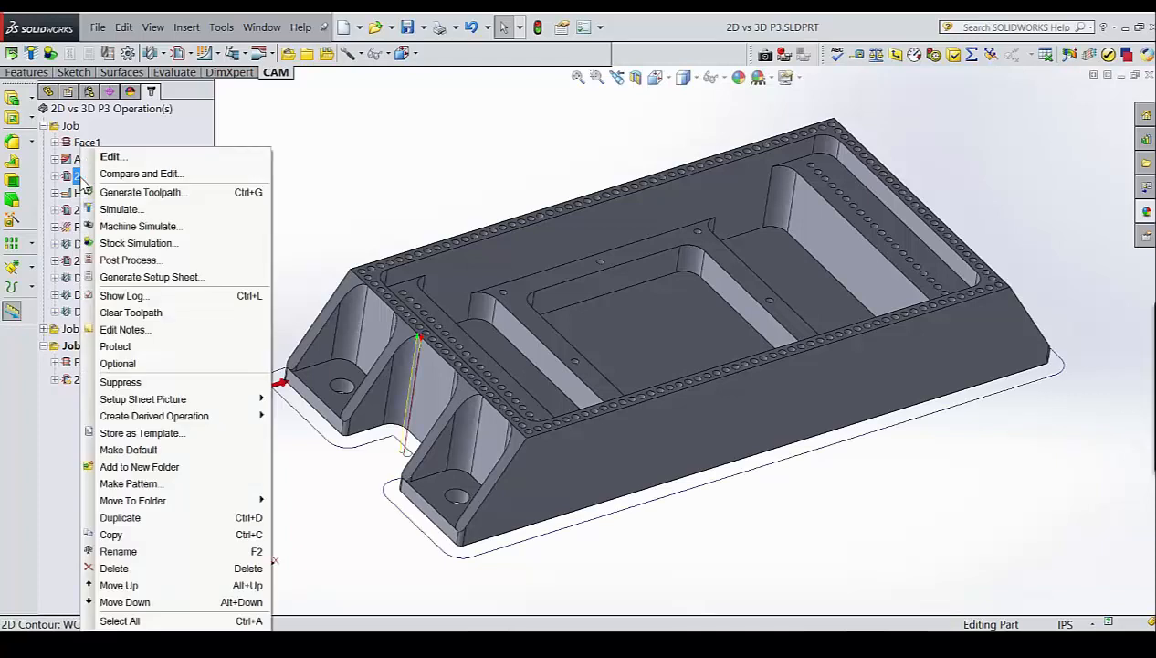
pyautogui.click(321, 168)
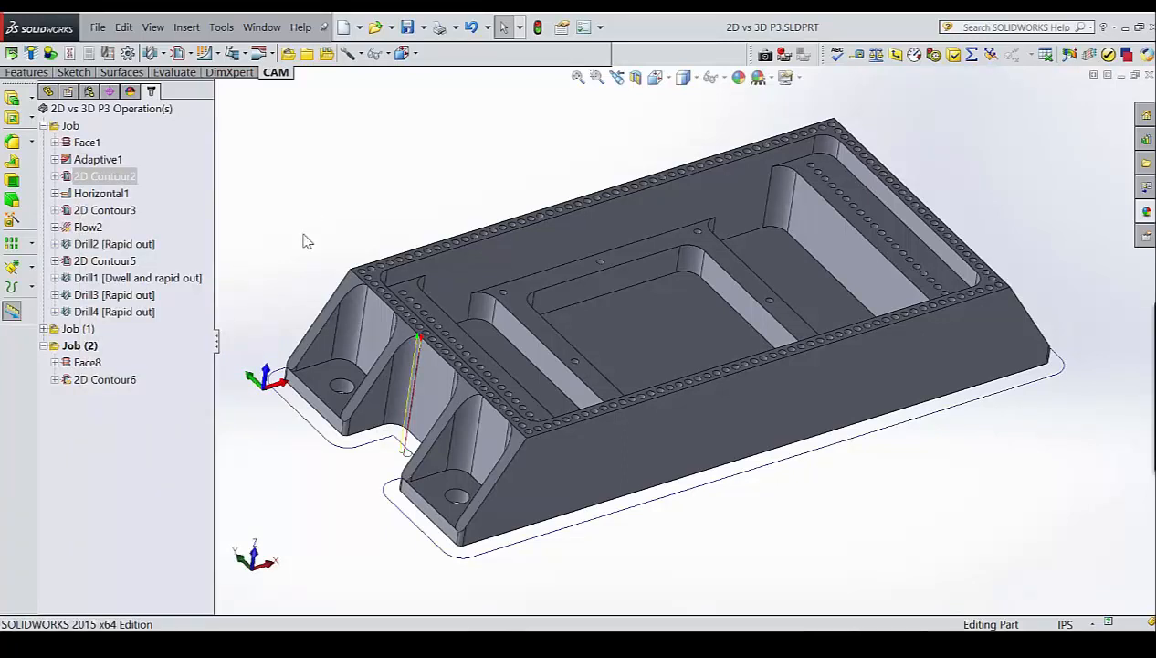
pyautogui.click(134, 279)
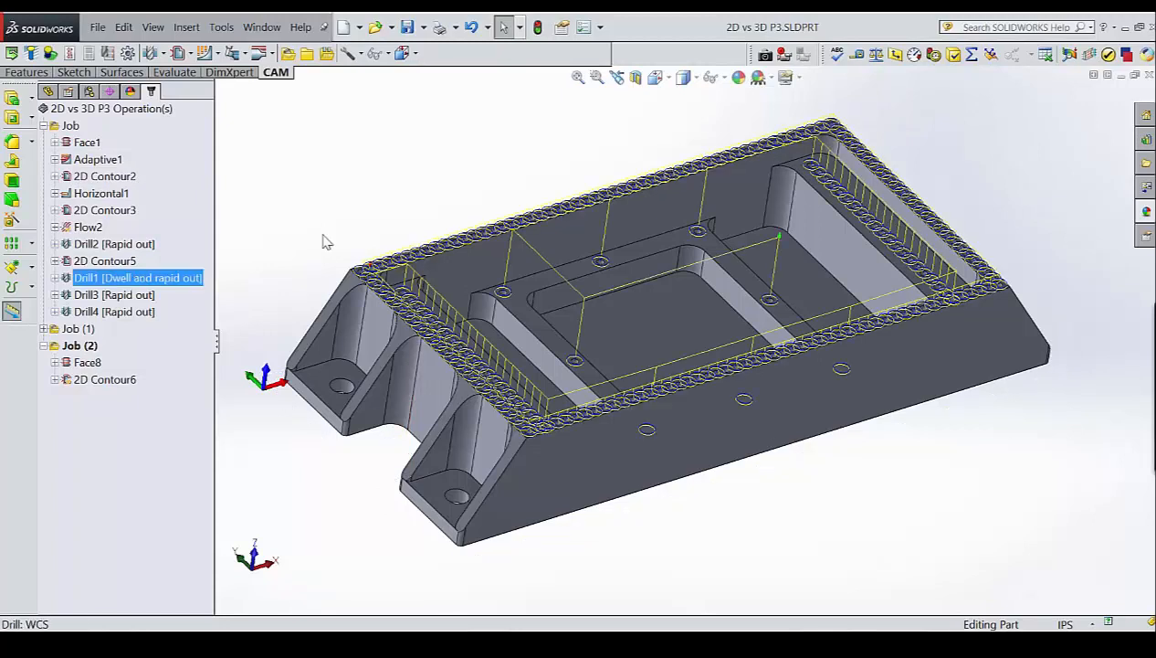
pyautogui.click(109, 467)
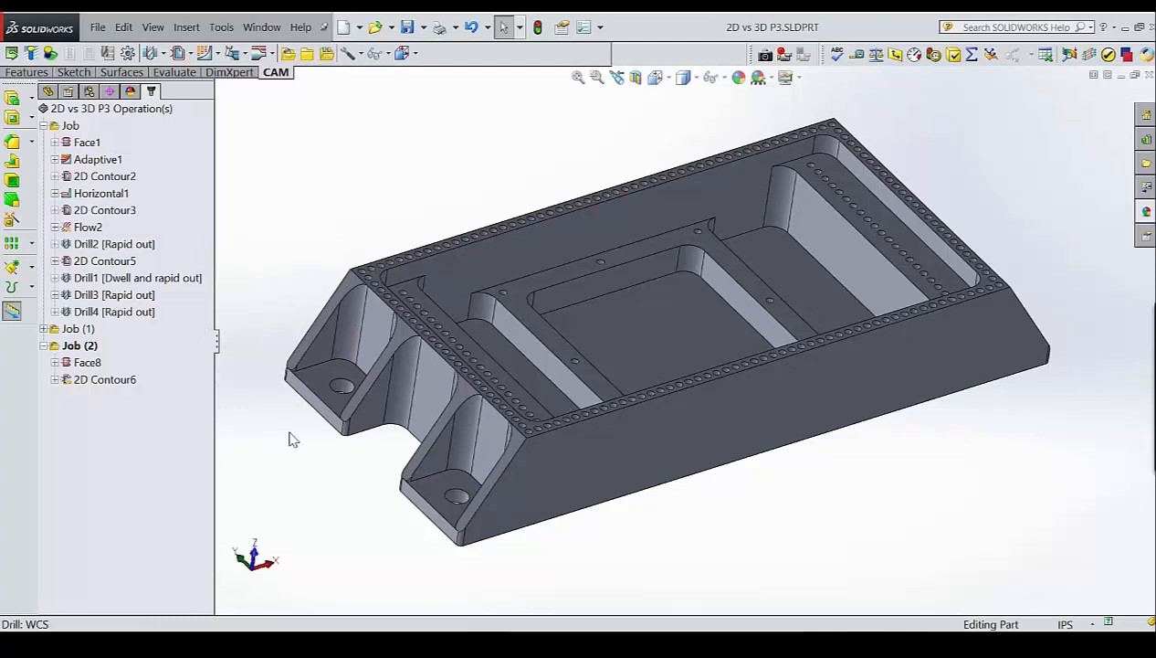
# Simulate the 2D Contour5 toolpath, examine the tool along the lower edges of the mounting feet, and exit the simulation.
pyautogui.click(104, 261)
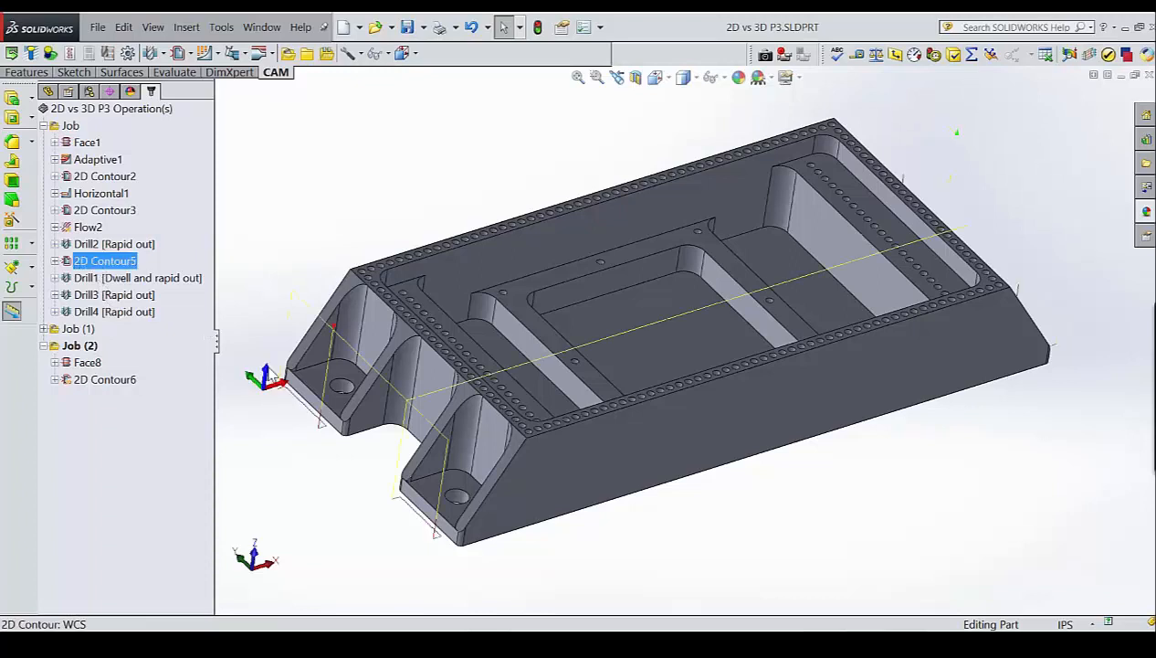
pyautogui.scroll(5, 342, 384)
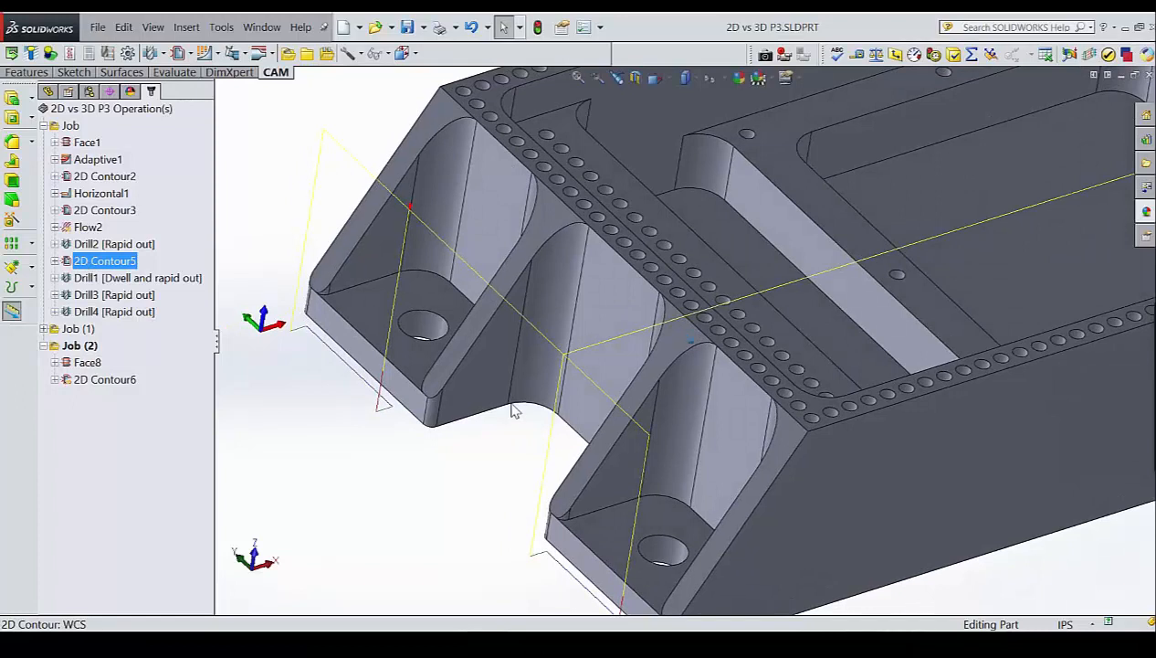
pyautogui.scroll(-1, 425, 397)
pyautogui.rightClick(91, 263)
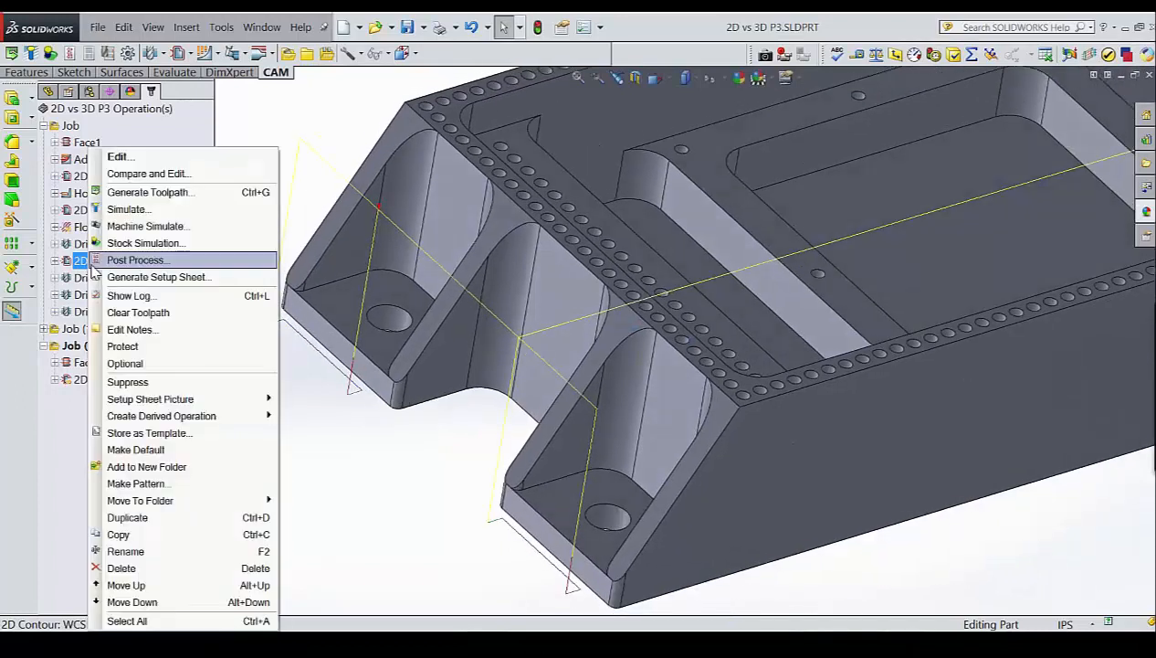
pyautogui.click(119, 209)
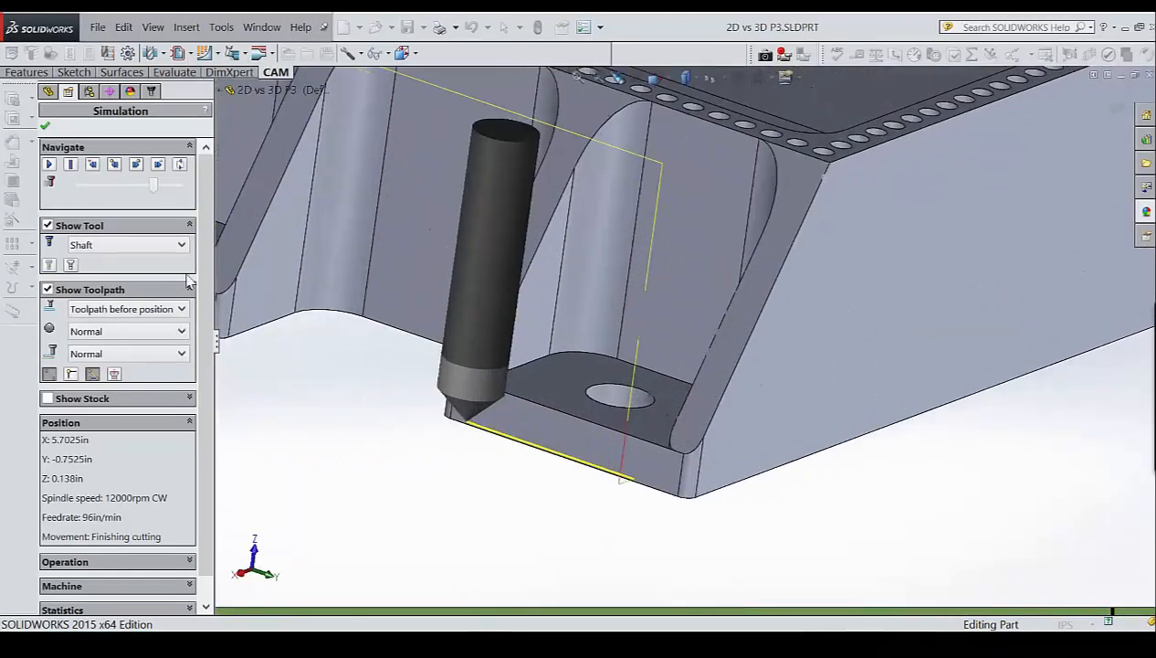
pyautogui.click(73, 264)
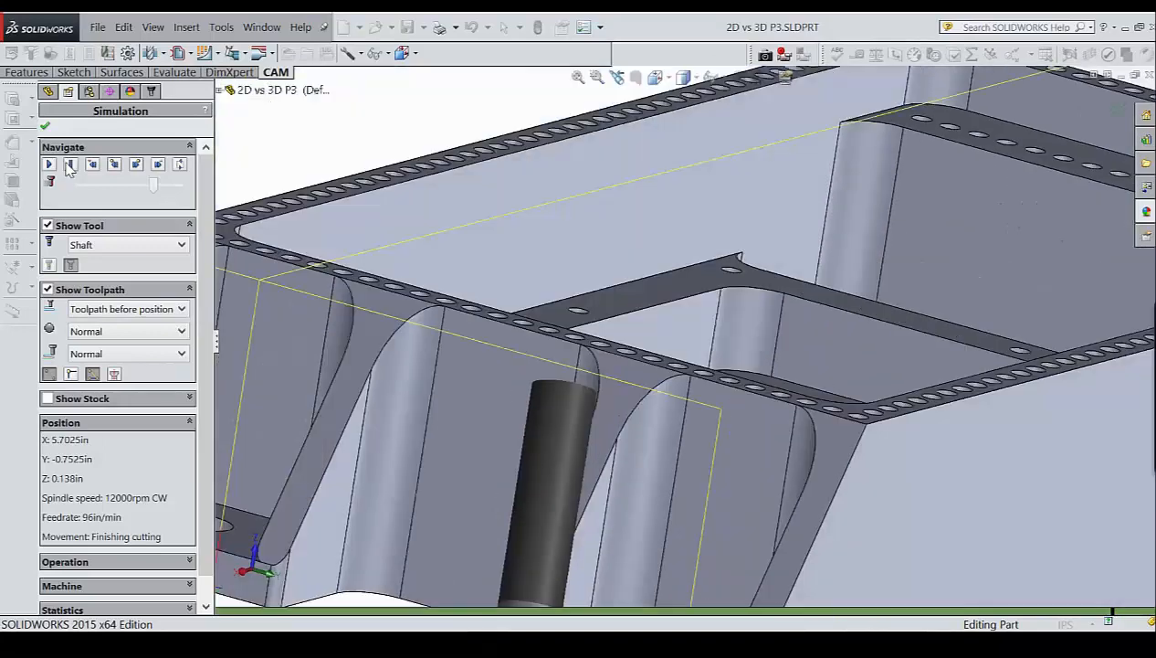
pyautogui.click(45, 125)
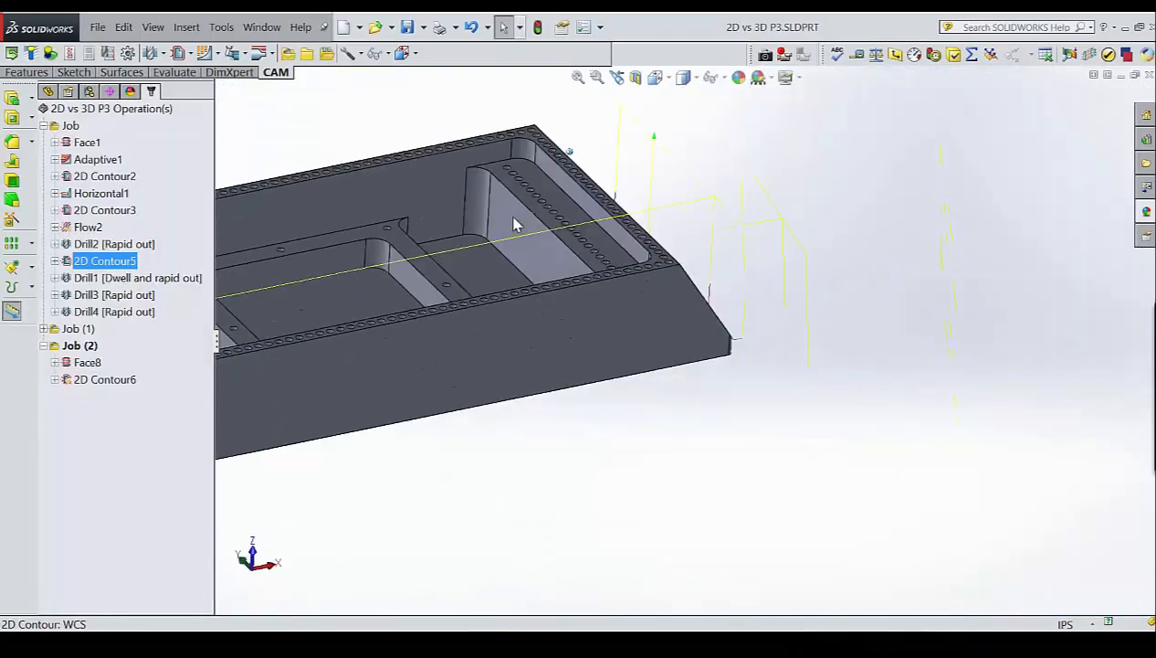
# Open 2D Contour5 for editing and inspect its tangential extension, switching Separate tangential end extension on and back off.
pyautogui.rightClick(86, 263)
pyautogui.press('Escape')
pyautogui.rightClick(90, 263)
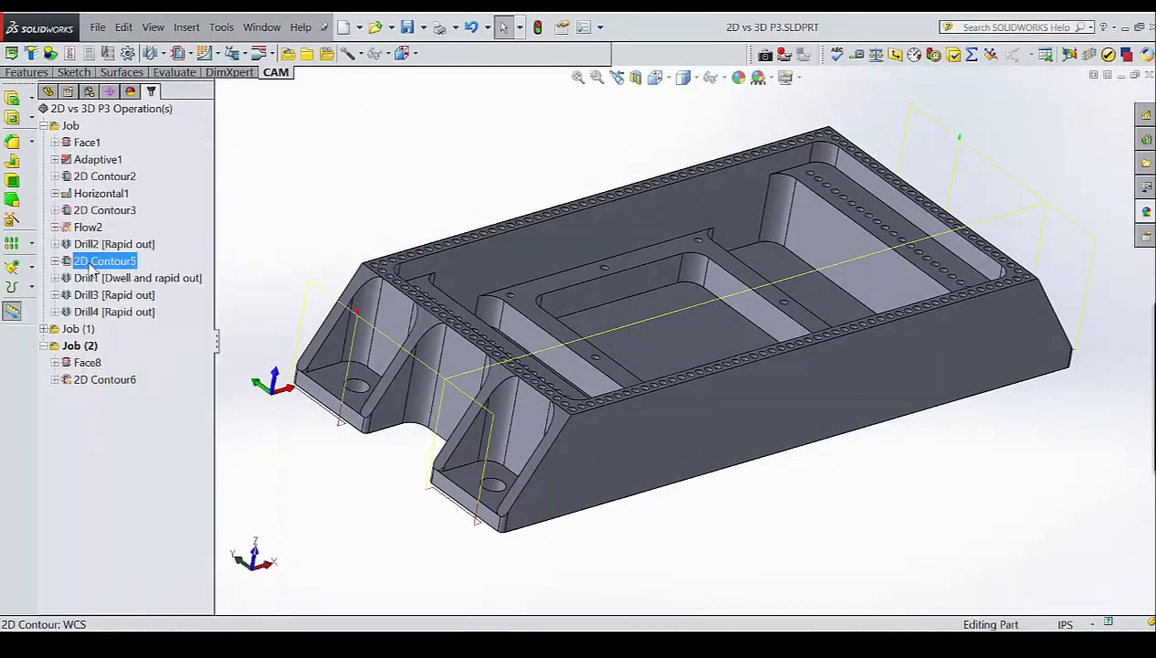
pyautogui.click(118, 156)
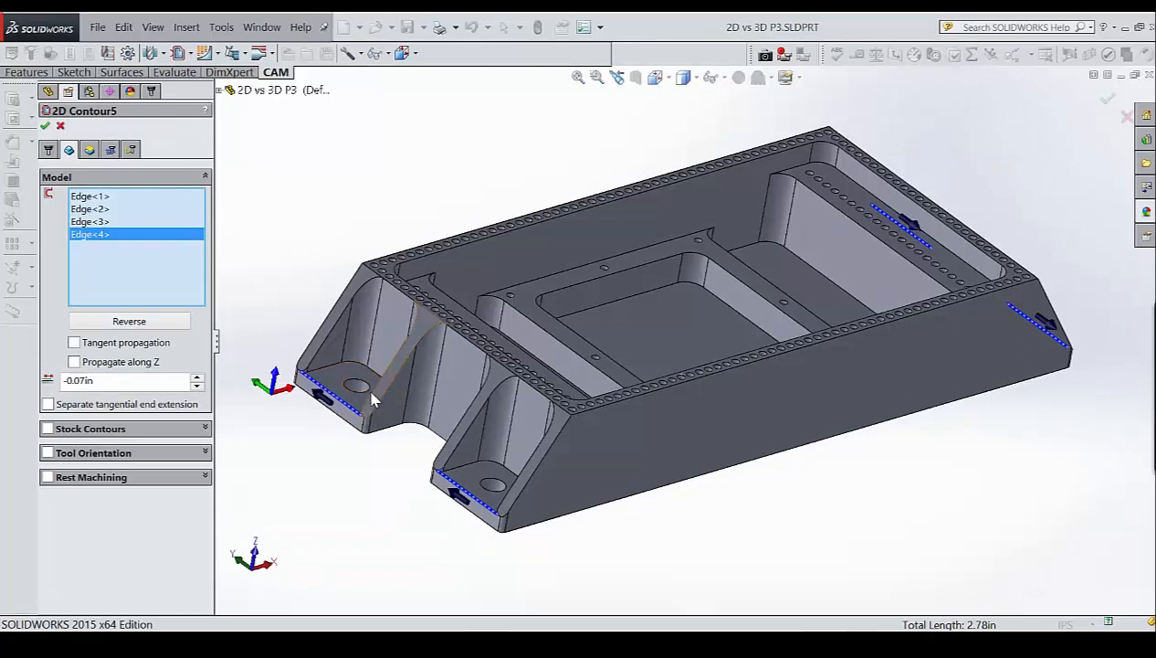
pyautogui.click(48, 404)
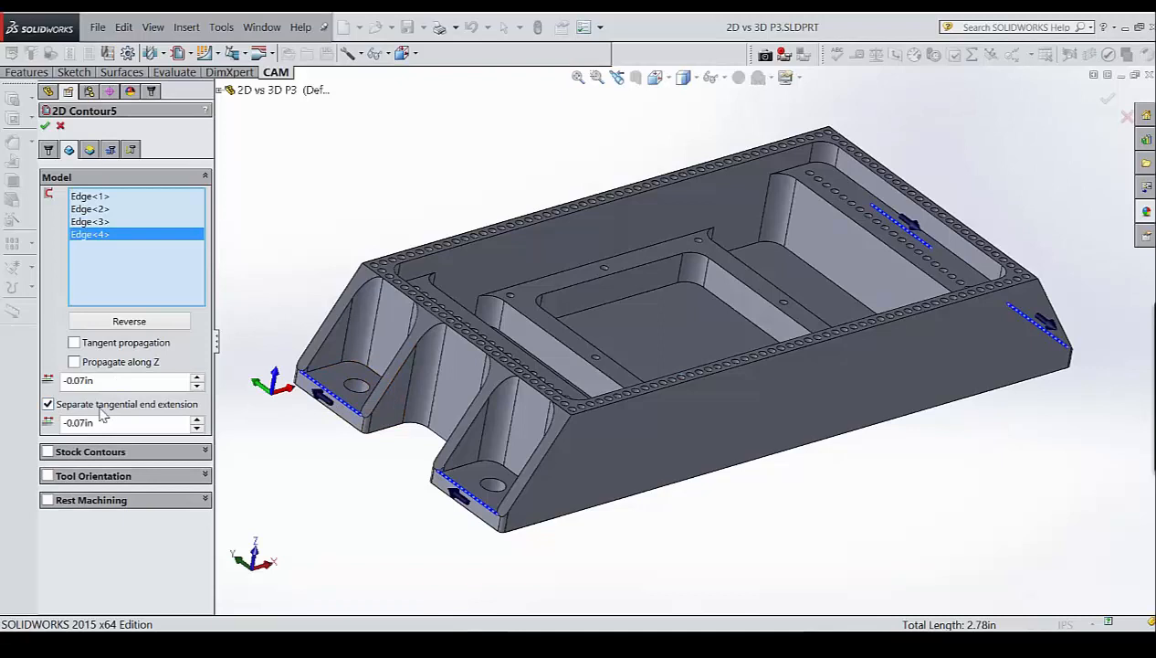
pyautogui.click(48, 404)
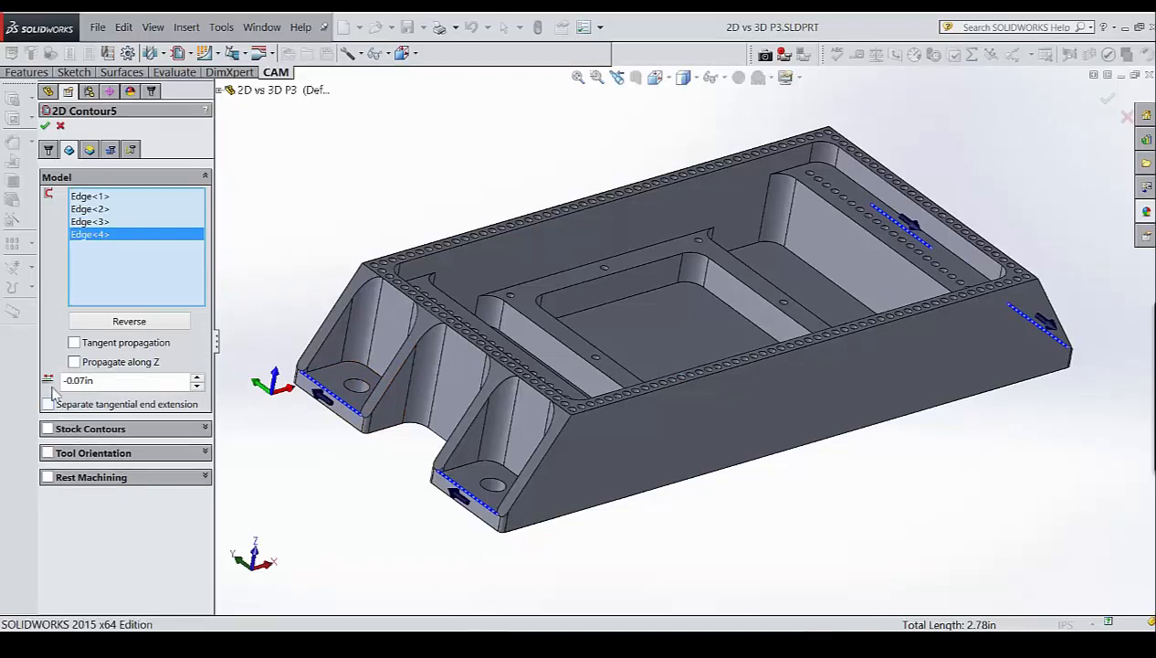
pyautogui.moveTo(102, 385); pyautogui.dragTo(15, 398)
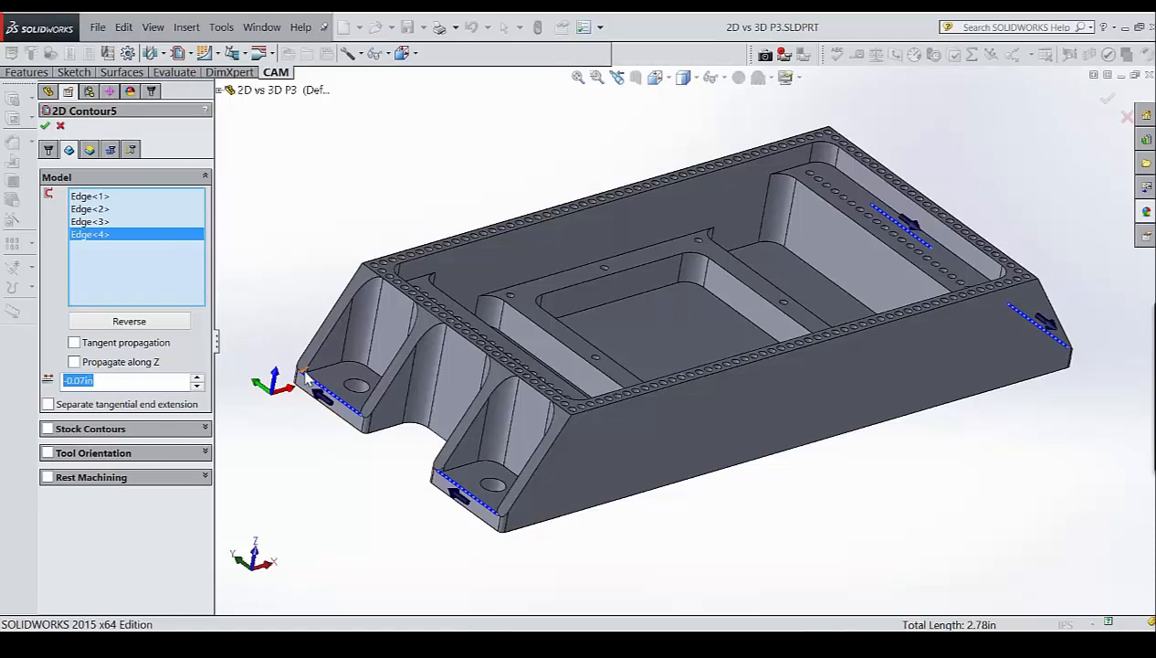
# Review 2D Contour5's chamfer settings and linear lead-in length, then accept the operation.
pyautogui.click(108, 151)
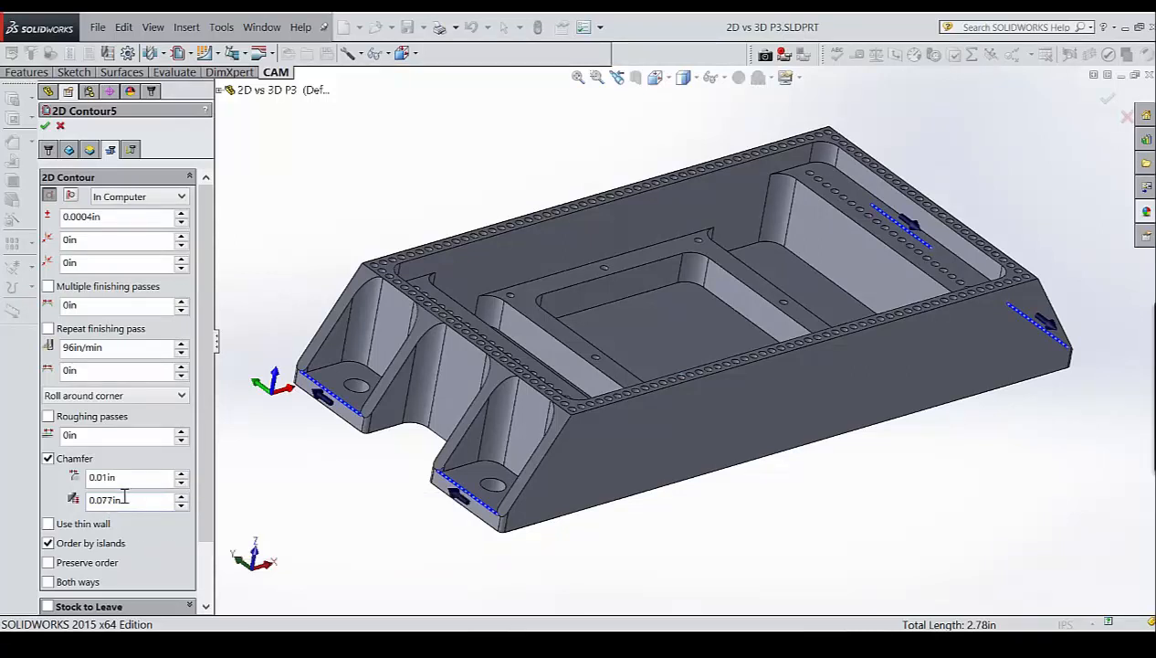
pyautogui.click(131, 149)
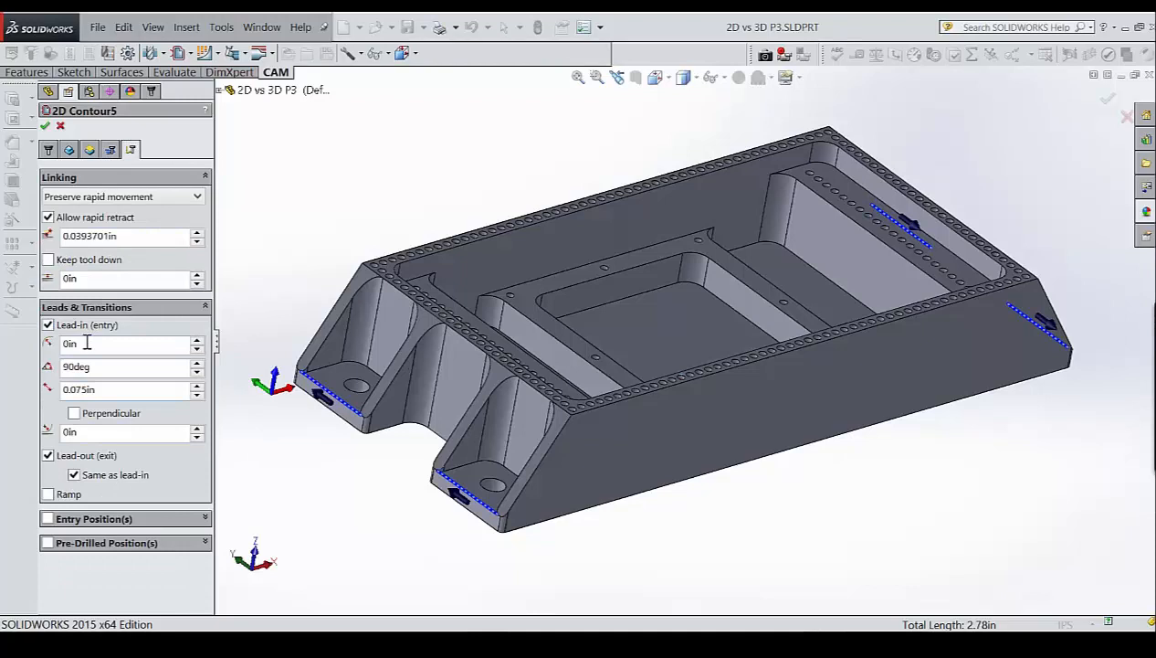
pyautogui.moveTo(87, 343)
pyautogui.moveTo(108, 391)
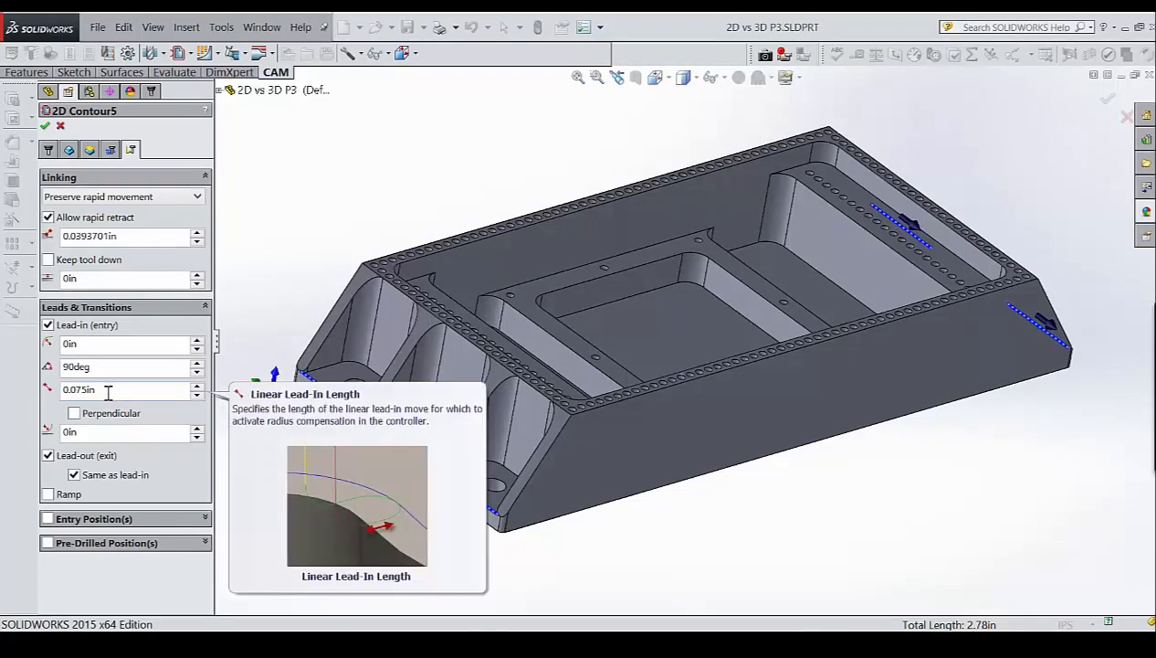
pyautogui.click(45, 125)
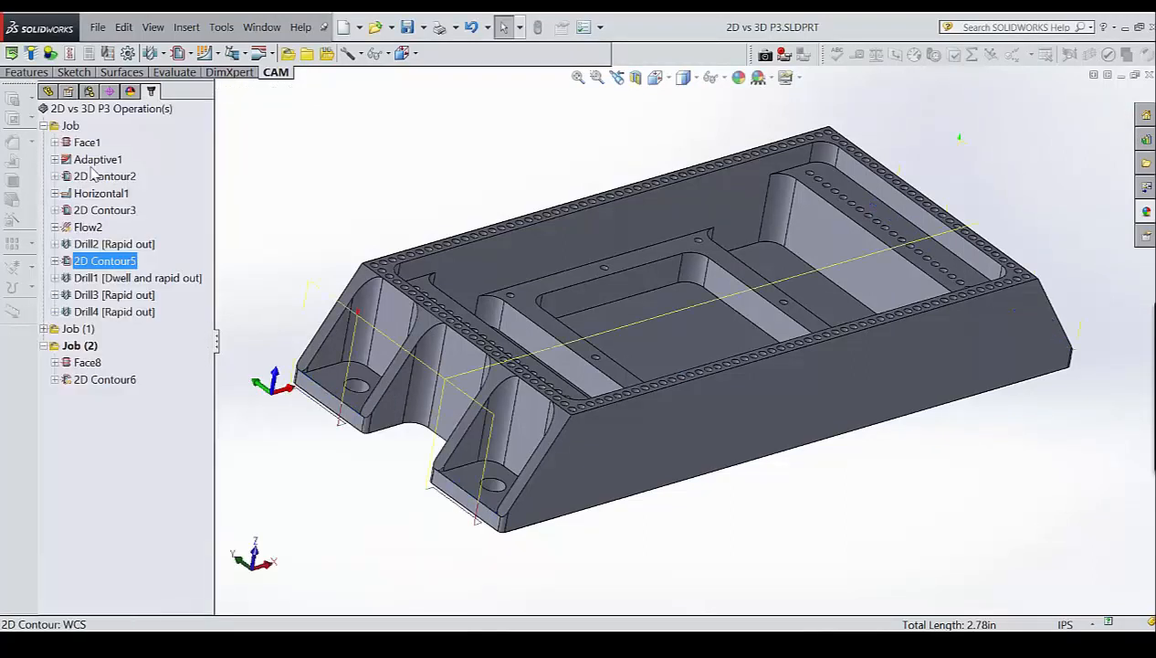
# Store the 2D Contour5 operation as a template, overwriting the existing .187 BLIND CHAMFER template file.
pyautogui.rightClick(101, 263)
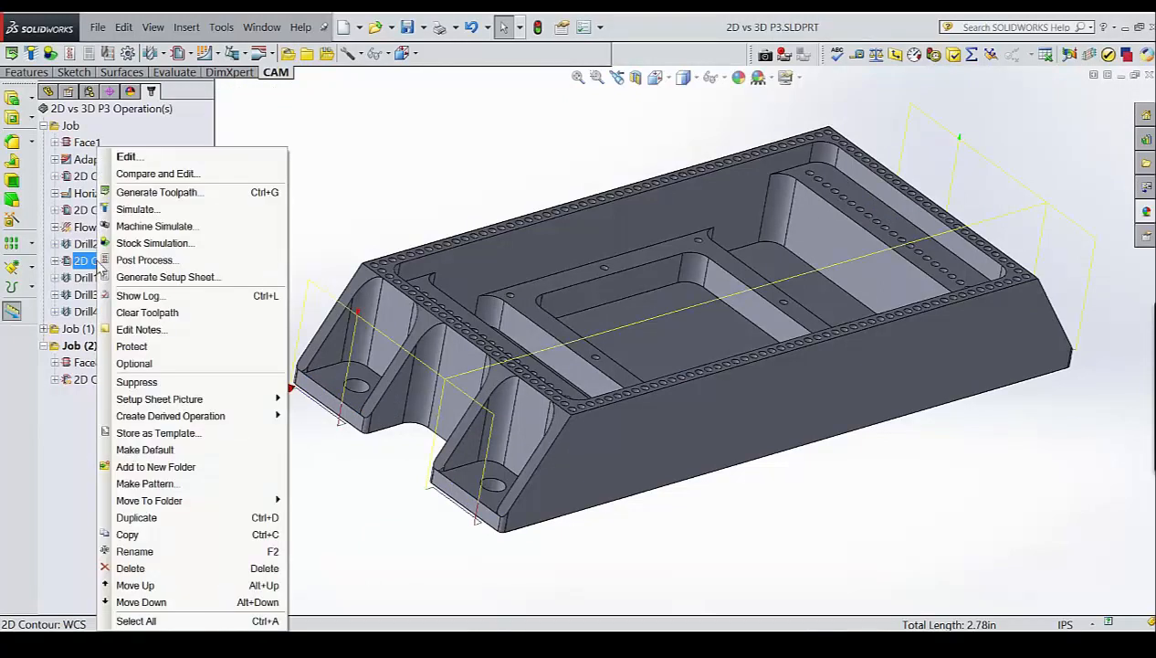
pyautogui.click(152, 437)
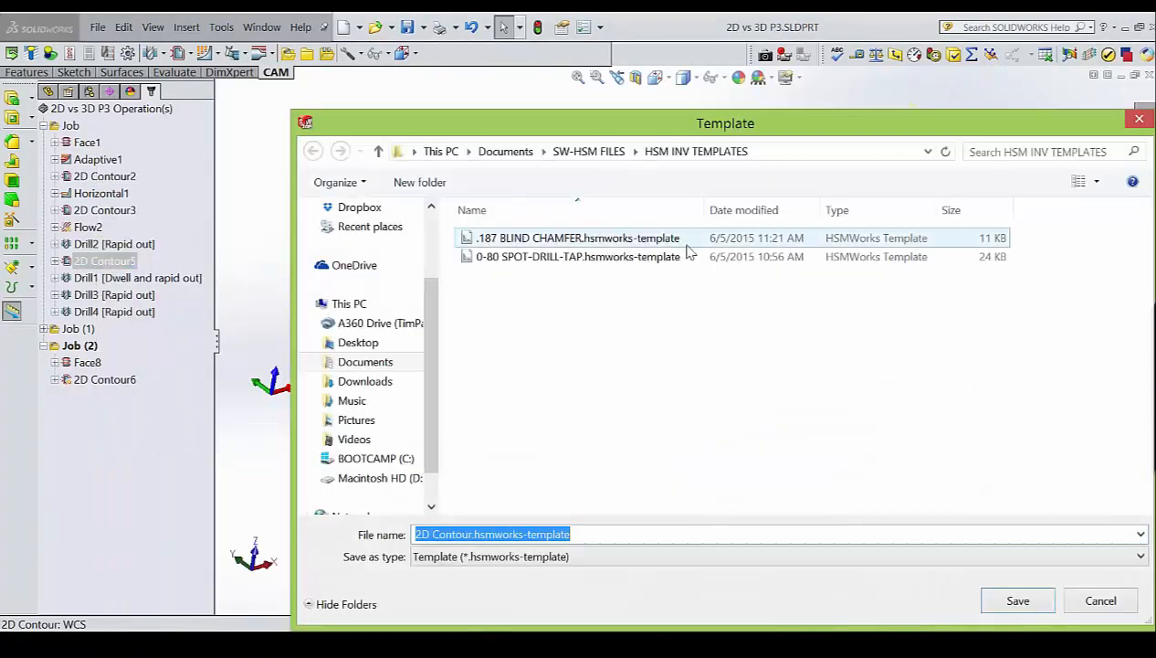
pyautogui.click(527, 239)
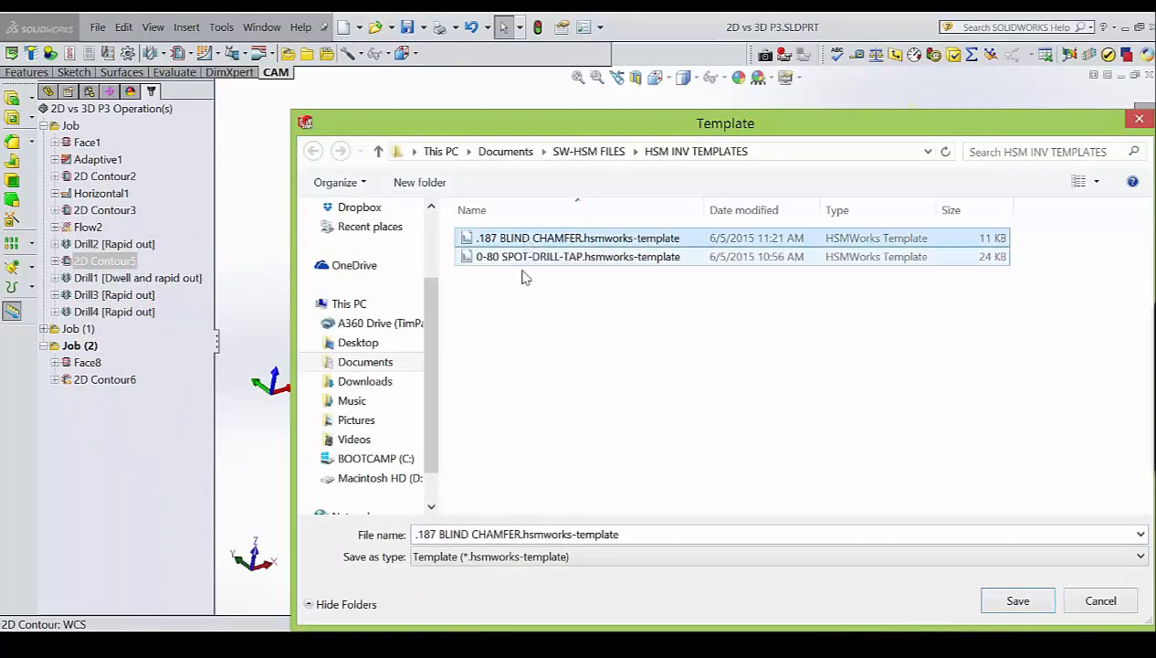
pyautogui.click(1031, 605)
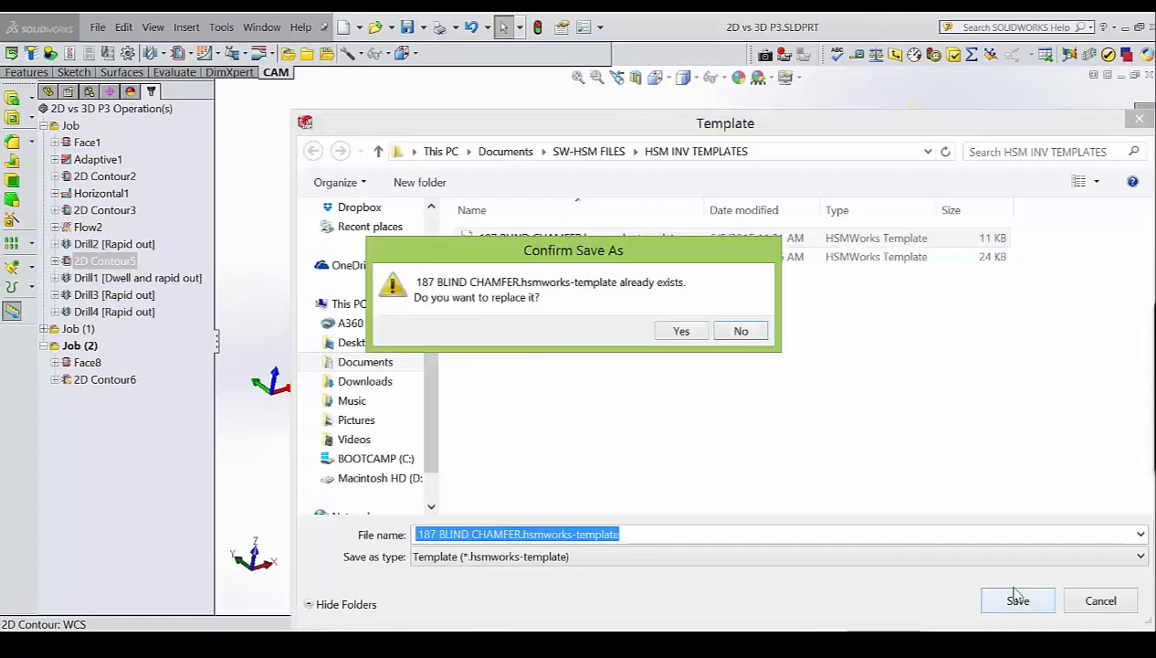
pyautogui.click(681, 336)
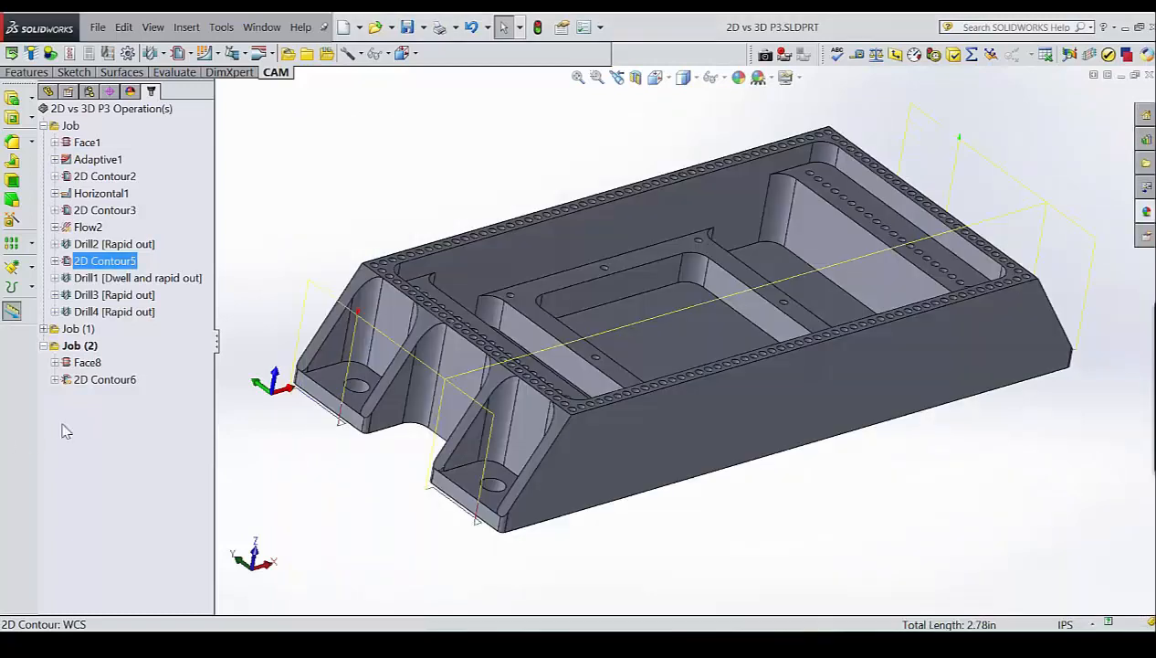
# Create a new operation in Job (2) from the .187 BLIND CHAMFER template and select it.
pyautogui.click(95, 418)
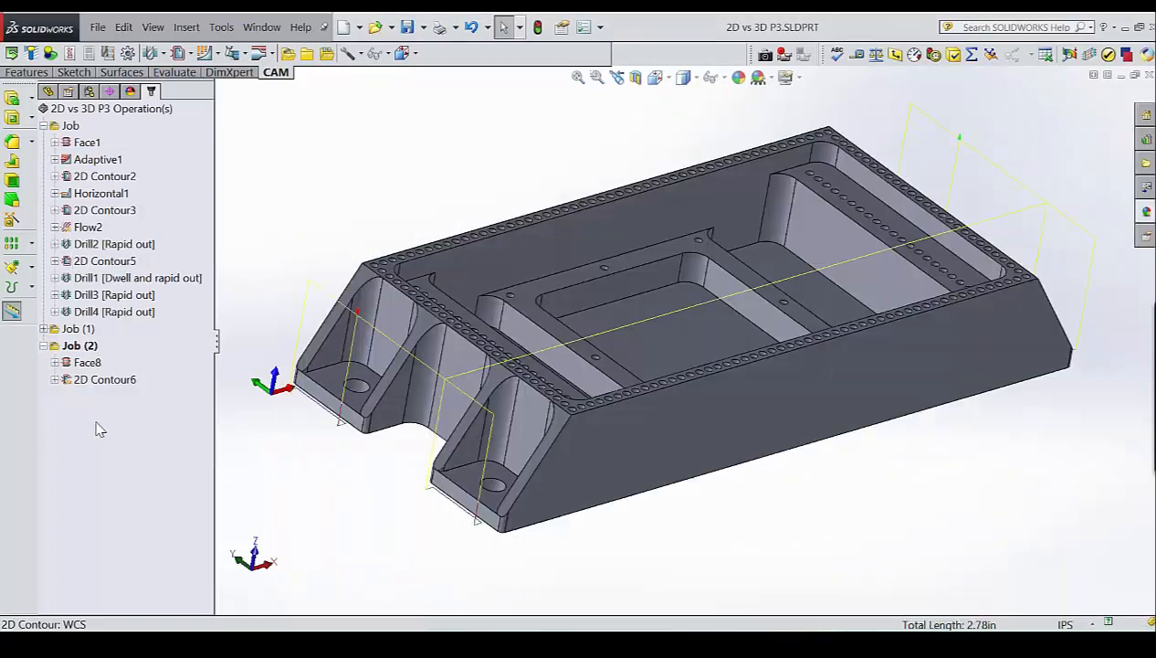
pyautogui.rightClick(95, 420)
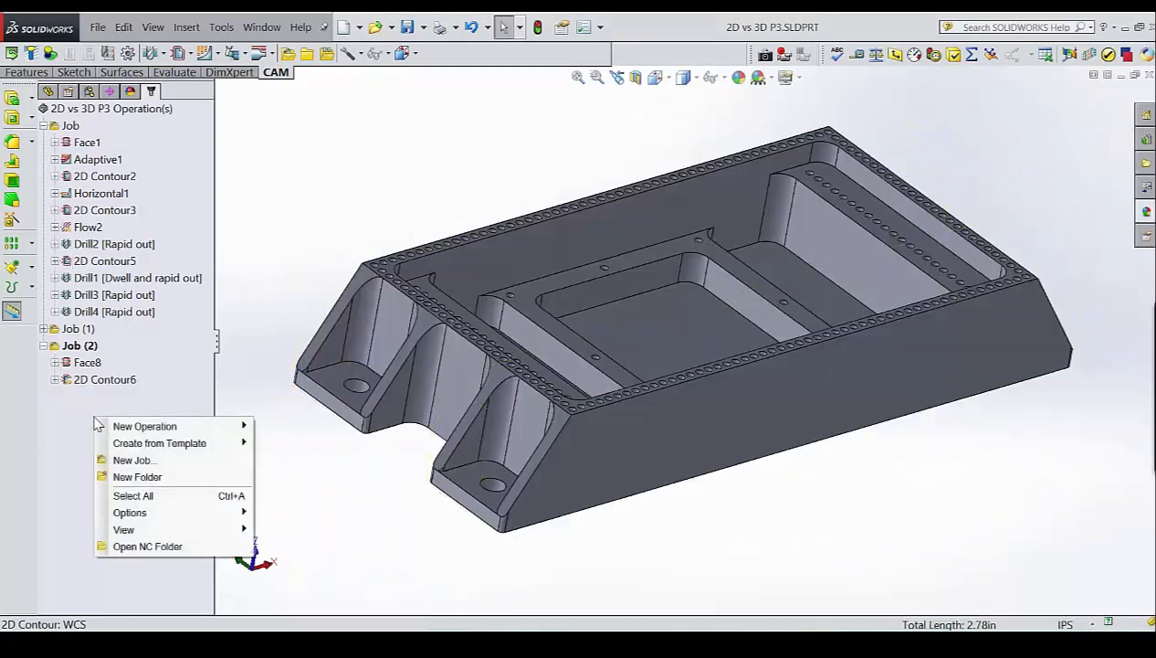
pyautogui.moveTo(116, 433)
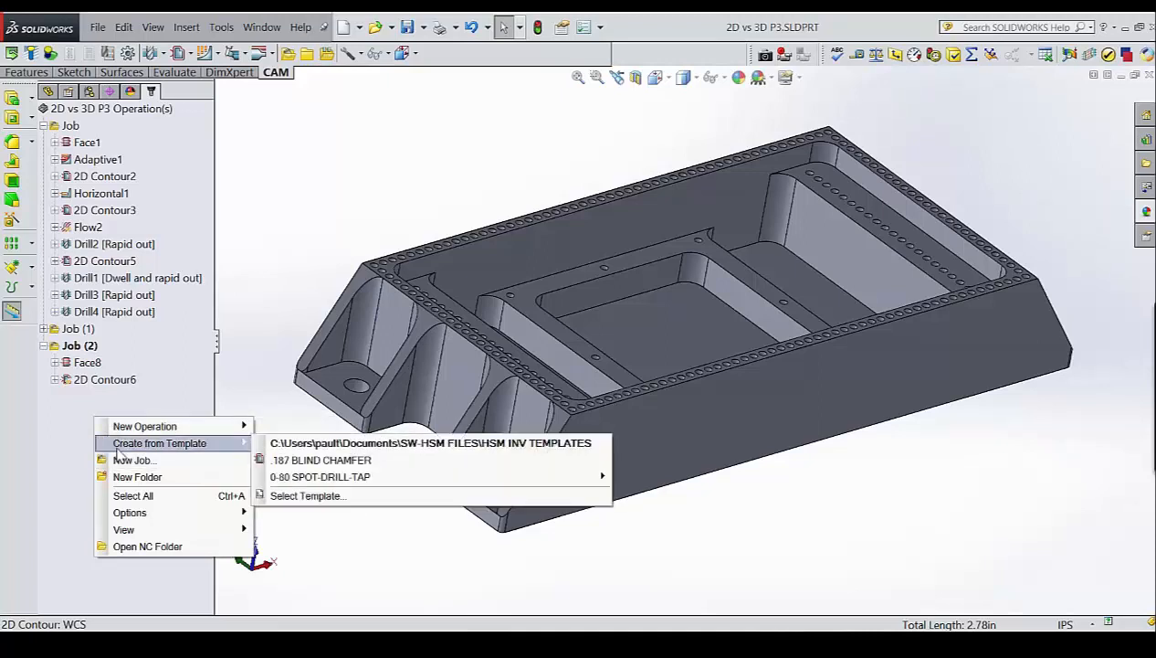
pyautogui.click(297, 461)
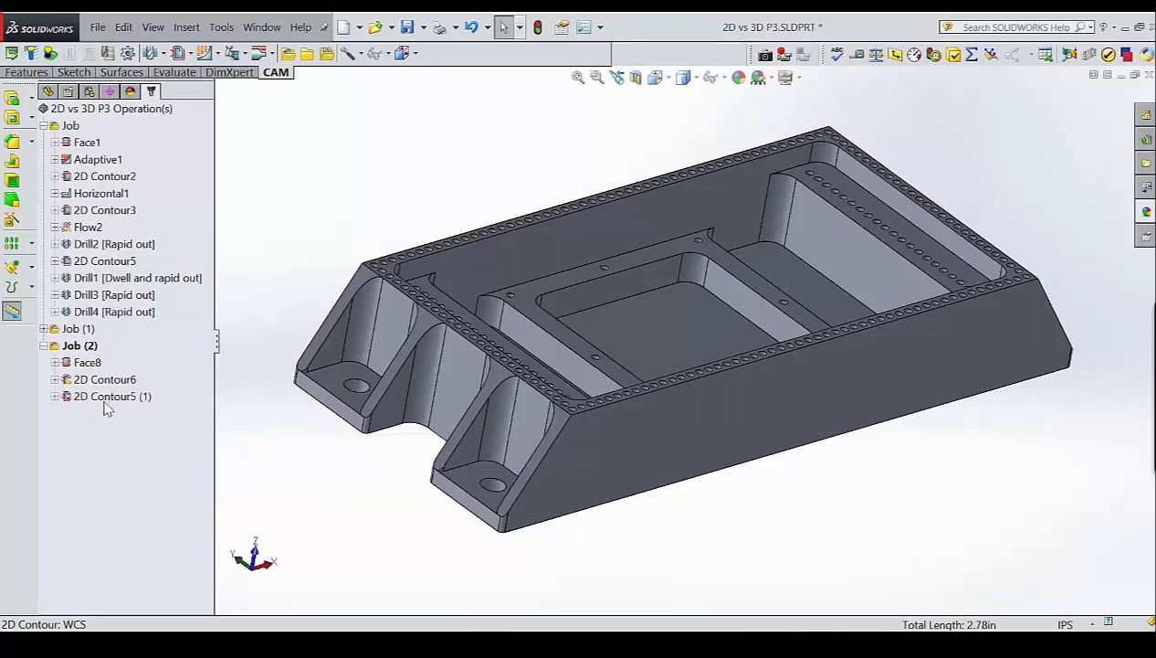
pyautogui.click(107, 402)
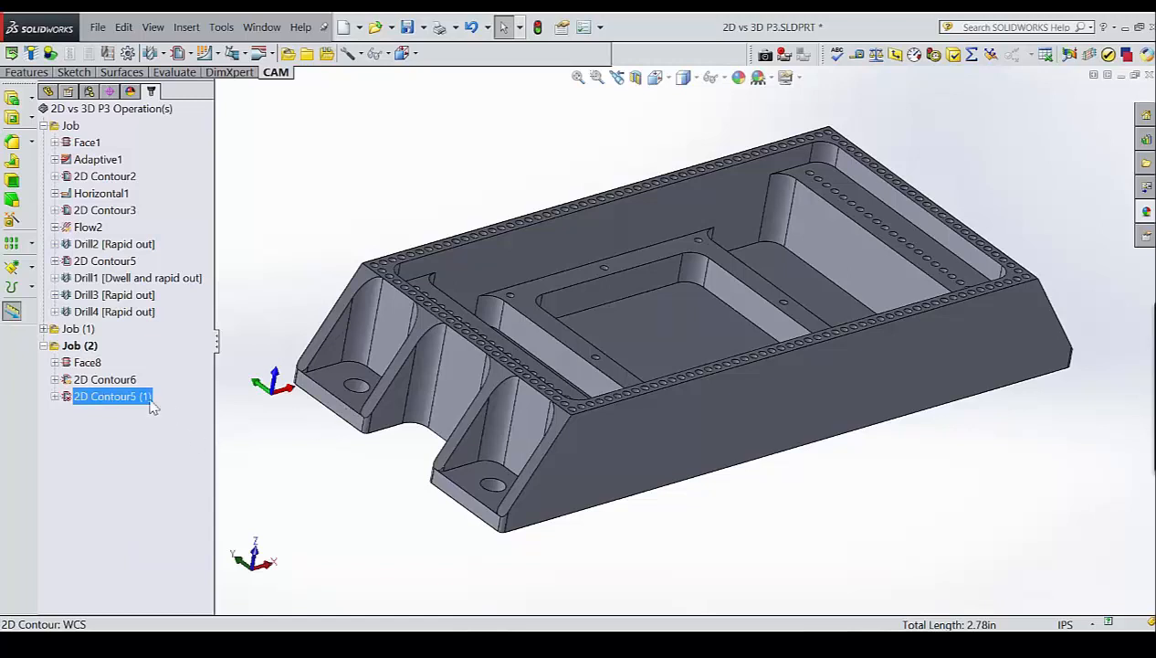
# Copy all compatible geometry from 2D Contour5 to the new 2D Contour5 (1) operation and view its toolpath.
pyautogui.click(100, 262)
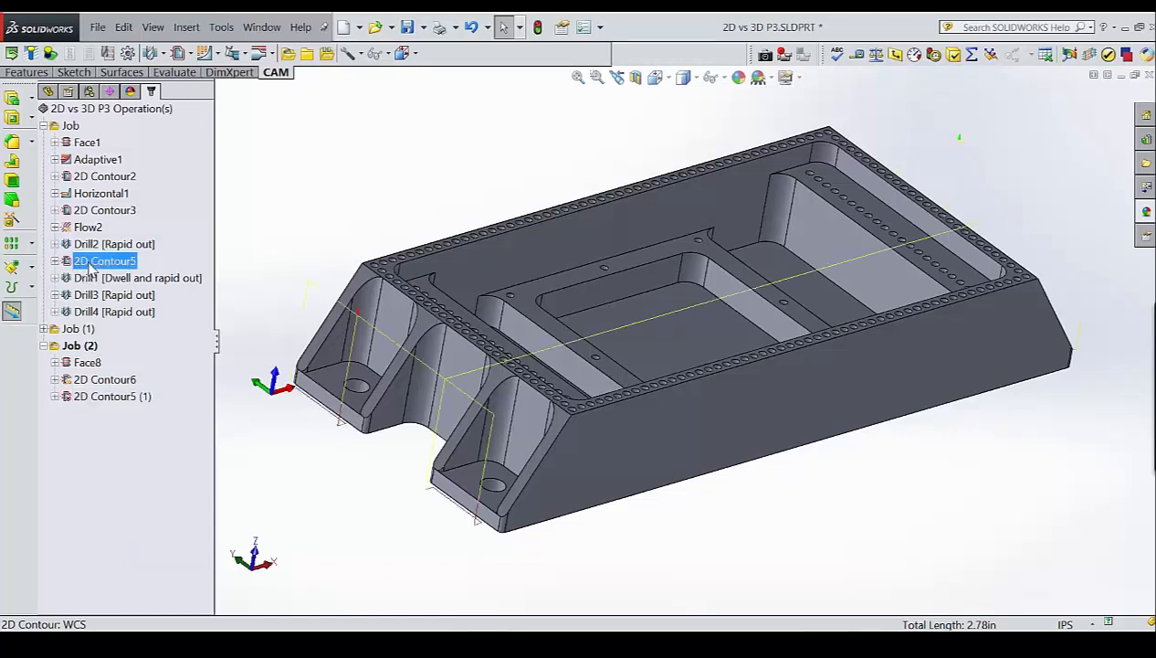
pyautogui.moveTo(91, 266); pyautogui.dragTo(103, 409)
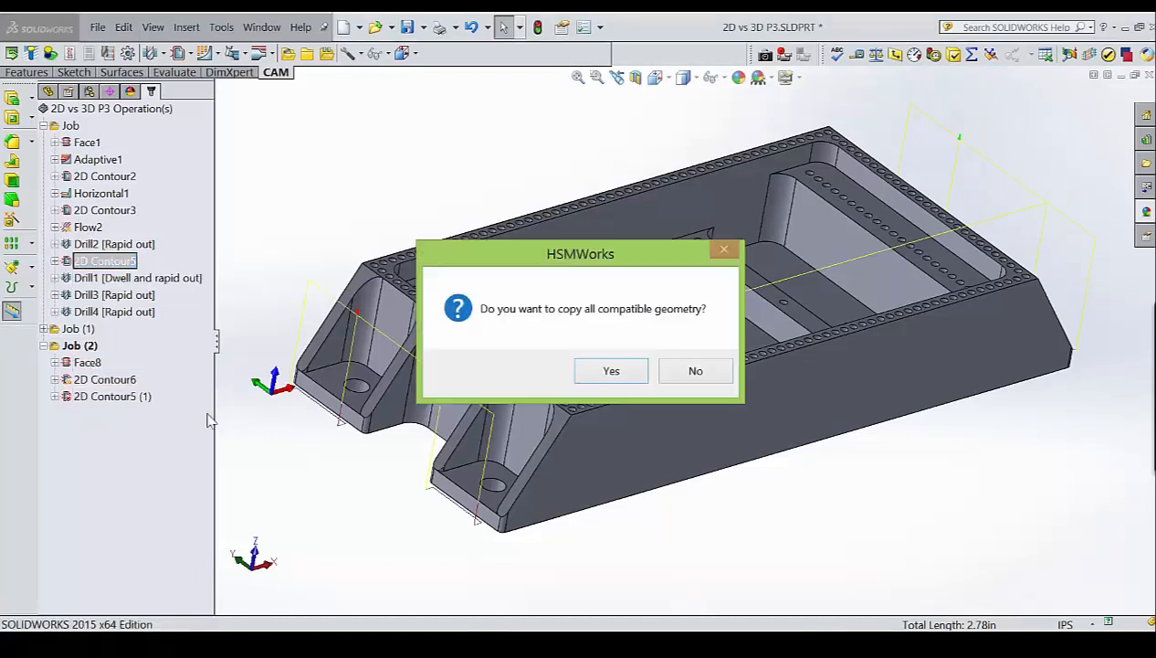
pyautogui.click(603, 370)
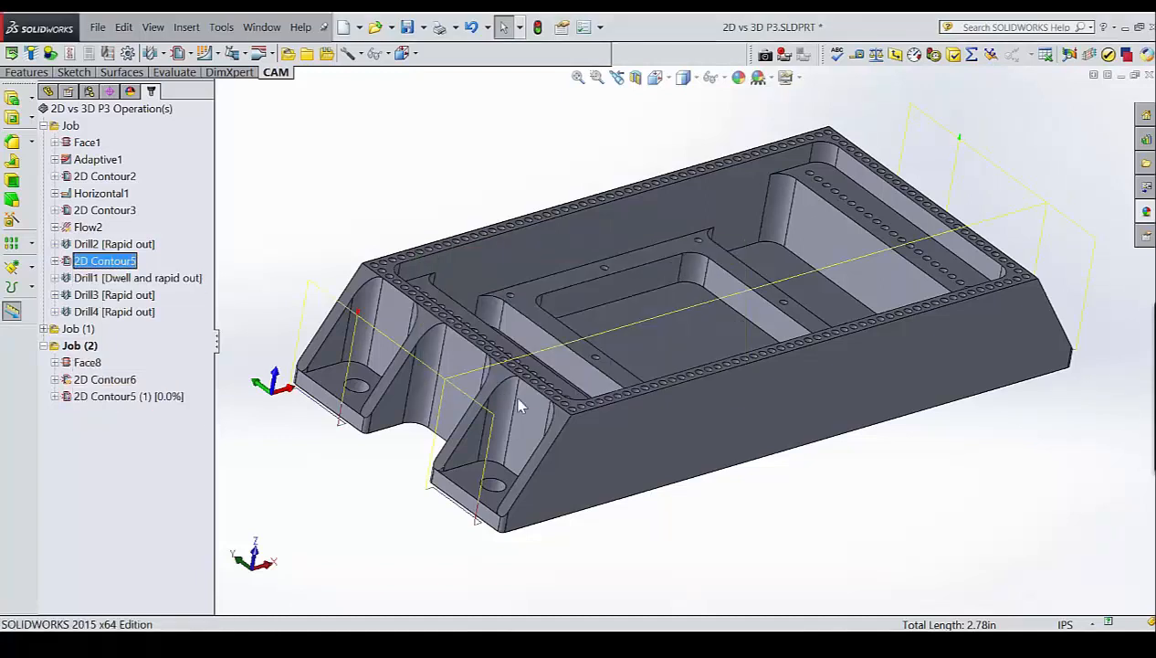
pyautogui.click(96, 402)
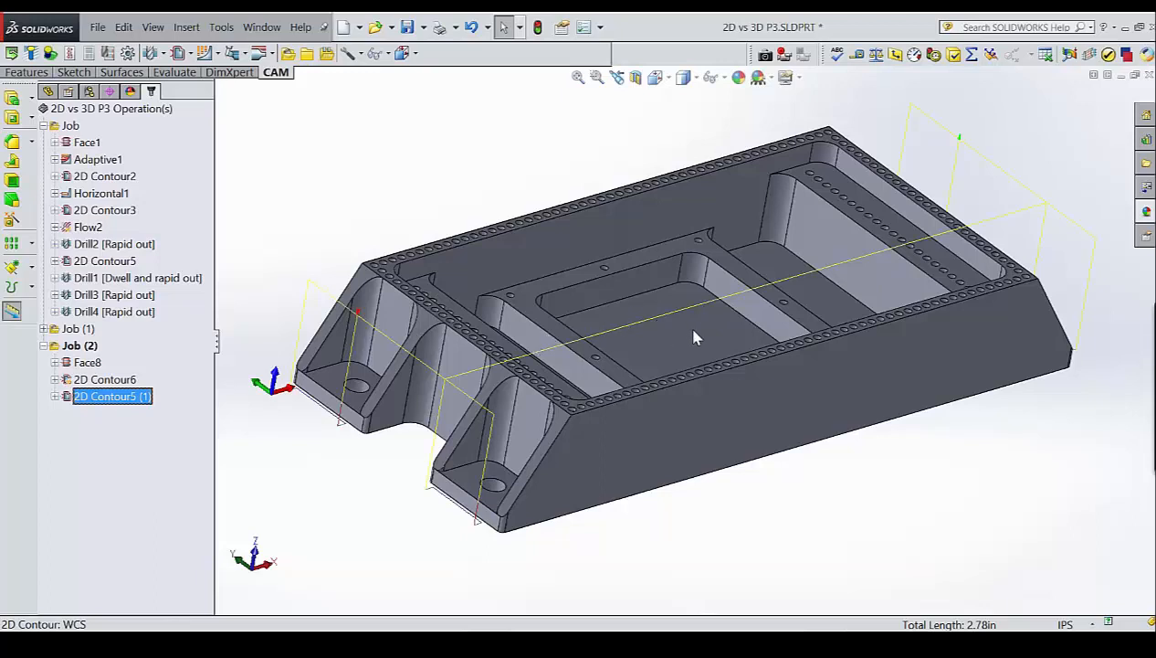
# Compare the 2D Contour3 and 2D Contour6 toolpaths with that of 2D Contour5 (1).
pyautogui.click(88, 213)
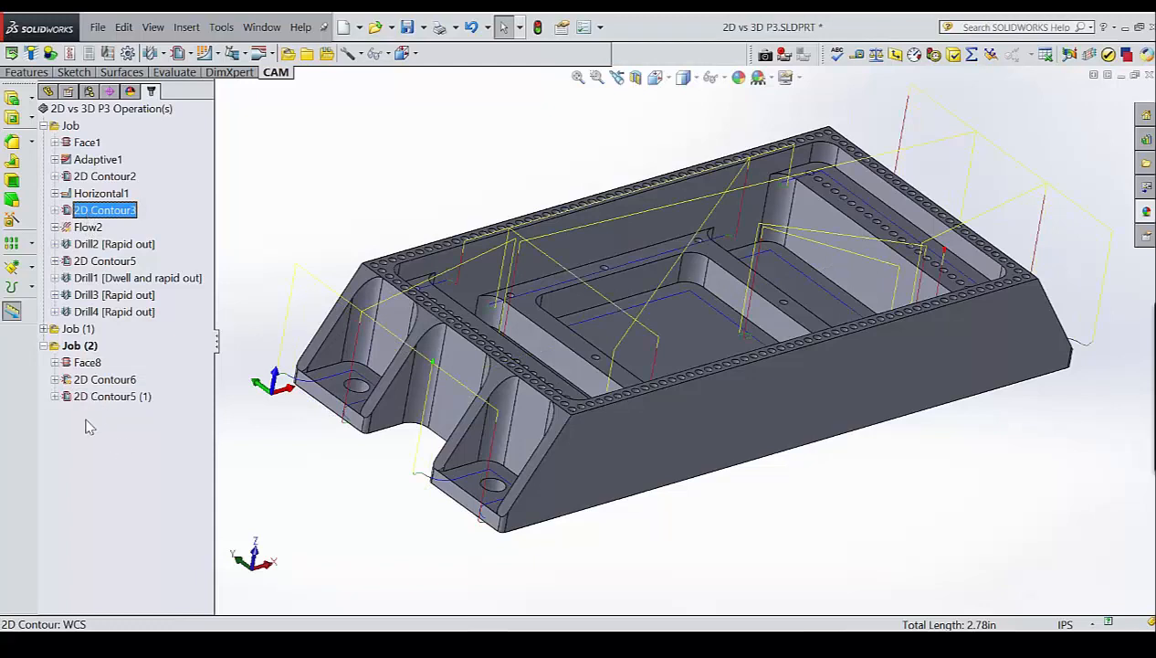
pyautogui.click(95, 379)
pyautogui.click(97, 398)
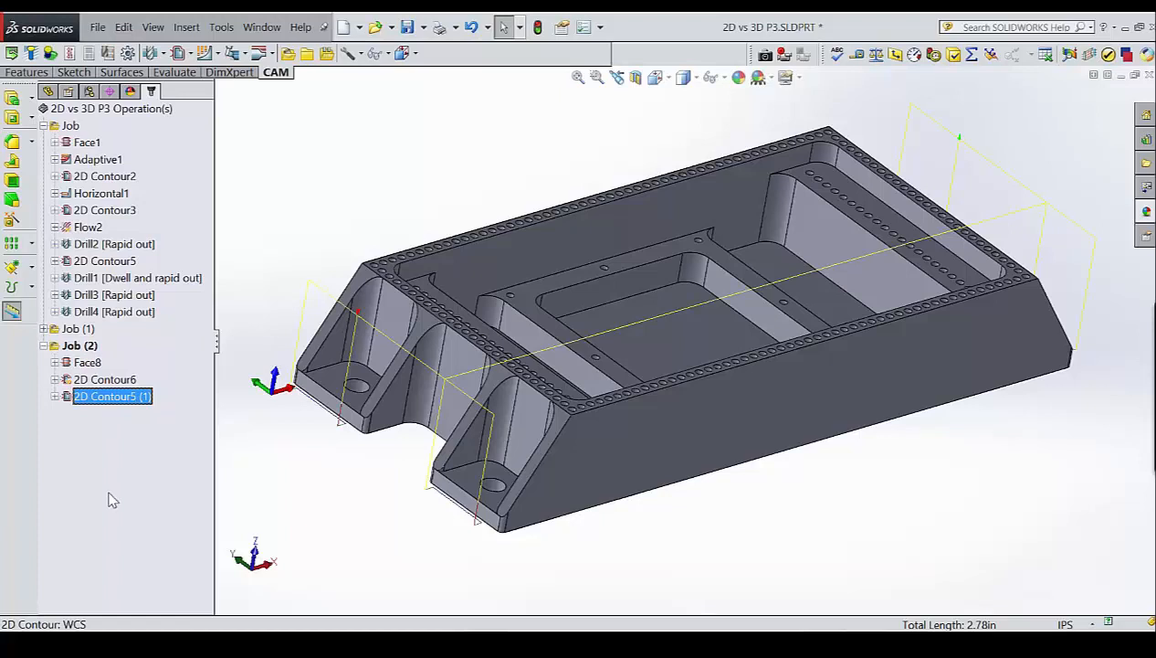
pyautogui.rightClick(97, 444)
pyautogui.moveTo(128, 475)
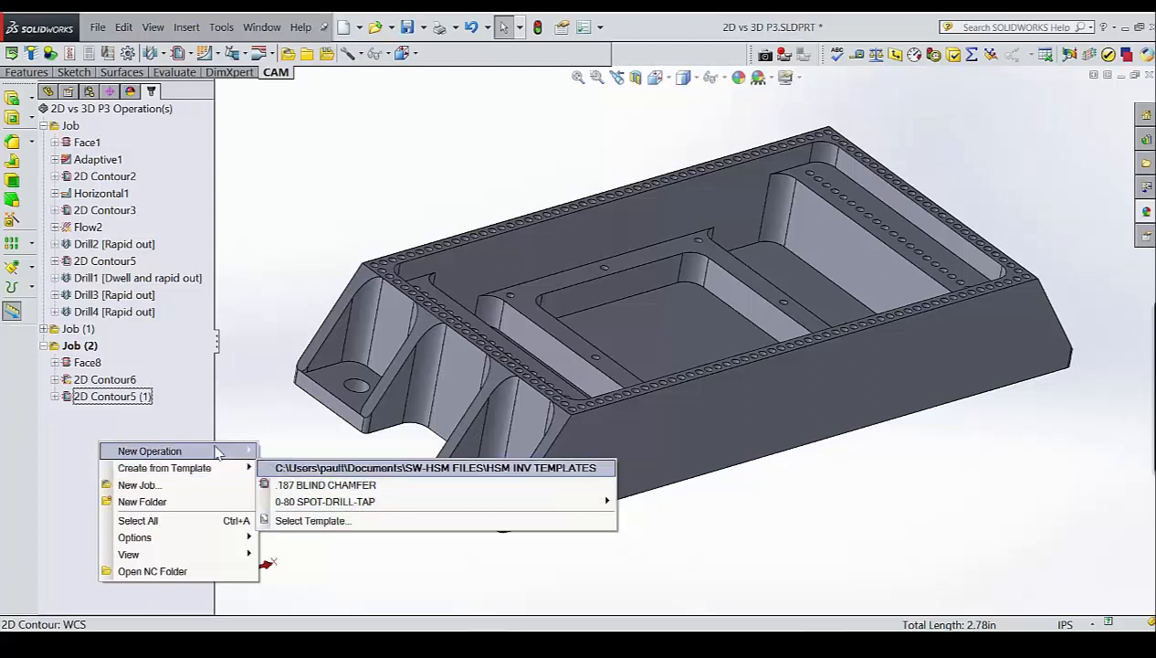
pyautogui.click(124, 422)
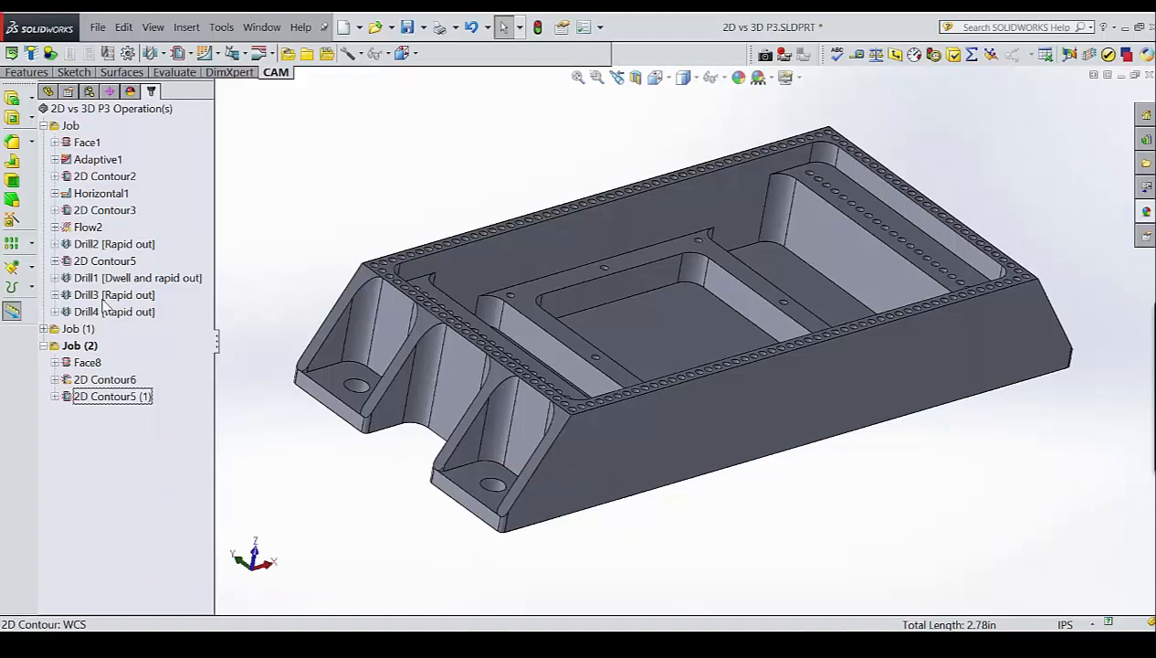
# View the Drill1, Drill3 and Drill4 toolpaths in turn on the part, then clear the selection.
pyautogui.click(109, 280)
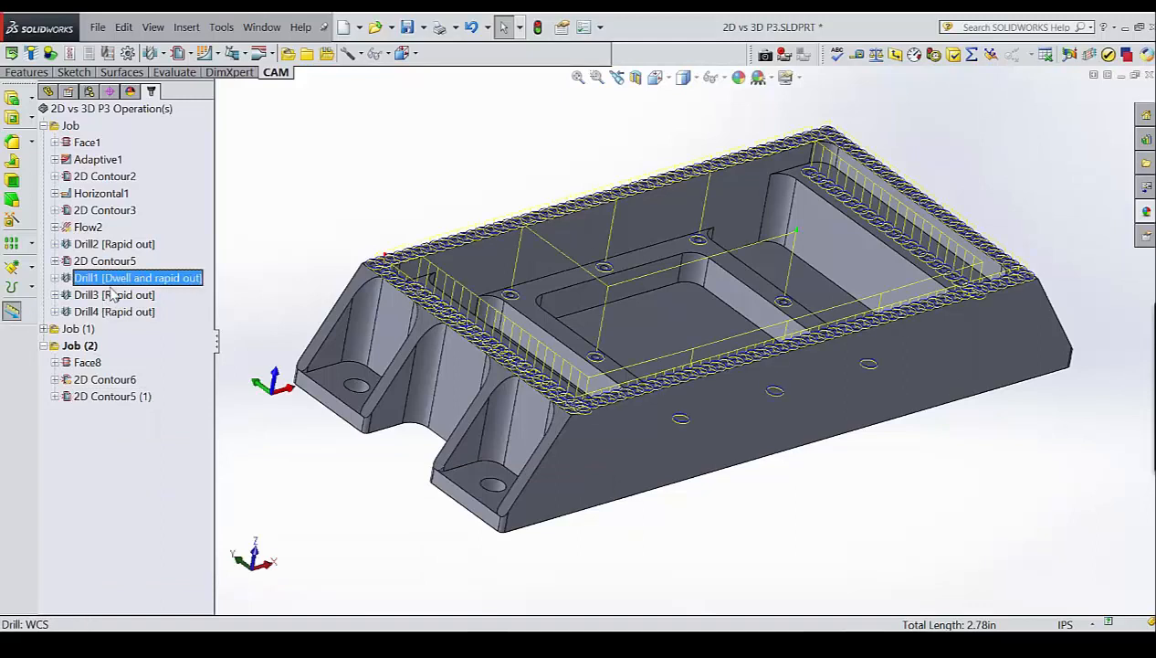
pyautogui.click(110, 295)
pyautogui.click(107, 279)
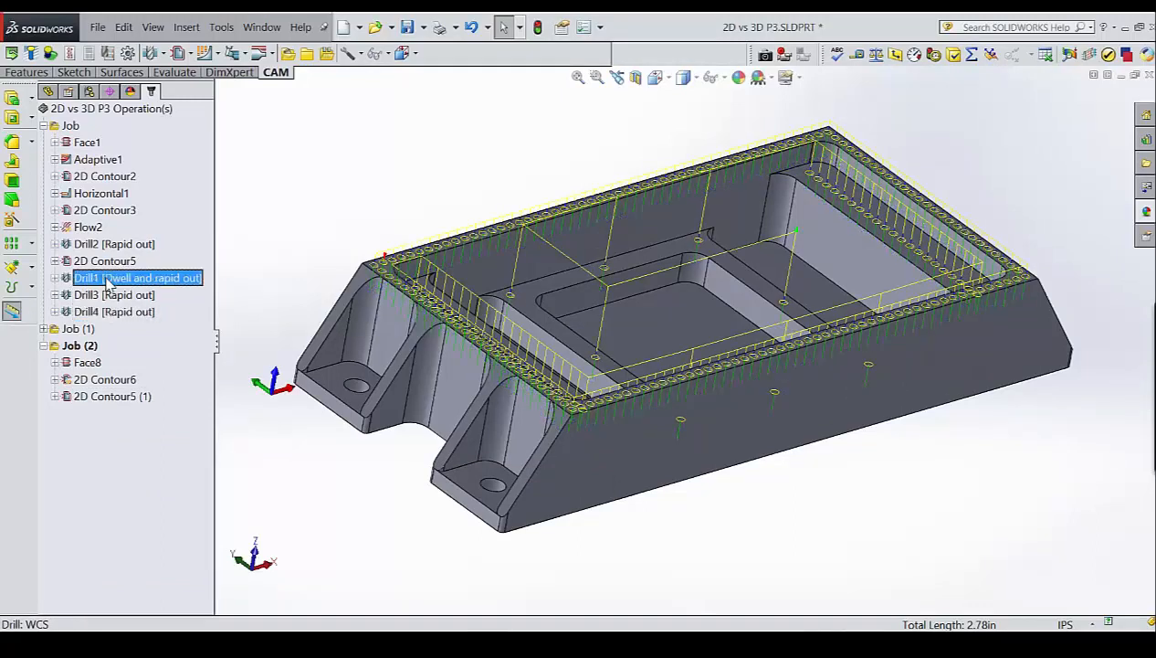
pyautogui.click(108, 295)
pyautogui.click(109, 312)
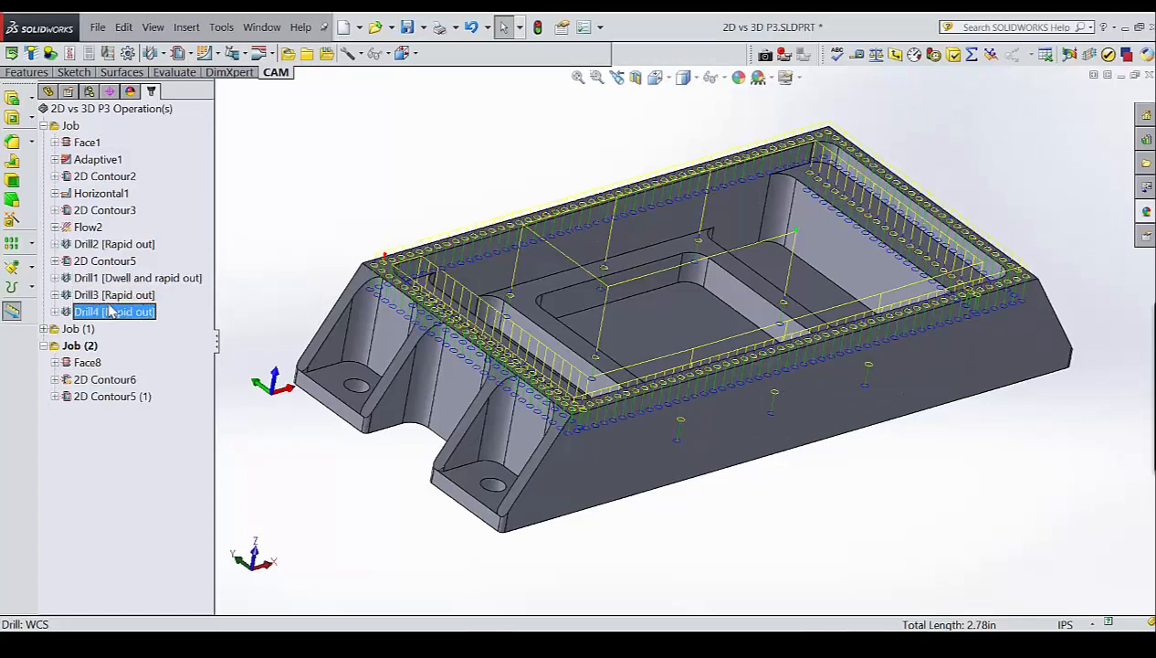
pyautogui.click(92, 449)
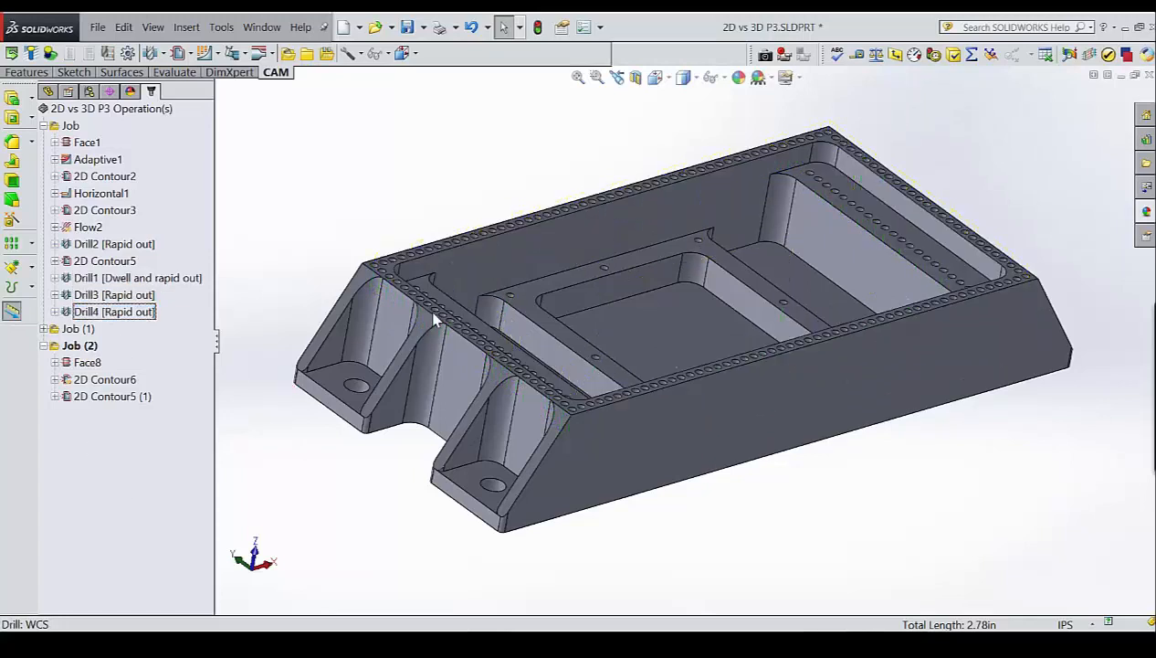
# Create only the Drill1 operation from the 0-80 SPOT-DRILL-TAP template in Job (2).
pyautogui.rightClick(100, 442)
pyautogui.moveTo(174, 462)
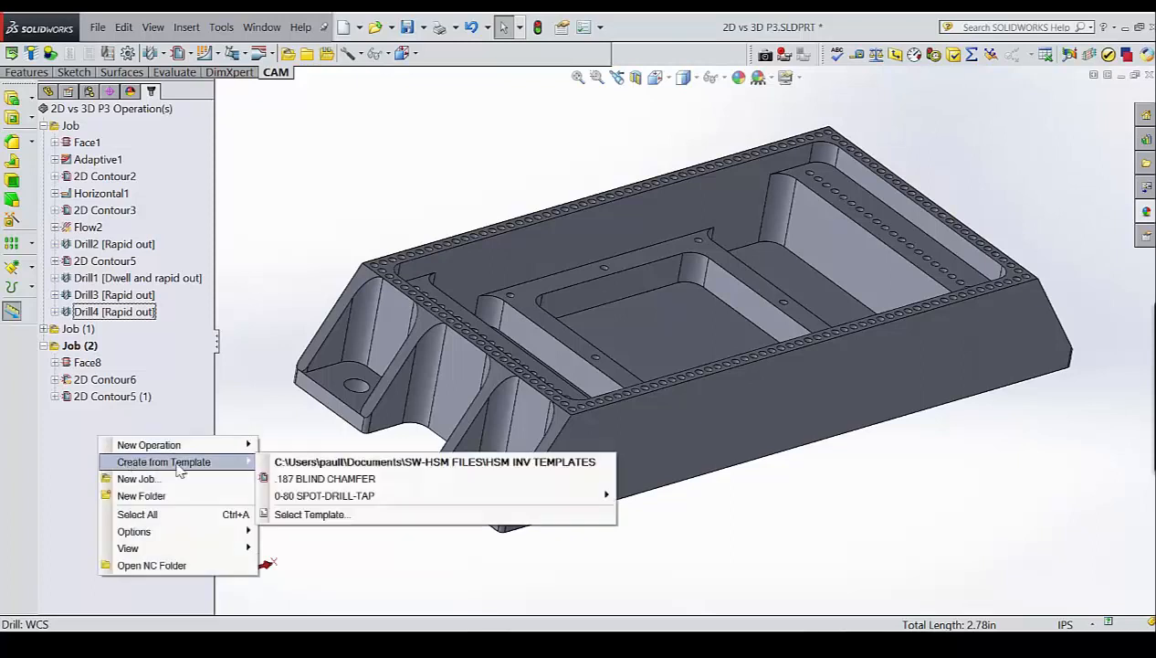
pyautogui.moveTo(323, 498)
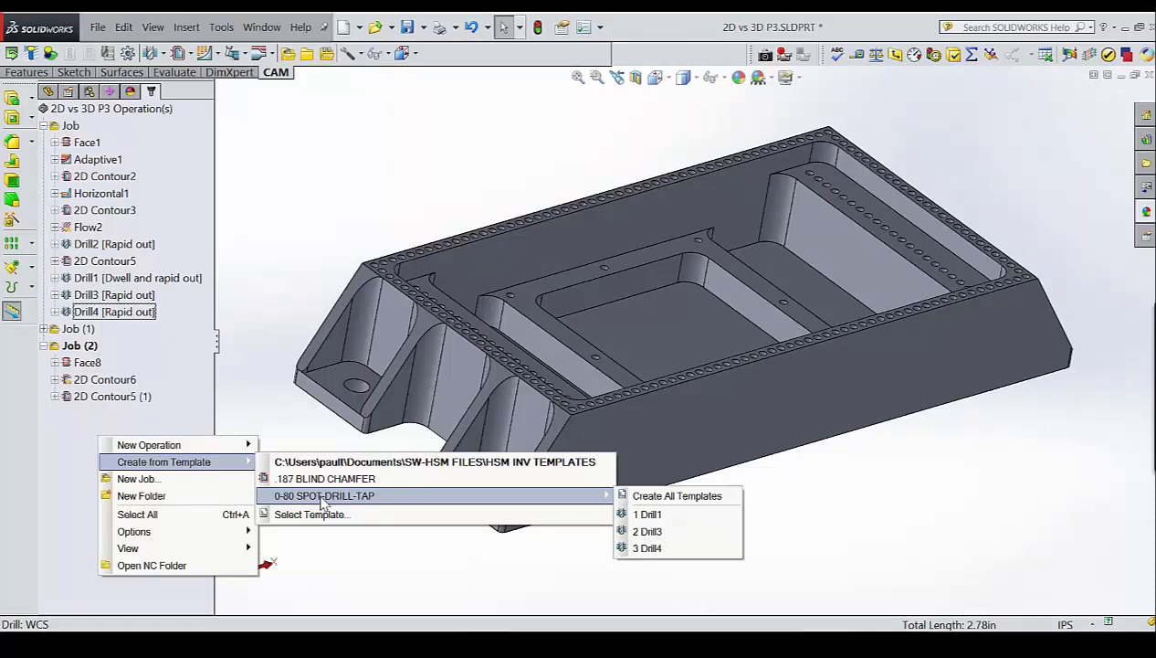
pyautogui.click(664, 515)
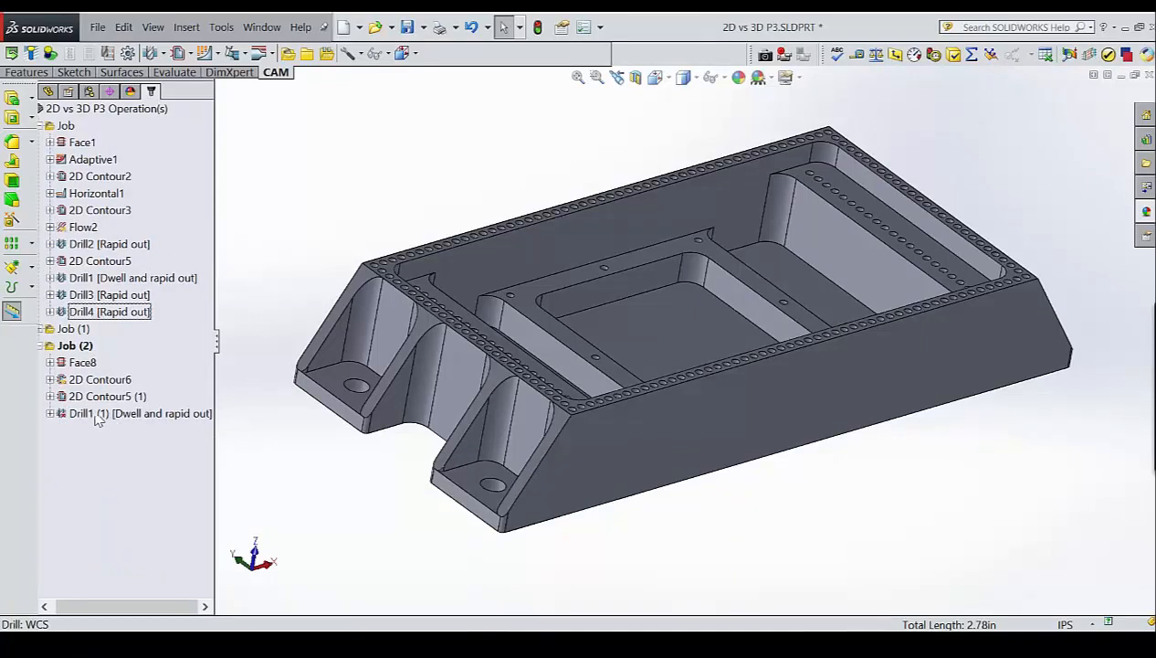
# Delete the single Drill1 (1) operation from Job (2).
pyautogui.click(101, 414)
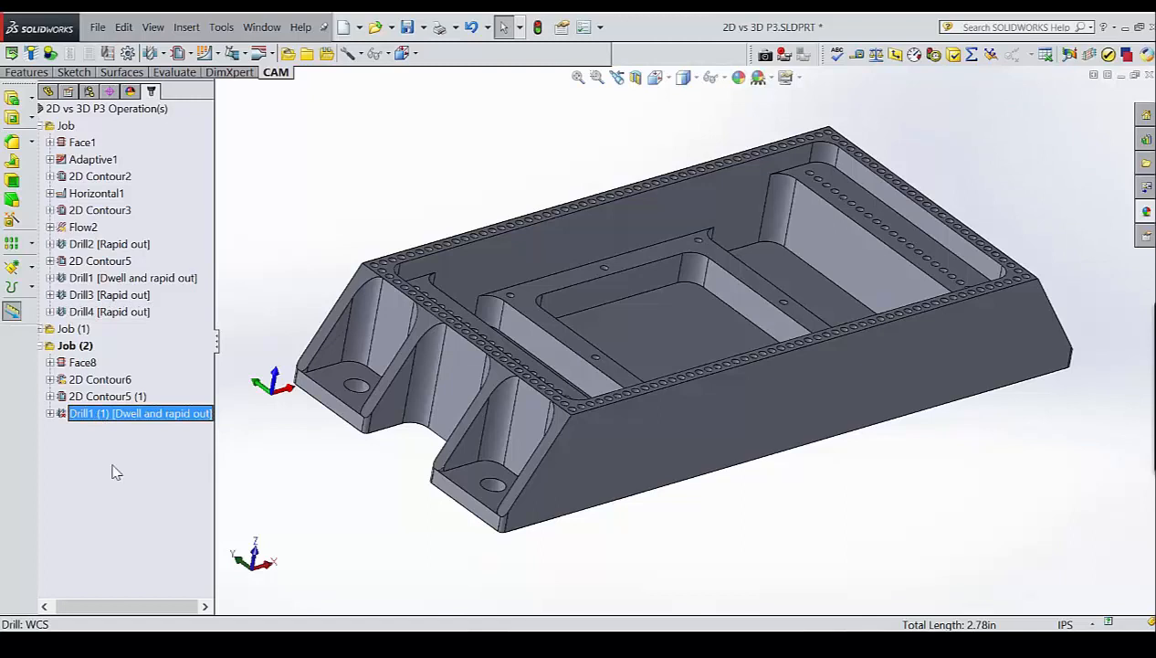
pyautogui.click(110, 448)
pyautogui.rightClick(109, 415)
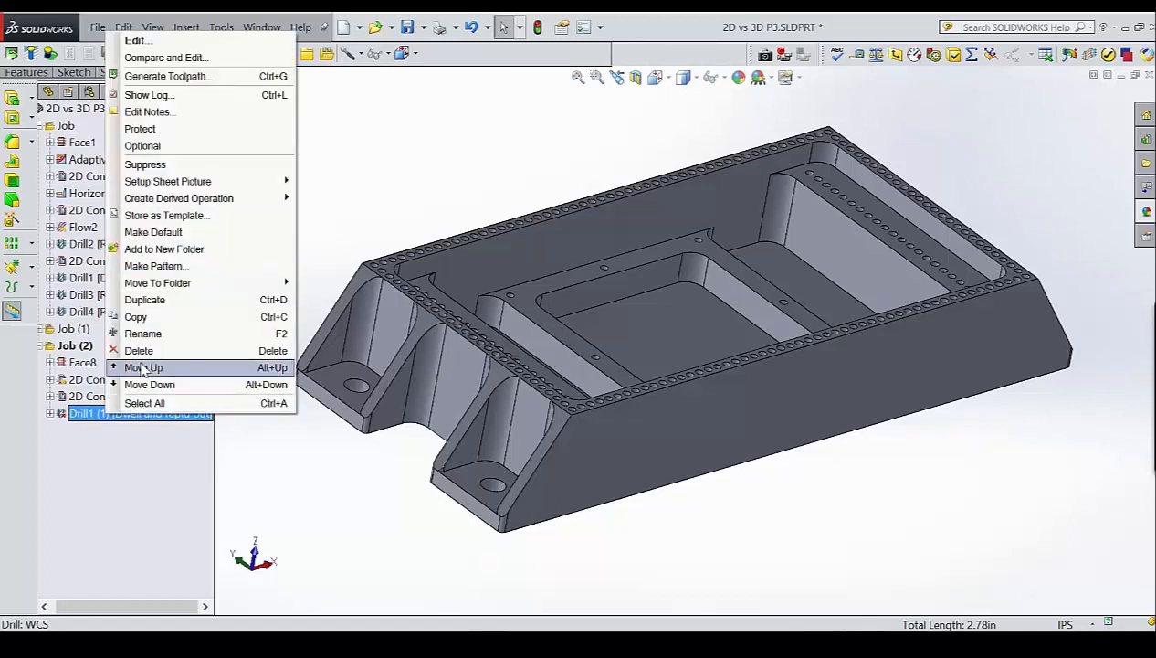
pyautogui.click(139, 350)
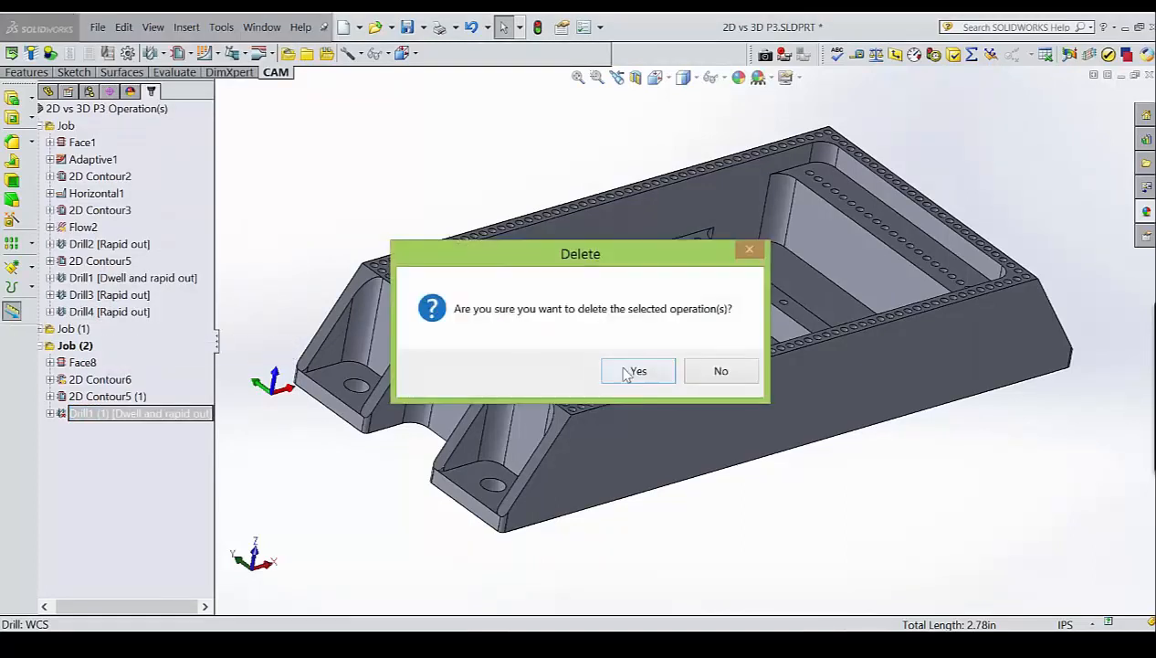
pyautogui.click(635, 370)
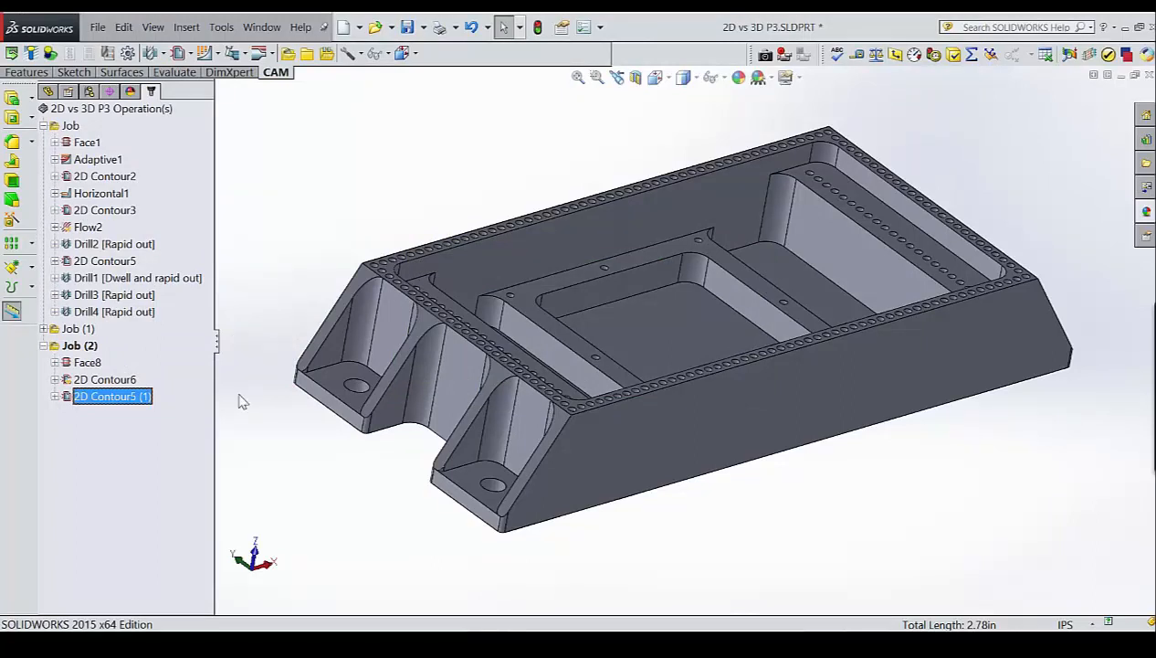
# Create all the drilling operations of the 0-80 SPOT-DRILL-TAP template in Job (2).
pyautogui.rightClick(103, 434)
pyautogui.moveTo(115, 439)
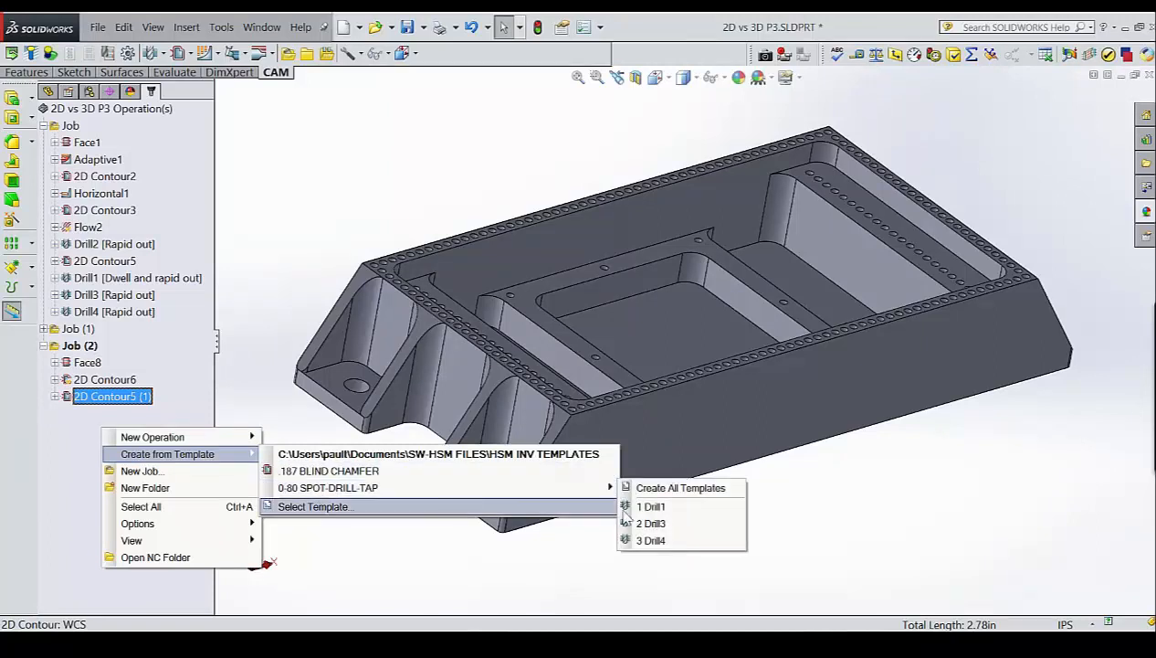
pyautogui.click(678, 488)
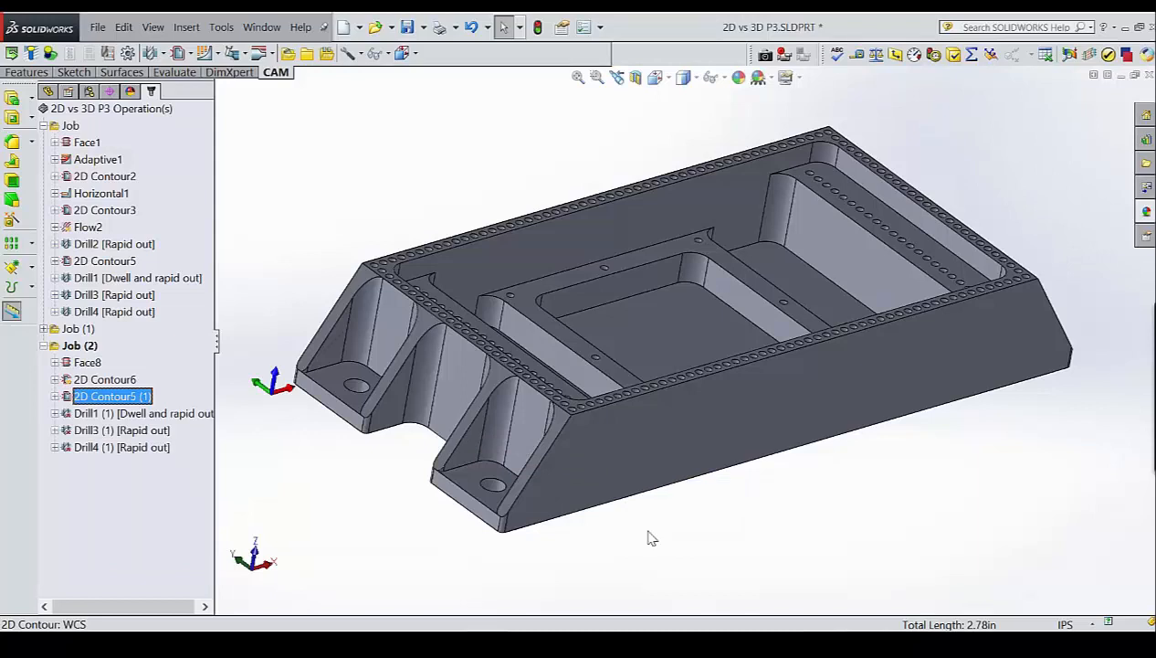
# Edit Drill1 (1) and assign the rim's corner hole as its geometry, with Select same diameter enabled.
pyautogui.rightClick(132, 415)
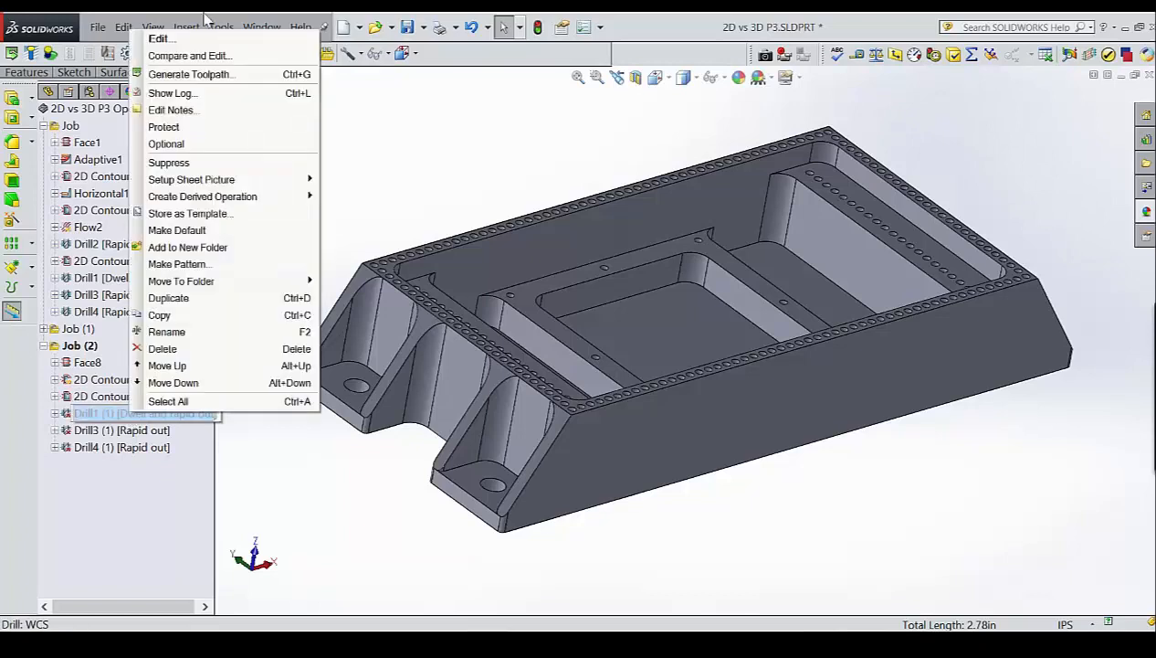
pyautogui.click(157, 40)
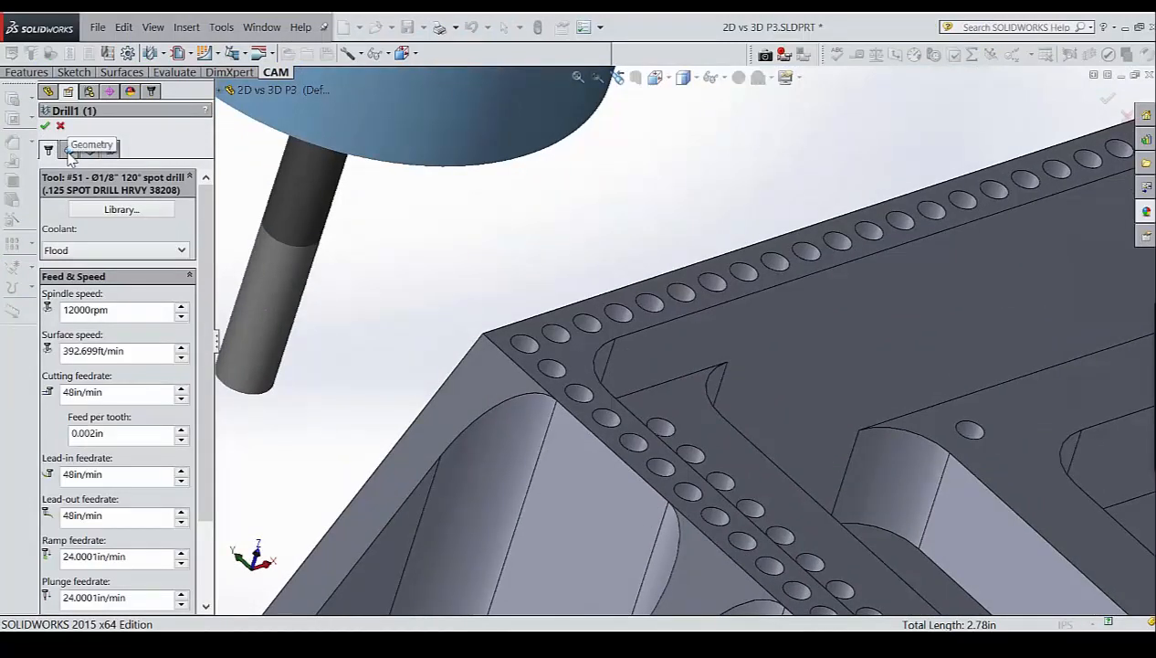
pyautogui.click(70, 151)
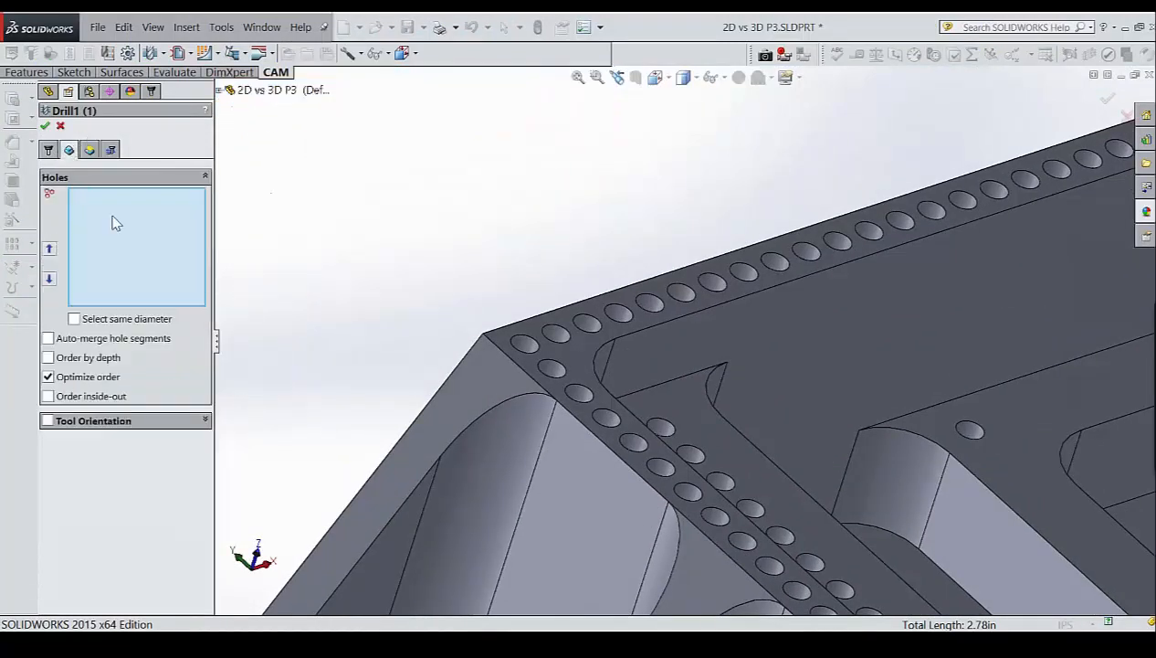
pyautogui.click(524, 343)
pyautogui.click(74, 319)
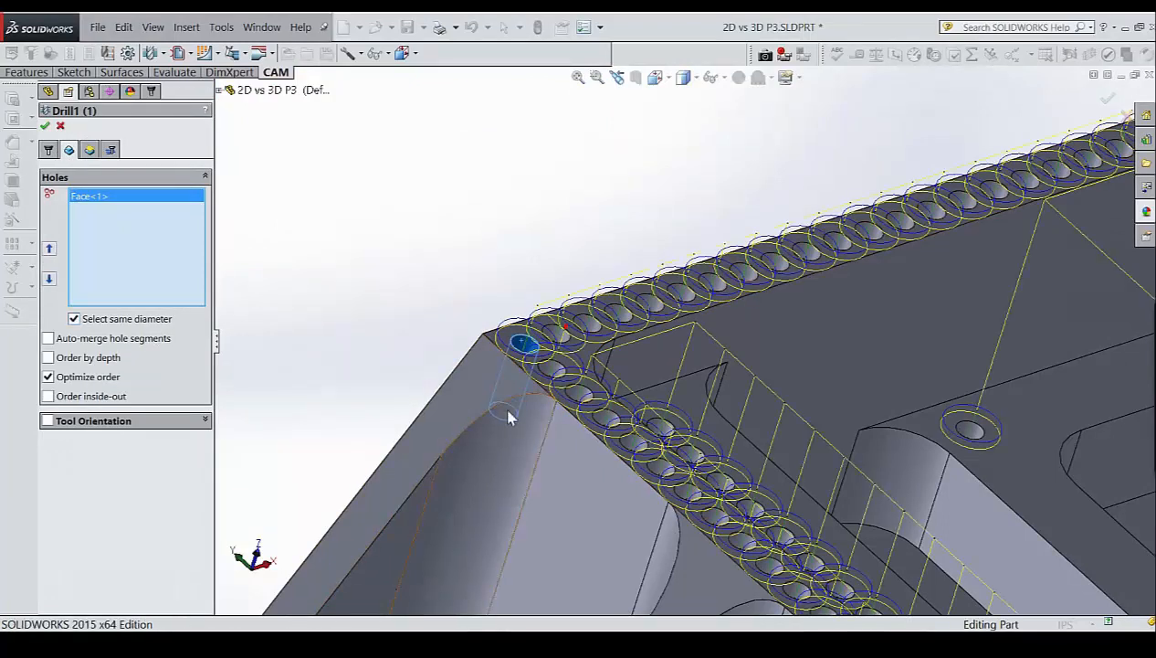
# Review the heights and the counter boring cycle of Drill1 (1), and accept the operation.
pyautogui.scroll(2, 482, 328)
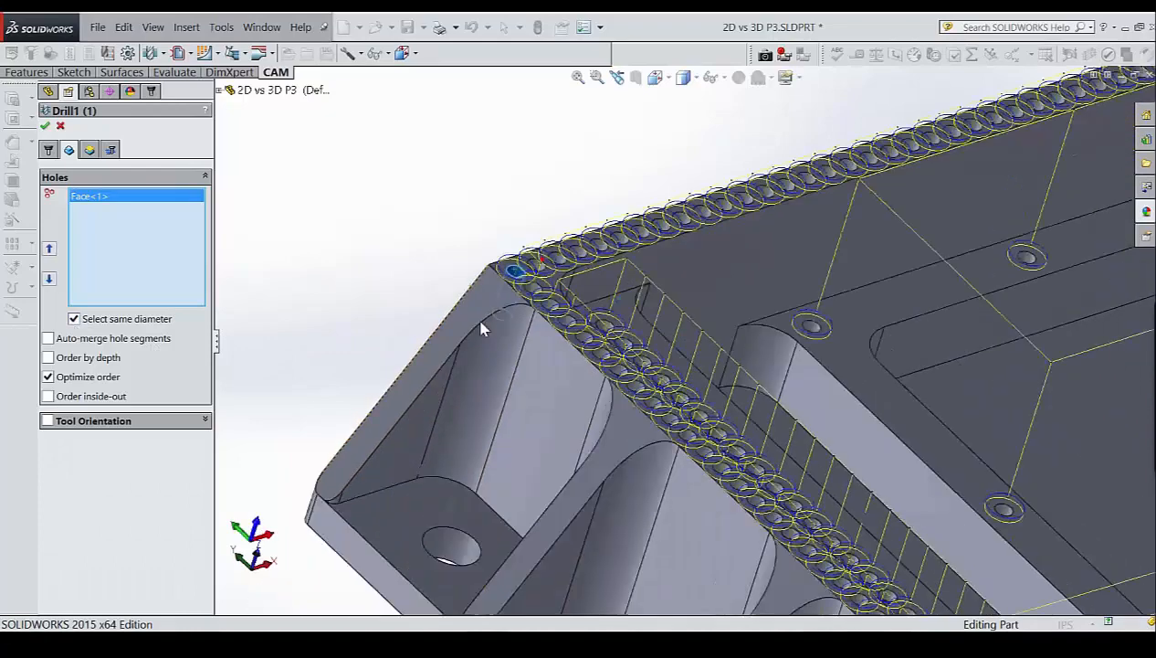
pyautogui.scroll(5, 481, 328)
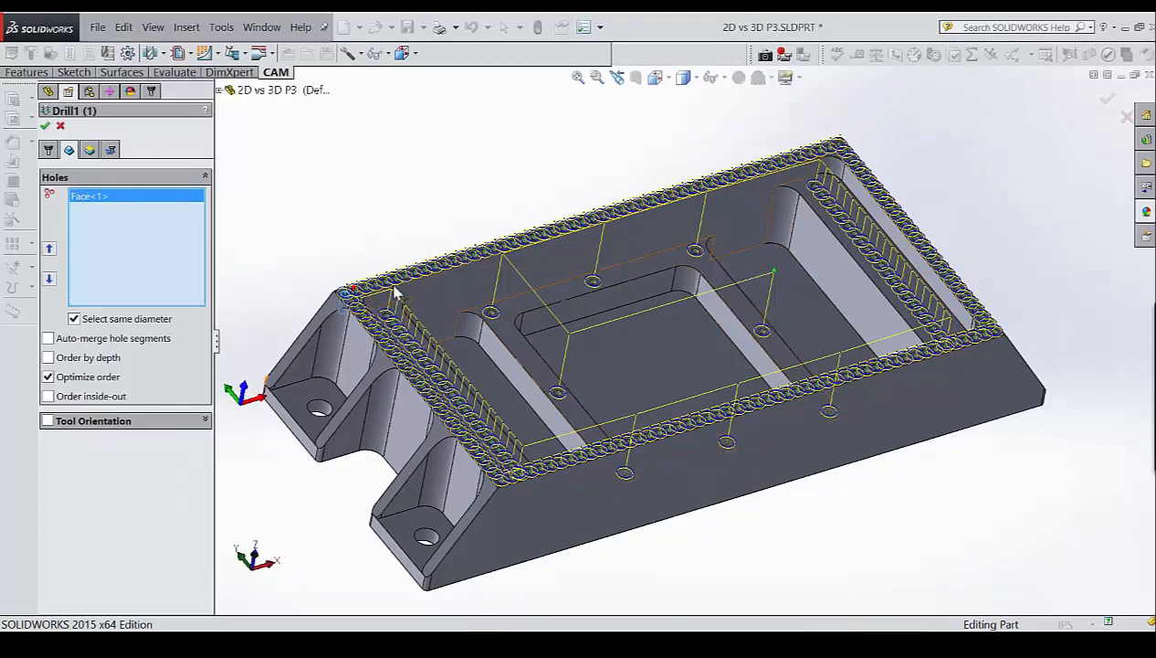
pyautogui.click(90, 150)
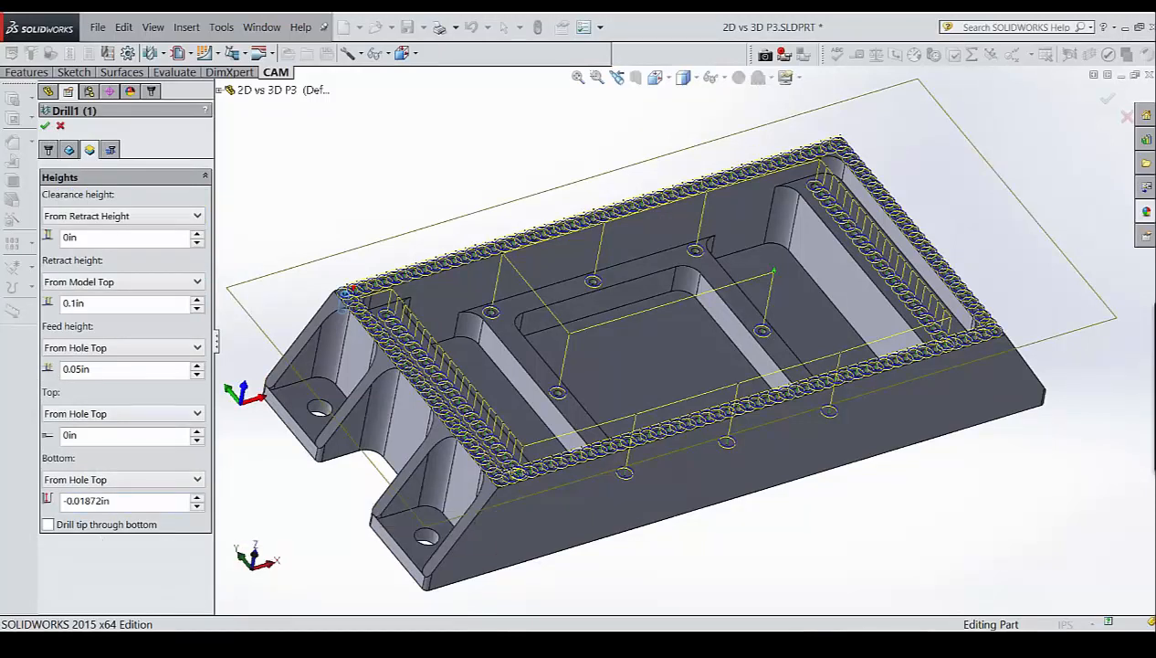
pyautogui.click(110, 151)
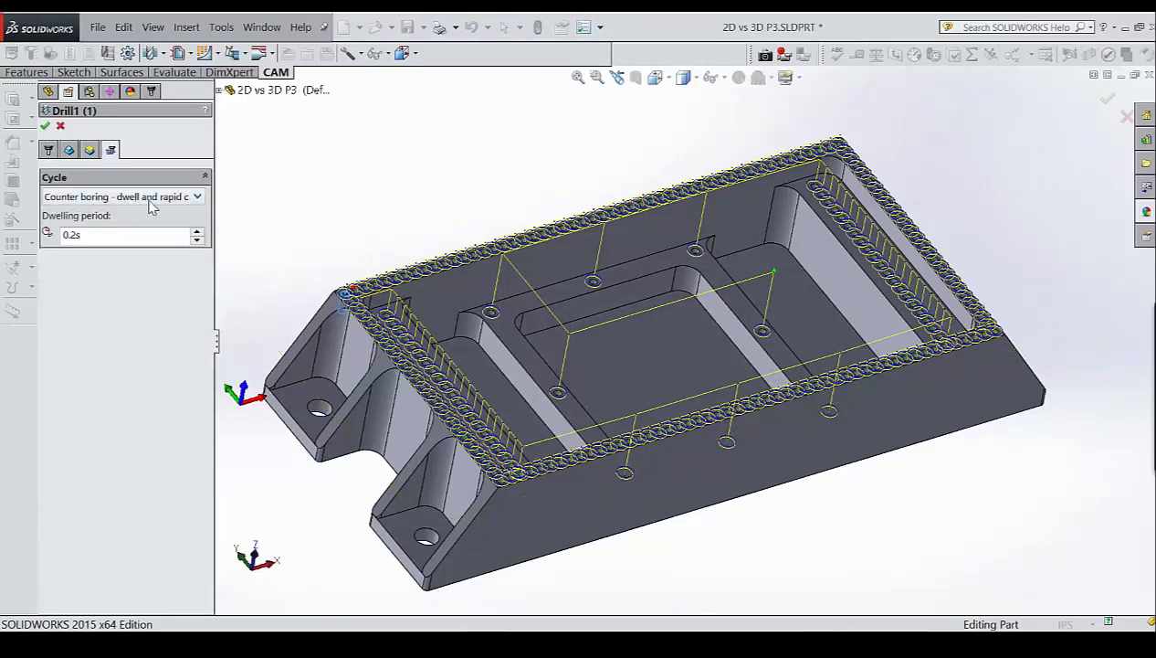
pyautogui.click(45, 127)
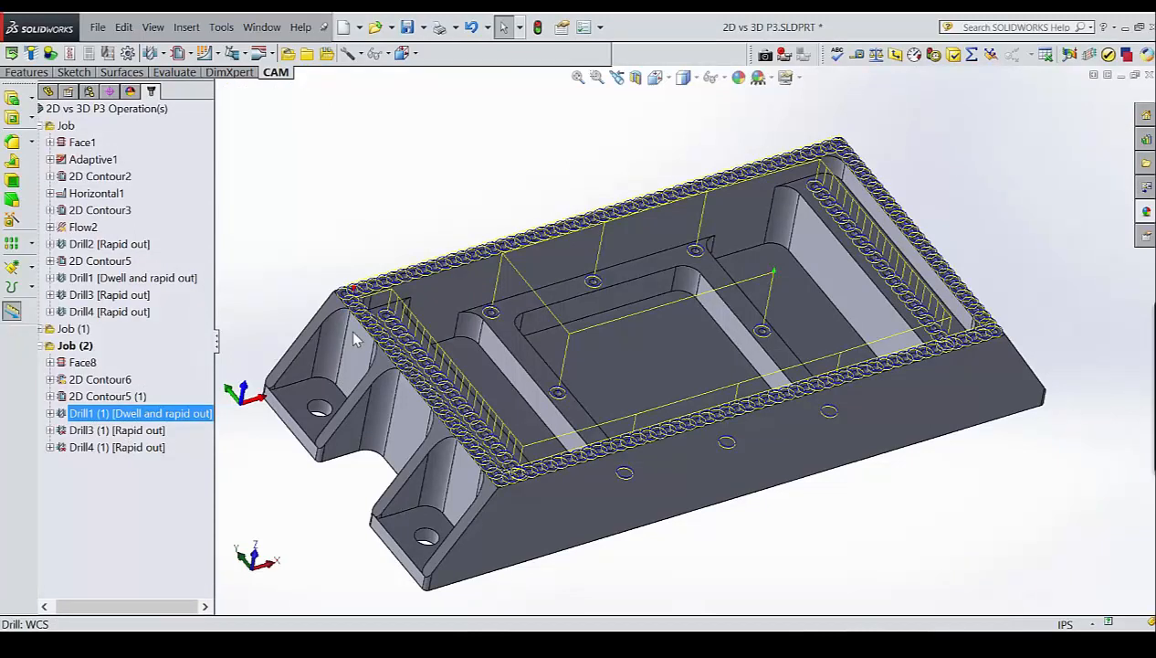
# Copy the hole geometry of Drill1 (1) to Drill3 (1) and Drill4 (1) in Job (2), and display their toolpaths.
pyautogui.click(91, 417)
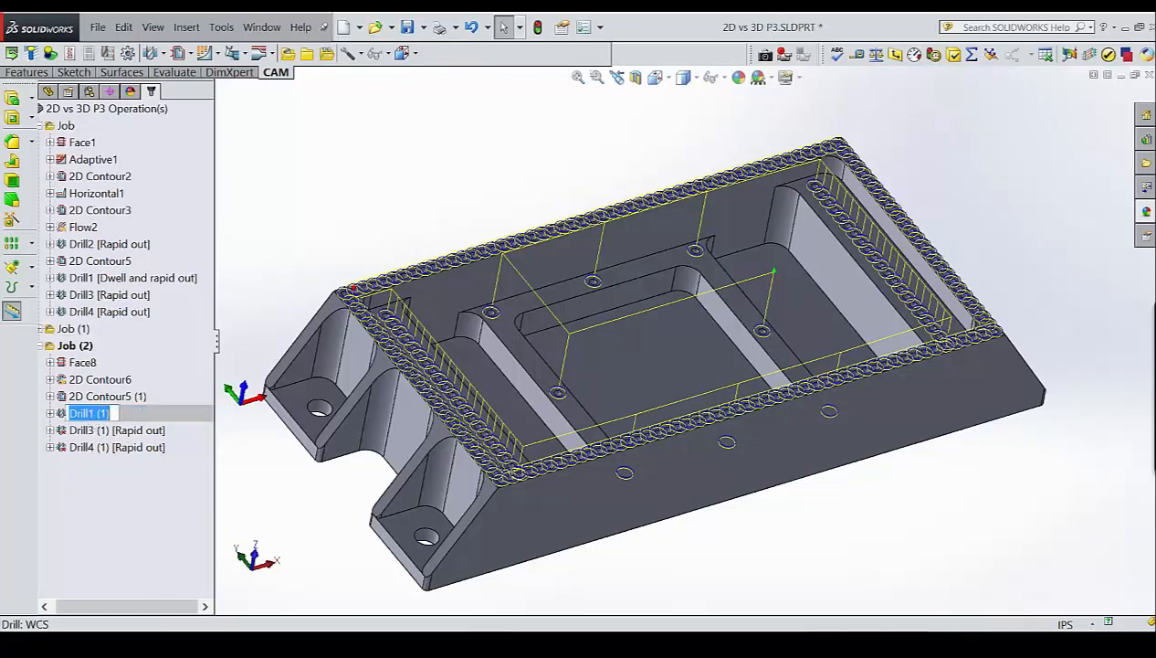
pyautogui.click(103, 524)
pyautogui.click(90, 417)
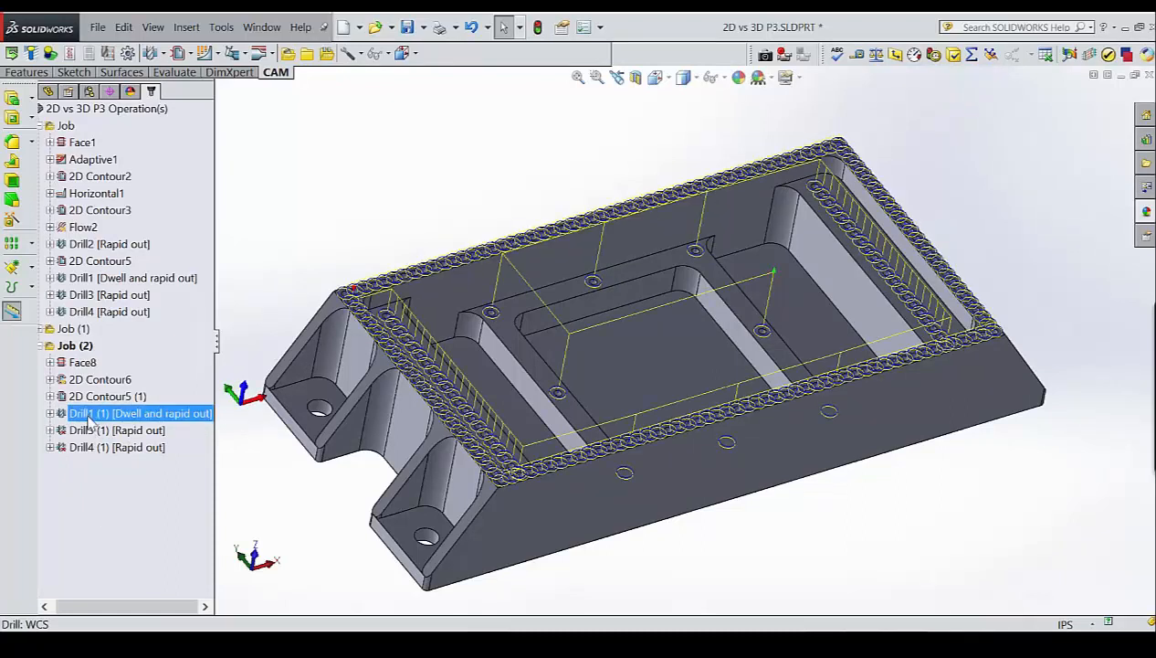
pyautogui.moveTo(91, 420); pyautogui.dragTo(91, 444)
pyautogui.click(610, 371)
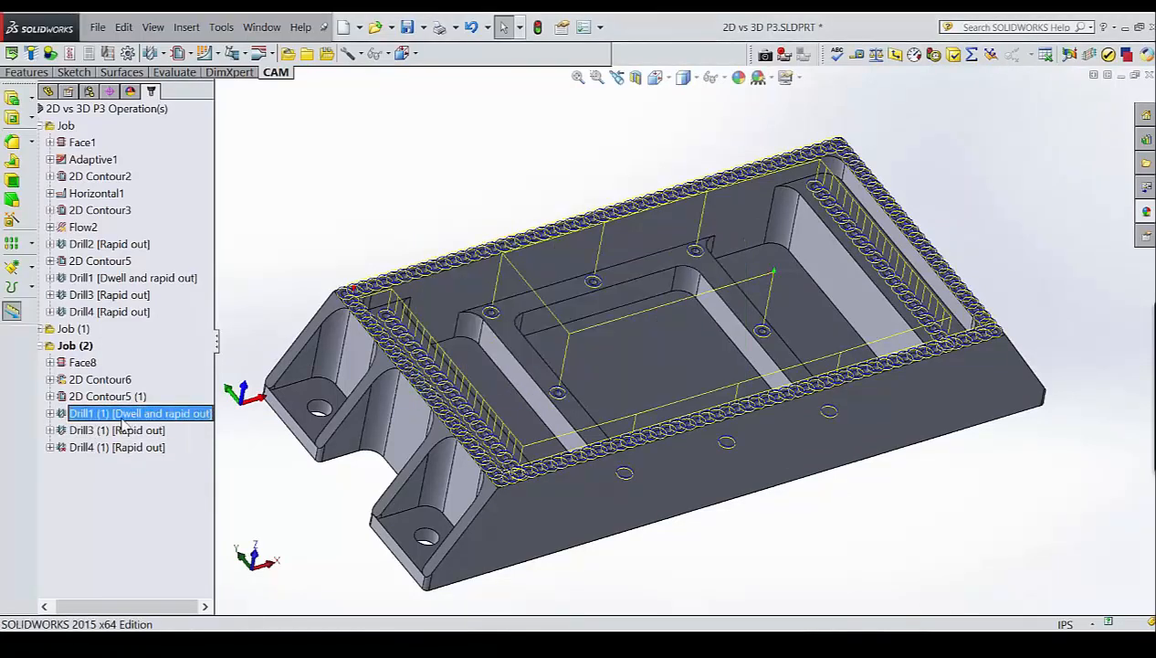
pyautogui.moveTo(114, 418); pyautogui.dragTo(116, 447)
pyautogui.click(603, 370)
pyautogui.click(84, 429)
pyautogui.click(91, 447)
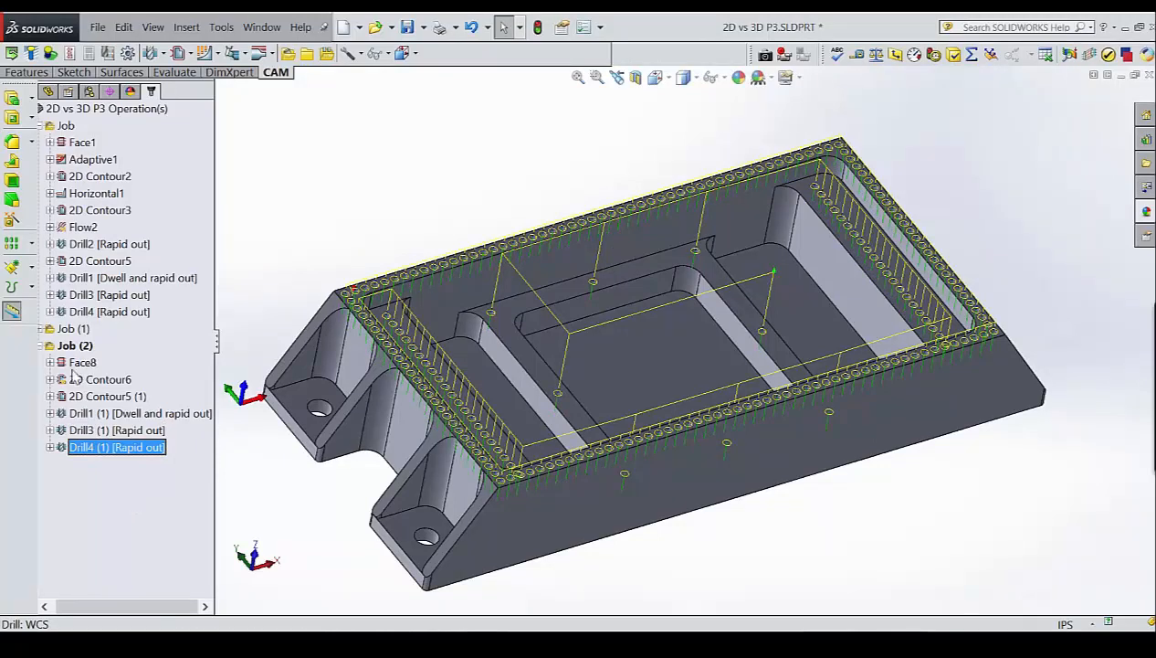
# Run the stock simulation of the first Job and inspect the chamfer around a drilled hole on the pocket ledge.
pyautogui.rightClick(64, 126)
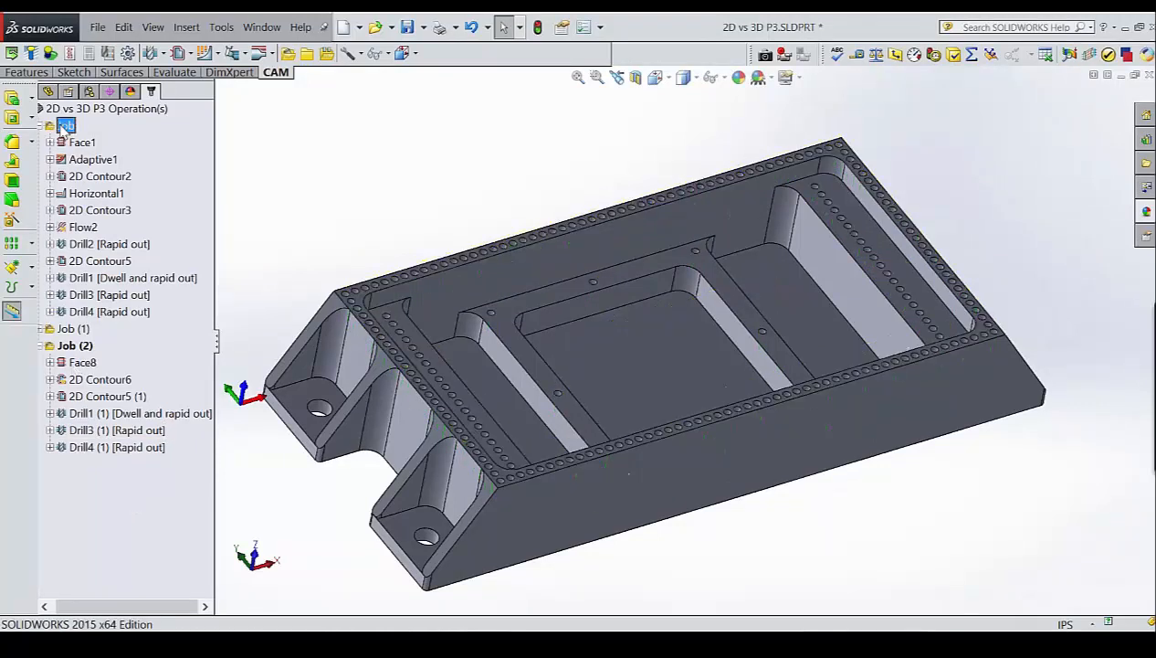
pyautogui.click(128, 339)
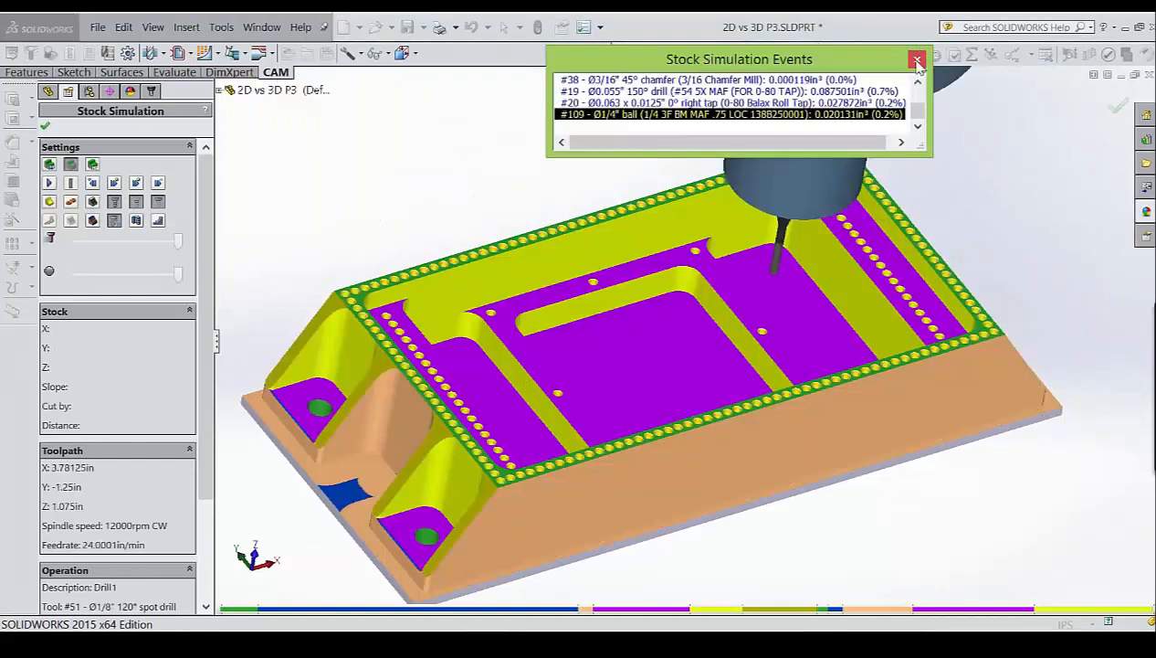
pyautogui.click(916, 54)
pyautogui.scroll(-10, 762, 220)
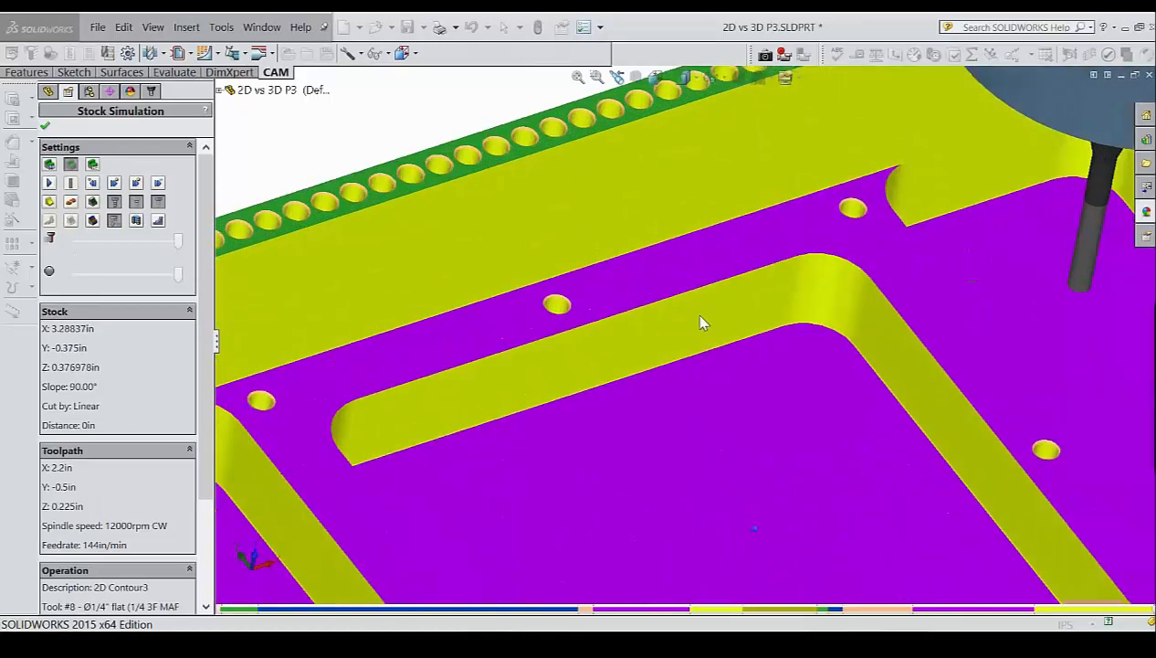
pyautogui.scroll(-6, 539, 320)
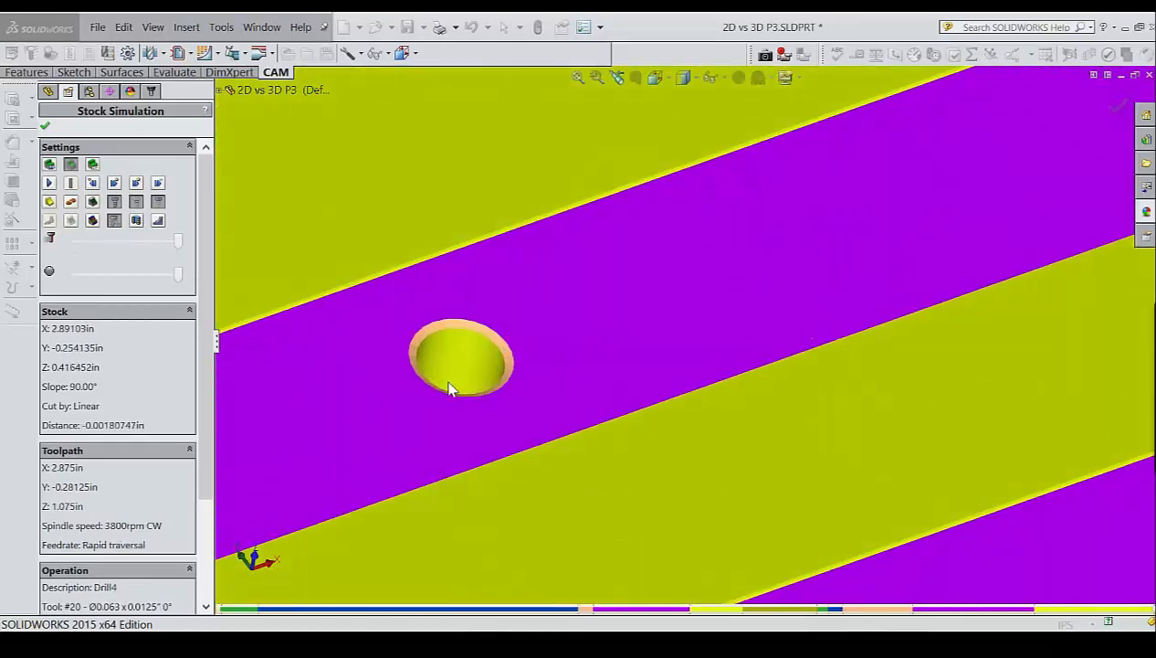
pyautogui.click(46, 127)
pyautogui.scroll(8, 543, 340)
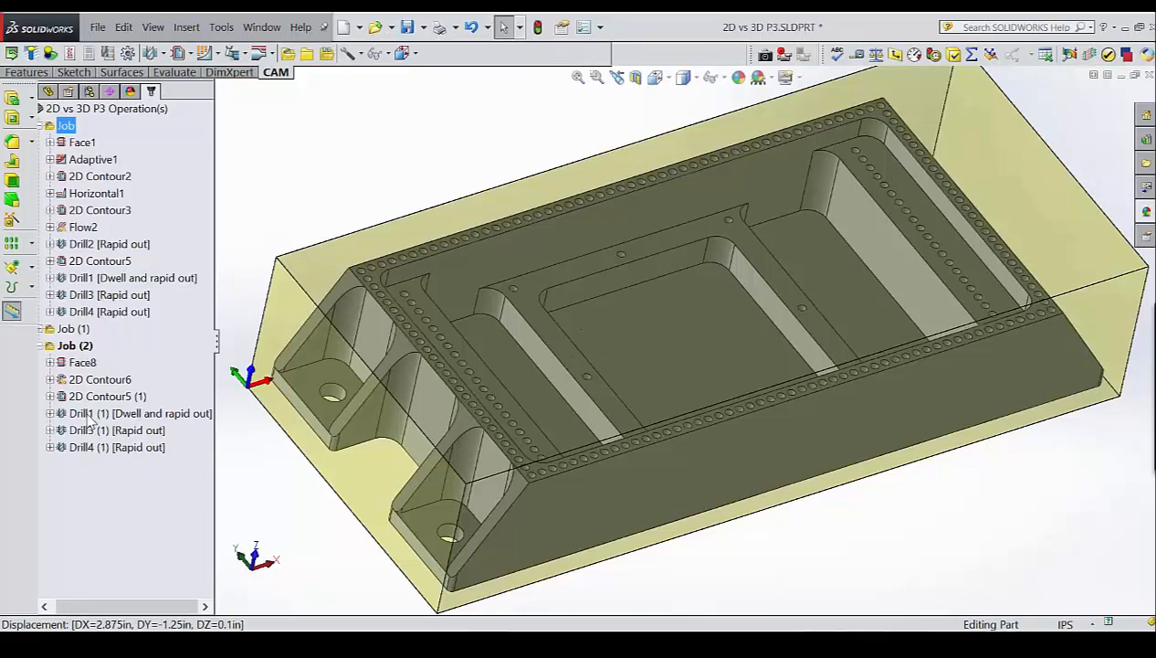
# Edit Drill1 in the first Job and set its bottom height to -0.01872 in from the hole top, calculated as .065*.288.
pyautogui.click(98, 279)
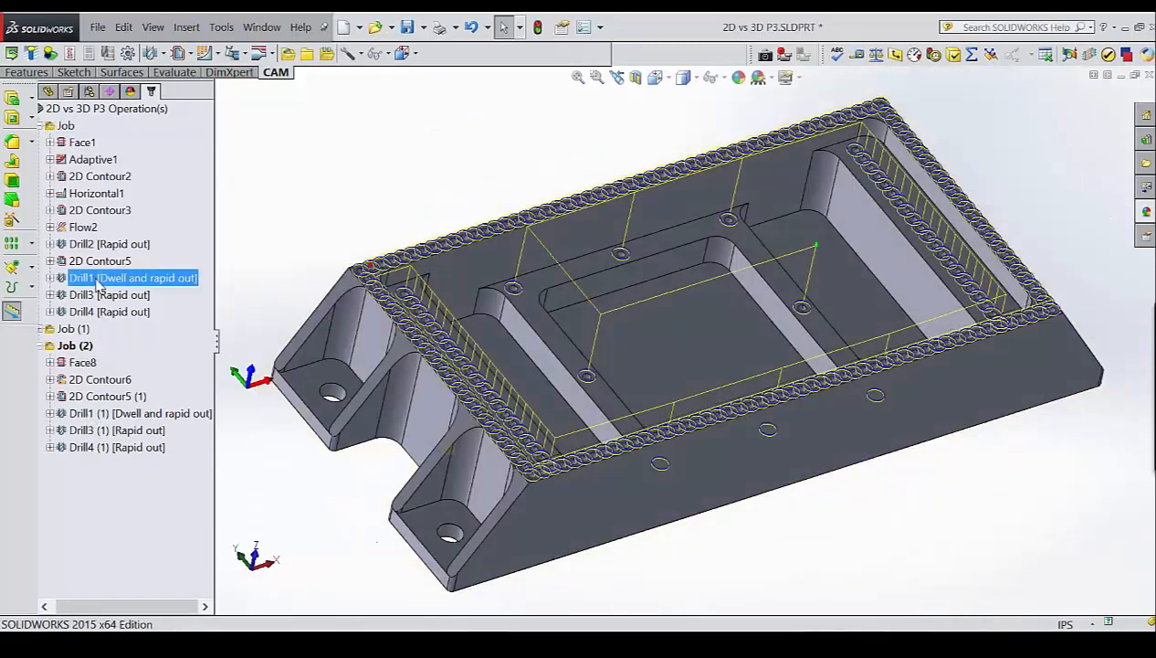
pyautogui.rightClick(98, 285)
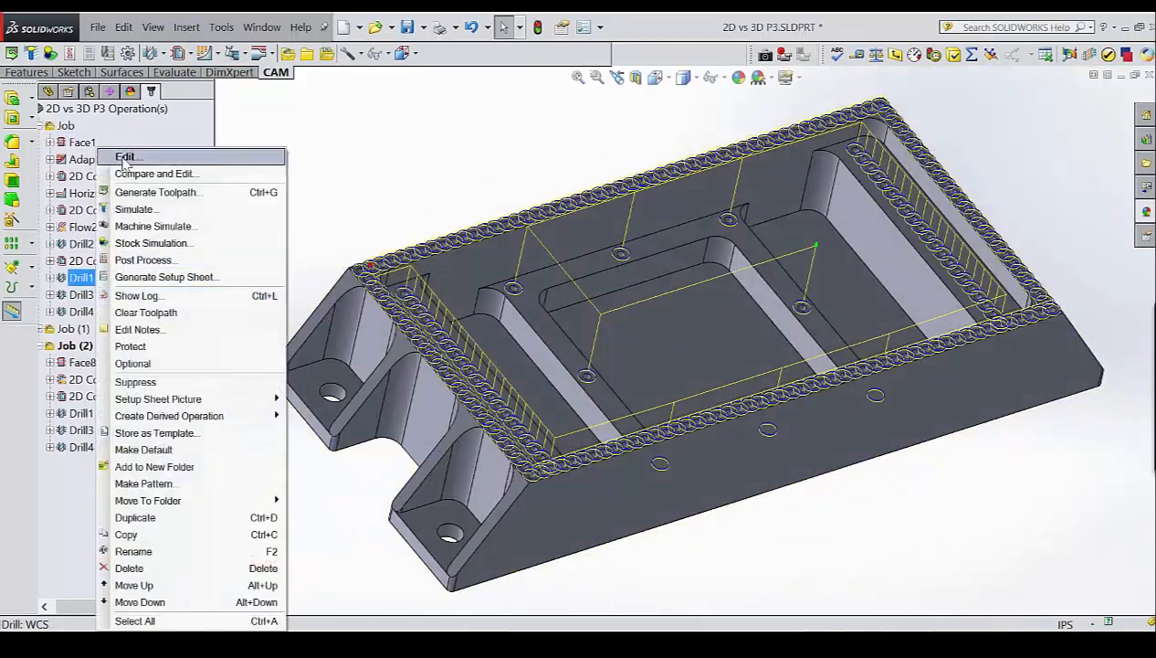
pyautogui.click(128, 157)
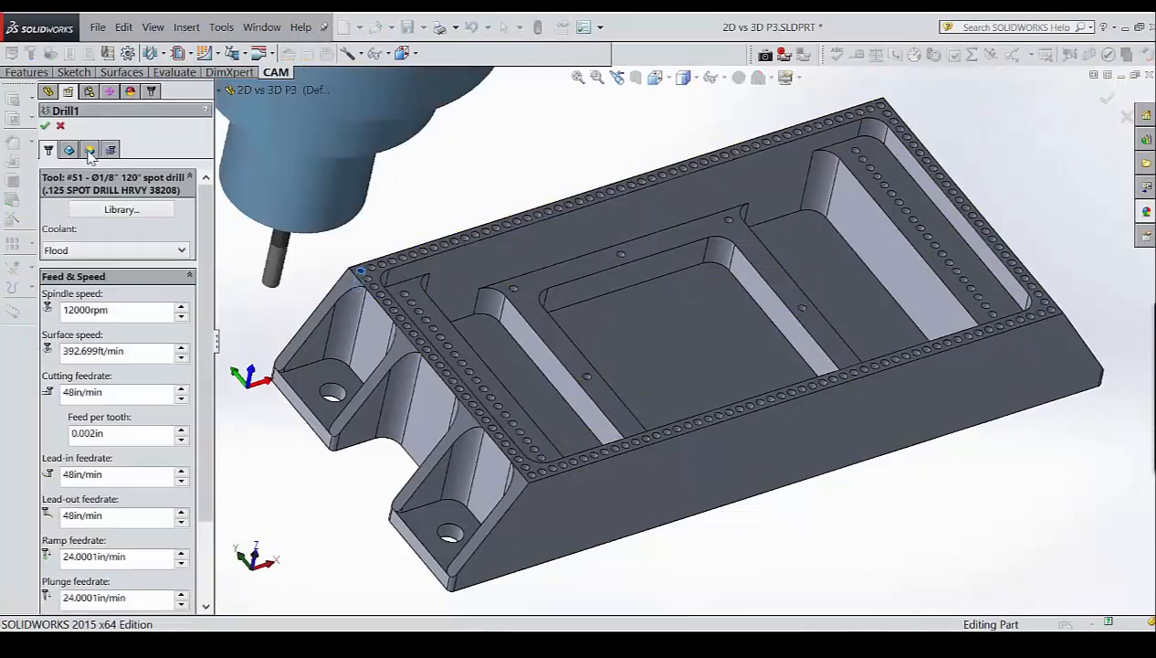
pyautogui.click(90, 150)
pyautogui.moveTo(117, 502); pyautogui.dragTo(5, 503)
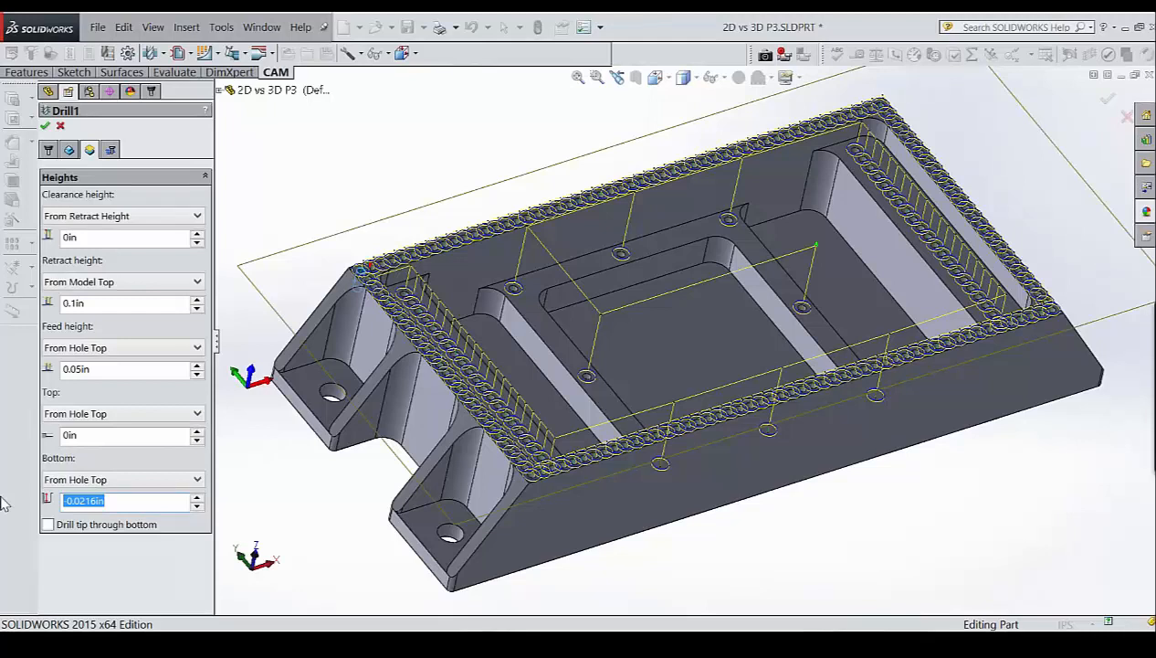
pyautogui.write('.065')
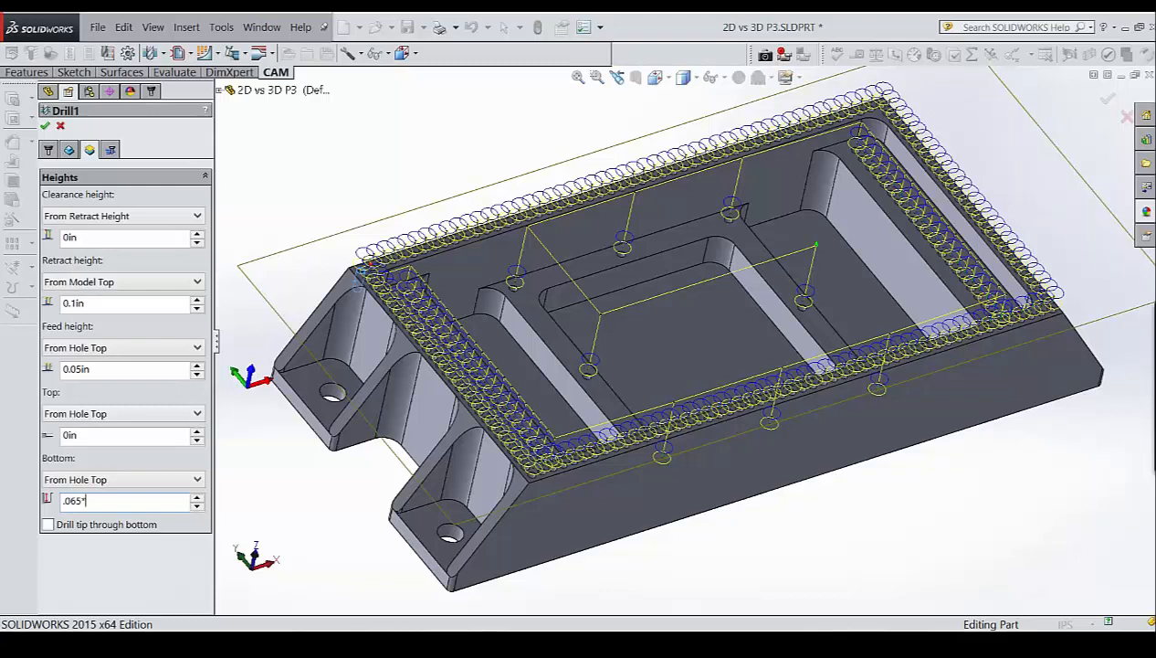
pyautogui.write('88')
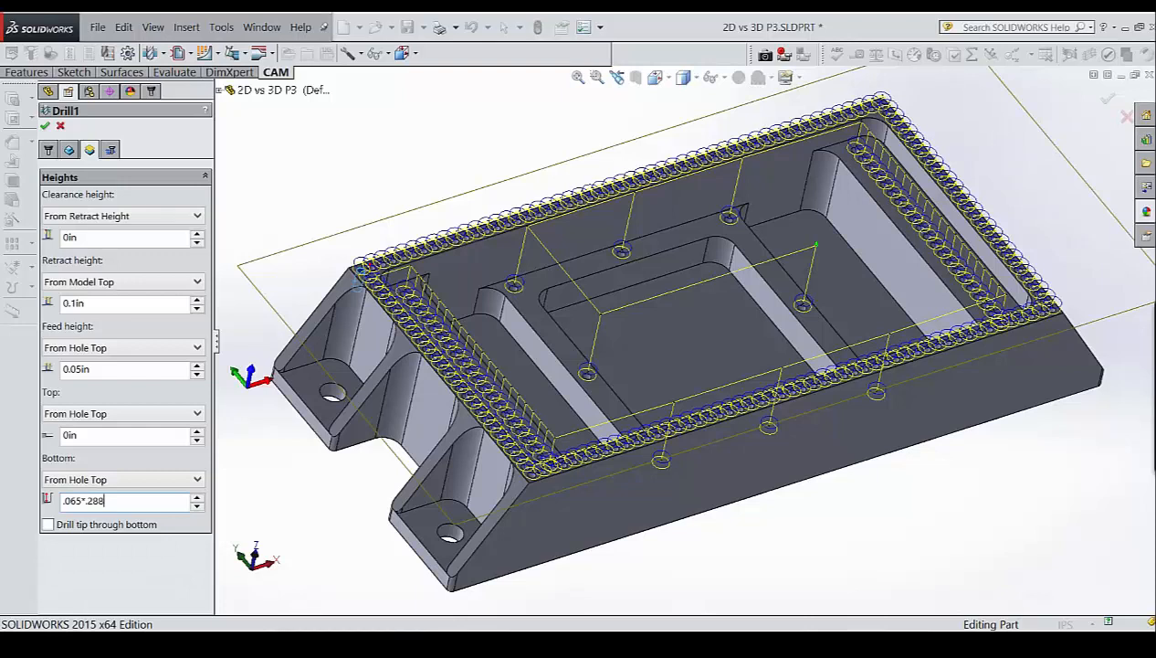
pyautogui.press('Return')
pyautogui.click(63, 501)
pyautogui.write('-0.01872in')
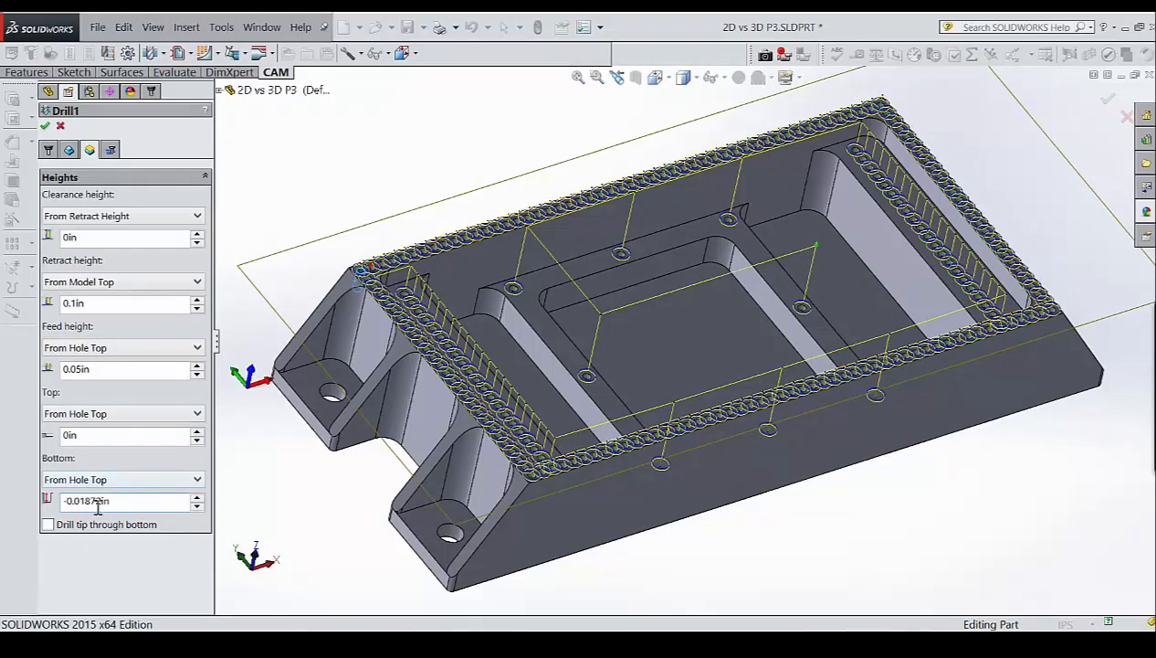
pyautogui.click(45, 129)
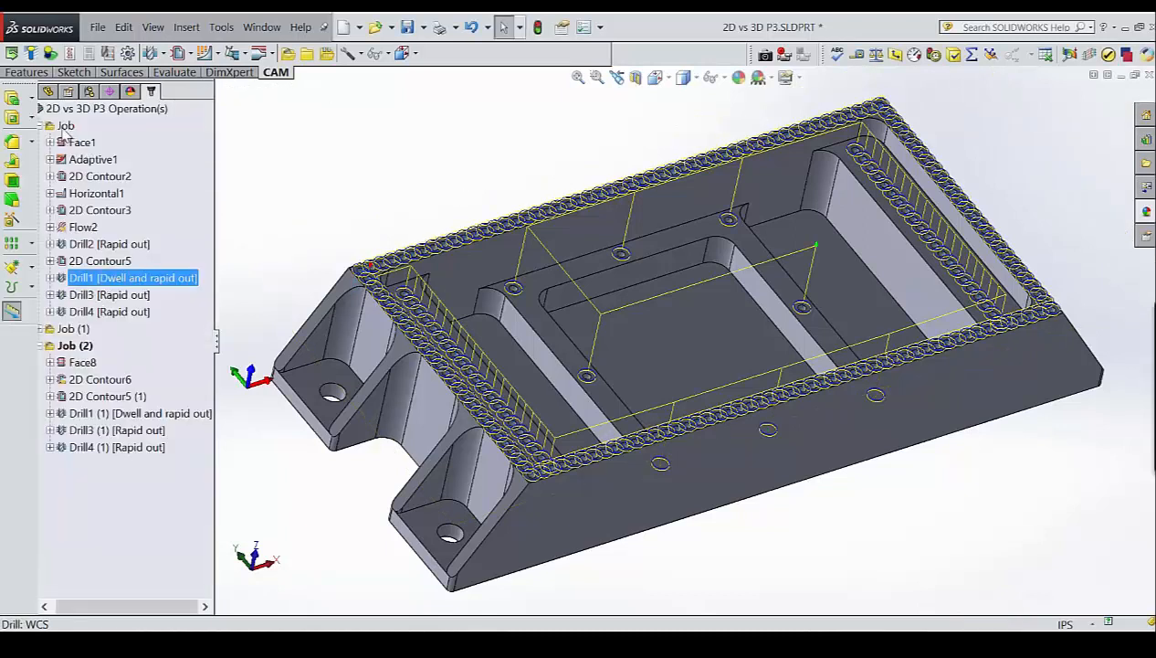
# Simulate the first Job's stock again and examine the rim of a ledge hole up close with the changed spot-drill depth.
pyautogui.click(66, 126)
pyautogui.rightClick(66, 128)
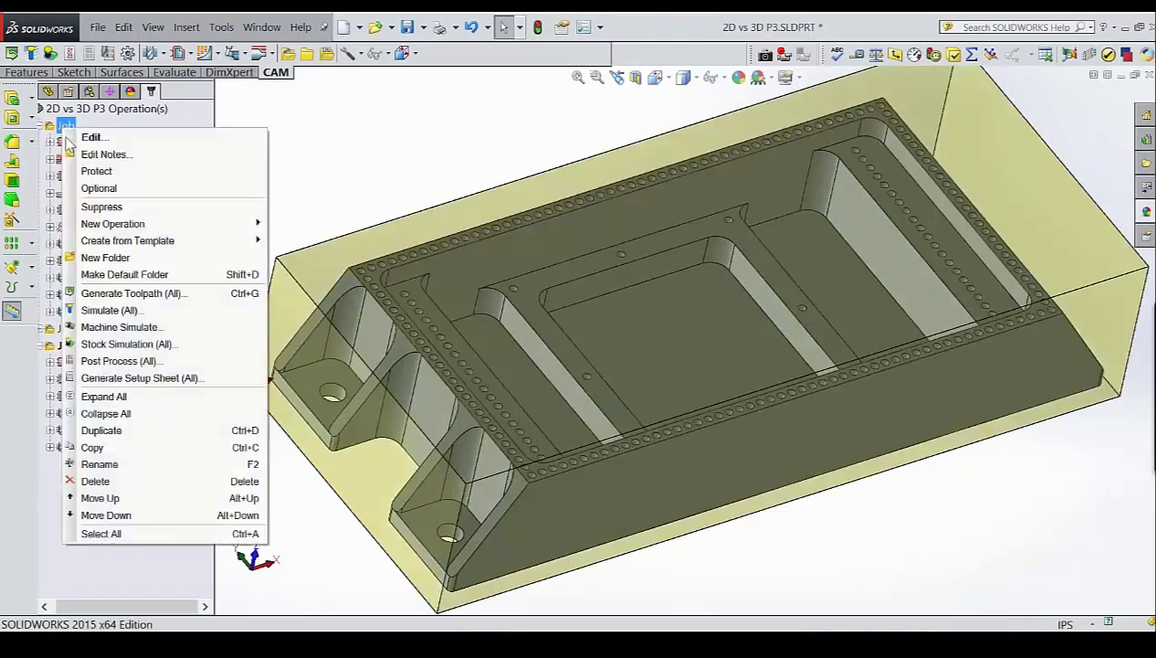
pyautogui.click(118, 345)
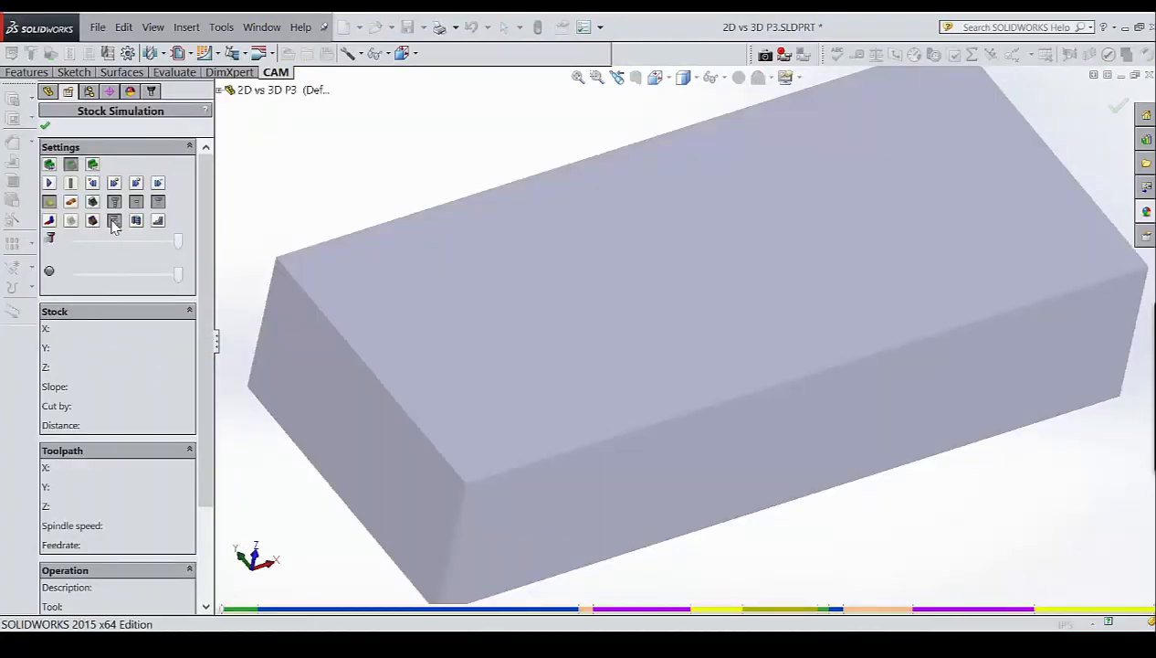
pyautogui.click(49, 182)
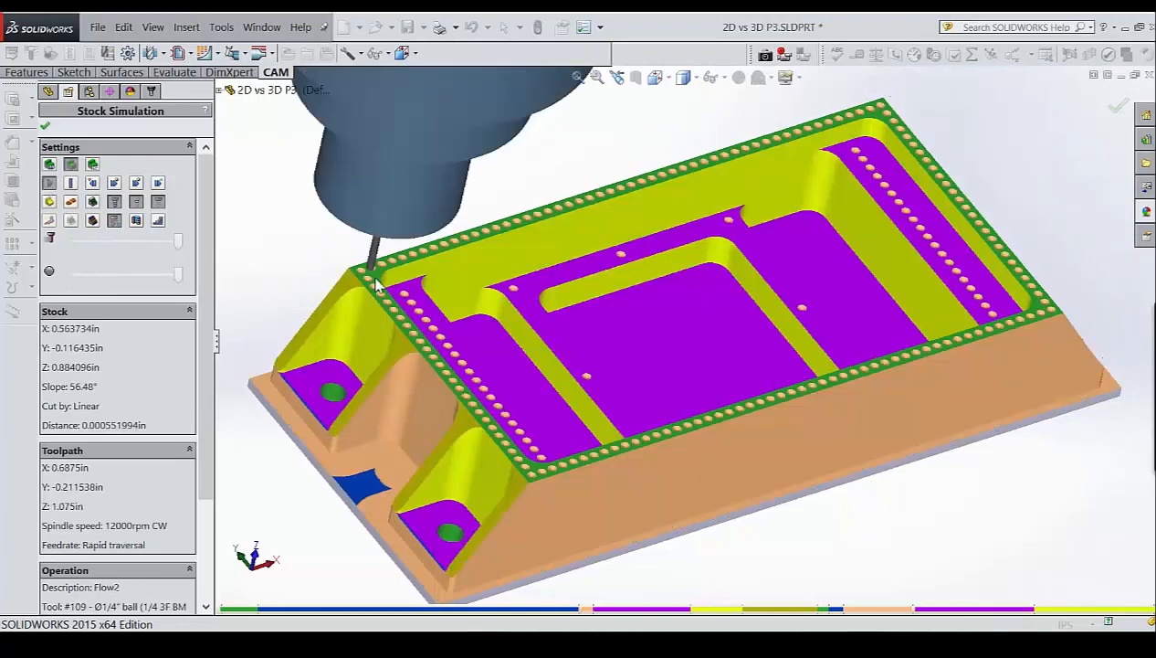
pyautogui.scroll(-6, 509, 274)
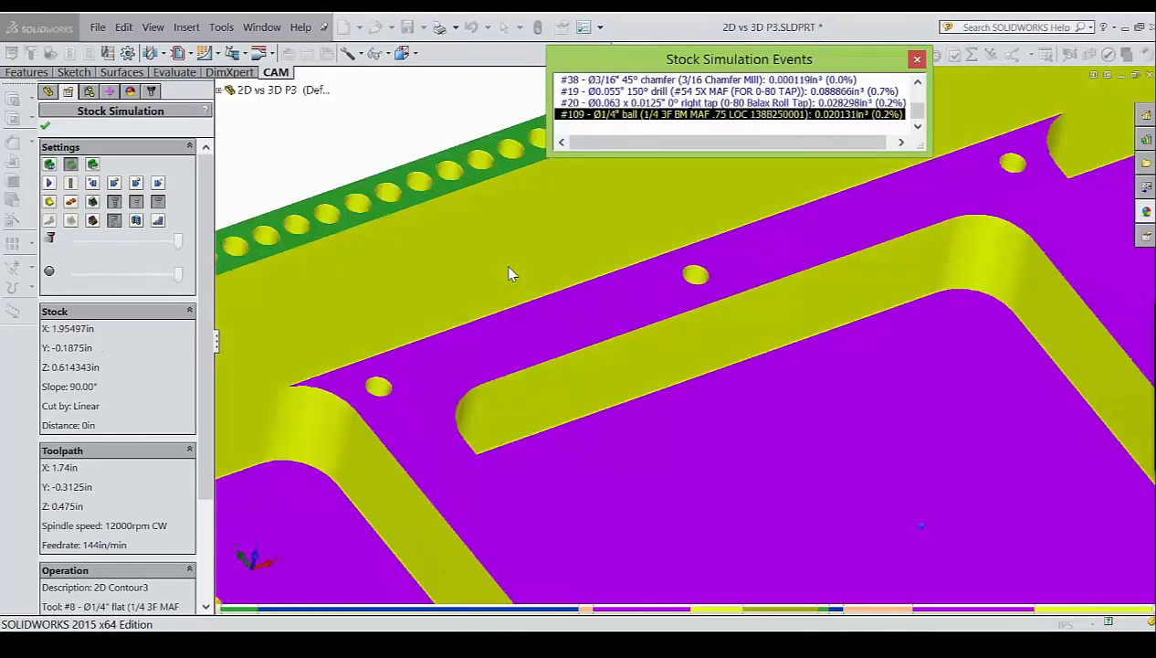
pyautogui.scroll(-8, 509, 274)
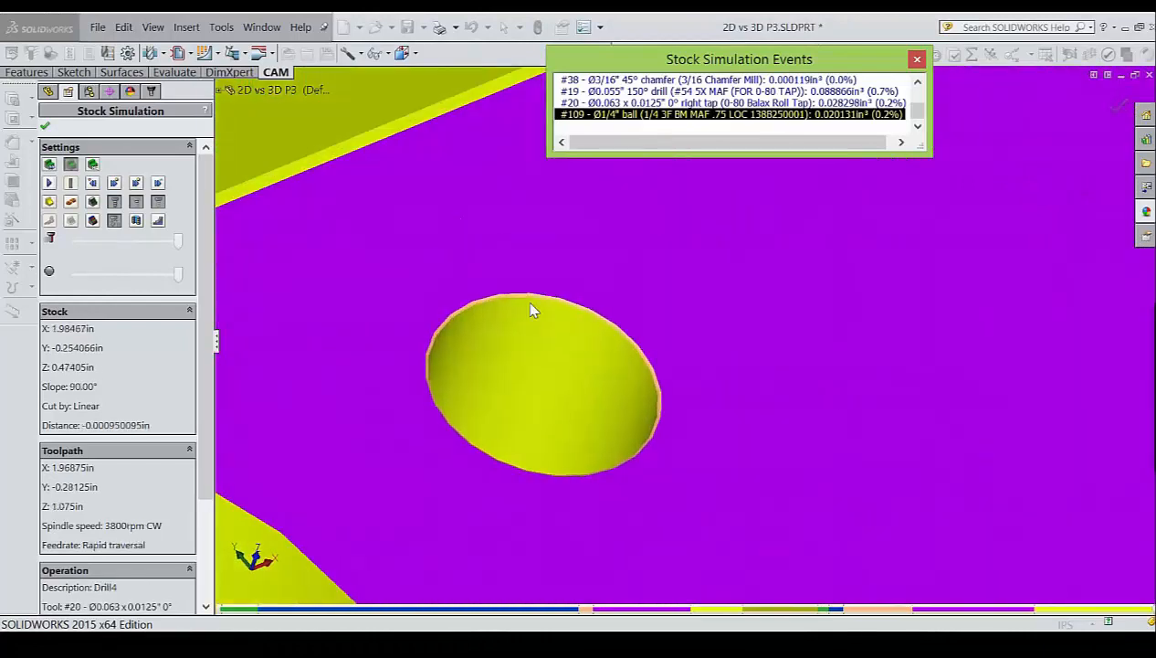
pyautogui.click(45, 128)
pyautogui.scroll(6, 517, 330)
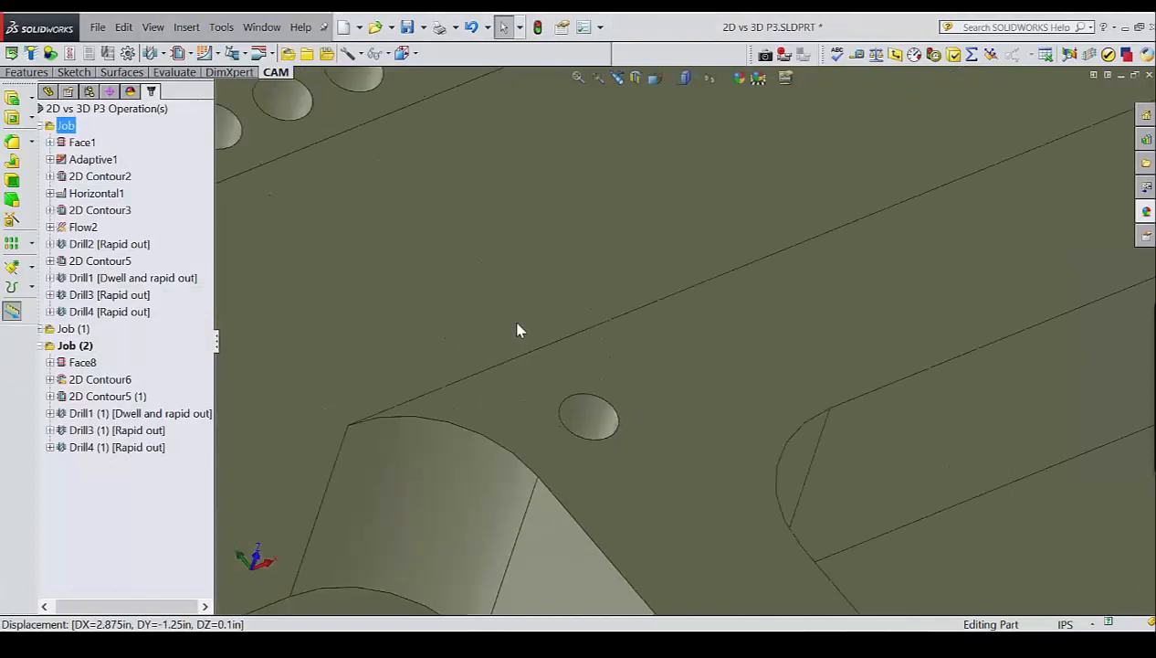
pyautogui.scroll(6, 518, 325)
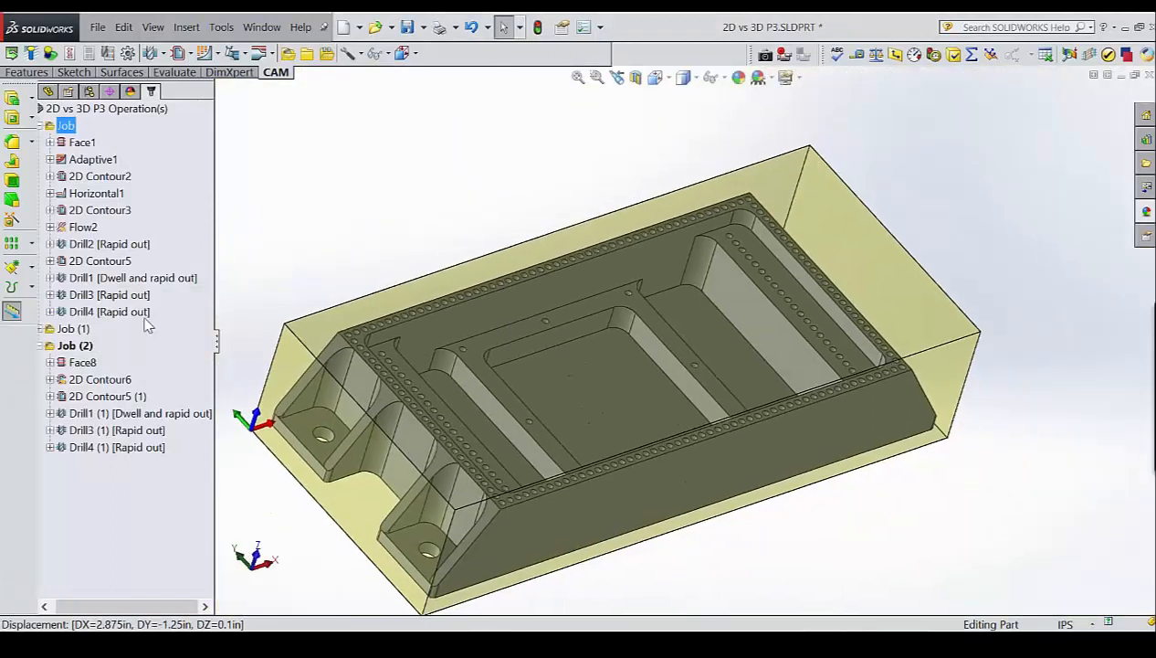
# Store Drill1, Drill3 and Drill4 of the first Job as a template, replacing the existing 0-80 SPOT-DRILL-TAP file.
pyautogui.click(110, 311)
pyautogui.keyDown('ctrl'); pyautogui.click(110, 294); pyautogui.keyUp('ctrl')
pyautogui.keyDown('ctrl'); pyautogui.click(102, 279); pyautogui.keyUp('ctrl')
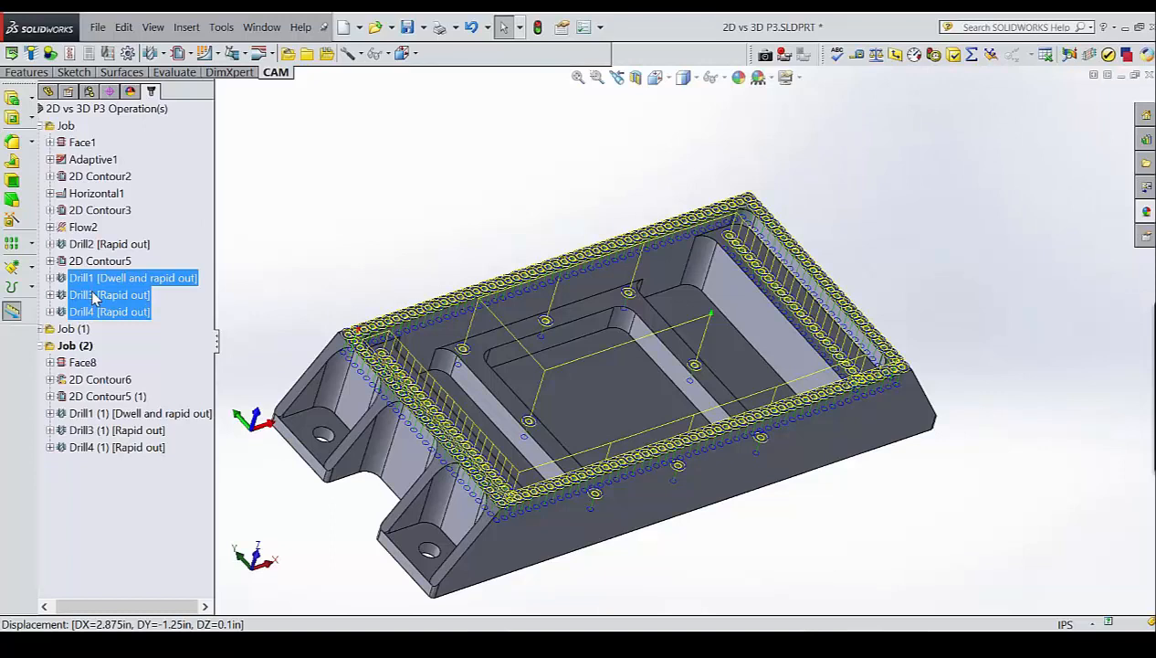
pyautogui.rightClick(95, 294)
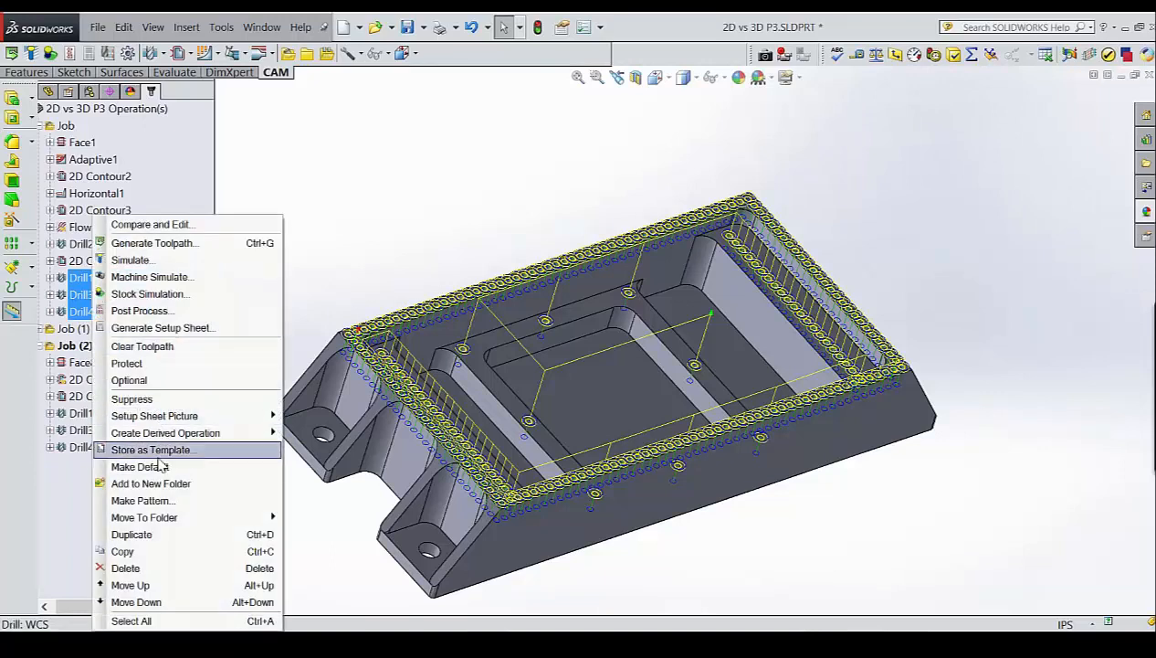
pyautogui.click(157, 449)
pyautogui.click(502, 258)
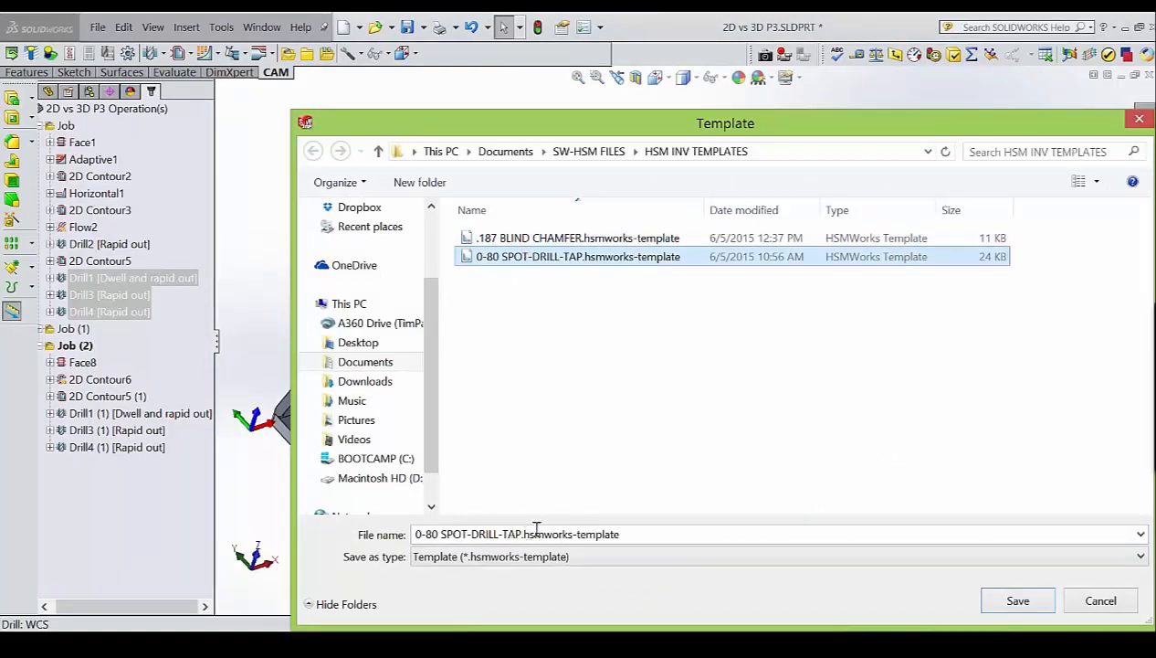
pyautogui.click(1019, 599)
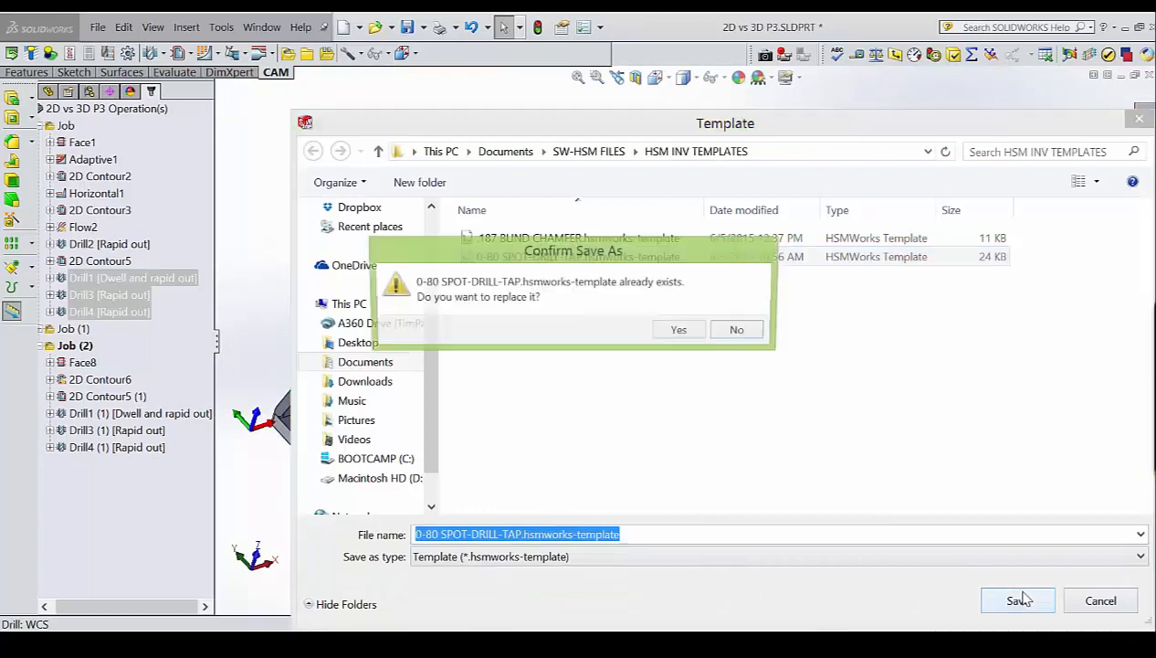
pyautogui.click(702, 338)
# Display the toolpaths of Drill1 (1), Drill3 (1) and Drill4 (1) in Job (2) together, leaving no operation selected.
pyautogui.click(94, 506)
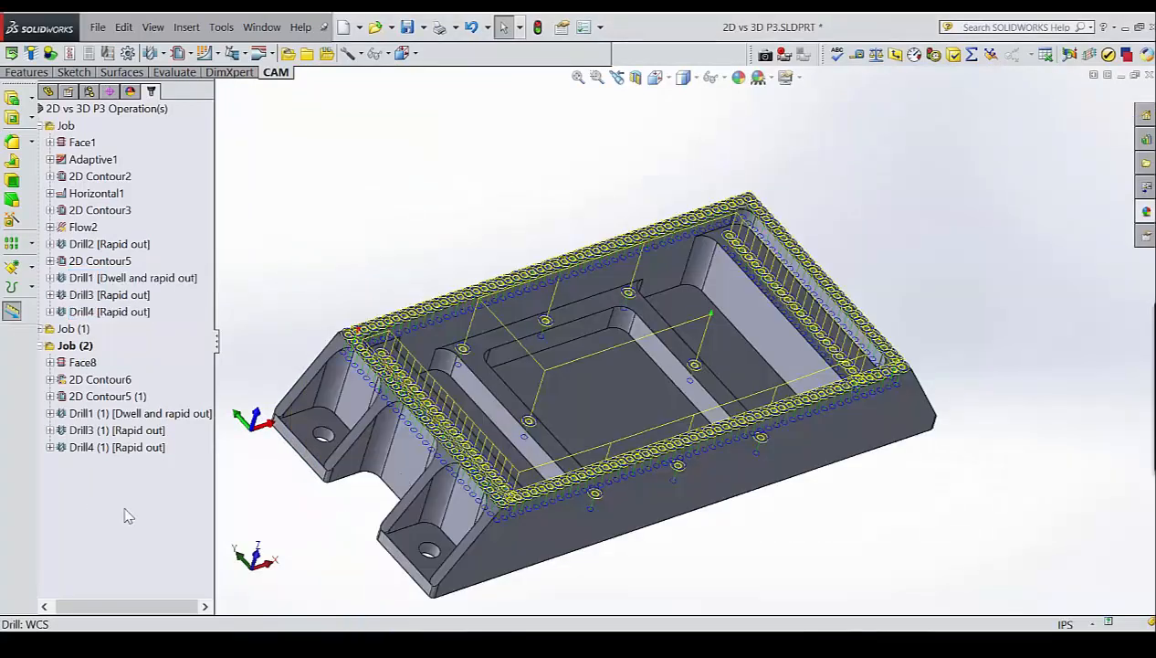
pyautogui.moveTo(107, 468); pyautogui.dragTo(94, 417)
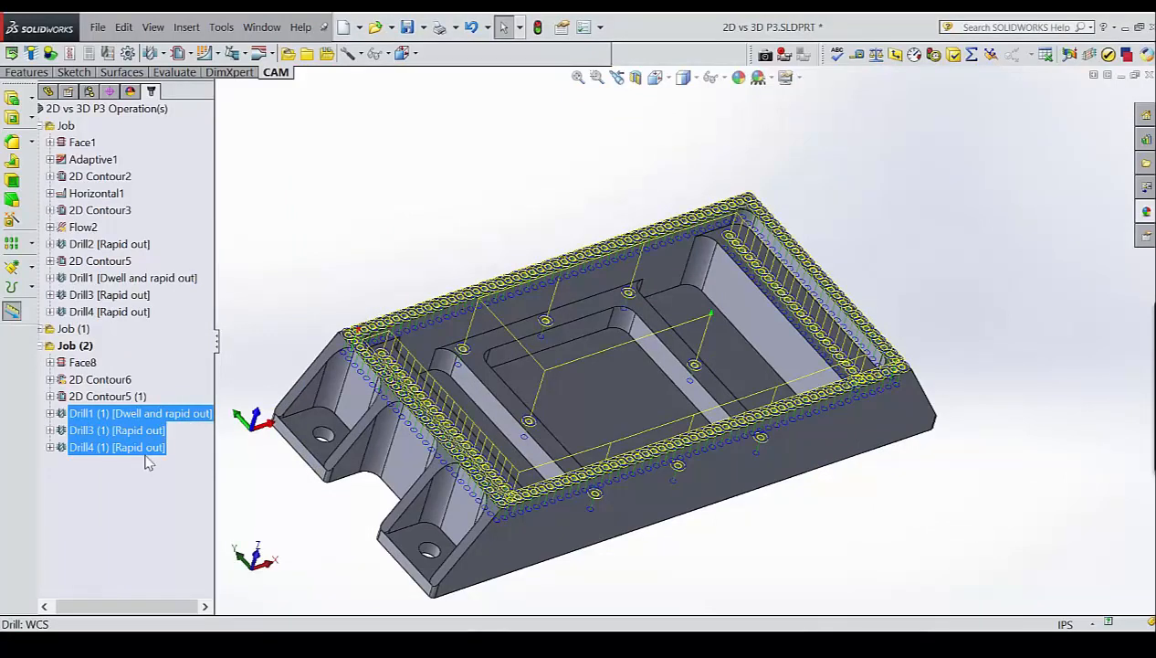
pyautogui.click(346, 262)
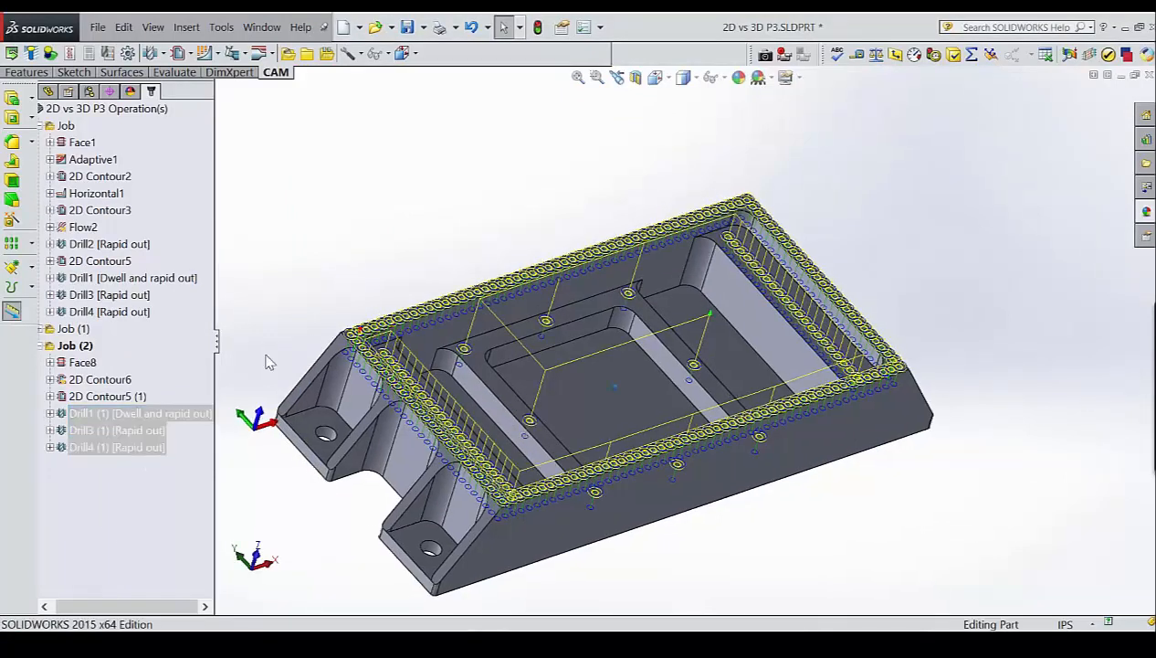
pyautogui.click(106, 536)
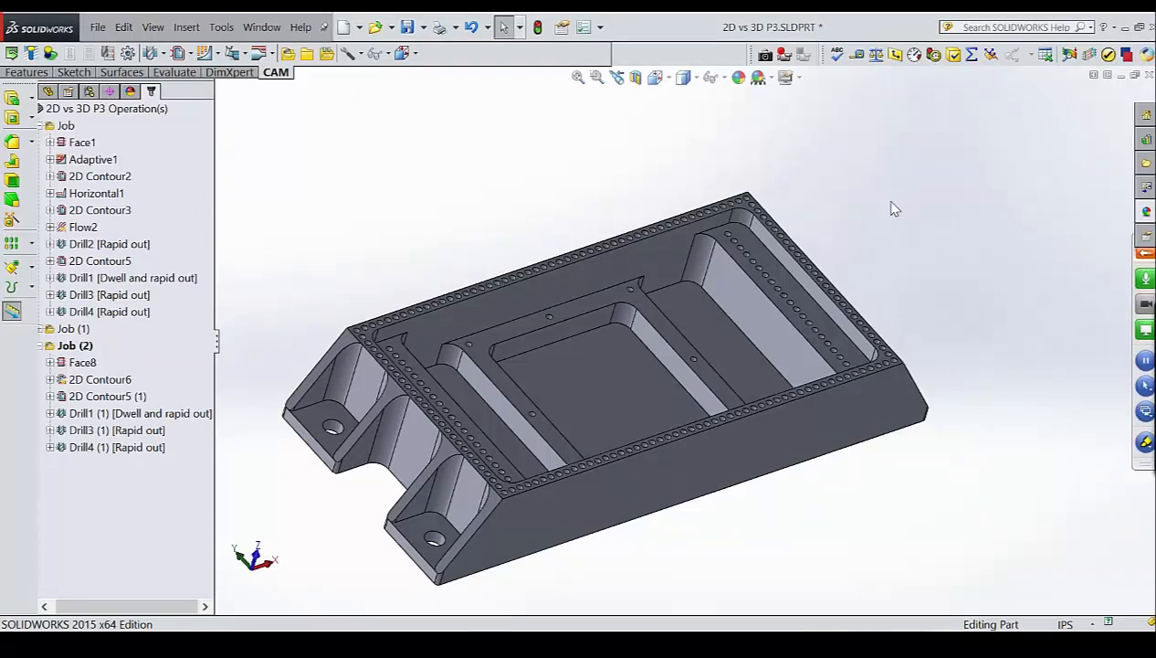
pyautogui.scroll(-1, 895, 209)
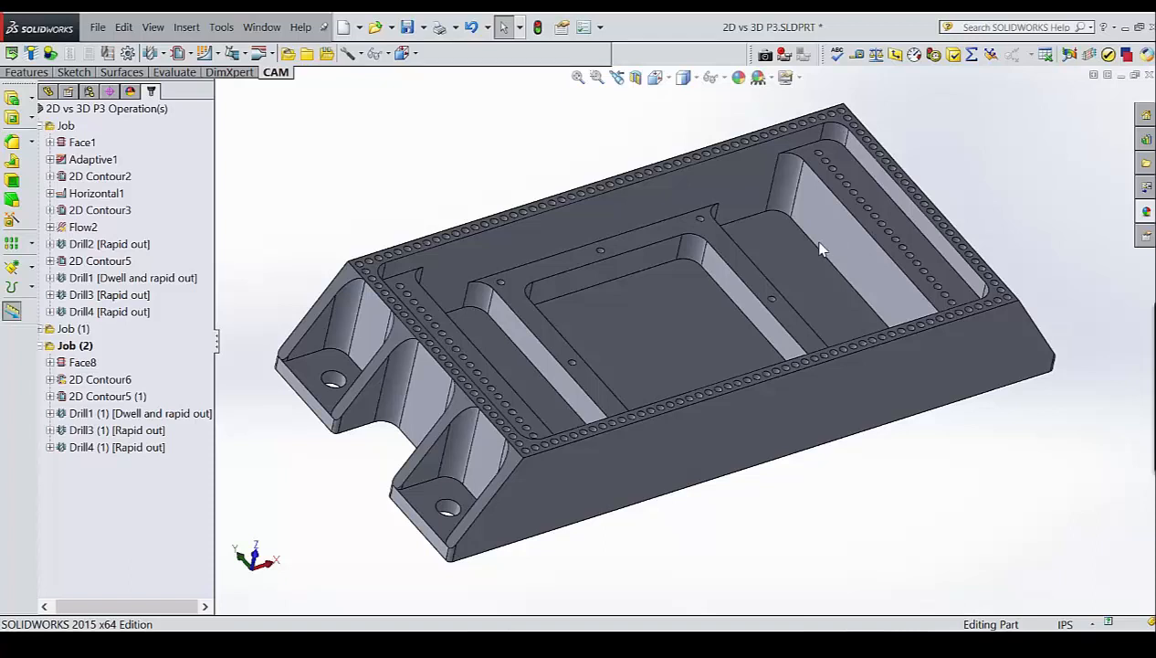
# Inspect the spot-drill toolpath of Drill1 (1) in Job (2) and check its bottom height setting.
pyautogui.click(116, 416)
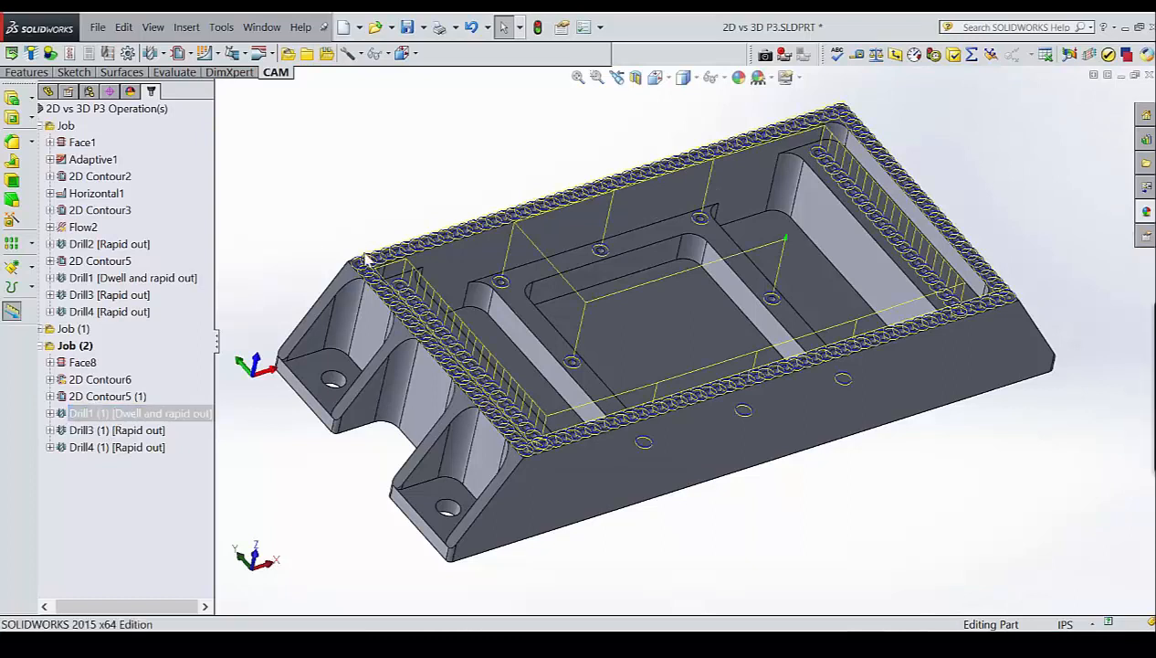
pyautogui.scroll(-3, 366, 260)
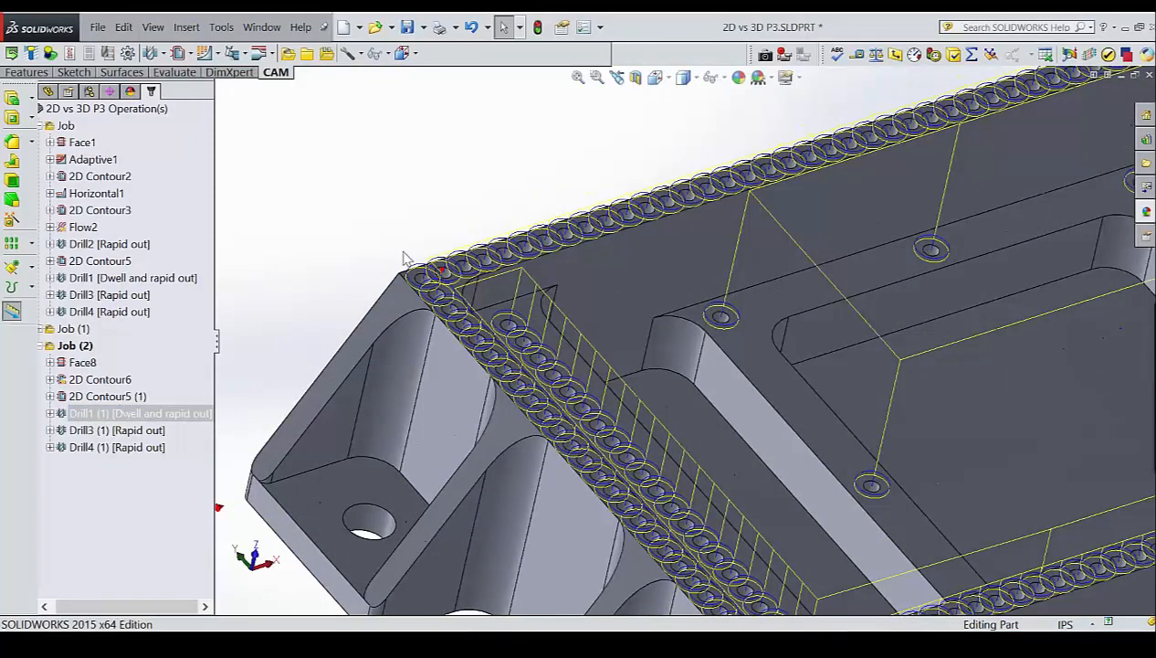
pyautogui.rightClick(96, 416)
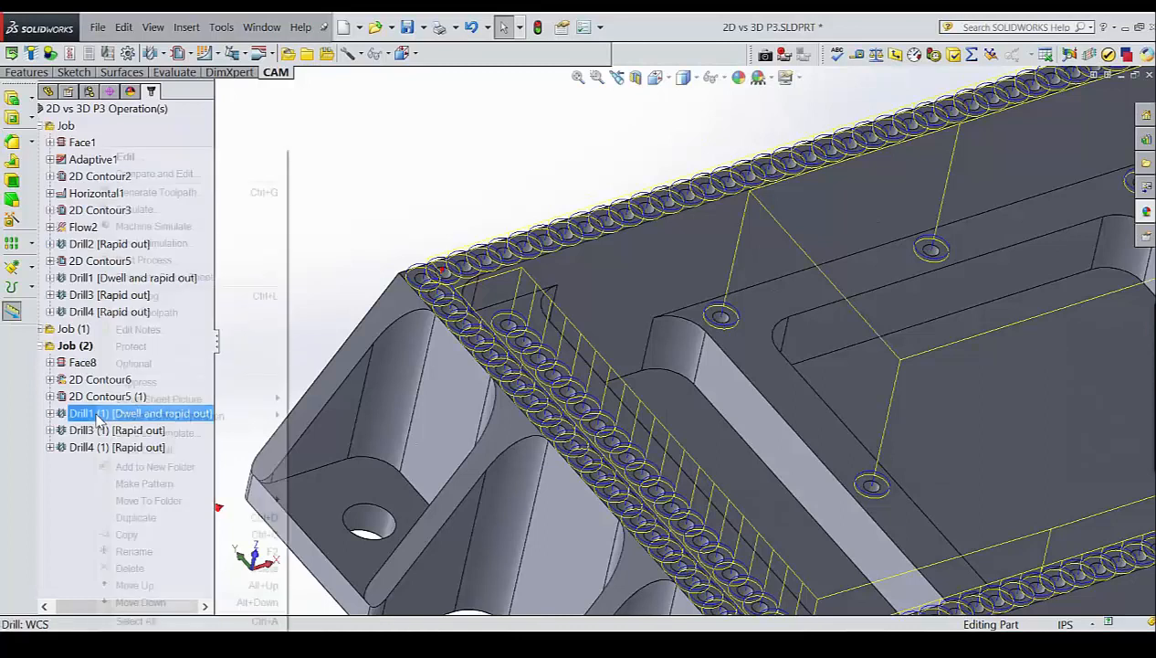
pyautogui.click(128, 157)
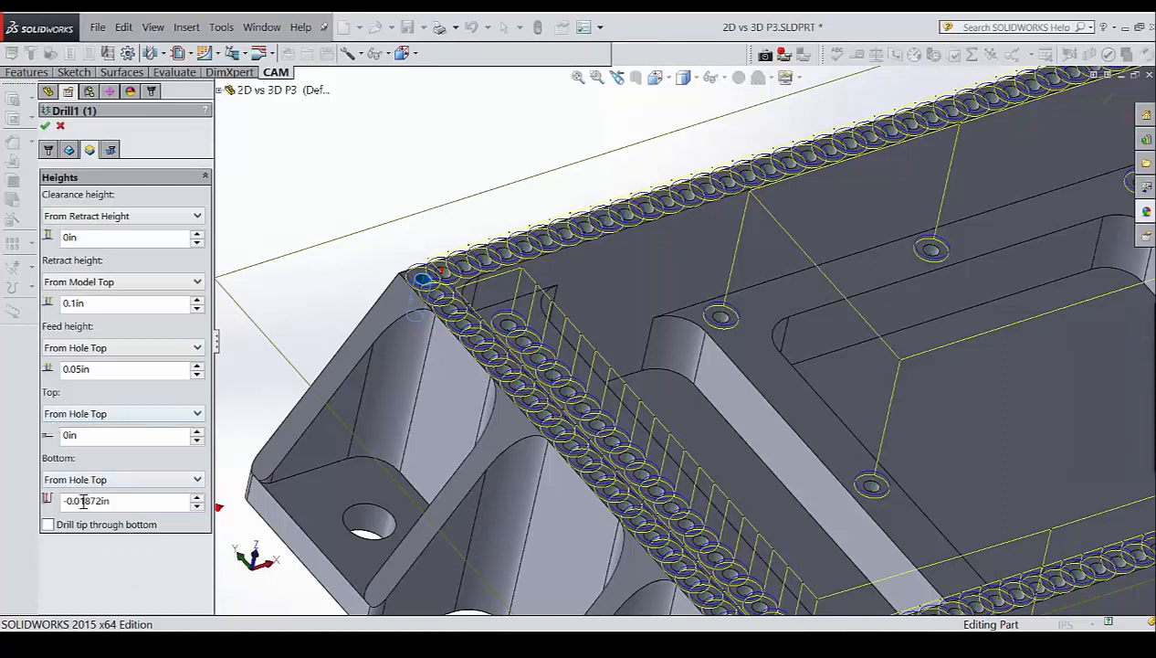
pyautogui.doubleClick(116, 500)
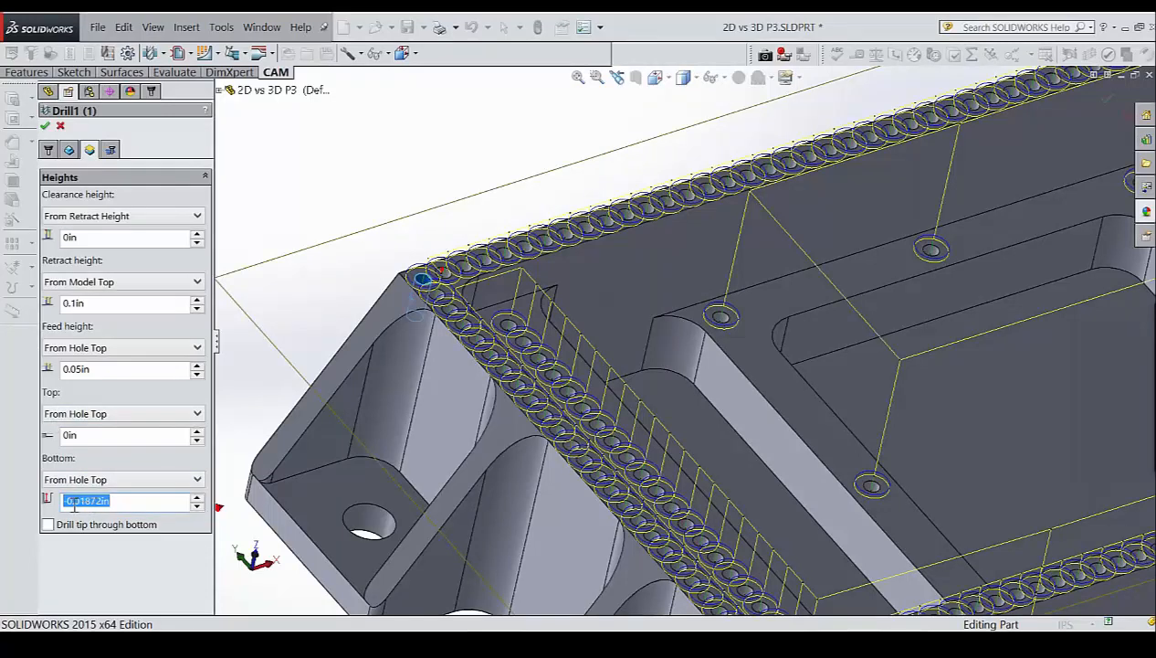
pyautogui.click(62, 124)
# Display the Drill3 (1) toolpath in Job (2) and examine how deep it drills the ledge holes.
pyautogui.click(93, 431)
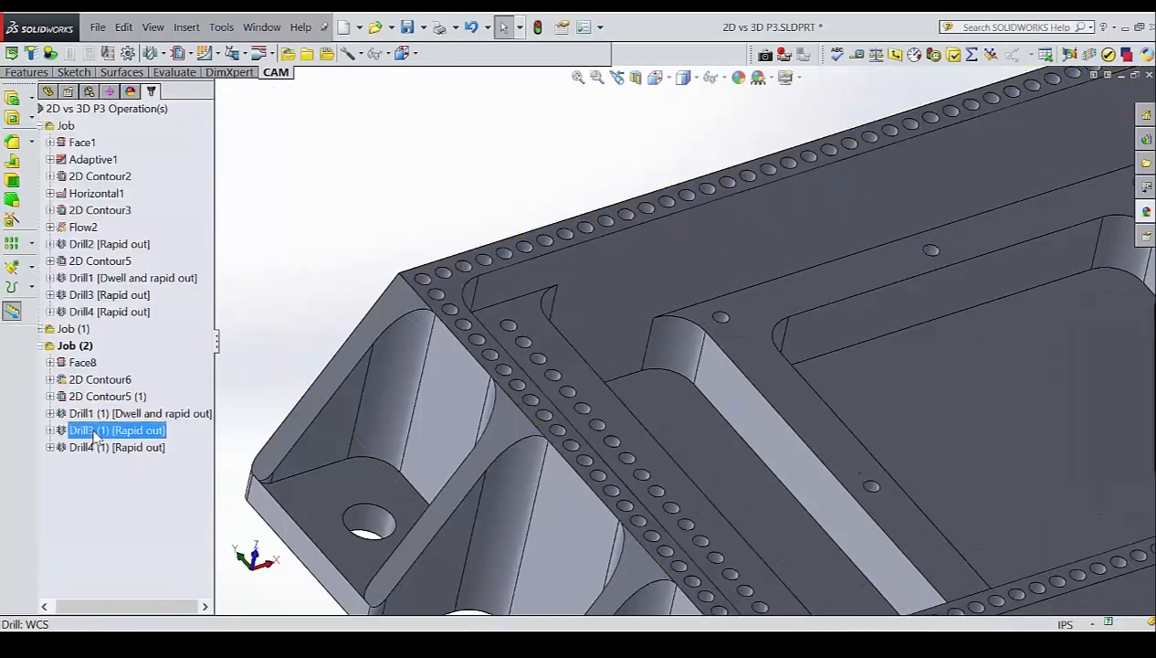
pyautogui.rightClick(94, 433)
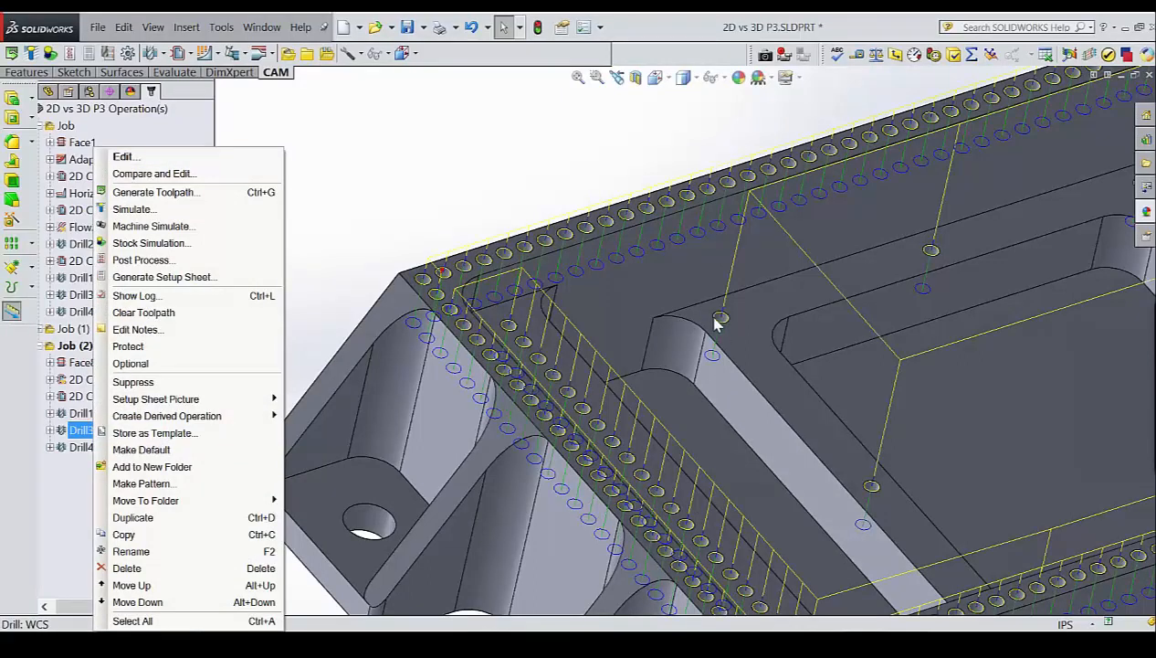
pyautogui.click(443, 144)
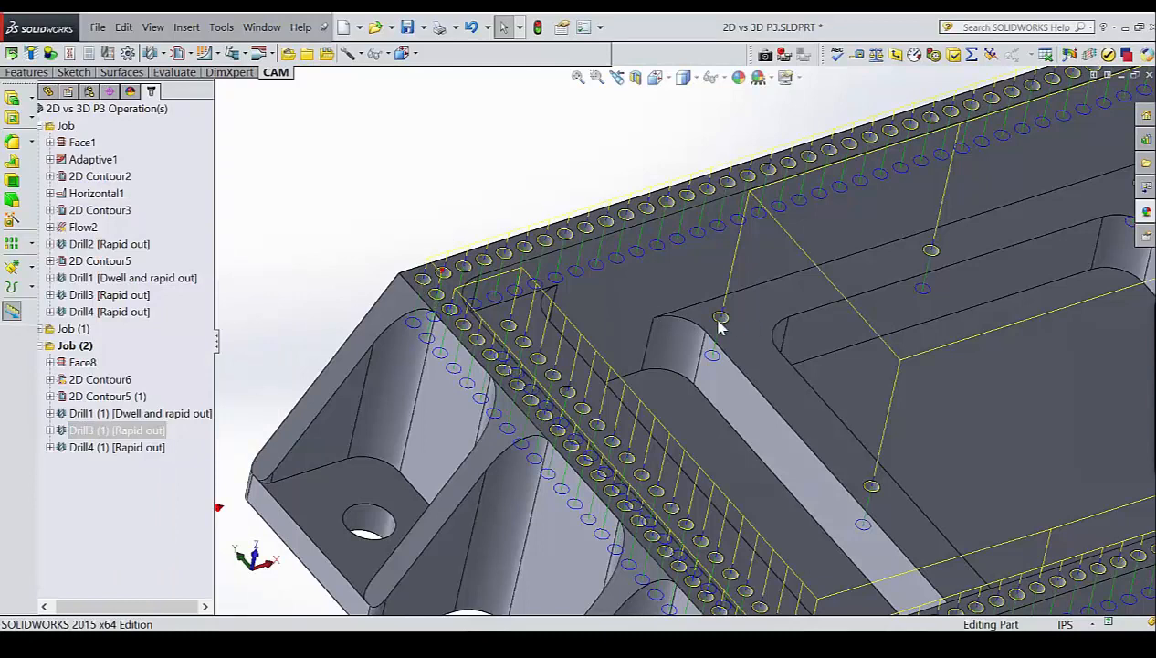
pyautogui.click(105, 521)
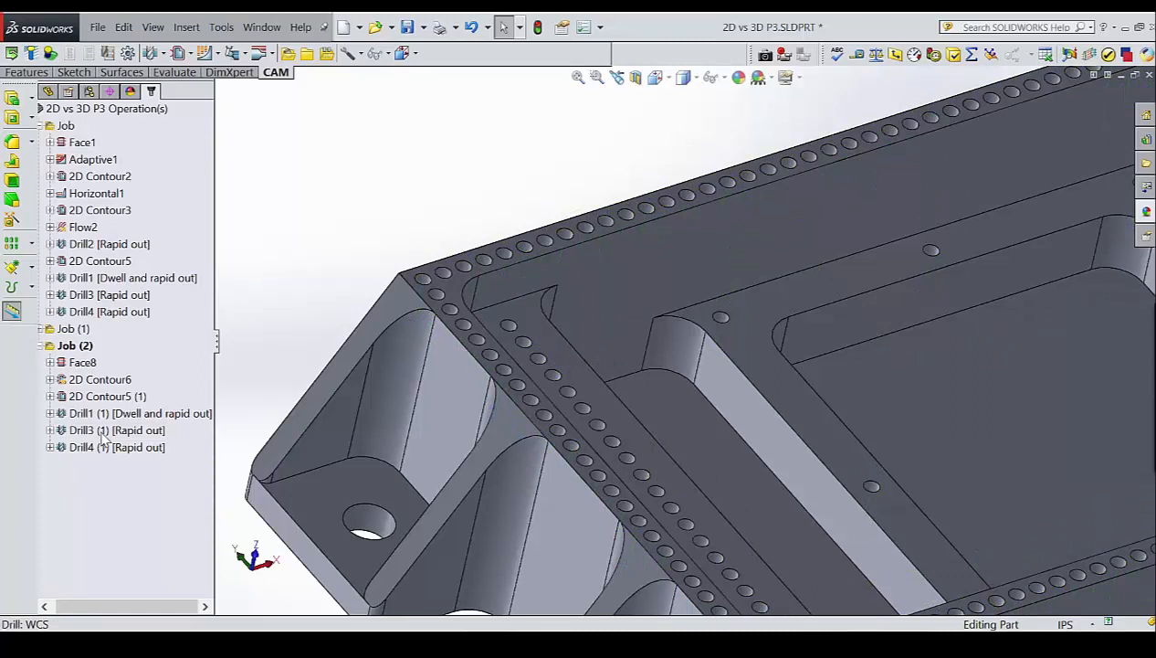
# Edit Drill3 (1) in Job (2) and set its break-through depth to .0125*3 in.
pyautogui.rightClick(103, 438)
pyautogui.click(108, 157)
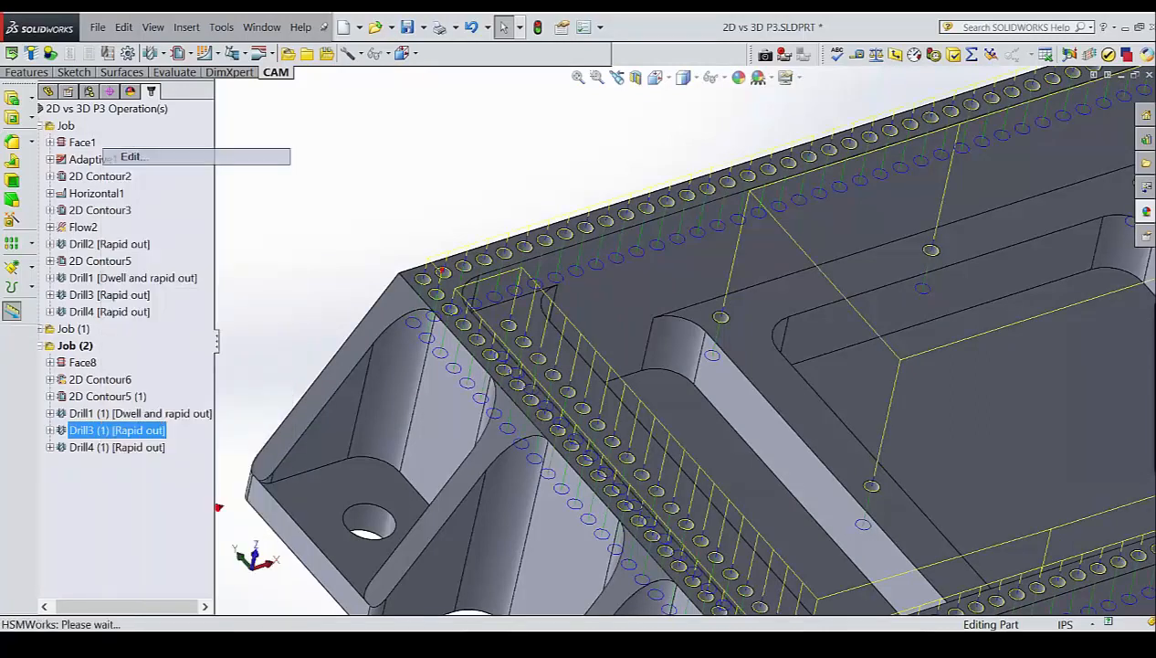
pyautogui.click(91, 150)
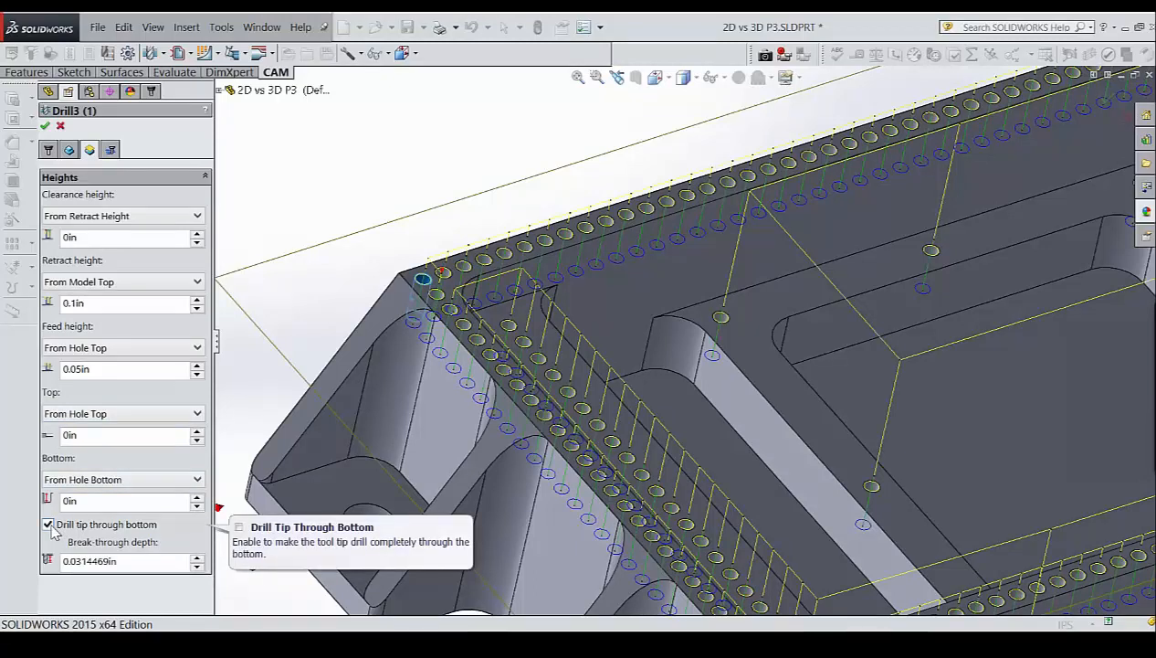
pyautogui.doubleClick(128, 562)
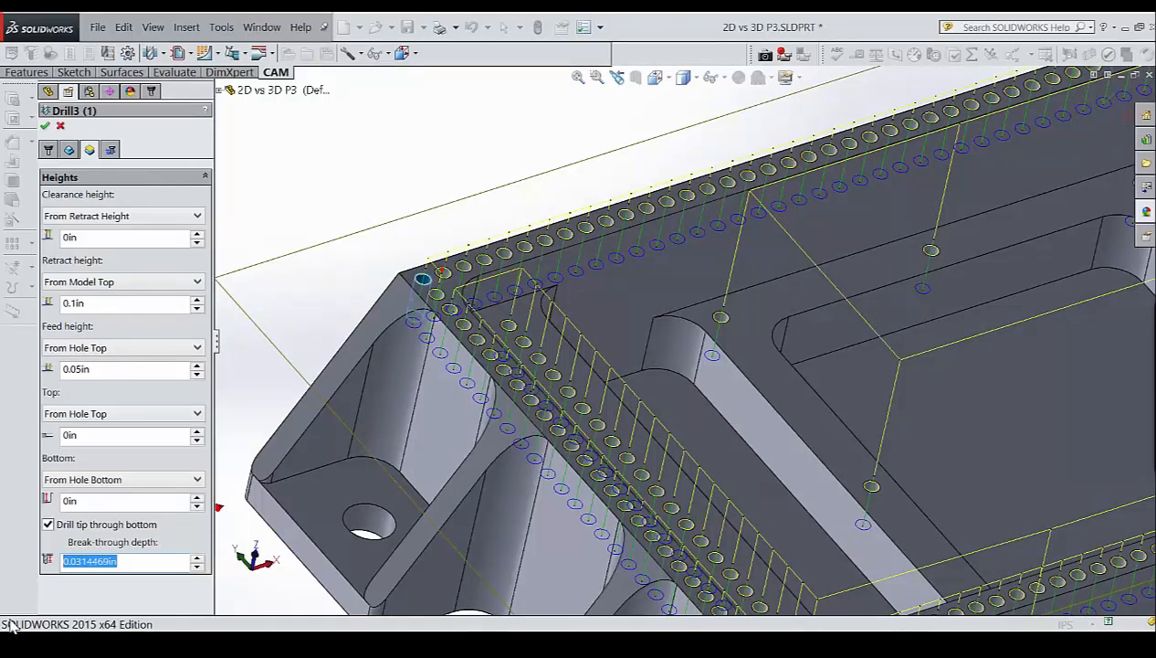
pyautogui.write('.0125')
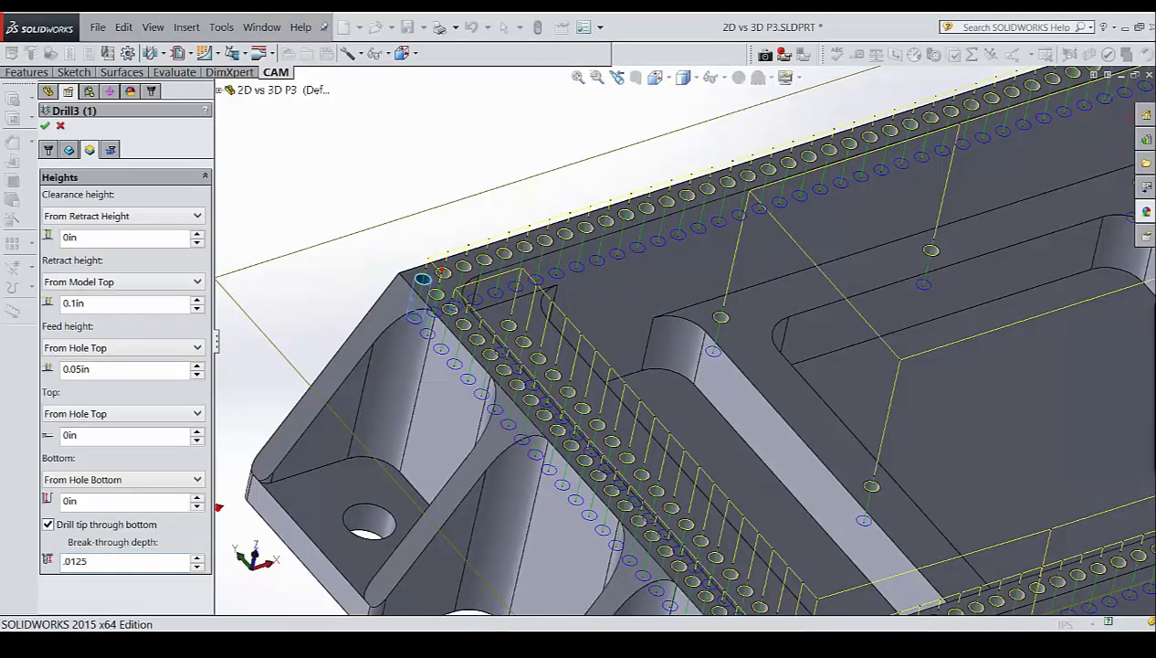
pyautogui.write('*3')
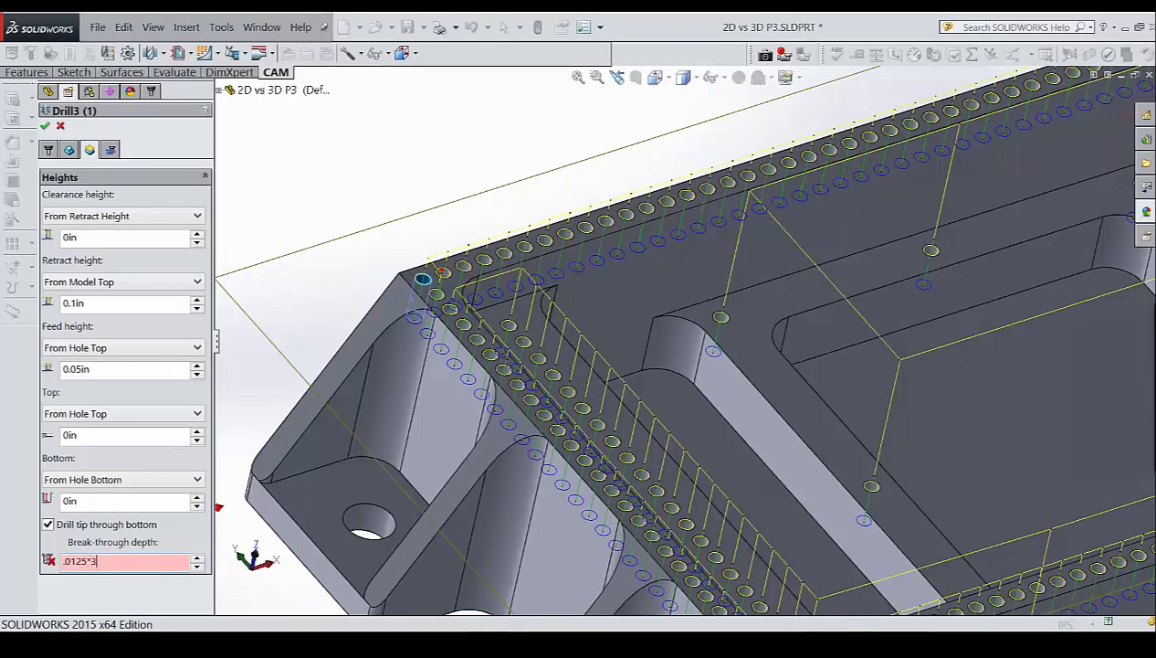
pyautogui.press('Return')
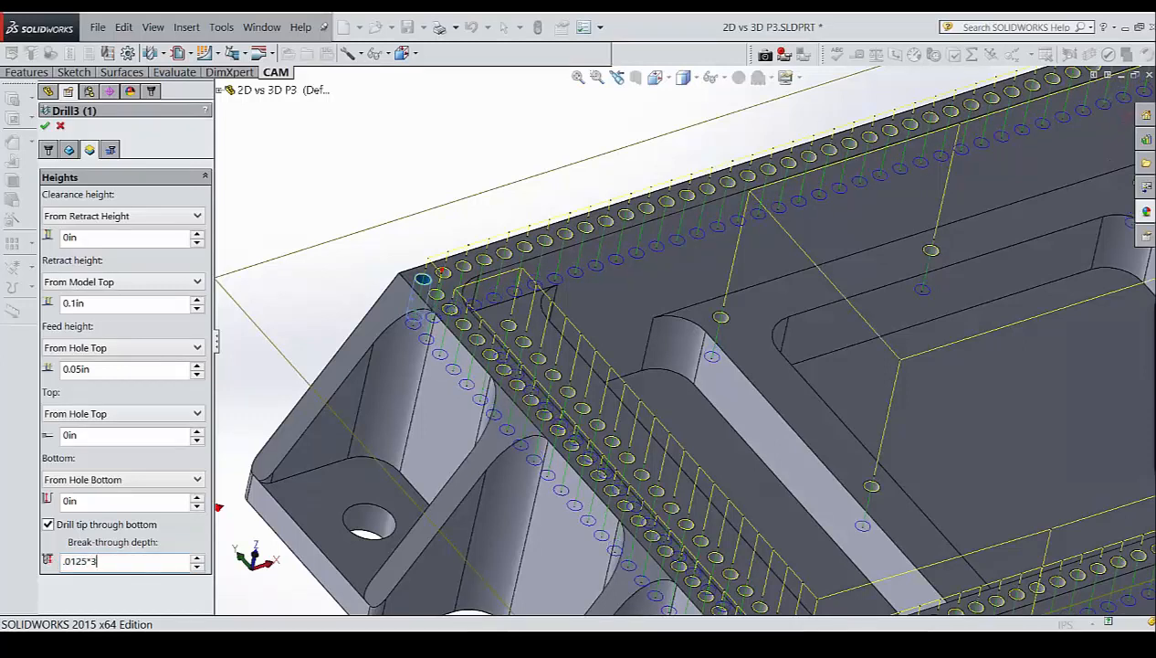
pyautogui.press('Return')
pyautogui.click(45, 127)
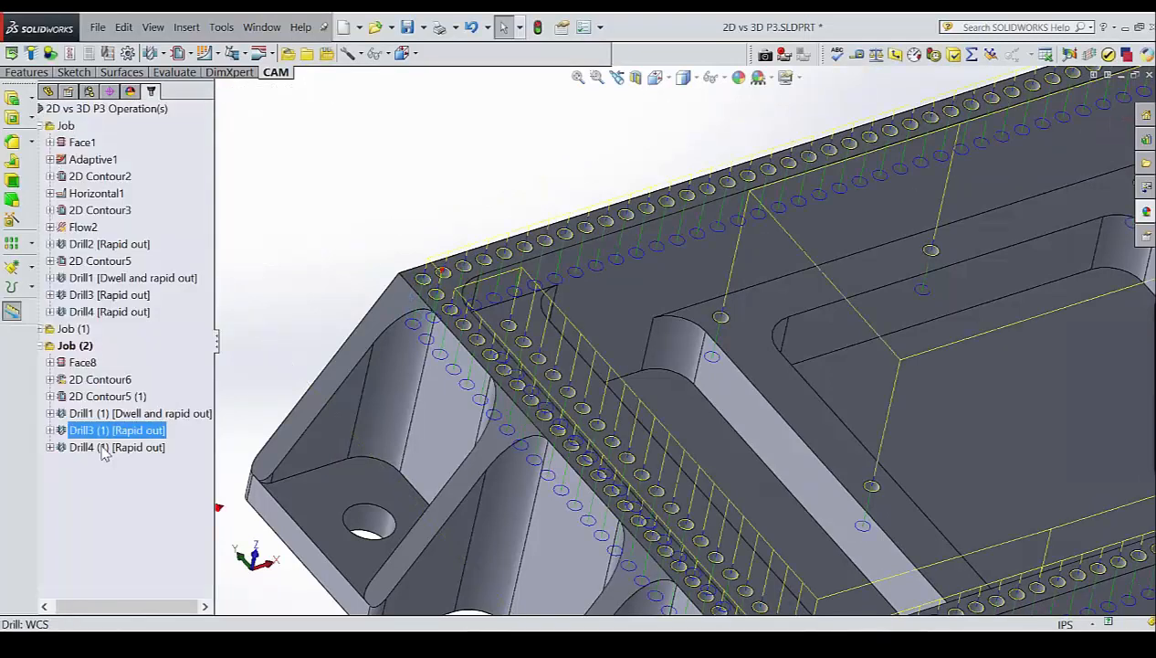
# Edit Drill4 (1) in Job (2) and set its break-through depth to .0125*2.5, or 0.03125 in.
pyautogui.click(103, 450)
pyautogui.rightClick(103, 456)
pyautogui.click(128, 155)
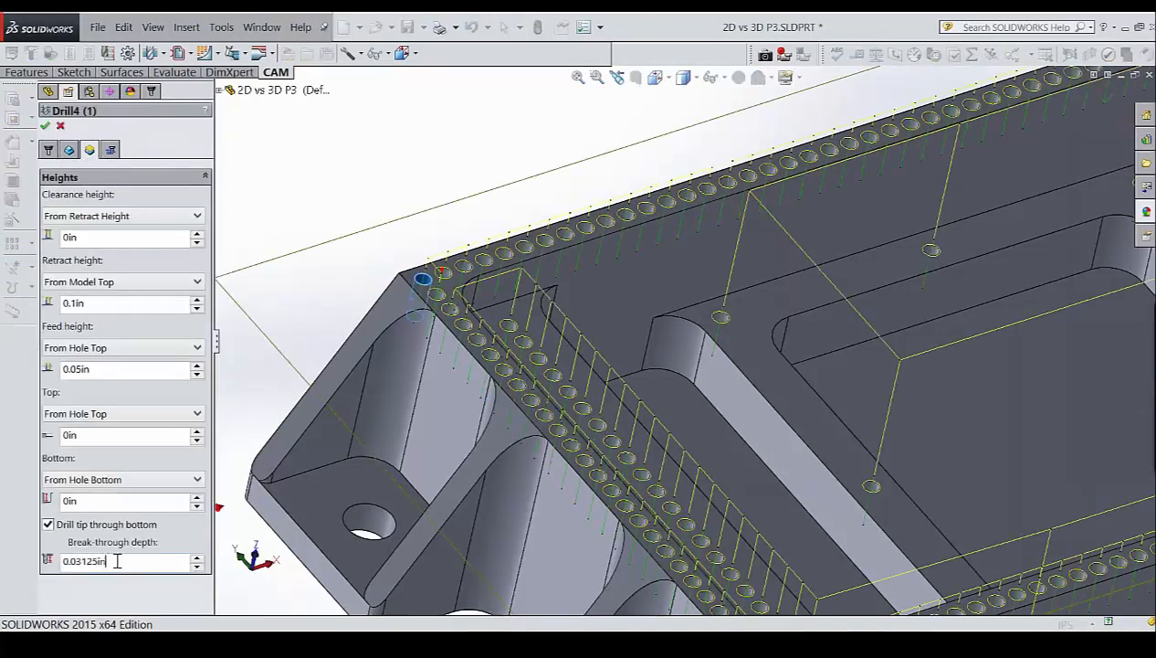
pyautogui.doubleClick(106, 559)
pyautogui.write('.0')
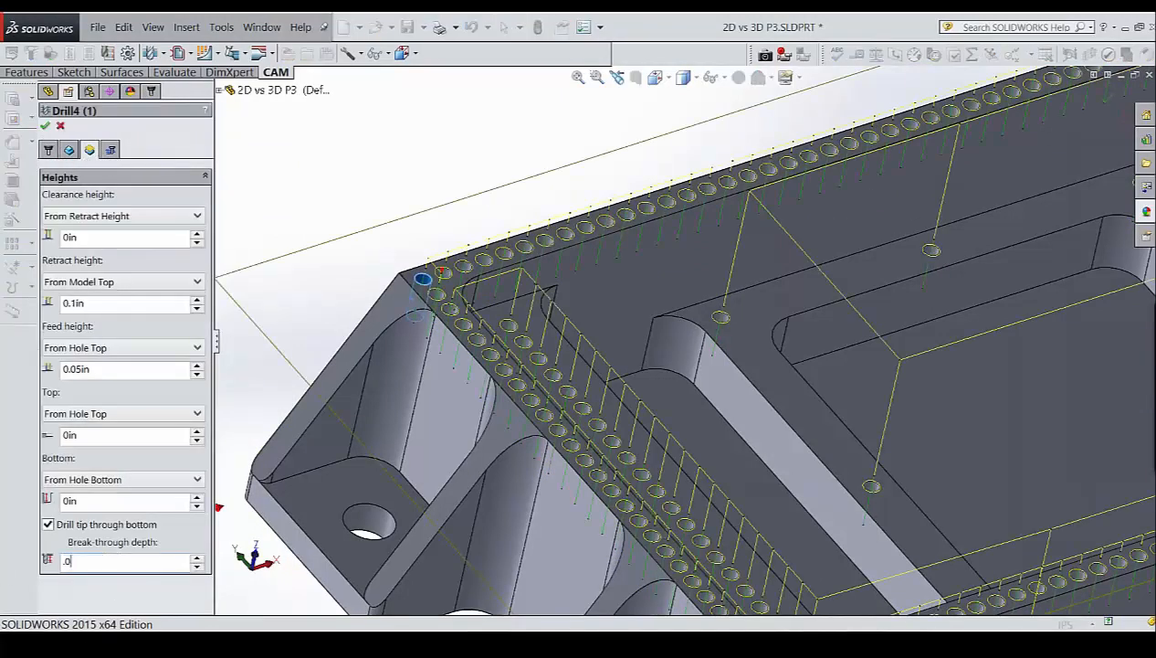
pyautogui.write('125*2.5')
pyautogui.press('Return')
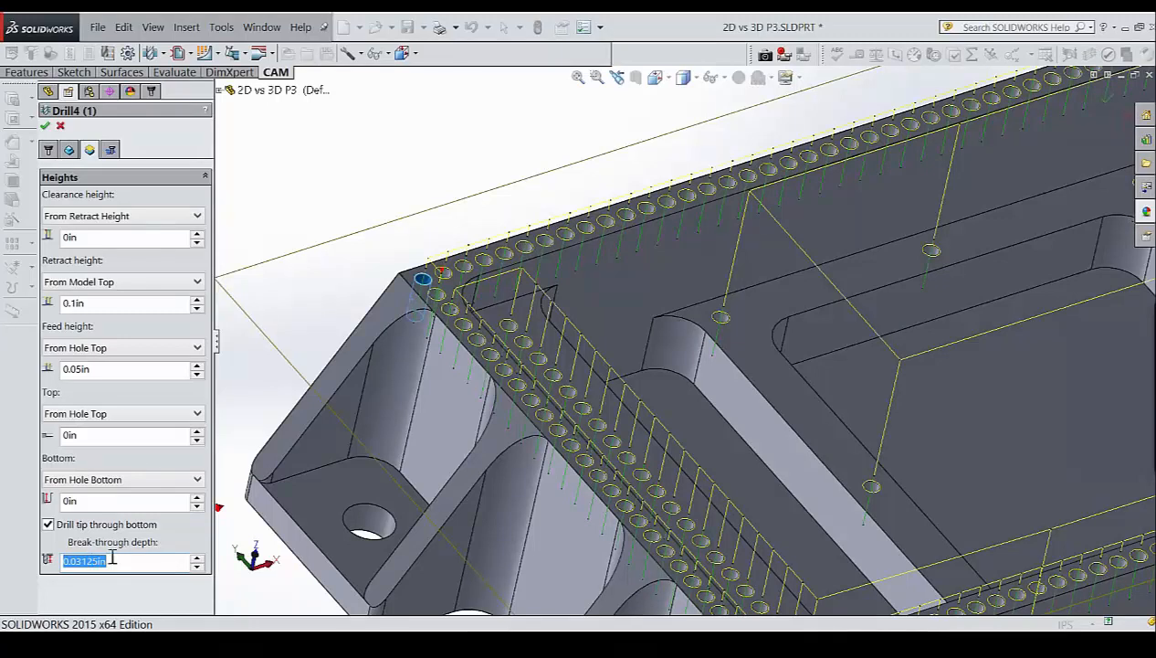
pyautogui.click(44, 125)
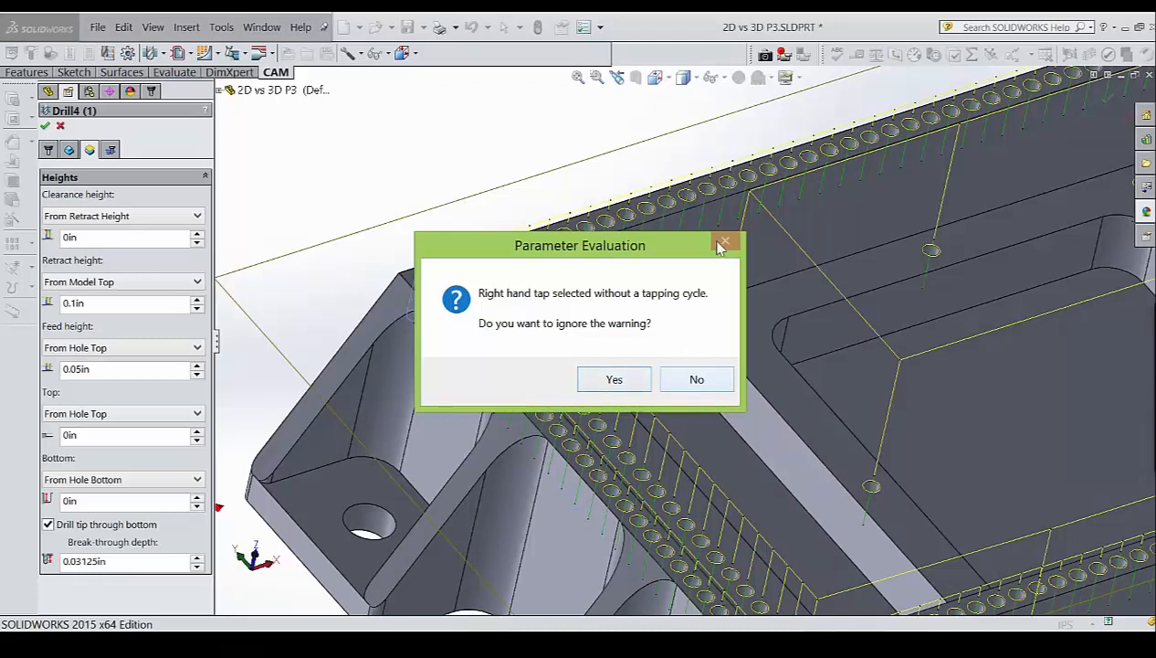
pyautogui.click(694, 380)
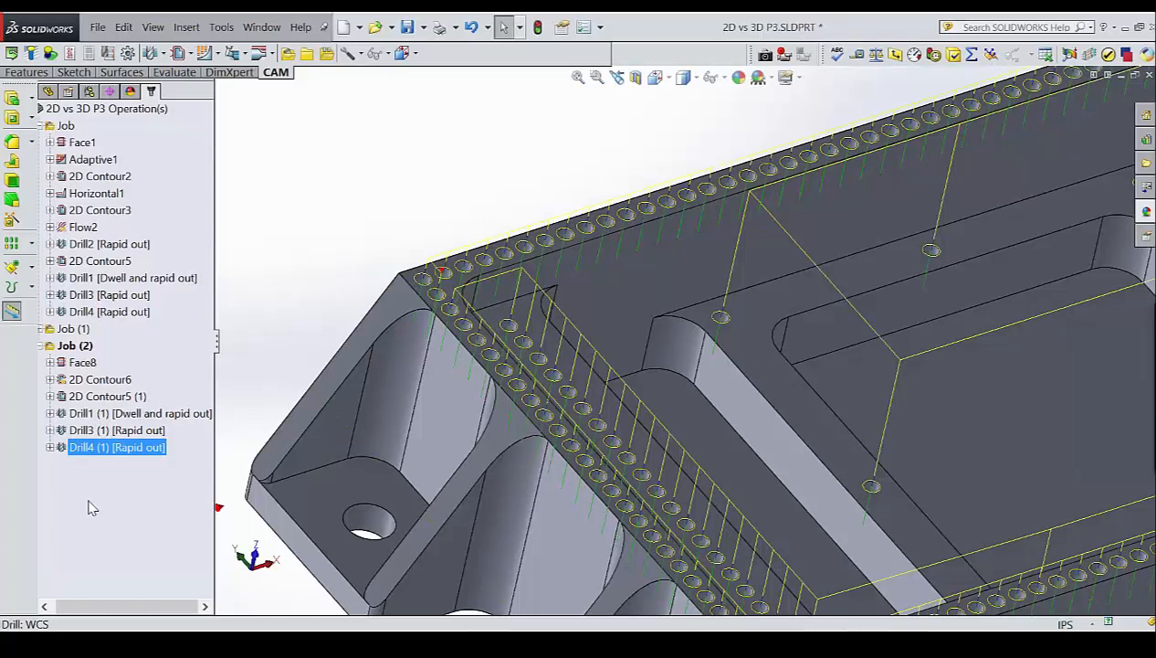
# Change the drilling cycle of Drill4 (1) in Job (2) to Tapping.
pyautogui.rightClick(119, 454)
pyautogui.click(200, 155)
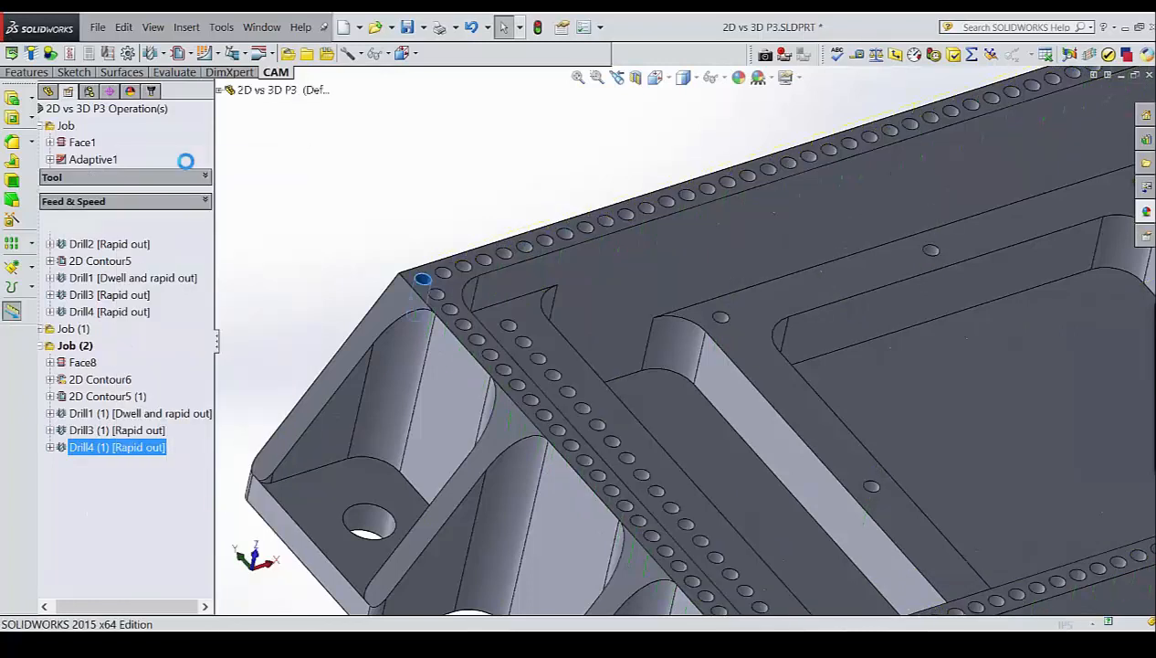
pyautogui.click(110, 149)
pyautogui.click(100, 197)
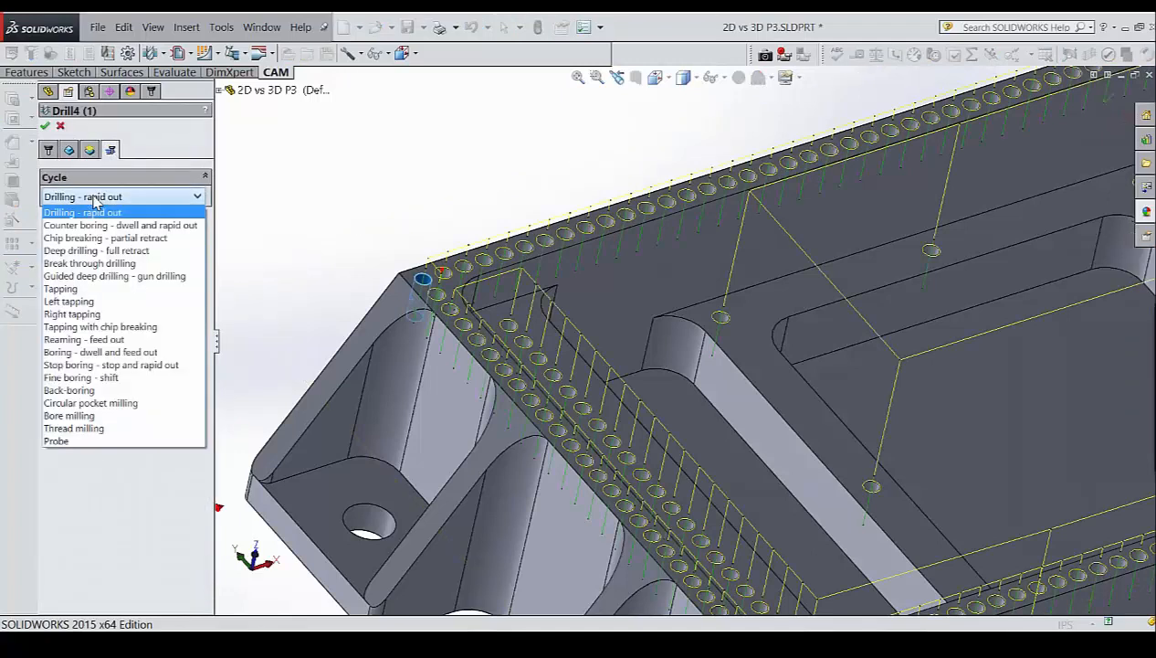
pyautogui.click(97, 289)
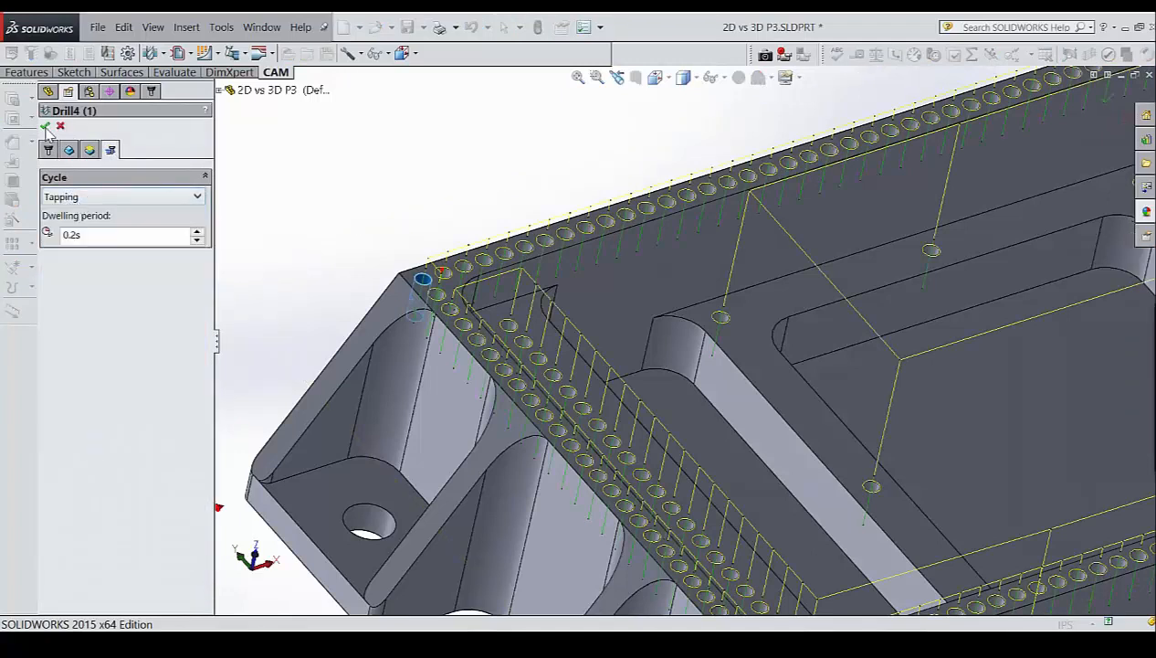
pyautogui.click(45, 125)
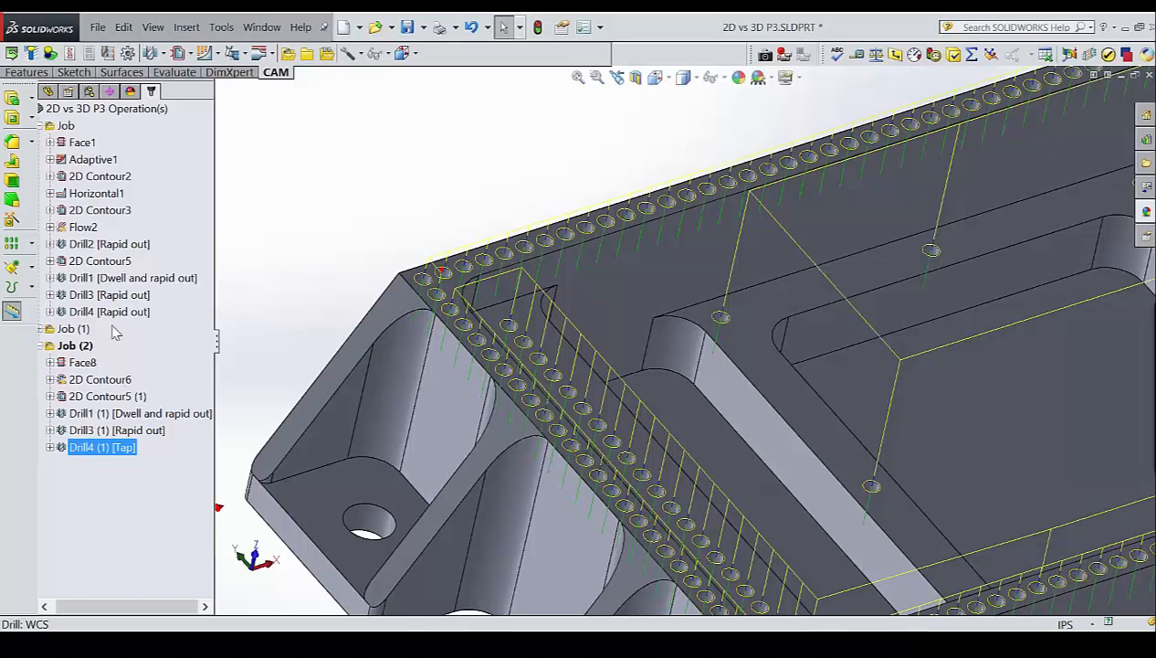
# Display the toolpaths of Drill1, Drill3 and Drill4 in the first Job one after another.
pyautogui.click(100, 277)
pyautogui.click(114, 294)
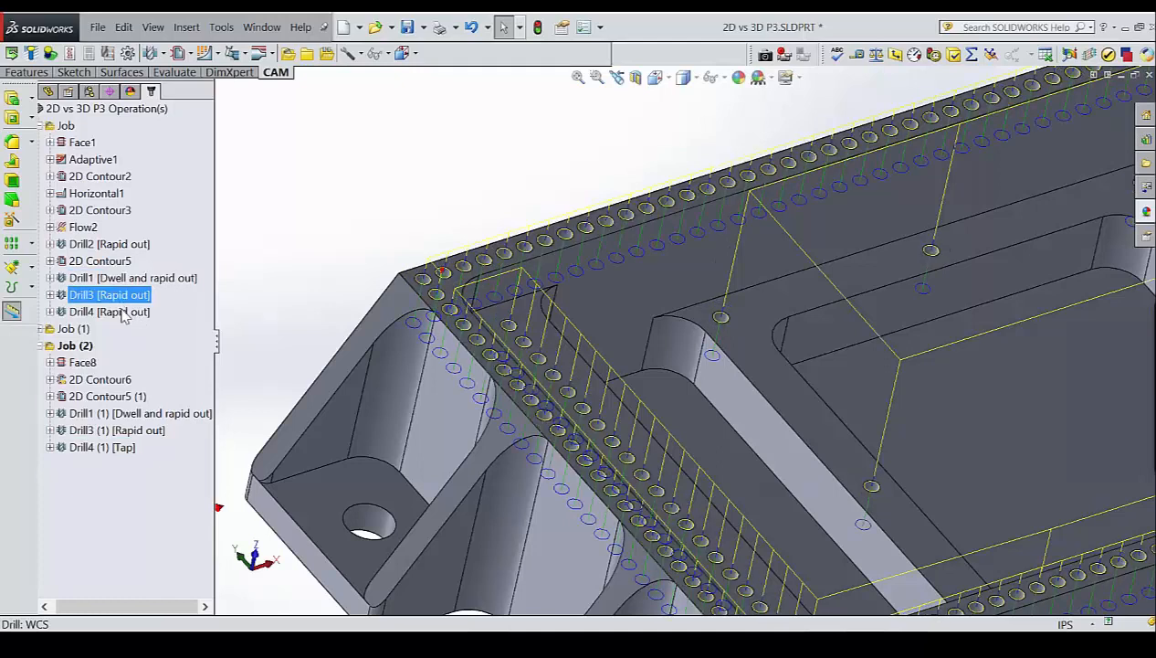
pyautogui.click(125, 312)
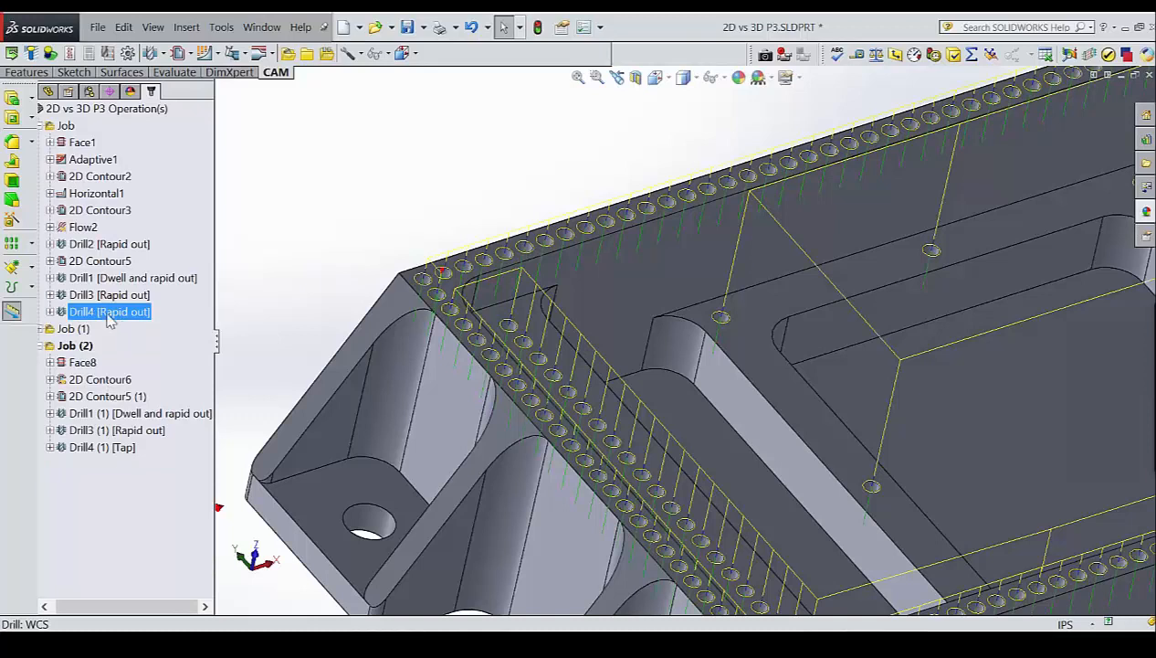
# Edit Drill4 (1) in Job (2), changing its cycle to Right tapping and its dwelling period to 0 s.
pyautogui.click(120, 449)
pyautogui.click(146, 157)
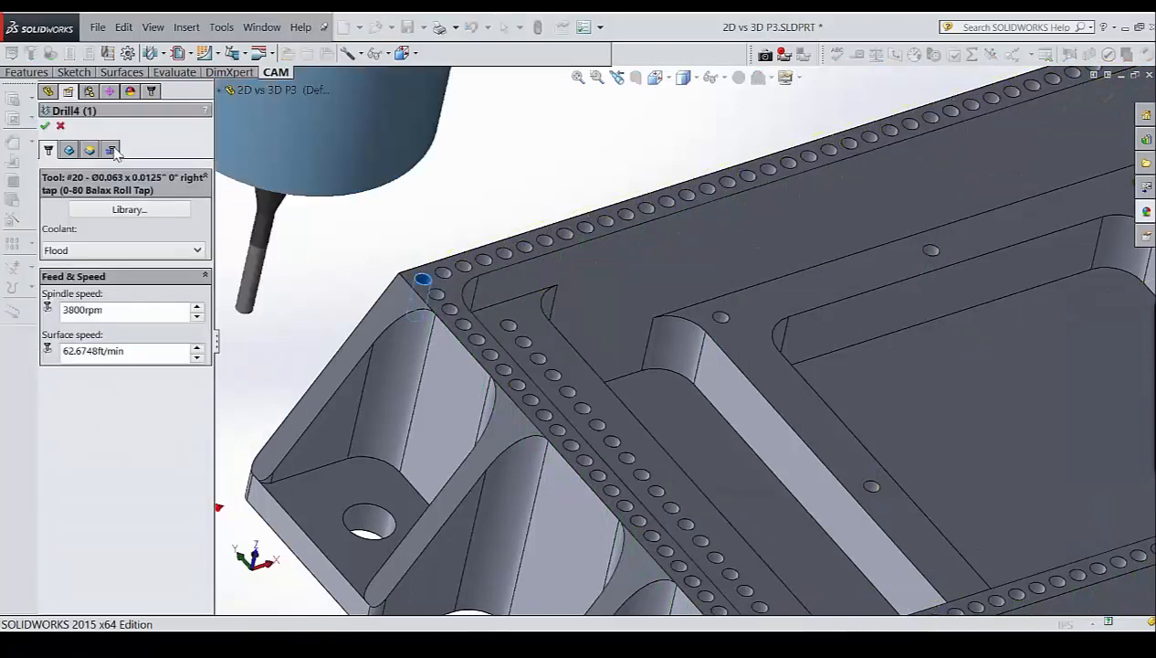
pyautogui.click(112, 150)
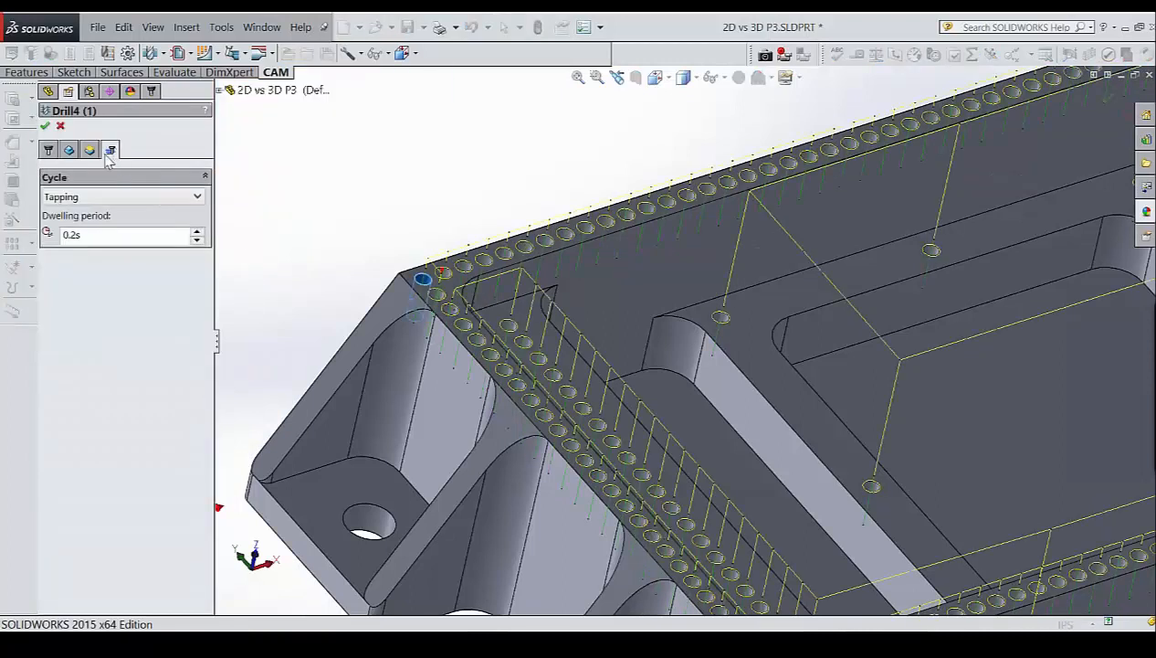
pyautogui.click(77, 199)
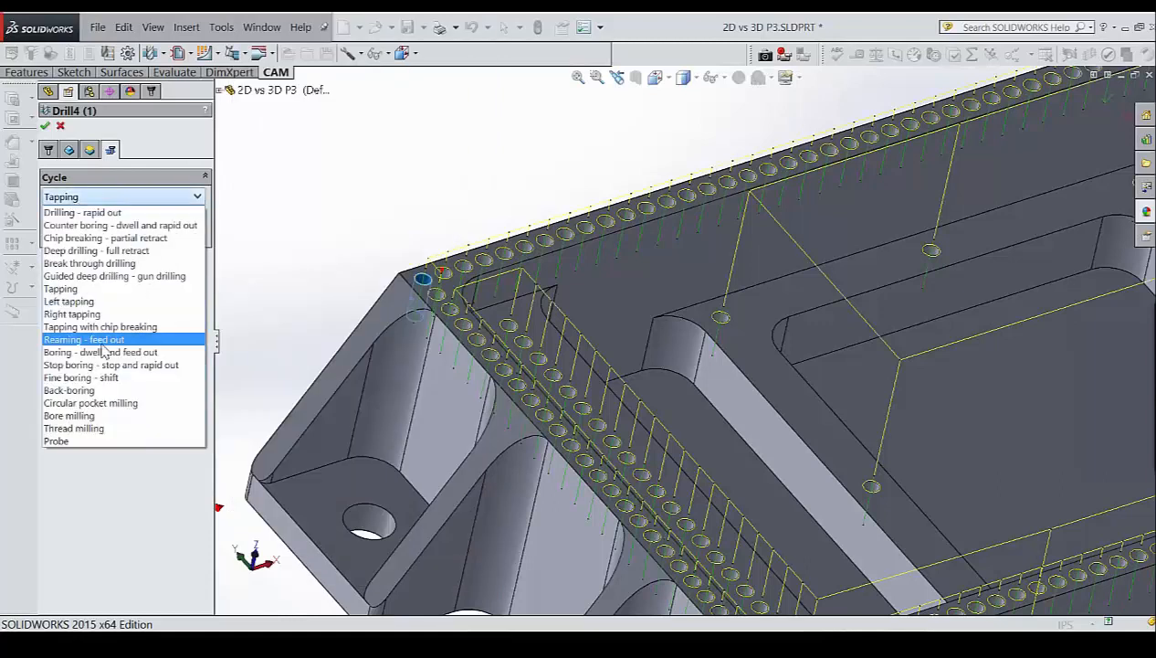
pyautogui.click(91, 313)
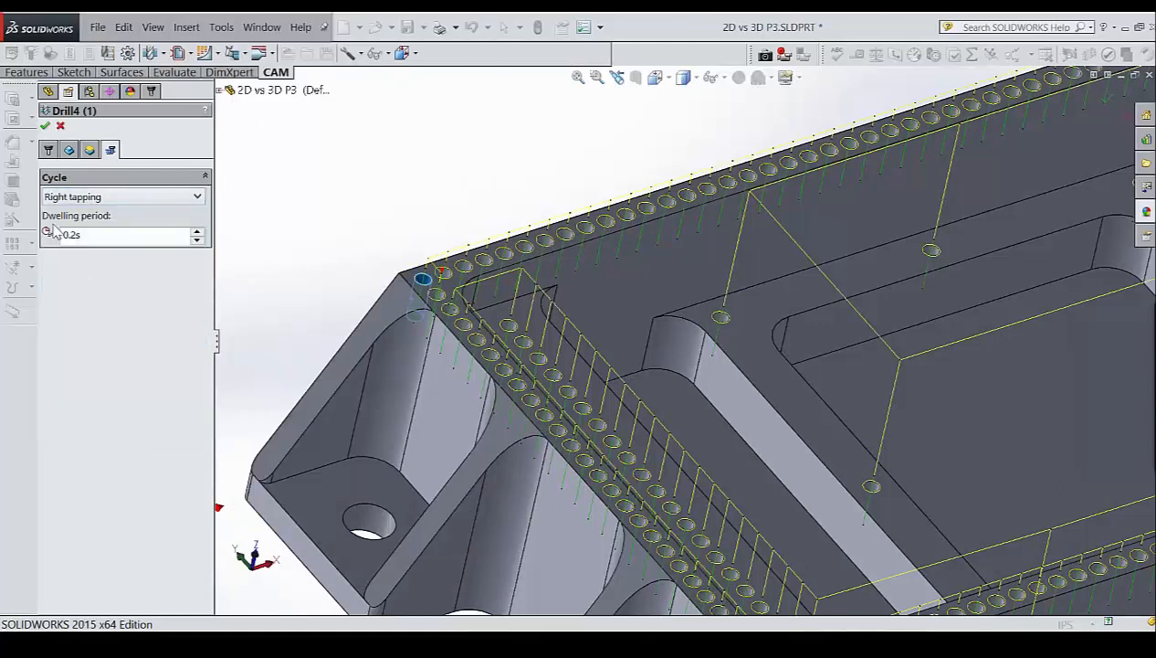
pyautogui.moveTo(93, 236); pyautogui.dragTo(2, 258)
pyautogui.write('0.')
pyautogui.click(43, 126)
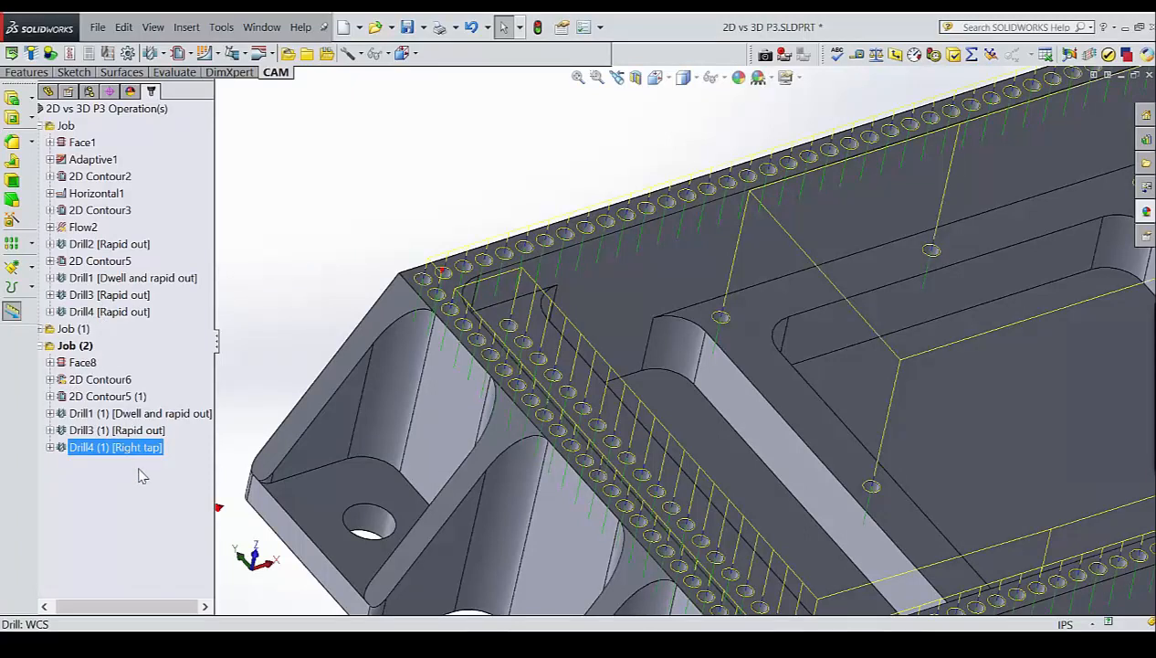
# Store Drill1 (1), Drill3 (1) and Drill4 (1) as a template, overwriting the existing 0-80 SPOT-DRILL-TAP.hsmworks-template file.
pyautogui.moveTo(155, 480); pyautogui.dragTo(130, 423)
pyautogui.rightClick(131, 423)
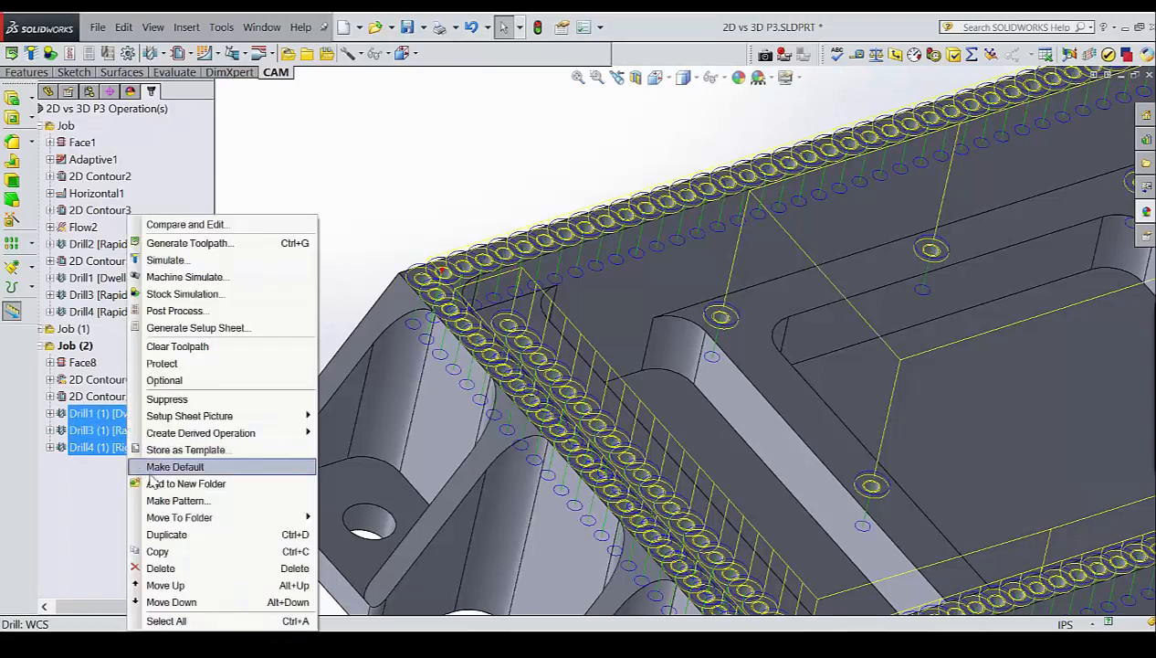
pyautogui.click(164, 449)
pyautogui.click(575, 257)
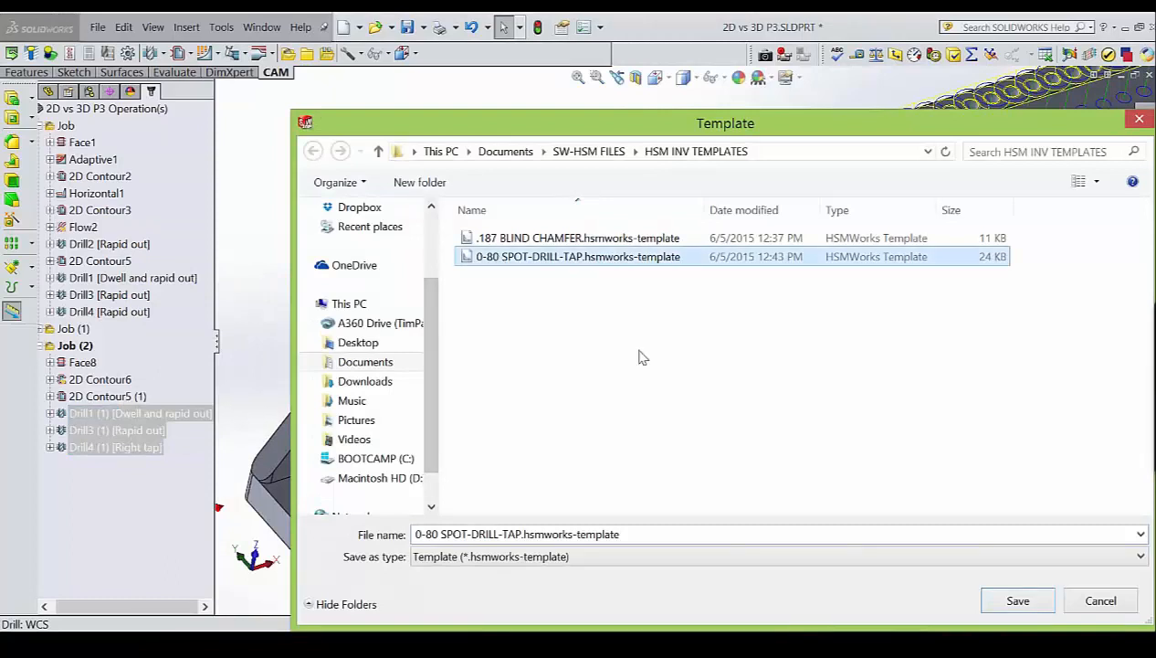
pyautogui.click(1001, 599)
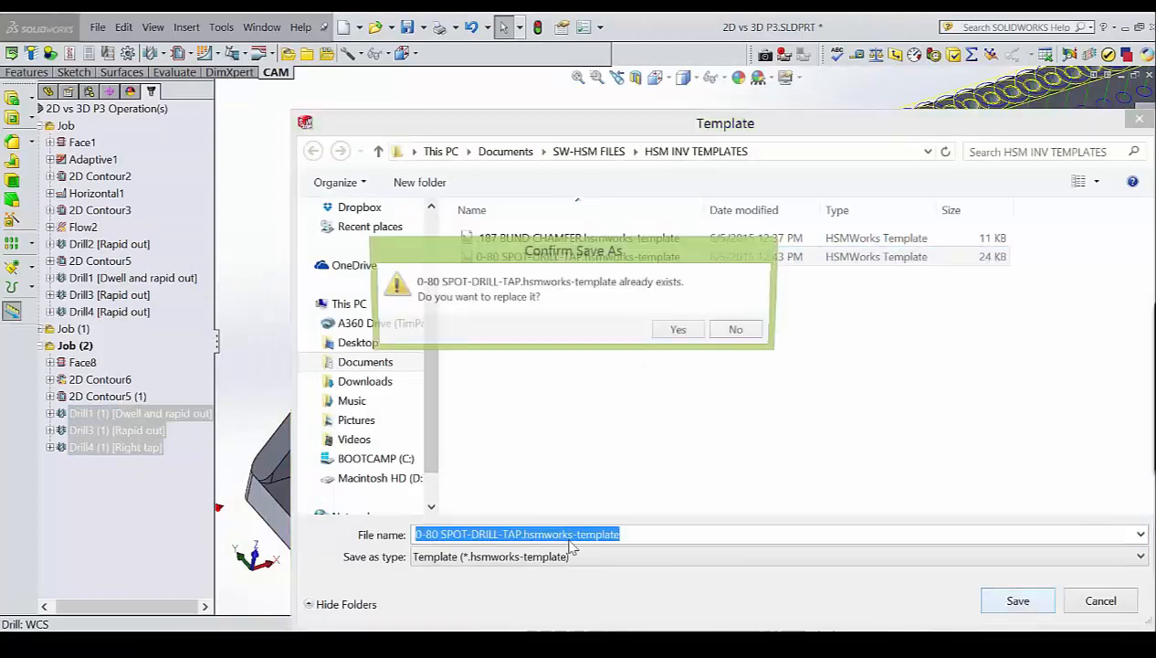
pyautogui.click(678, 332)
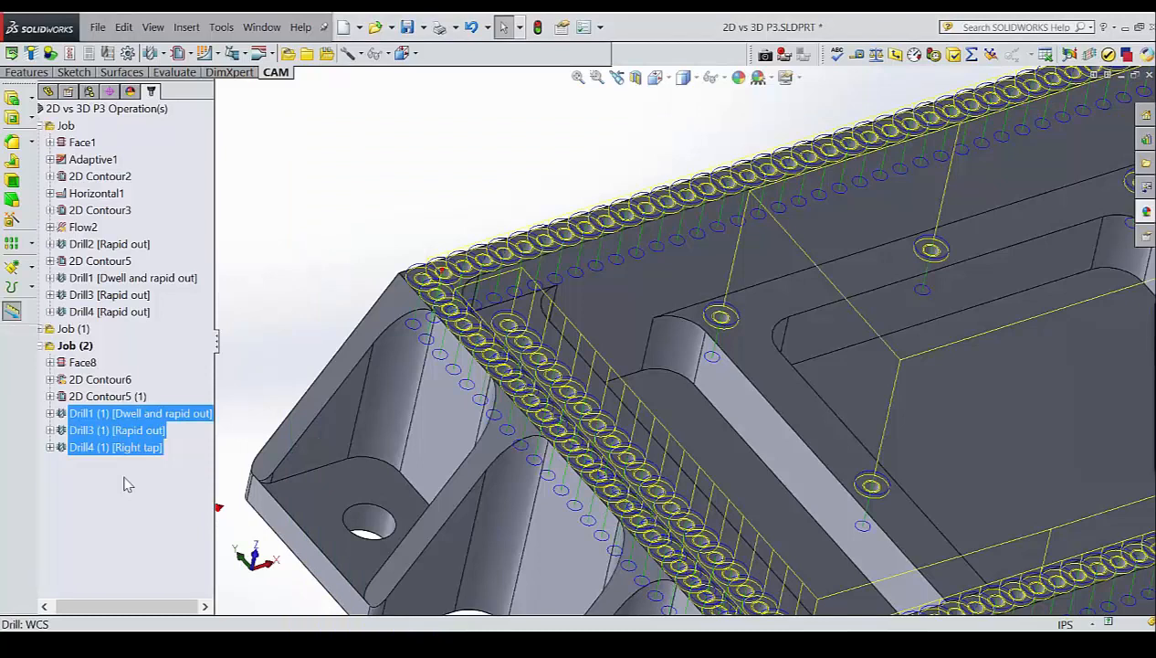
pyautogui.click(112, 478)
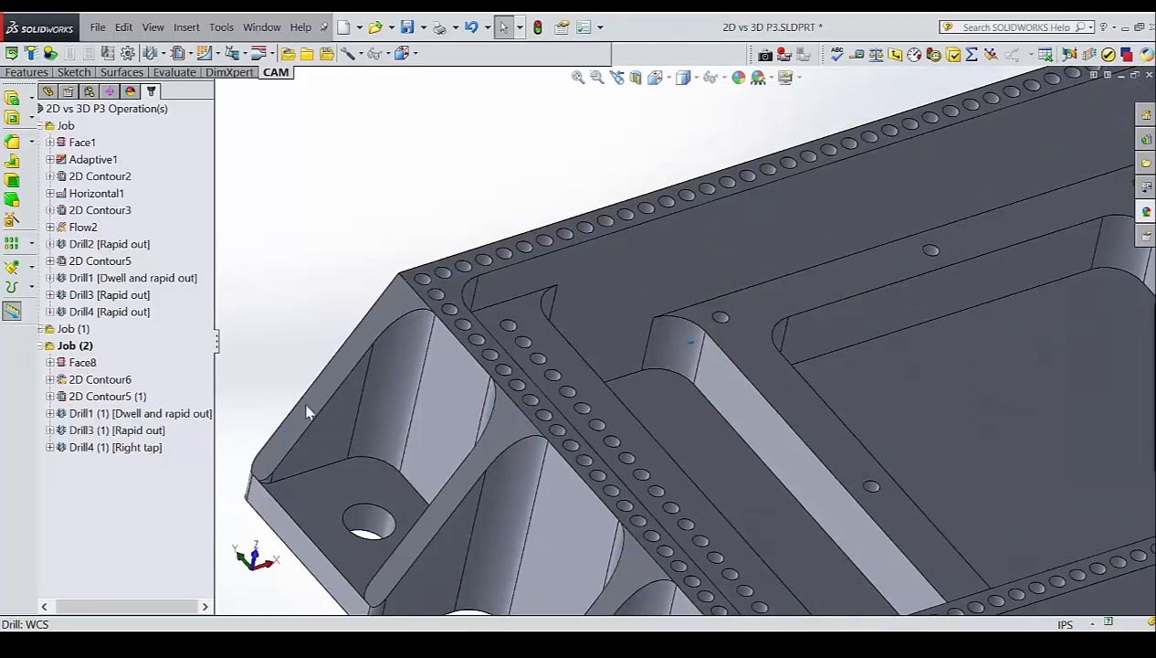
# Examine the part's underside with the engraved EX123456-REV-A text, the corner holes and the end cutouts.
pyautogui.moveTo(348, 186); pyautogui.dragTo(348, 187, button='middle')
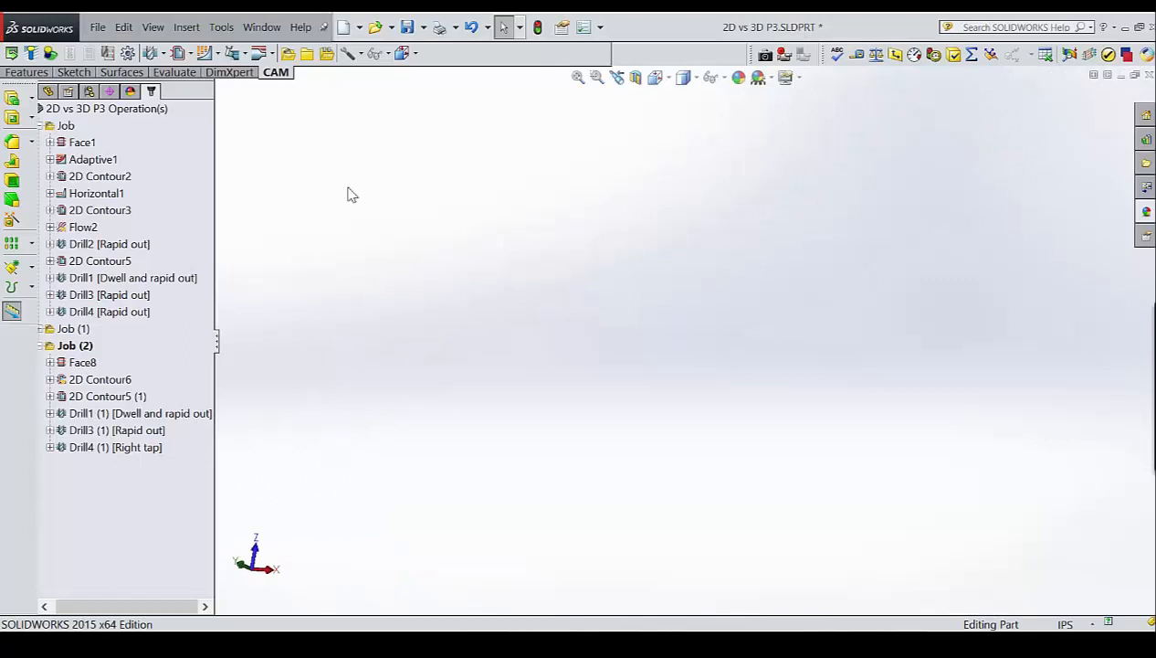
pyautogui.hotkey('ctrl', '6')
pyautogui.scroll(3, 729, 504)
pyautogui.moveTo(666, 391); pyautogui.dragTo(666, 388, button='middle')
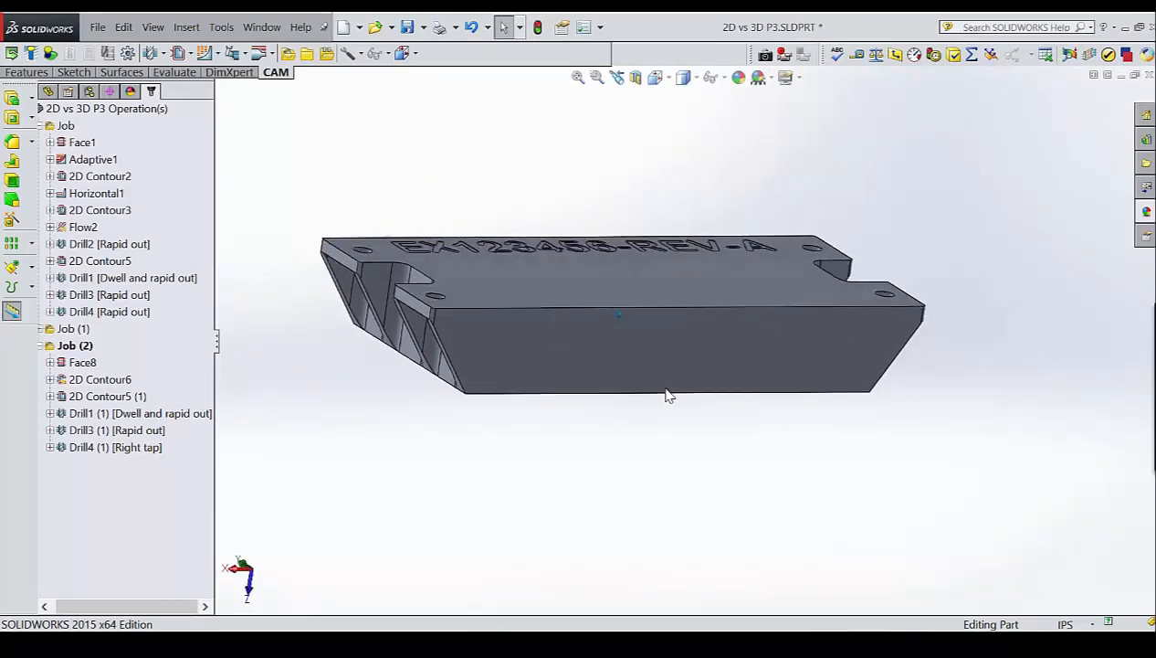
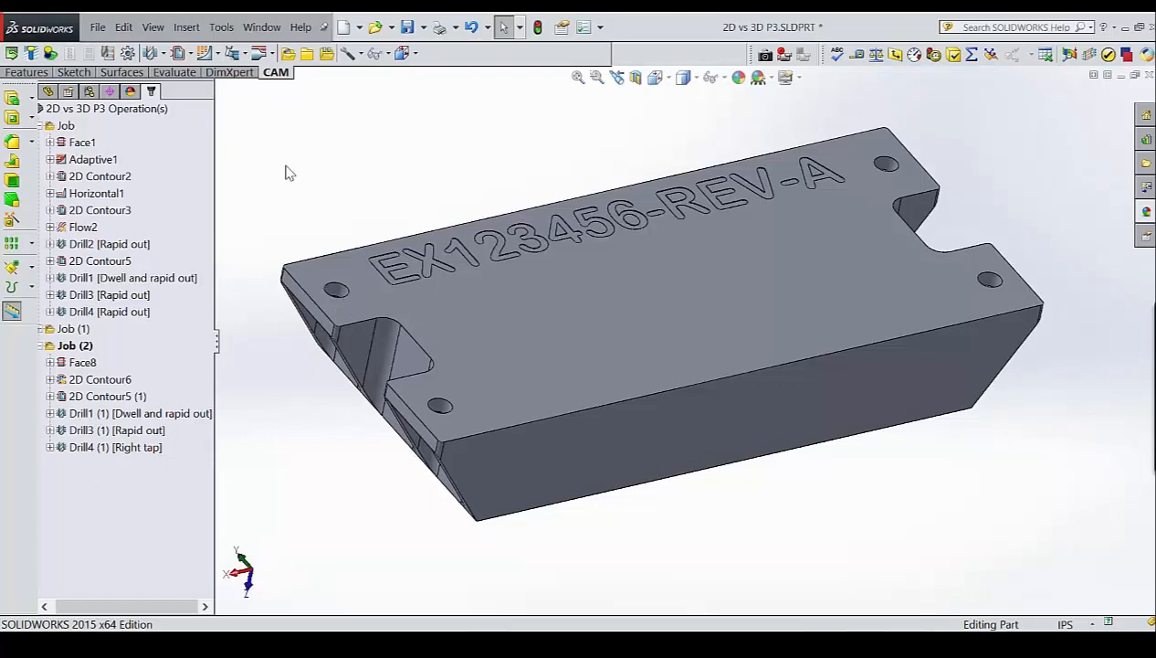
pyautogui.scroll(-5, 370, 300)
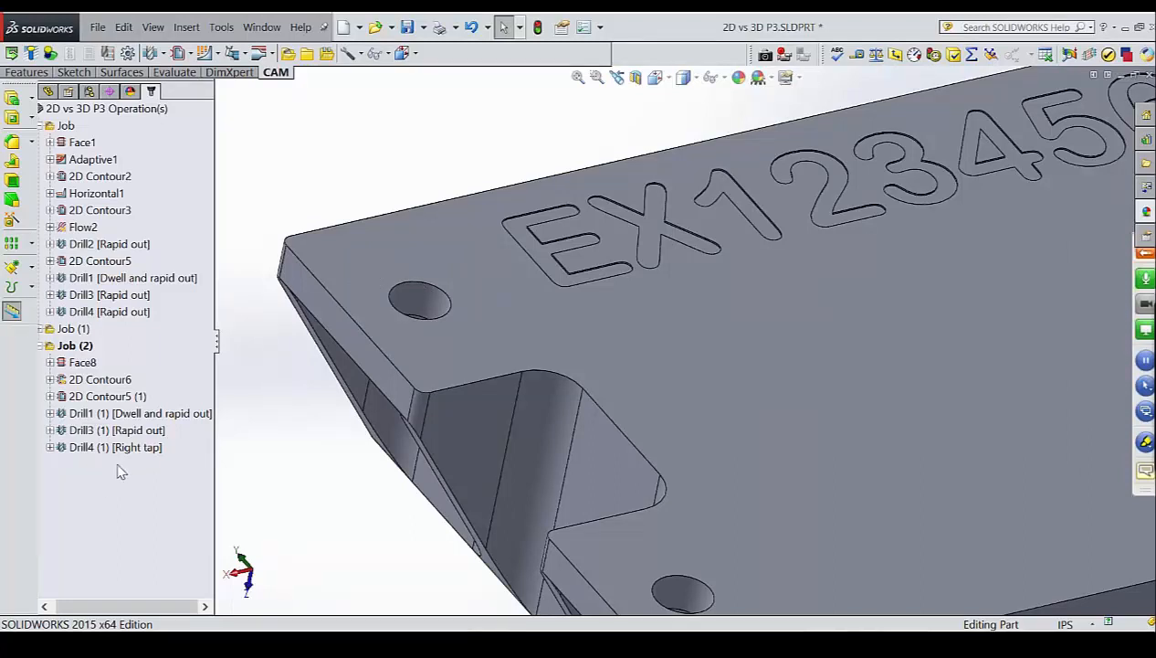
pyautogui.rightClick(79, 491)
pyautogui.moveTo(87, 500)
pyautogui.press('Escape')
pyautogui.click(98, 416)
pyautogui.rightClick(97, 420)
pyautogui.click(78, 500)
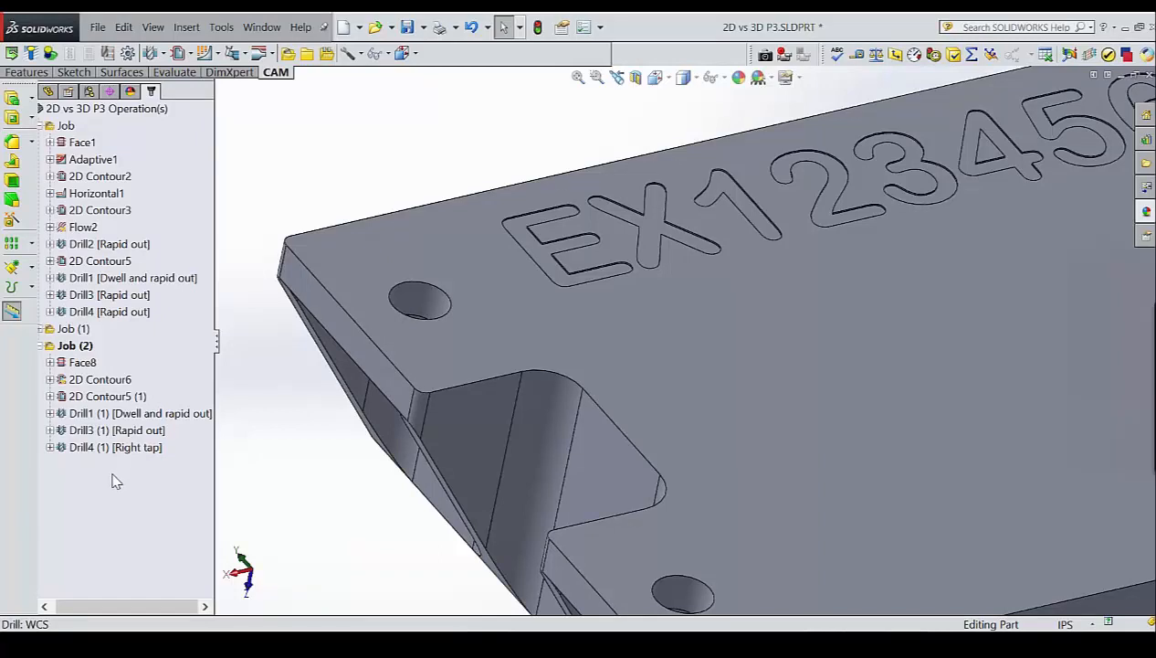
pyautogui.scroll(2, 619, 185)
pyautogui.scroll(3, 676, 186)
pyautogui.scroll(2, 673, 186)
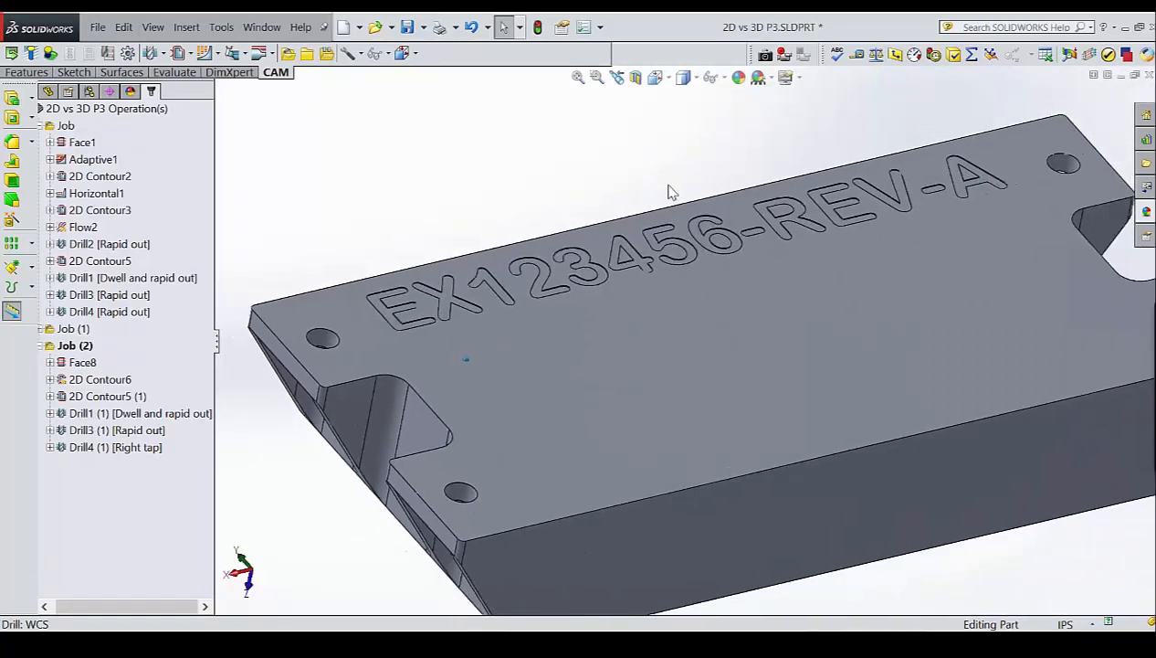
# Display the 2D Contour5 toolpath, collapse Job (2) in the operation tree and show the part's pocket side.
pyautogui.click(91, 262)
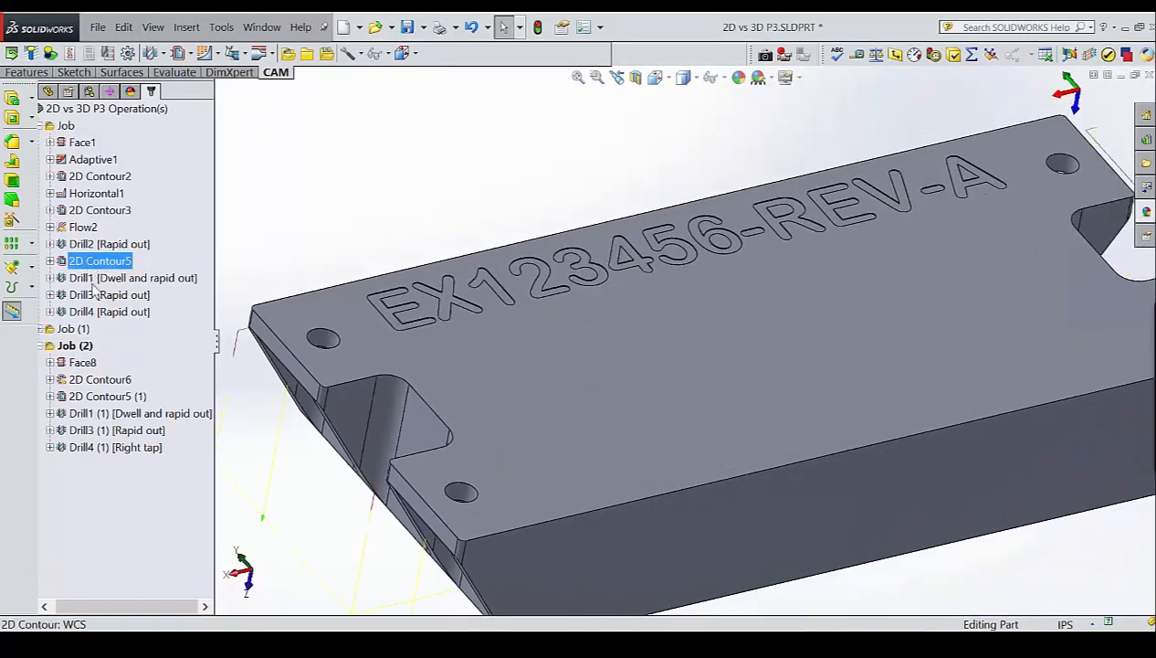
pyautogui.click(43, 347)
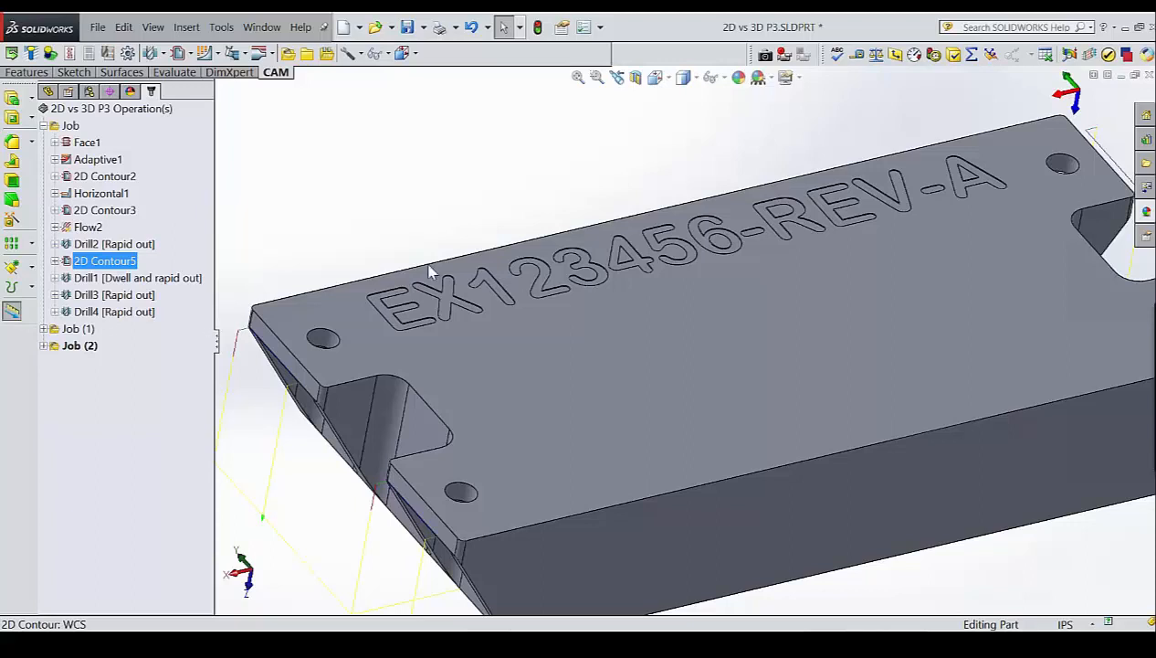
pyautogui.moveTo(444, 262); pyautogui.dragTo(444, 262, button='middle')
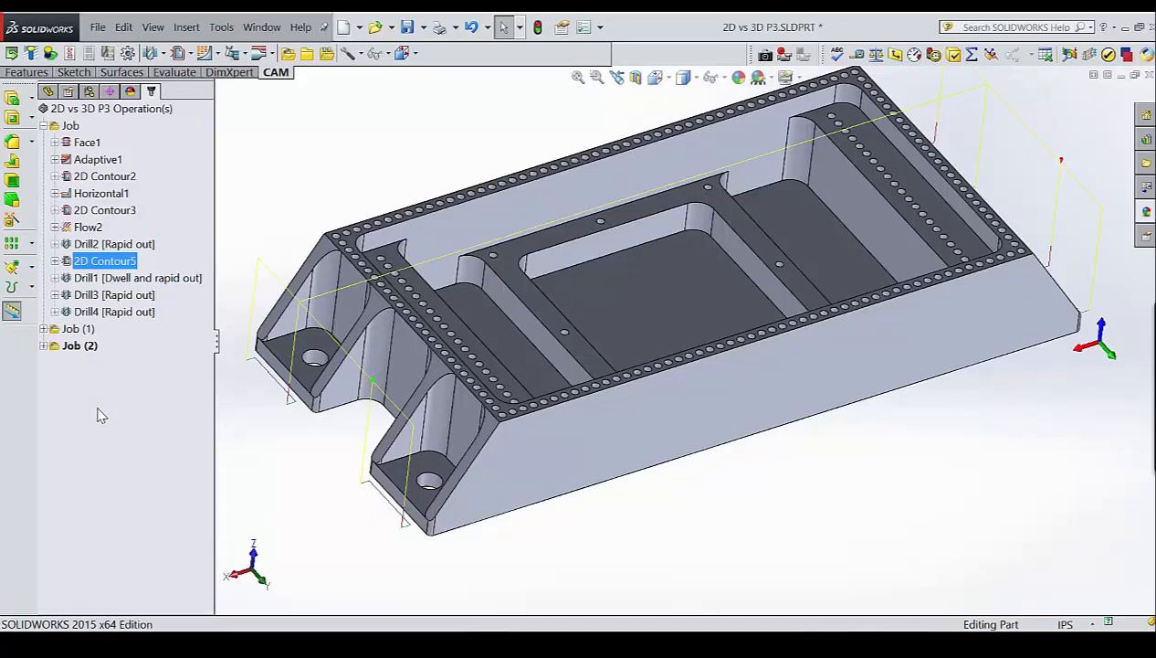
# Open Drill1 in the first Job and review its heights and hole selection settings.
pyautogui.click(105, 279)
pyautogui.doubleClick(105, 279)
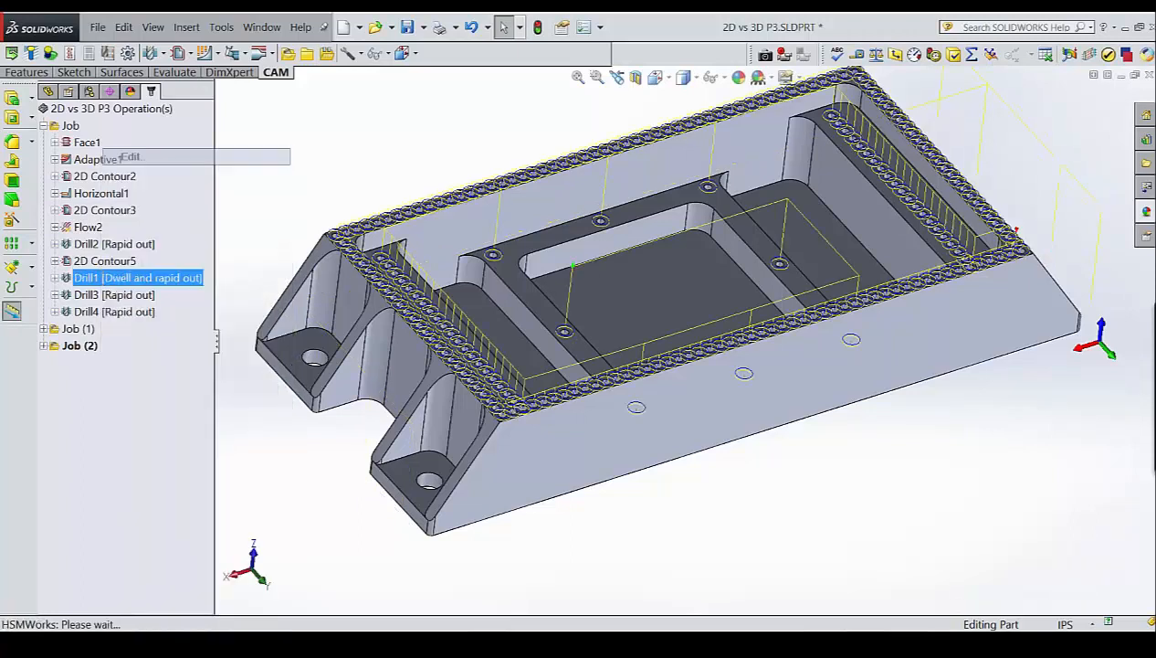
pyautogui.click(88, 151)
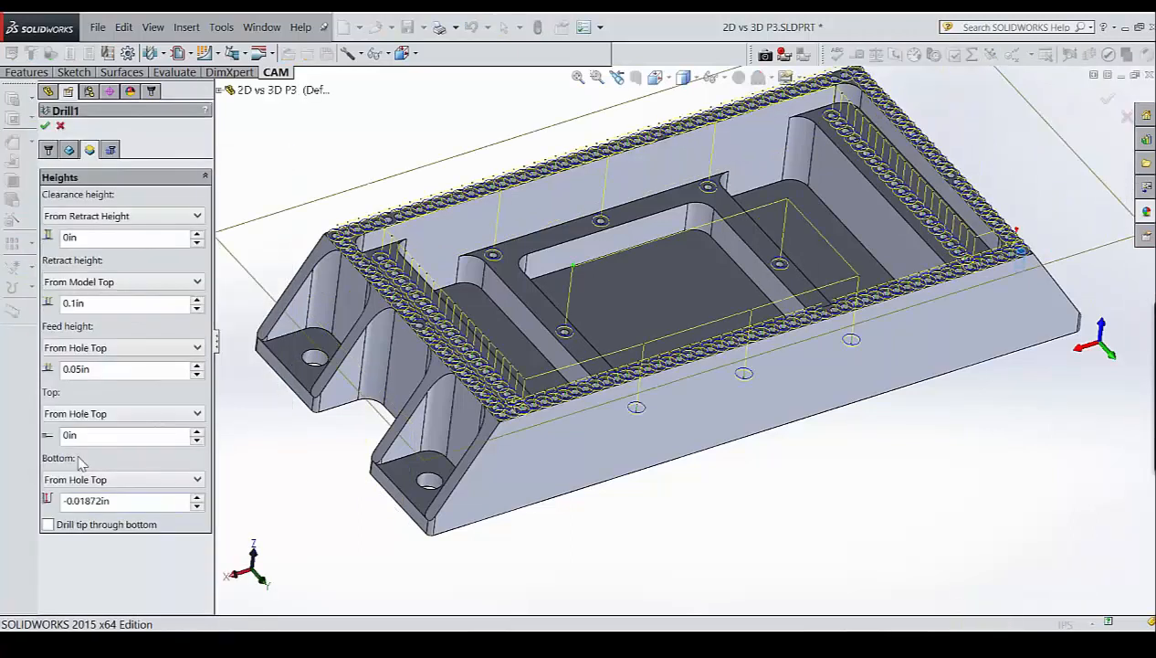
pyautogui.click(70, 152)
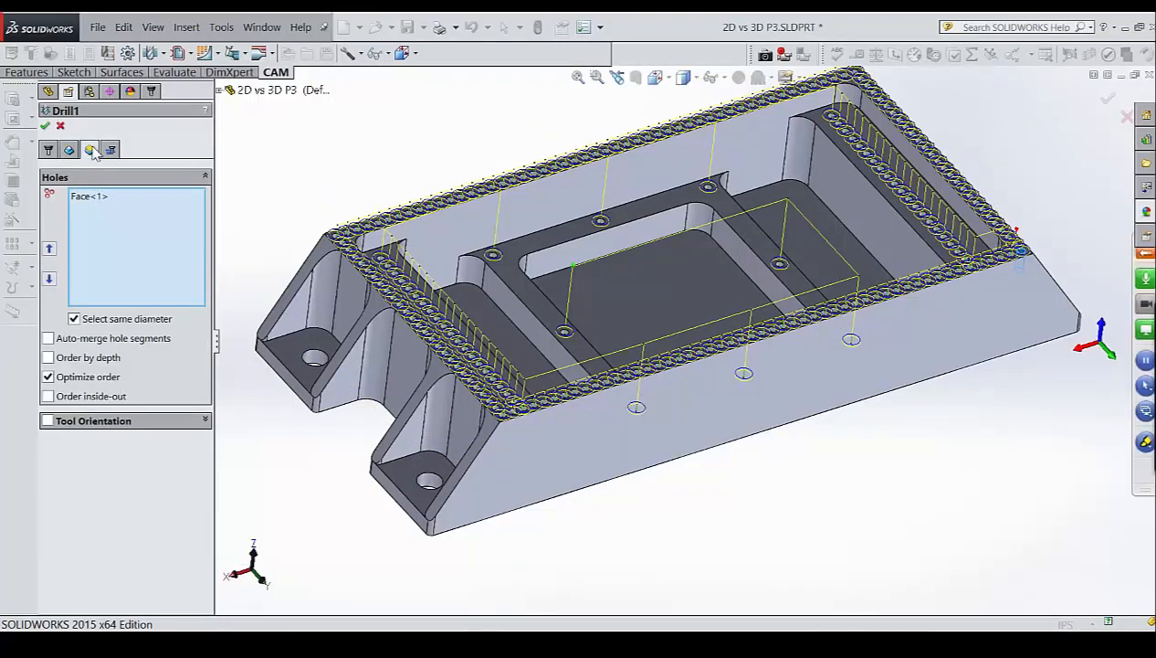
pyautogui.click(91, 150)
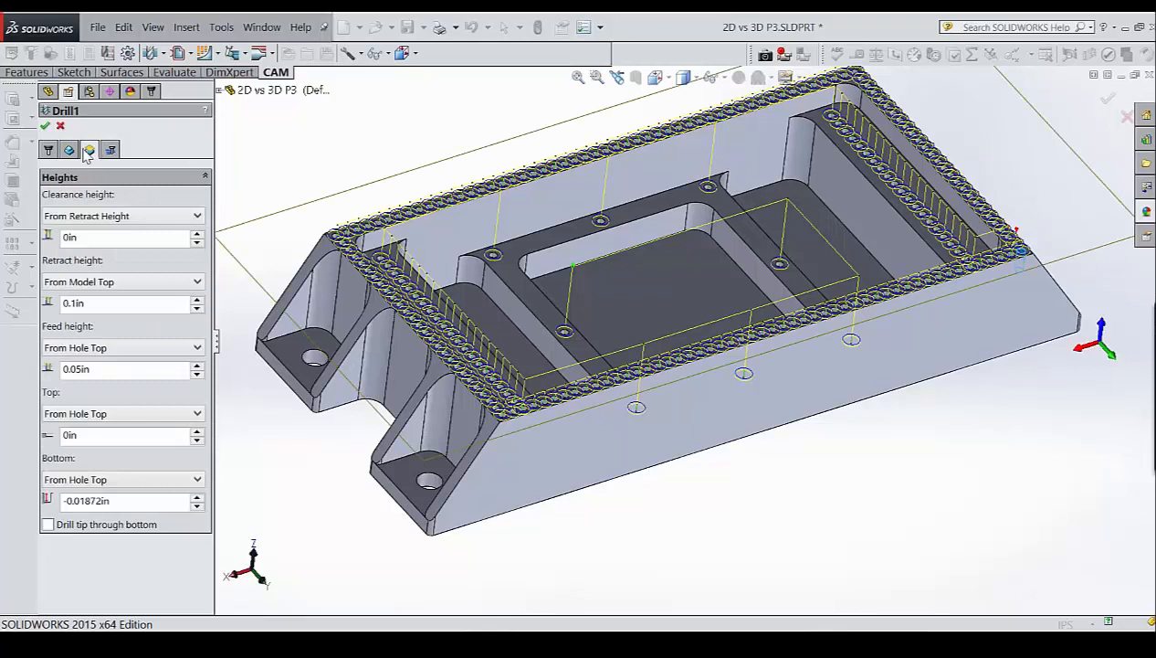
pyautogui.click(49, 151)
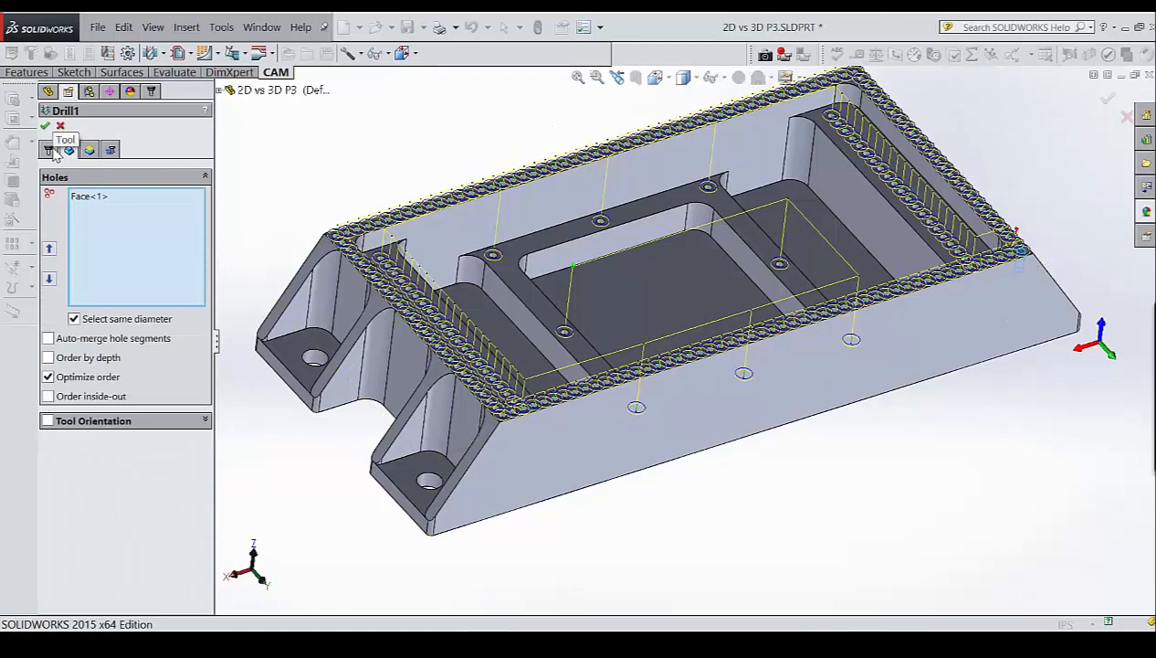
pyautogui.click(45, 126)
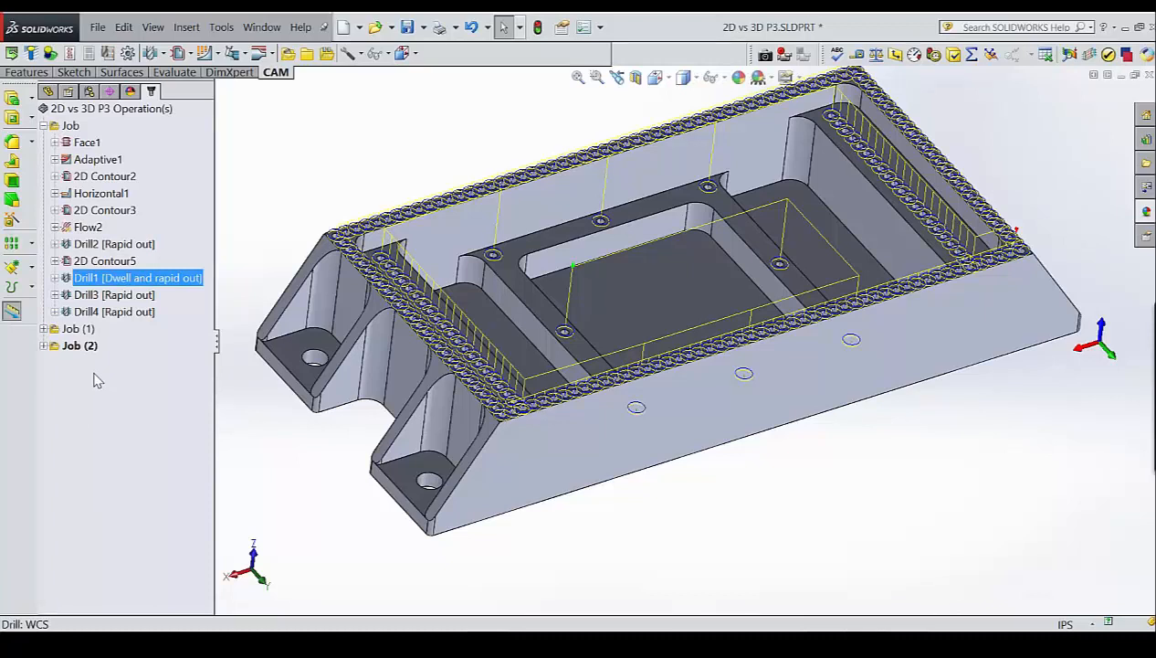
# Try setting the bottom height of Drill1 in the first Job to To Chamfer Width and discard the edit.
pyautogui.rightClick(101, 286)
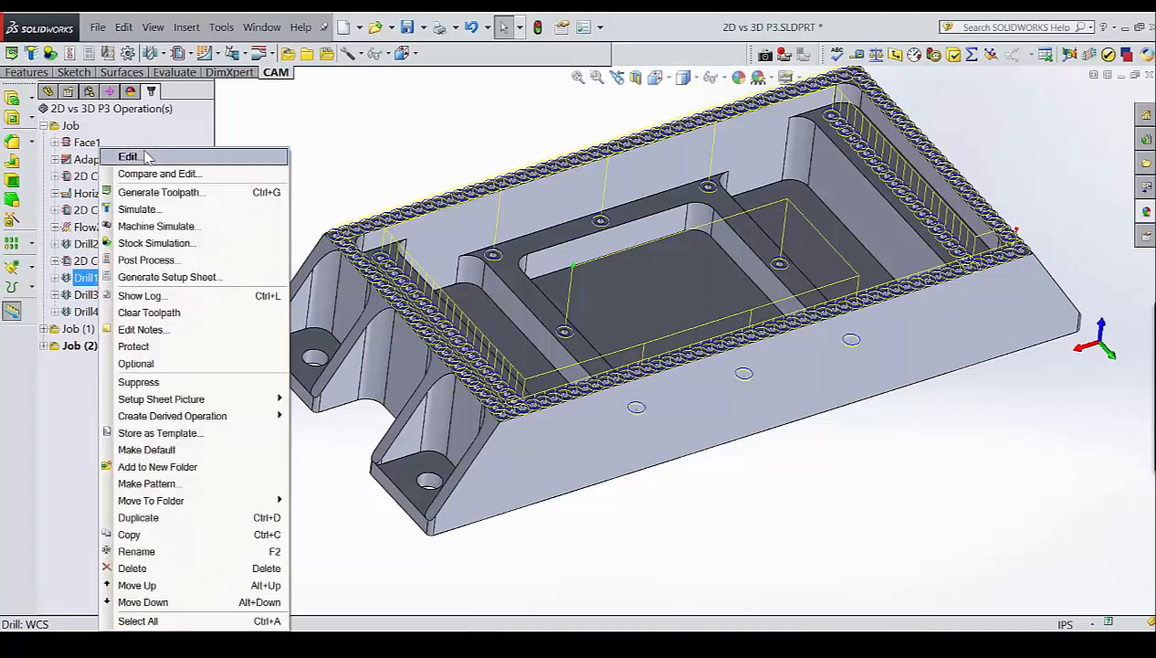
pyautogui.click(142, 155)
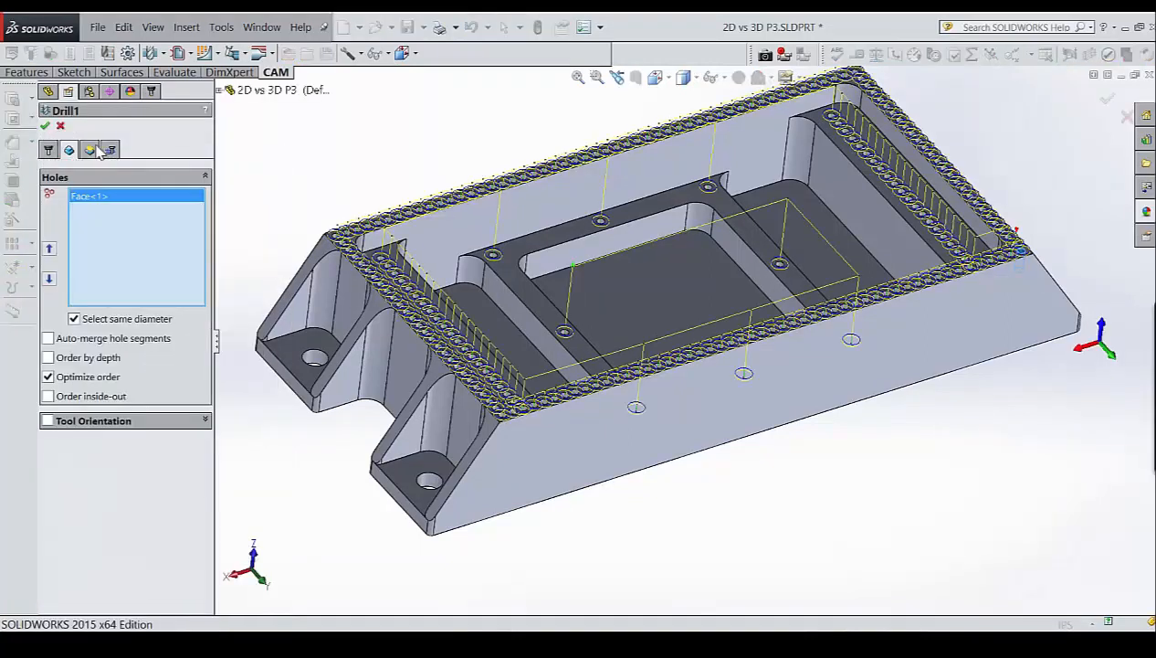
pyautogui.click(89, 149)
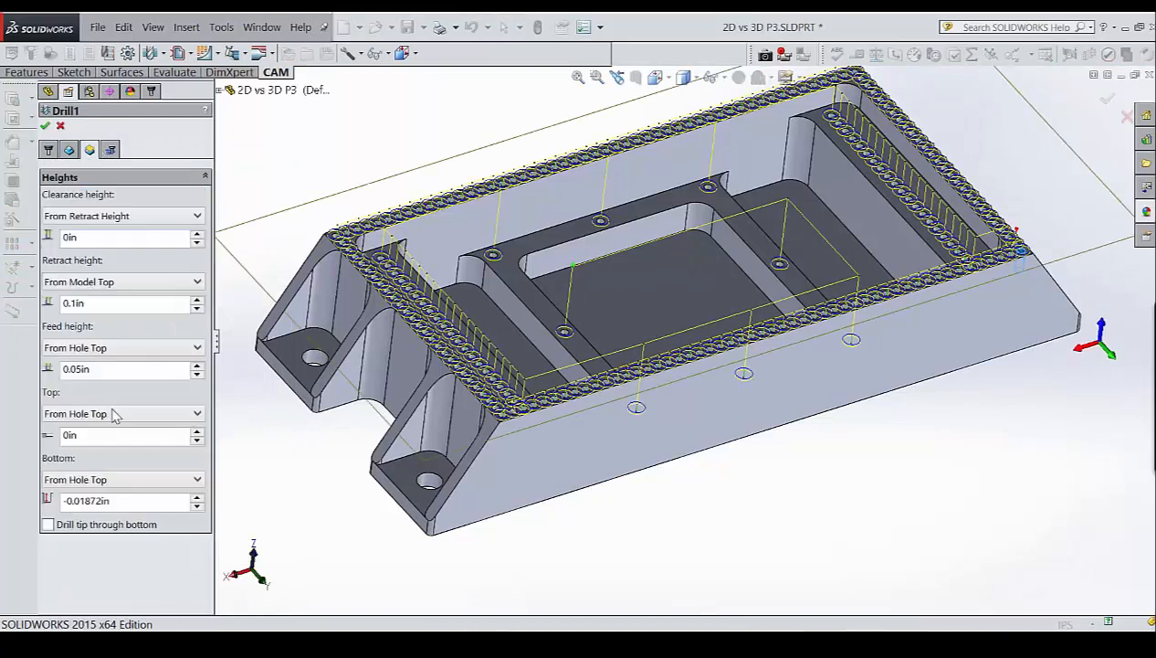
pyautogui.click(84, 481)
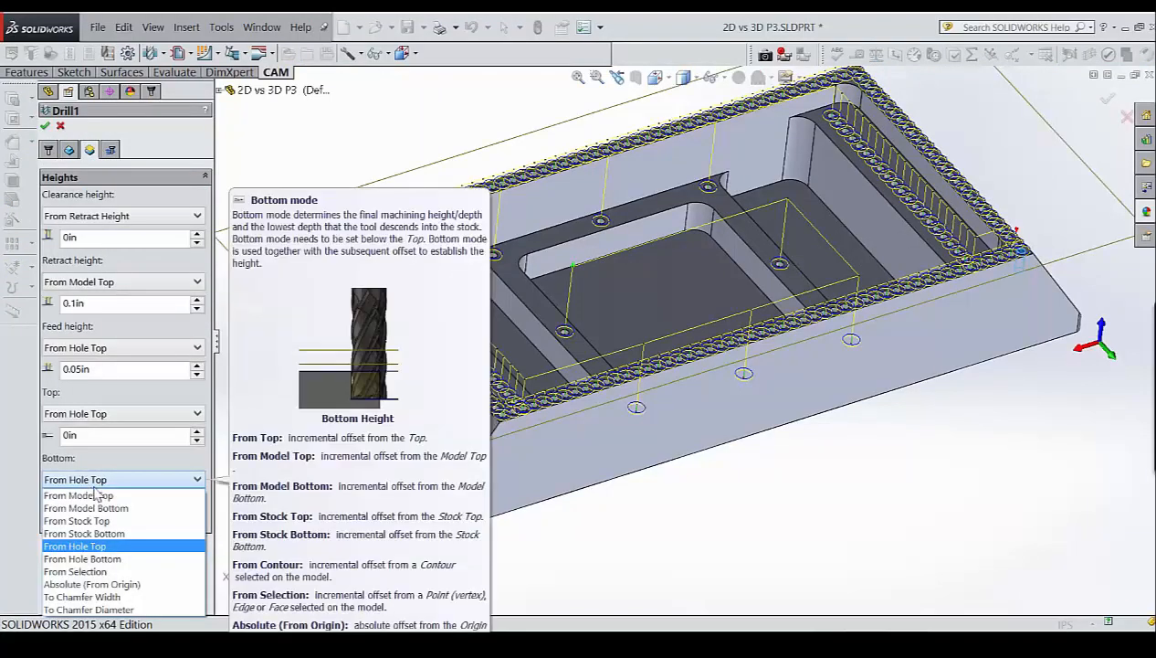
pyautogui.click(87, 596)
pyautogui.doubleClick(98, 497)
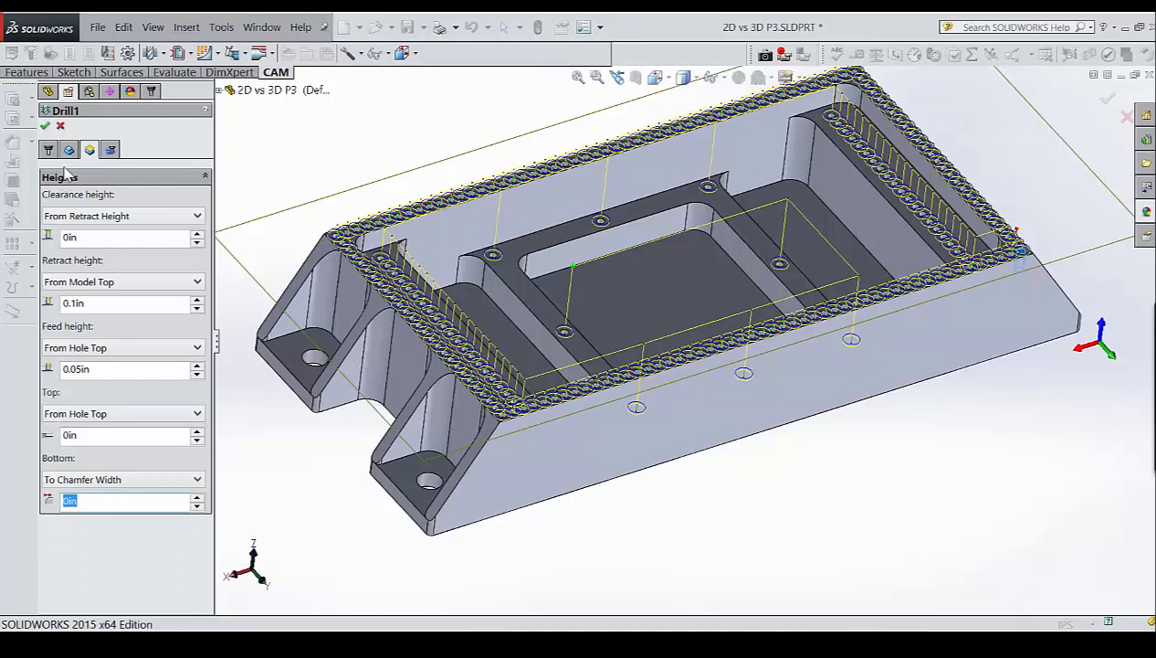
pyautogui.click(113, 480)
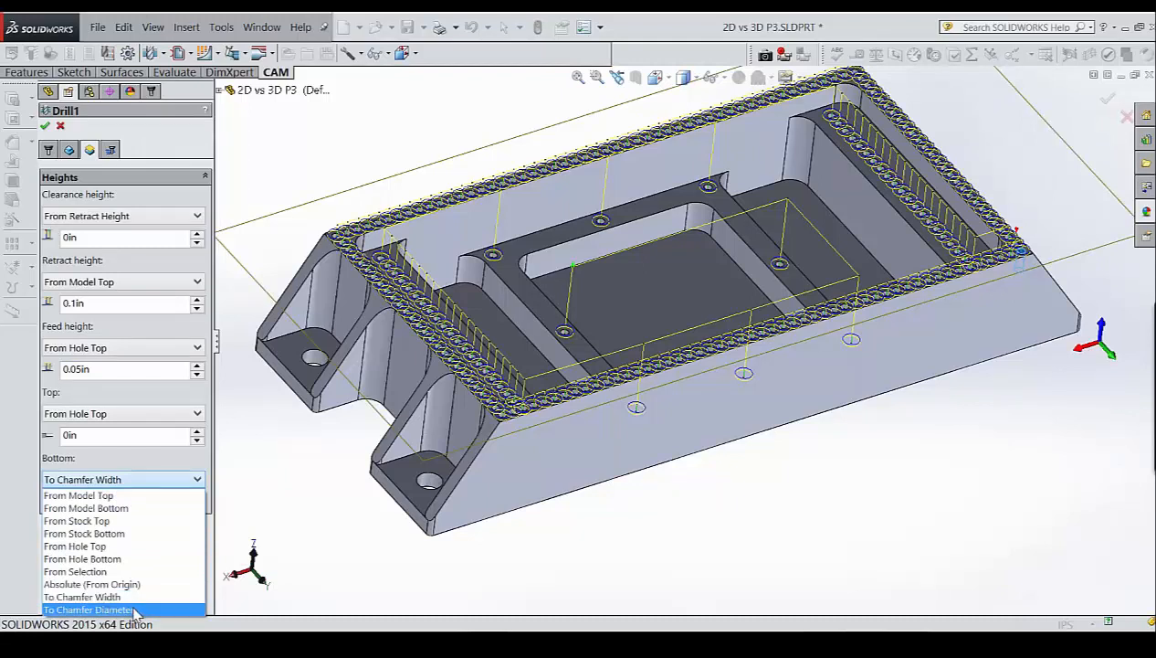
pyautogui.click(62, 128)
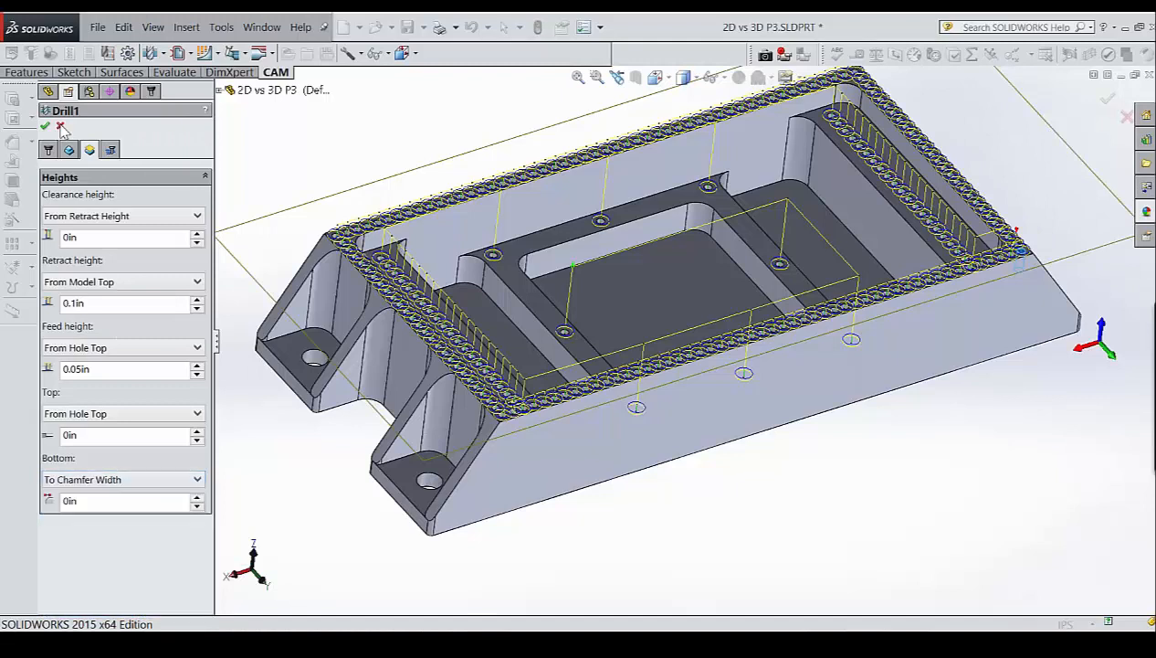
pyautogui.click(62, 128)
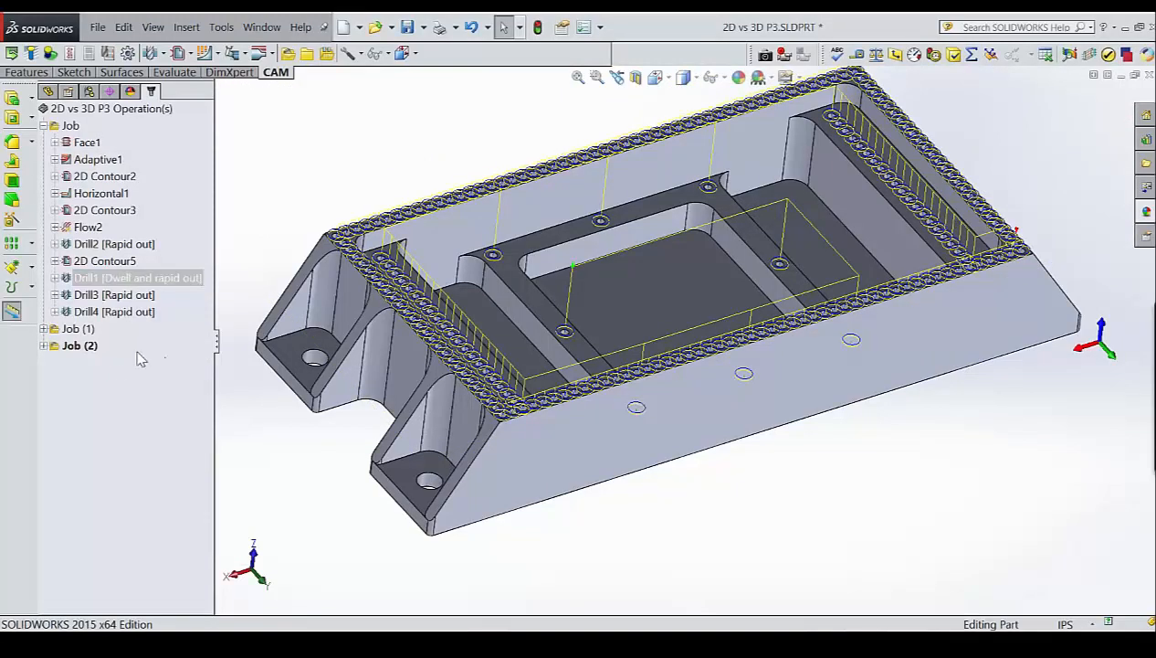
# Delete the Job (2) folder from the operation tree.
pyautogui.moveTo(463, 367); pyautogui.dragTo(26, 348, button='middle')
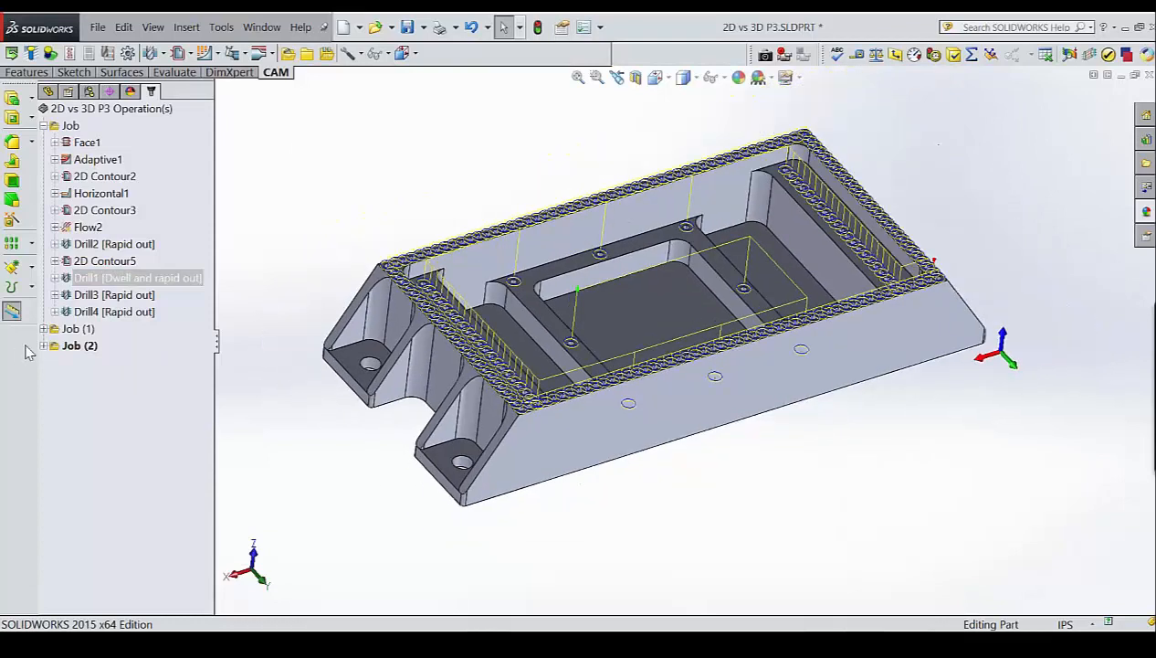
pyautogui.click(73, 346)
pyautogui.rightClick(72, 350)
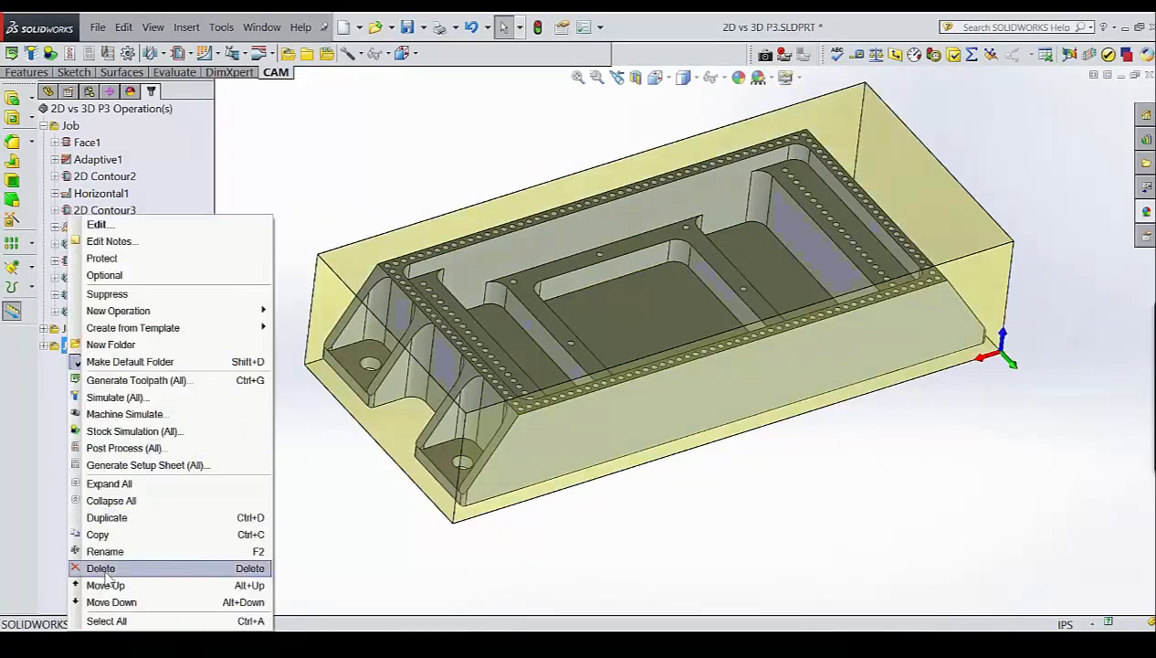
pyautogui.click(92, 565)
pyautogui.click(663, 376)
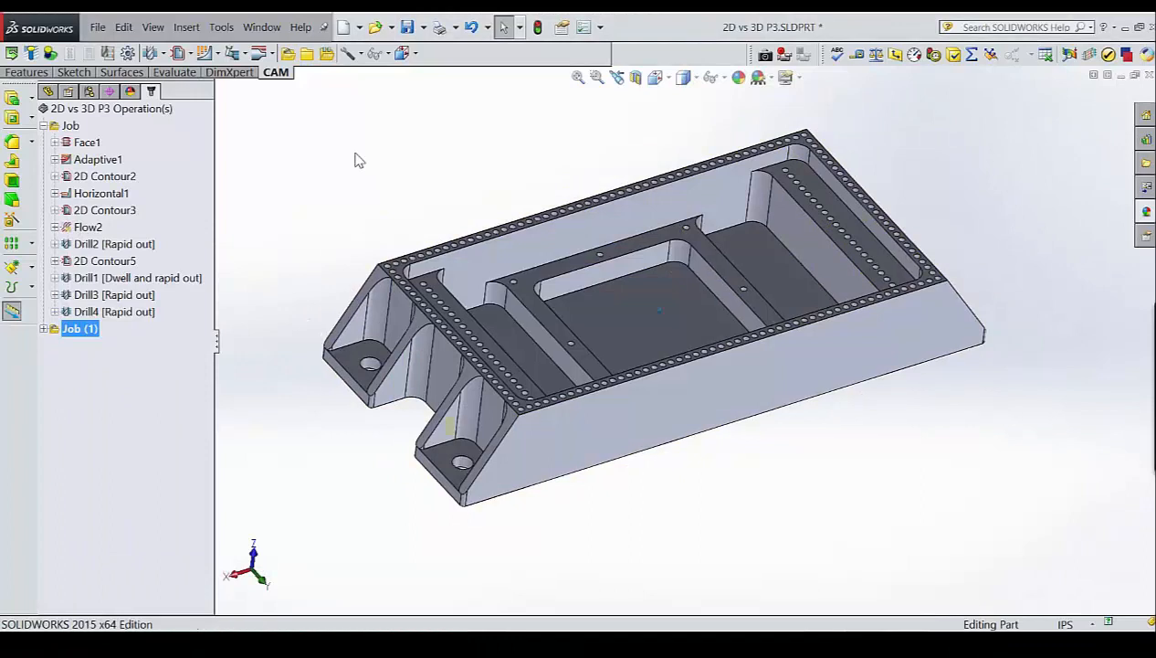
# Expand Job (1), turn the part to its engraved side and paste a copy of the first Job into the operation tree.
pyautogui.click(71, 329)
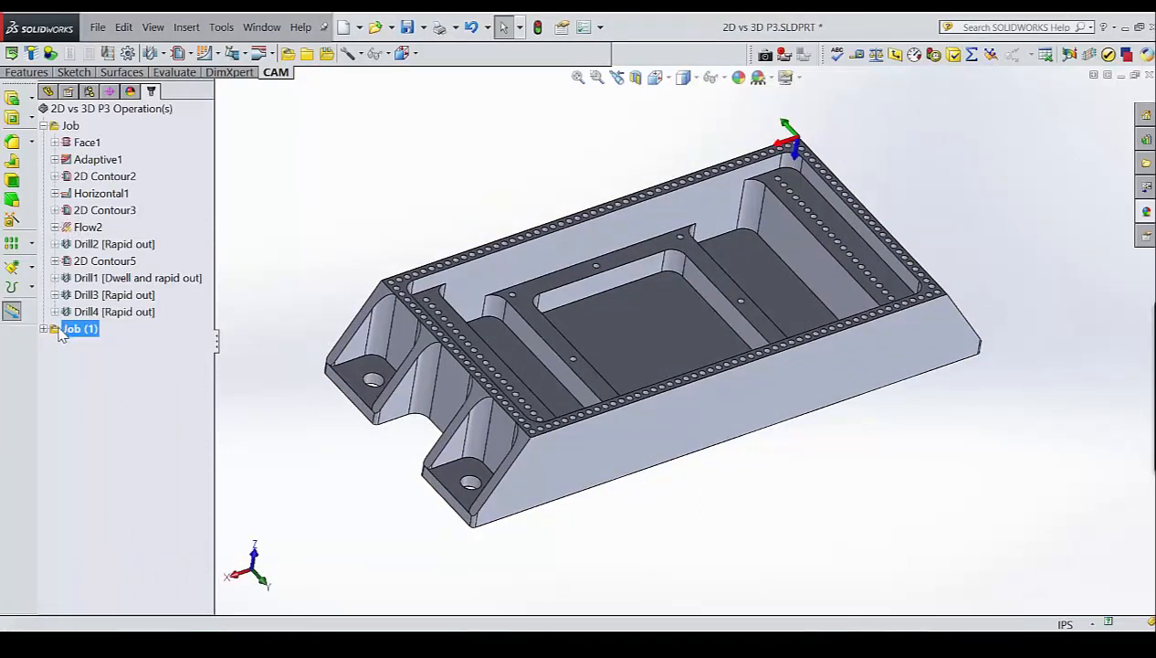
pyautogui.moveTo(430, 189); pyautogui.dragTo(490, 257, button='middle')
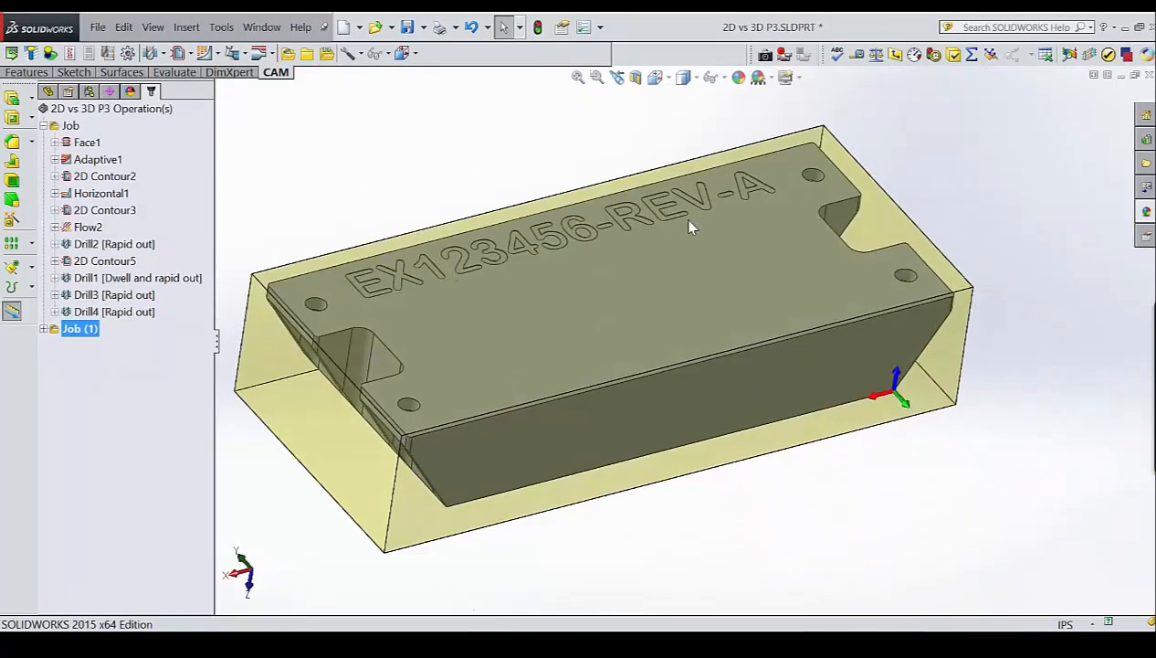
pyautogui.click(43, 329)
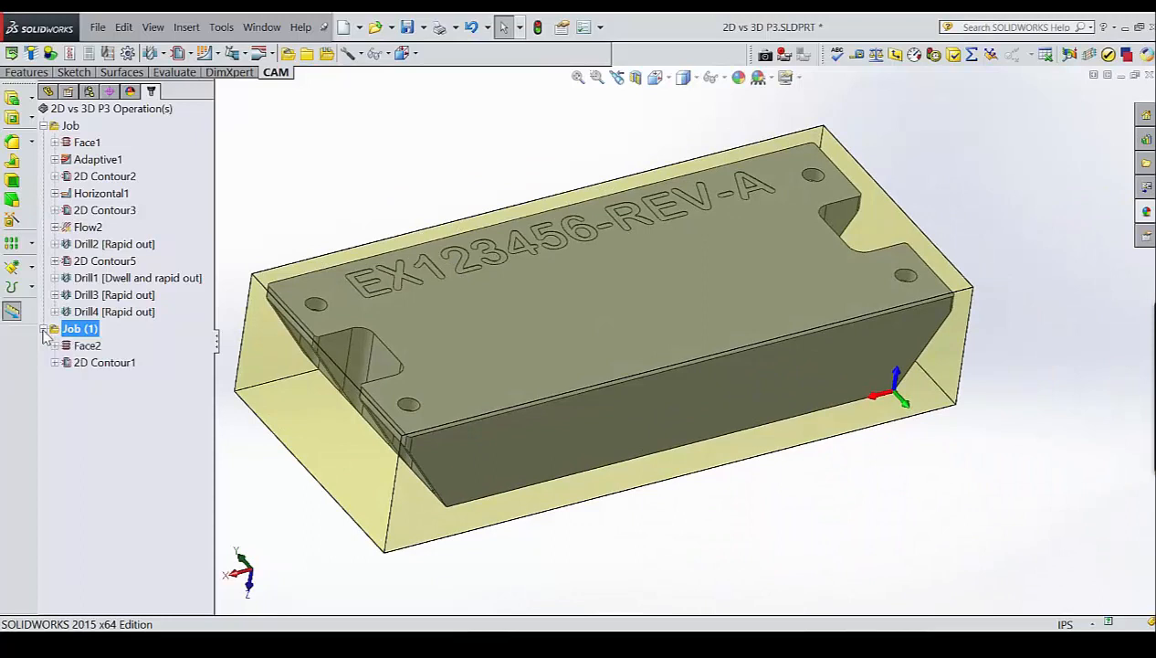
pyautogui.click(52, 126)
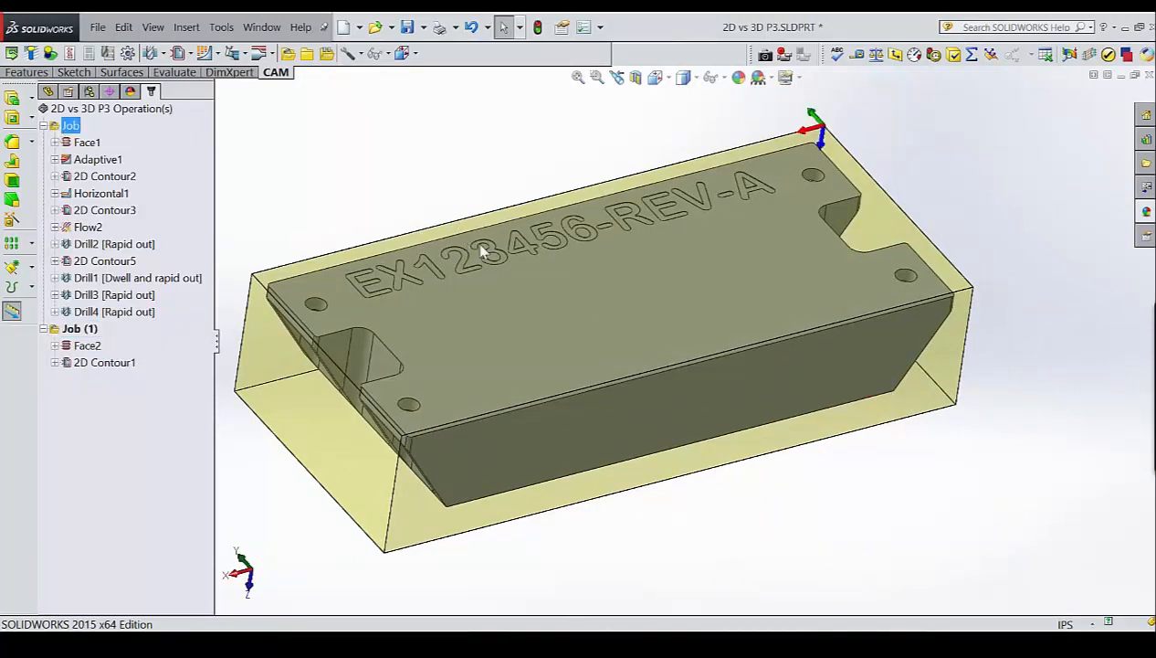
pyautogui.hotkey('ctrl', 'v')
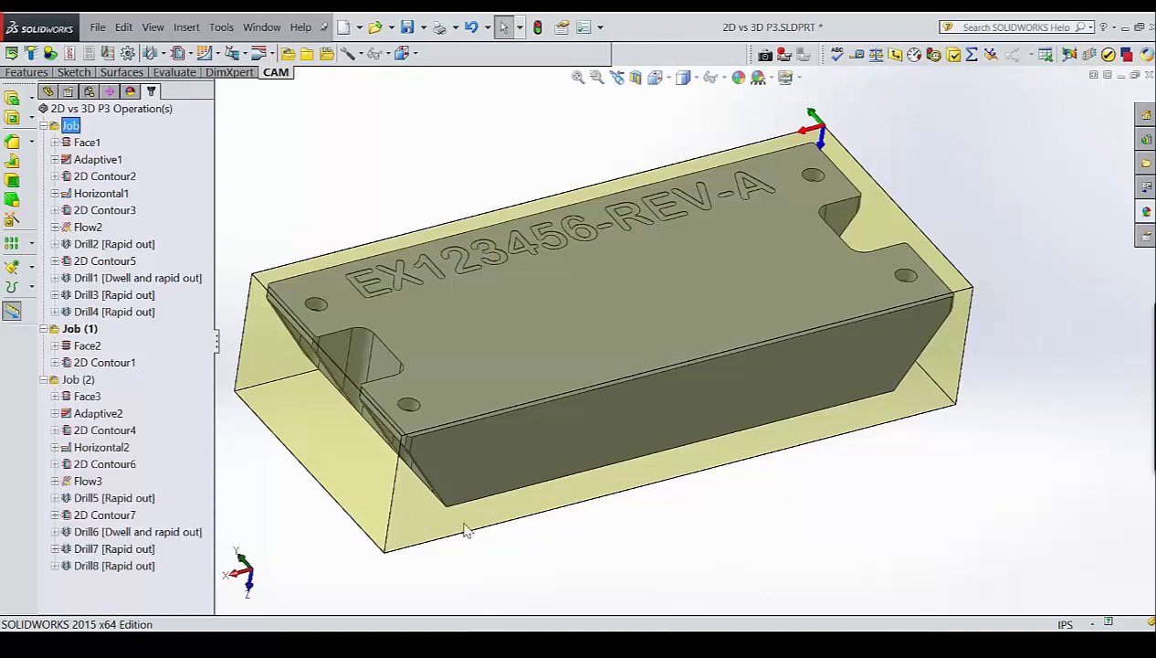
# Delete all operations from Adaptive2 through Drill8 in Job (2), keeping only Face3.
pyautogui.moveTo(157, 581); pyautogui.dragTo(79, 419)
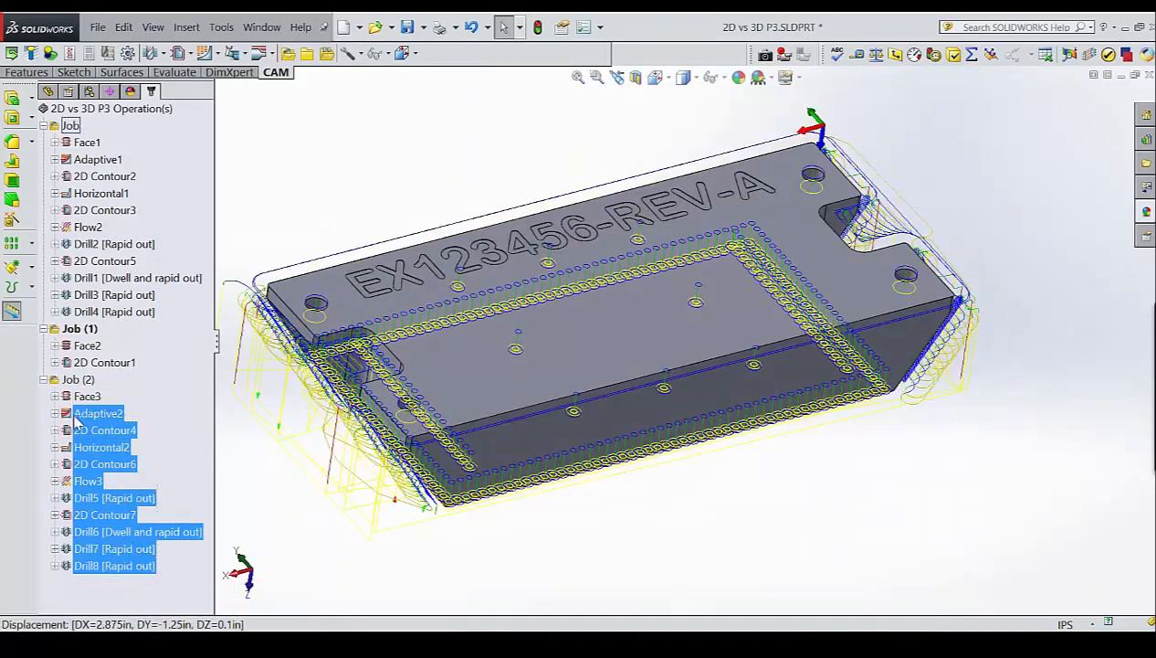
pyautogui.press('Delete')
pyautogui.click(609, 366)
# Edit Job (2) to use the G55/2 coordinate system and continue machining from the previous job.
pyautogui.click(77, 379)
pyautogui.rightClick(77, 379)
pyautogui.click(102, 225)
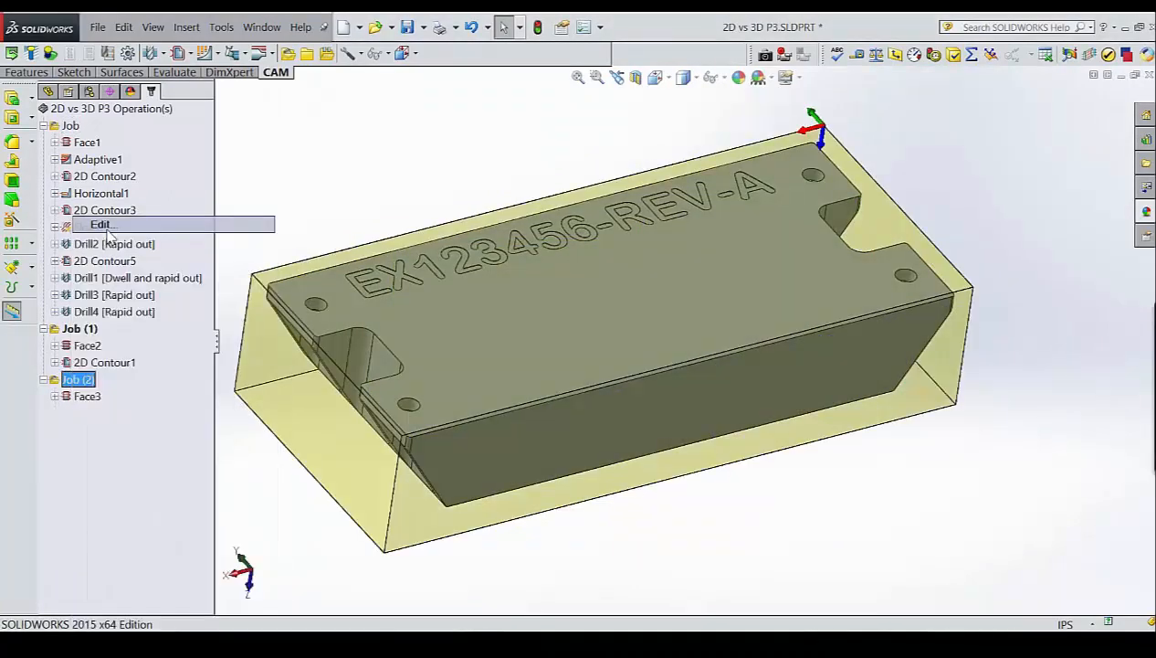
pyautogui.click(107, 527)
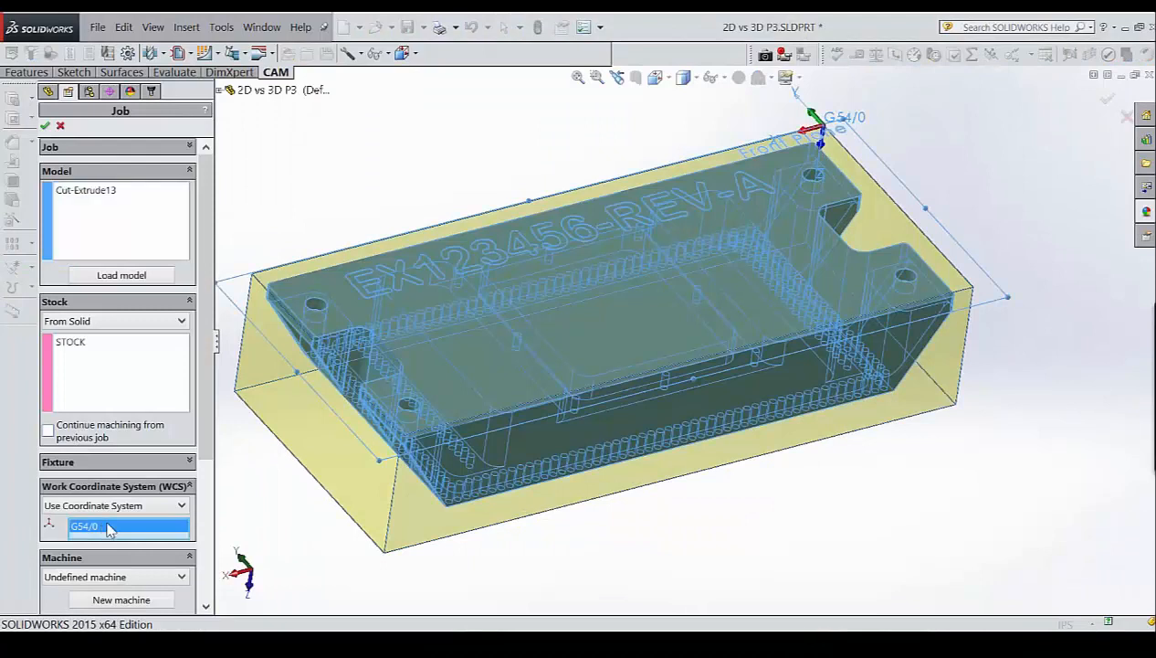
pyautogui.click(222, 91)
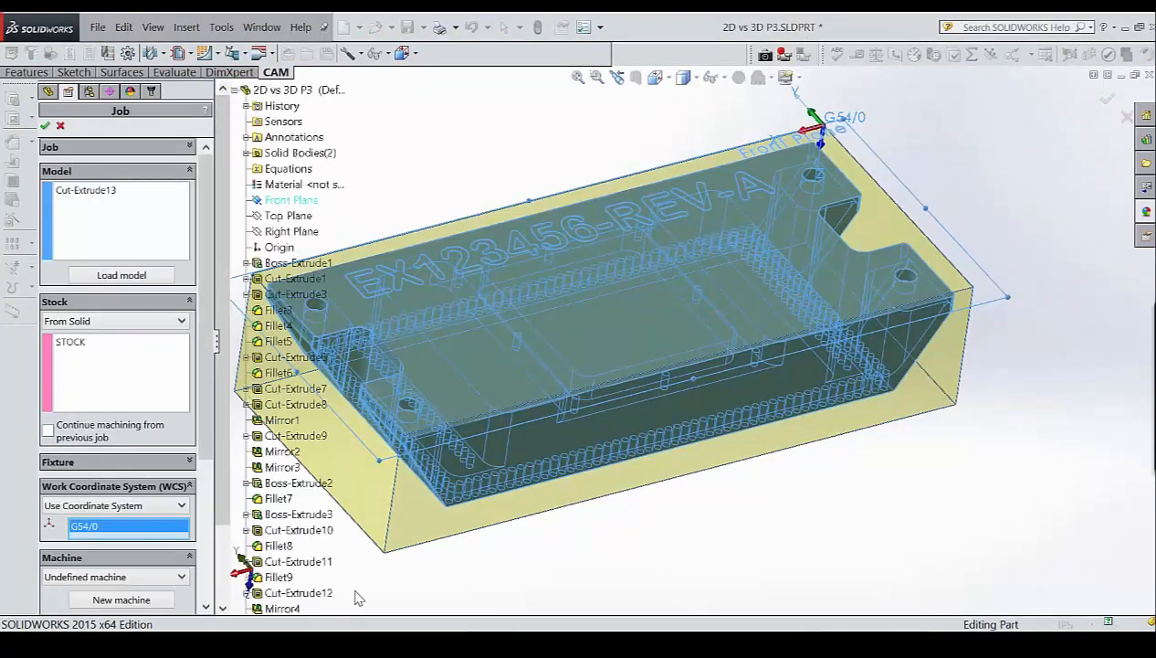
pyautogui.scroll(-2, 301, 562)
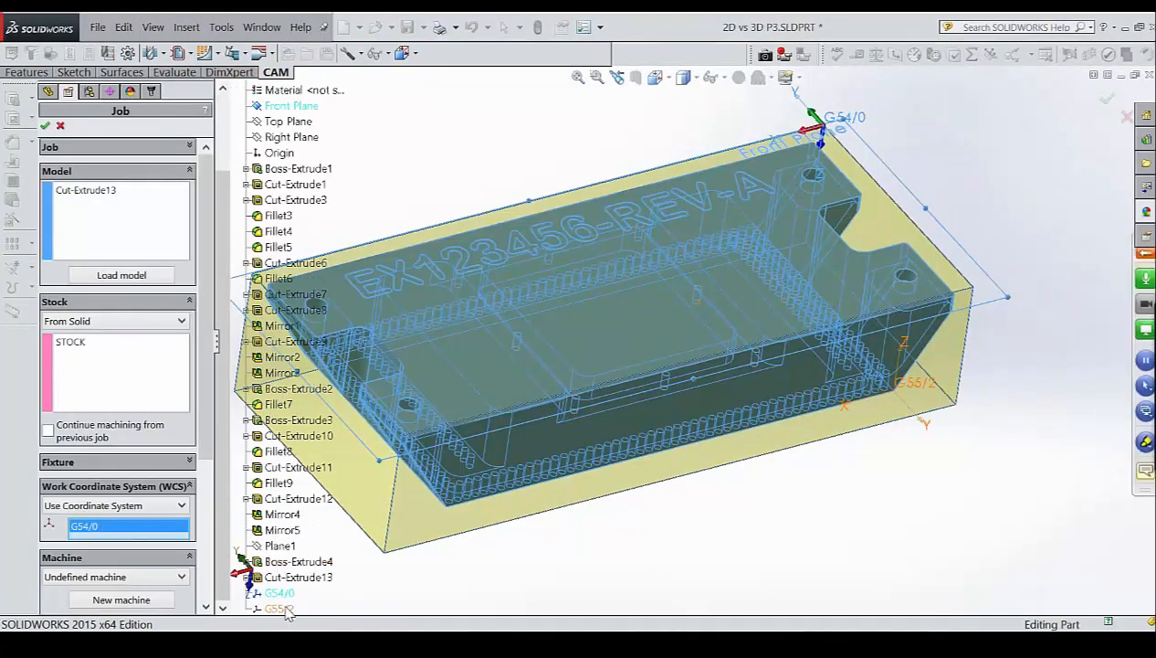
pyautogui.click(279, 608)
pyautogui.click(50, 430)
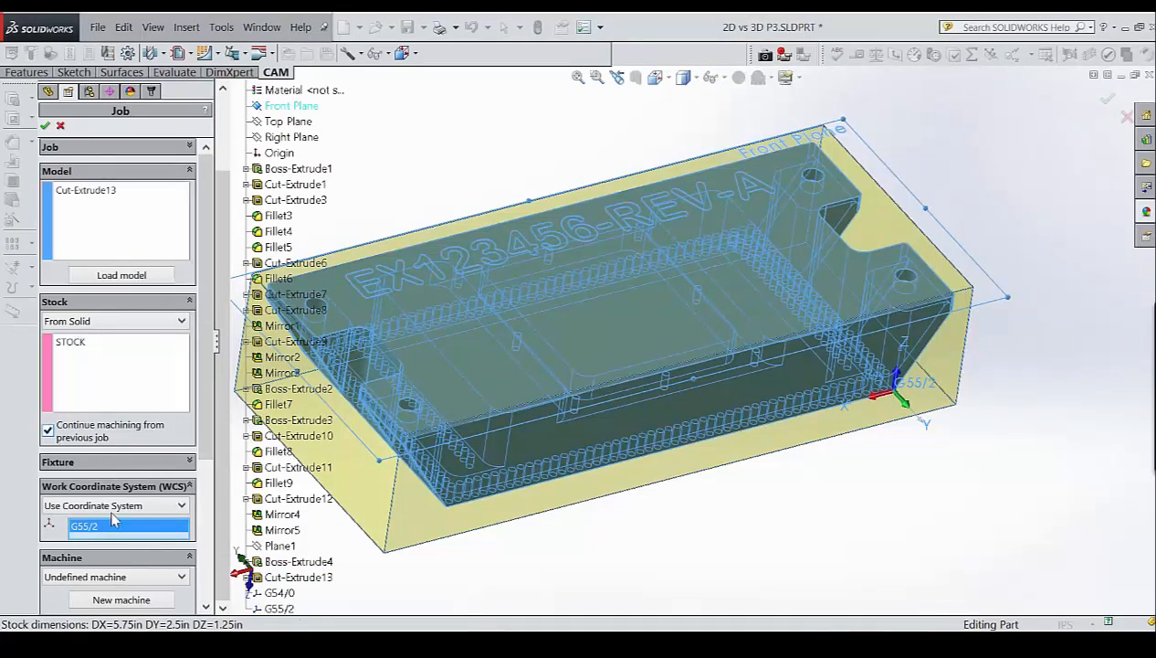
pyautogui.click(44, 126)
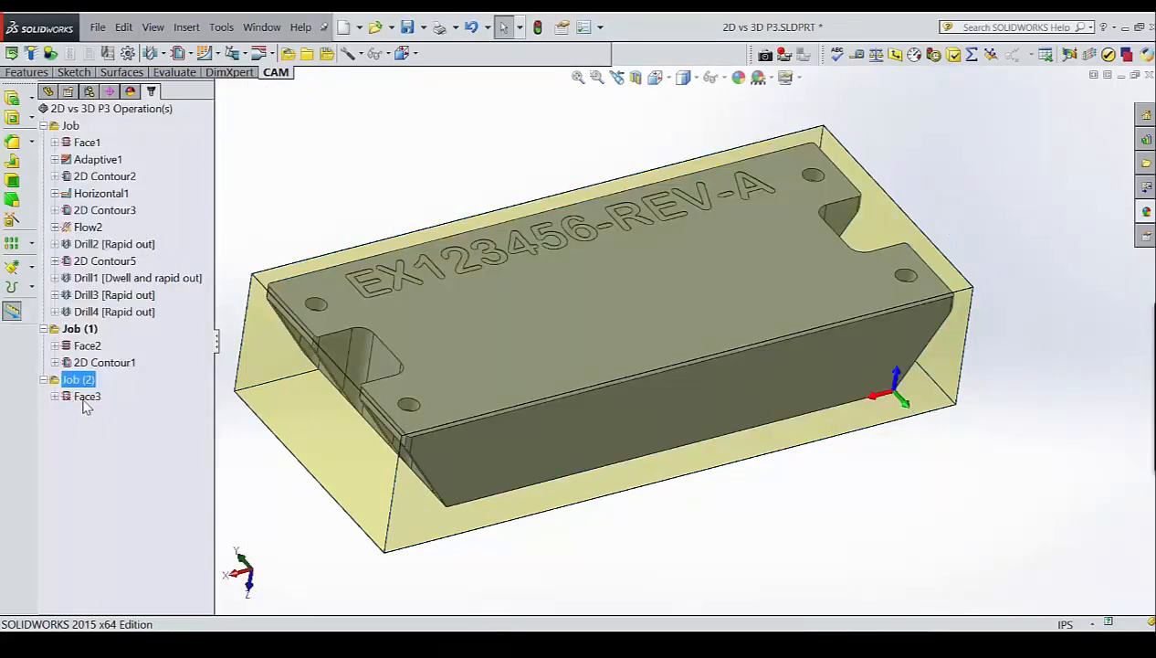
# Regenerate the Face3 toolpath in Job (2).
pyautogui.rightClick(83, 400)
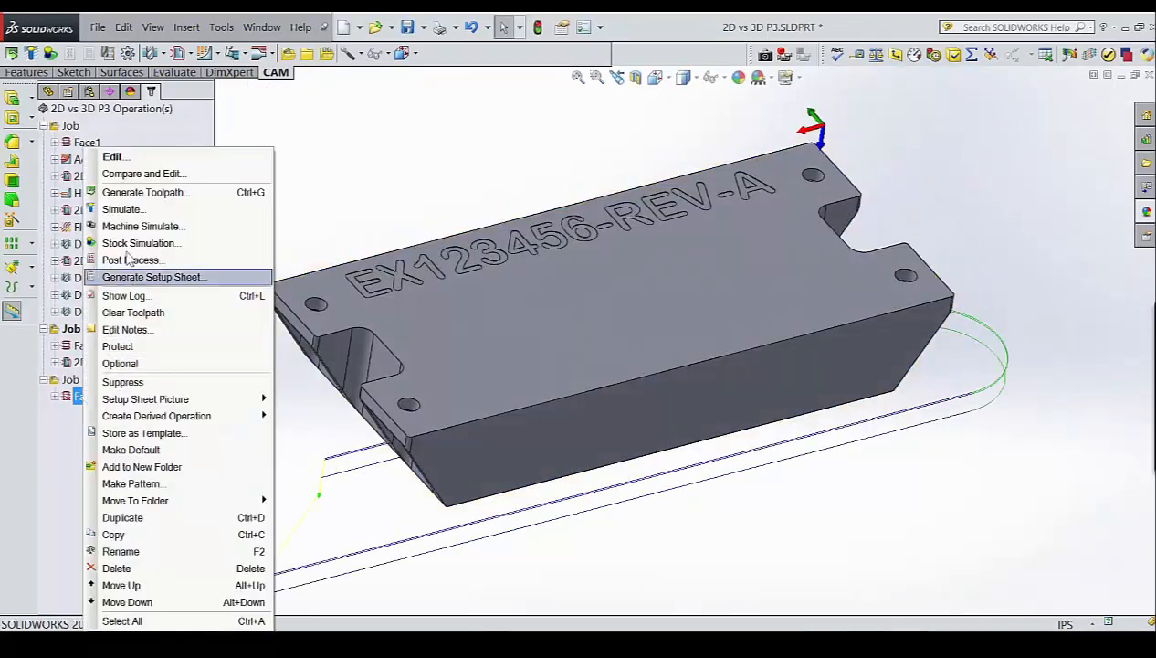
pyautogui.click(142, 192)
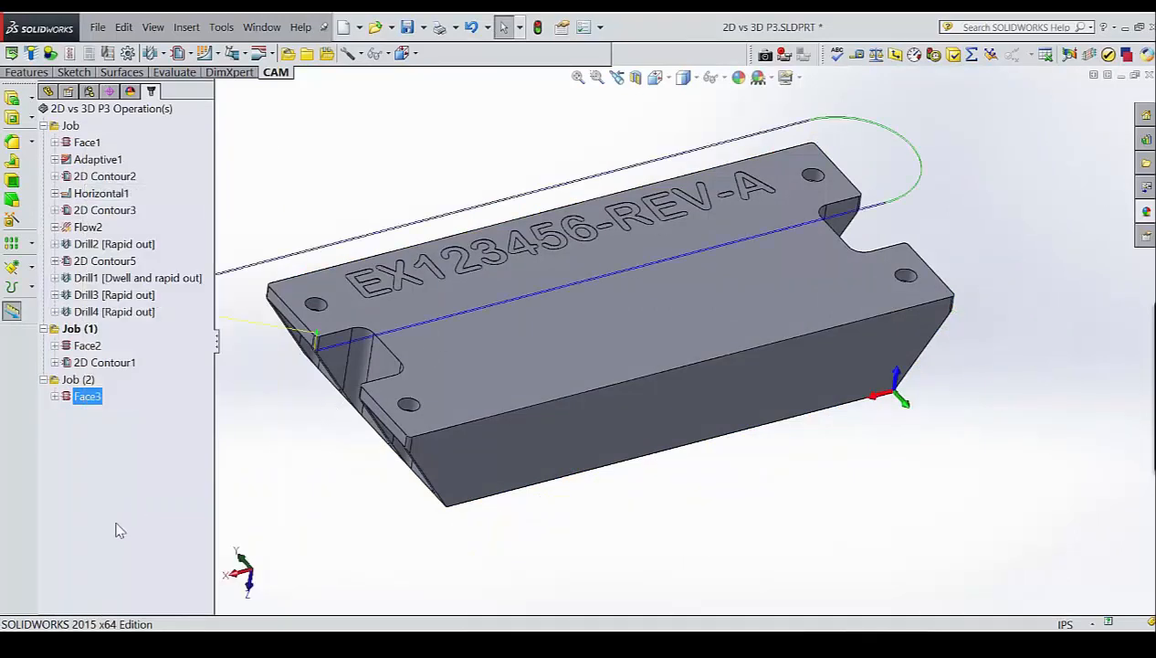
# Store the 2D Contour1 engraving operation in Job (1) as a template named engraving.
pyautogui.click(91, 364)
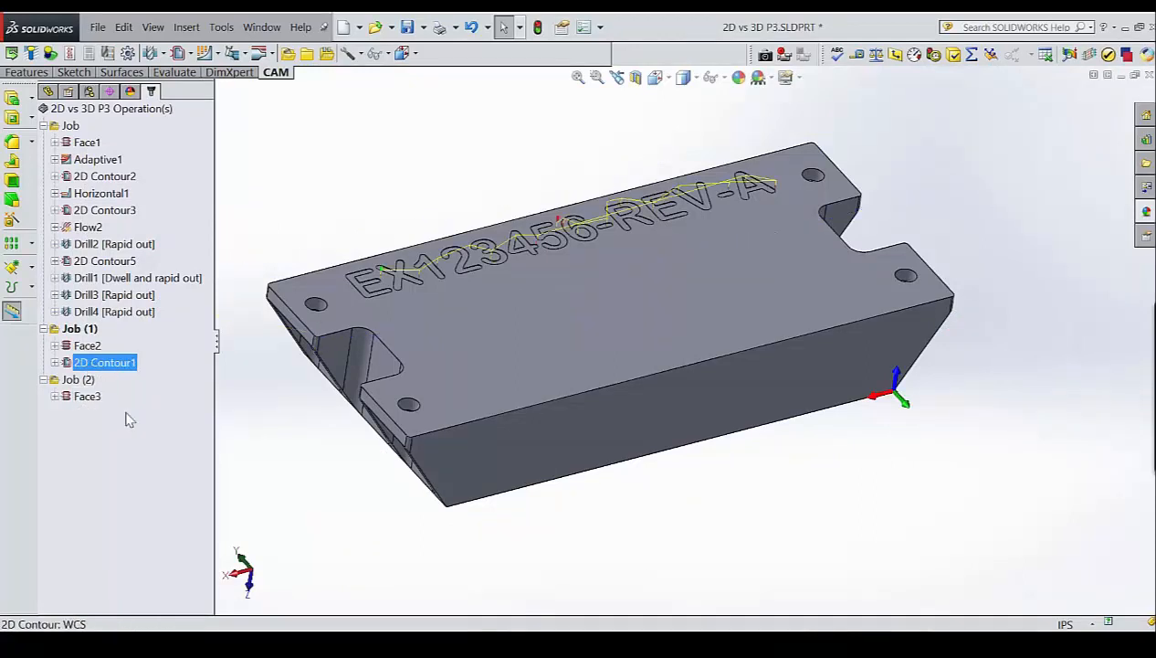
pyautogui.keyDown('ctrl'); pyautogui.moveTo(460, 263); pyautogui.dragTo(565, 259, button='middle'); pyautogui.keyUp('ctrl')
pyautogui.scroll(-1, 553, 265)
pyautogui.scroll(-2, 804, 206)
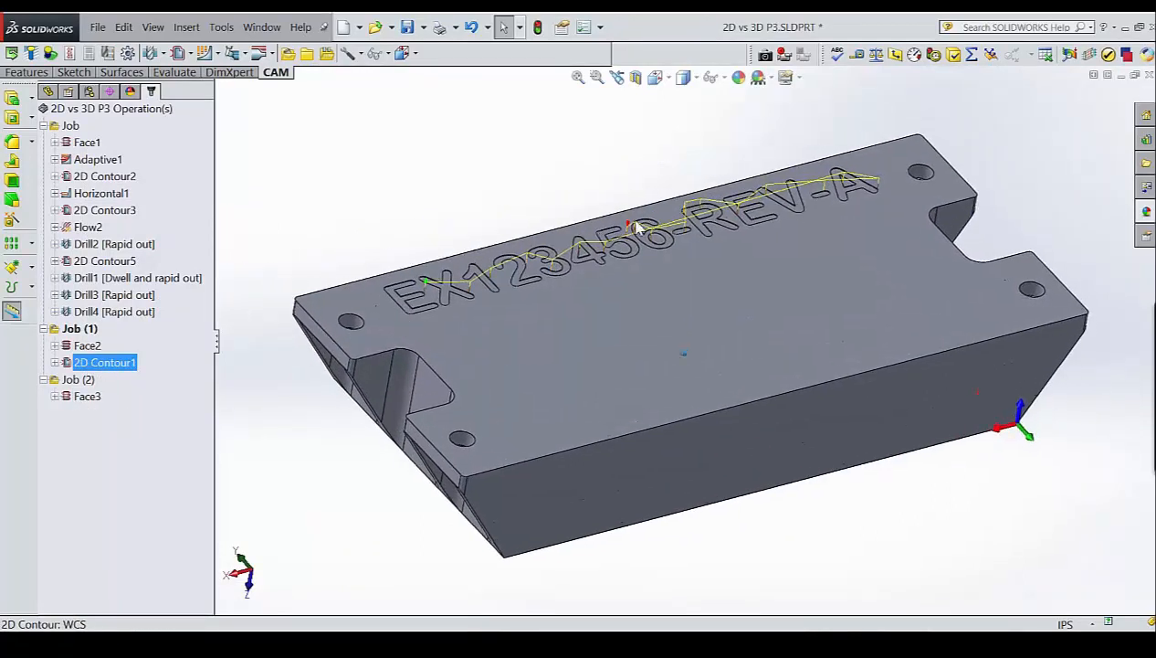
pyautogui.rightClick(84, 365)
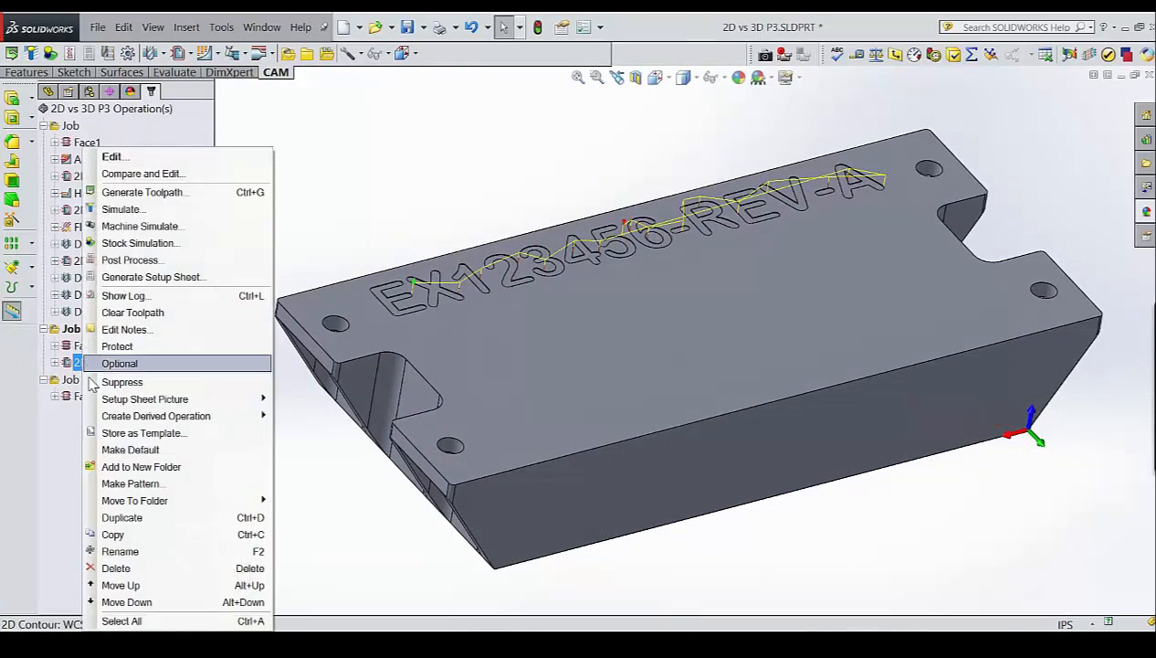
pyautogui.click(107, 442)
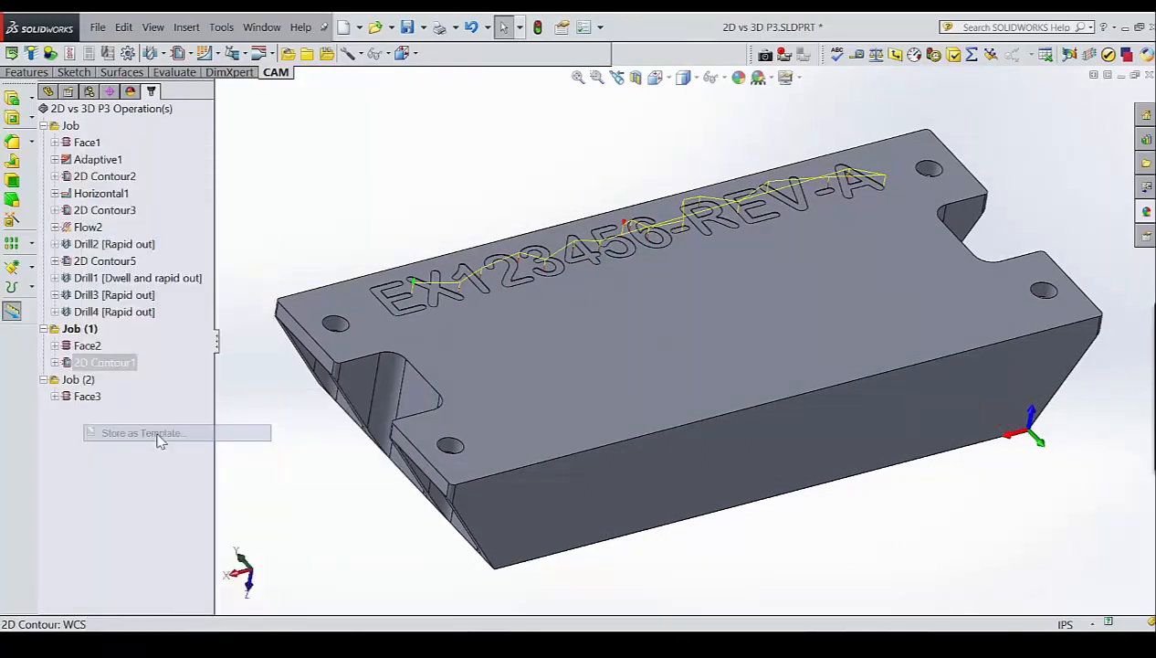
pyautogui.write('engraving')
pyautogui.press('Return')
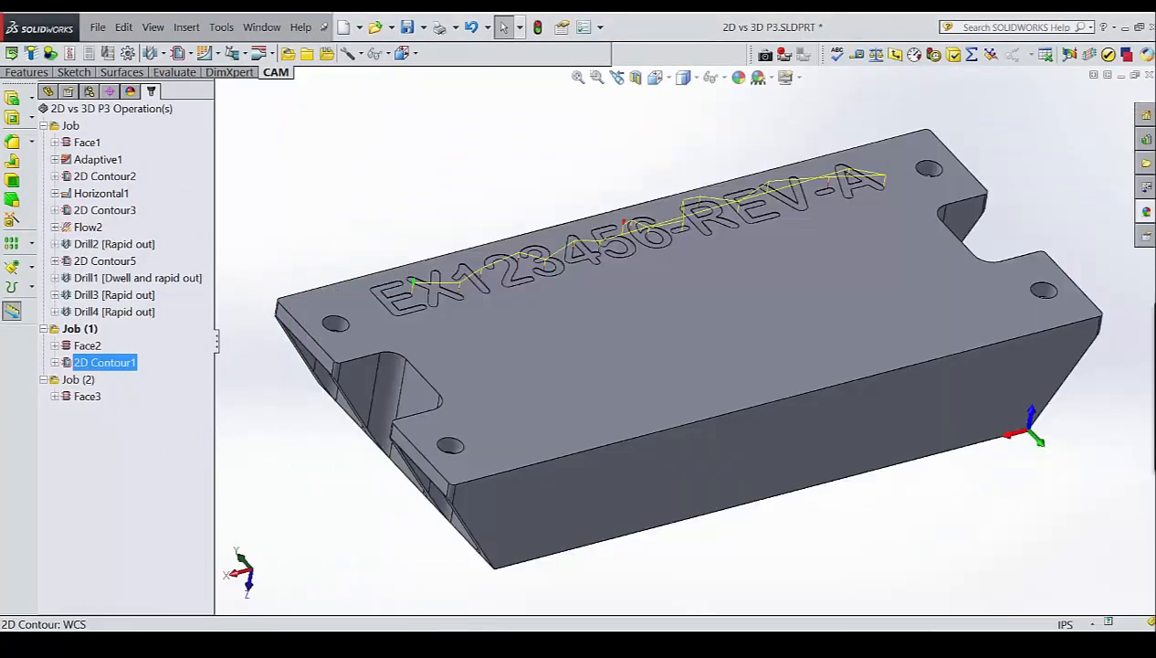
# Create a new operation from the engraving template, keeping its default name.
pyautogui.rightClick(87, 432)
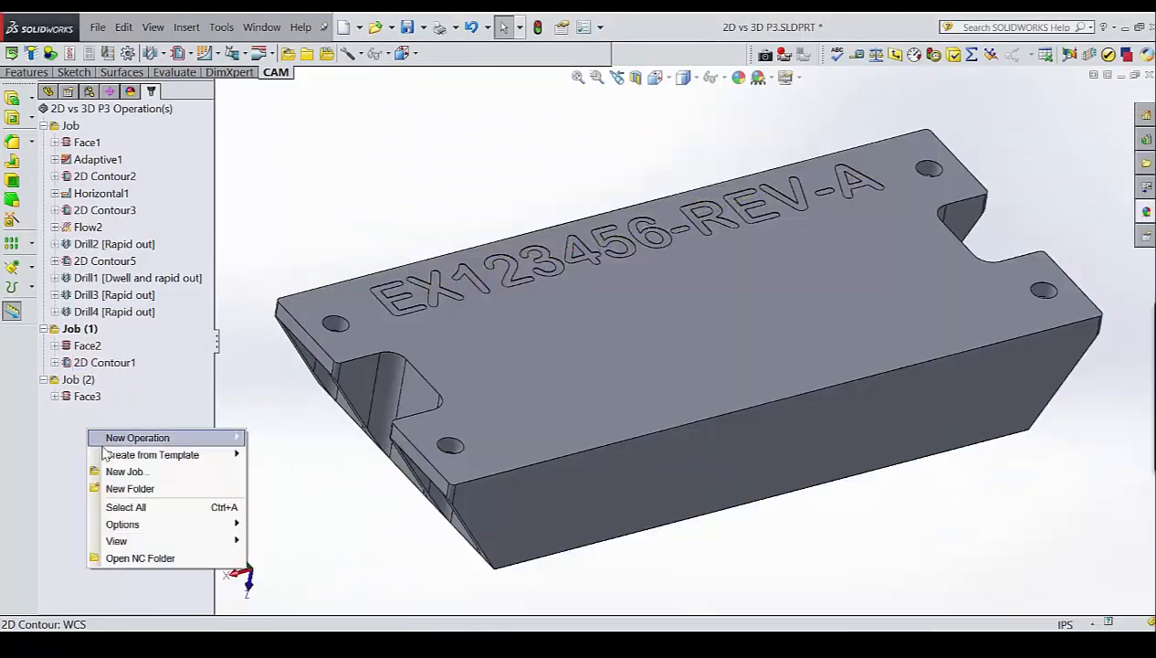
pyautogui.moveTo(111, 459)
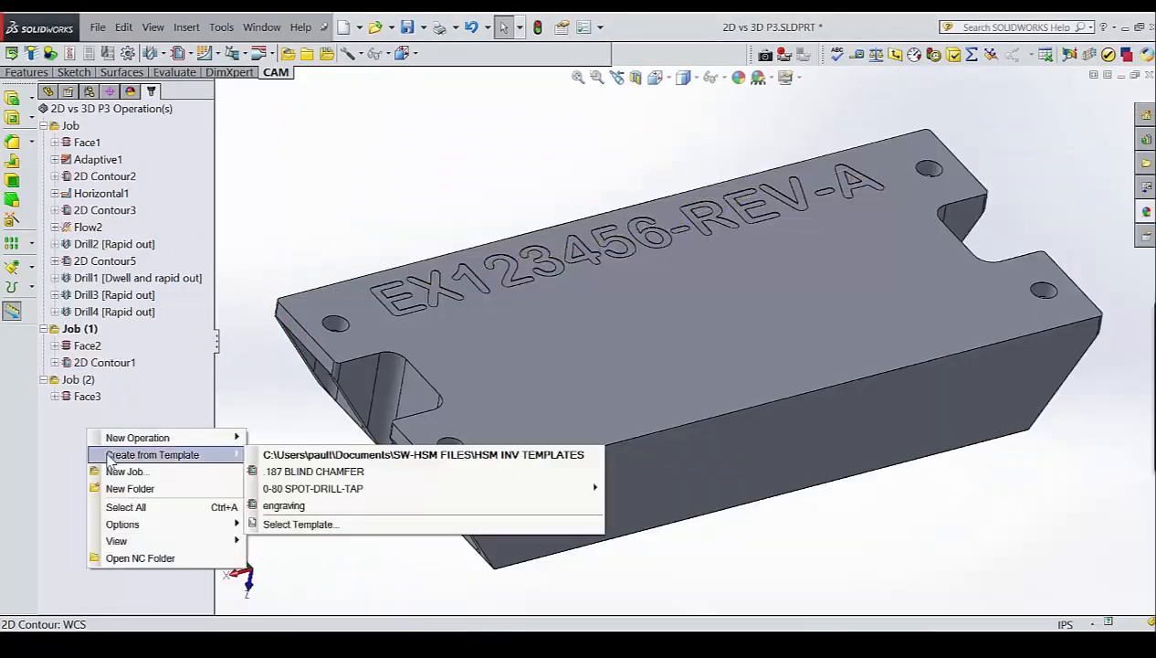
pyautogui.click(331, 508)
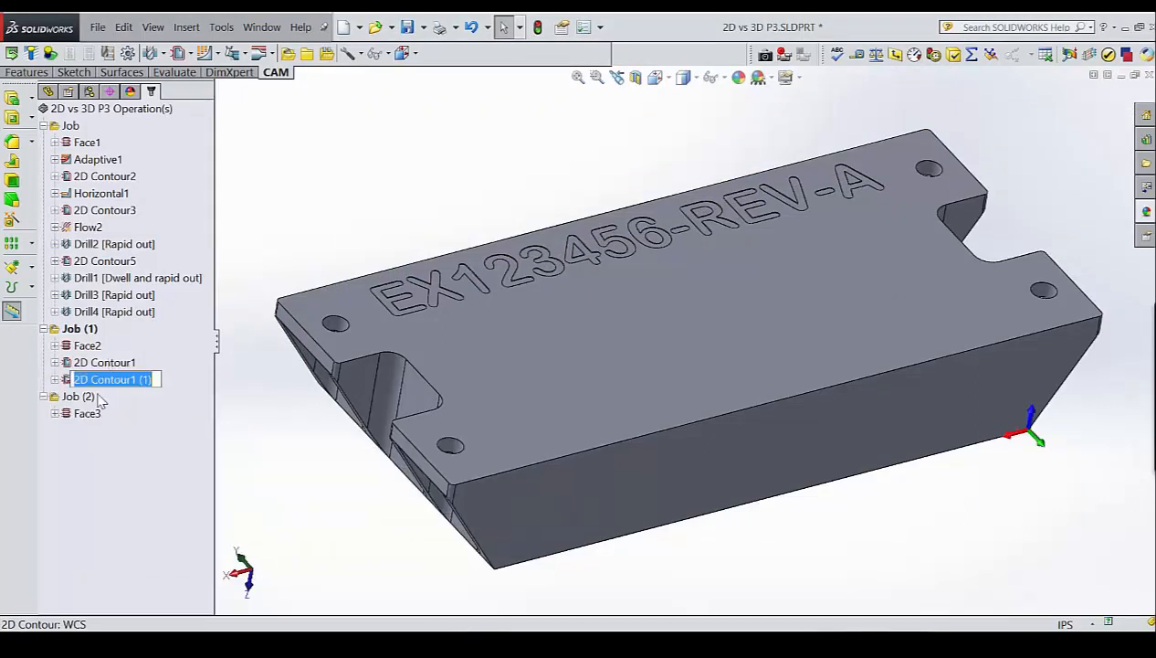
pyautogui.click(98, 446)
# Move 2D Contour1 (1) into Job (2) and make Job (2) the default folder.
pyautogui.moveTo(85, 383); pyautogui.dragTo(82, 401)
pyautogui.click(78, 380)
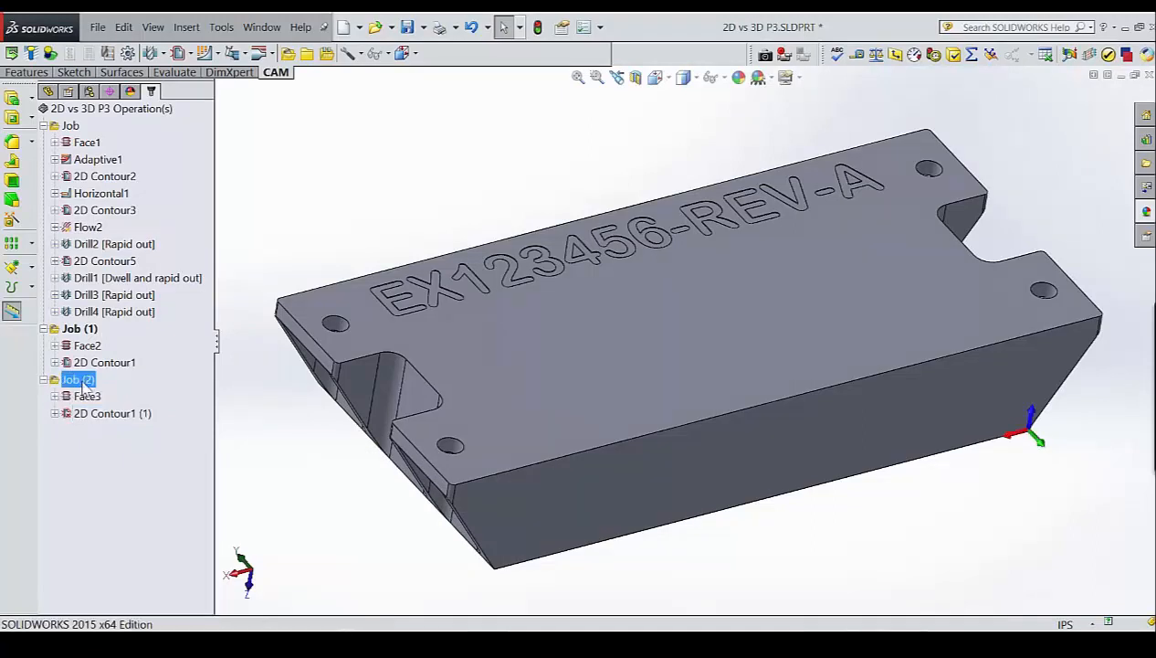
pyautogui.click(81, 415)
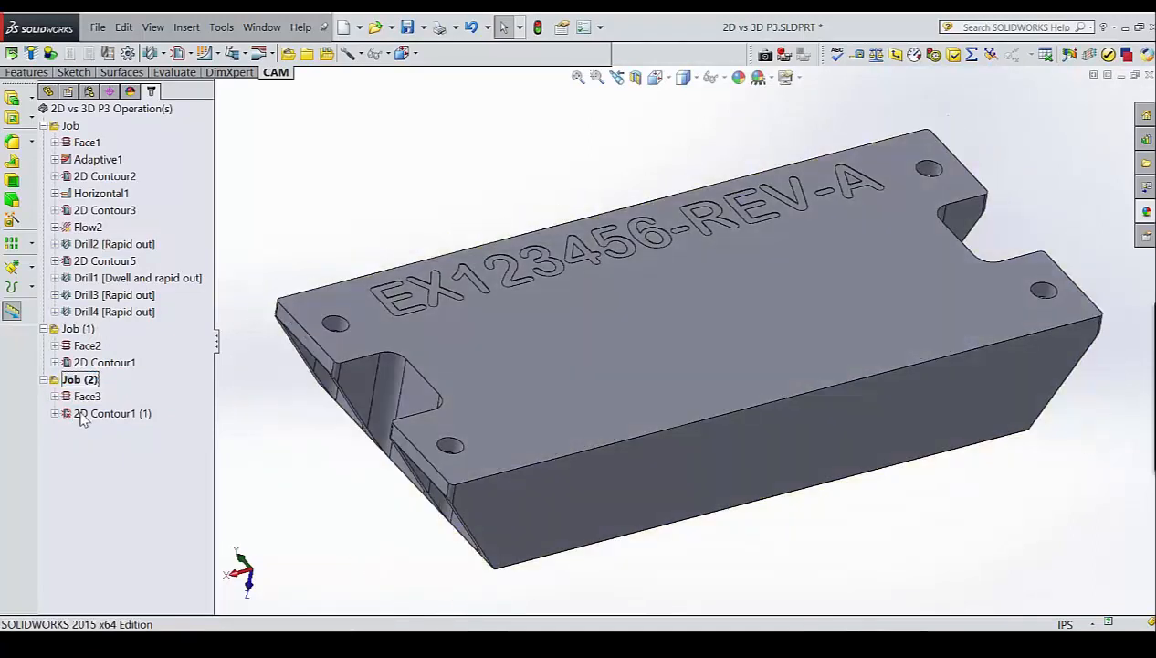
# Edit 2D Contour1 (1) to use Cut-Extrude13 as its contour geometry and generate its toolpath.
pyautogui.rightClick(82, 416)
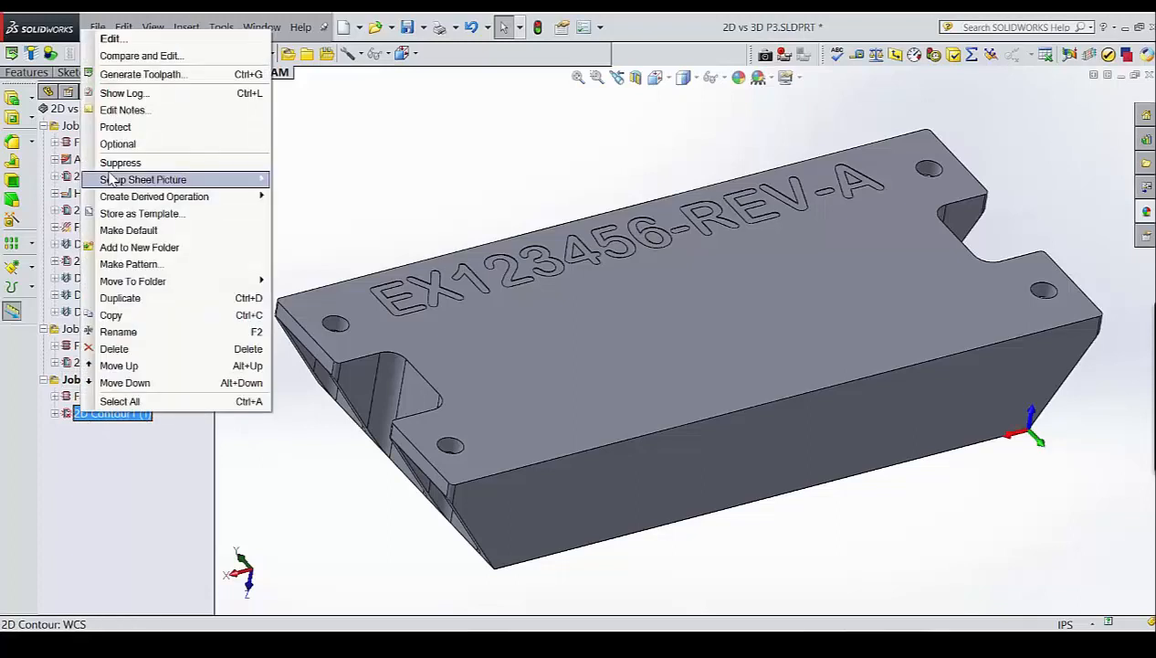
pyautogui.click(110, 38)
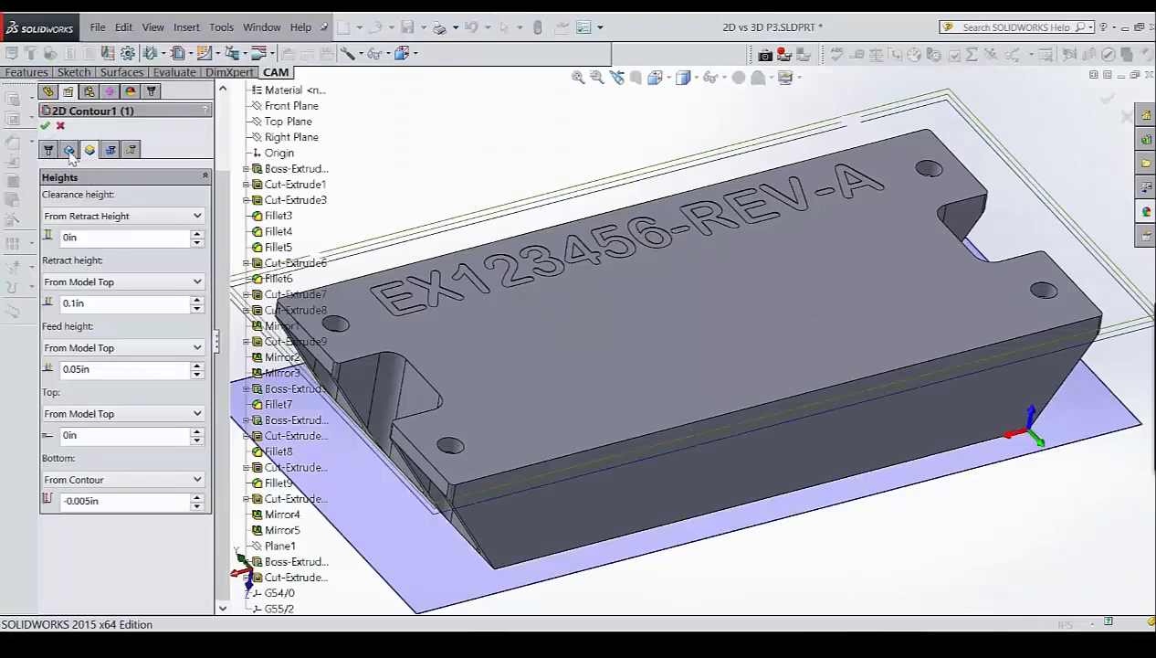
pyautogui.click(69, 149)
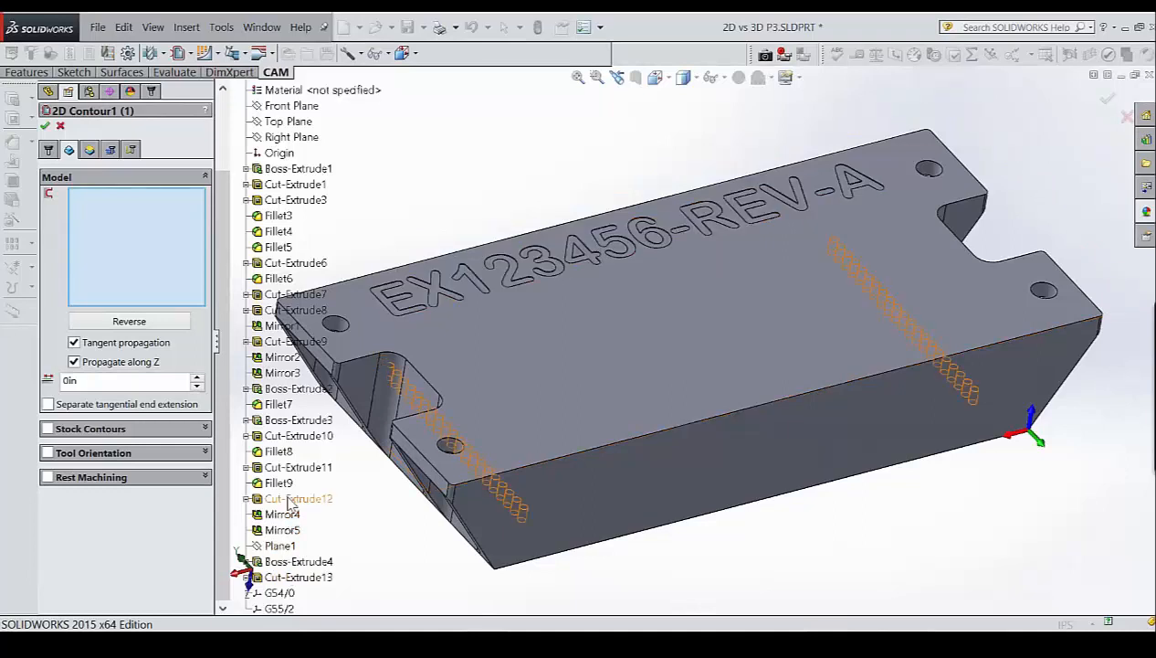
pyautogui.click(293, 578)
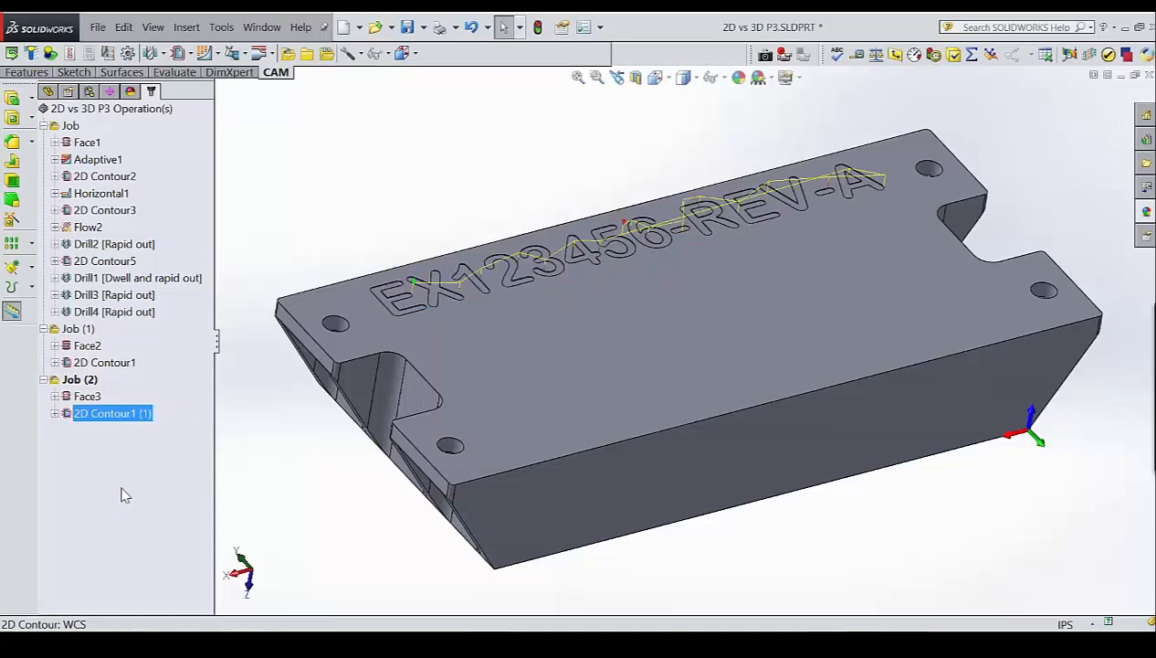
# Run a stock simulation of the first Job and Job (1) together.
pyautogui.click(79, 329)
pyautogui.click(72, 126)
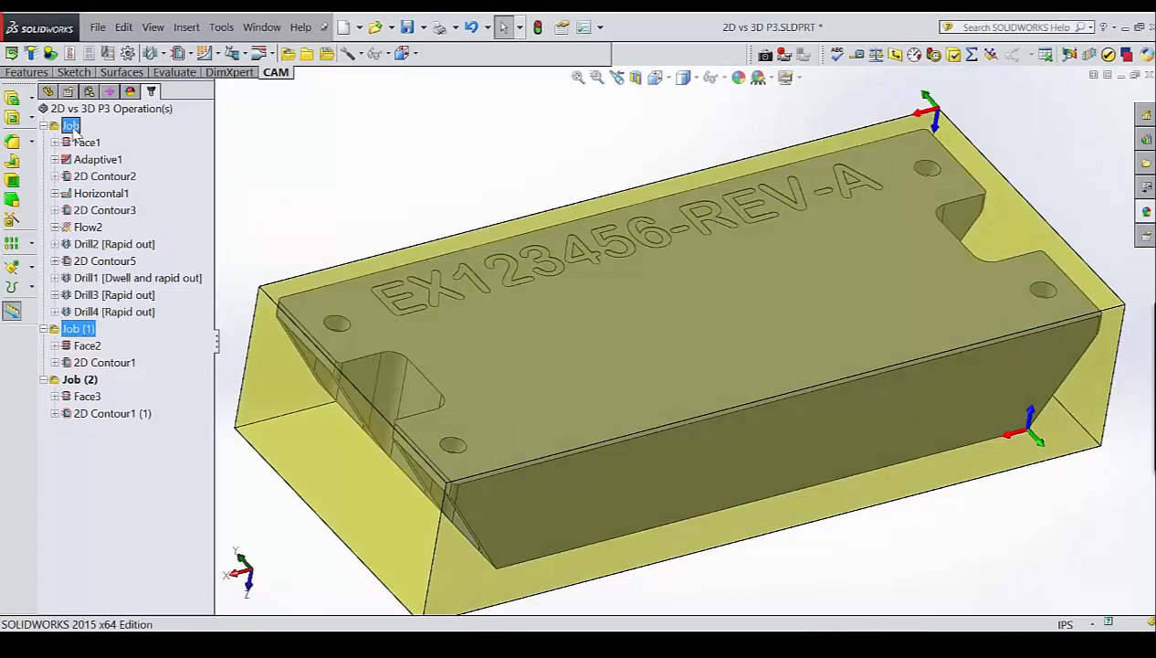
pyautogui.rightClick(72, 131)
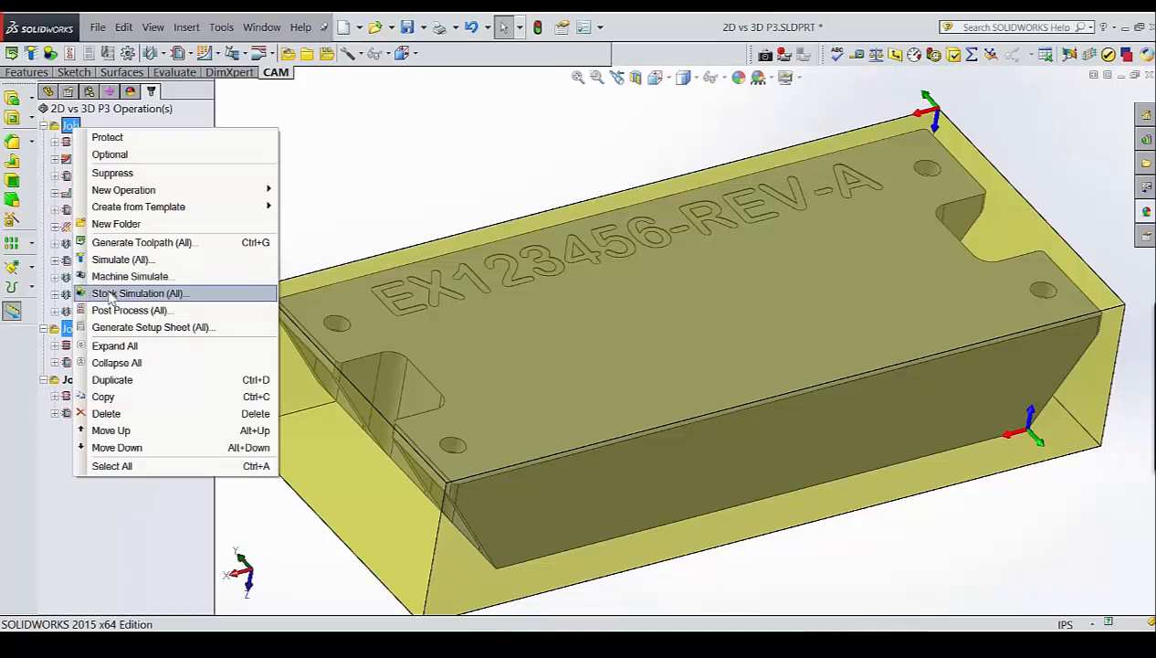
pyautogui.click(169, 293)
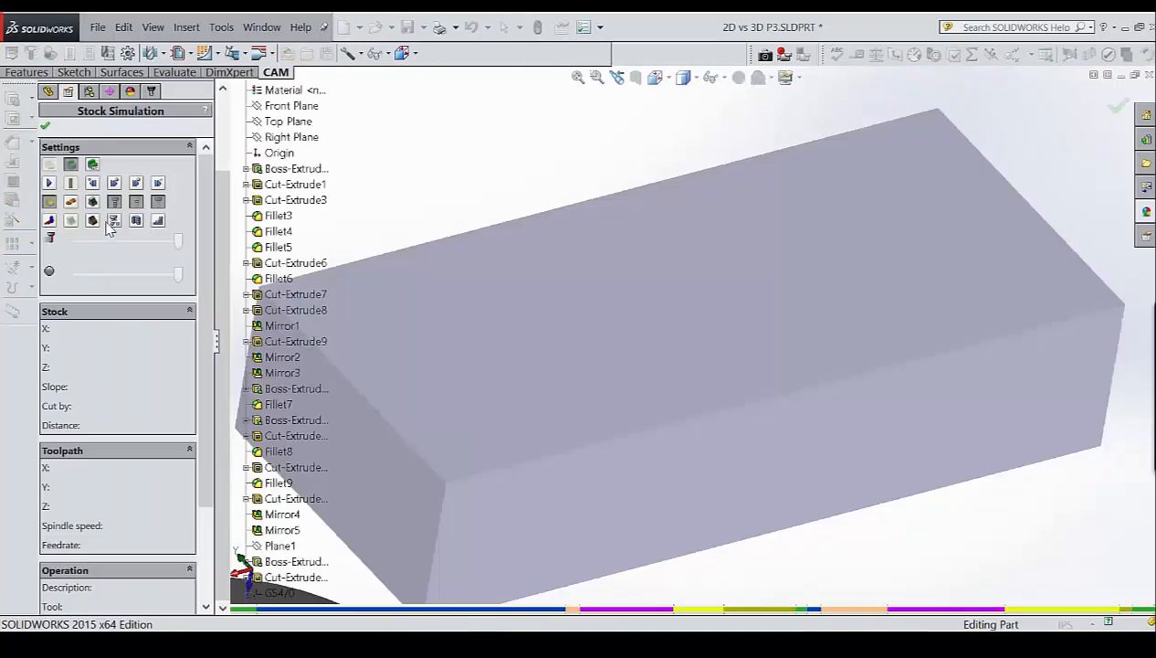
pyautogui.click(49, 183)
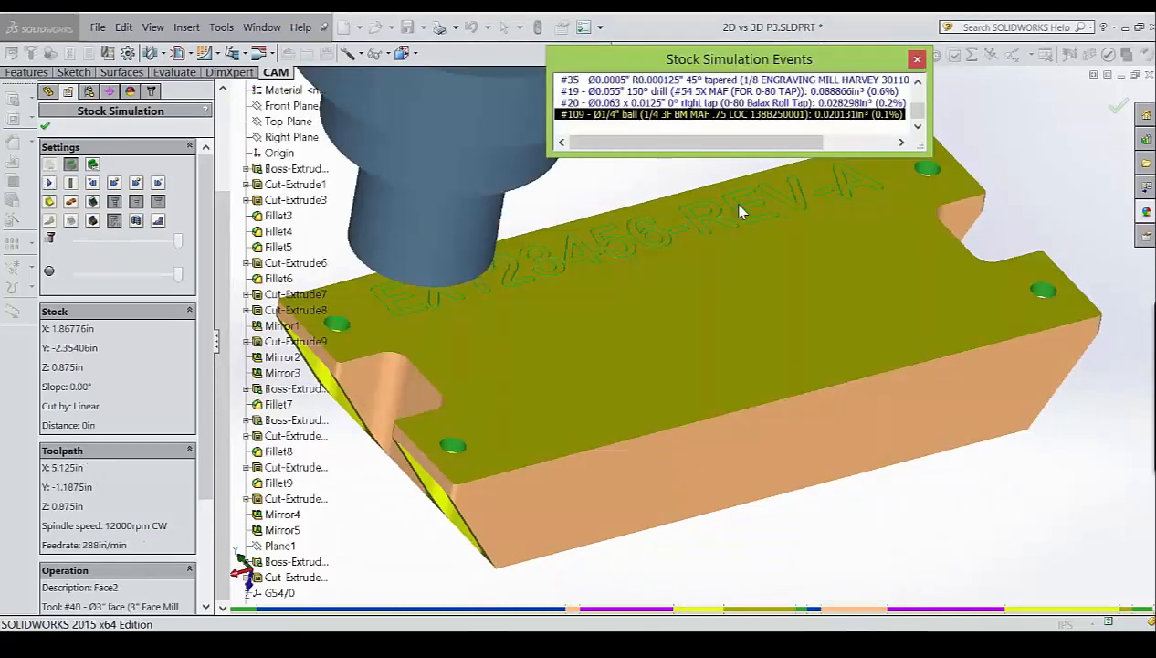
# Inspect the simulated engraved text up close, close the simulation events list and exit the stock simulation.
pyautogui.scroll(-5, 753, 214)
pyautogui.scroll(-6, 753, 214)
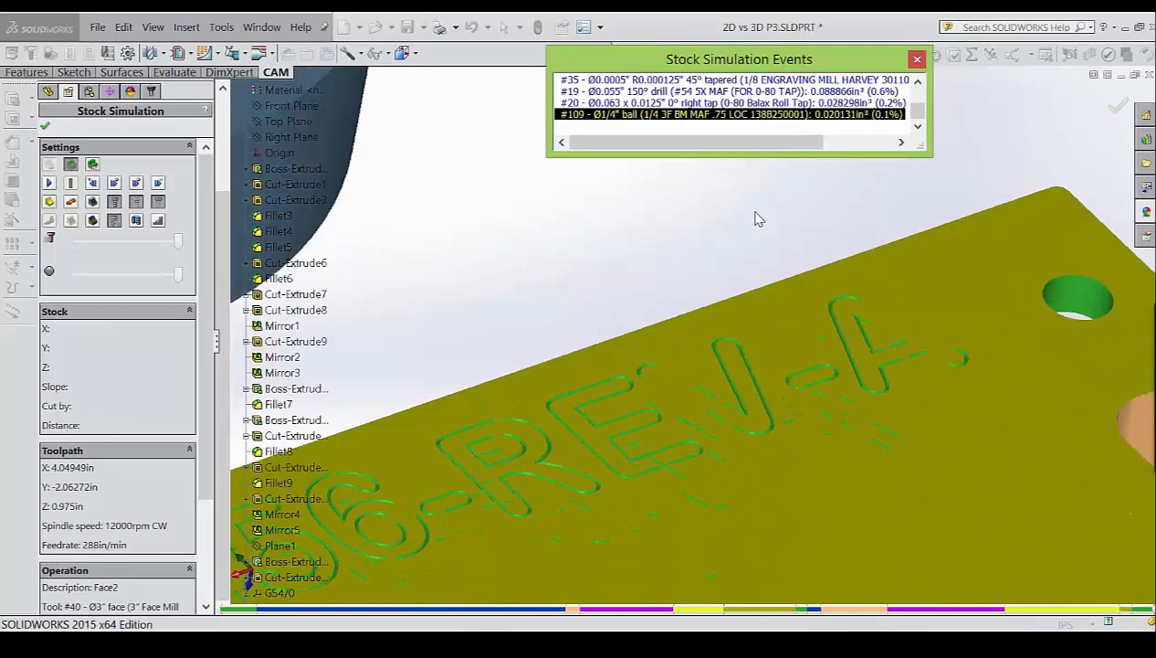
pyautogui.scroll(8, 747, 299)
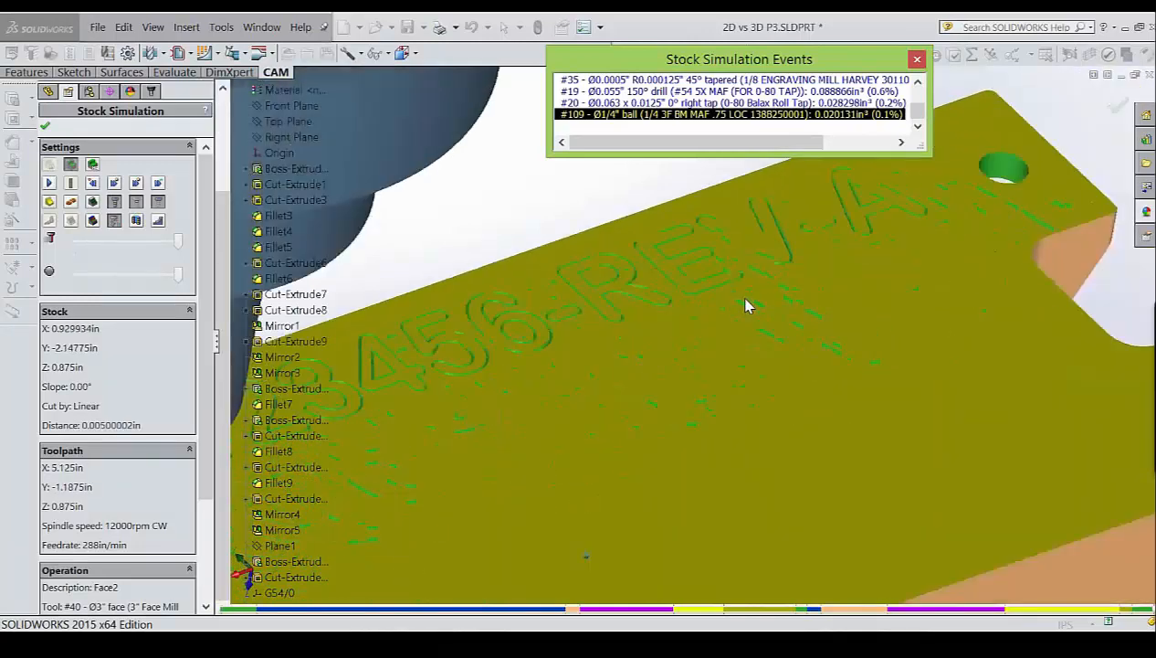
pyautogui.click(917, 59)
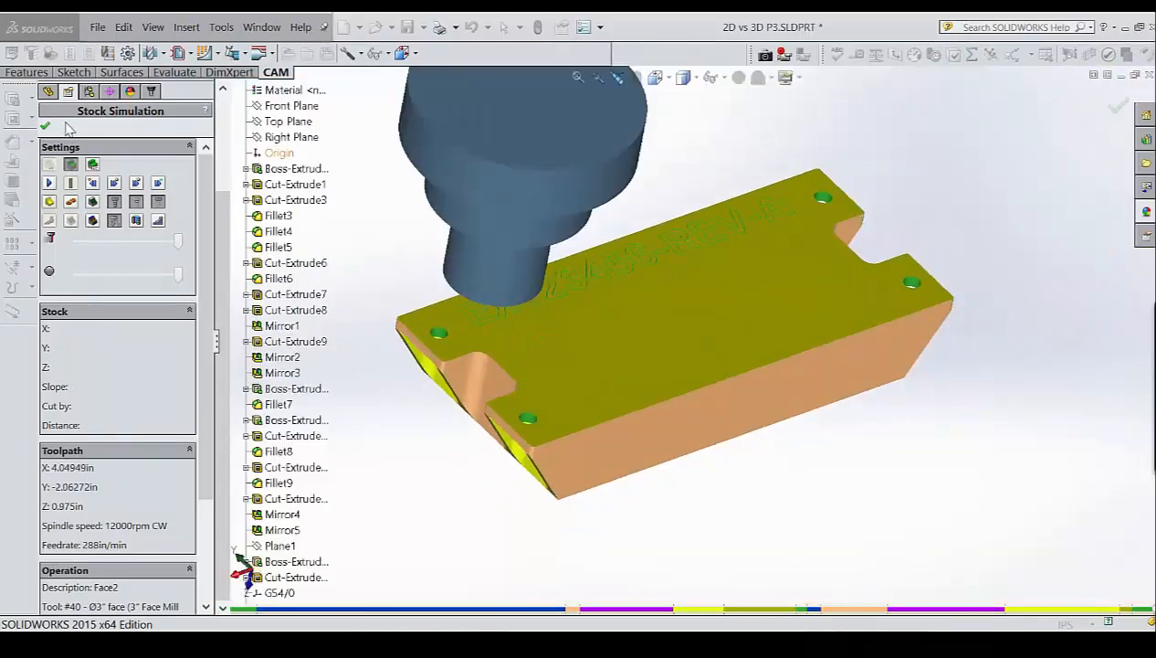
pyautogui.click(46, 126)
# Turn the part back to its pocket side and save the part file.
pyautogui.moveTo(470, 196); pyautogui.dragTo(571, 185, button='middle')
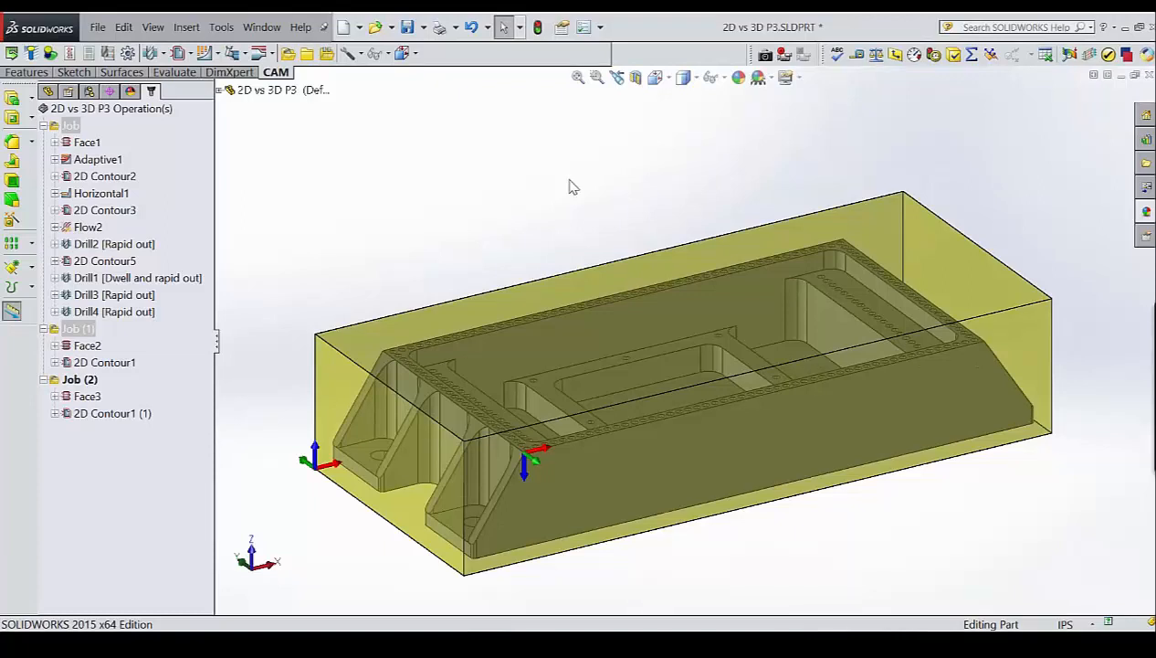
pyautogui.click(407, 26)
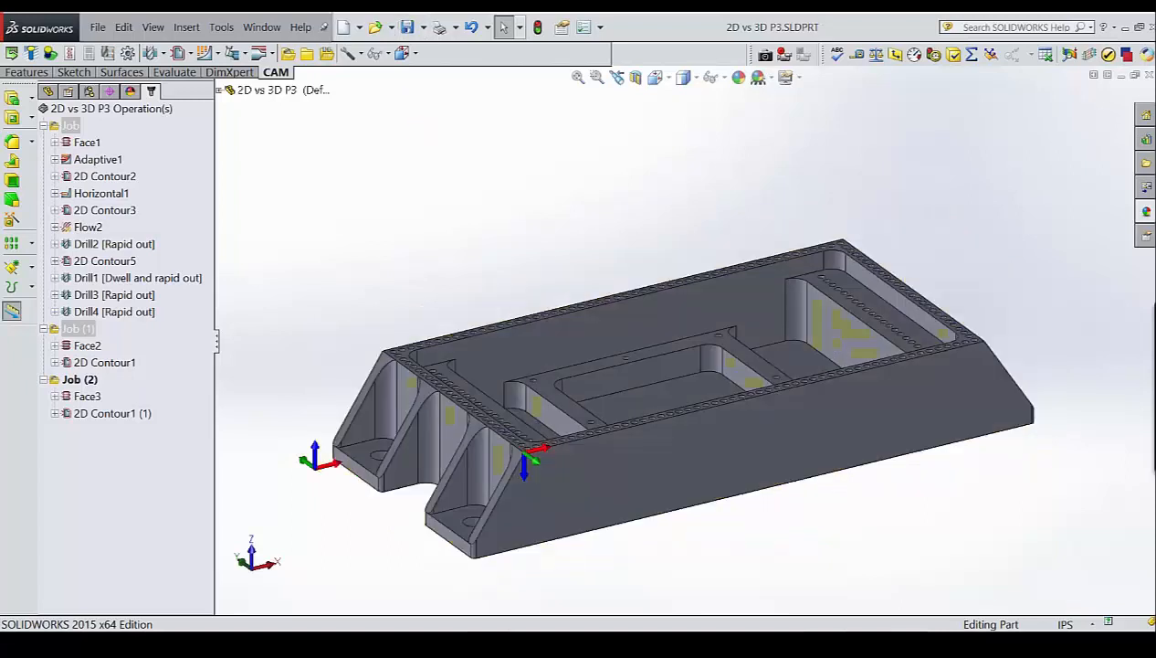